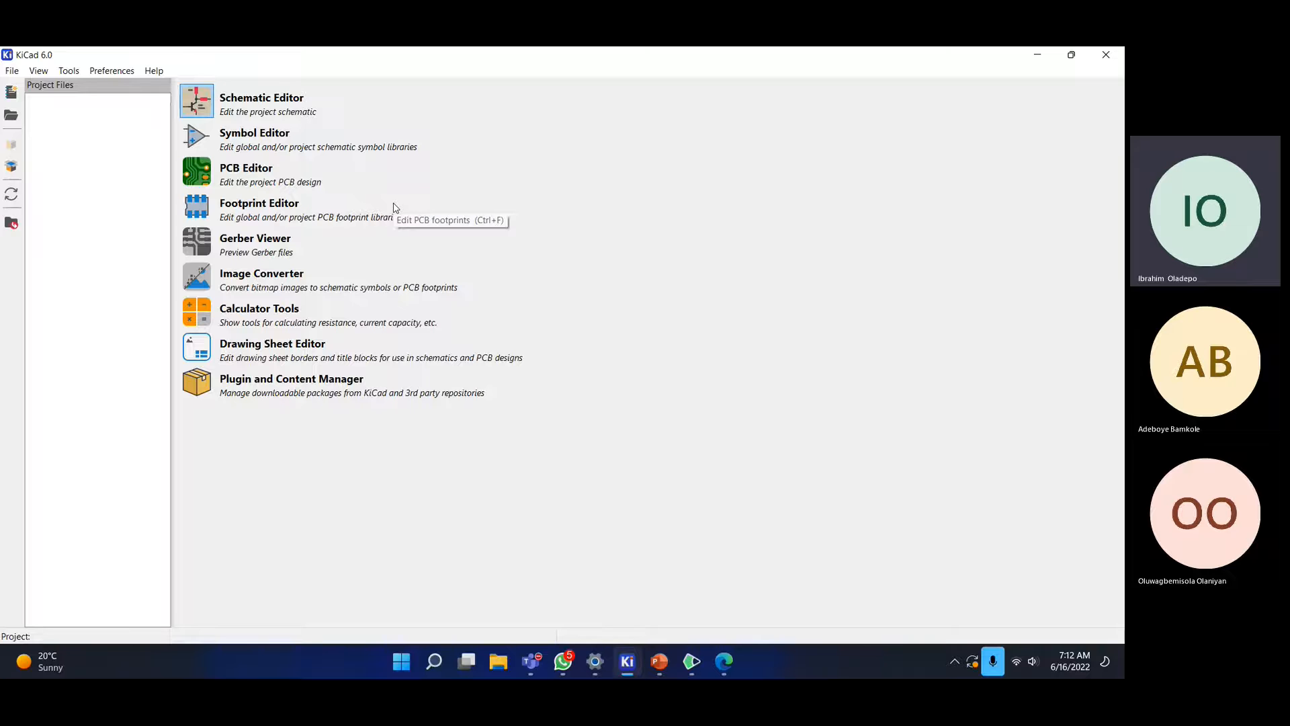
- Switch from the KiCad project manager to the Edge window with the push pull transistor circuit image results
left_click(734, 669)
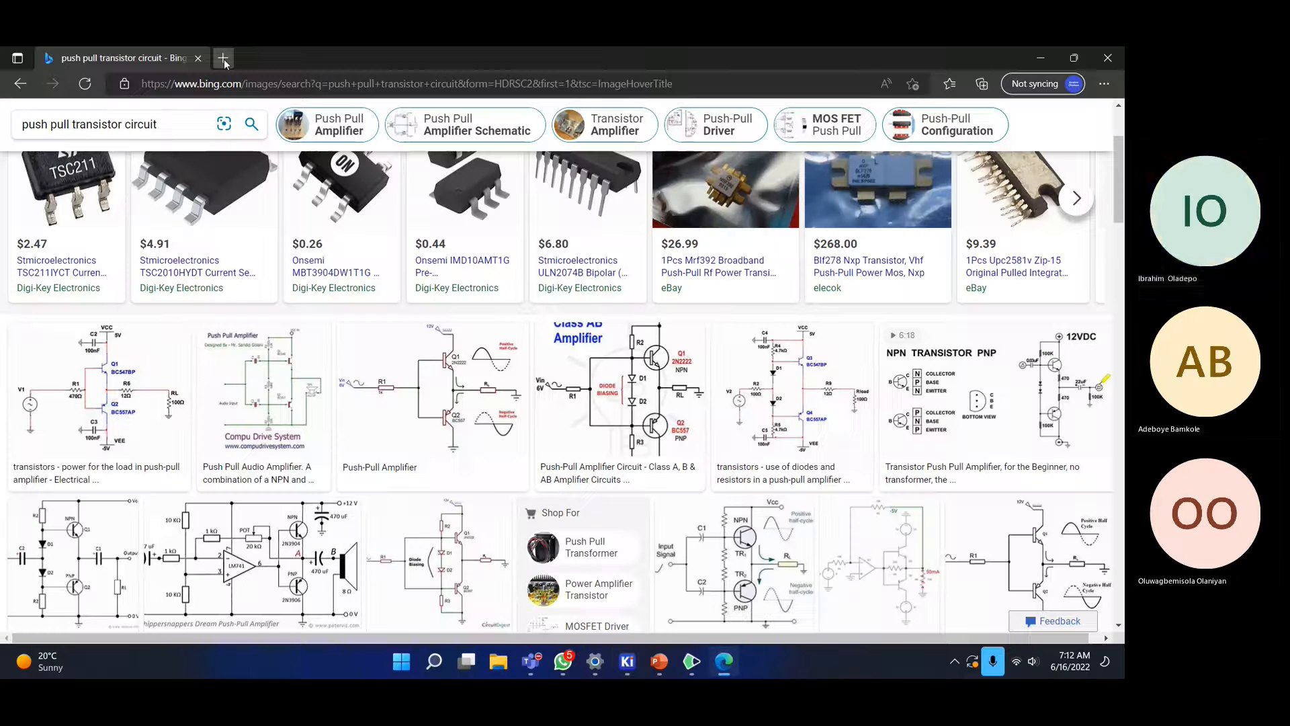
- In a new tab, search 'download kicad' and open kicad.org's Windows download page
key("ctrl+t")
type("d")
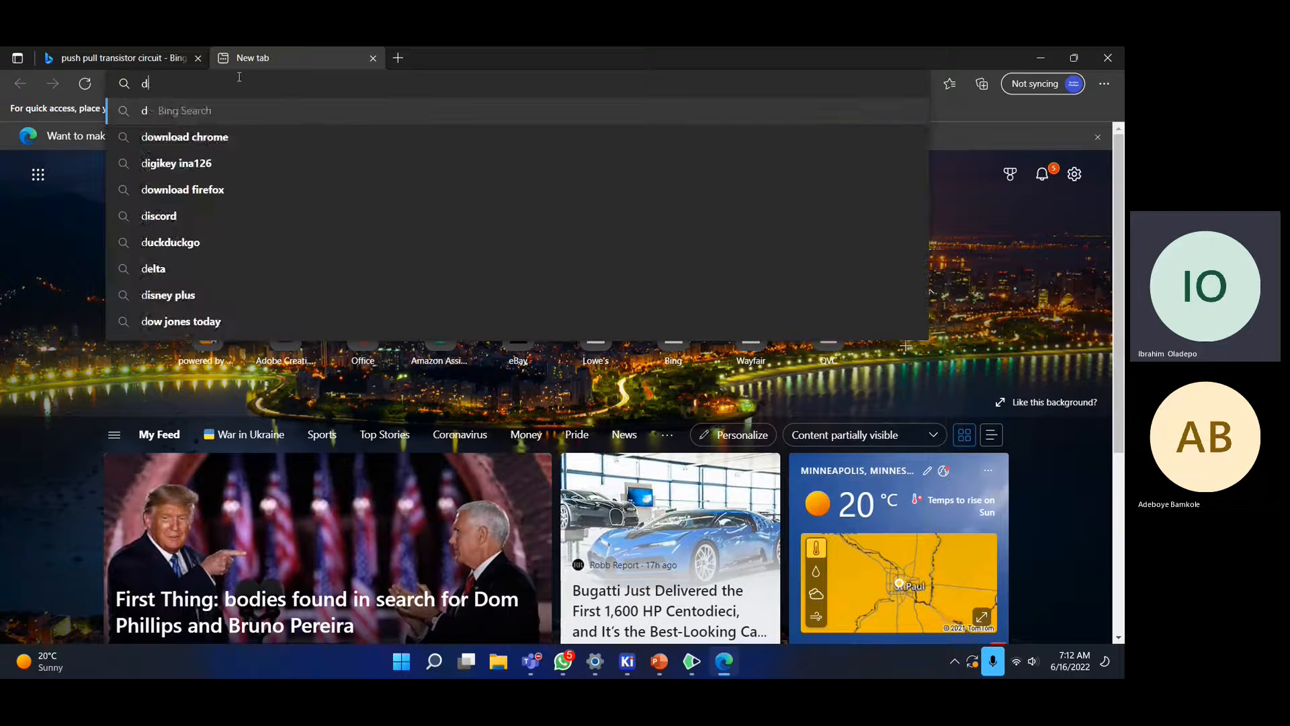
type("ownload ")
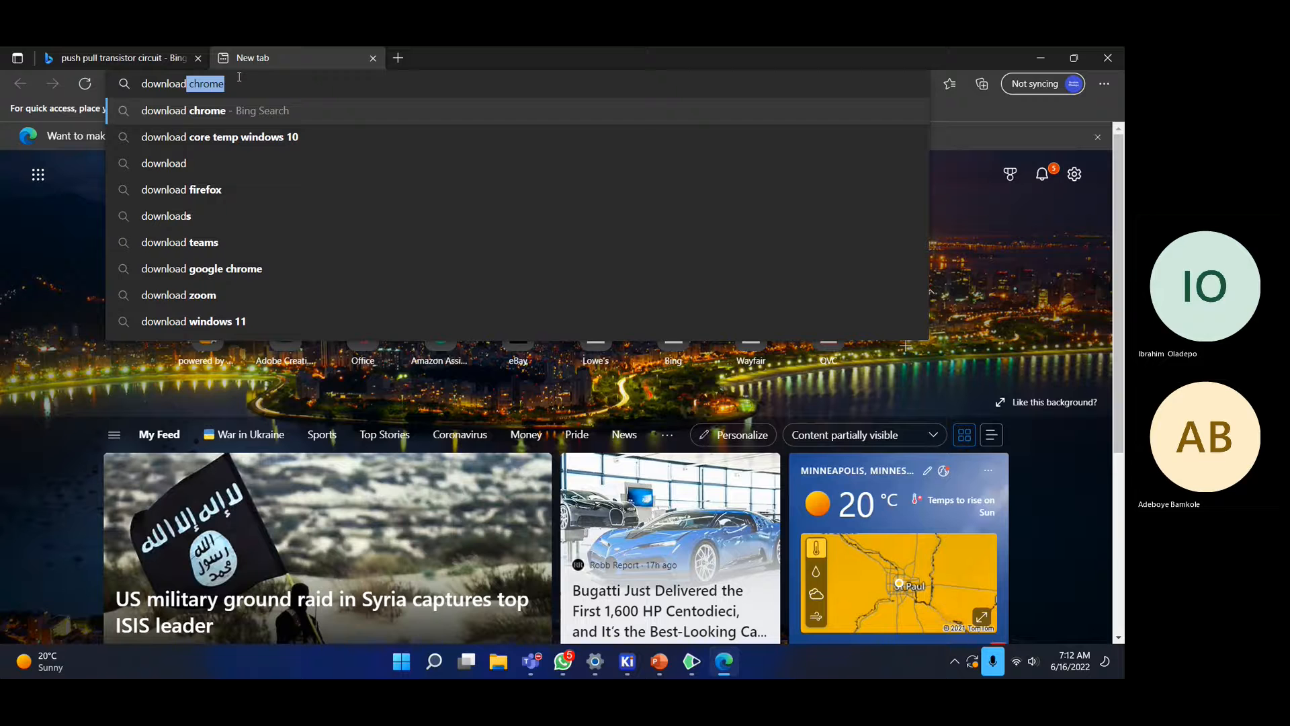
type("kicad")
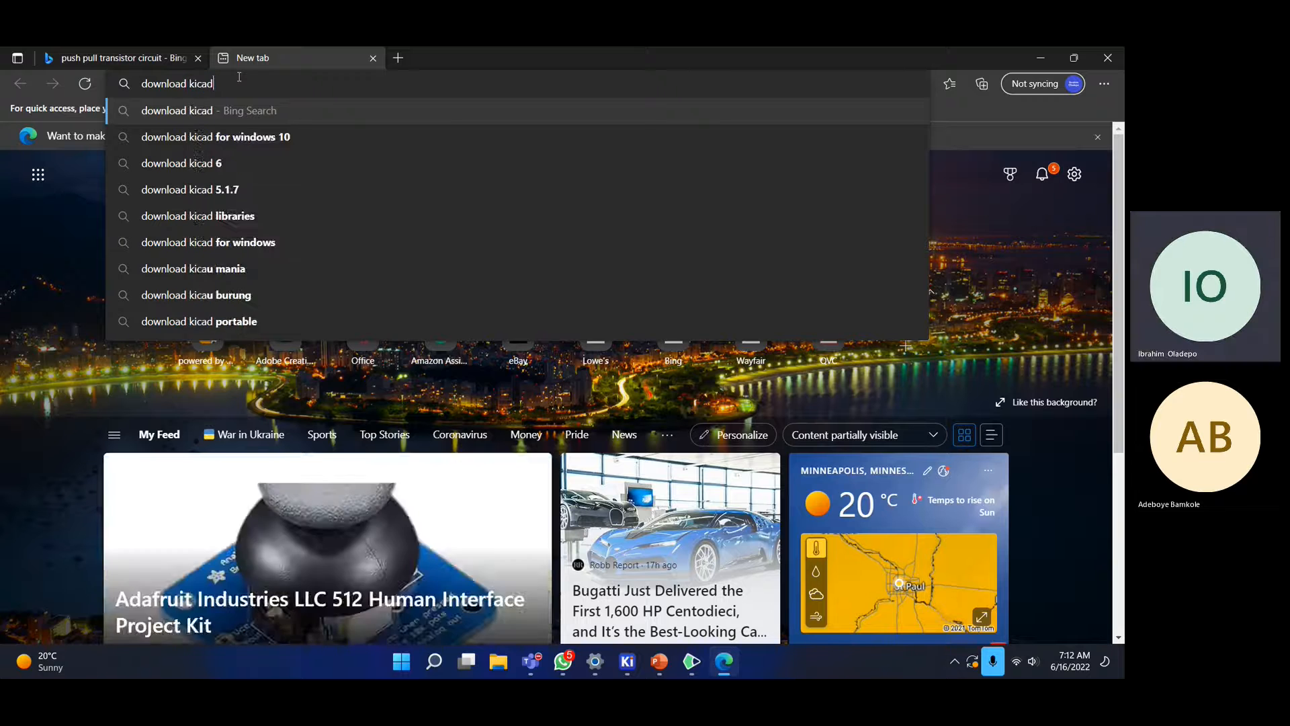
key("Return")
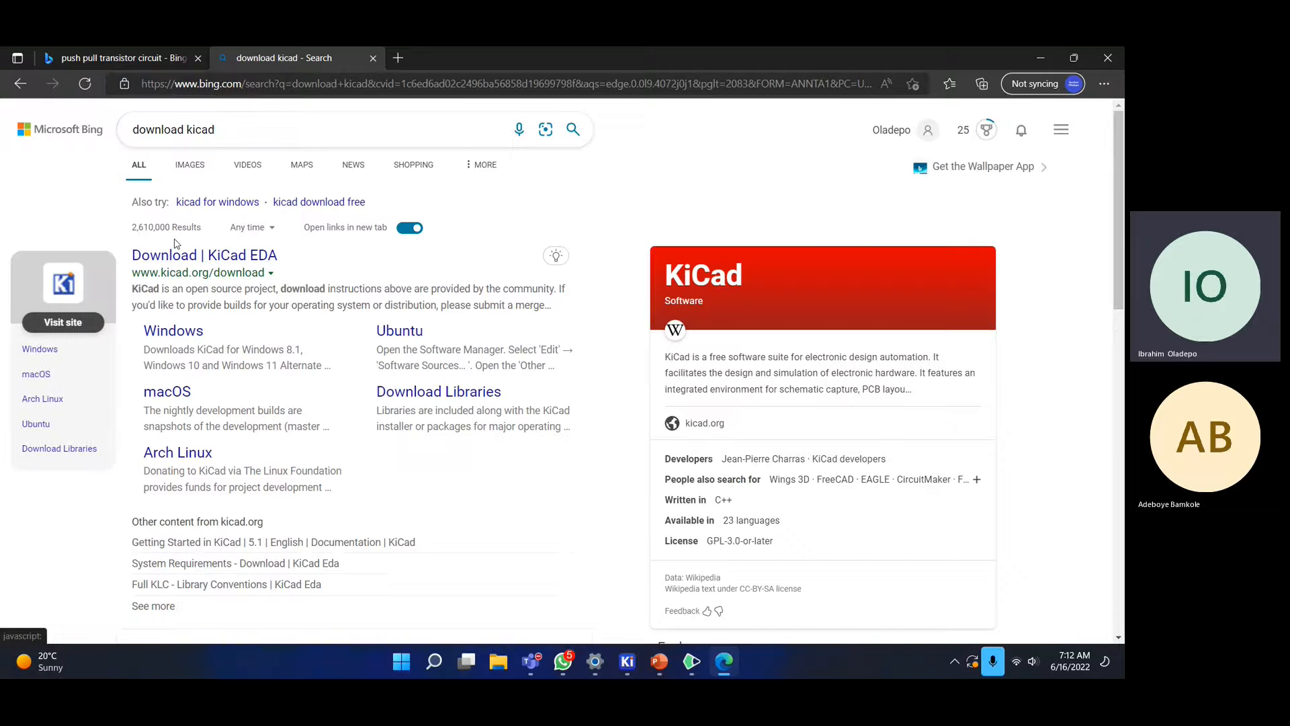
left_click(178, 255)
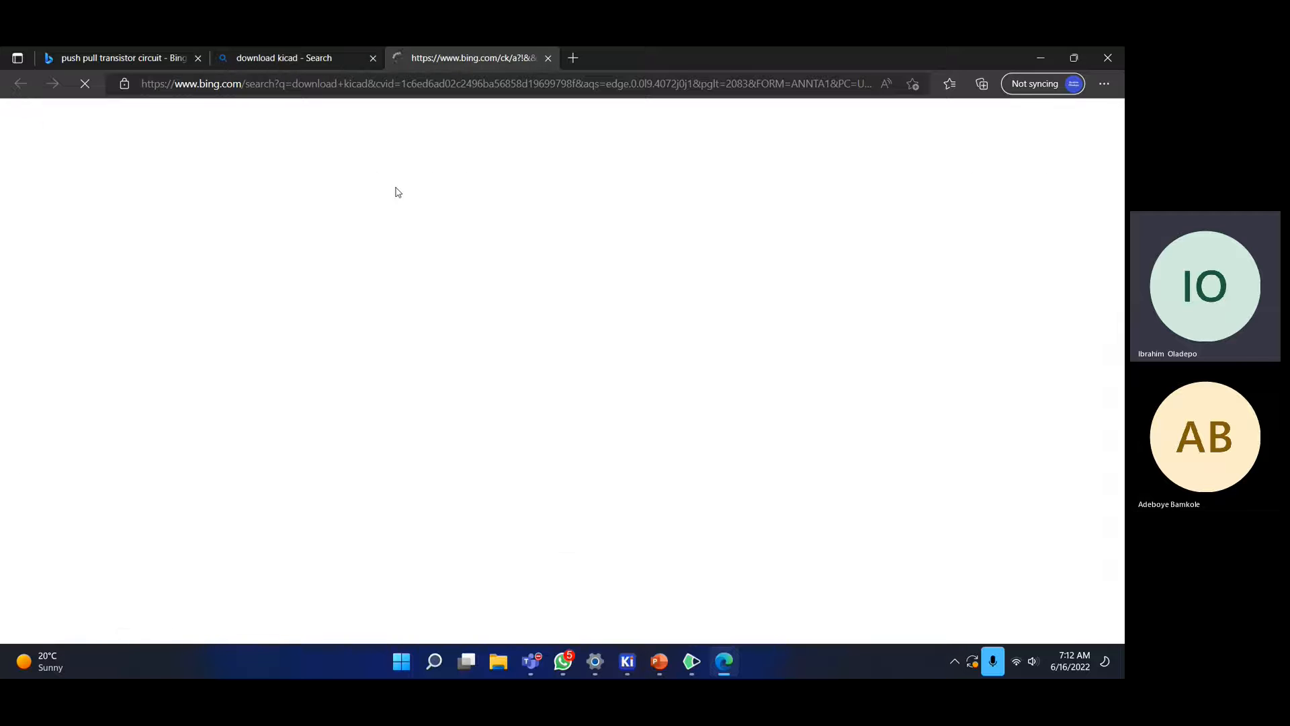
scroll(826, 269, "down", 2)
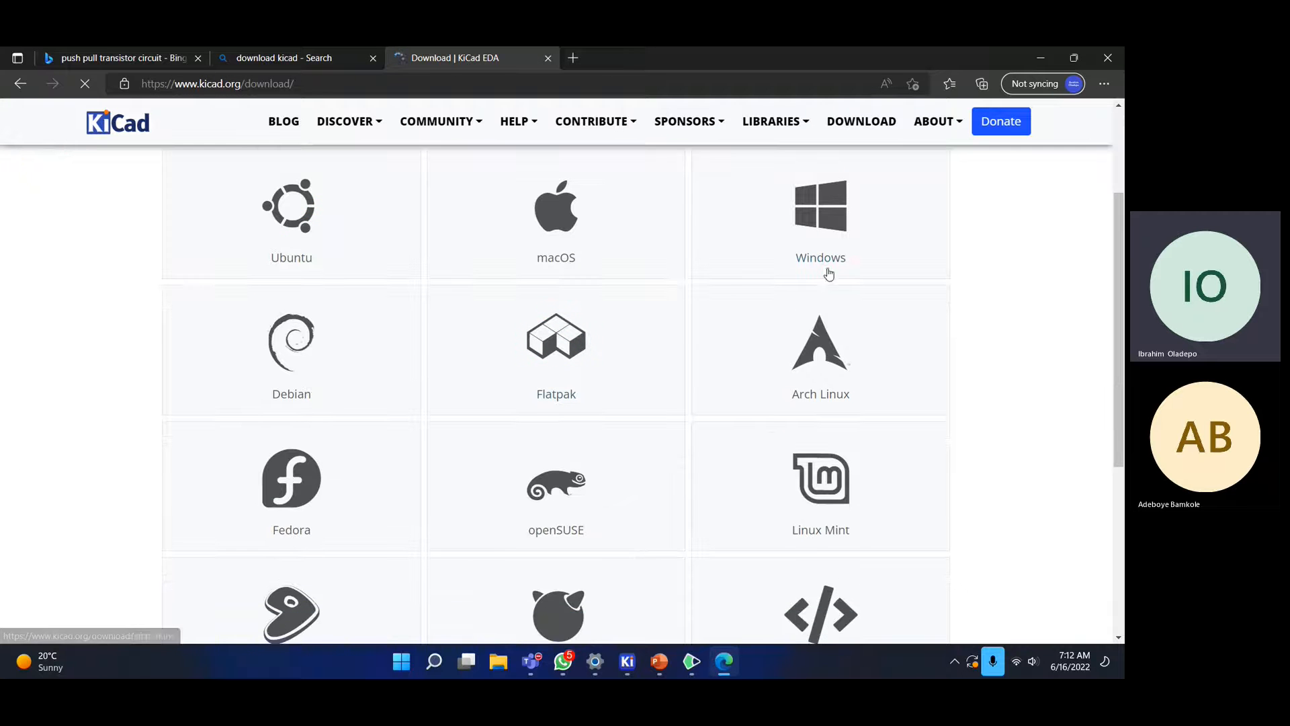
left_click(809, 233)
- Start the KiCad 6.0.5 installer download from the Futureware - Austria mirror
scroll(638, 269, "down", 2)
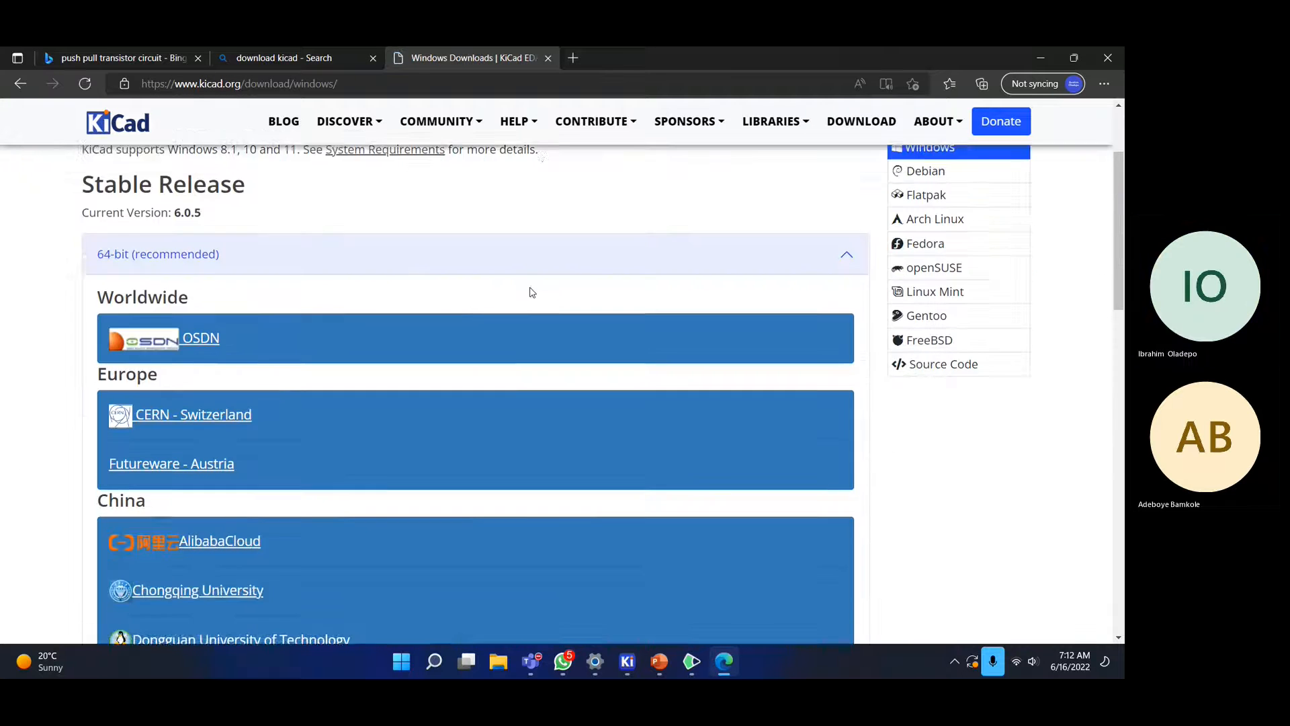
scroll(171, 345, "down", 1)
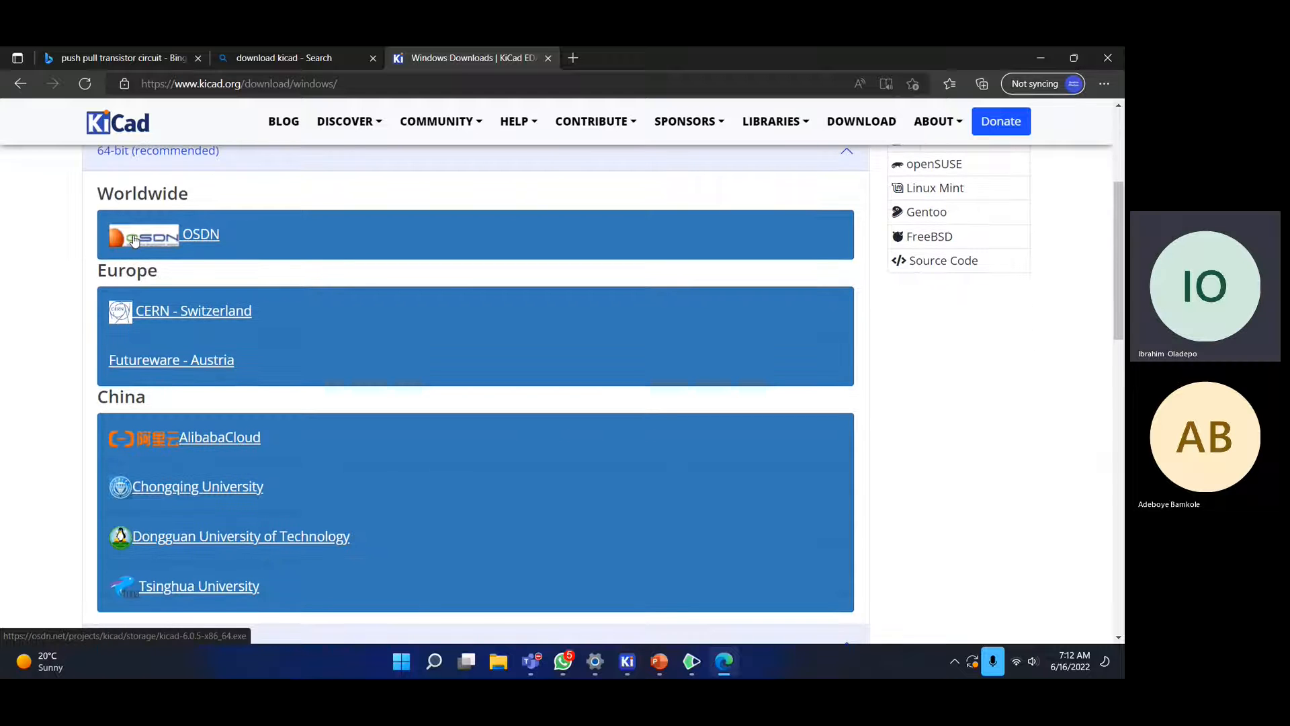
scroll(134, 240, "up", 1)
scroll(134, 240, "up", 1)
scroll(202, 238, "down", 3)
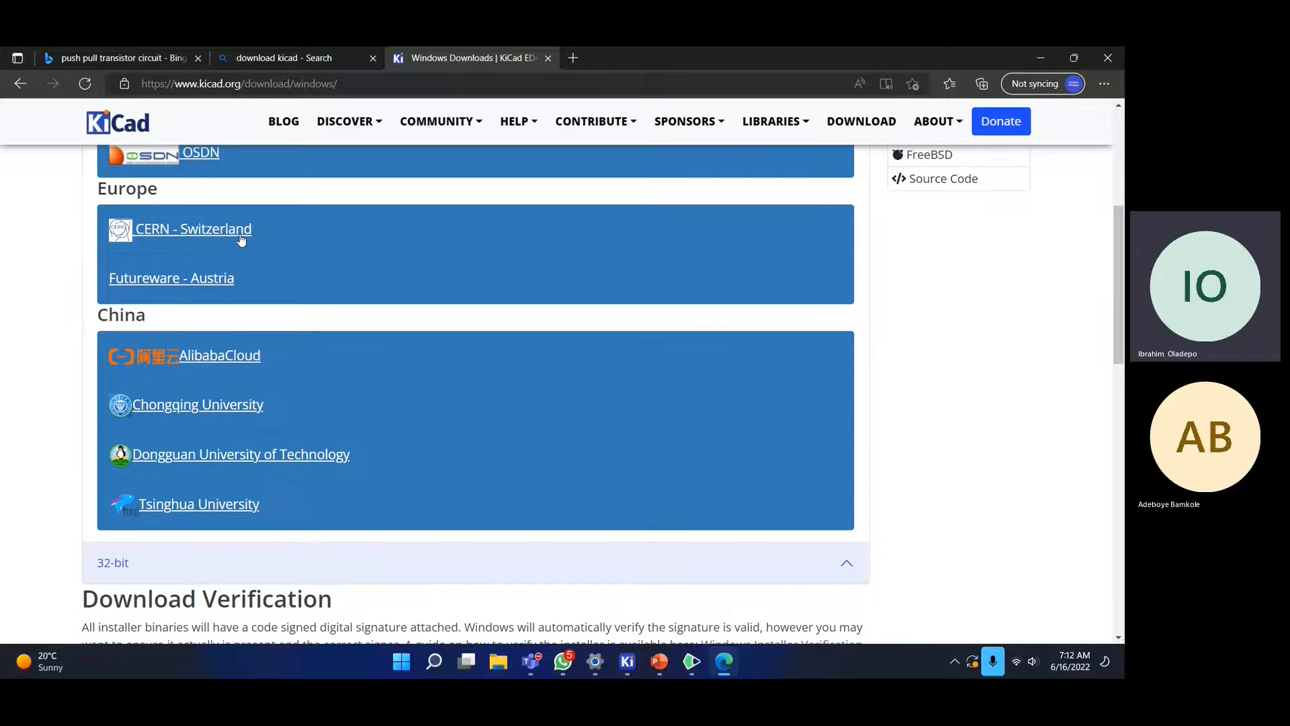
scroll(238, 241, "up", 1)
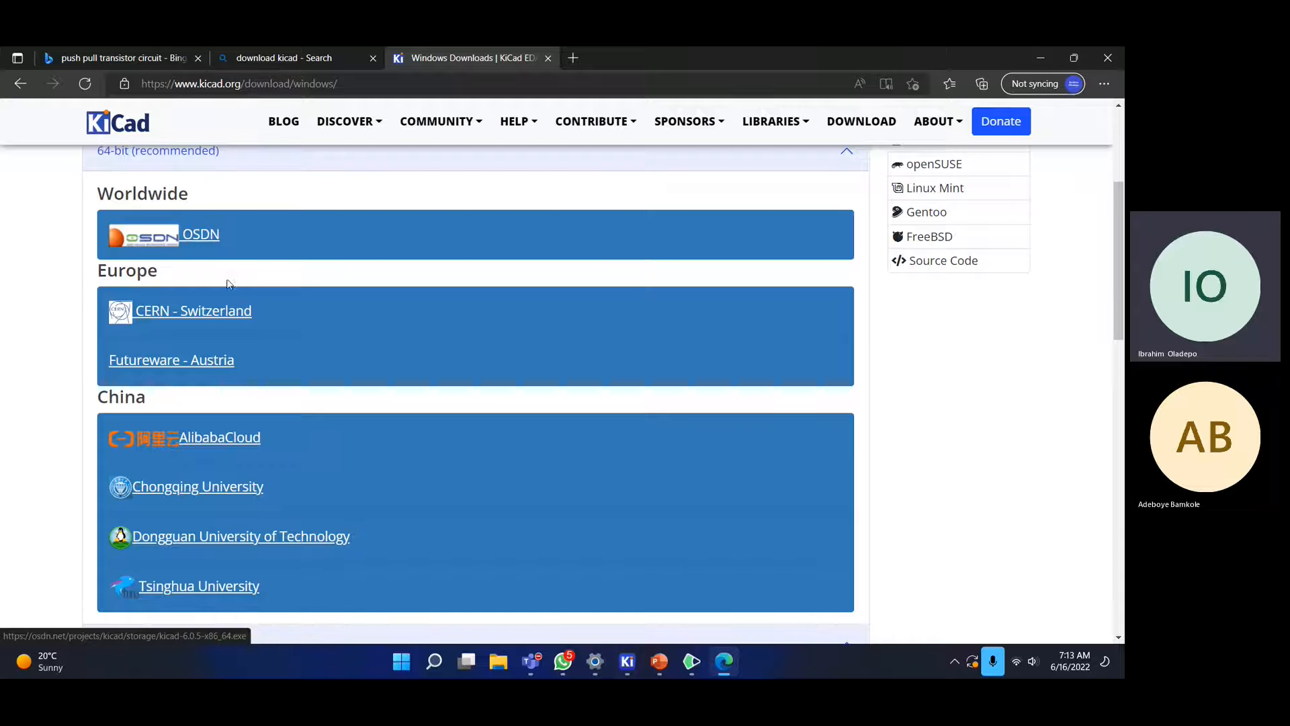
scroll(227, 284, "down", 5)
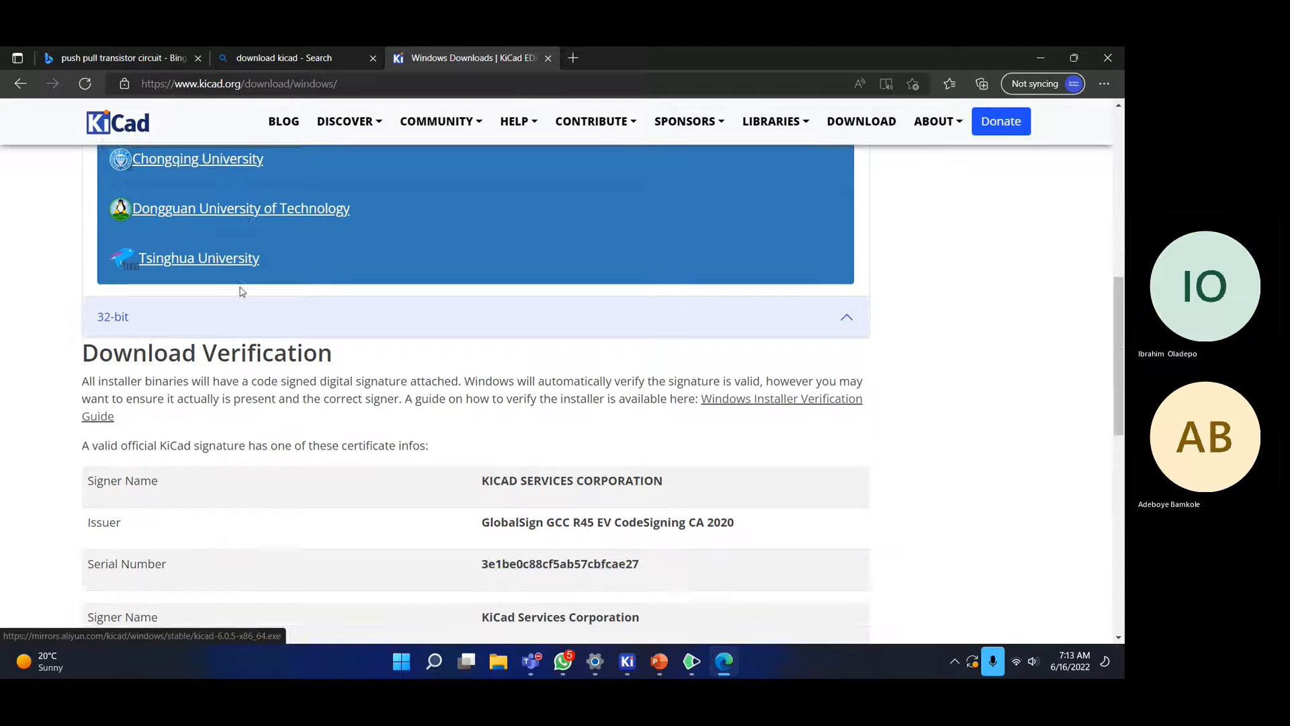
scroll(240, 287, "down", 6)
scroll(241, 287, "up", 6)
scroll(241, 287, "up", 6)
scroll(240, 286, "down", 2)
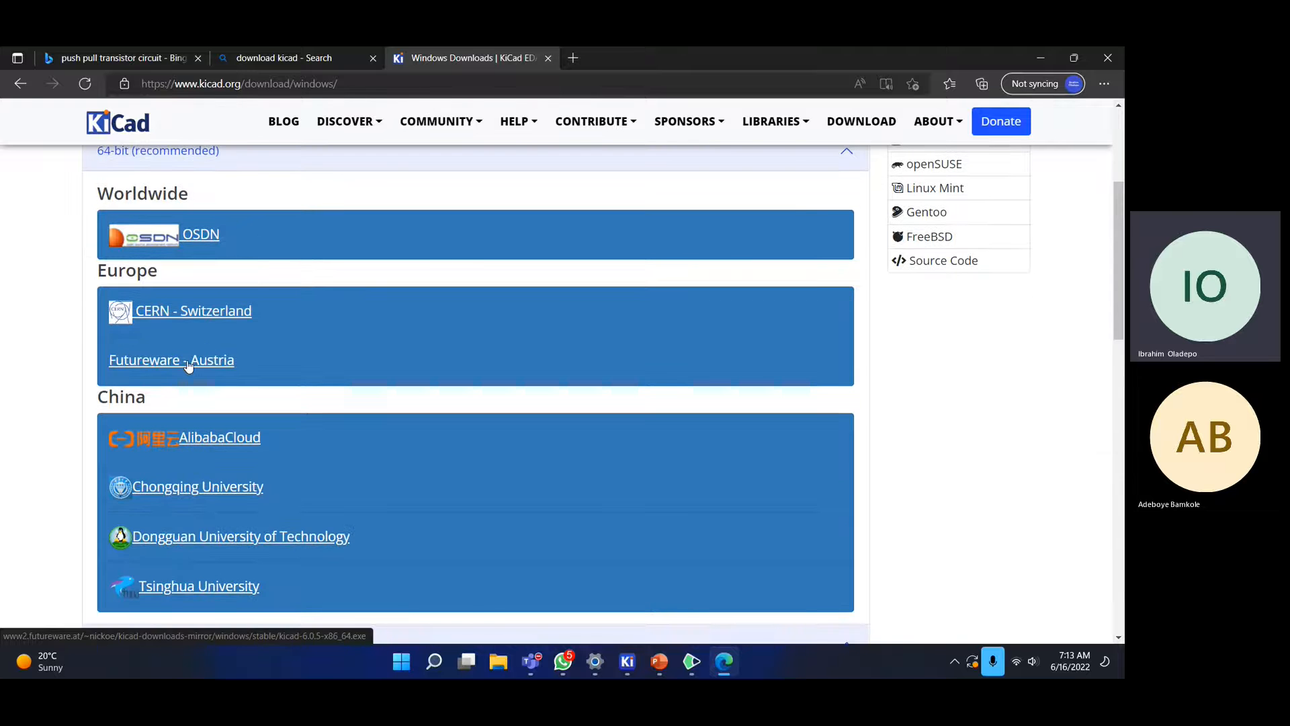
left_click(188, 362)
- Cancel the installer download, close the downloads tab and minimize Edge
scroll(394, 377, "down", 3)
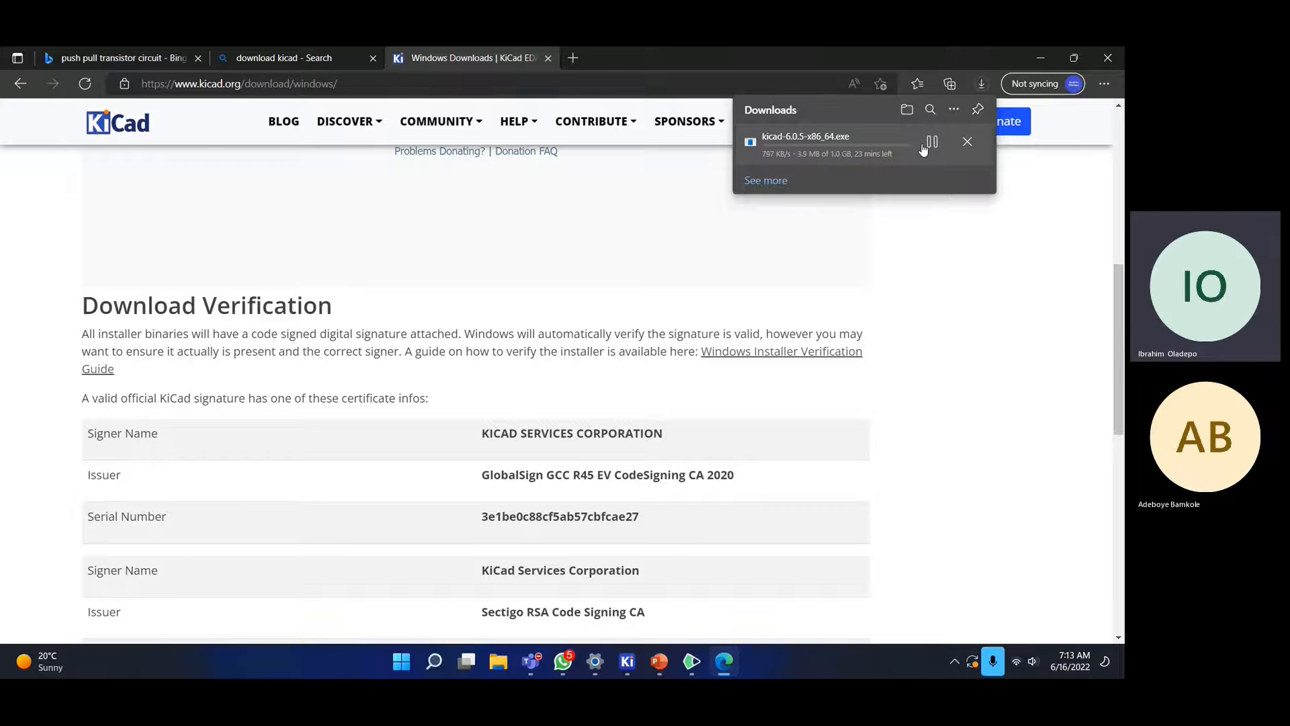
left_click(968, 143)
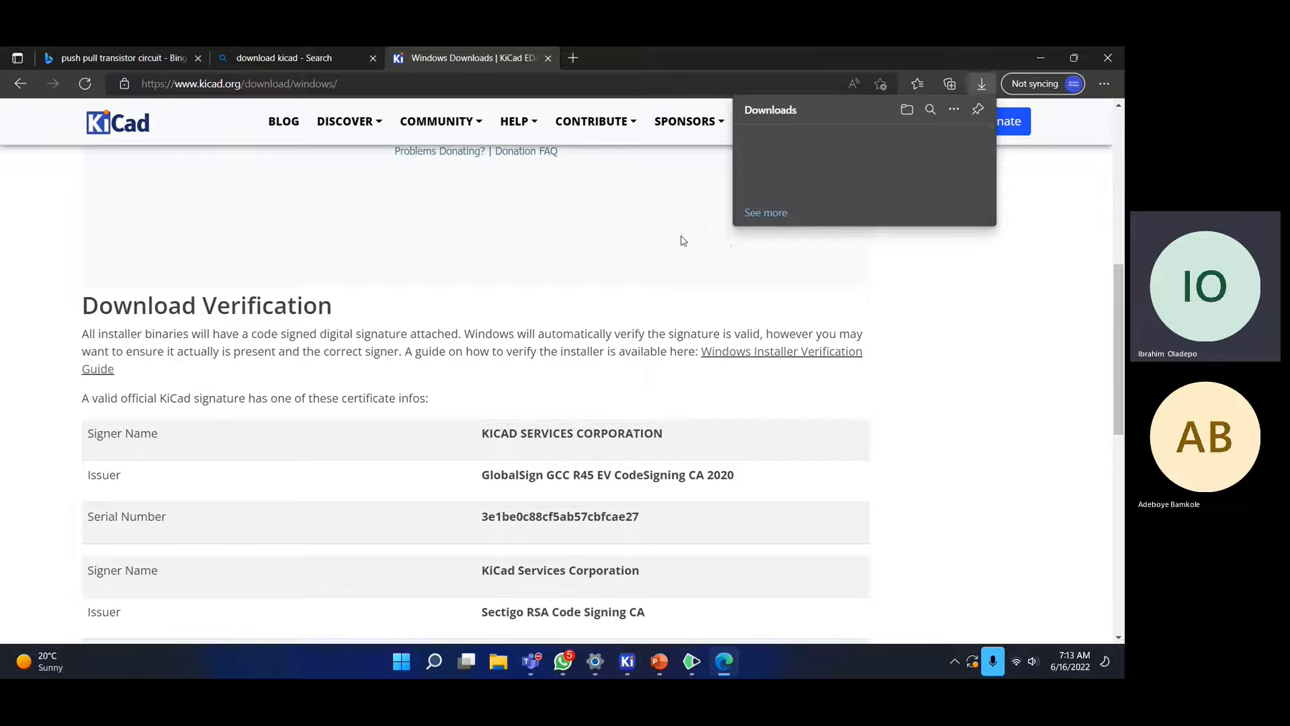
left_click(635, 239)
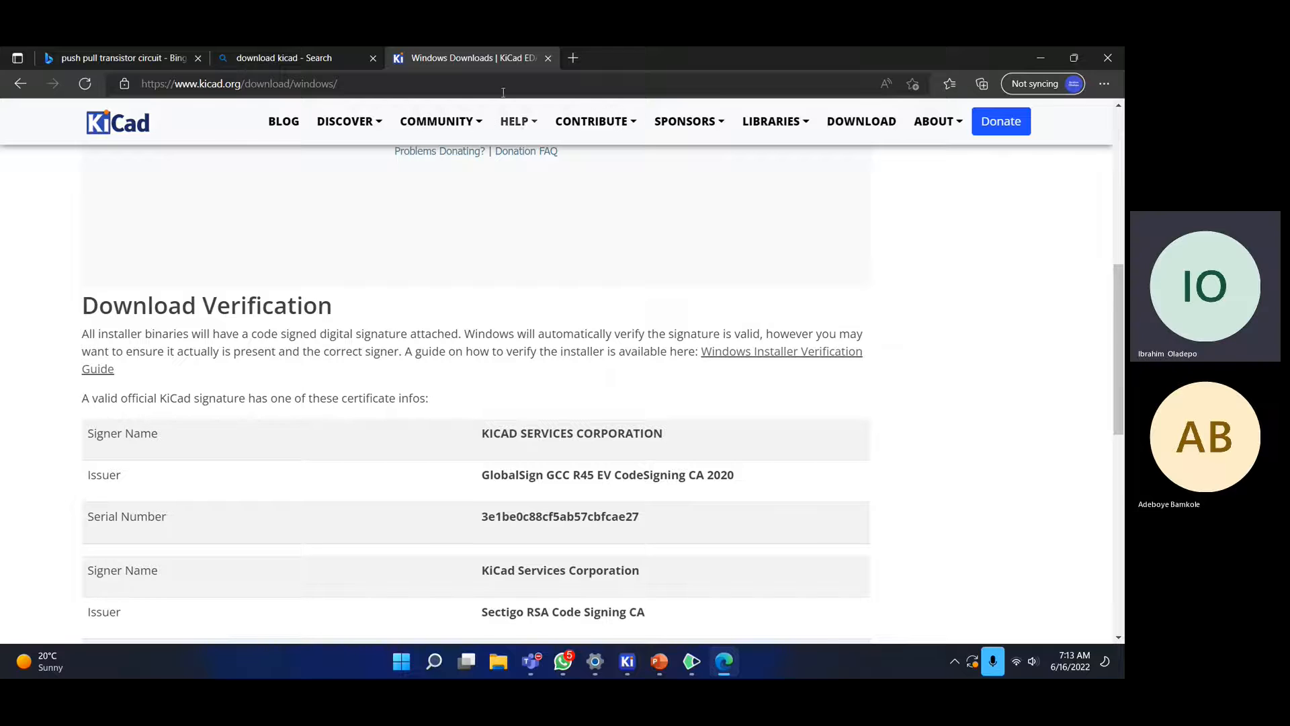
left_click(547, 58)
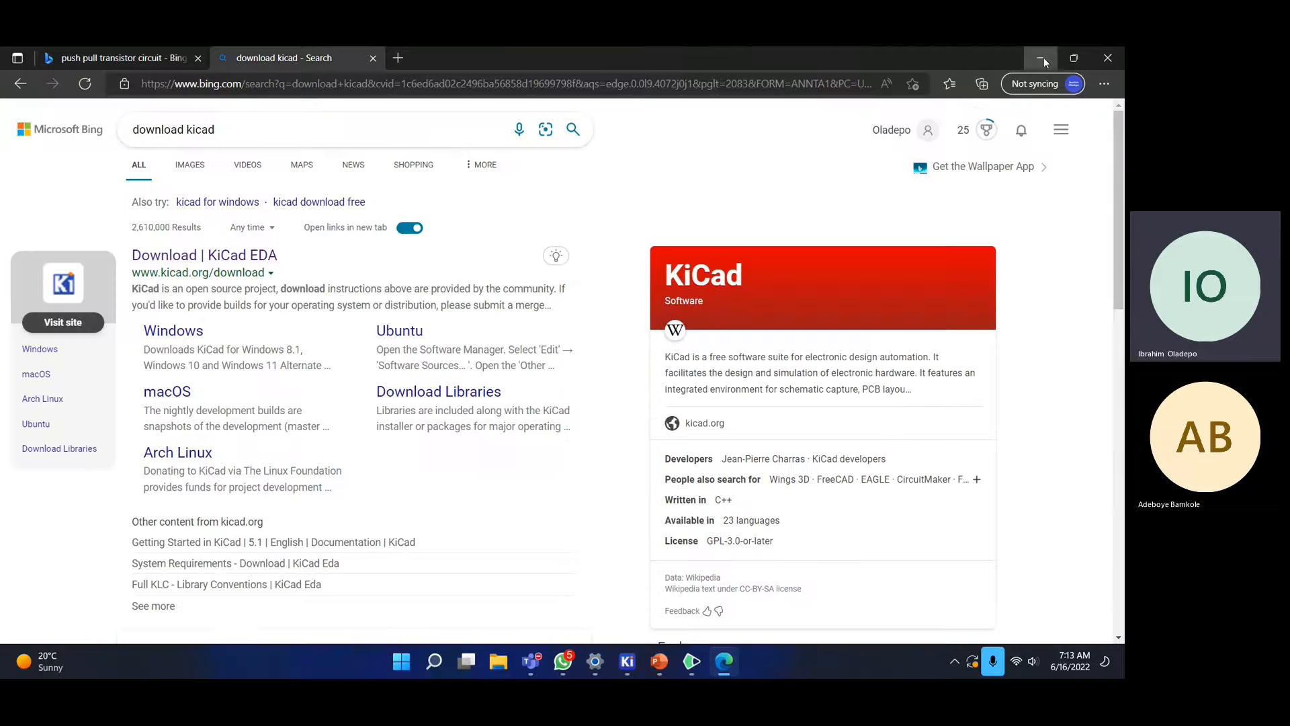
left_click(1043, 58)
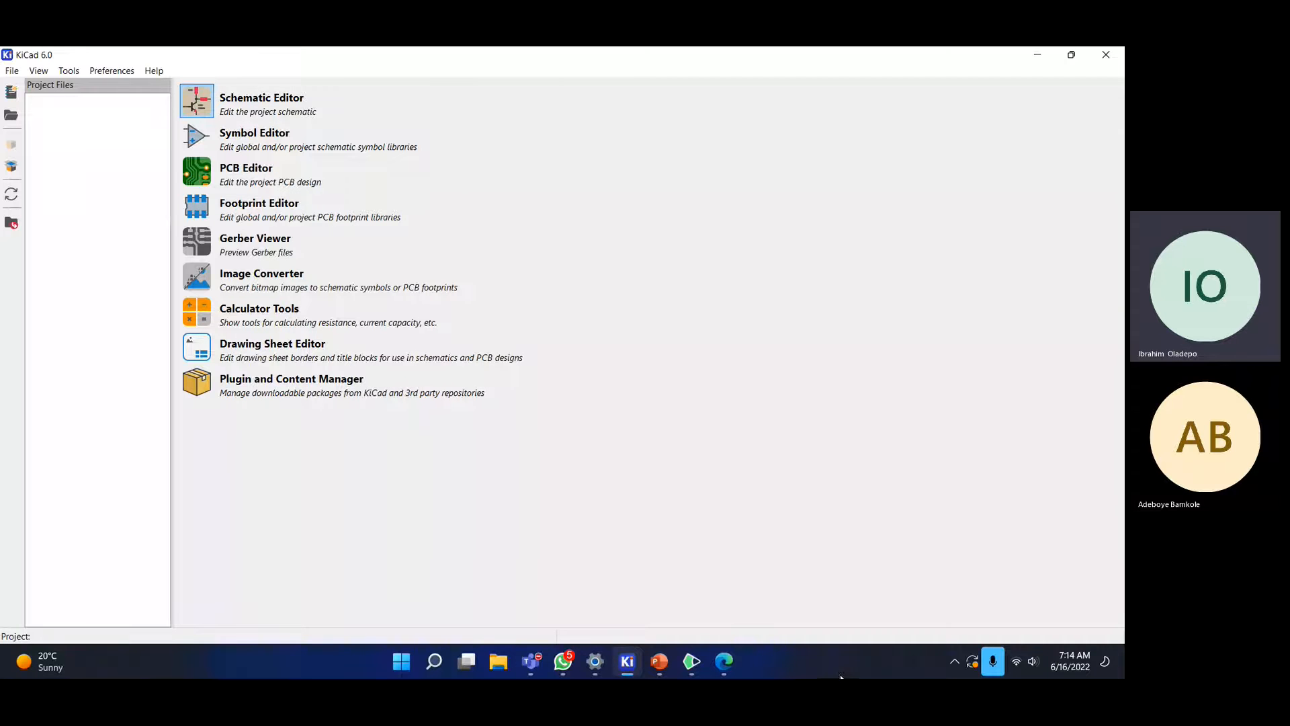
- Restore Edge over KiCad, showing the 'download kicad' Bing search results
left_click(735, 663)
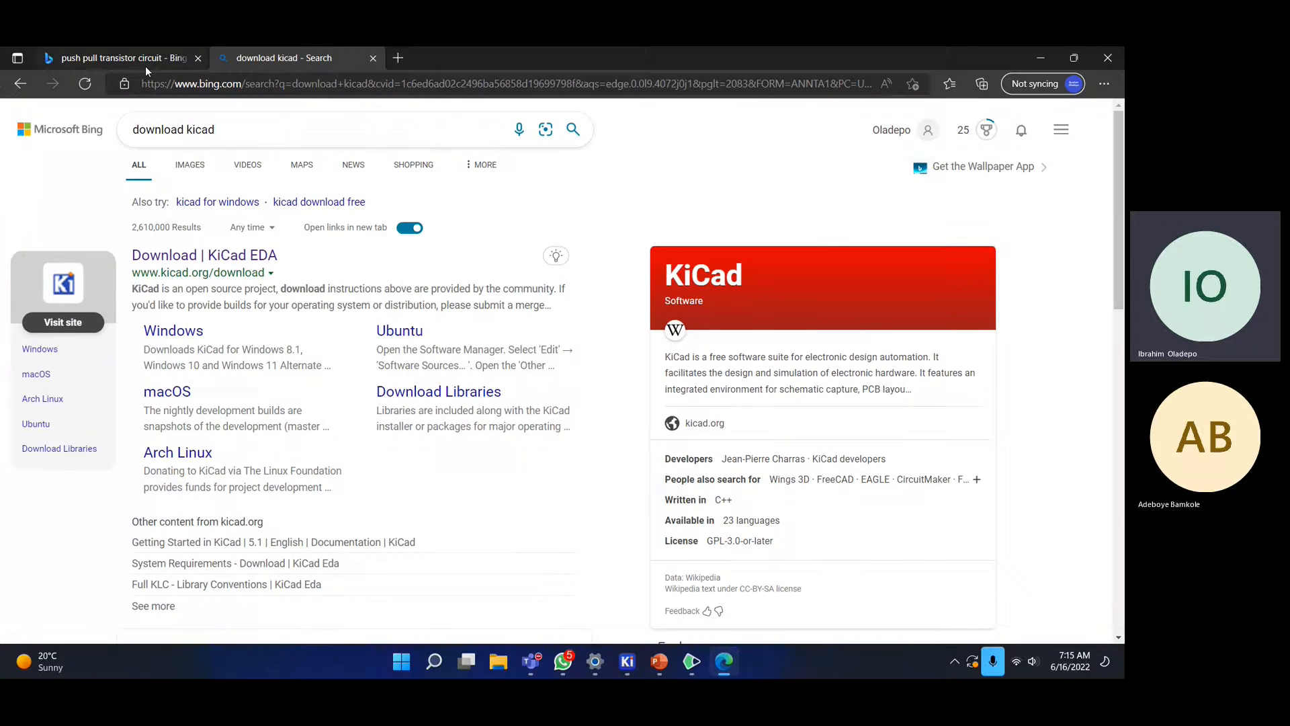
- Browse the push pull transistor circuit image results, then return to the top and select the query
left_click(145, 66)
scroll(425, 262, "down", 1)
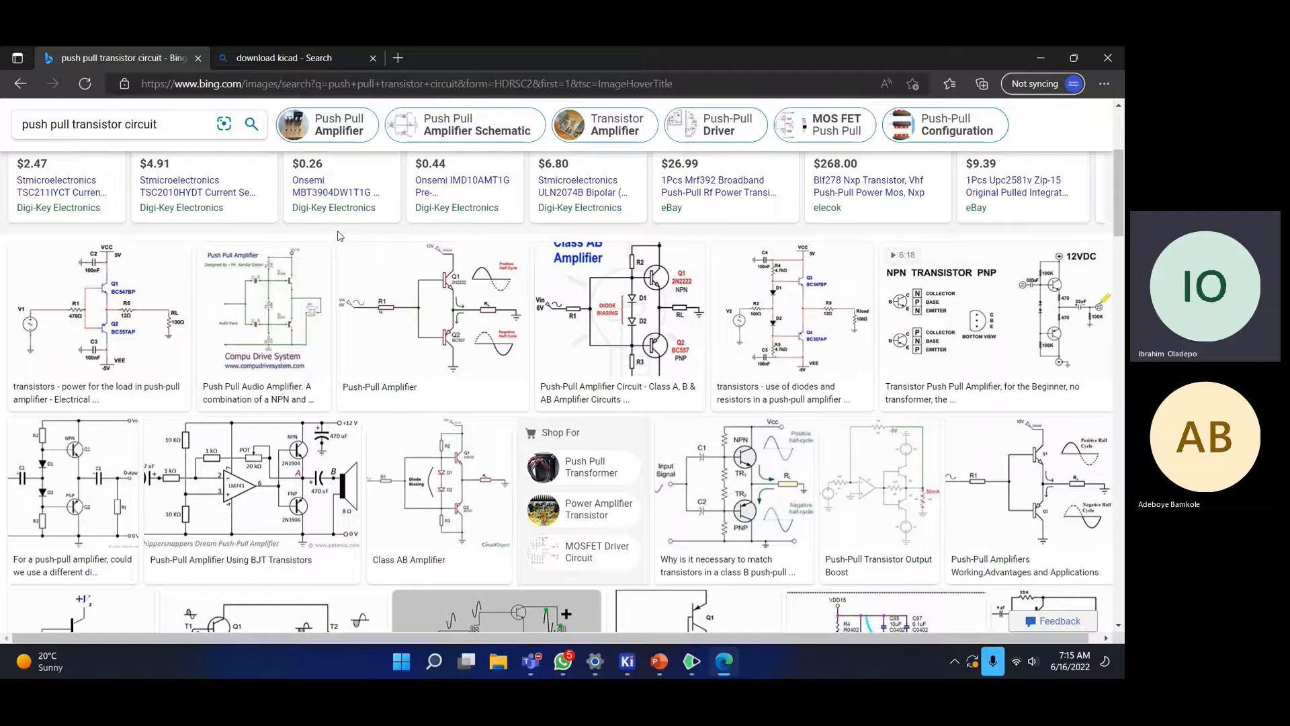
scroll(351, 229, "down", 2)
scroll(353, 228, "up", 2)
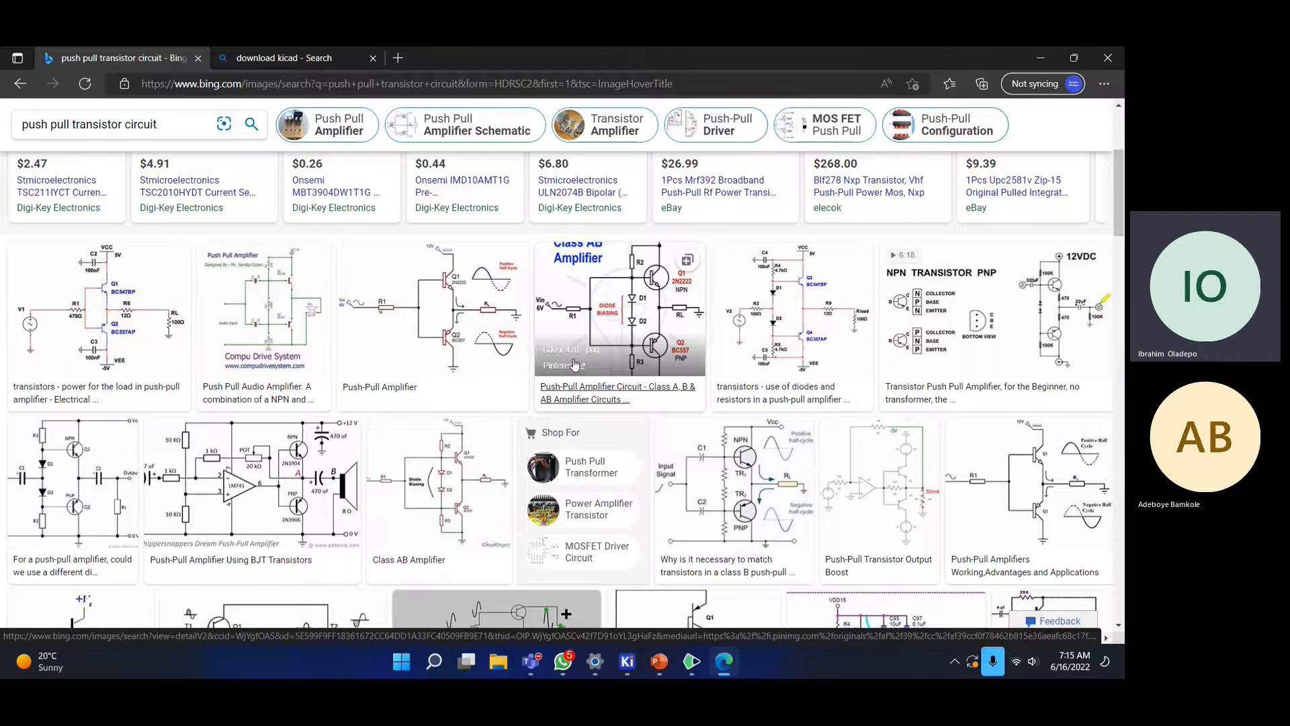
scroll(573, 365, "down", 2)
scroll(574, 363, "up", 2)
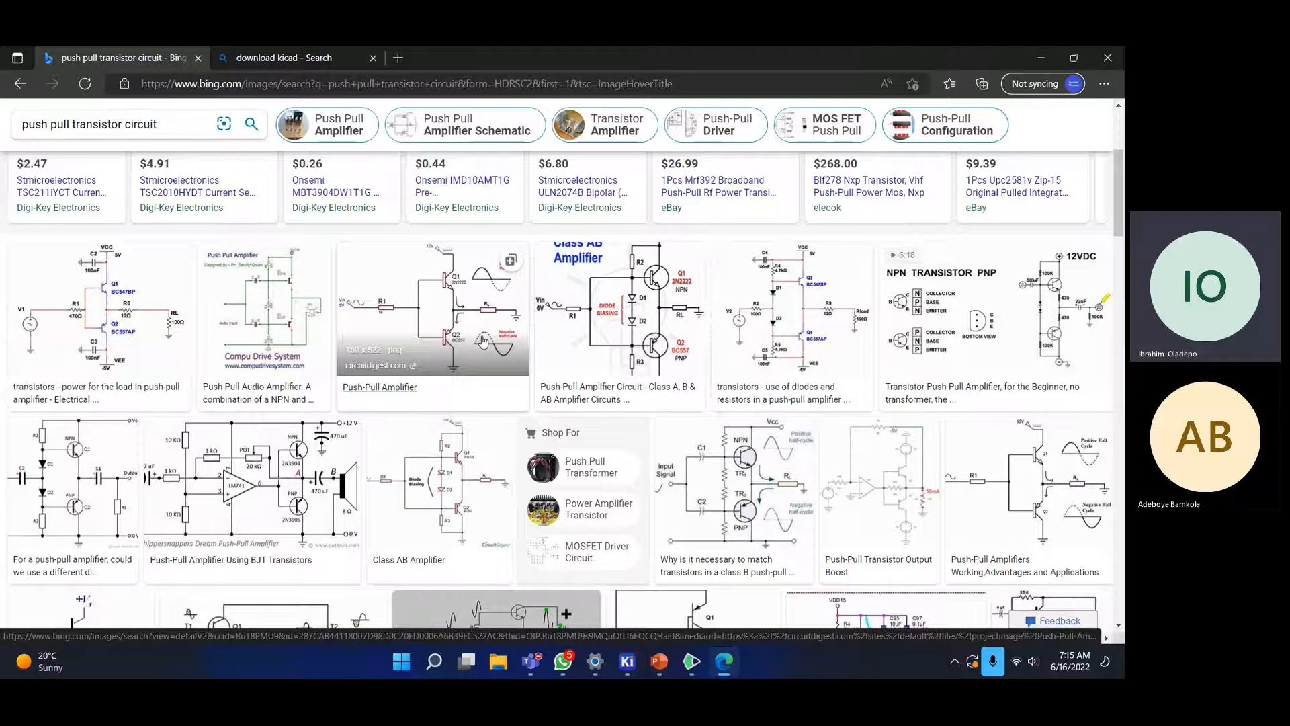
scroll(482, 341, "up", 2)
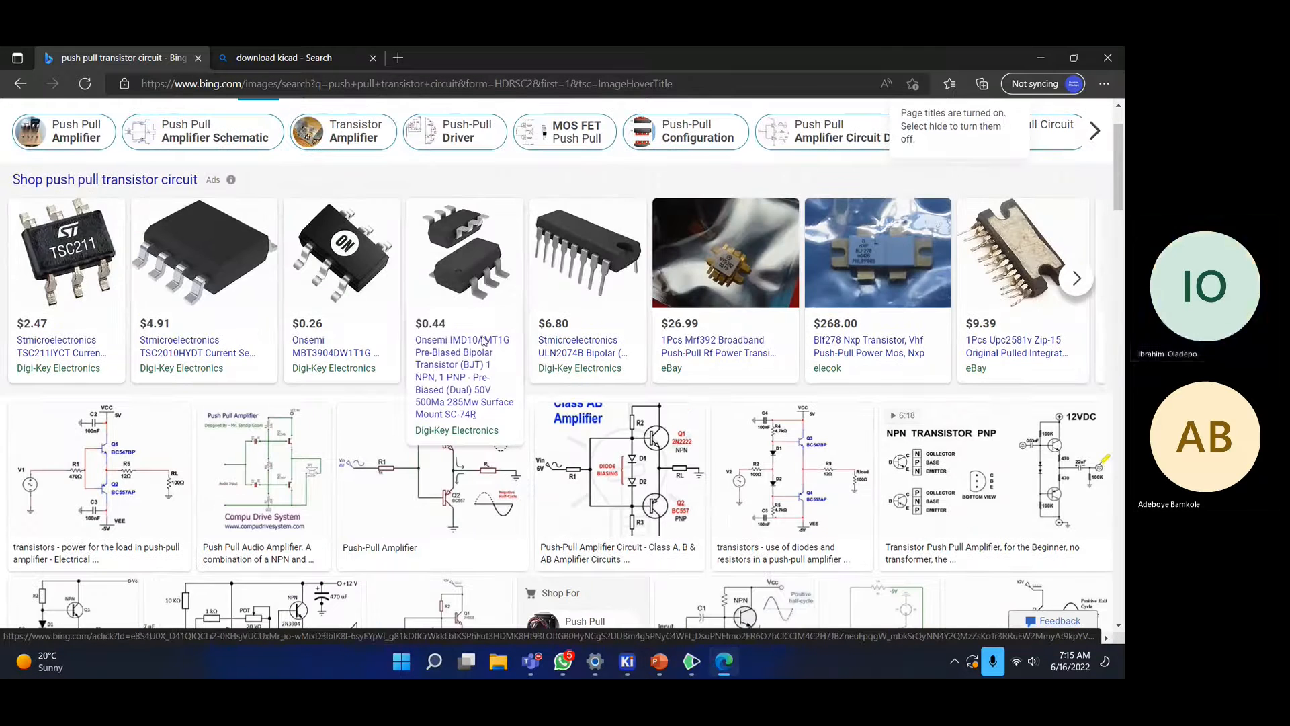
scroll(486, 332, "down", 4)
scroll(489, 319, "down", 6)
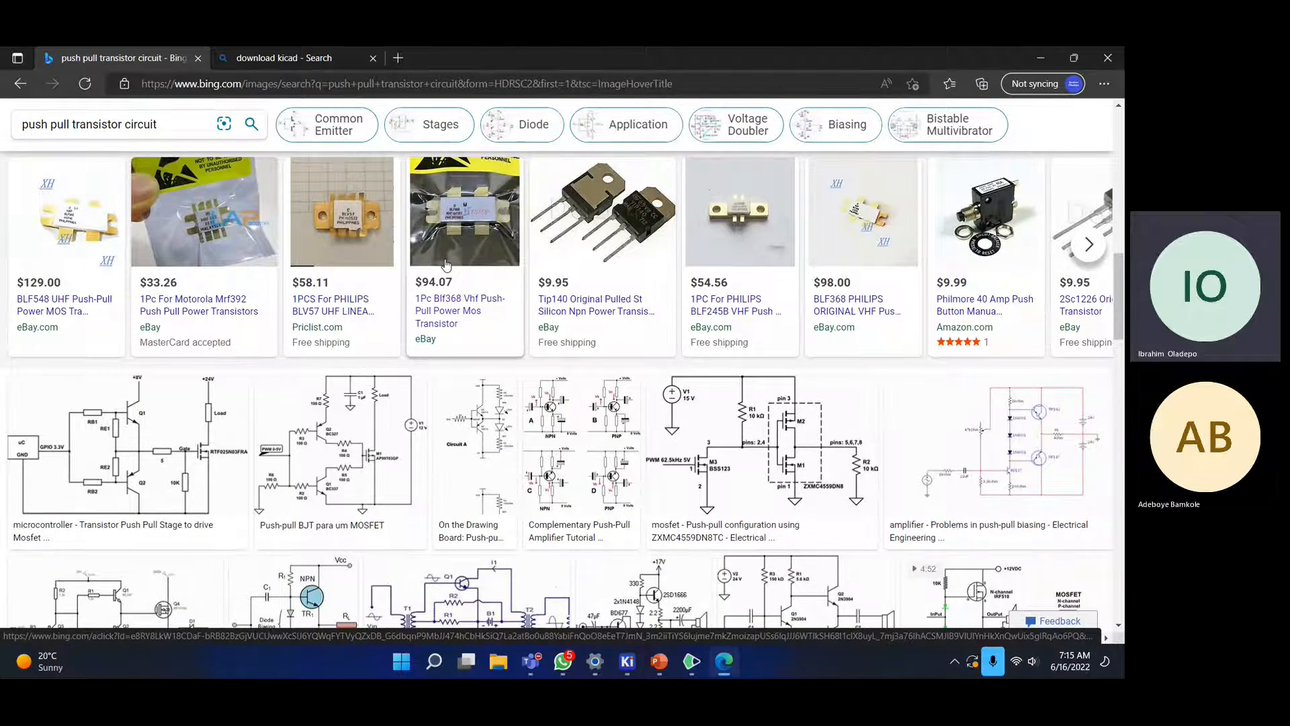
scroll(446, 265, "down", 1)
scroll(447, 264, "down", 2)
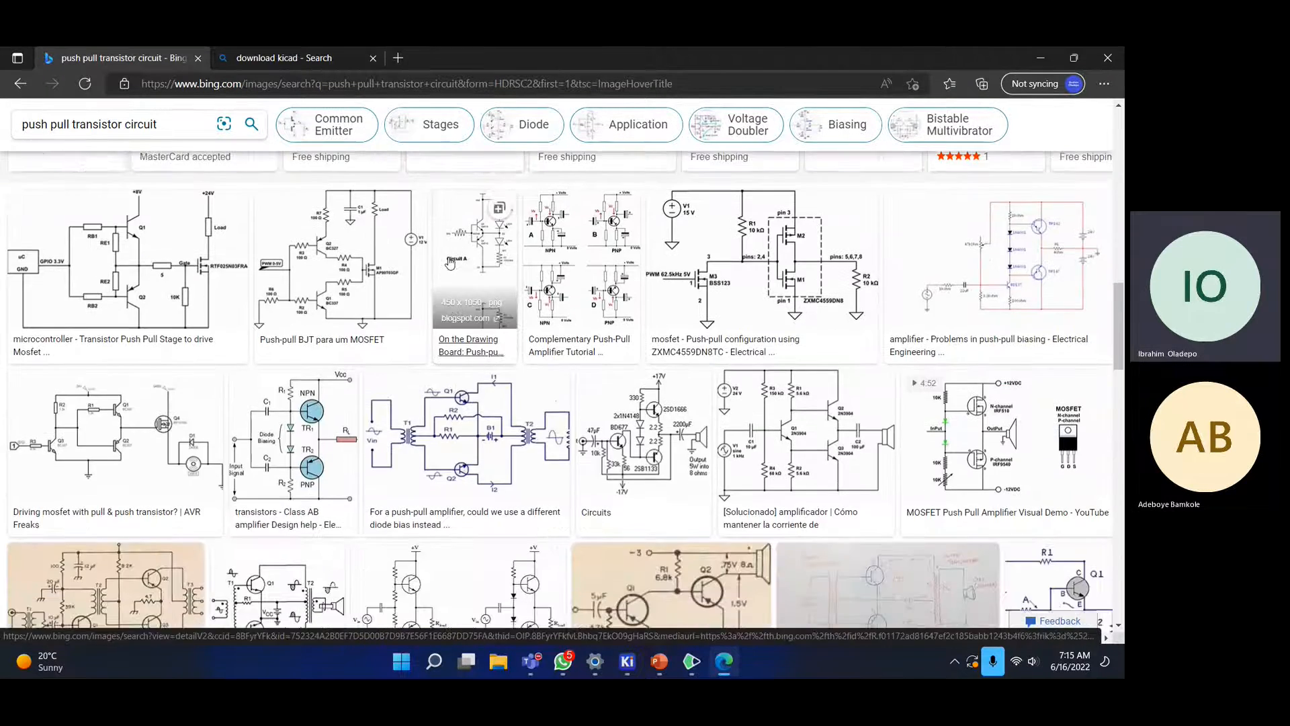
scroll(449, 263, "down", 1)
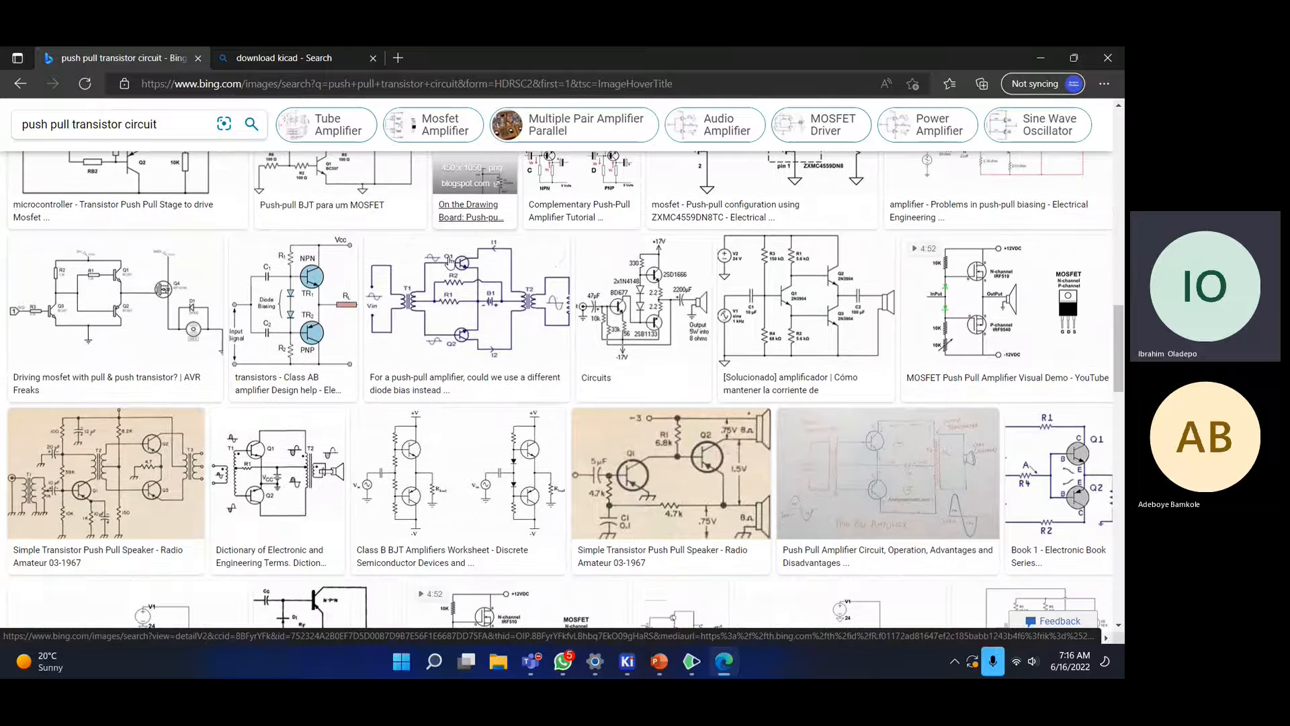
scroll(448, 262, "down", 1)
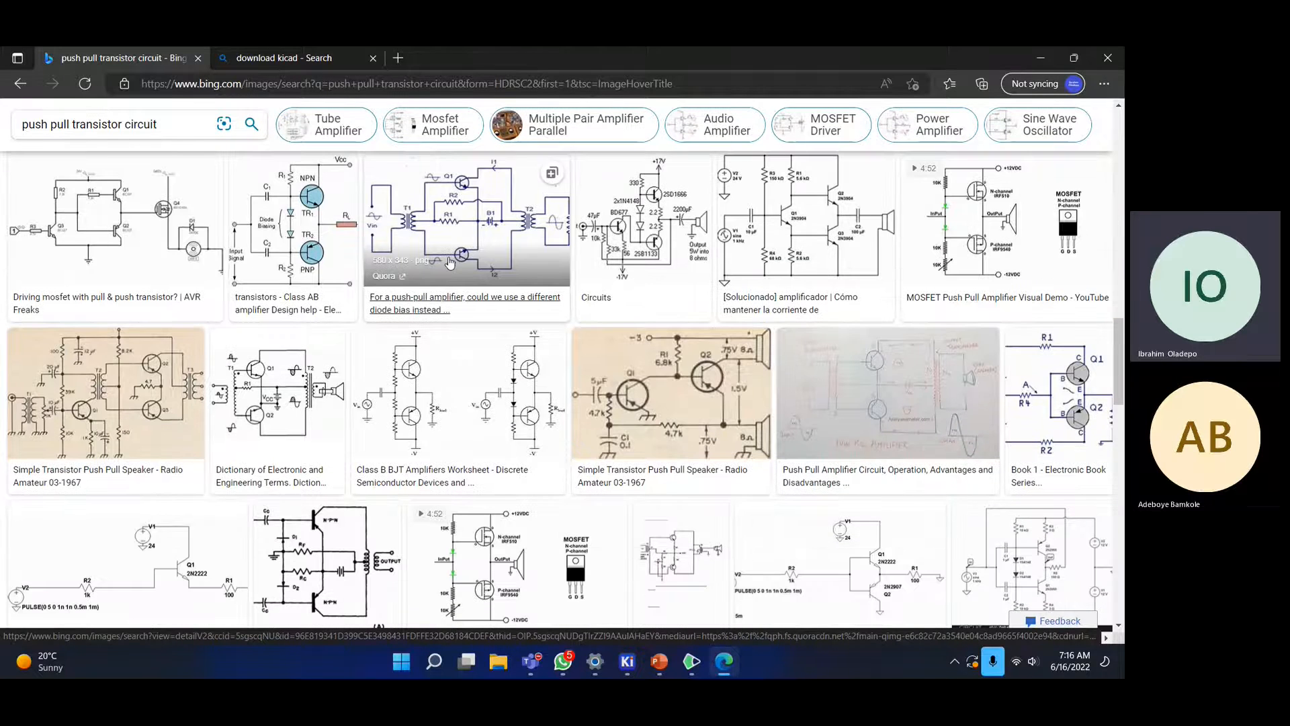
scroll(450, 262, "down", 1)
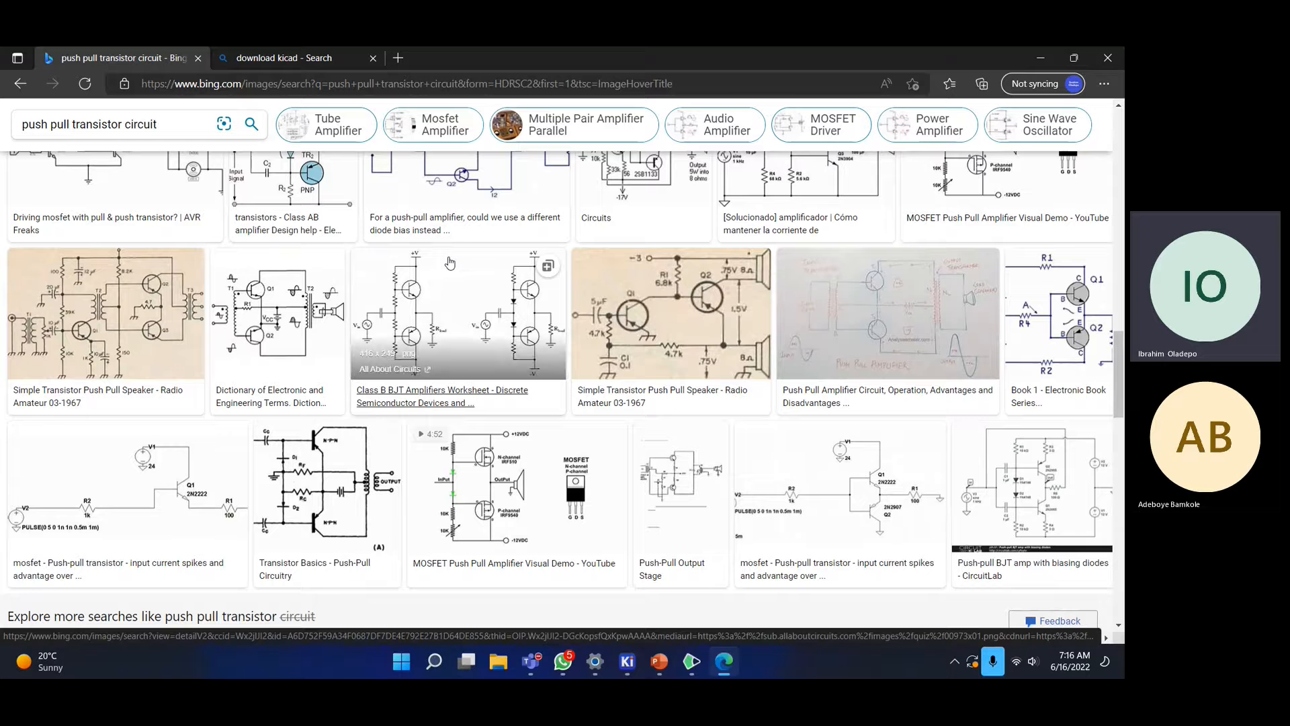
scroll(449, 263, "down", 3)
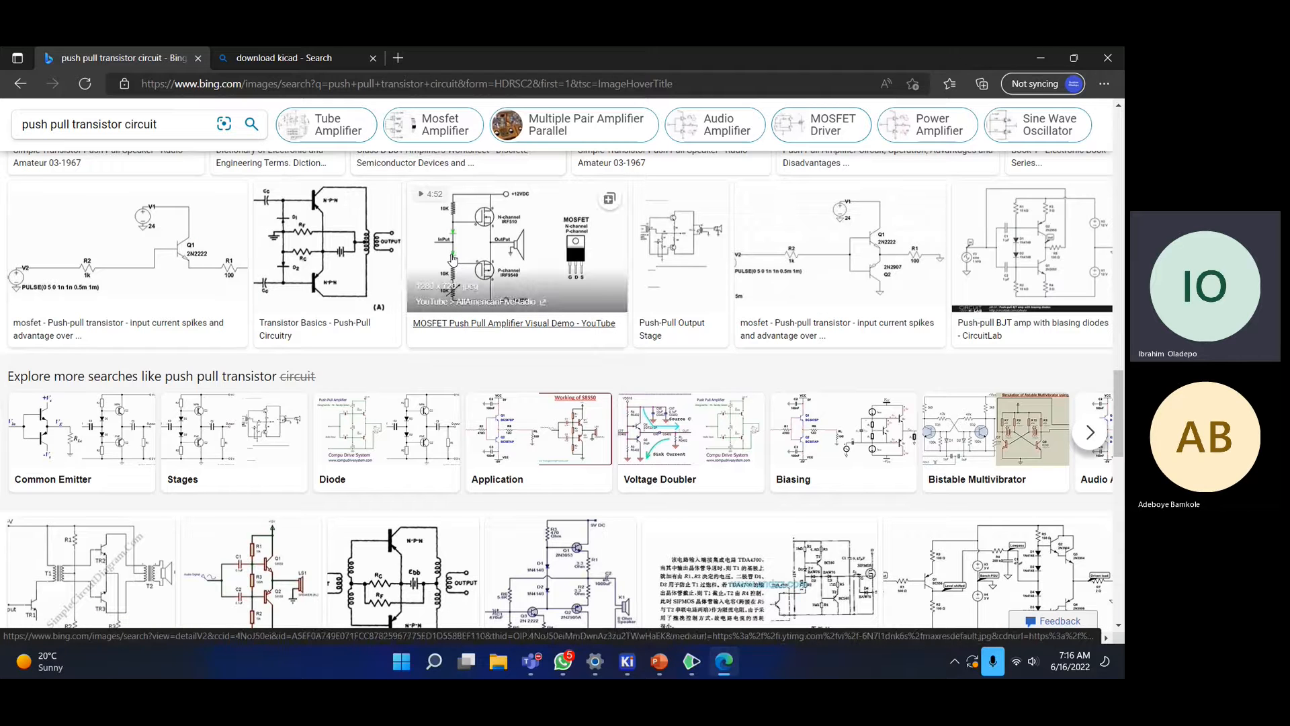
scroll(453, 259, "down", 4)
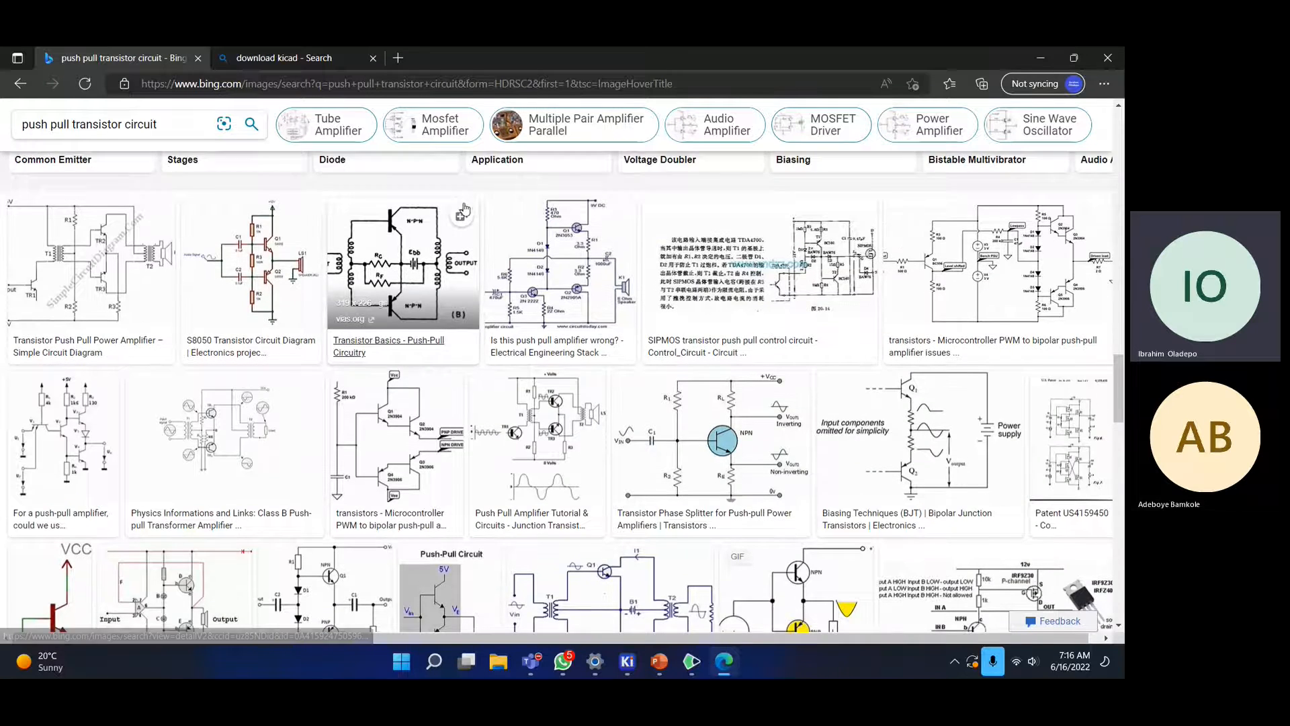
scroll(457, 222, "down", 2)
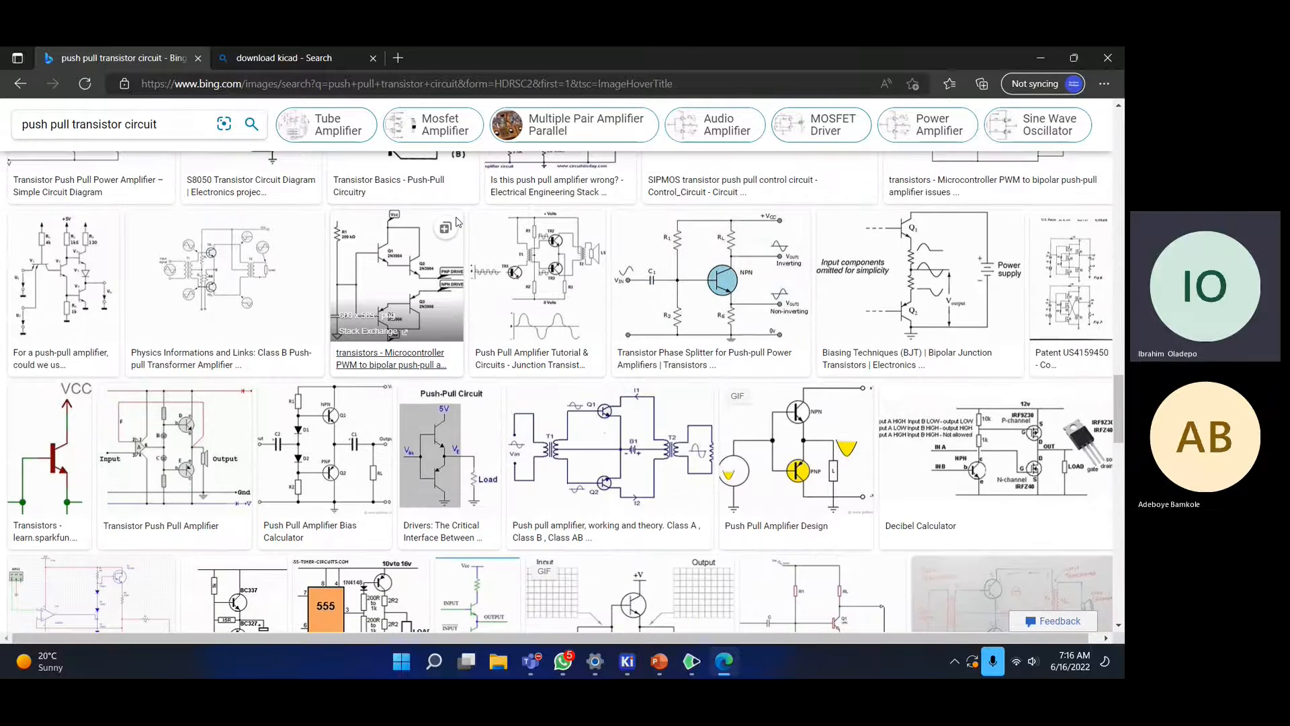
scroll(458, 222, "down", 1)
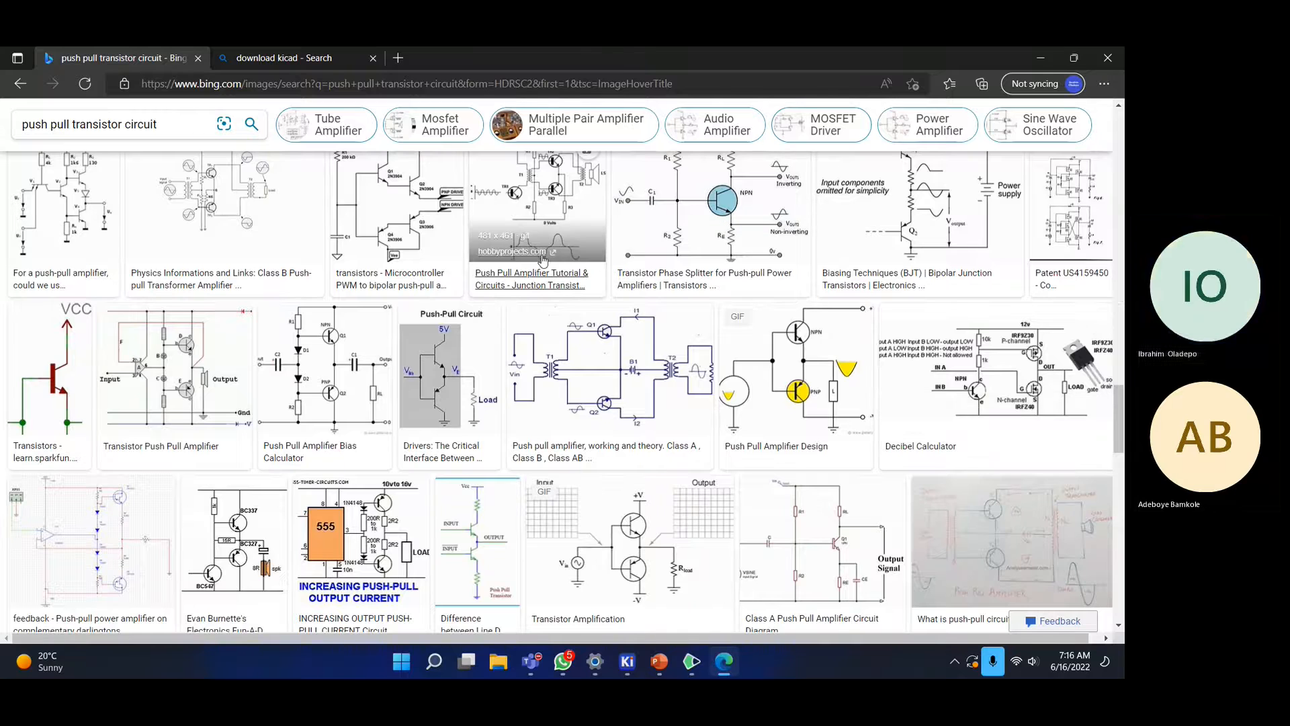
scroll(543, 232, "up", 8)
scroll(543, 231, "up", 10)
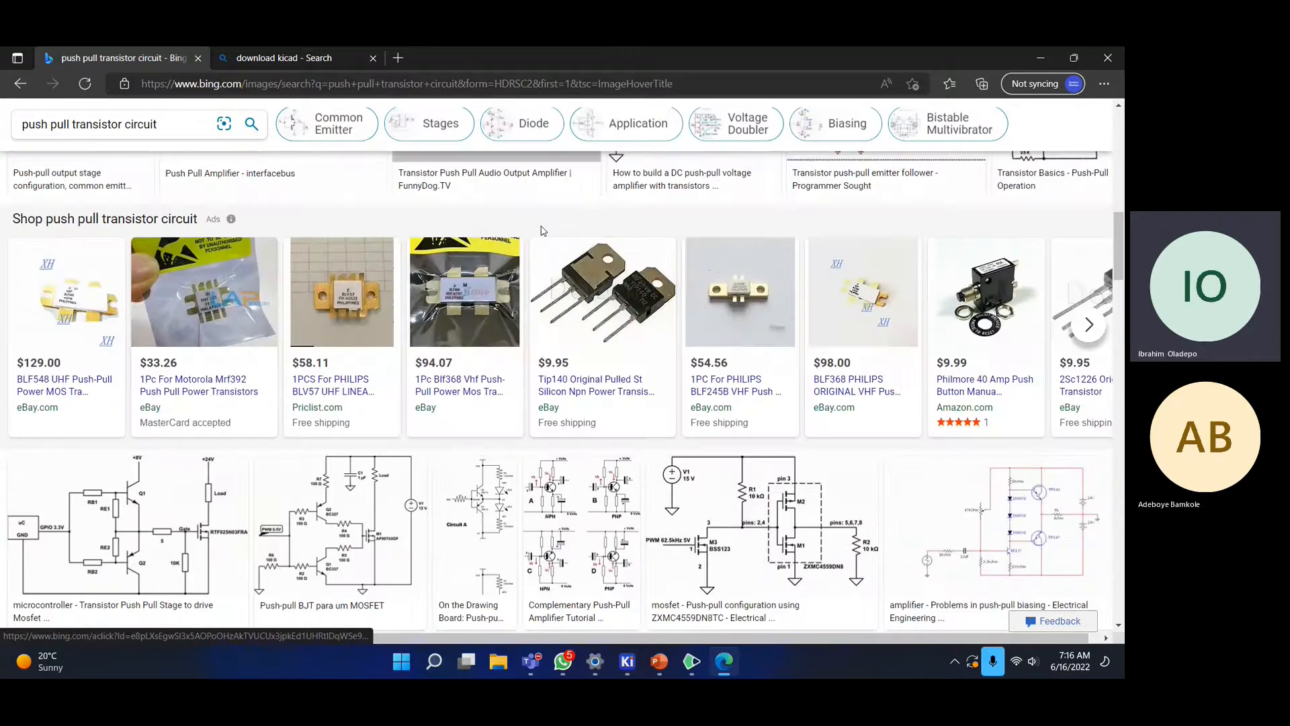
scroll(542, 230, "up", 2)
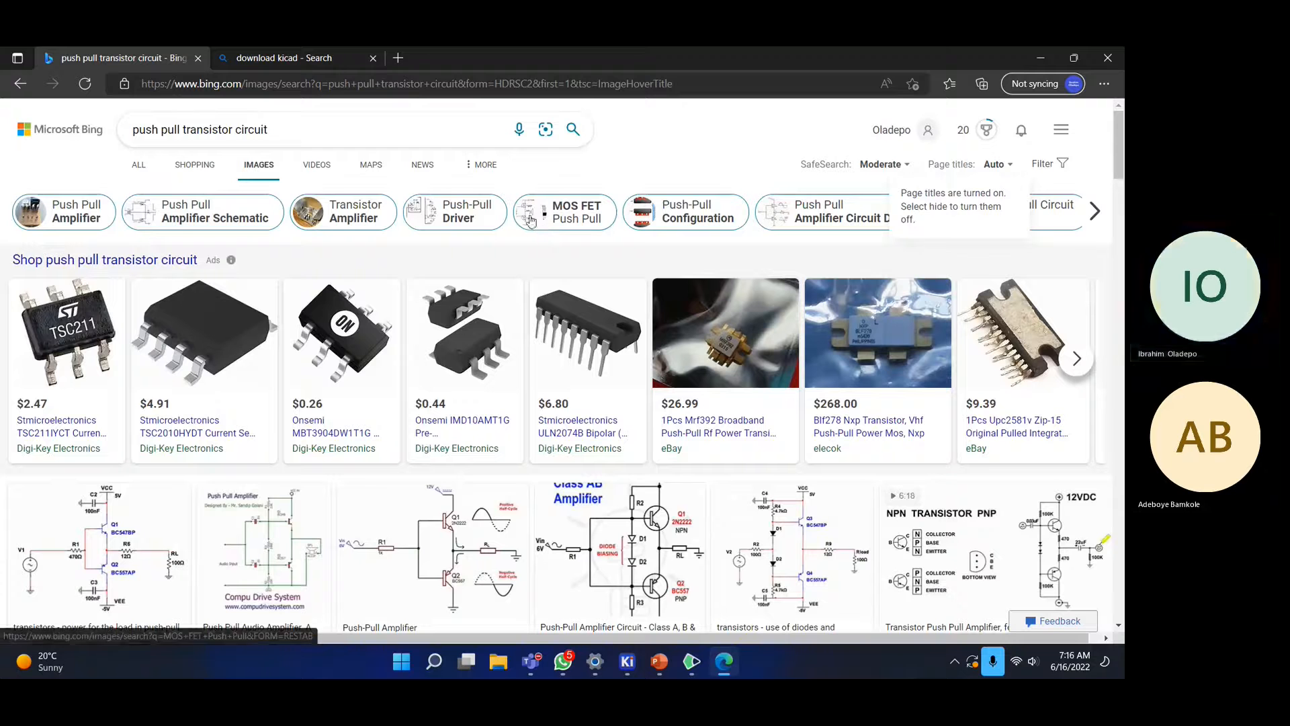
left_click(312, 126)
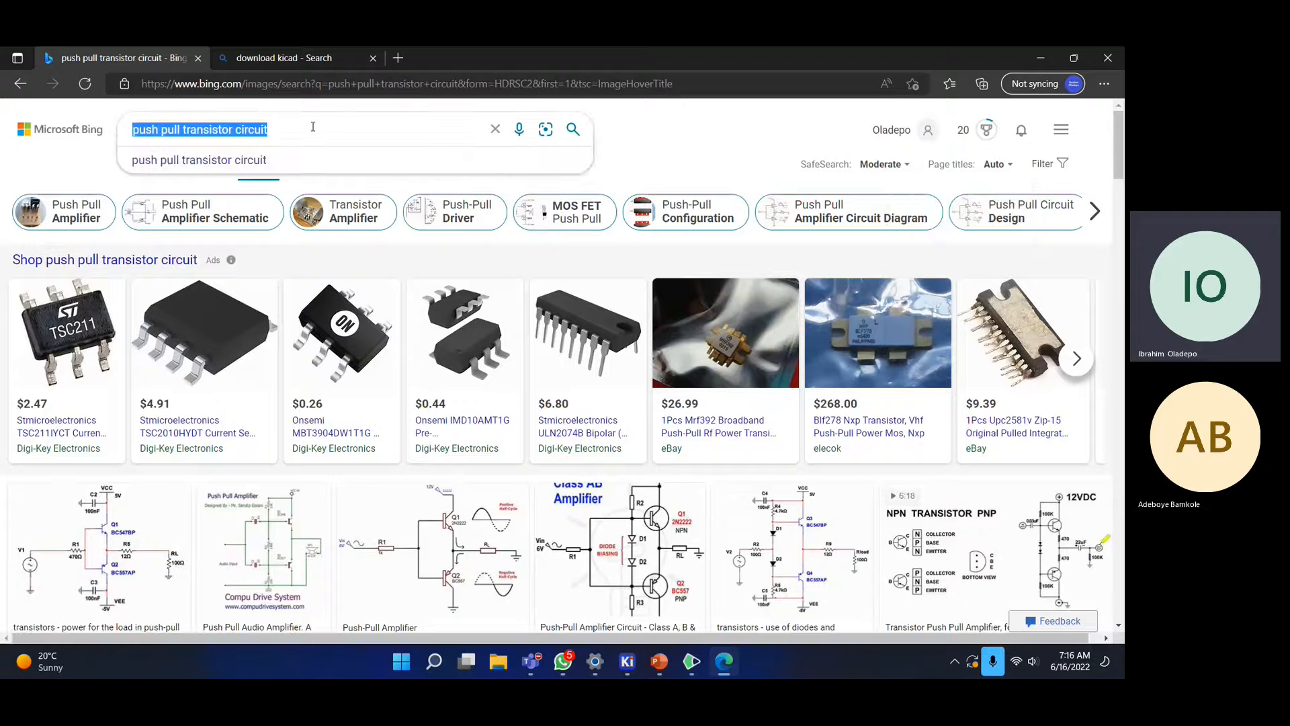
- Search Bing Images for '555 timer' and scroll through the astable and monostable schematics
type("55 timer")
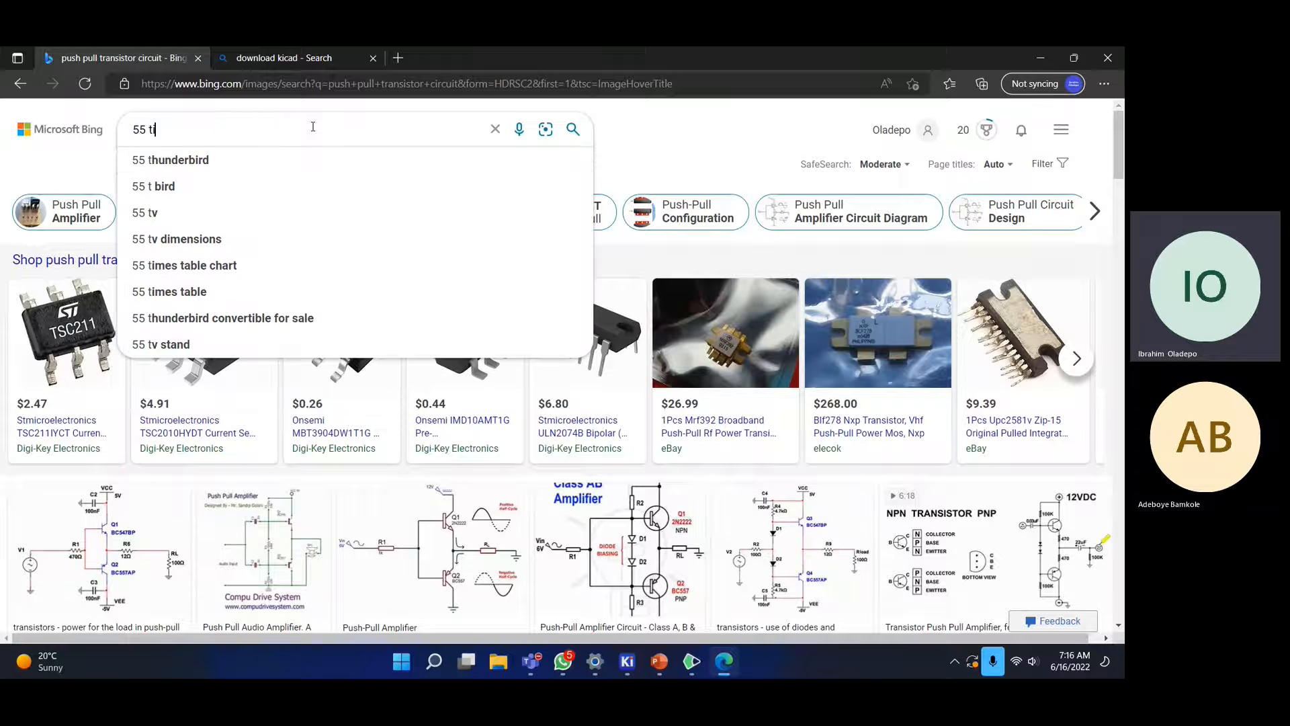
key("BackSpace")
key("BackSpace")
key("BackSpace")
key("BackSpace")
key("BackSpace")
key("BackSpace")
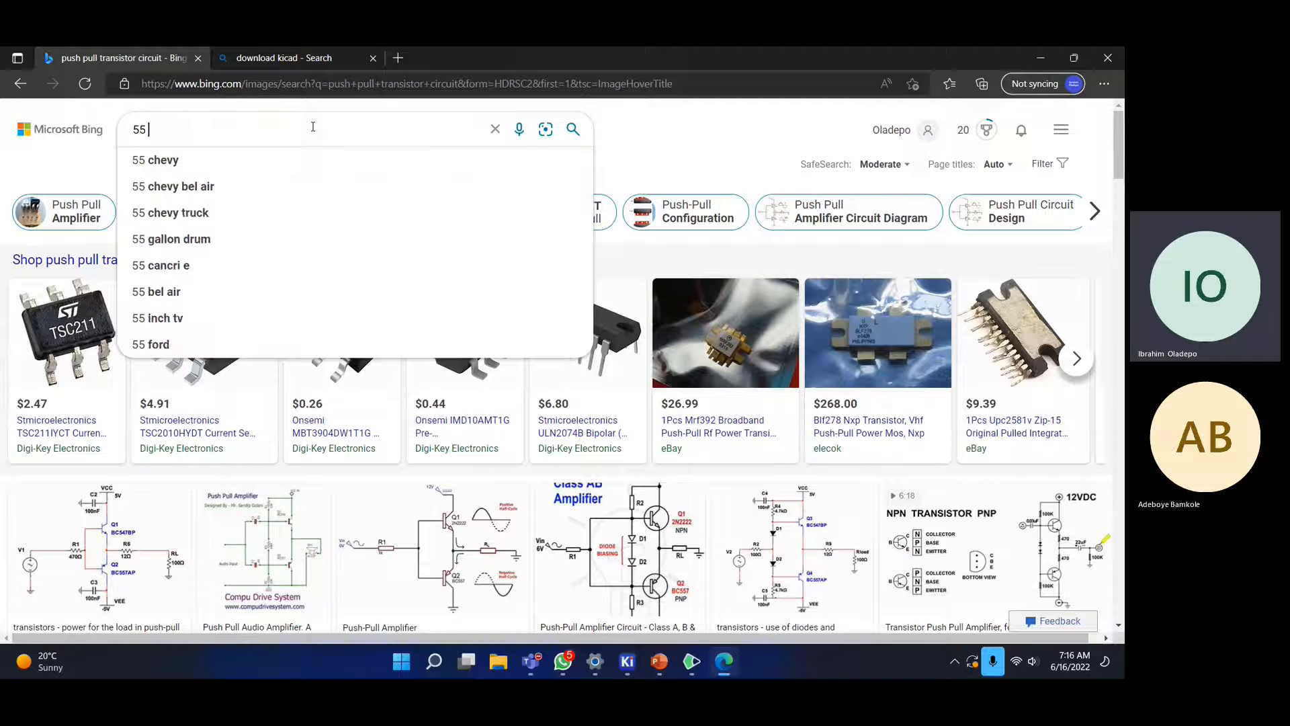
type("5")
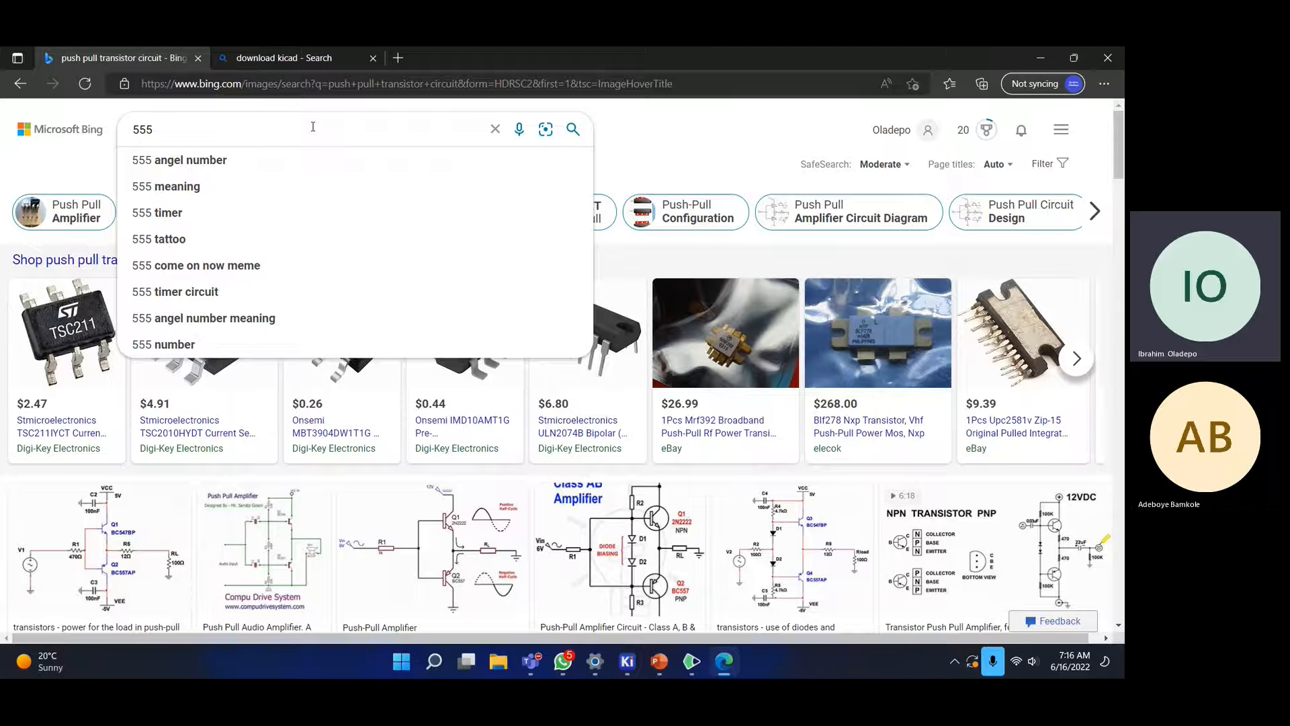
type(" timer")
key("Return")
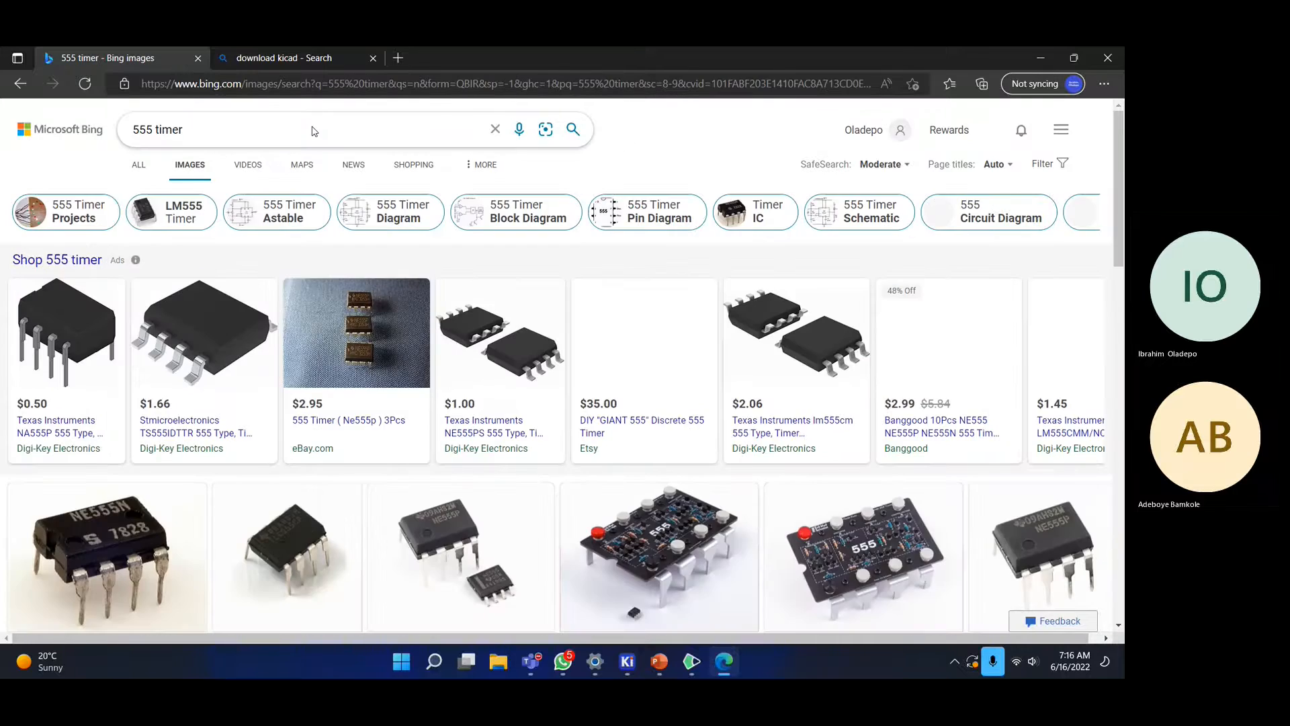
scroll(287, 344, "down", 10)
scroll(287, 344, "down", 10)
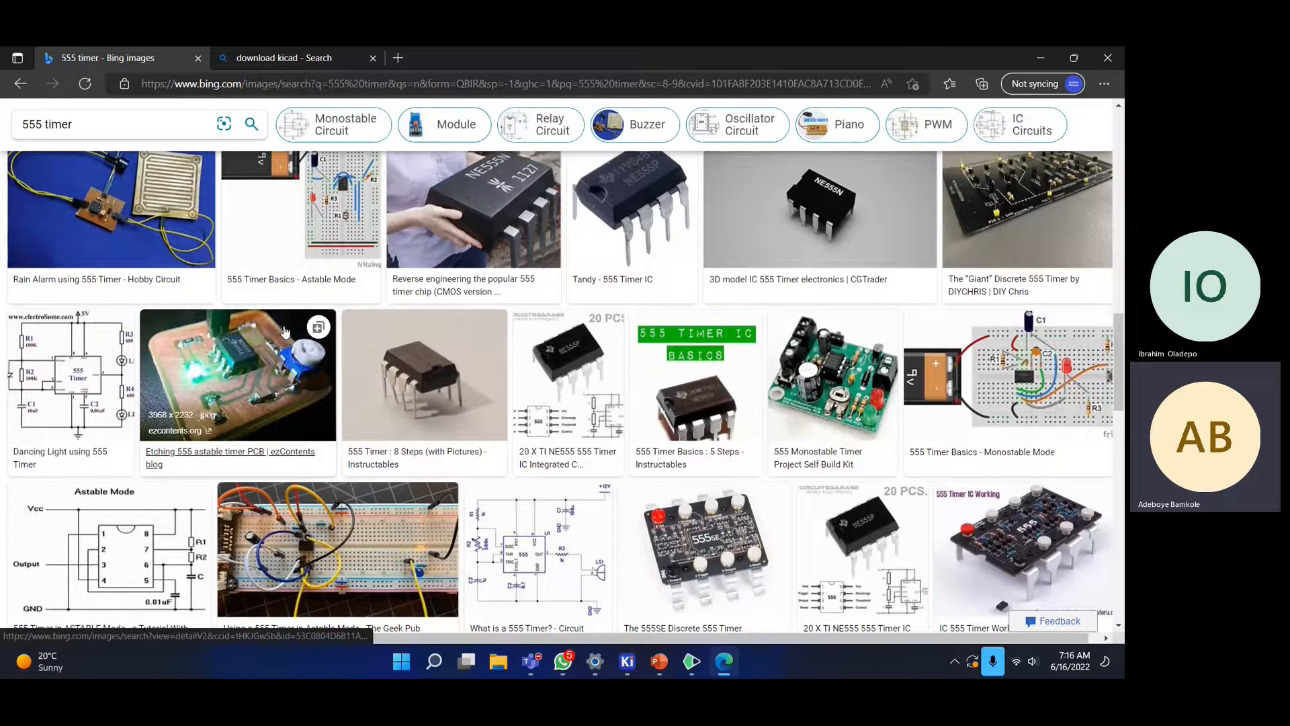
scroll(287, 336, "down", 4)
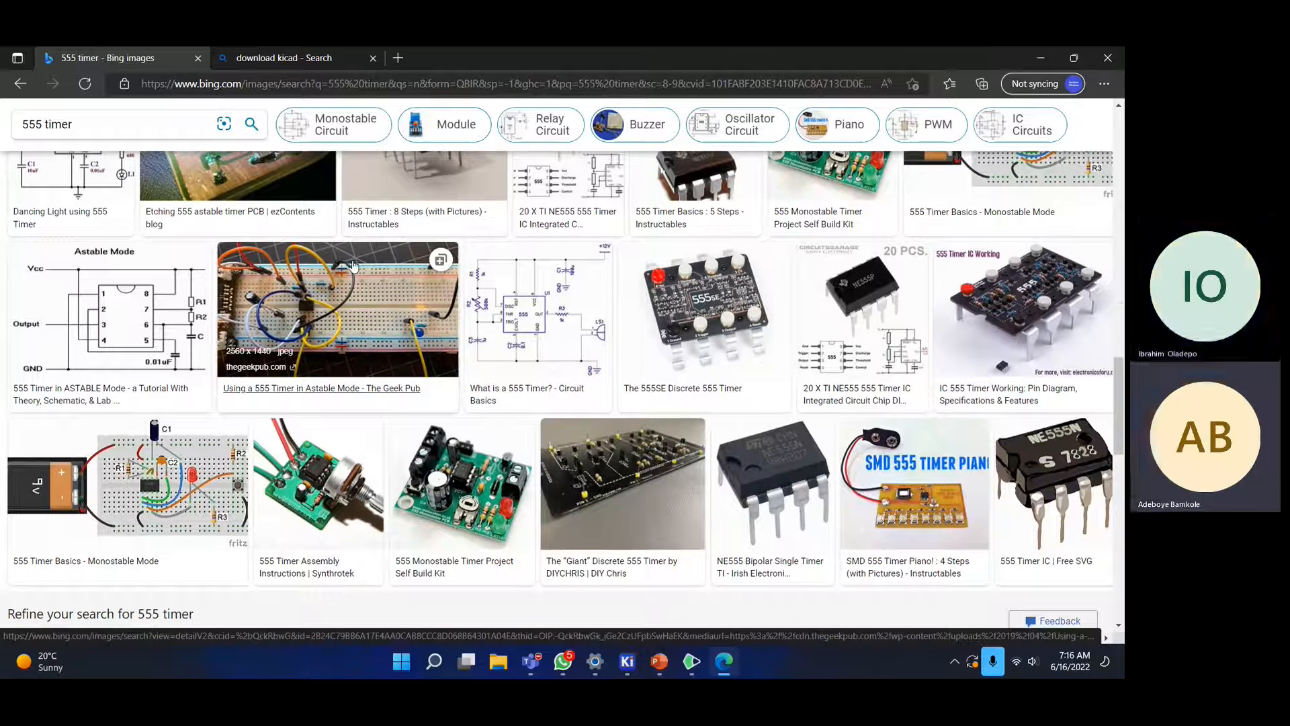
- Enlarge the 'What is a 555 Timer? - Circuit Basics' schematic and browse its related images
left_click(530, 286)
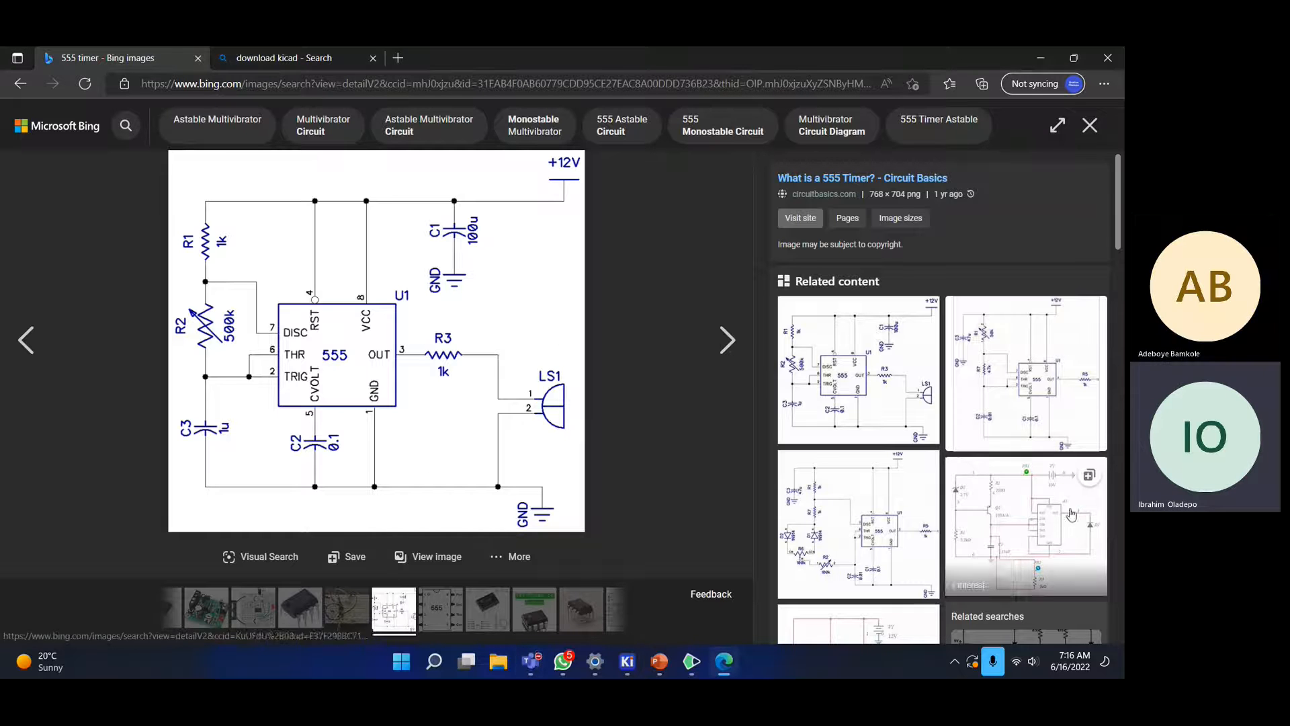
scroll(969, 426, "down", 4)
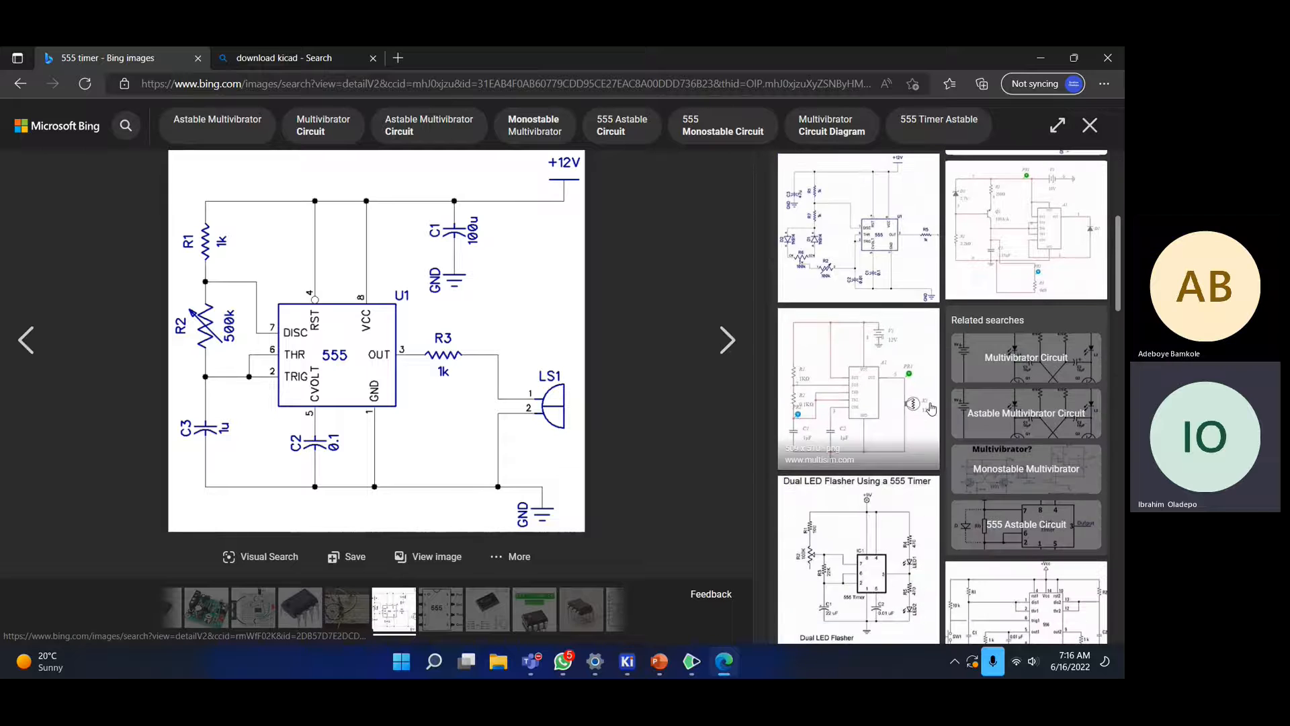
scroll(921, 405, "down", 2)
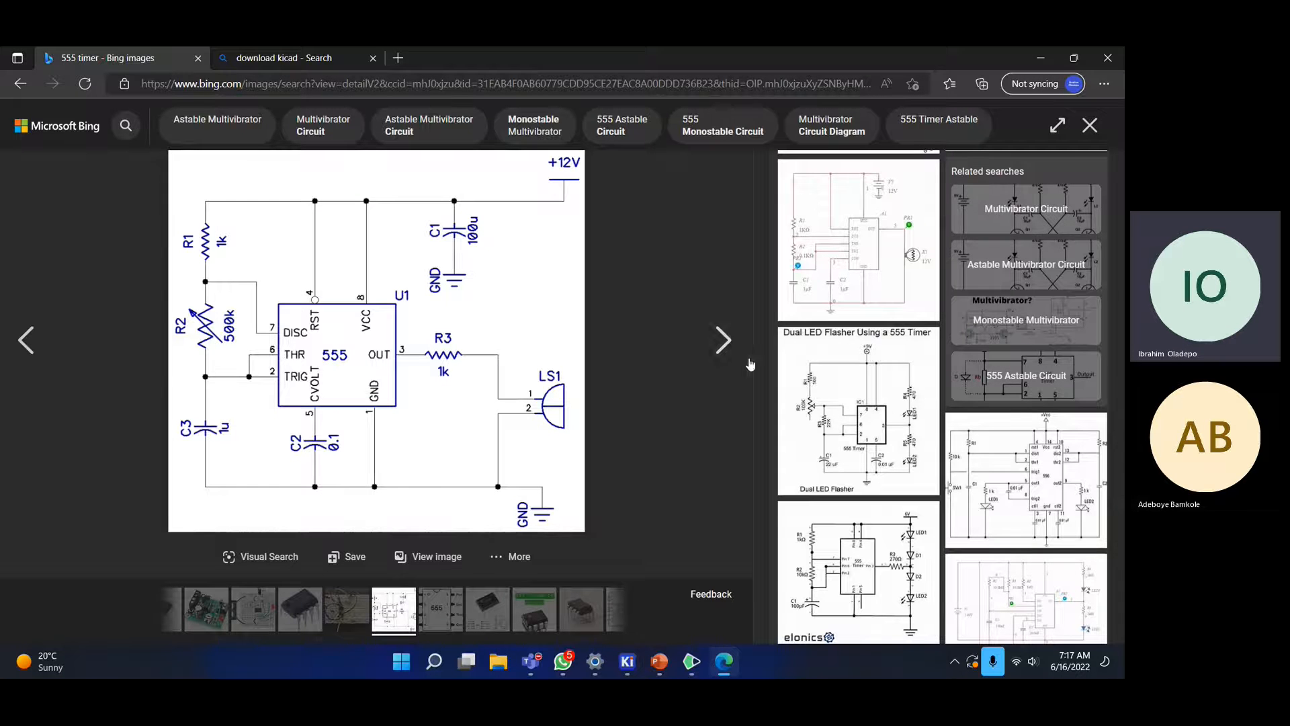
scroll(773, 366, "up", 5)
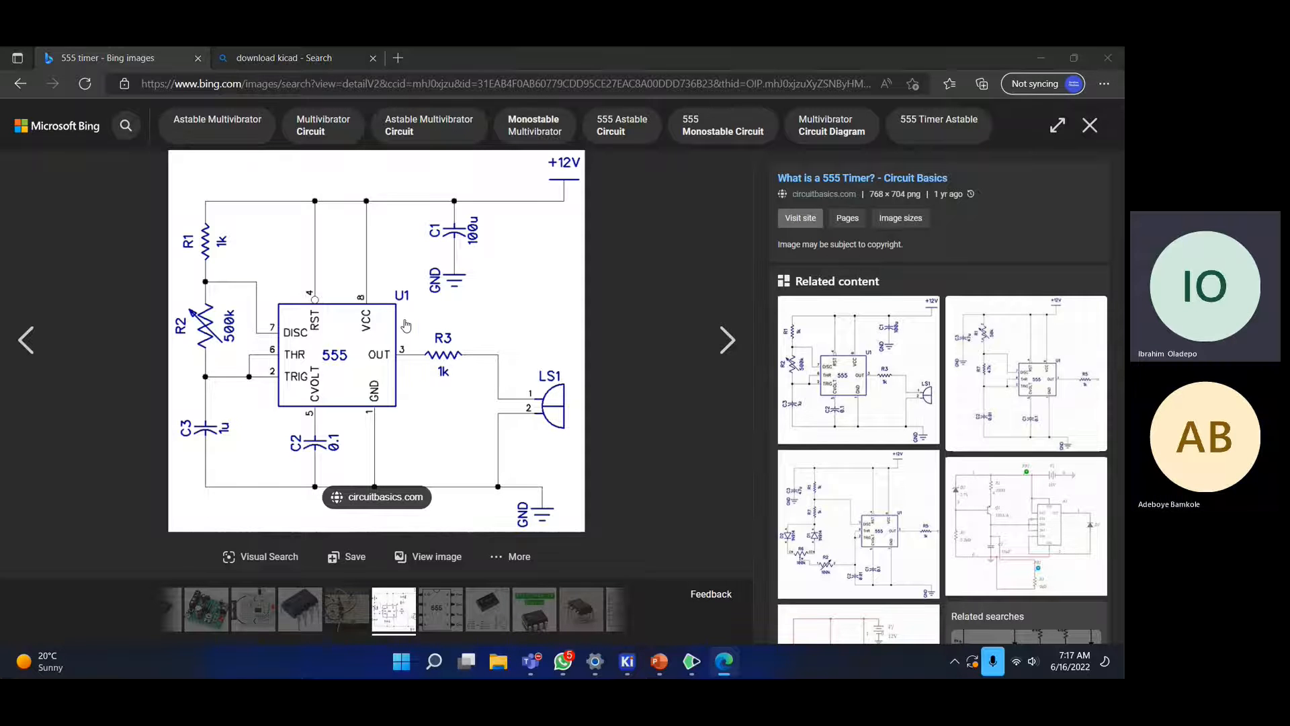
- Back in KiCad, dismiss the needs-a-project message and start a new blank project
left_click(627, 662)
left_click(190, 110)
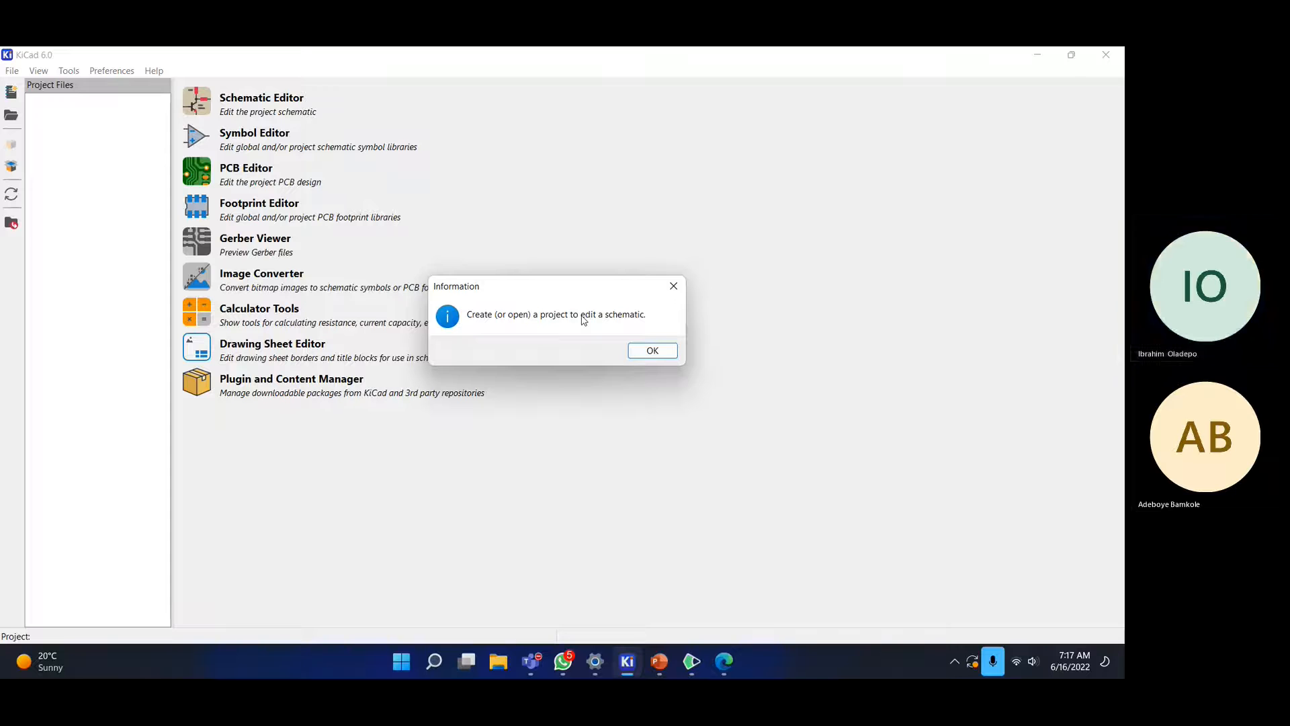
left_click(652, 351)
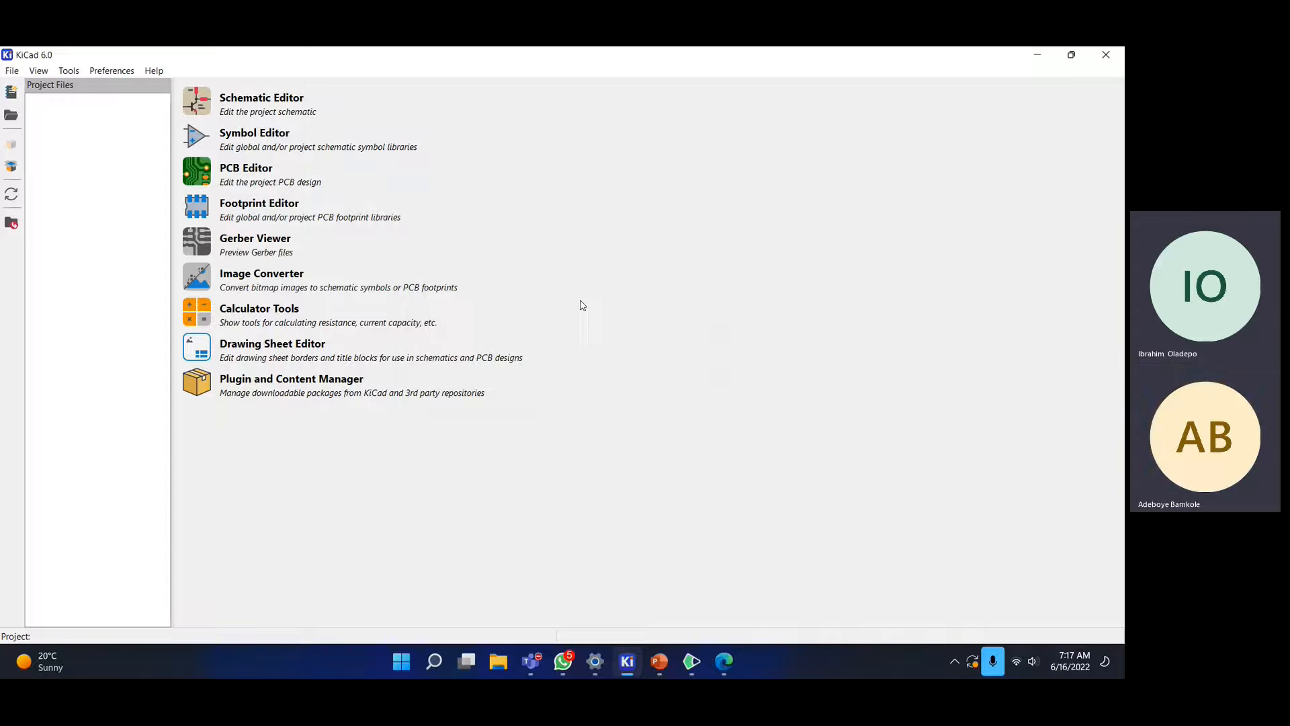
left_click(15, 71)
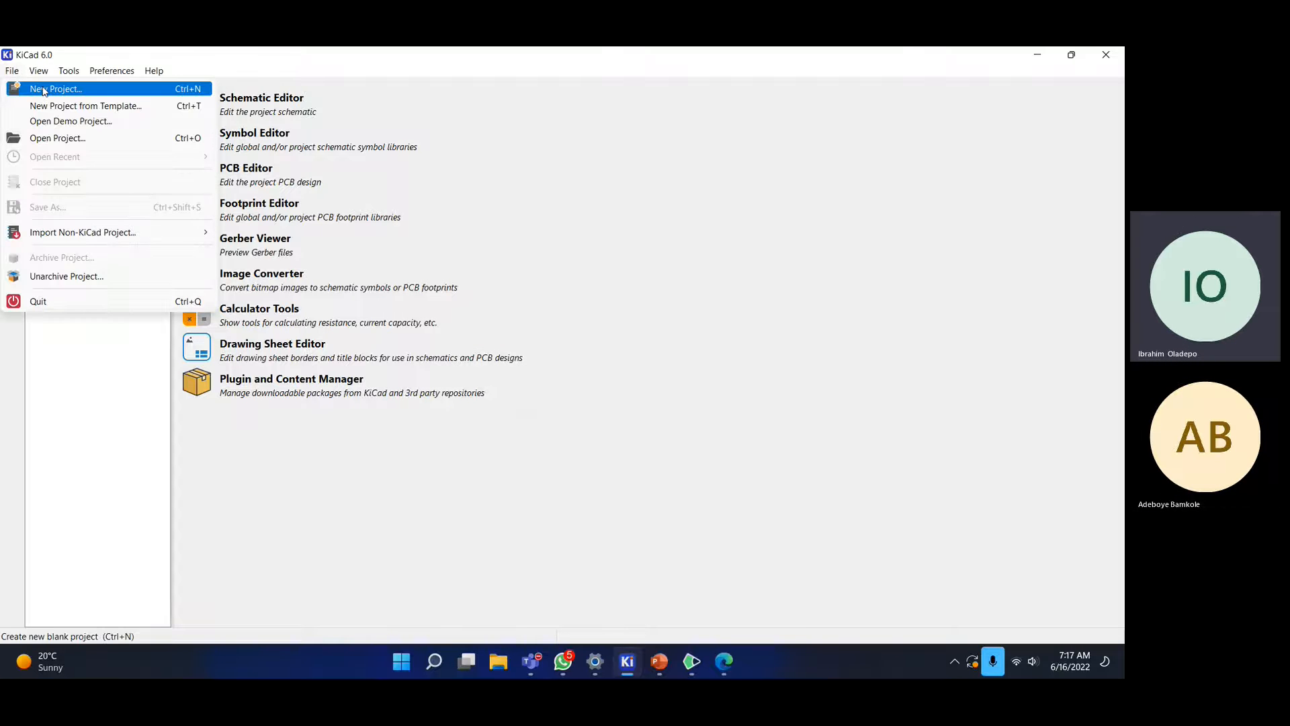
left_click(43, 90)
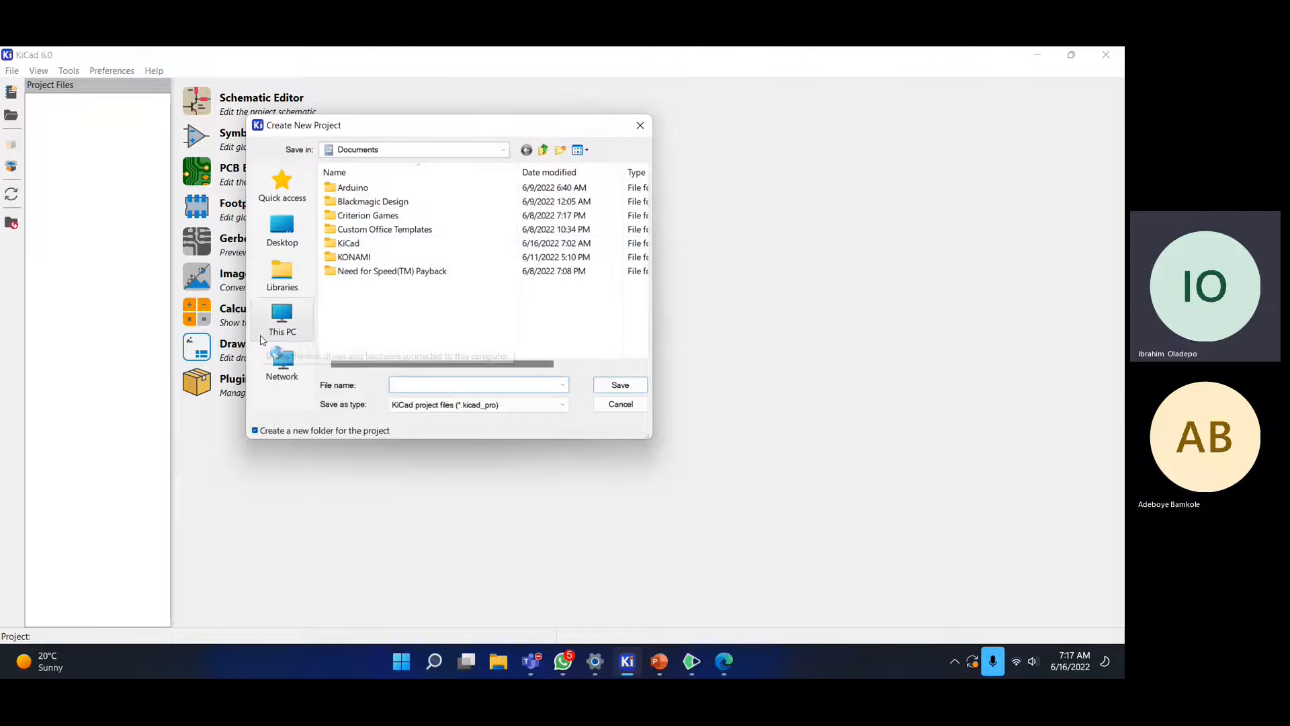
- Save the project as 555_Timer in its own folder under Downloads
left_click(283, 318)
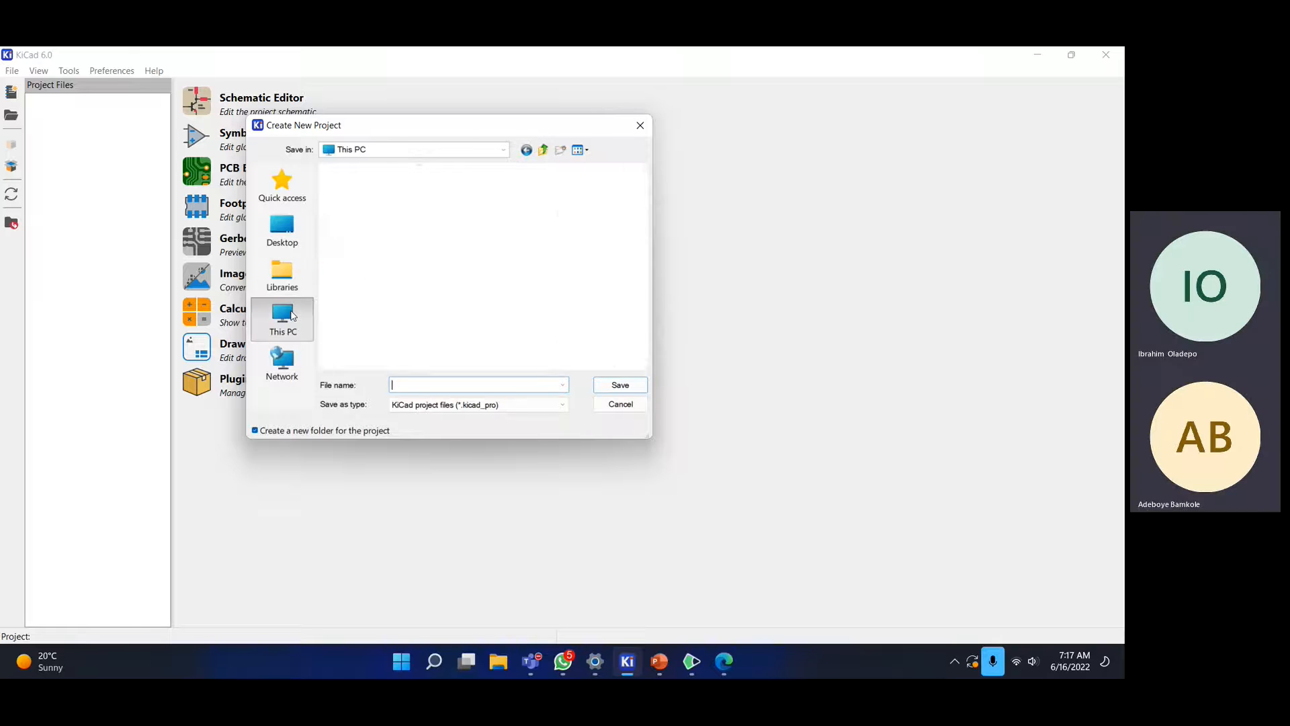
double_click(377, 281)
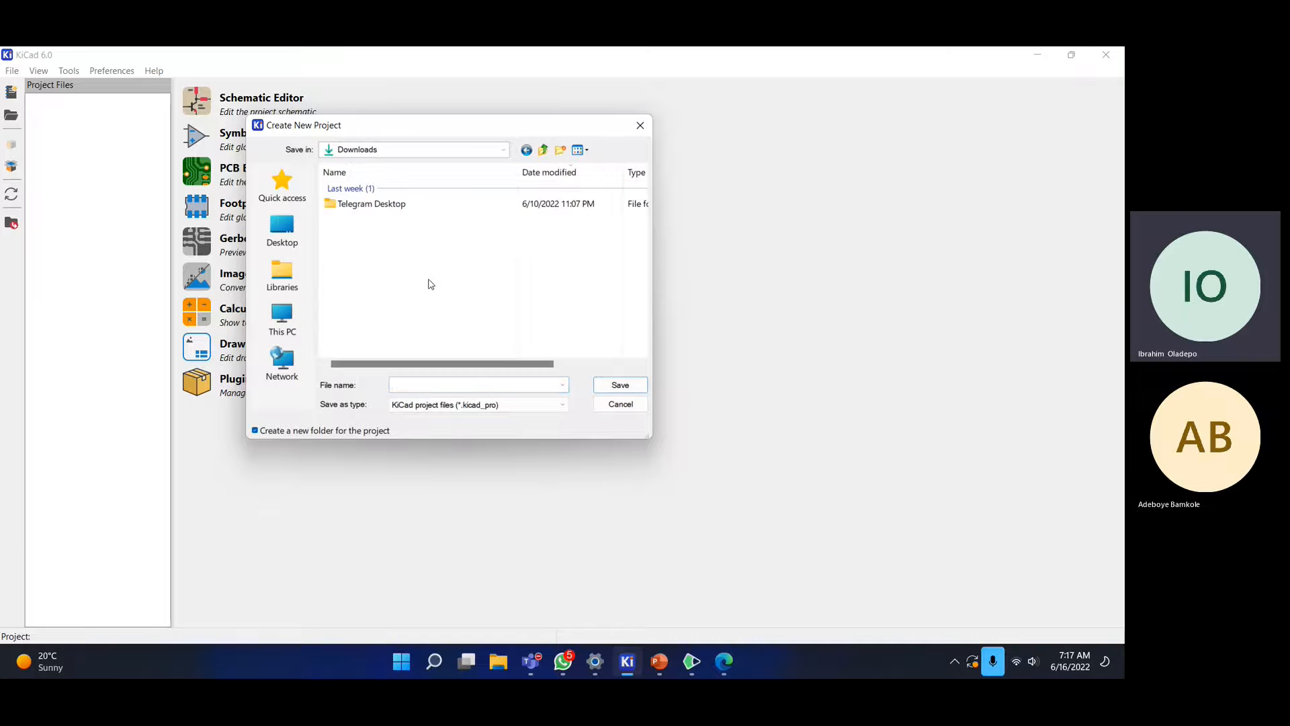
left_click(405, 382)
type("55")
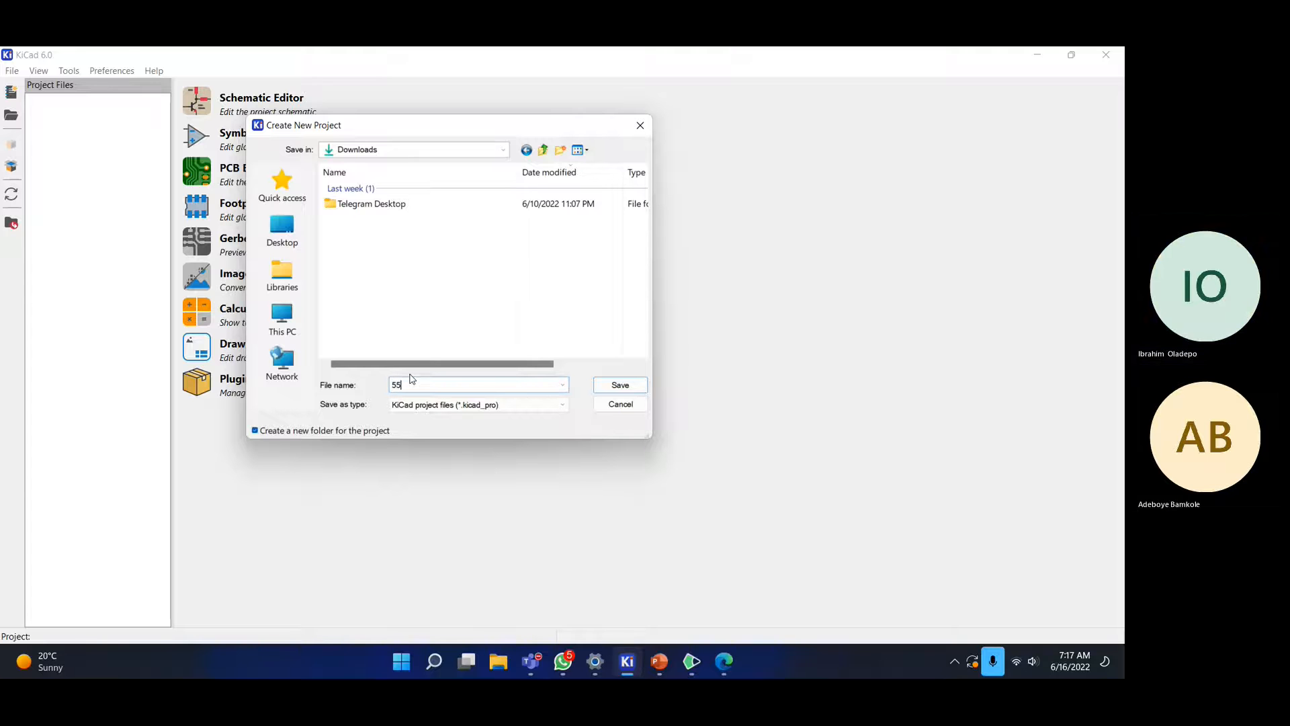
type("_Timere")
key("BackSpace")
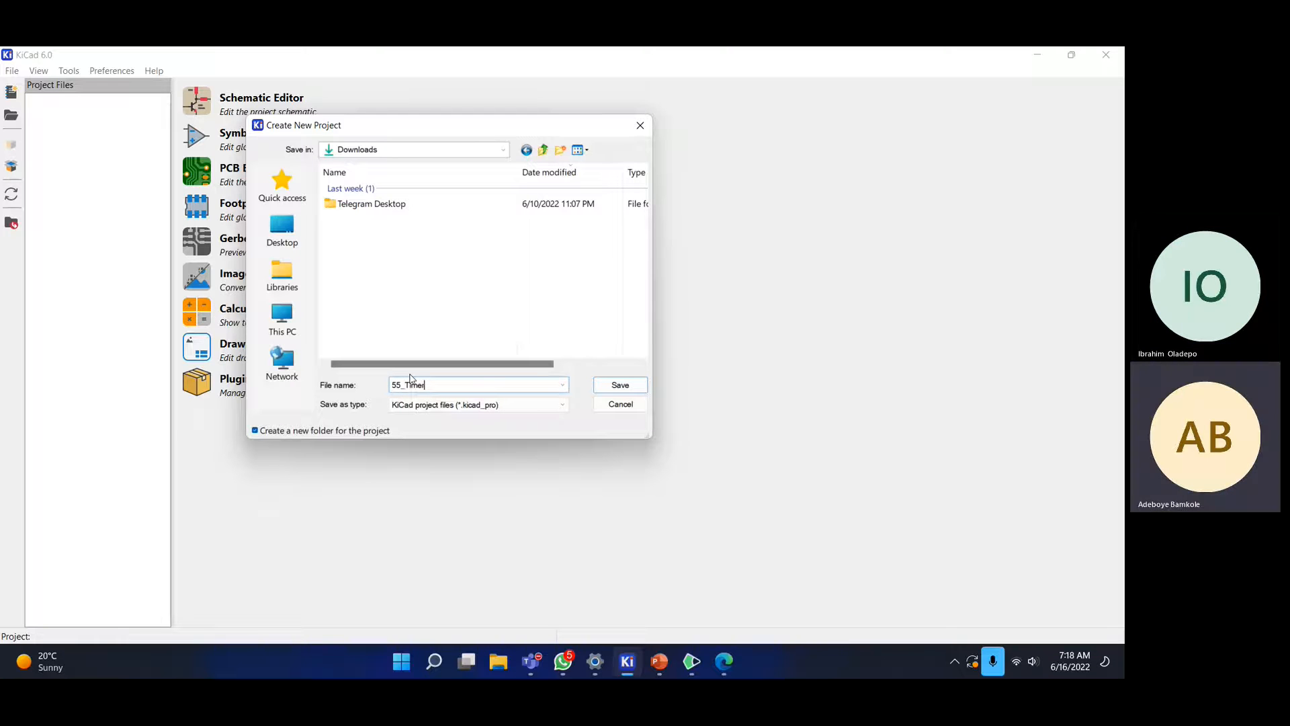
key("BackSpace")
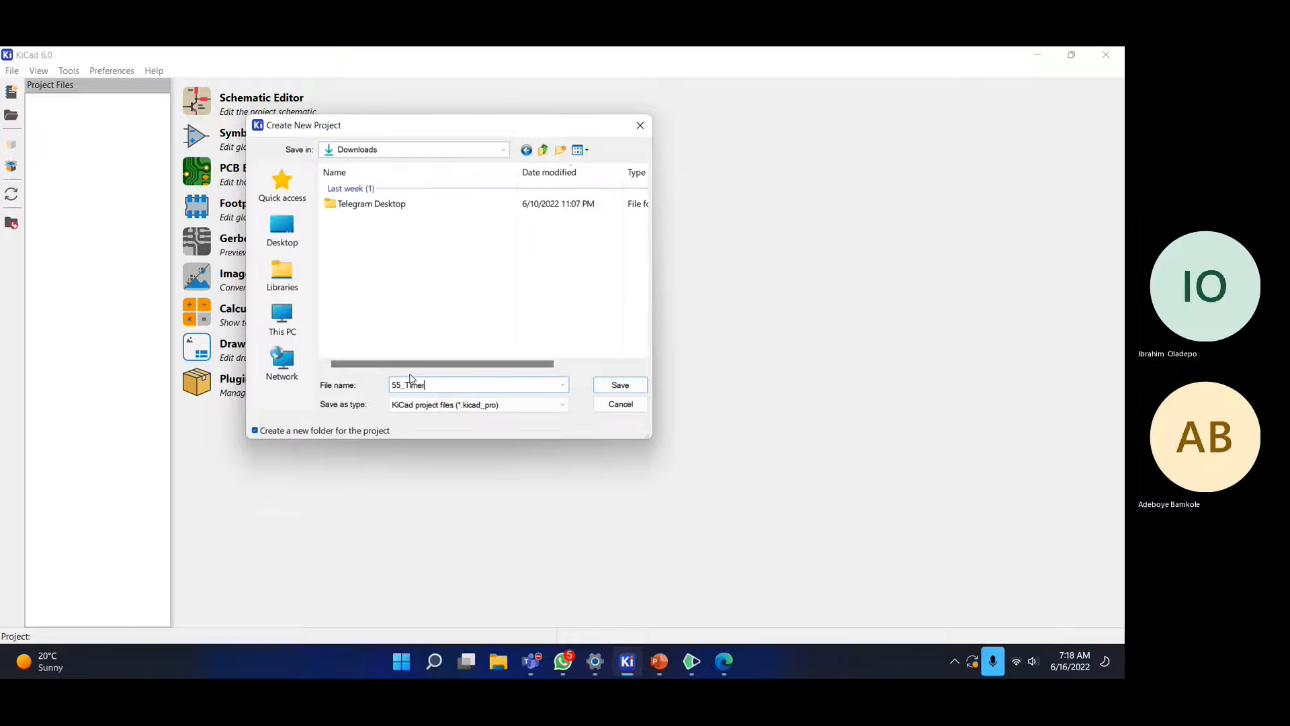
left_click(400, 385)
type("5")
left_click(447, 384)
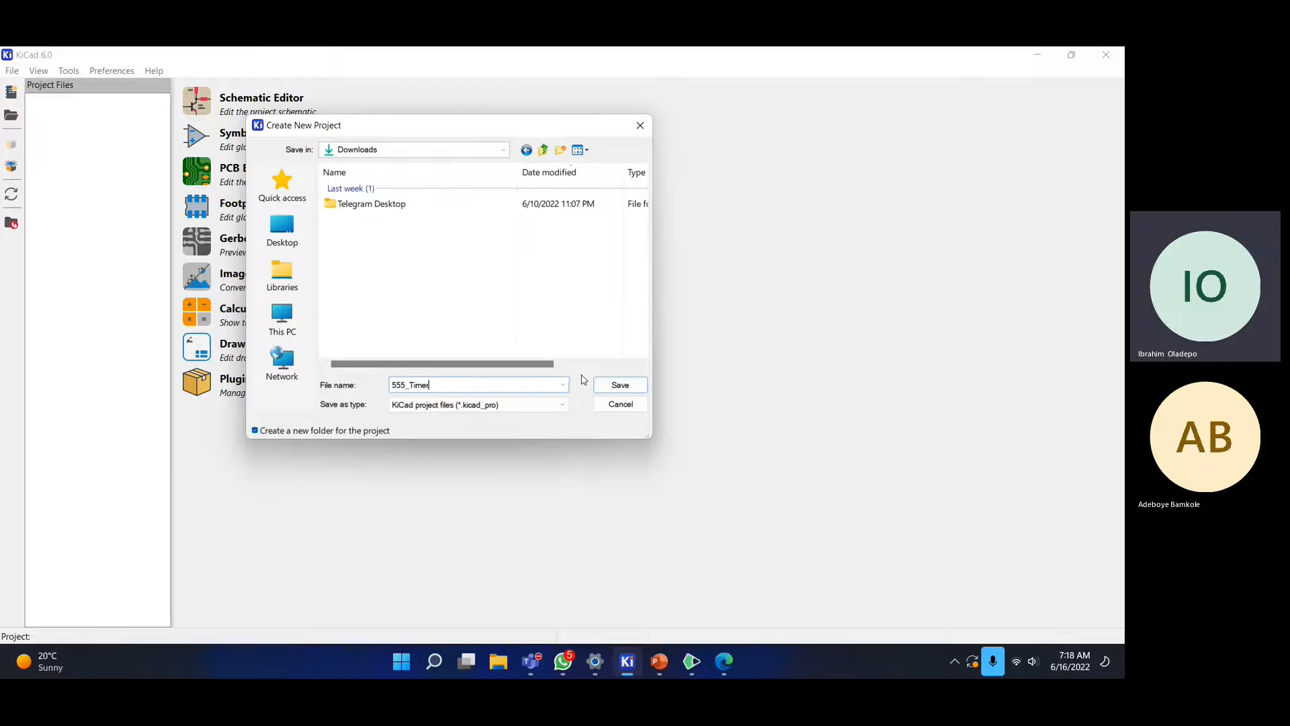
left_click(617, 385)
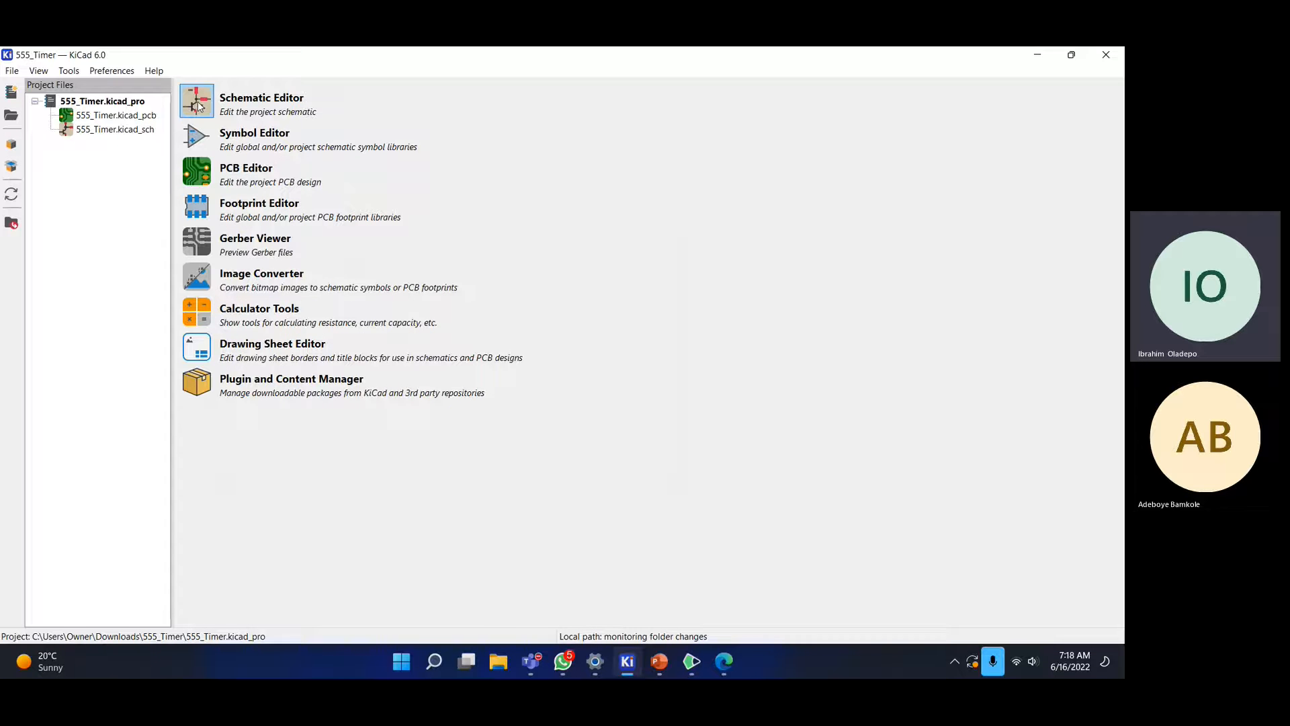
- Open 555_Timer.kicad_sch, copying the default global symbol library table, and view the blank A4 sheet
left_click_drag(173, 130, 213, 129)
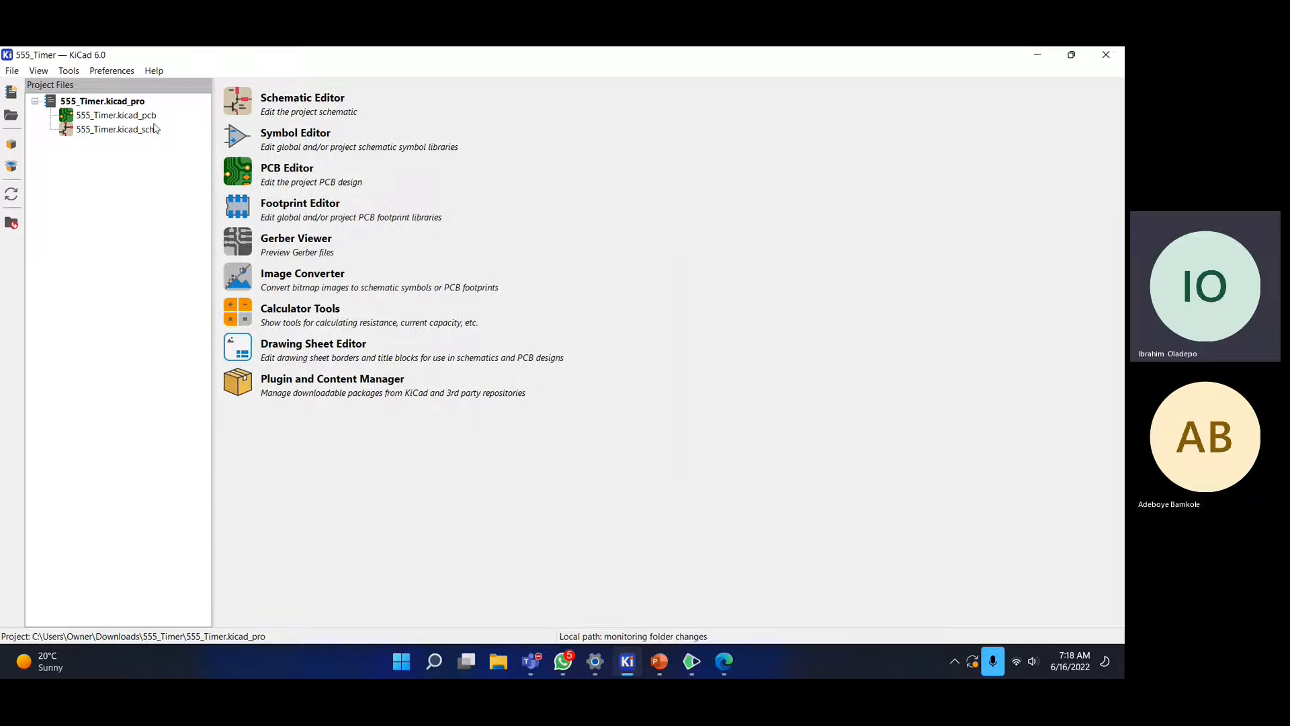
left_click(145, 119)
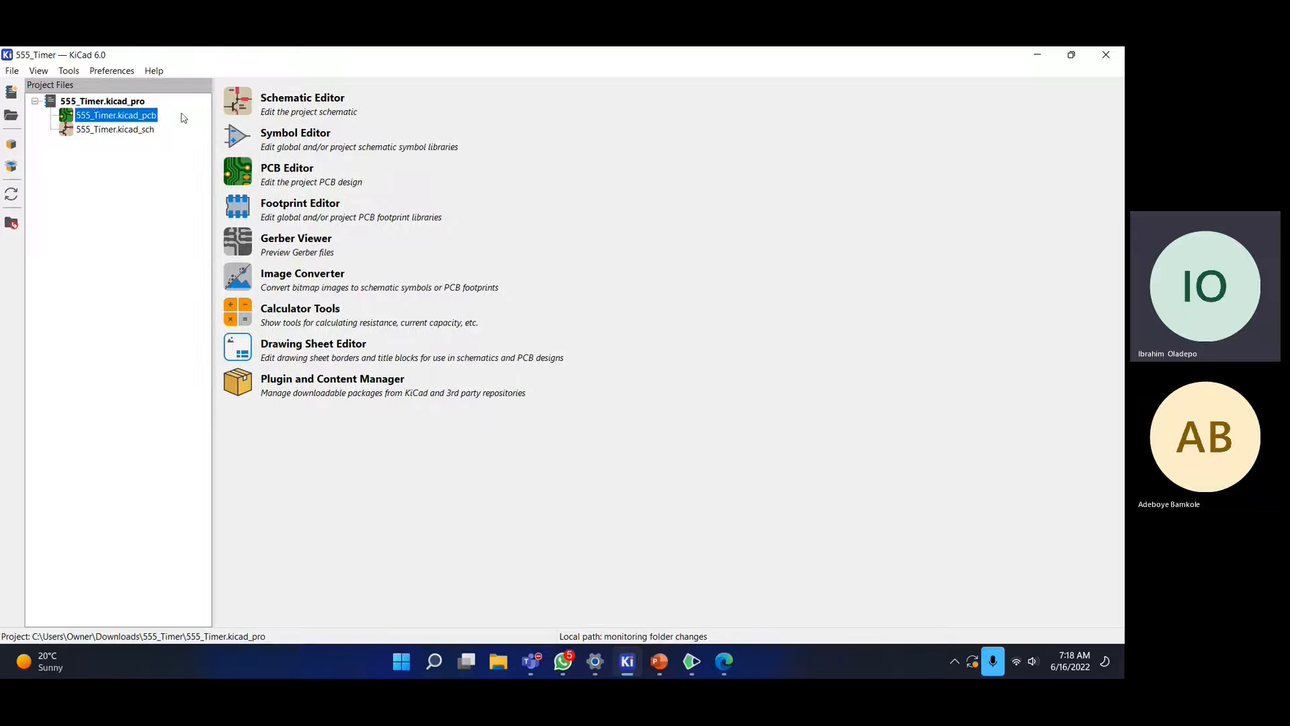
left_click(128, 131)
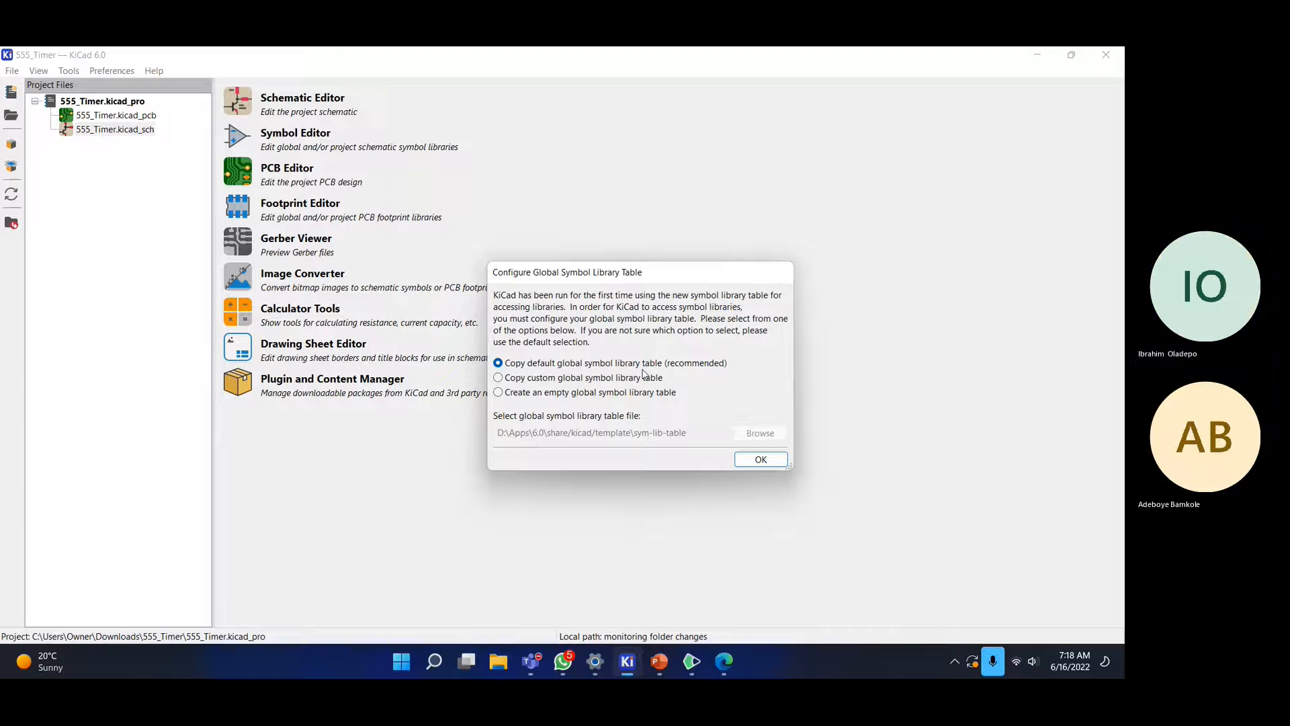
left_click(754, 460)
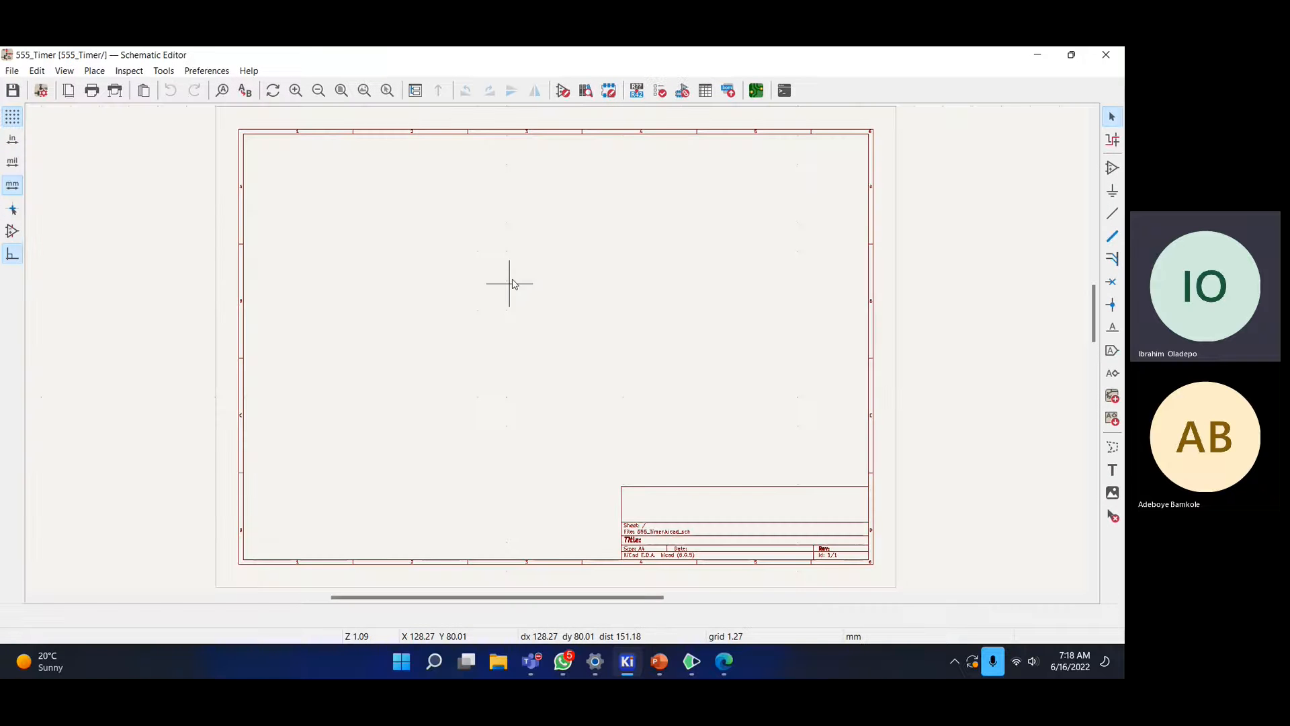
scroll(753, 547, "up", 2)
scroll(532, 250, "up", 2)
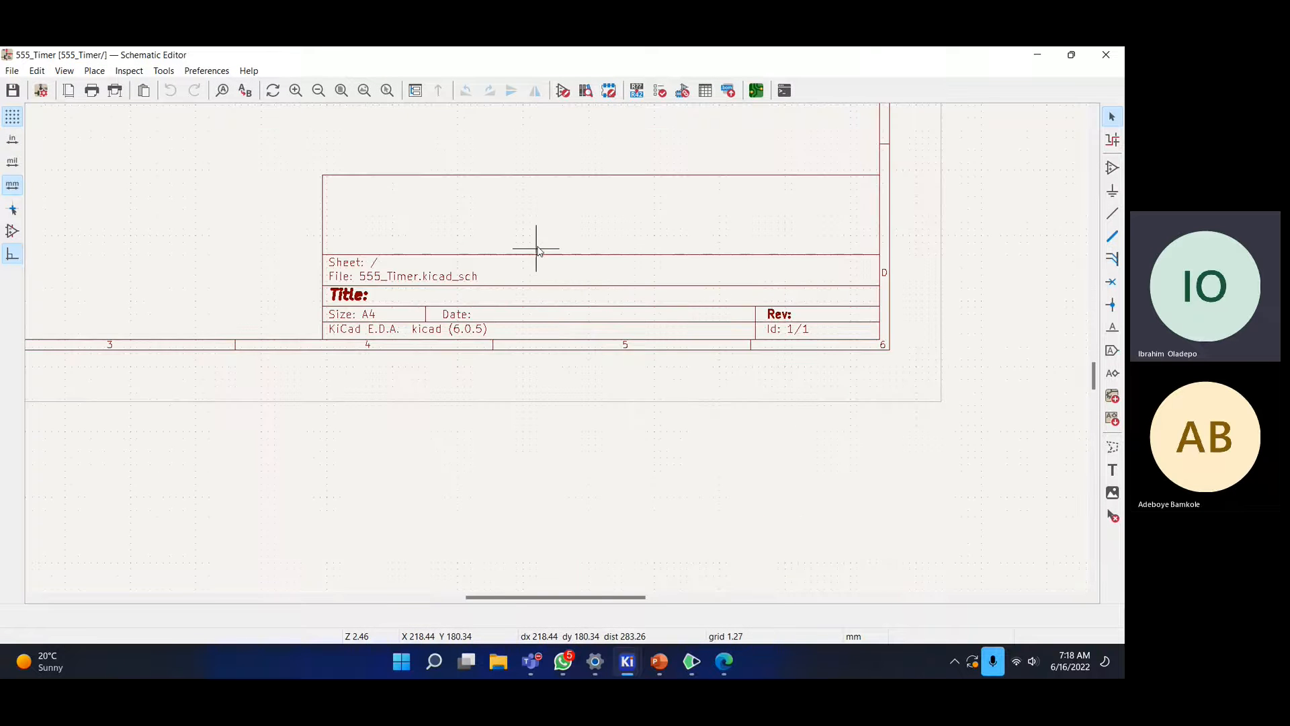
scroll(431, 250, "down", 6)
scroll(553, 340, "up", 4)
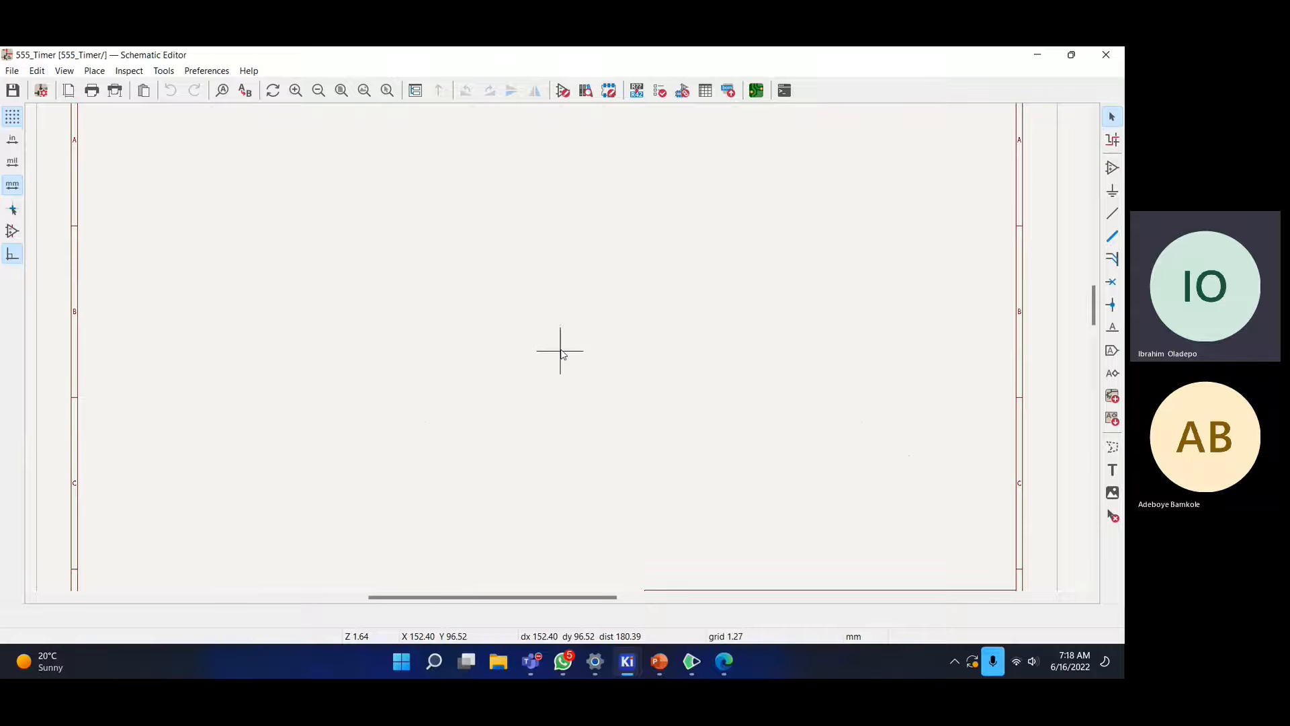
middle_click_drag(558, 351, 513, 317)
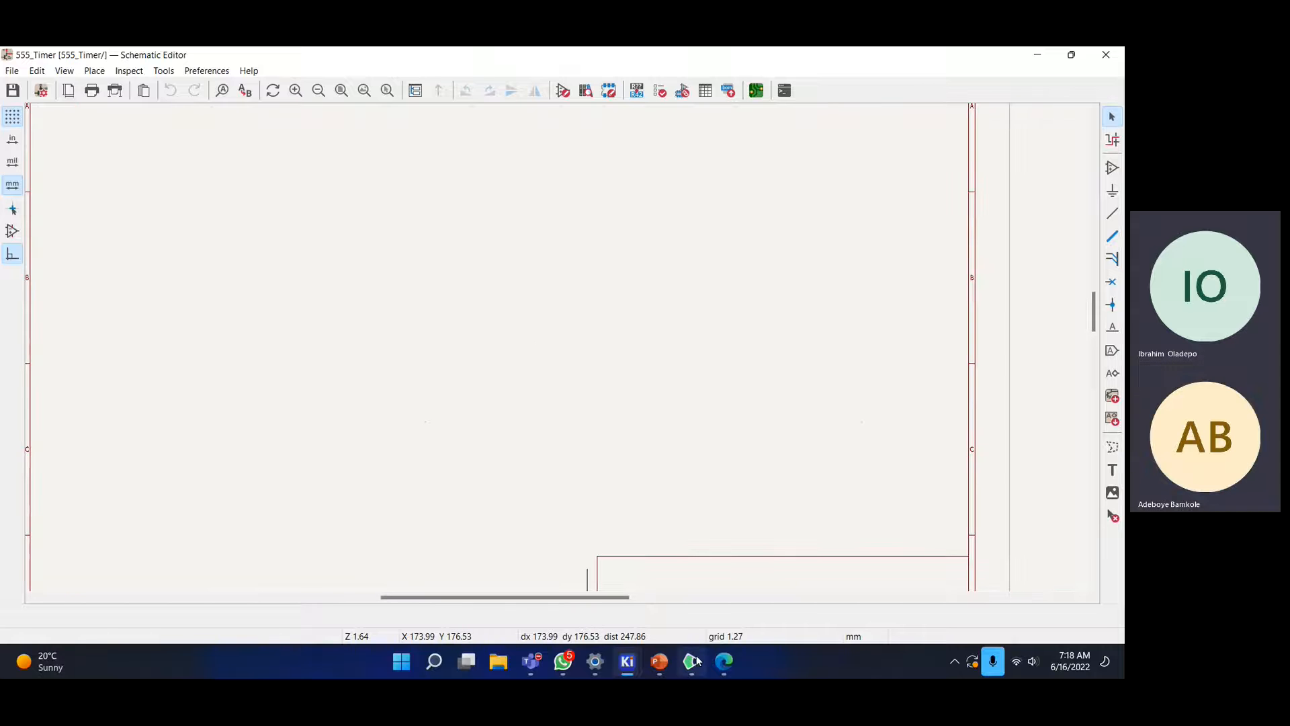
- Bring Edge back and, in a new tab, run a web search for 'pcb 55 timer'
left_click(725, 672)
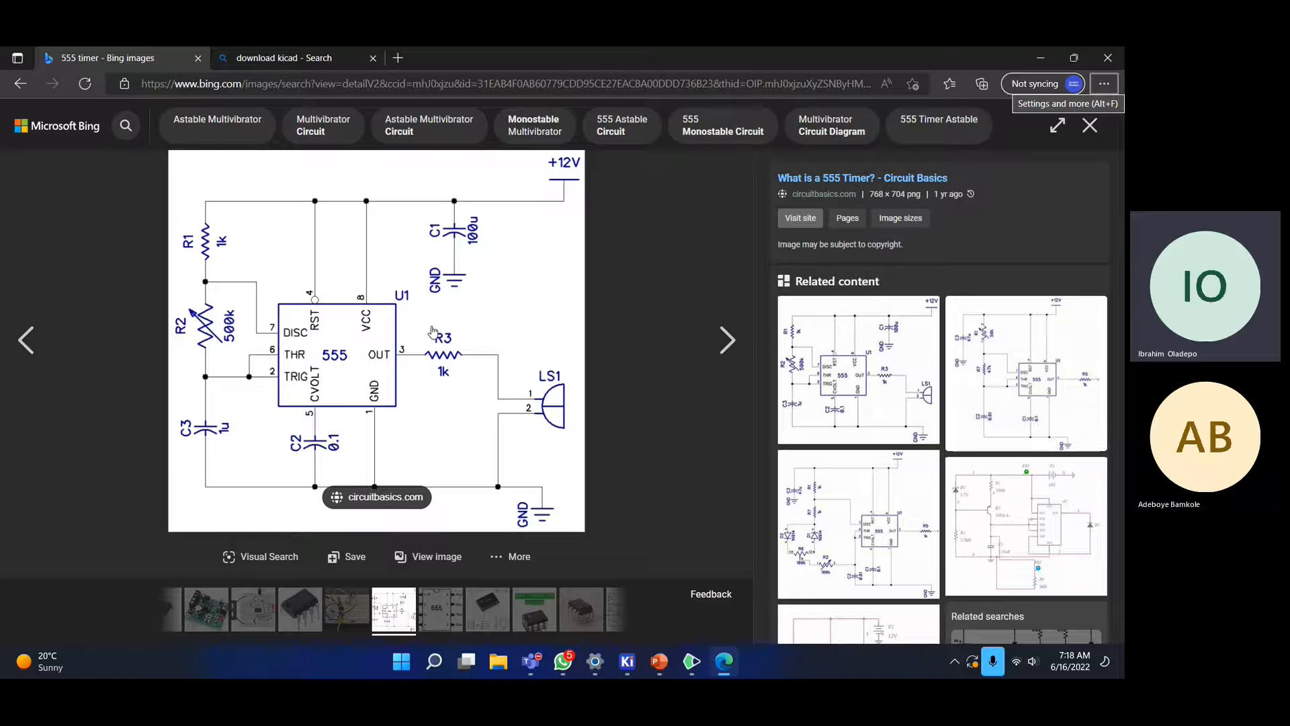
left_click(397, 58)
type("pcb ")
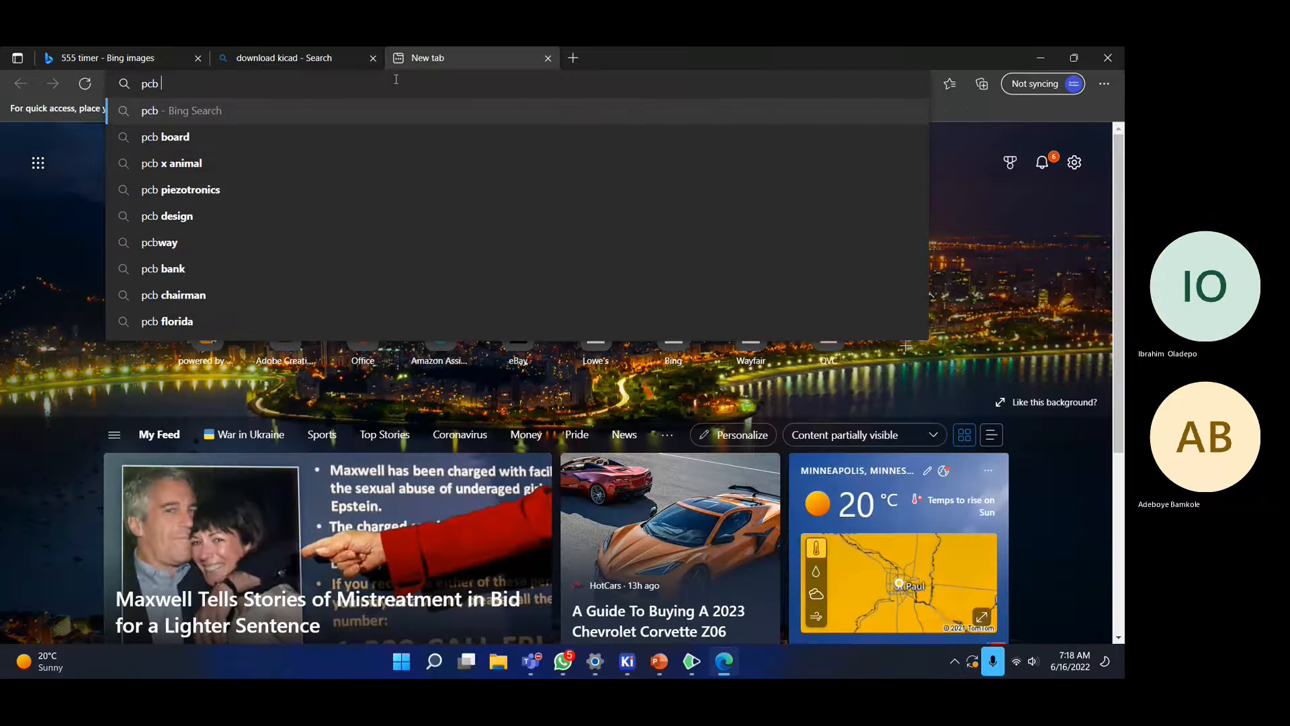
type("55 tim")
key("BackSpace")
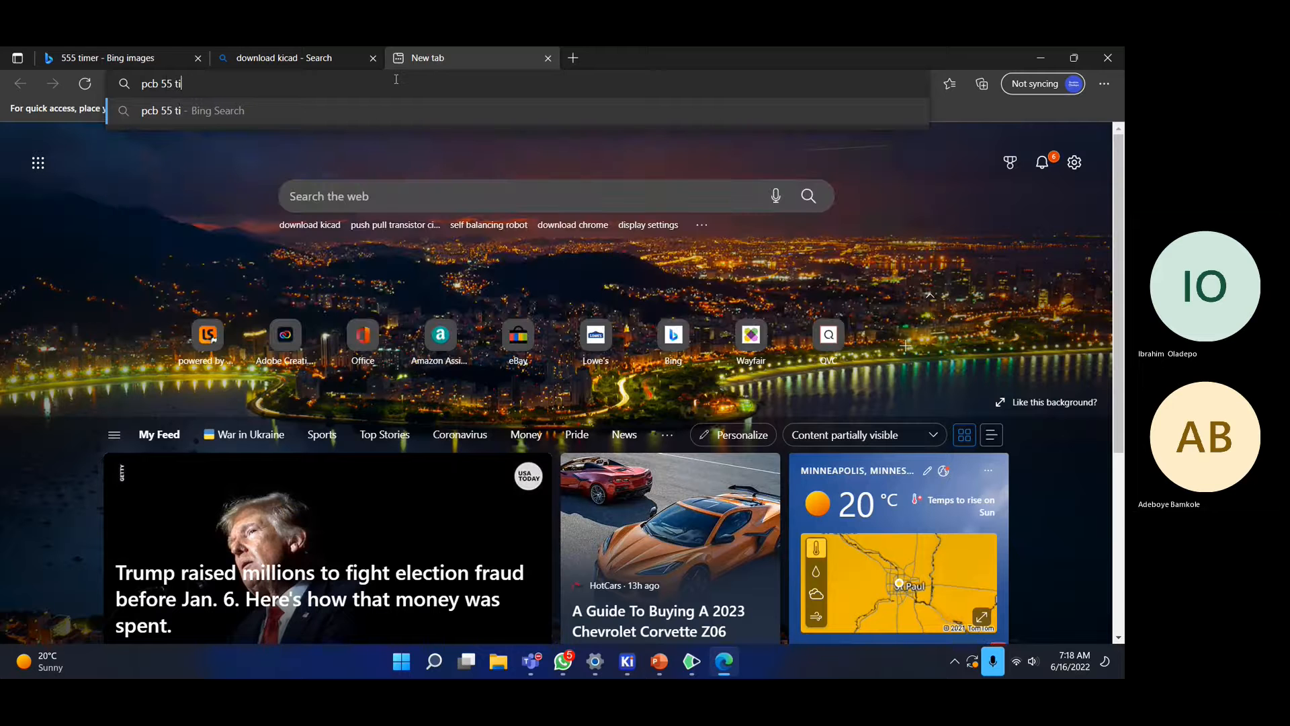
type("mer")
key("Return")
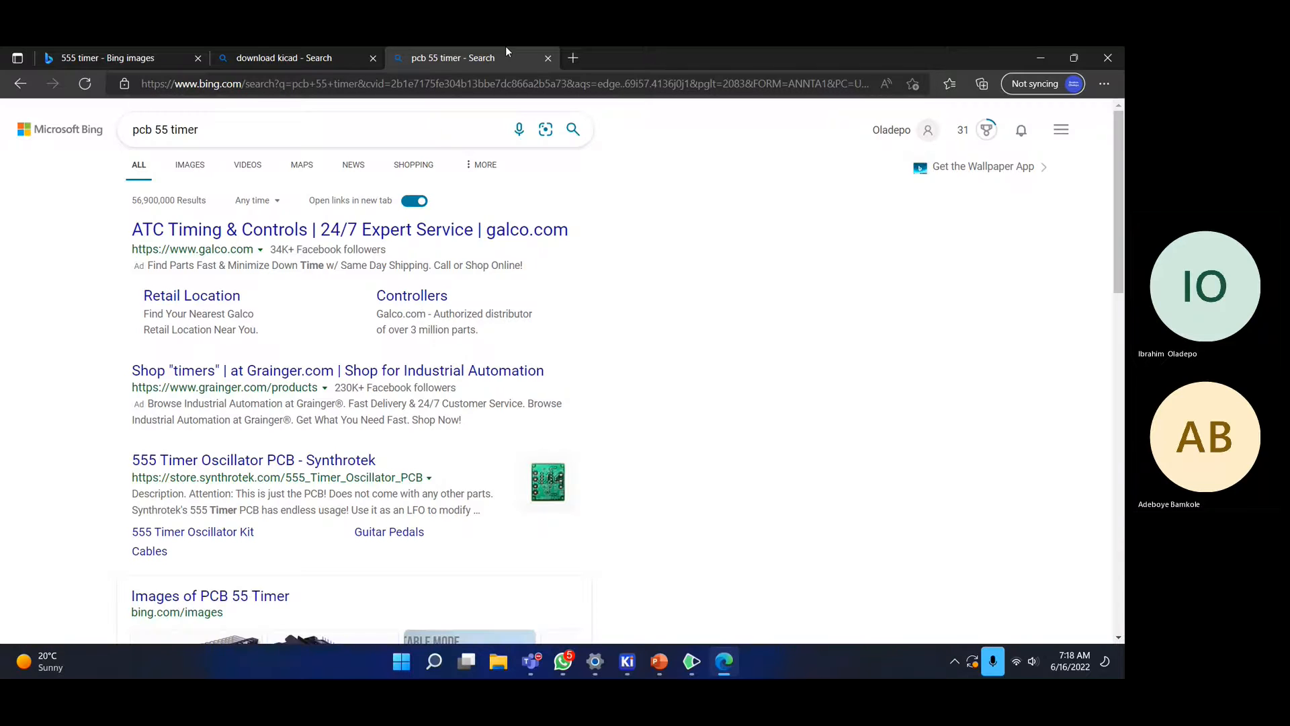
- View the Synthrotek 555 Timer Oscillator PCB image, then return to the schematic tab and KiCad
left_click(194, 170)
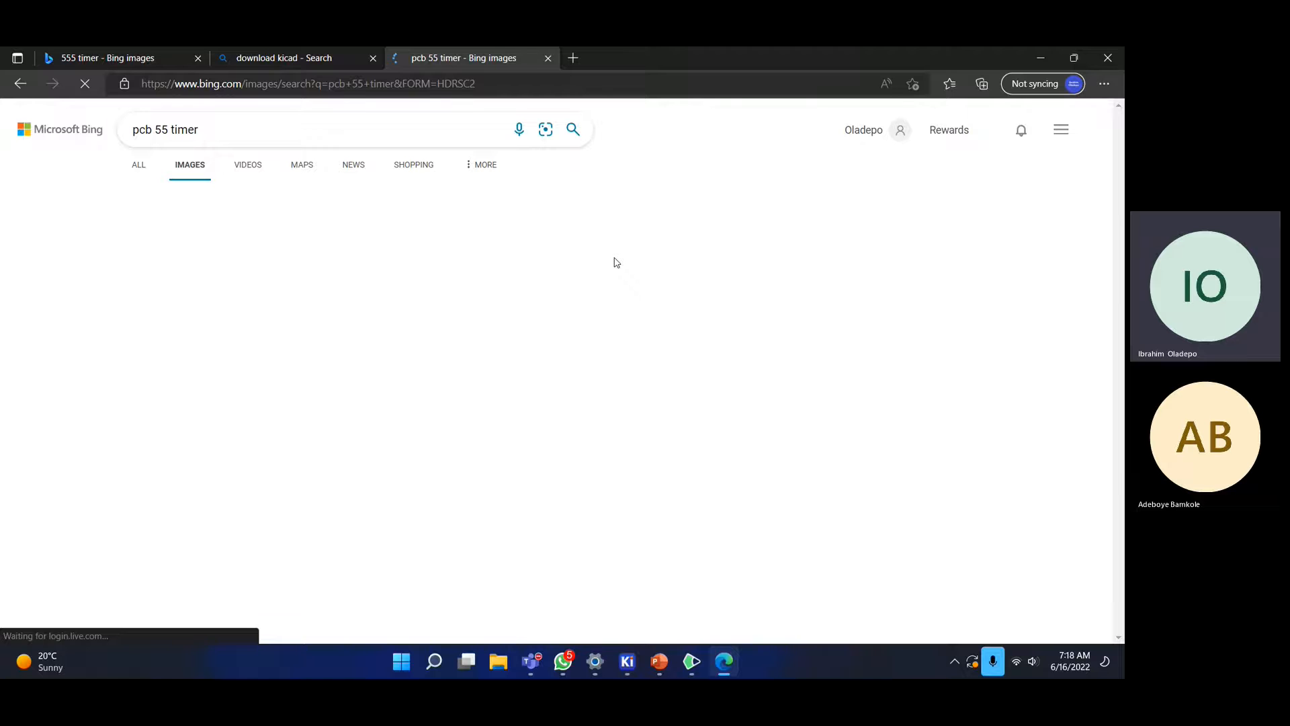
left_click(273, 329)
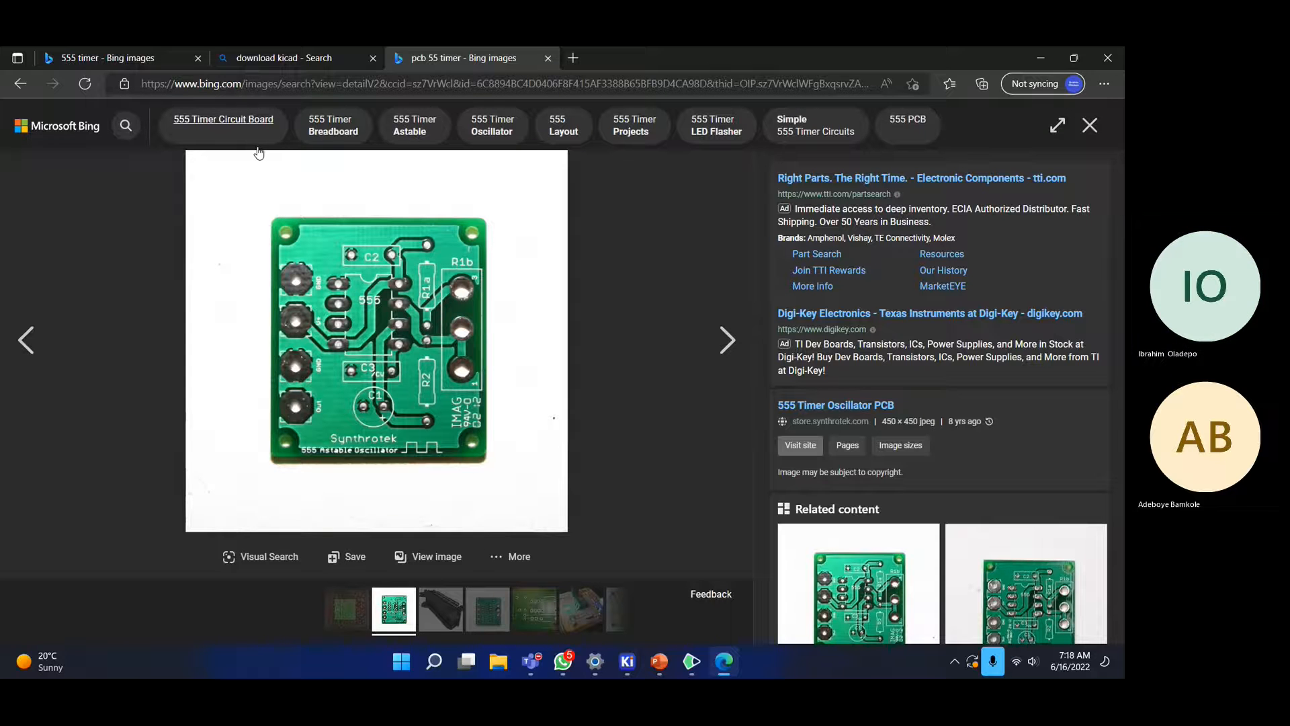
left_click(81, 58)
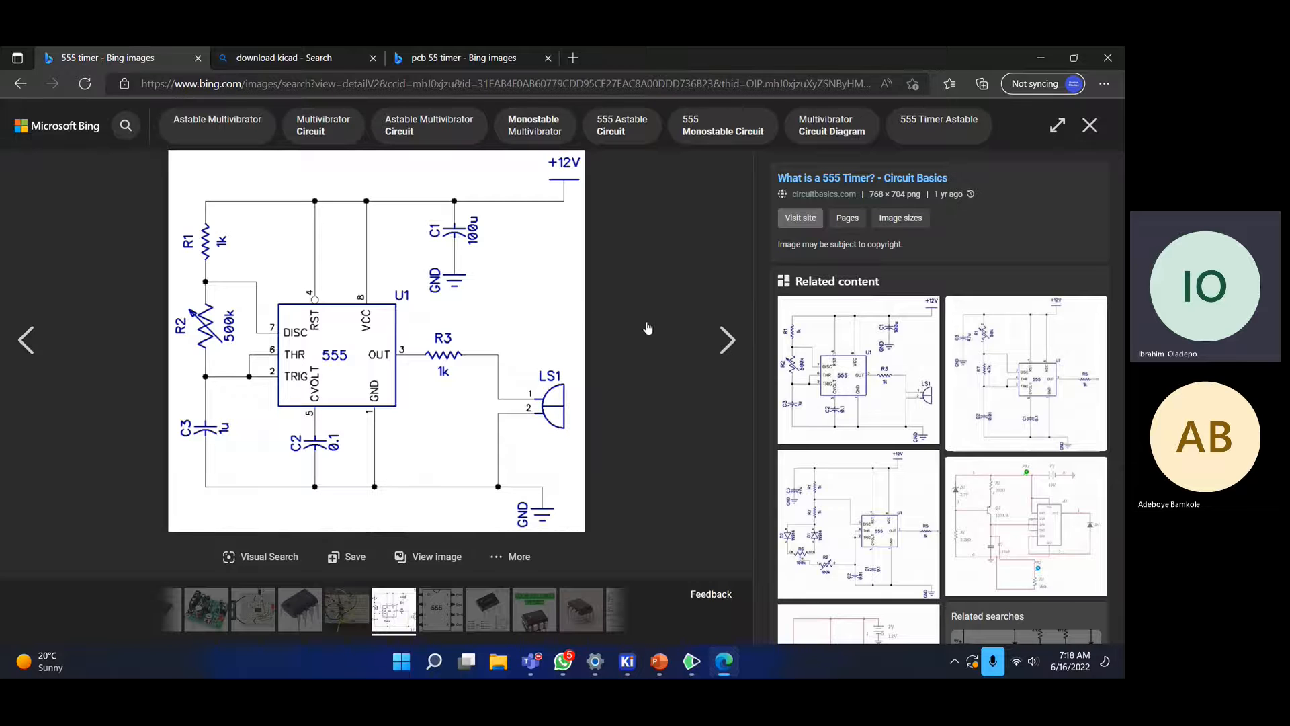
key("alt+Tab")
key("alt+Tab")
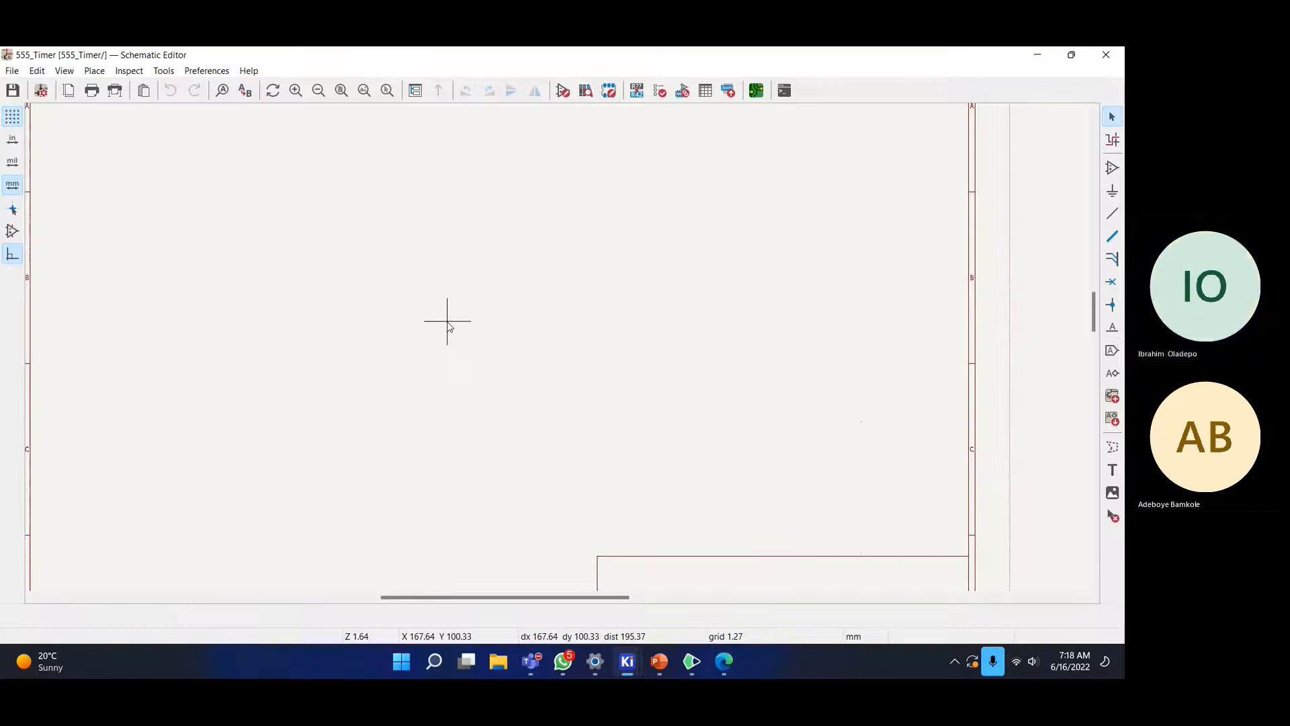
middle_click_drag(360, 231, 557, 348)
key("Home")
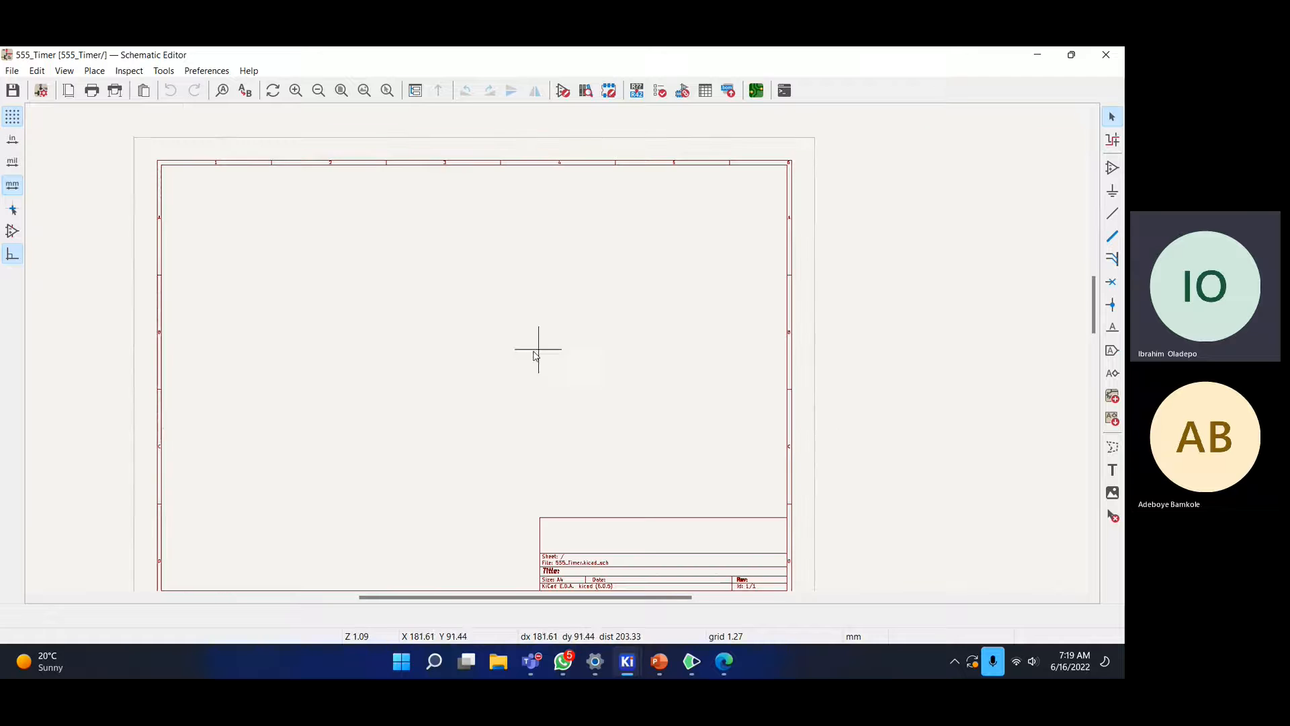
scroll(531, 350, "up", 2)
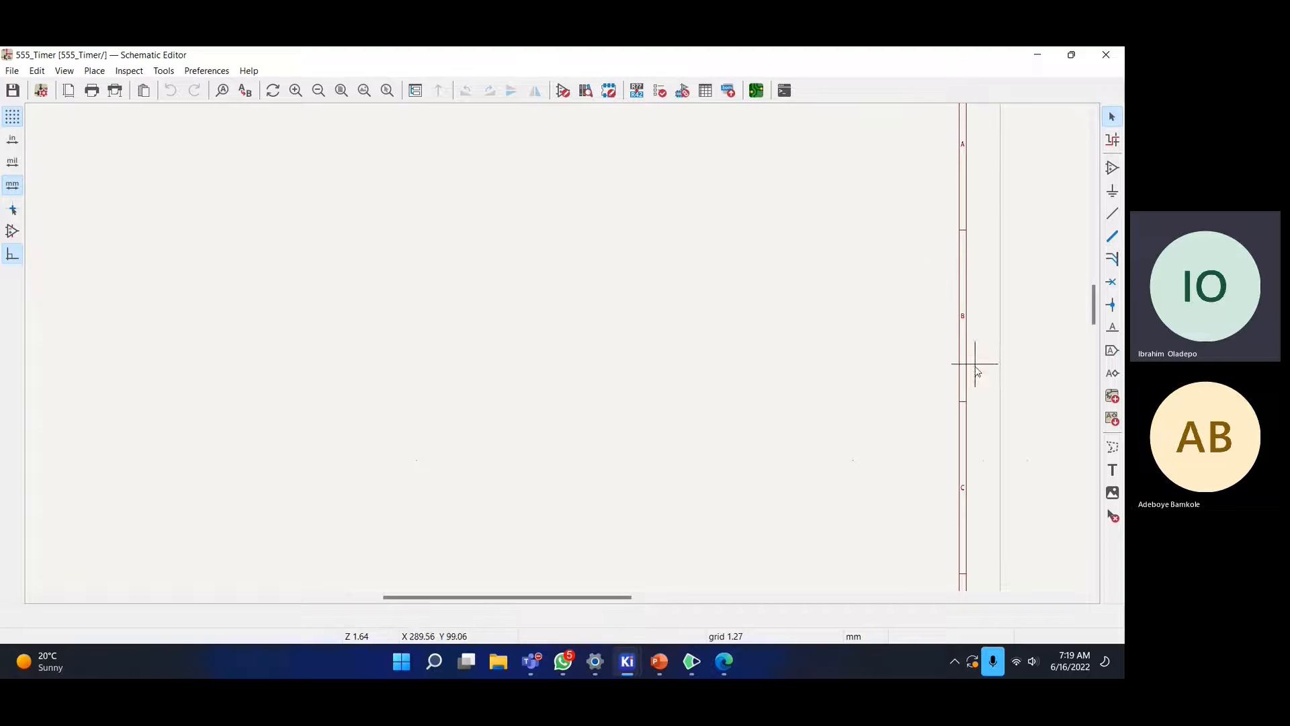
scroll(516, 269, "down", 3)
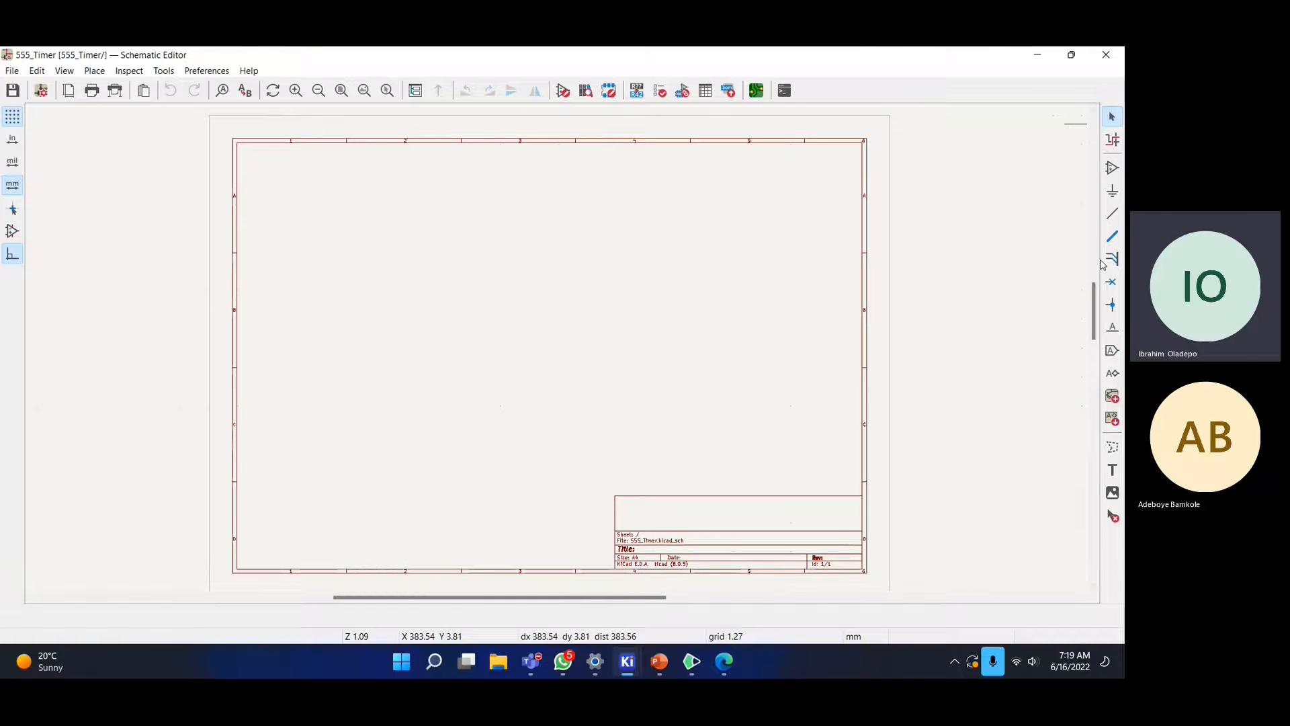
- Start Add Symbol, accept the default footprint library table, and centre the 17163-item Choose Symbol dialog
left_click(1114, 172)
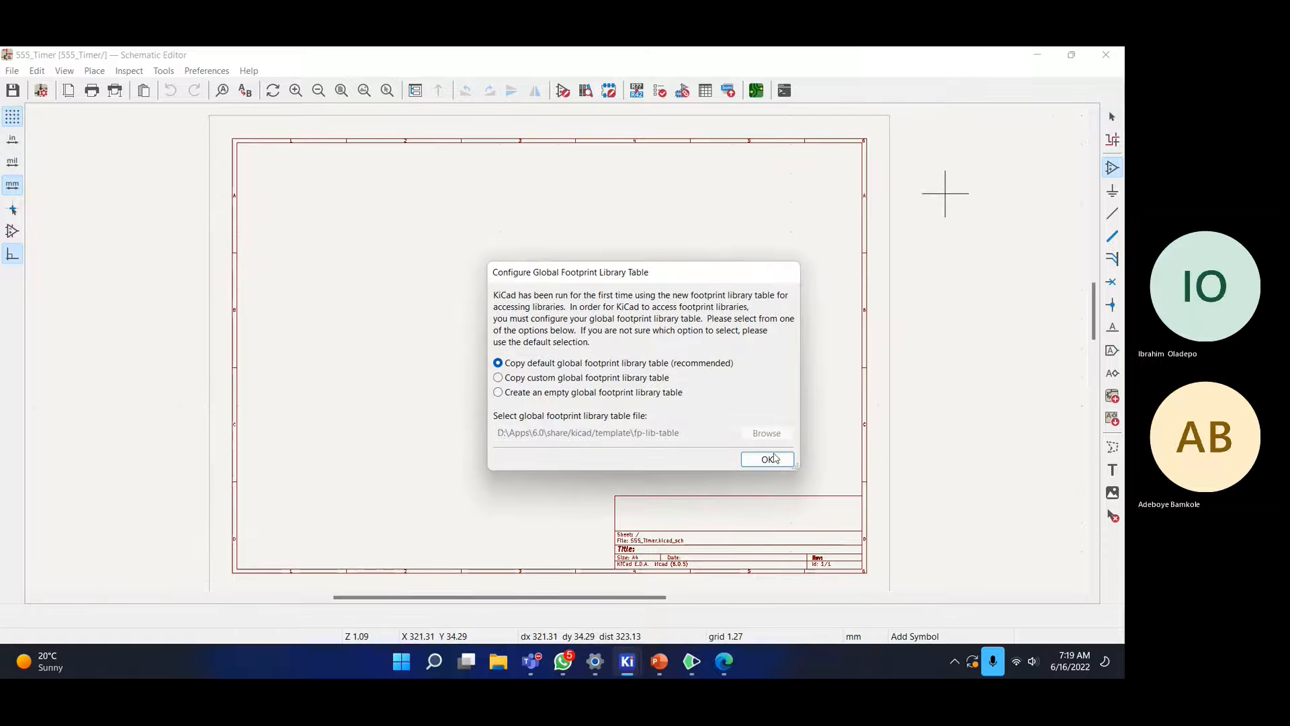
left_click(766, 458)
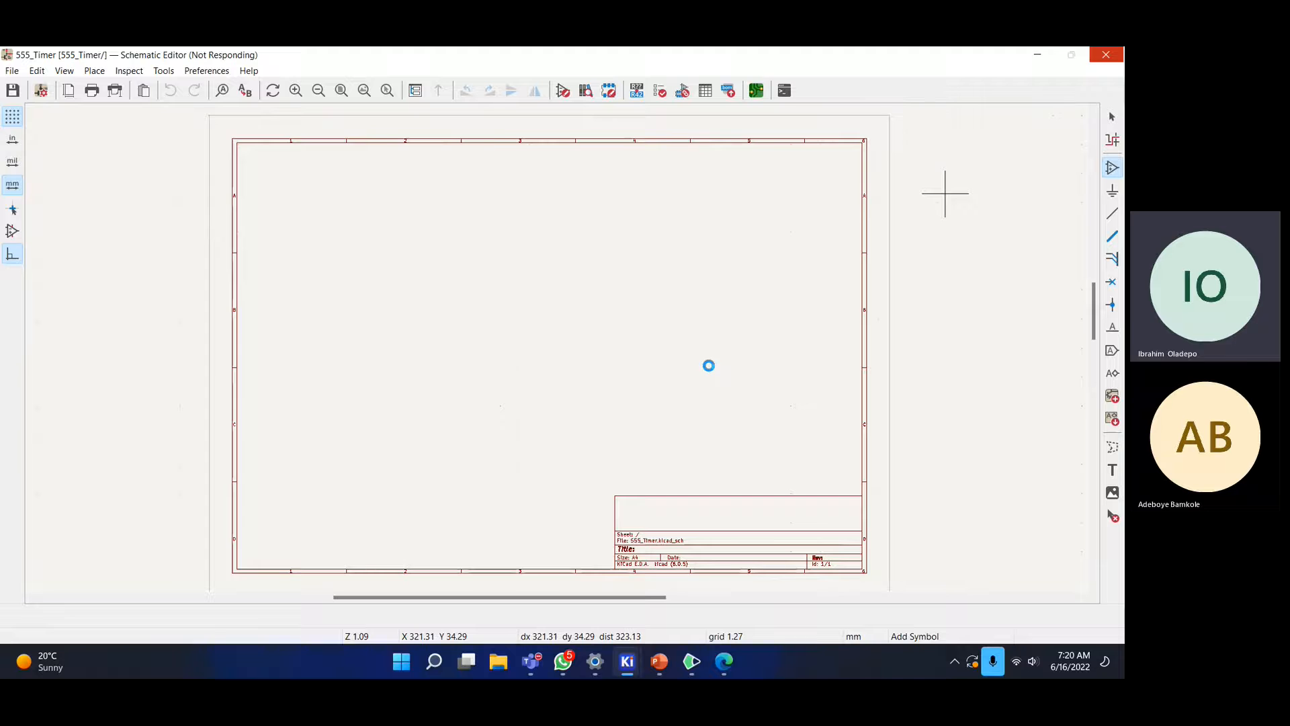
left_click_drag(403, 135, 636, 111)
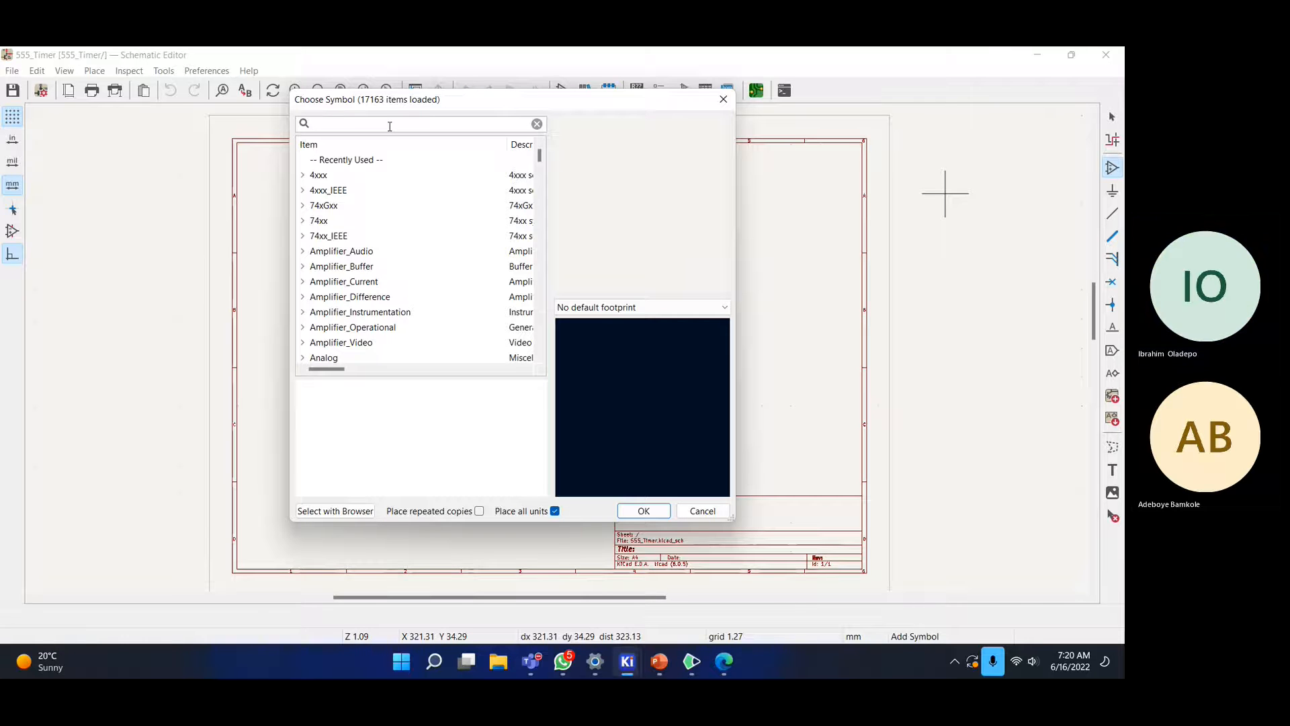
- Filter the symbol list for 555 and compare the LM555xM SOIC-8, LM555xMM VSSOP-8 and LM555xN DIP-8 footprints
type("555")
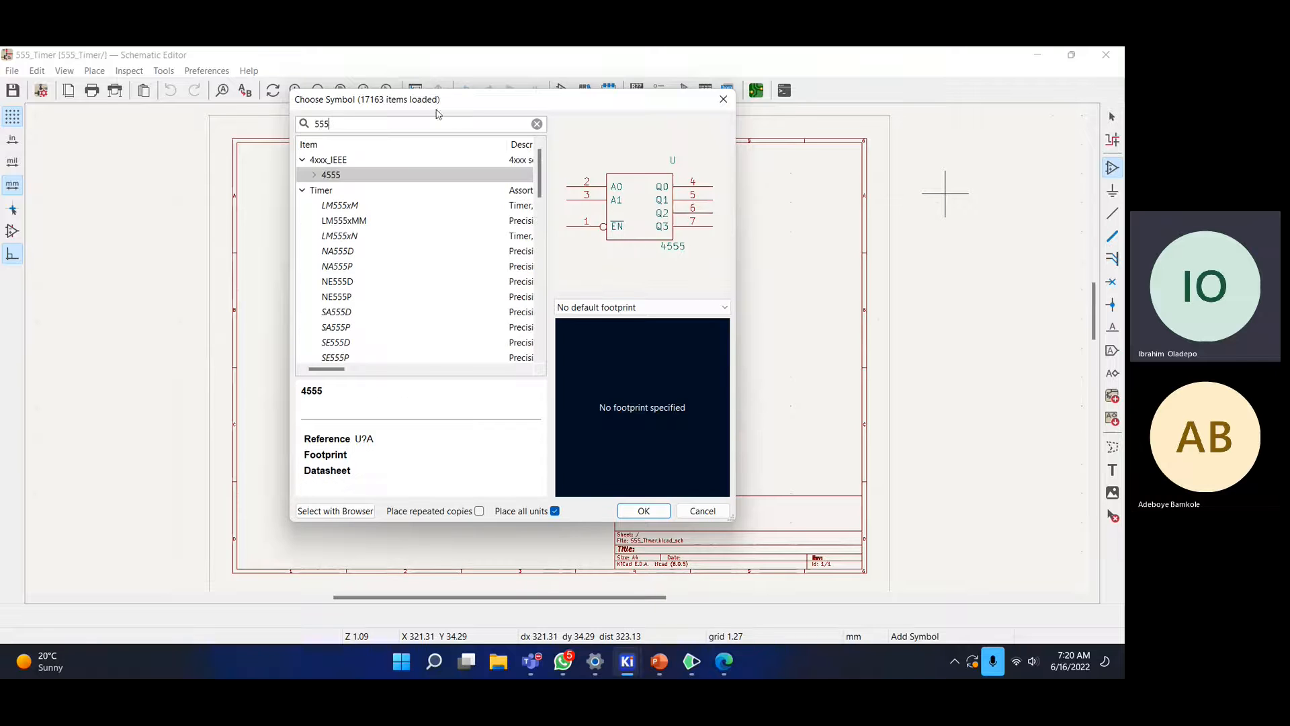
left_click(364, 205)
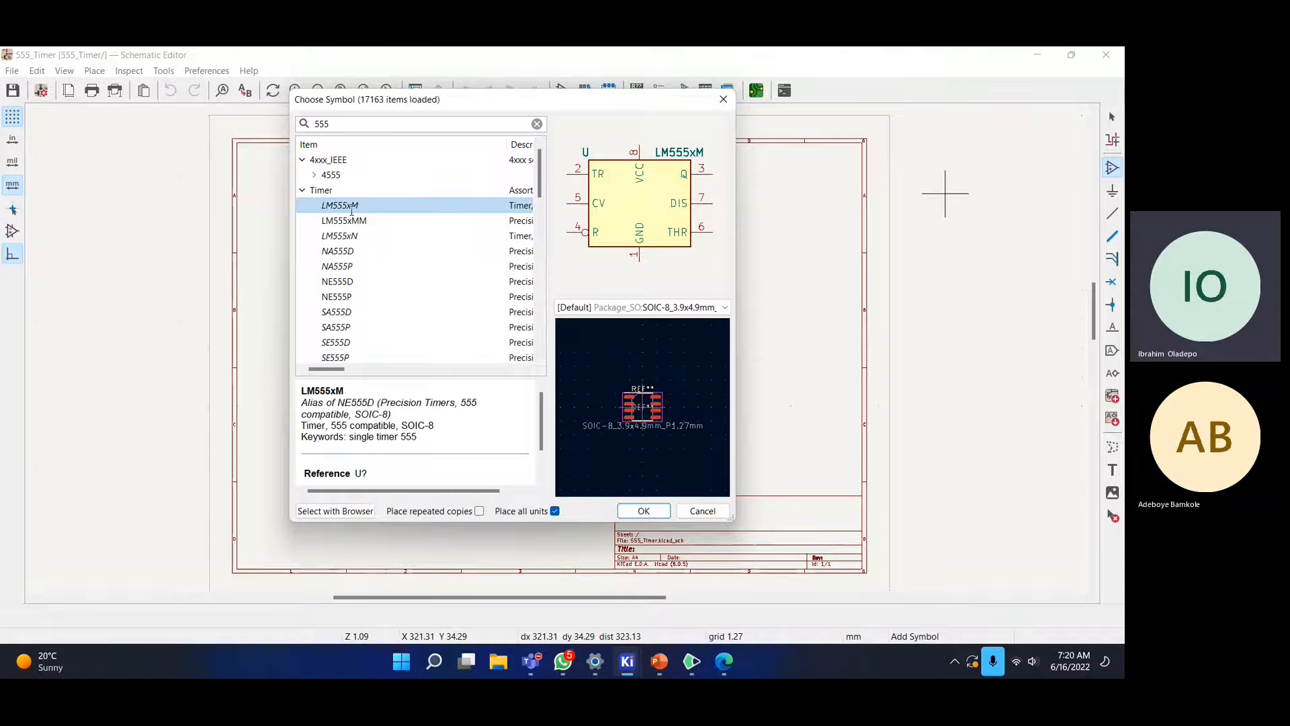
left_click(357, 221)
left_click(358, 236)
left_click(364, 207)
left_click(361, 222)
left_click(361, 234)
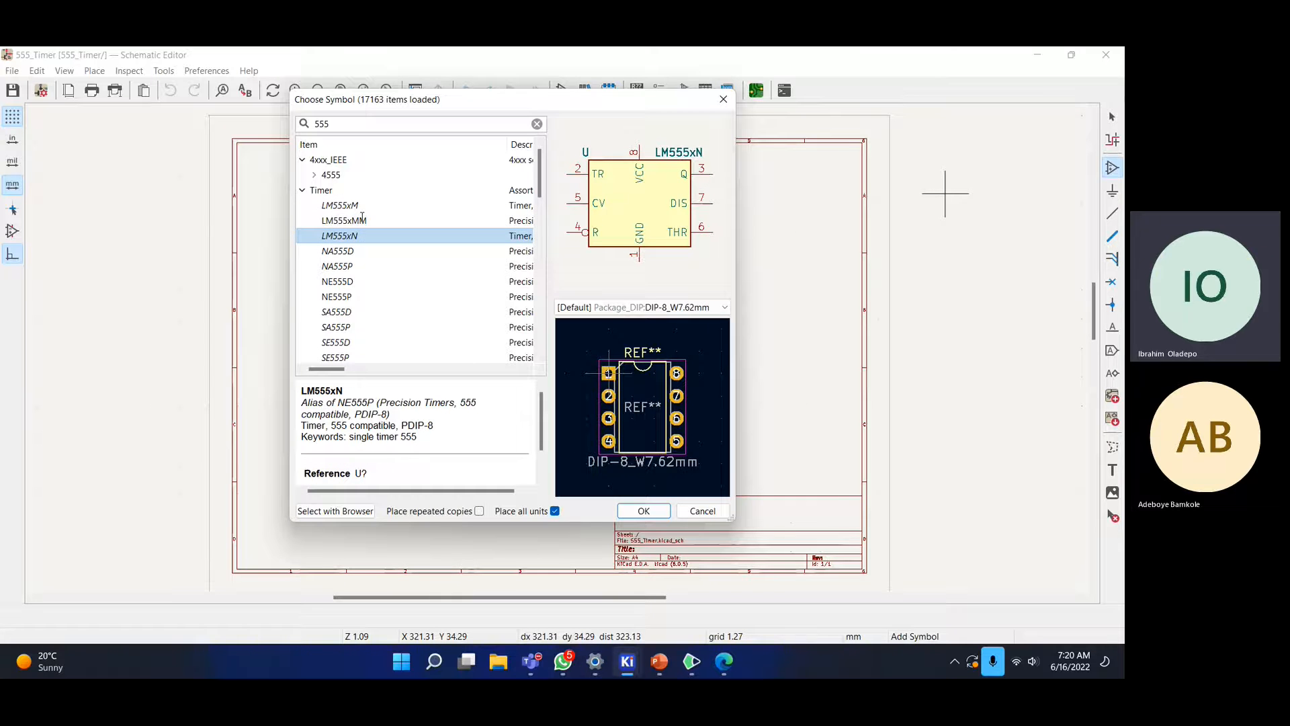
left_click(364, 206)
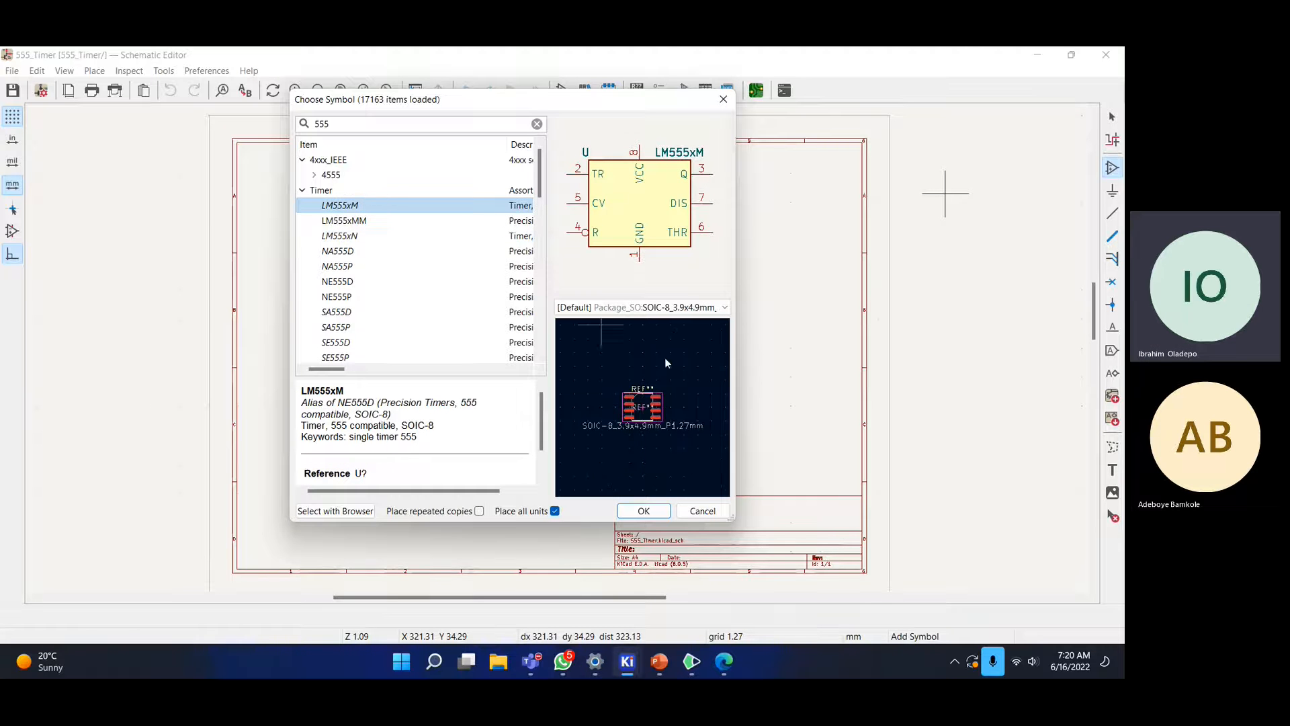
- Recheck the LM555 variants against the NA555D surface-mount package, settling on through-hole LM555xN
scroll(638, 400, "up", 3)
scroll(632, 386, "up", 5)
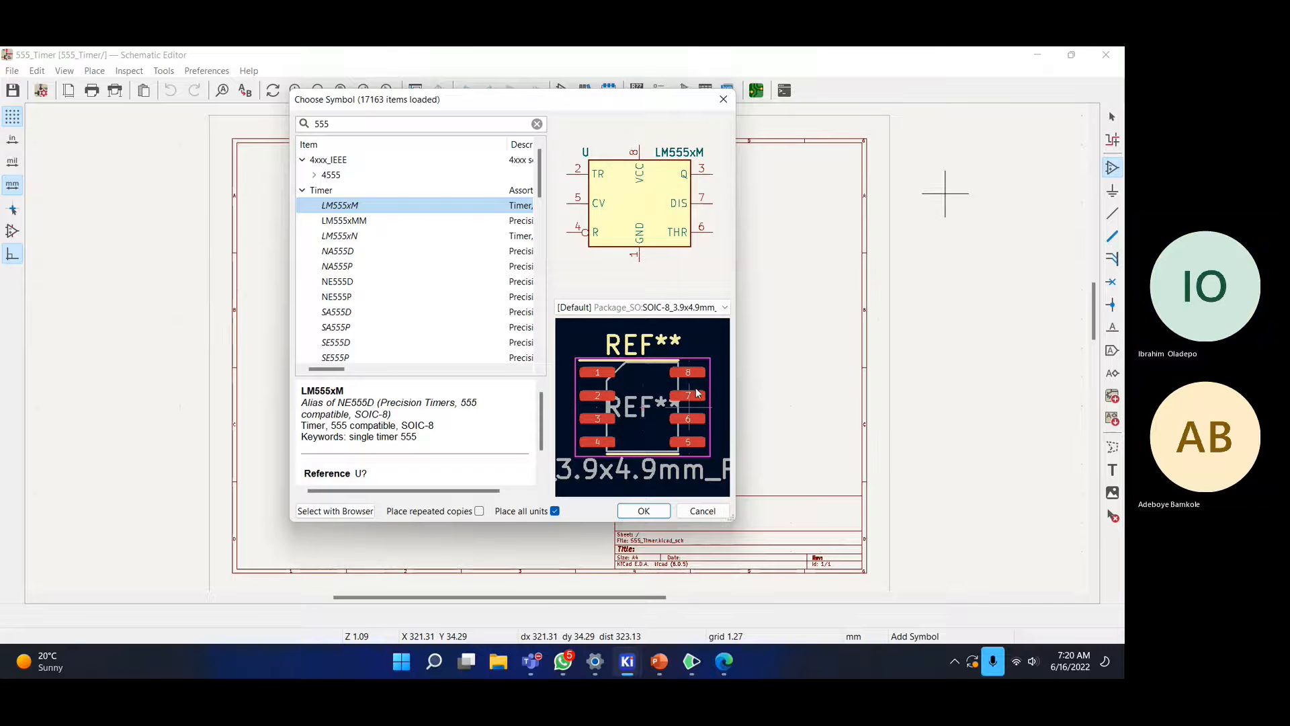
scroll(624, 407, "down", 2)
scroll(623, 384, "down", 2)
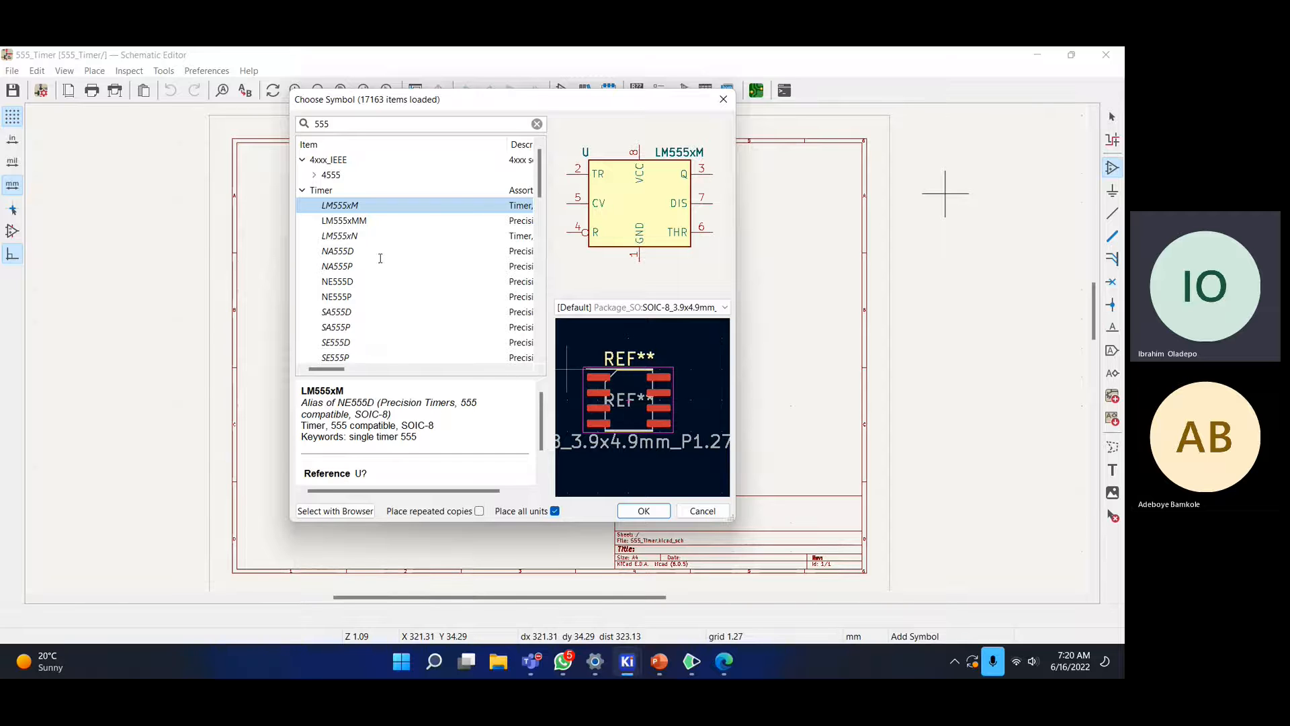
left_click(358, 220)
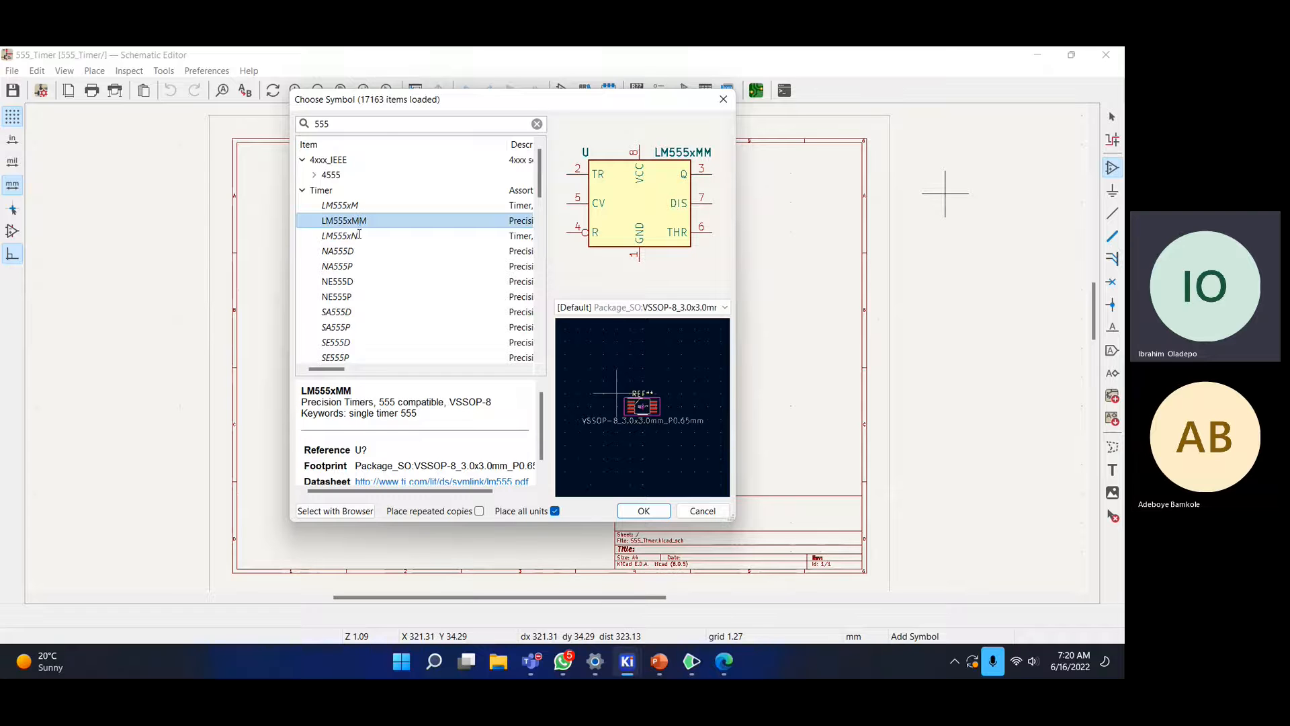
left_click(358, 234)
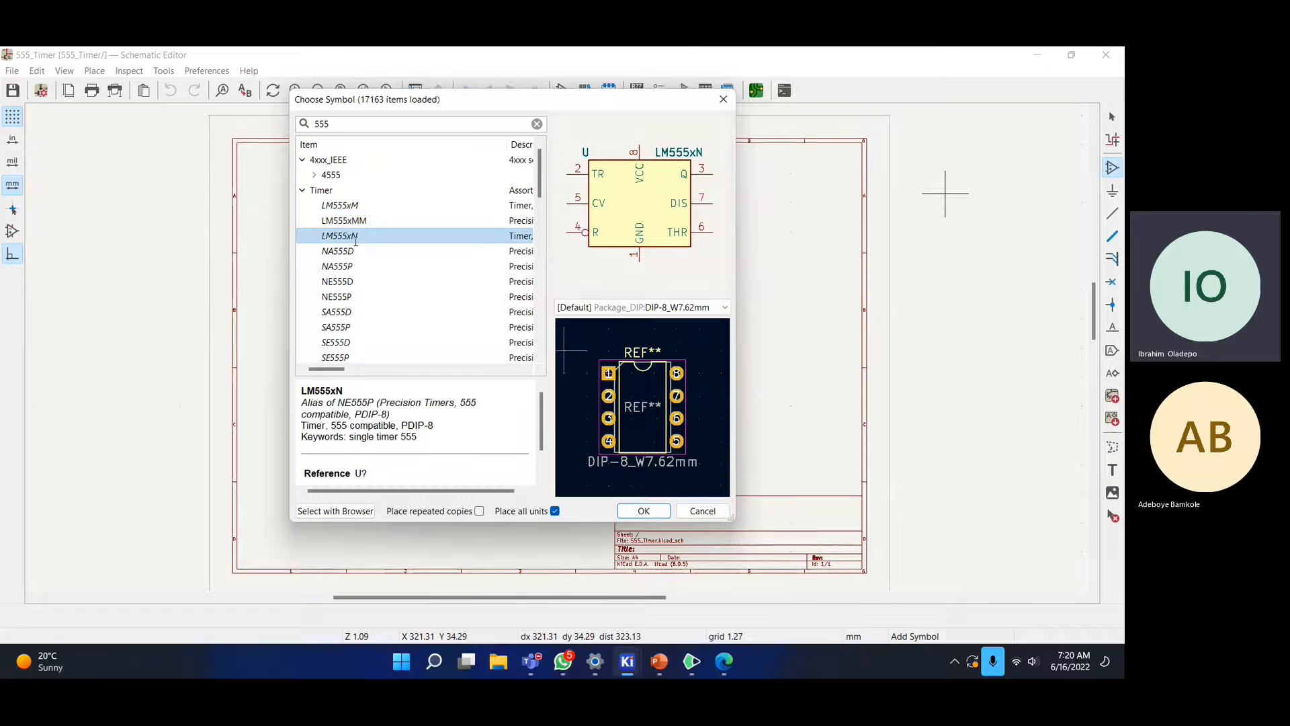
left_click(363, 203)
left_click(348, 219)
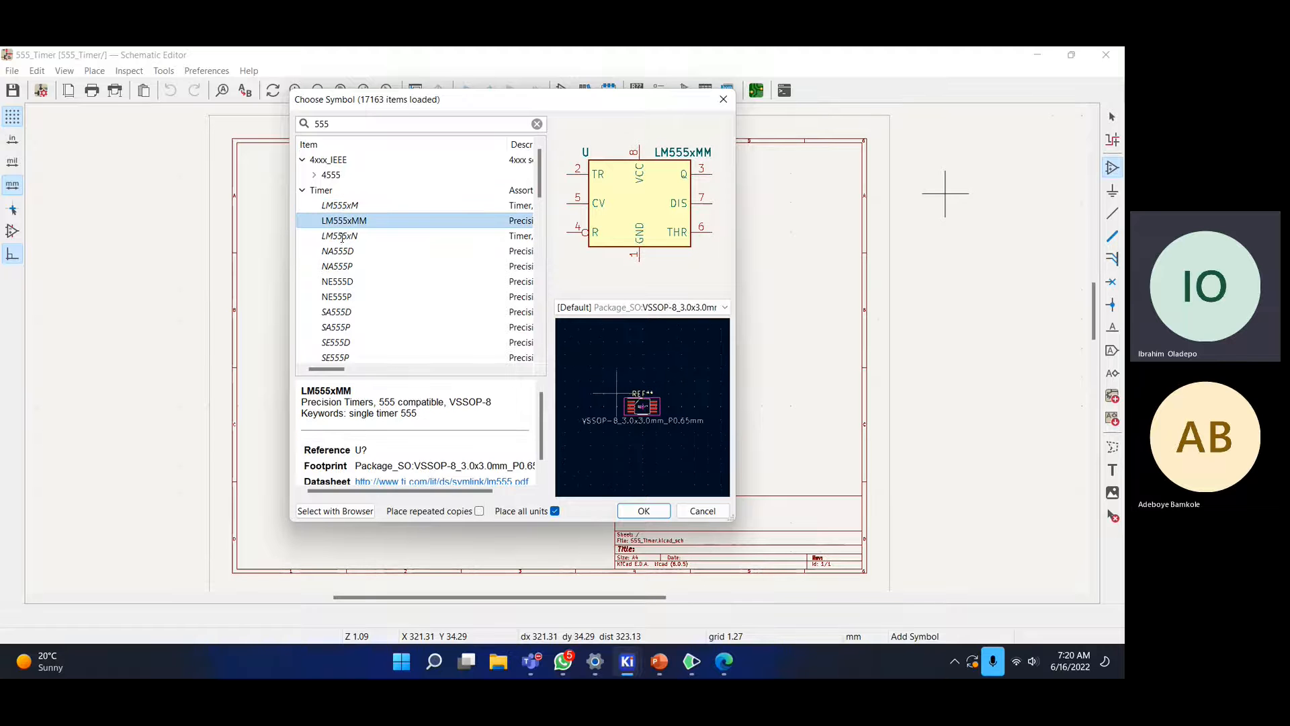
left_click(347, 236)
left_click(341, 250)
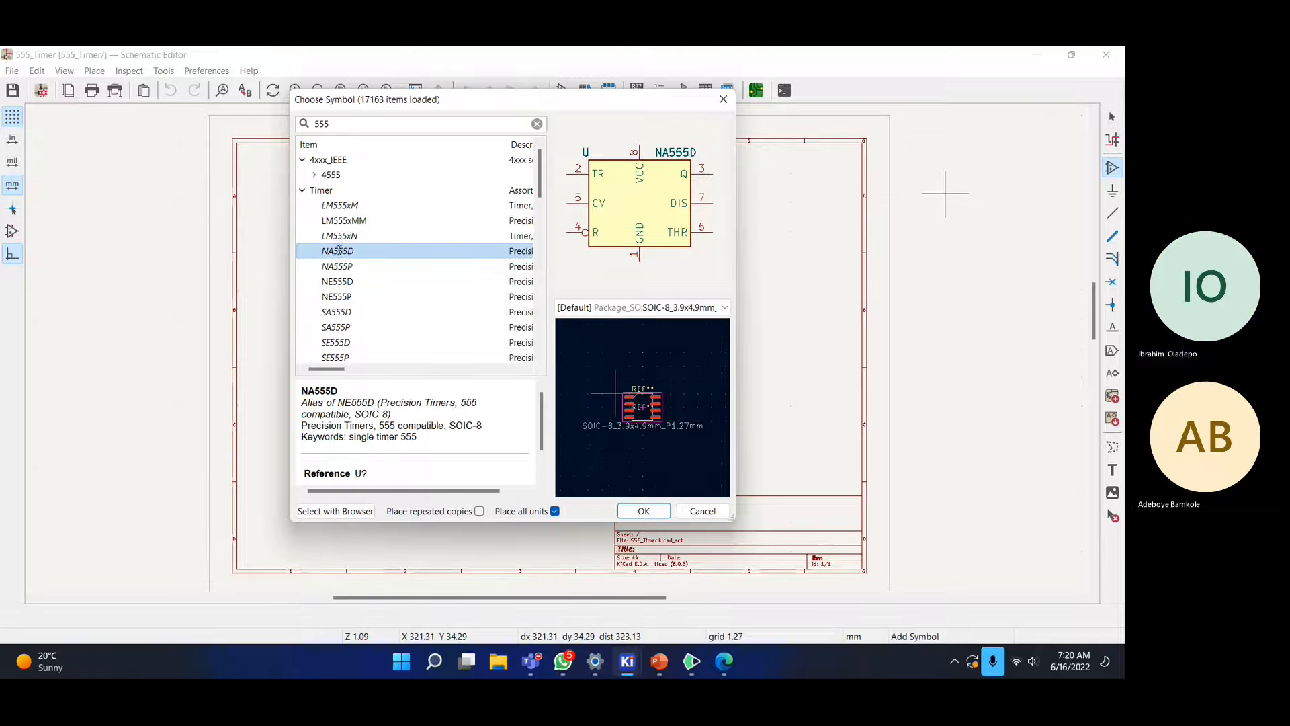
left_click(345, 237)
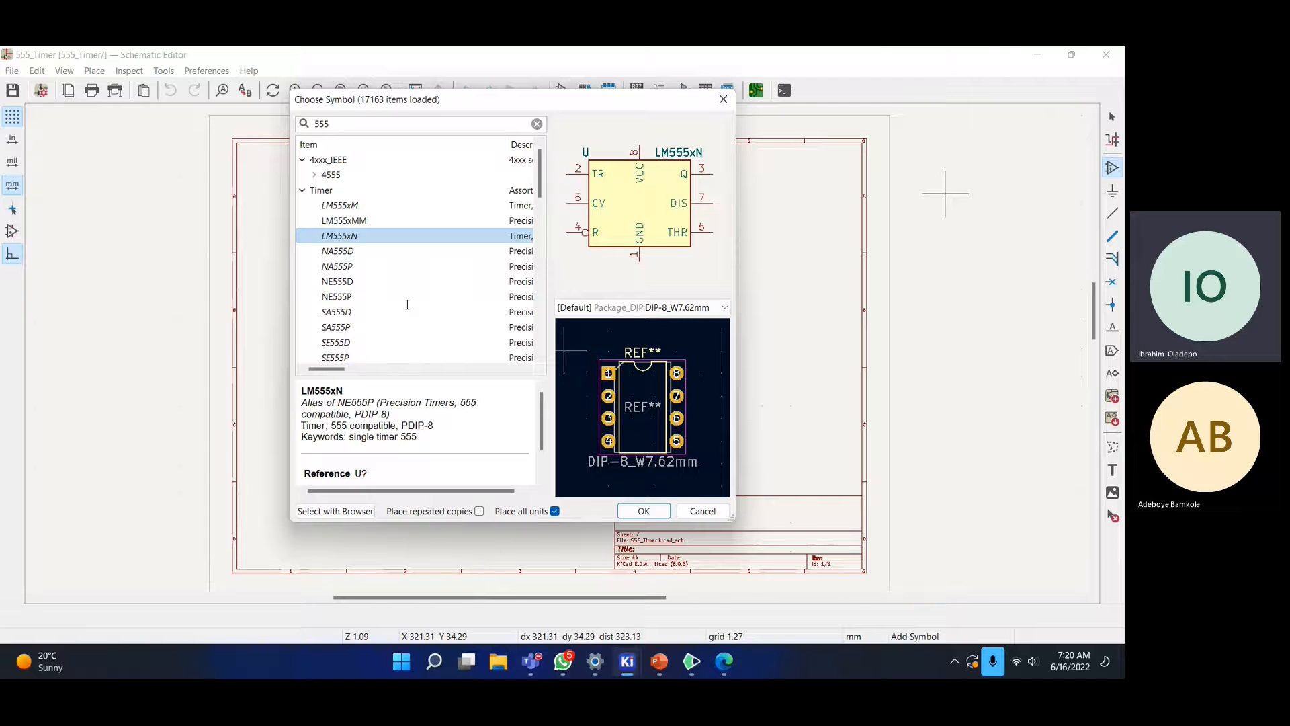
- Place the LM555xN timer on the schematic sheet and reopen the symbol chooser
left_click(644, 511)
left_click(536, 343)
left_click(596, 365)
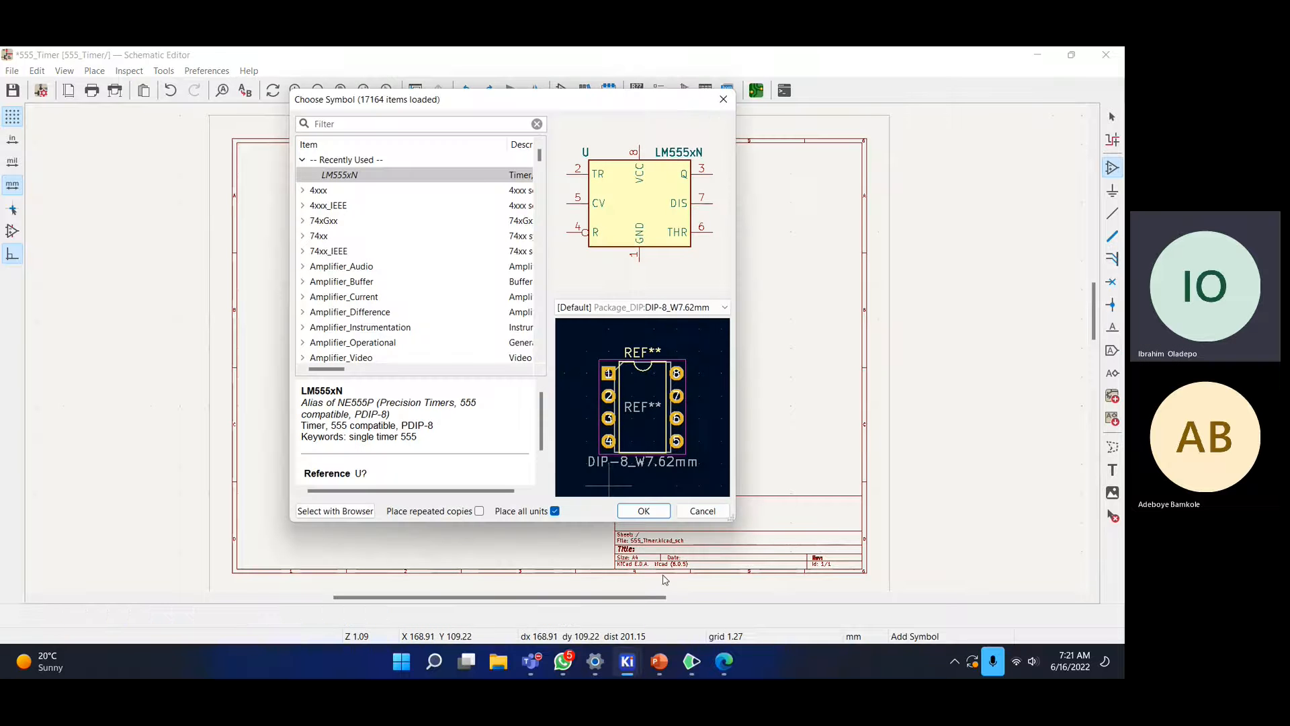
left_click(722, 668)
- Search Bing for 'throughhole vs smd' from the Edge address bar
left_click(457, 59)
left_click(428, 84)
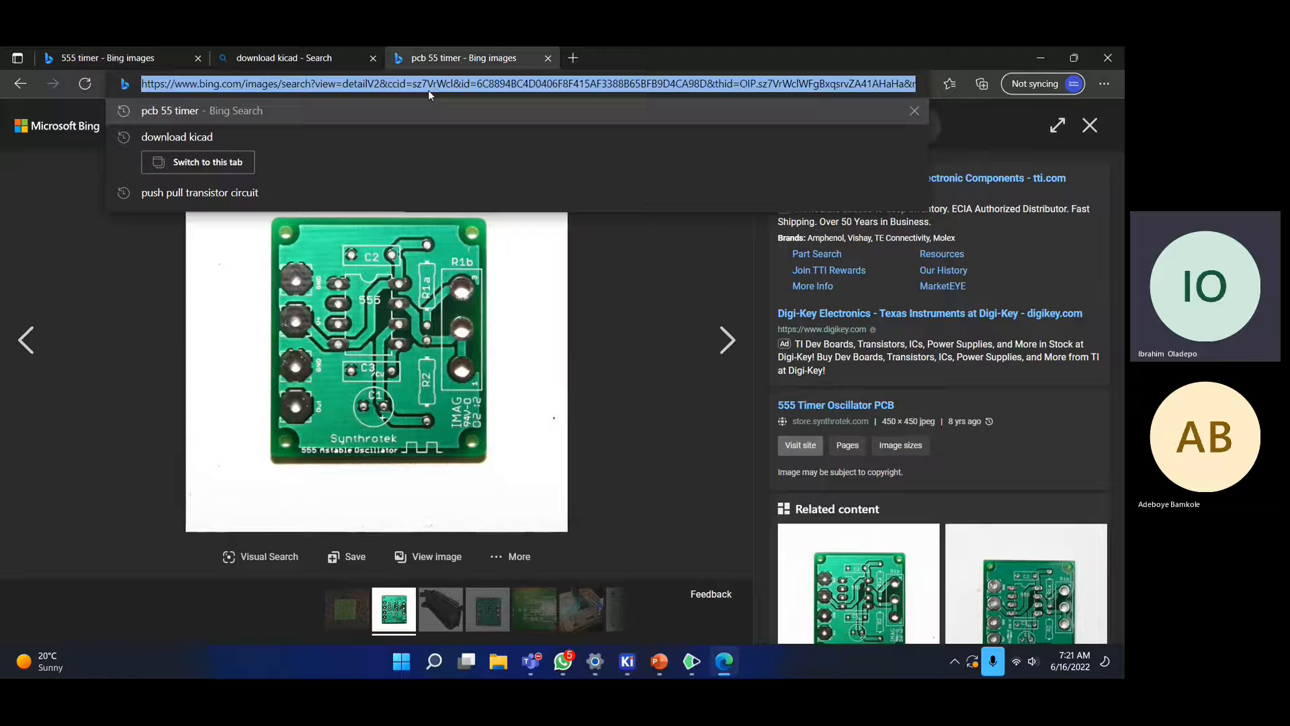
type("through")
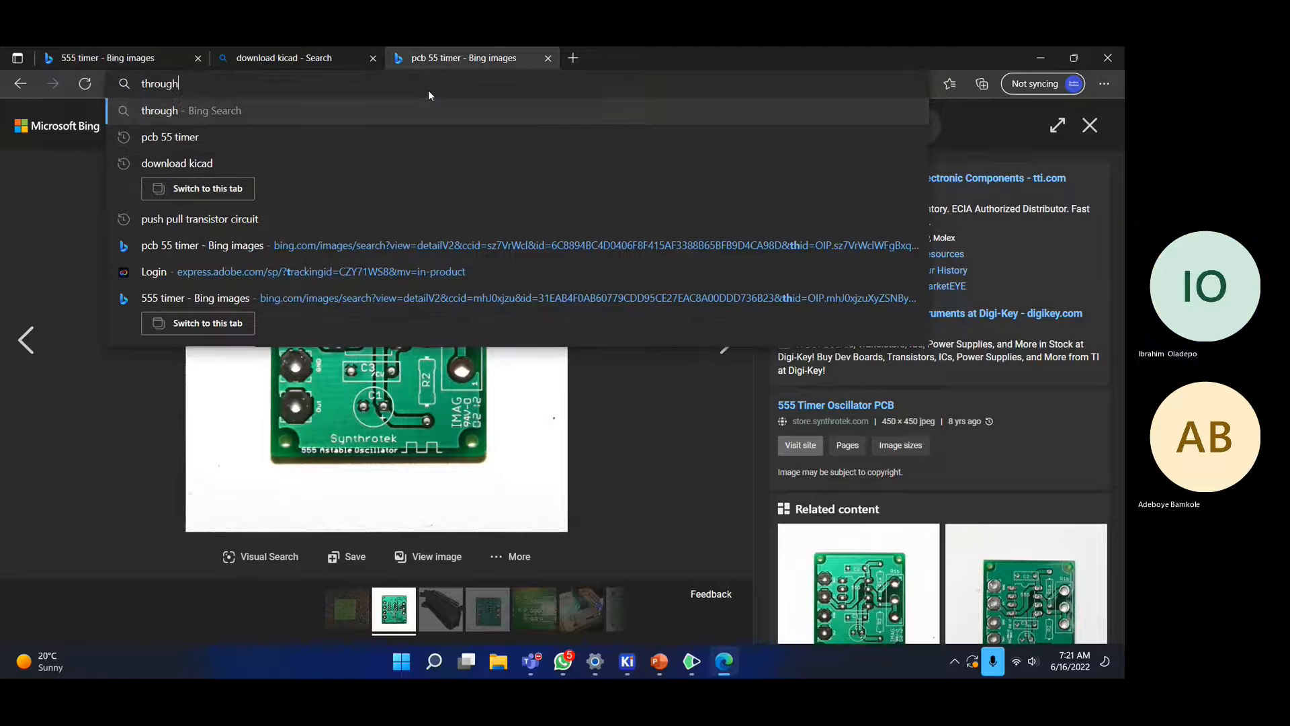
type("hole ")
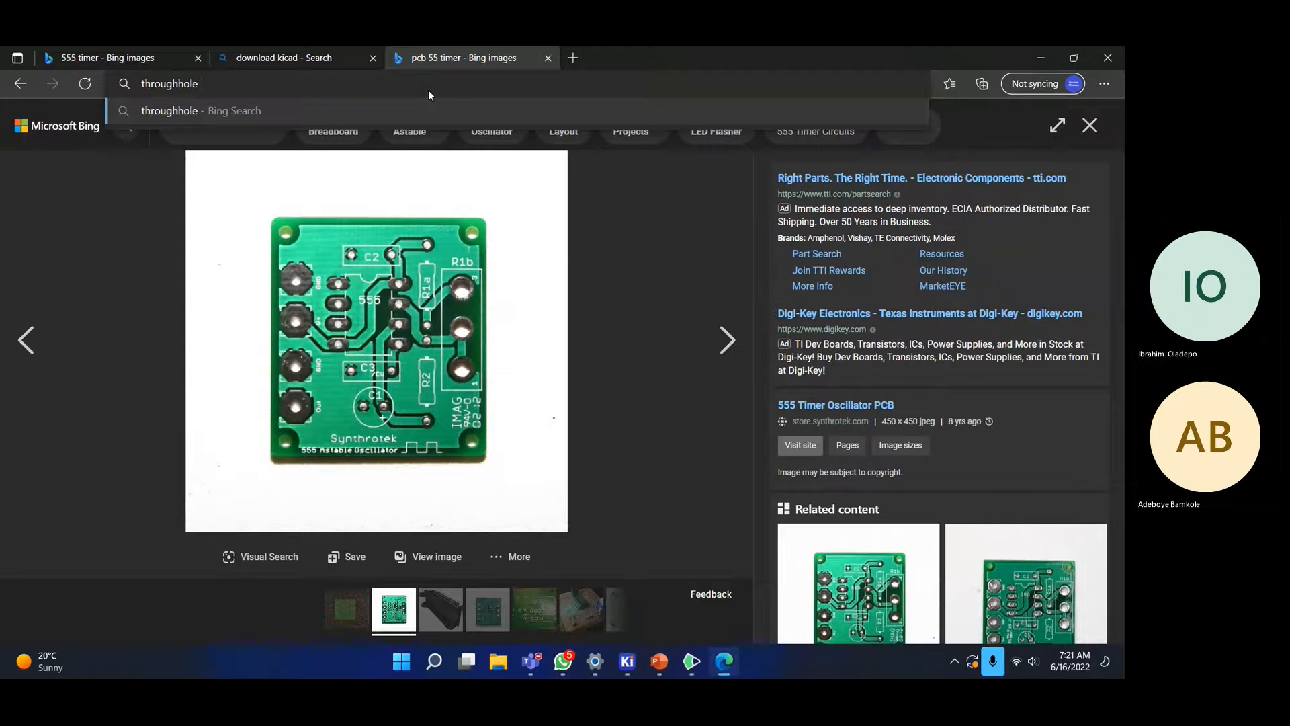
type("vs sm")
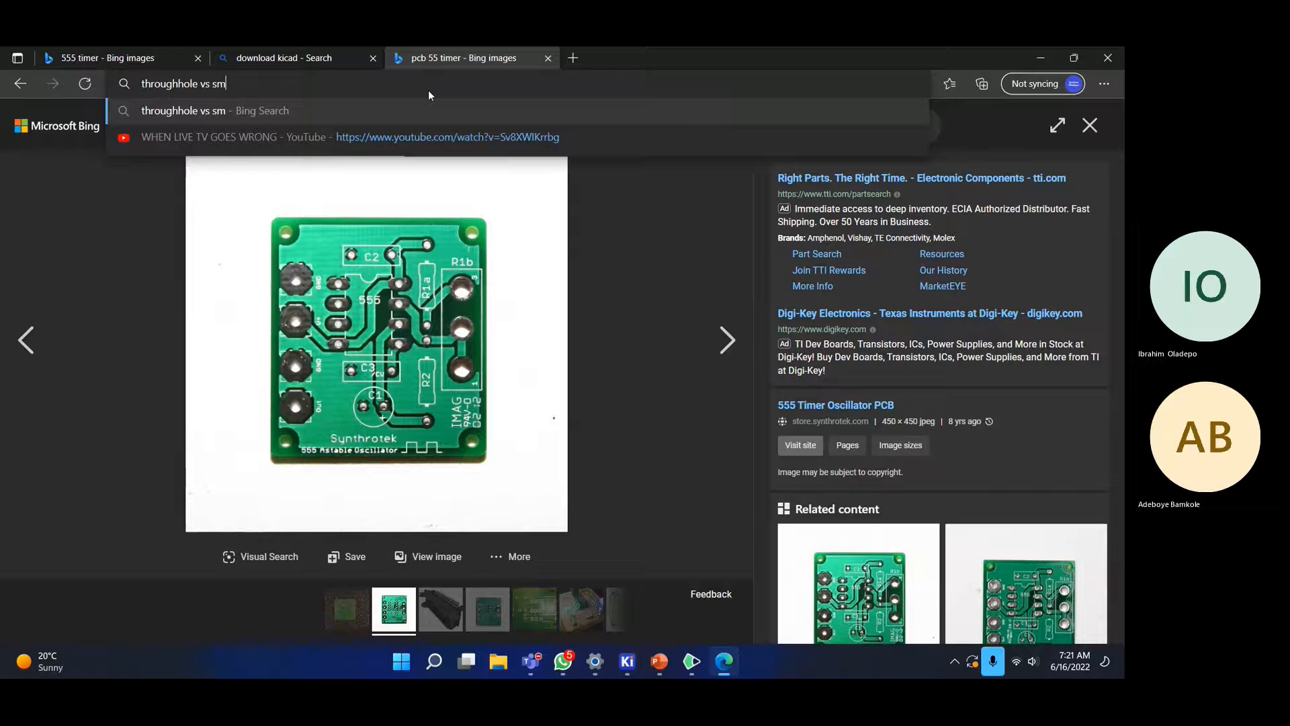
type("d")
key("Return")
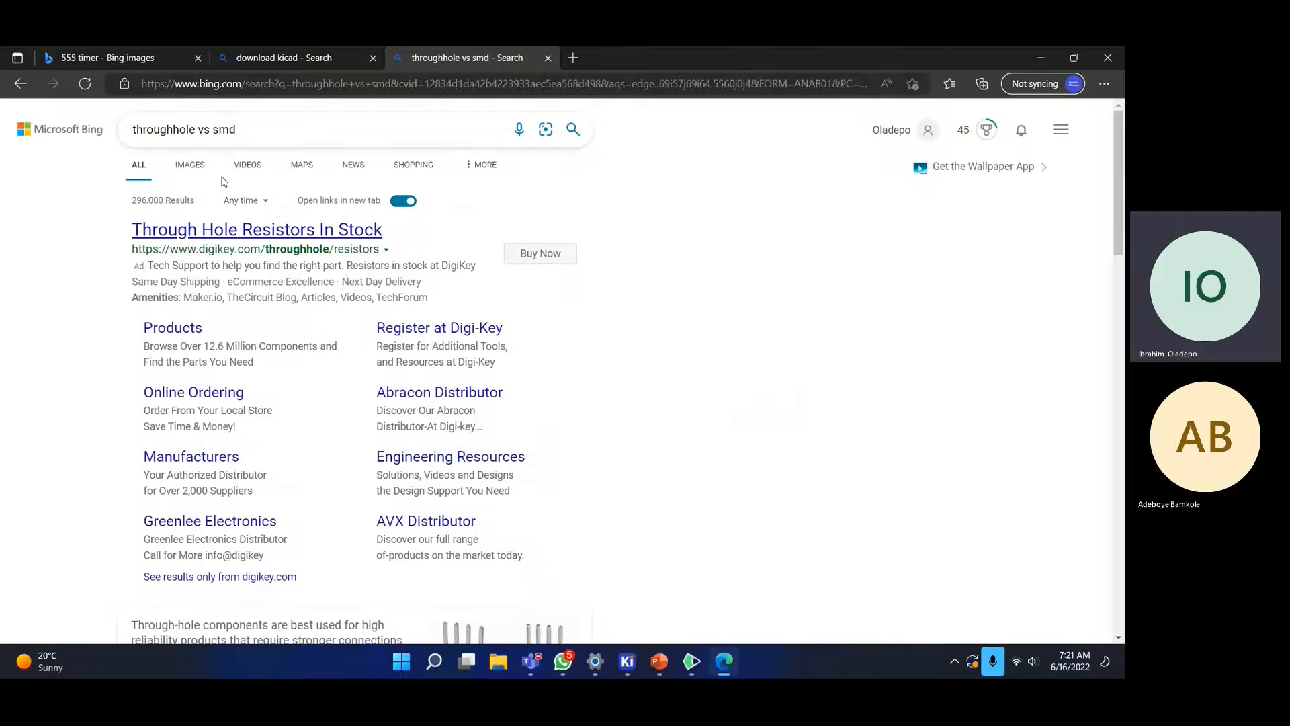
- Open the Surface Mount vs Through Hole comparison diagram from the image results
left_click(192, 165)
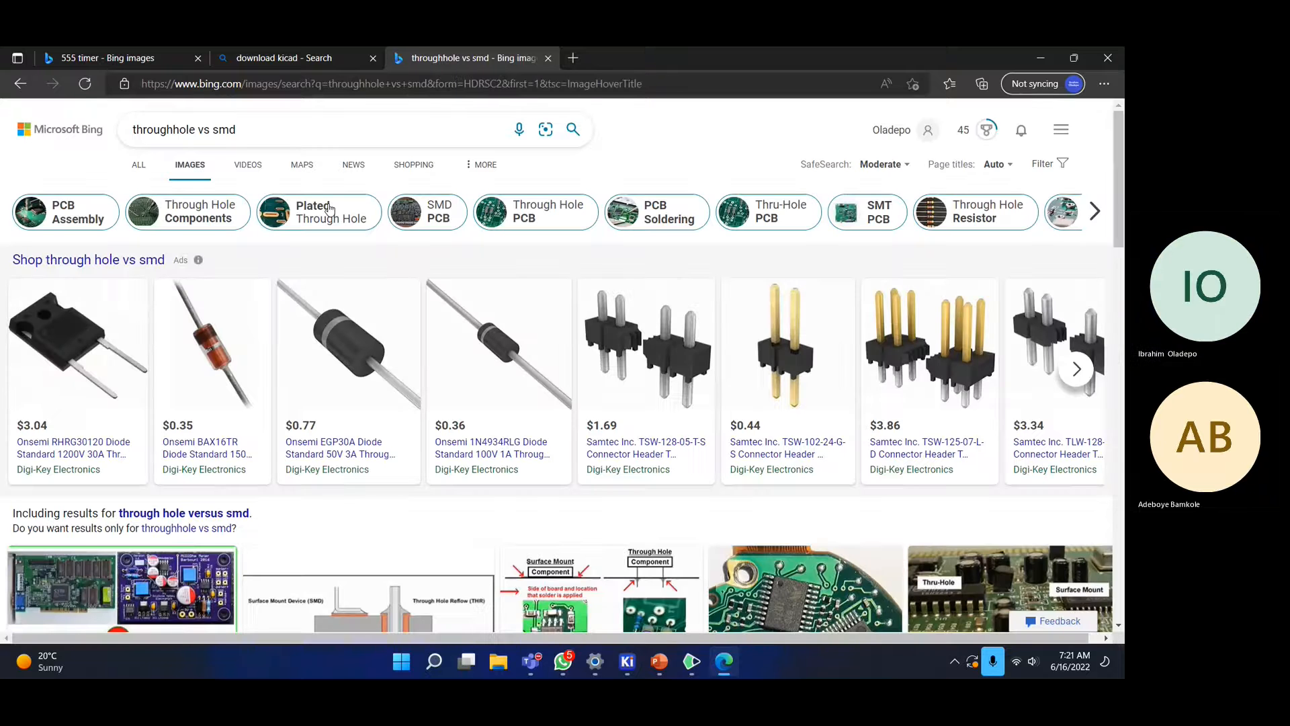
scroll(331, 209, "down", 3)
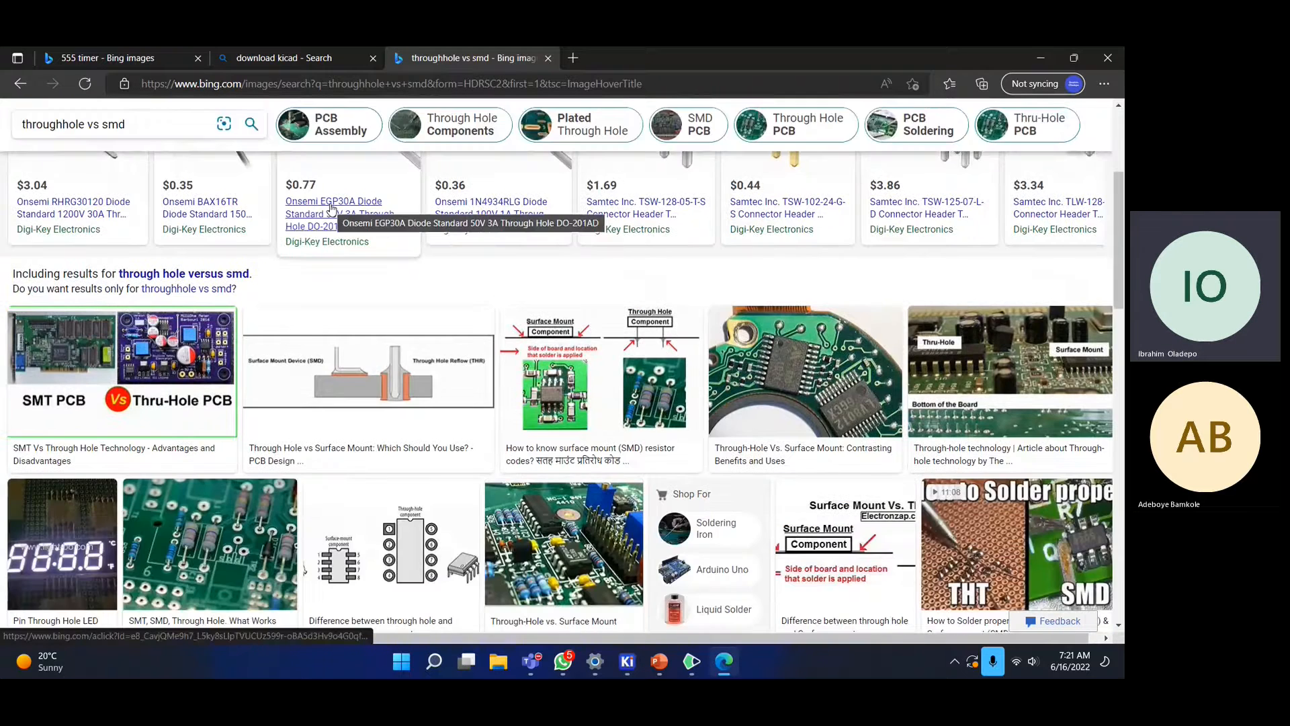
scroll(331, 208, "up", 2)
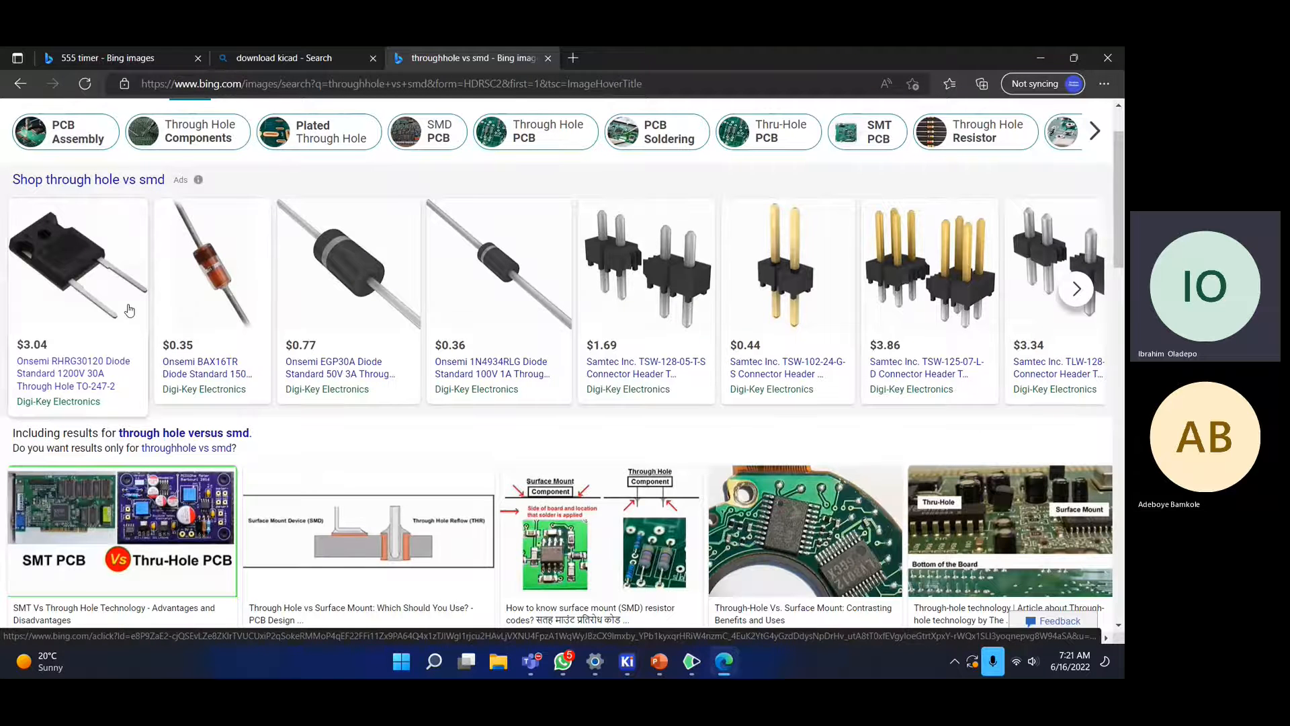
scroll(177, 296, "down", 1)
scroll(178, 296, "down", 5)
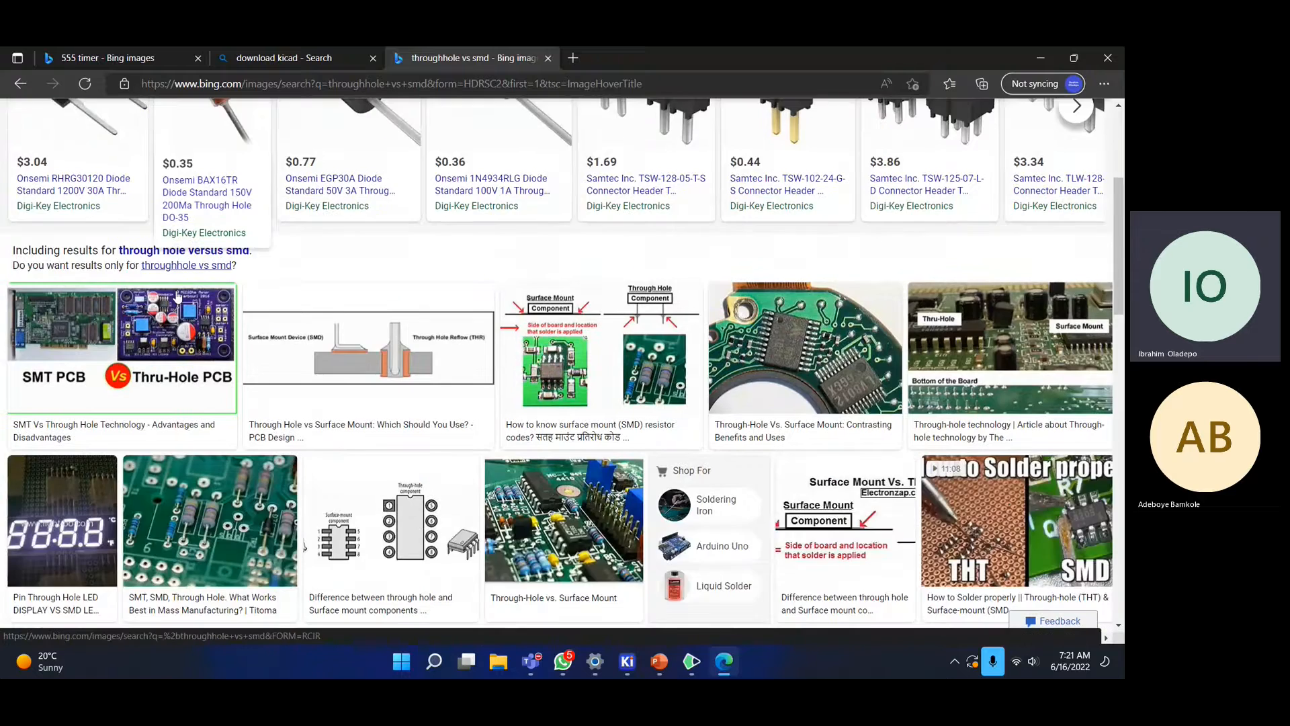
scroll(657, 398, "up", 4)
left_click(658, 398)
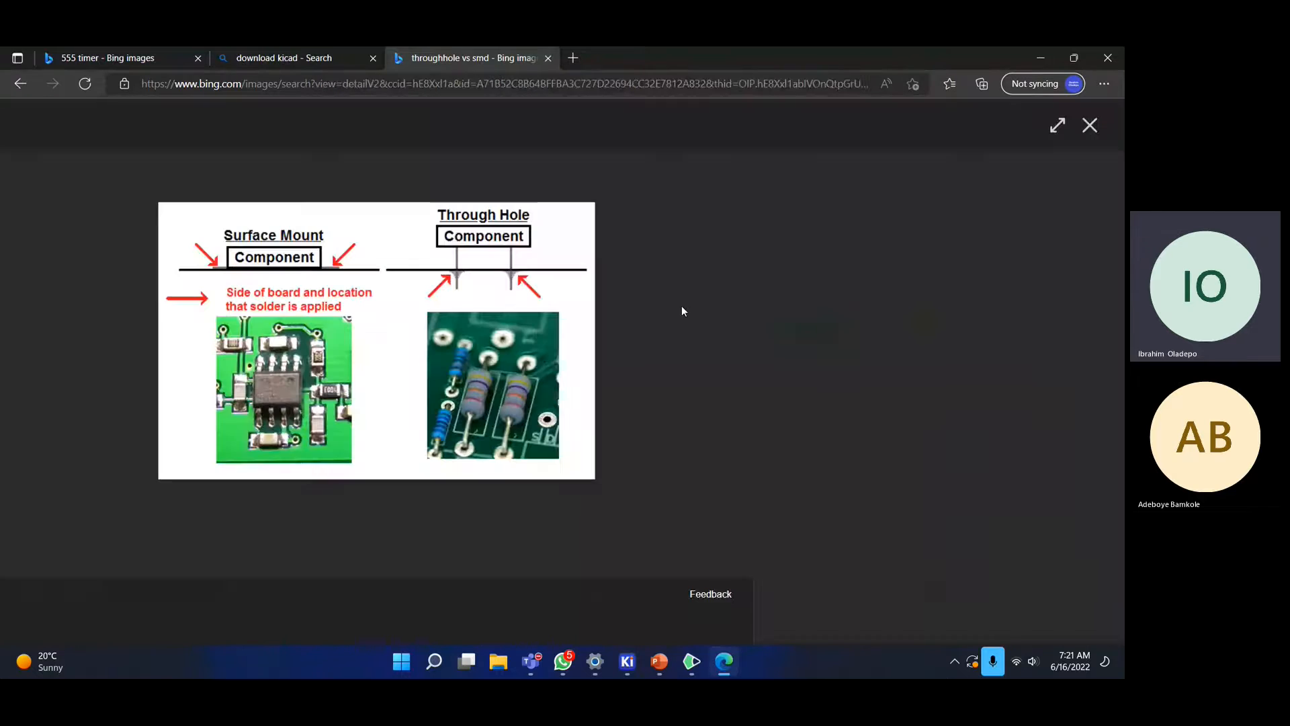
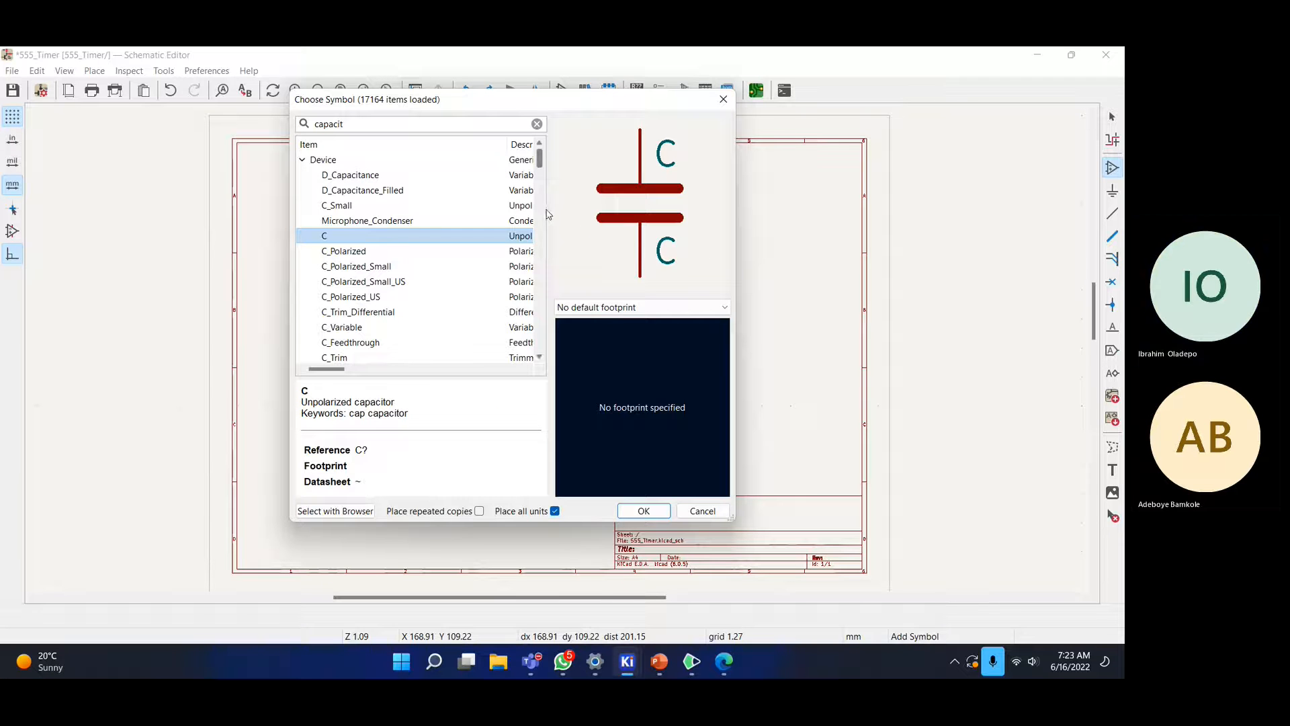
- Enlarge the Choose Symbol window and panels, and preview the C_Polarized symbol
left_click_drag(549, 214, 644, 212)
left_click_drag(737, 238, 945, 240)
left_click_drag(808, 241, 746, 241)
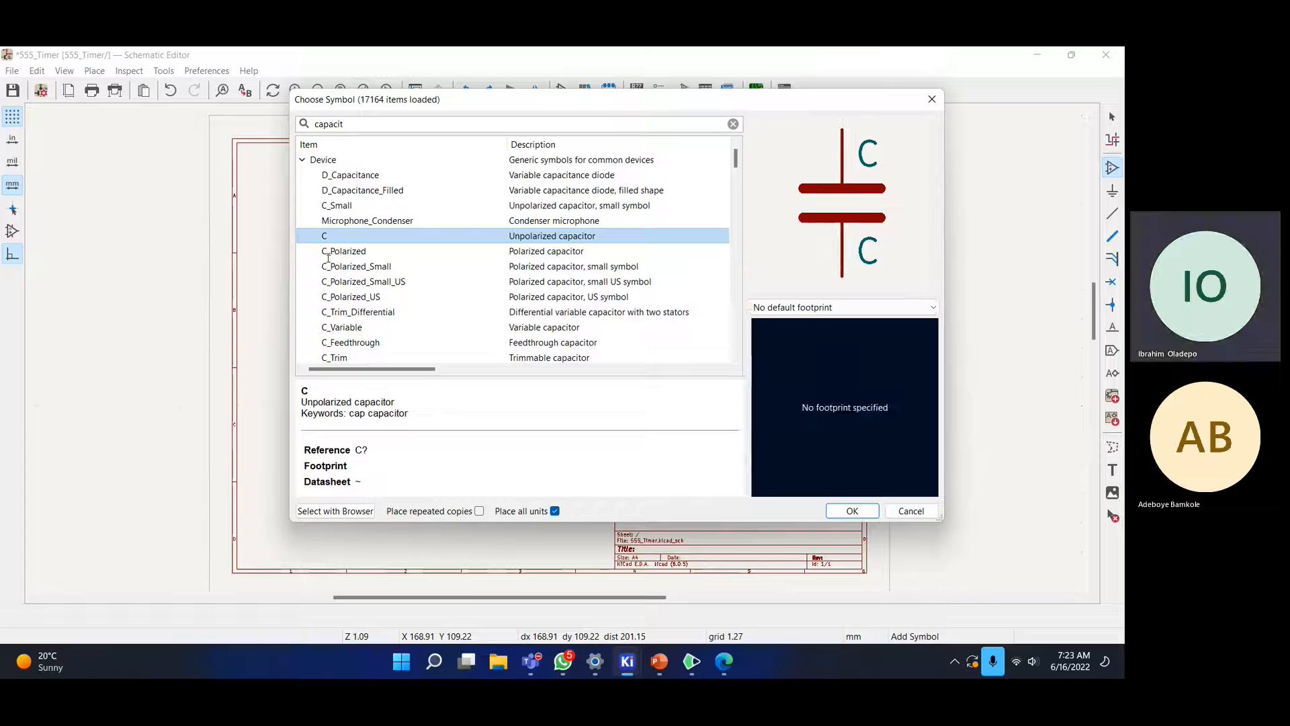
left_click(402, 252)
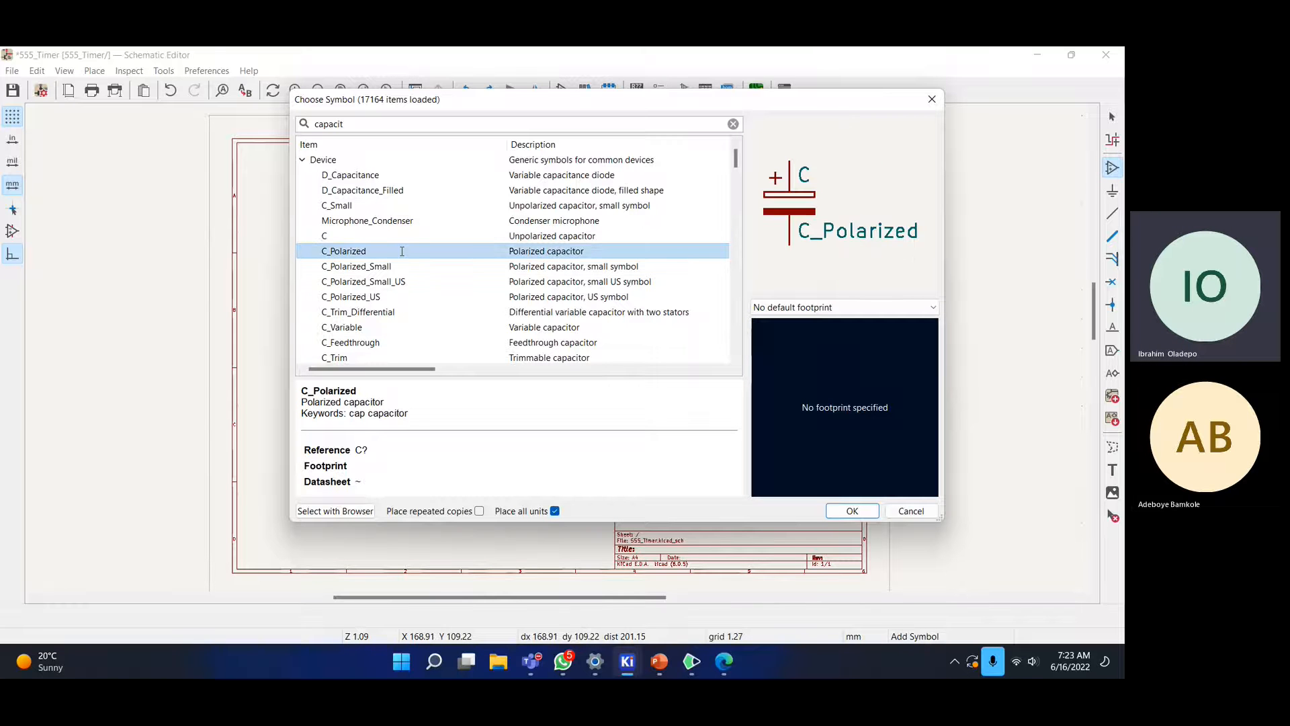
scroll(382, 212, "down", 1)
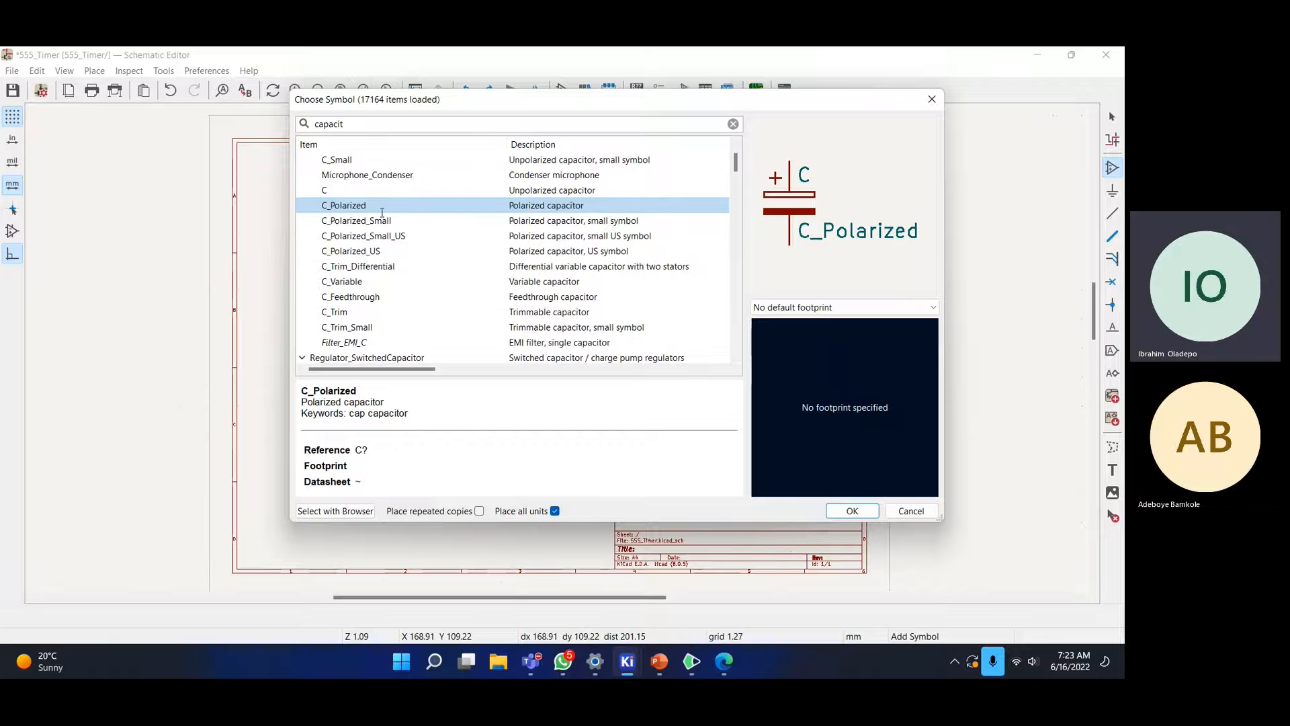
scroll(385, 192, "up", 1)
- Compare C_Small and select C_Polarized_Small, then view the 555 timer reference image
left_click(614, 208)
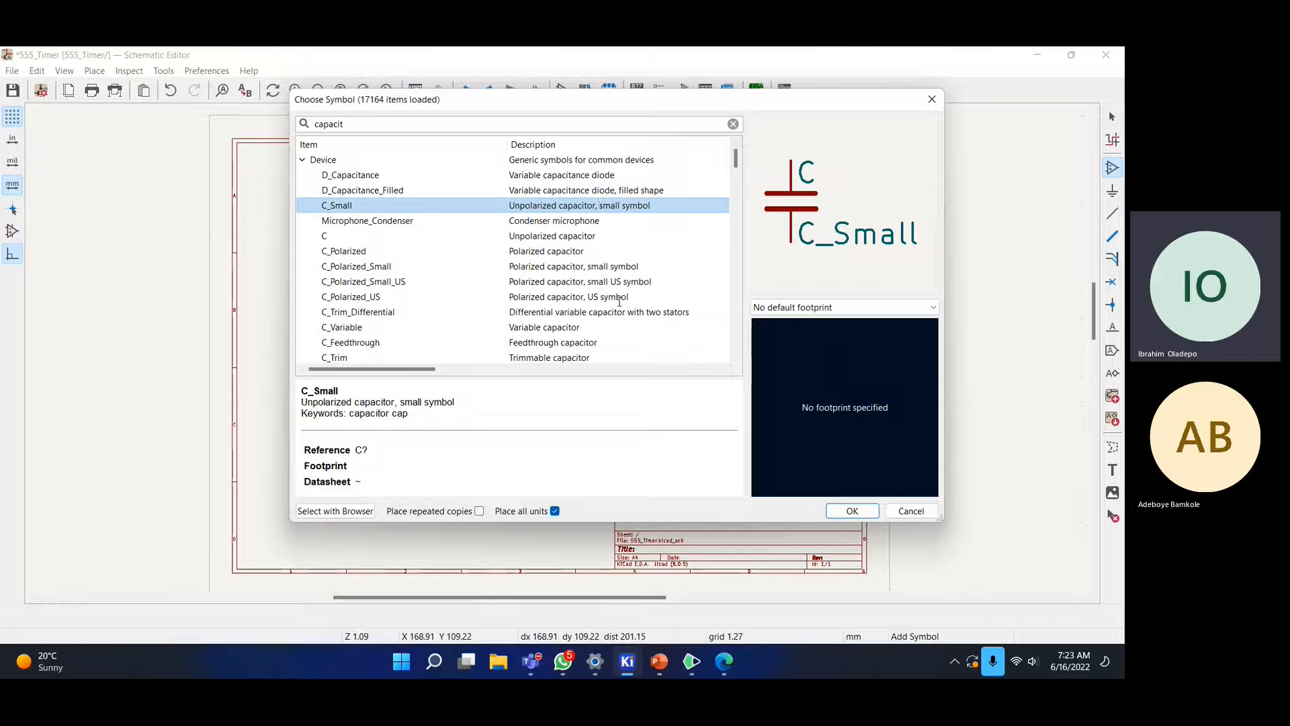
scroll(619, 302, "down", 2)
scroll(619, 300, "up", 1)
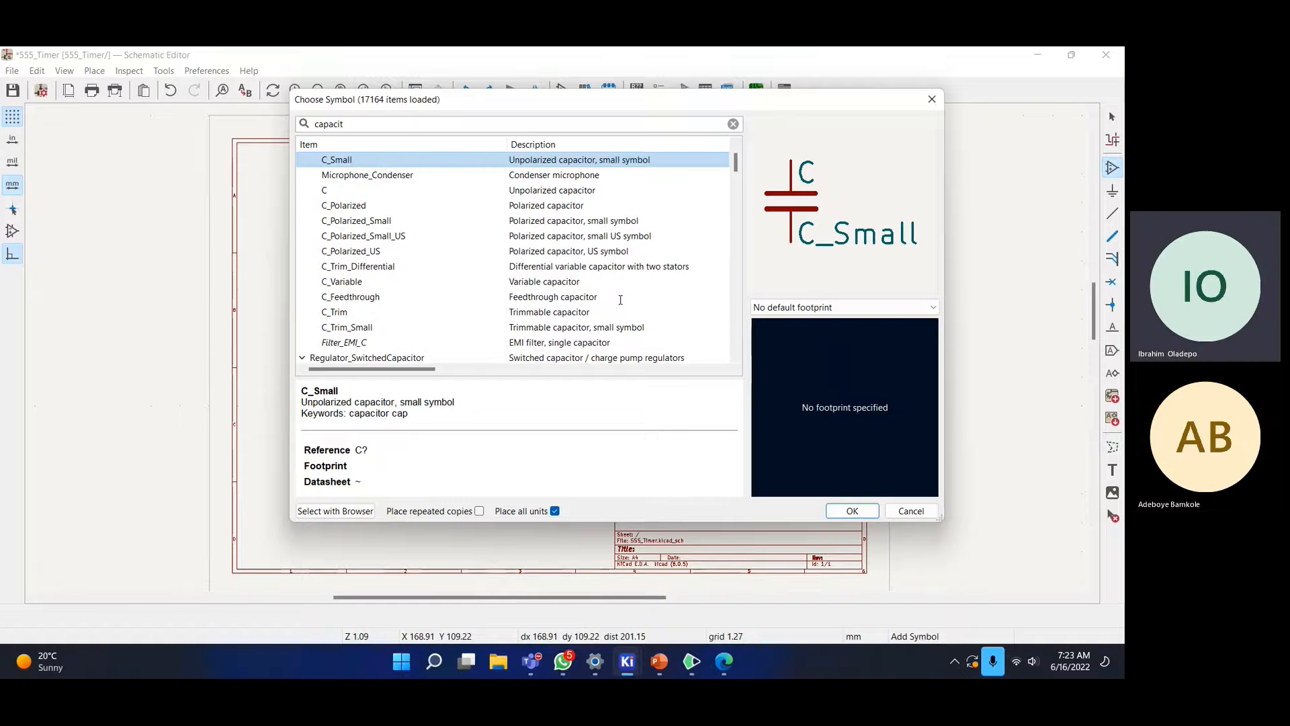
scroll(372, 266, "up", 1)
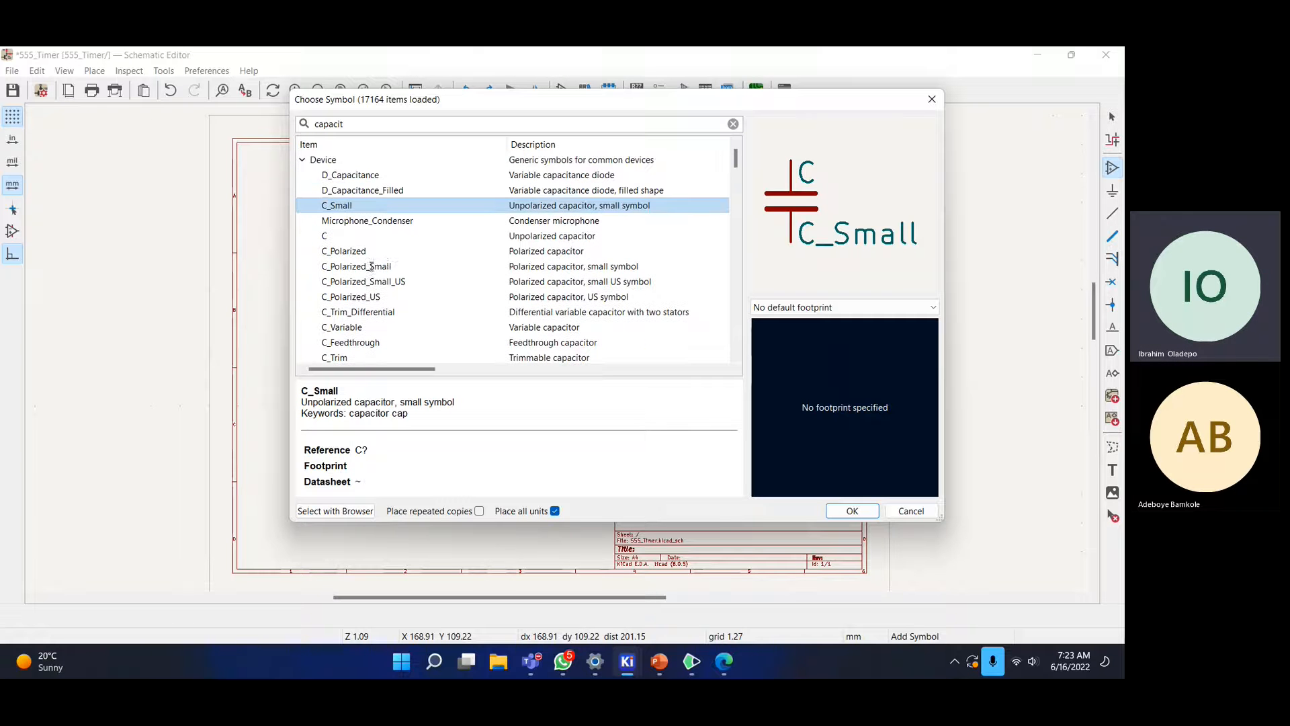
left_click(371, 267)
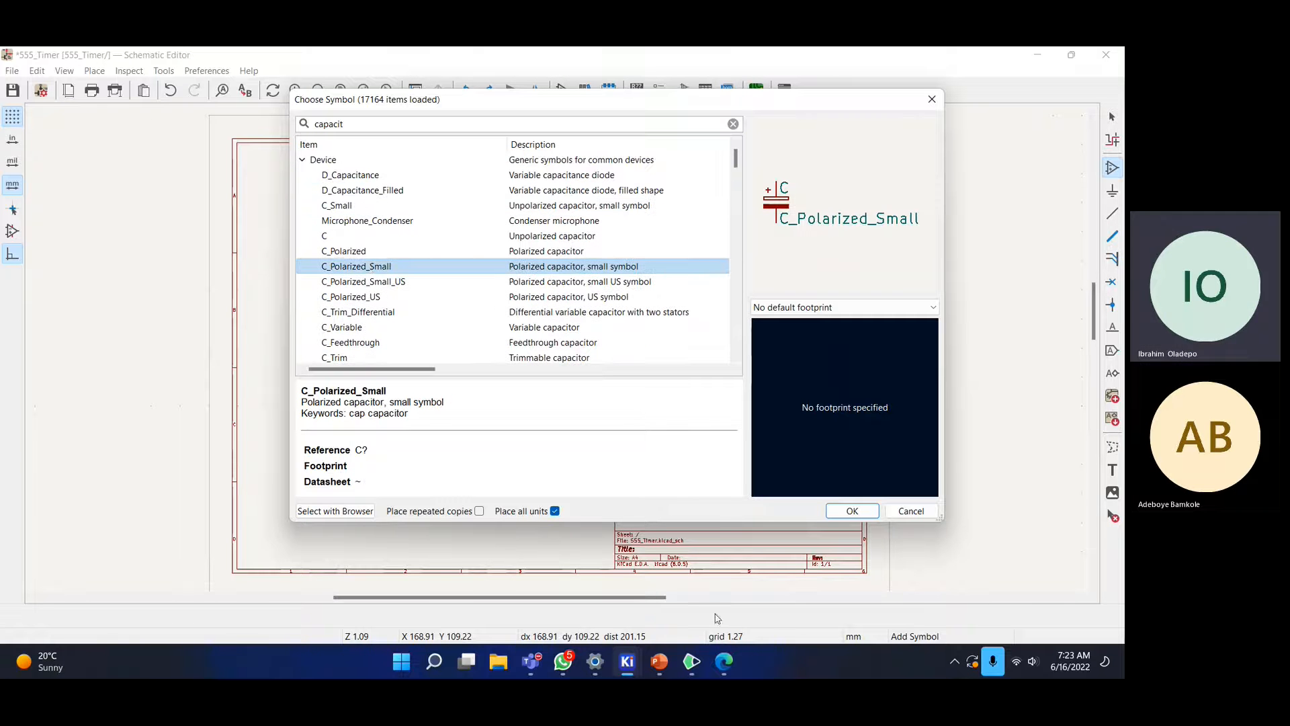
left_click(723, 662)
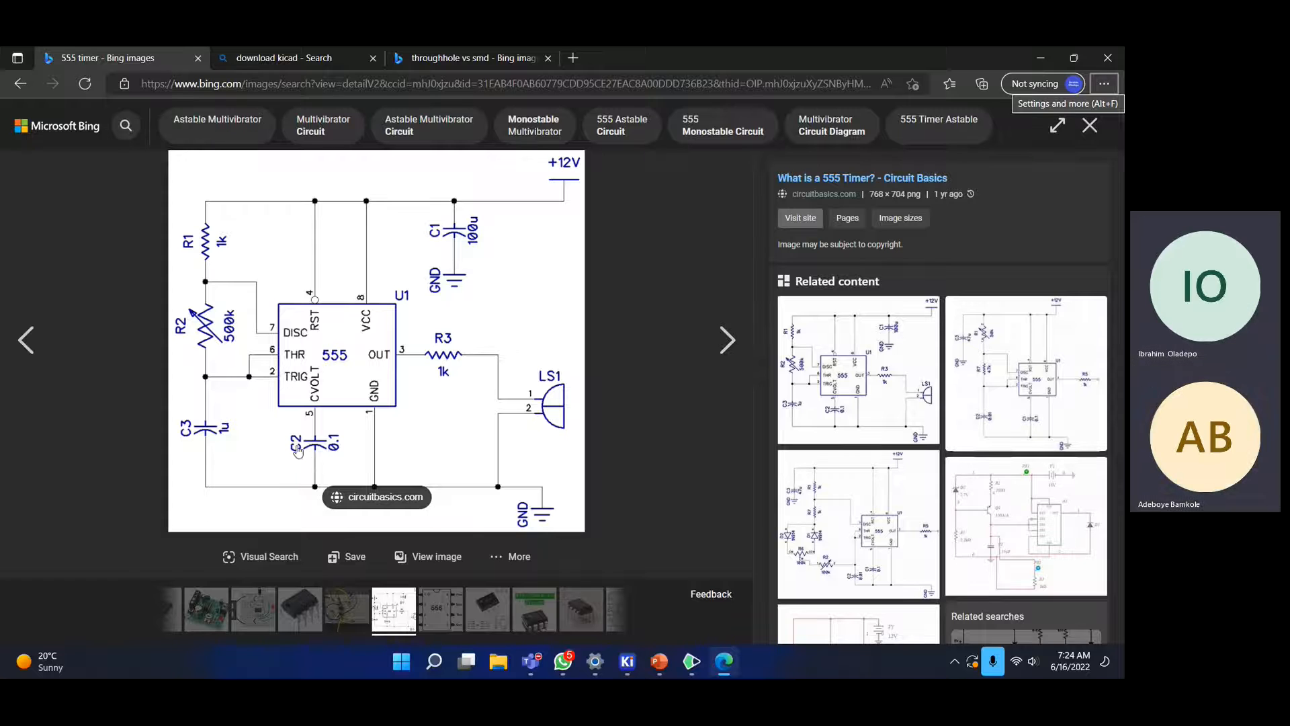
- On the whiteboard, sketch an unpolarized capacitor in red and label it Unpolarized
left_click(692, 662)
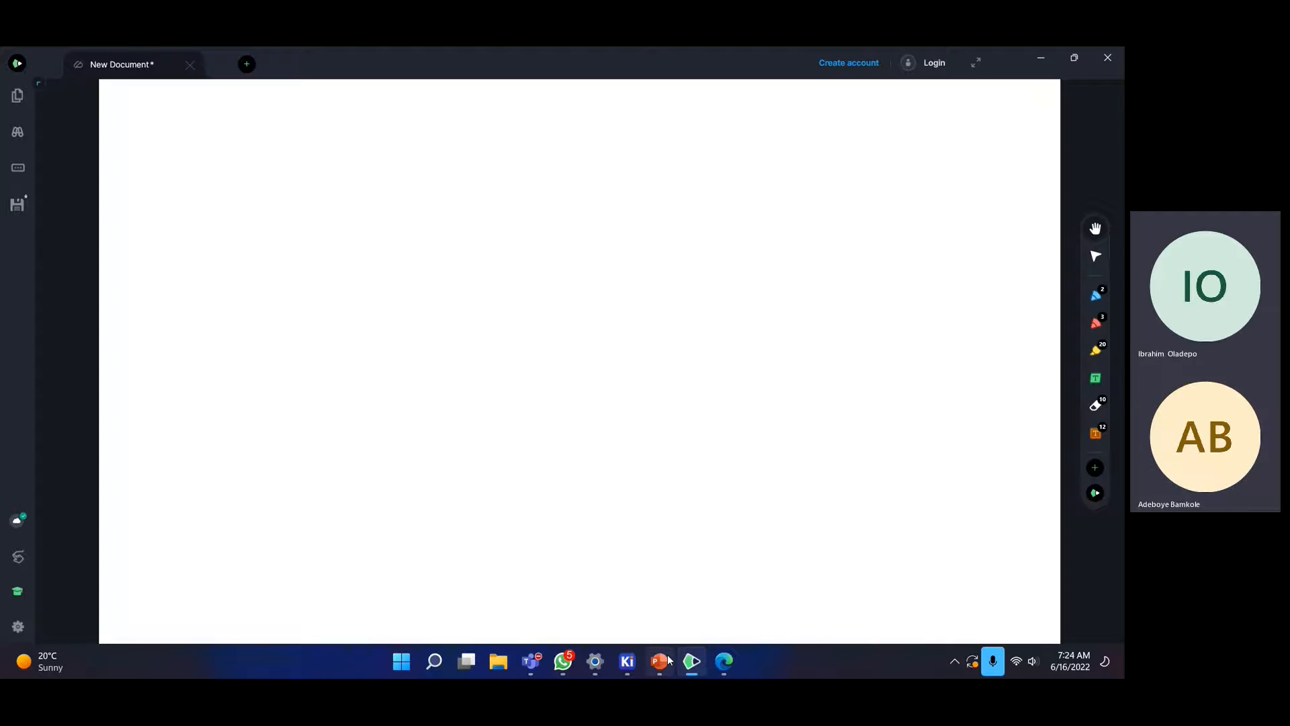
mouse_move(676, 646)
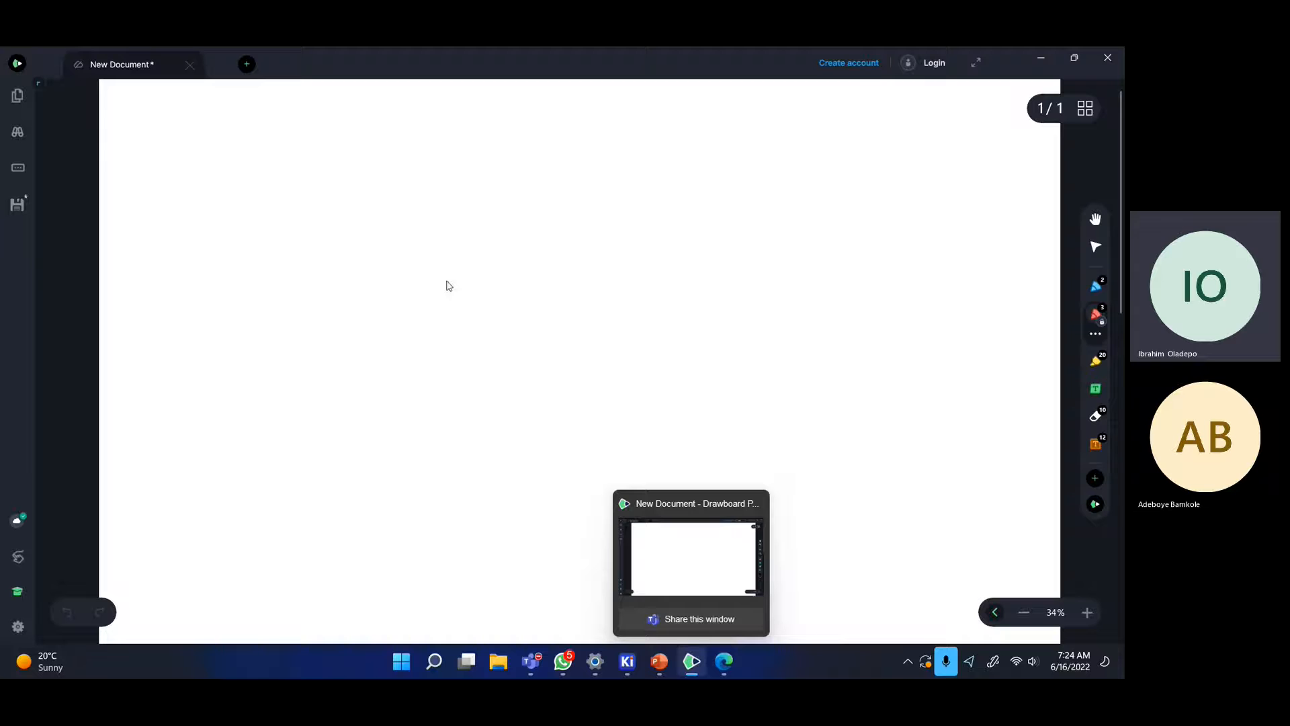
mouse_move(431, 201)
left_mouse_down()
mouse_move(471, 269)
mouse_move(481, 236)
left_mouse_up()
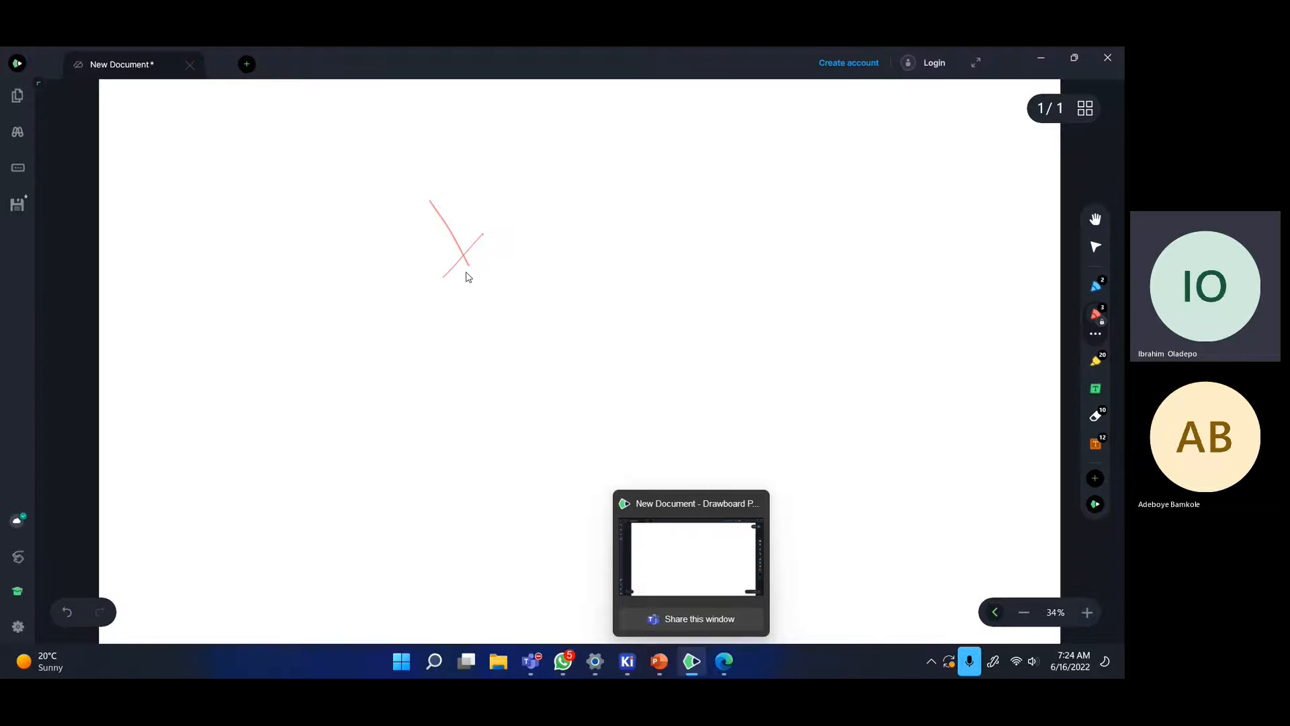
key("ctrl+z")
mouse_move(452, 279)
left_mouse_down()
mouse_move(484, 250)
mouse_move(504, 308)
mouse_move(531, 335)
left_mouse_up()
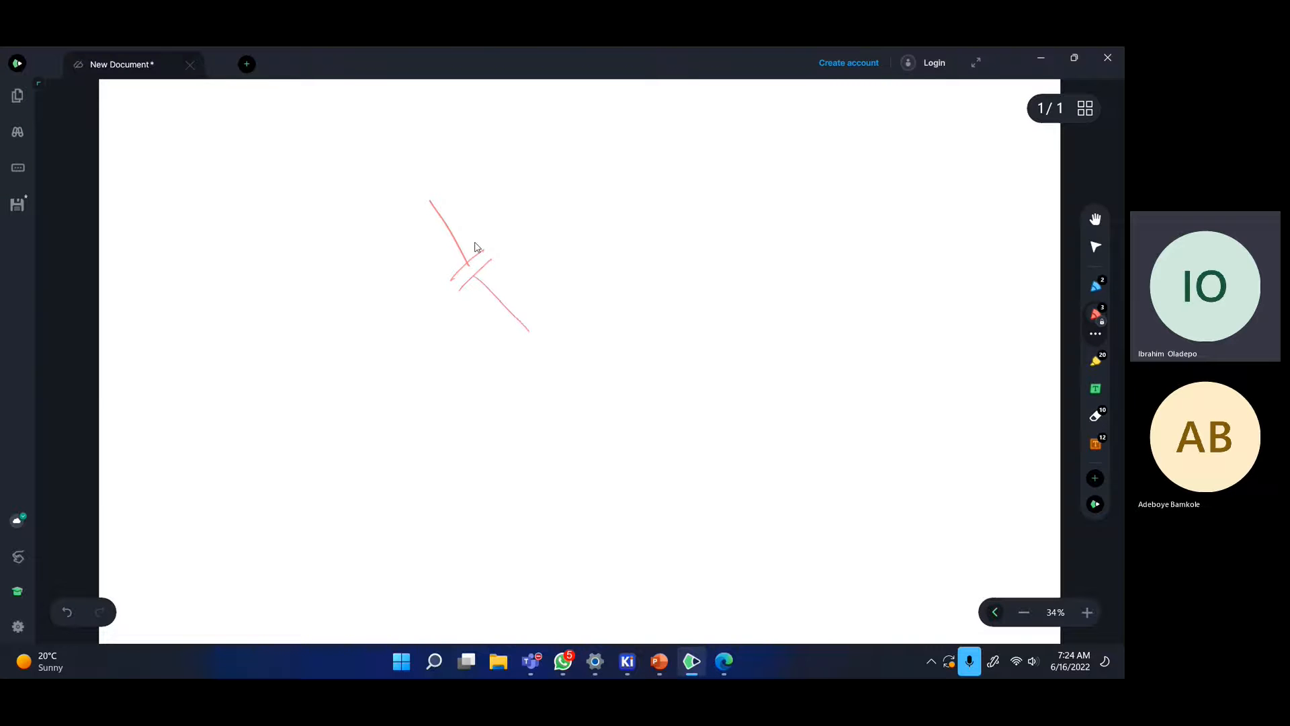
left_click_drag(479, 228, 547, 212)
- Sketch a polarized capacitor labelled Polarized, then switch back toward the KiCad windows
mouse_move(583, 148)
left_mouse_down()
mouse_move(626, 197)
mouse_move(657, 181)
mouse_move(651, 215)
mouse_move(678, 250)
left_mouse_up()
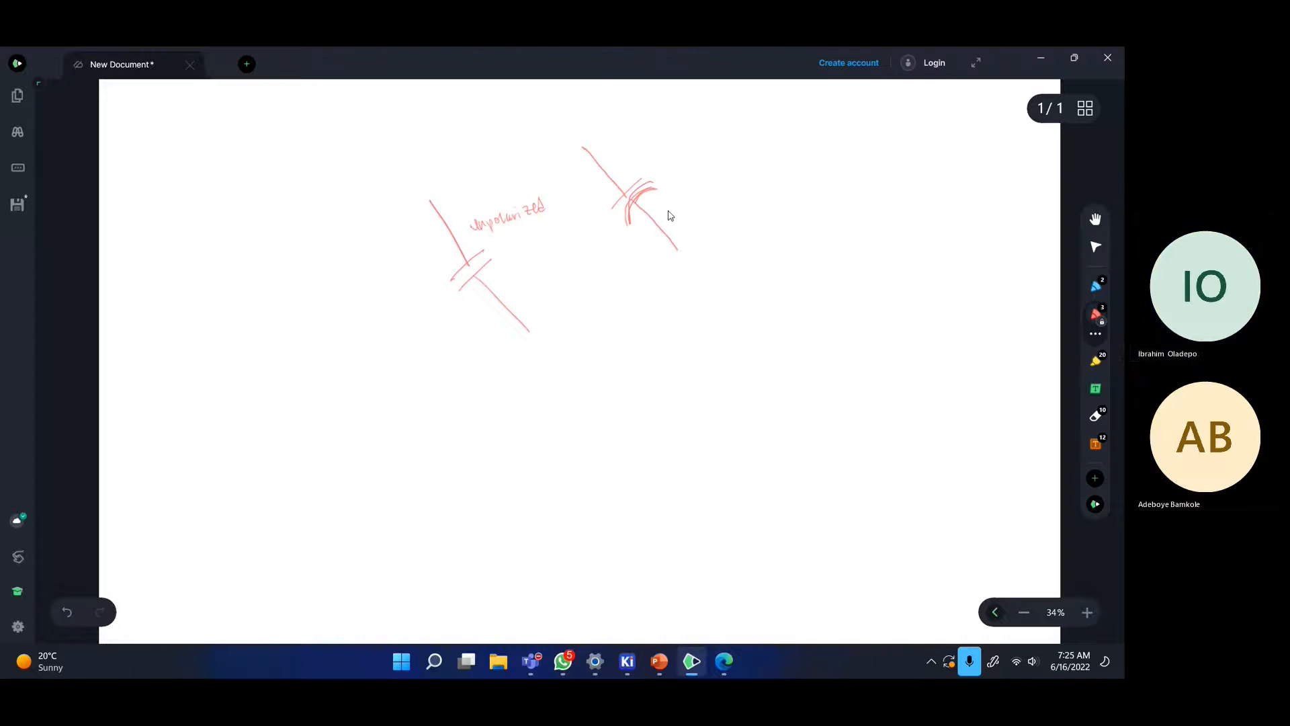
mouse_move(649, 173)
left_mouse_down()
mouse_move(648, 161)
mouse_move(714, 156)
left_mouse_up()
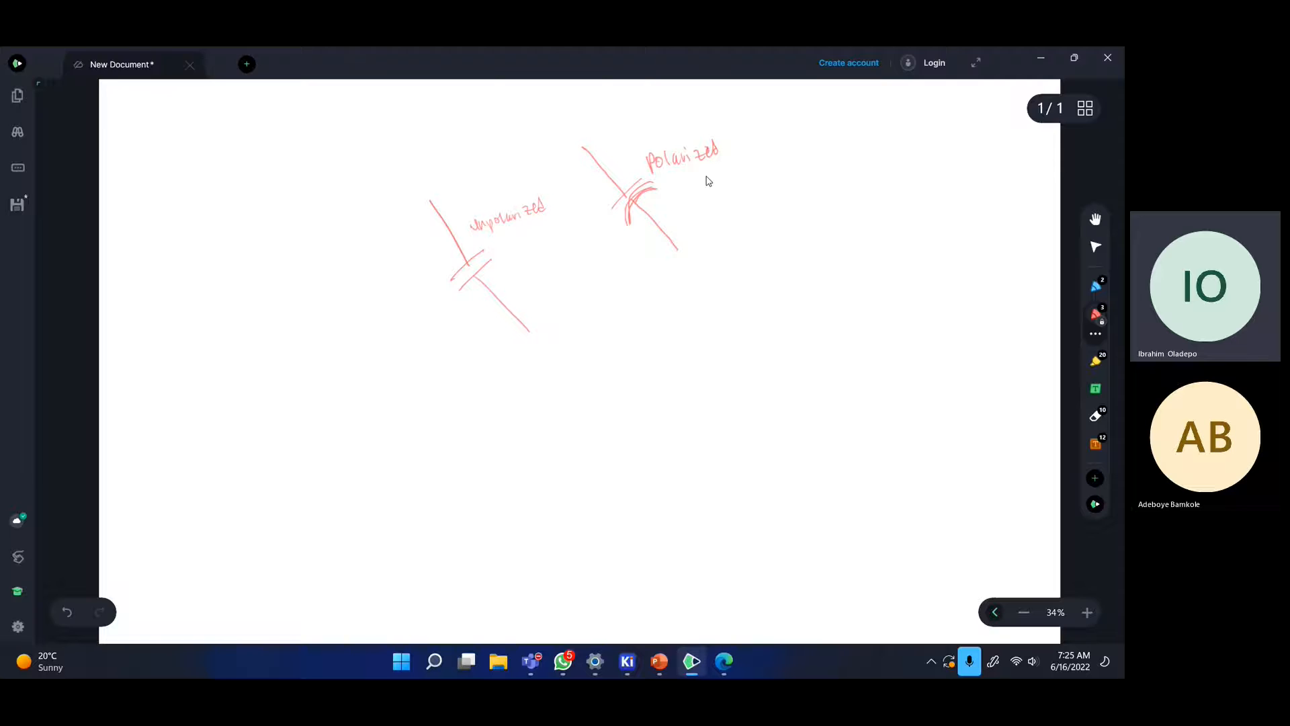
left_click(1075, 58)
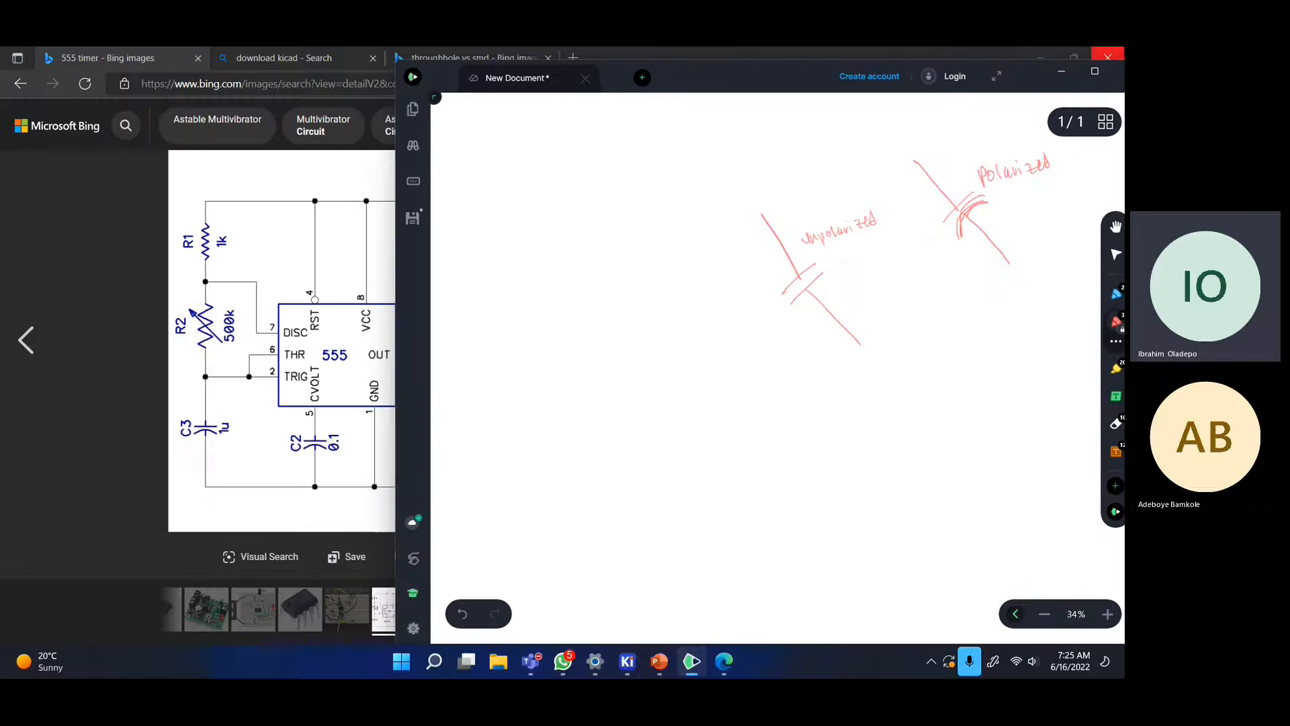
double_click(742, 68)
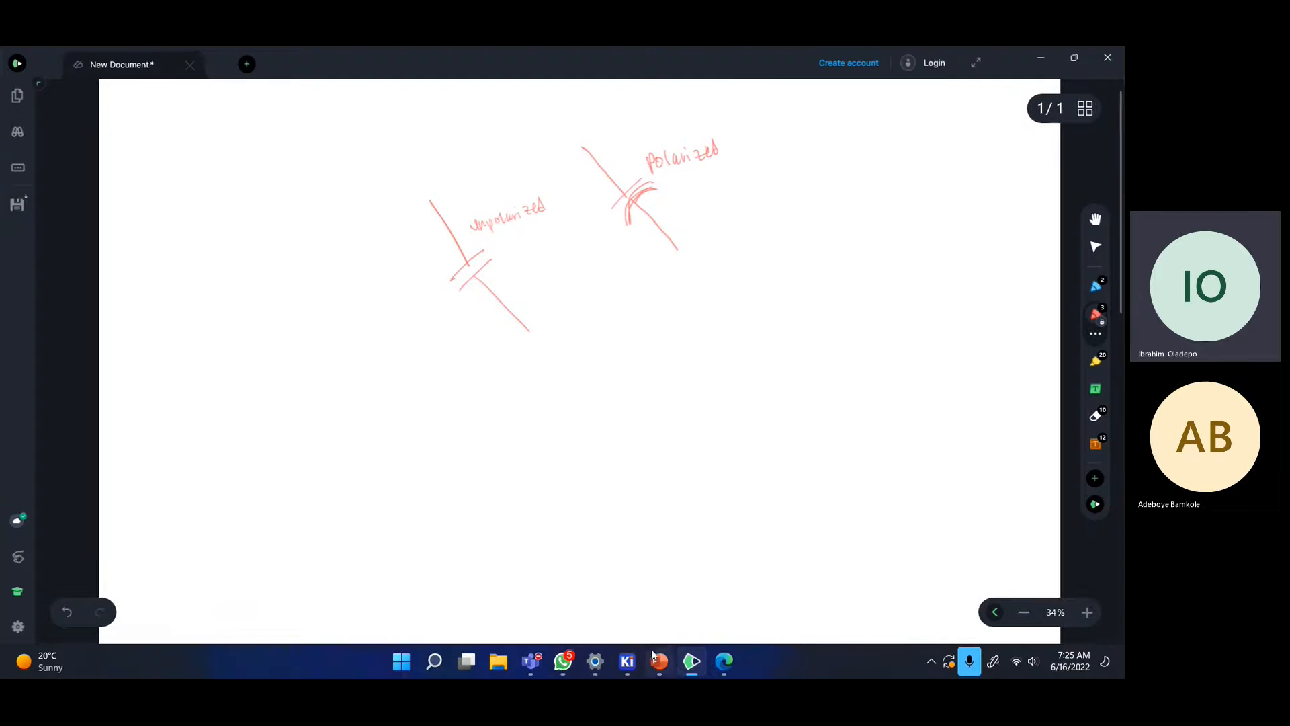
left_click(1041, 58)
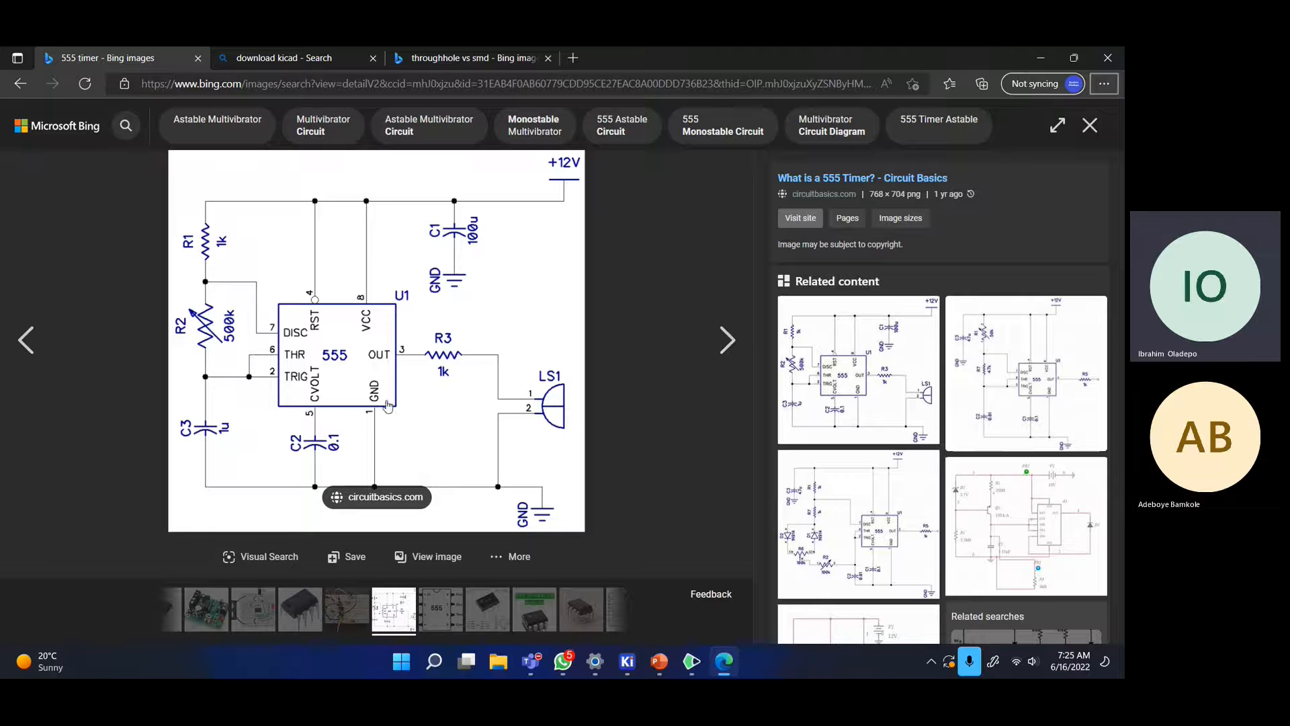
key("alt+Tab")
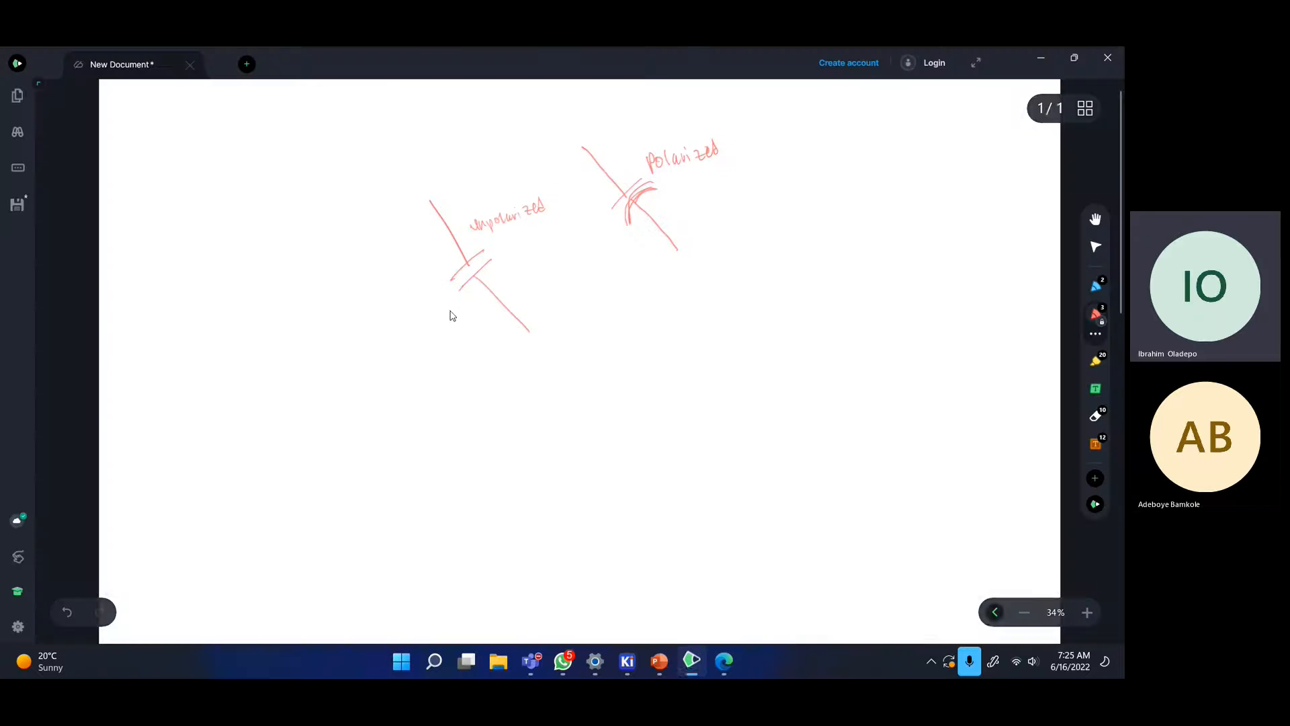
left_click(595, 661)
- Place the chosen C_Polarized_Small capacitor just left of the LM555xN timer
mouse_move(632, 646)
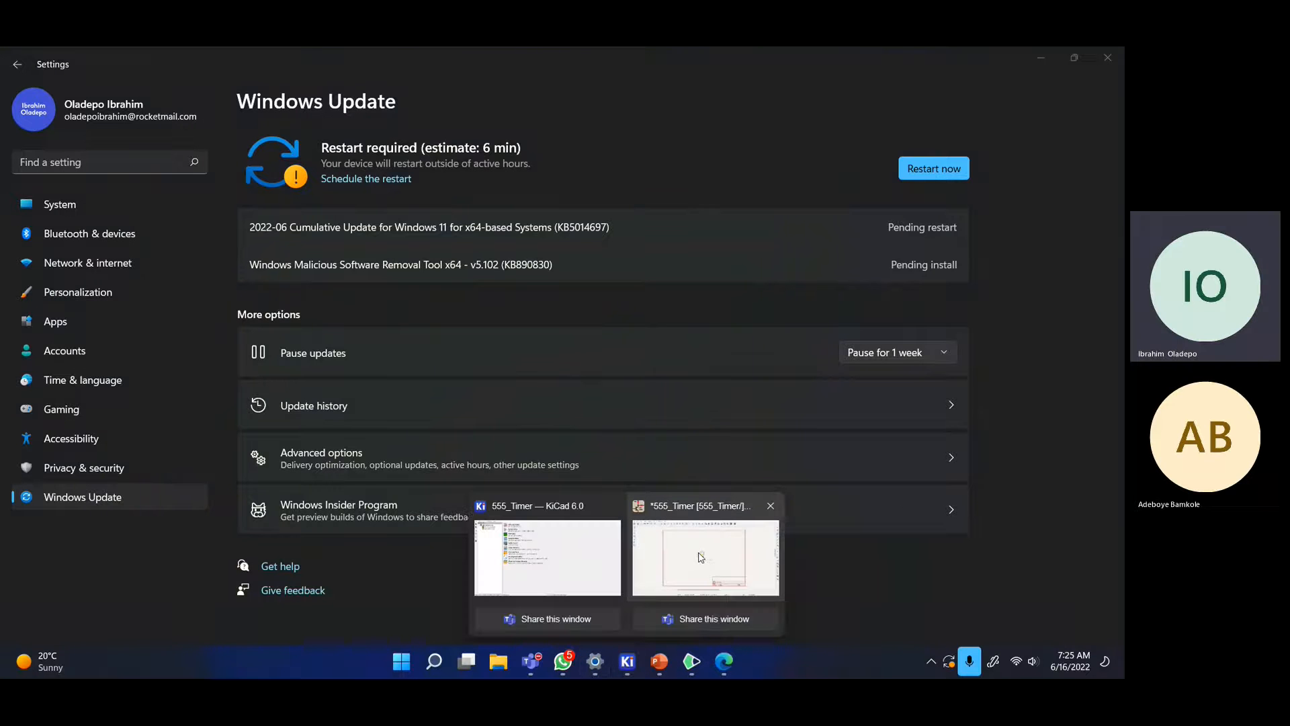
left_click(700, 561)
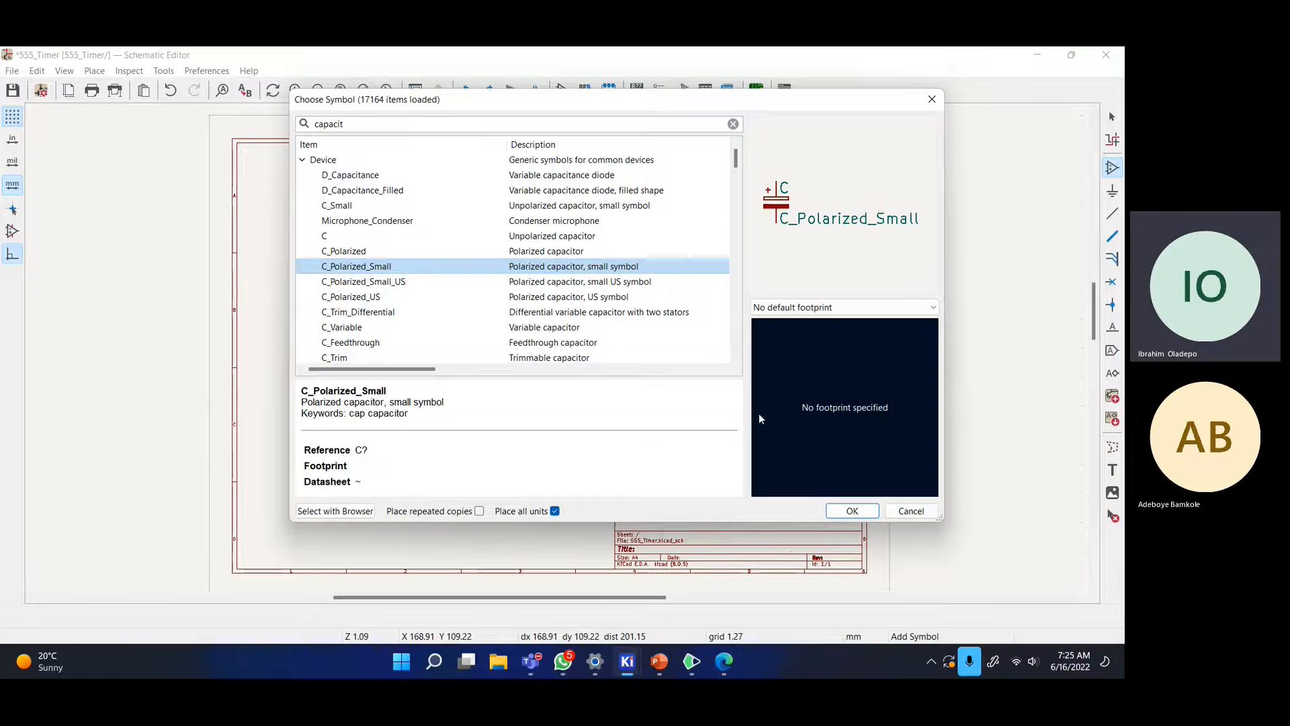
left_click(850, 511)
scroll(461, 306, "up", 4)
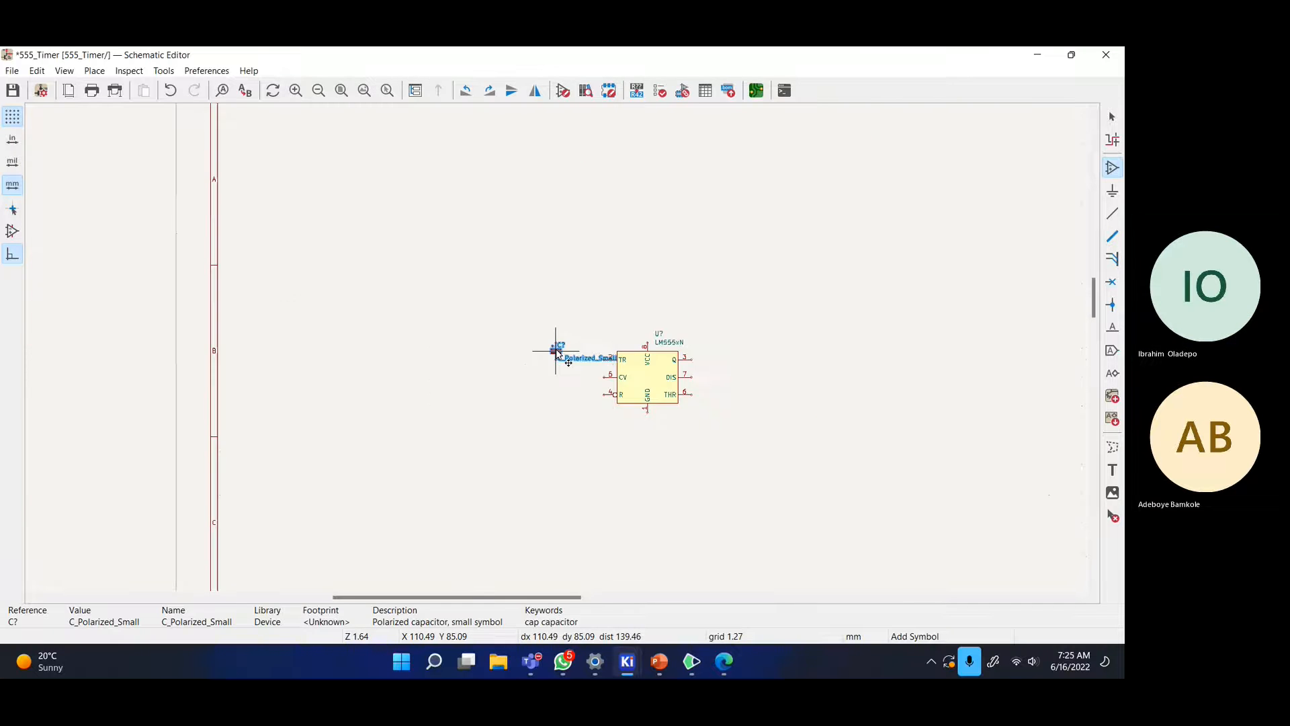
scroll(815, 411, "down", 2)
scroll(269, 274, "up", 4)
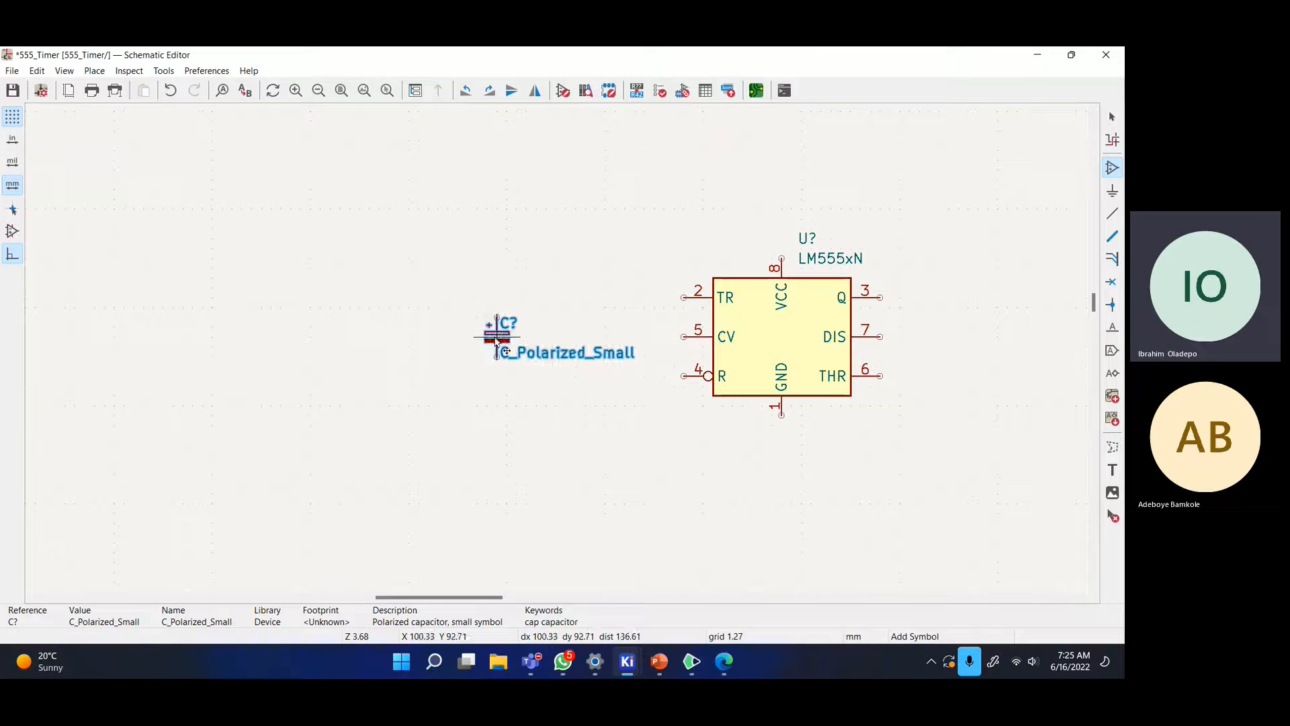
left_click(513, 346)
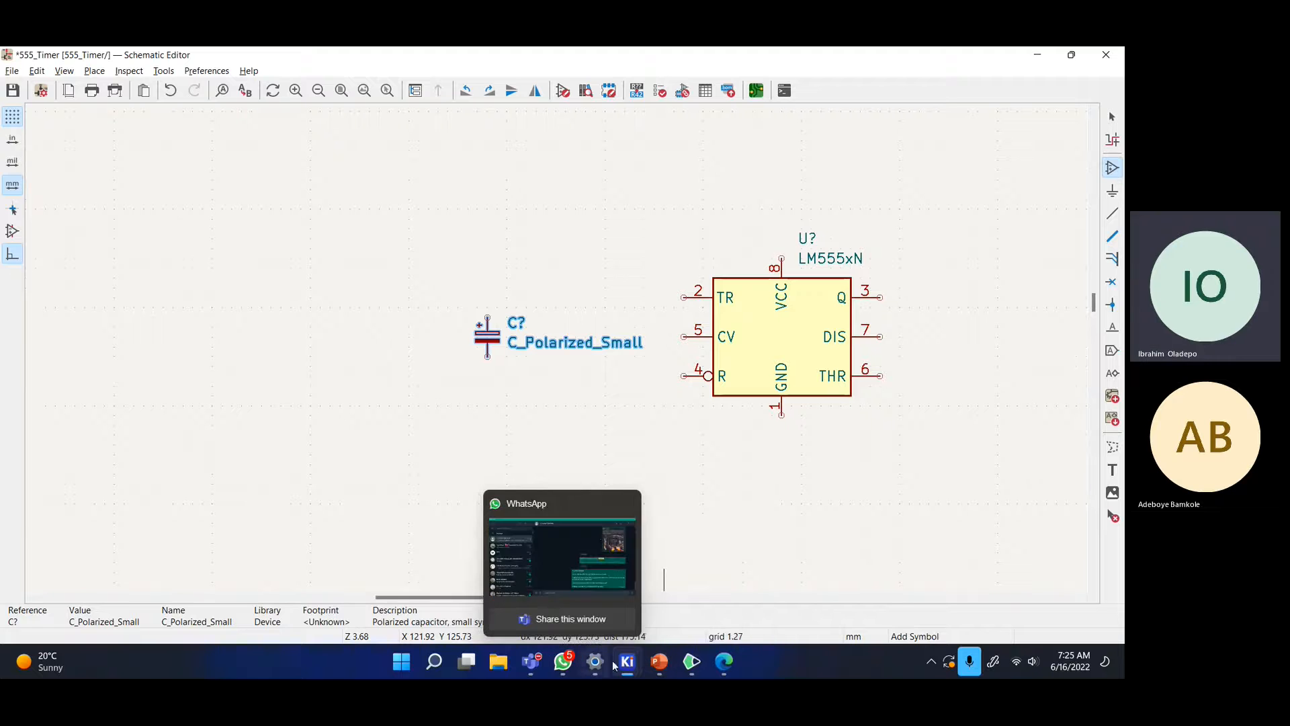
left_click(724, 666)
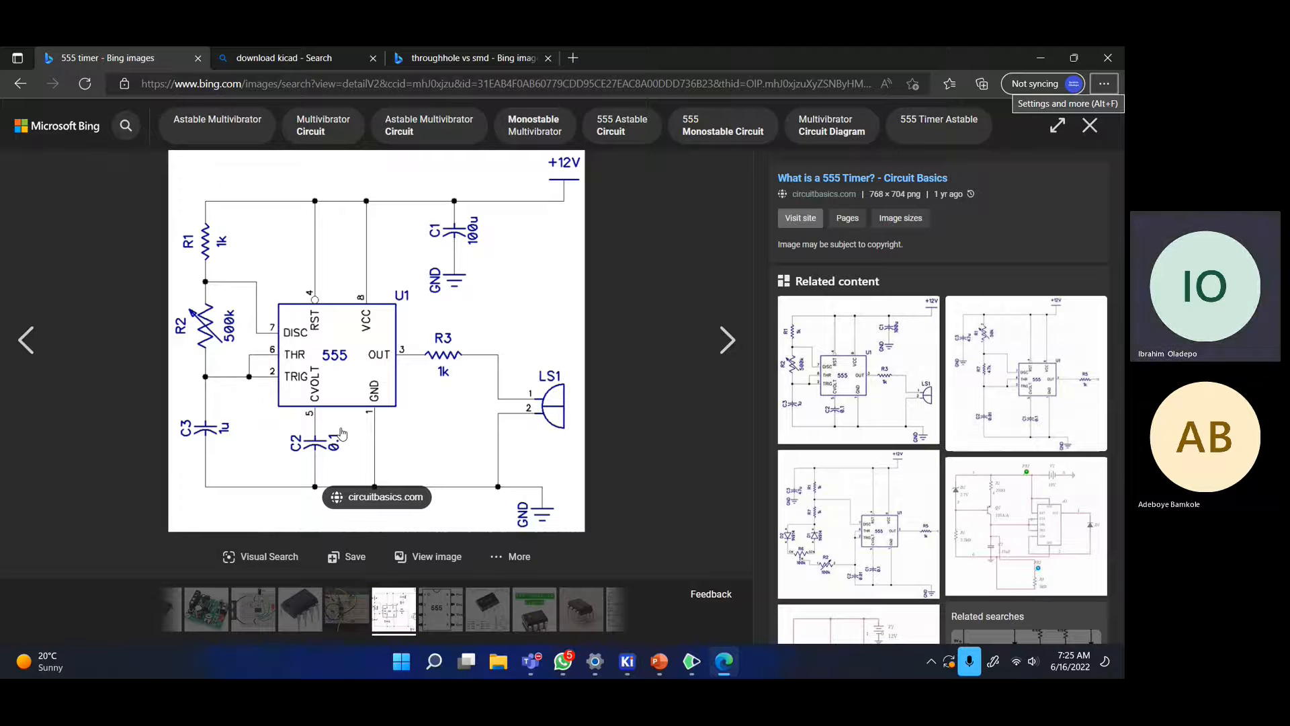
key("alt+Tab")
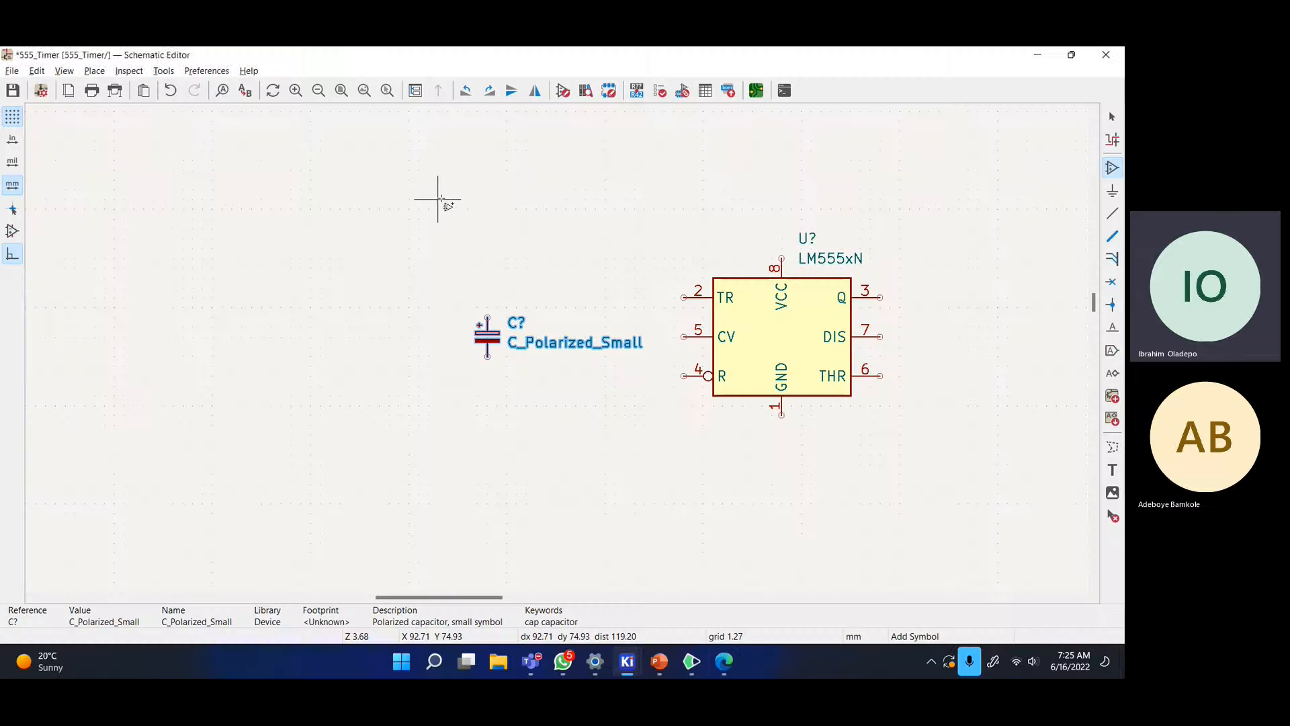
- Search symbols for 'resistor' and compare the small resistor variants, settling on R_Small_US
left_click(438, 200)
type("resistor")
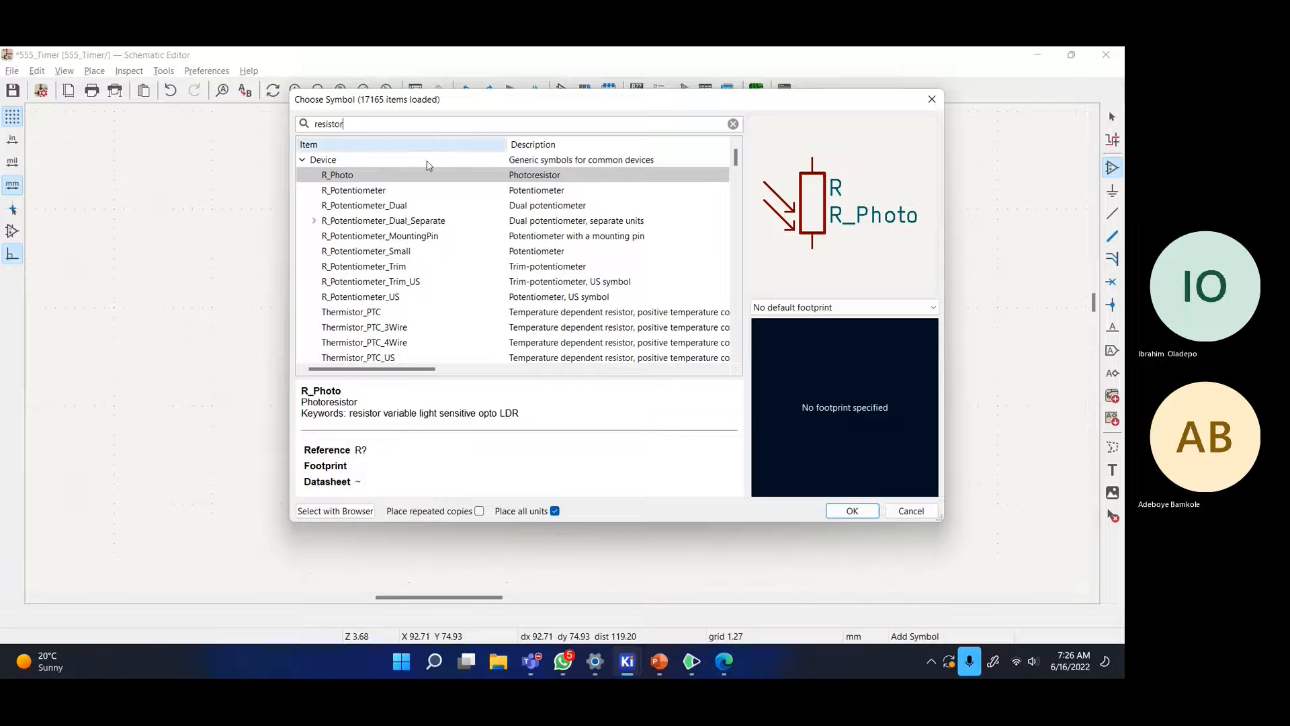
left_click(404, 192)
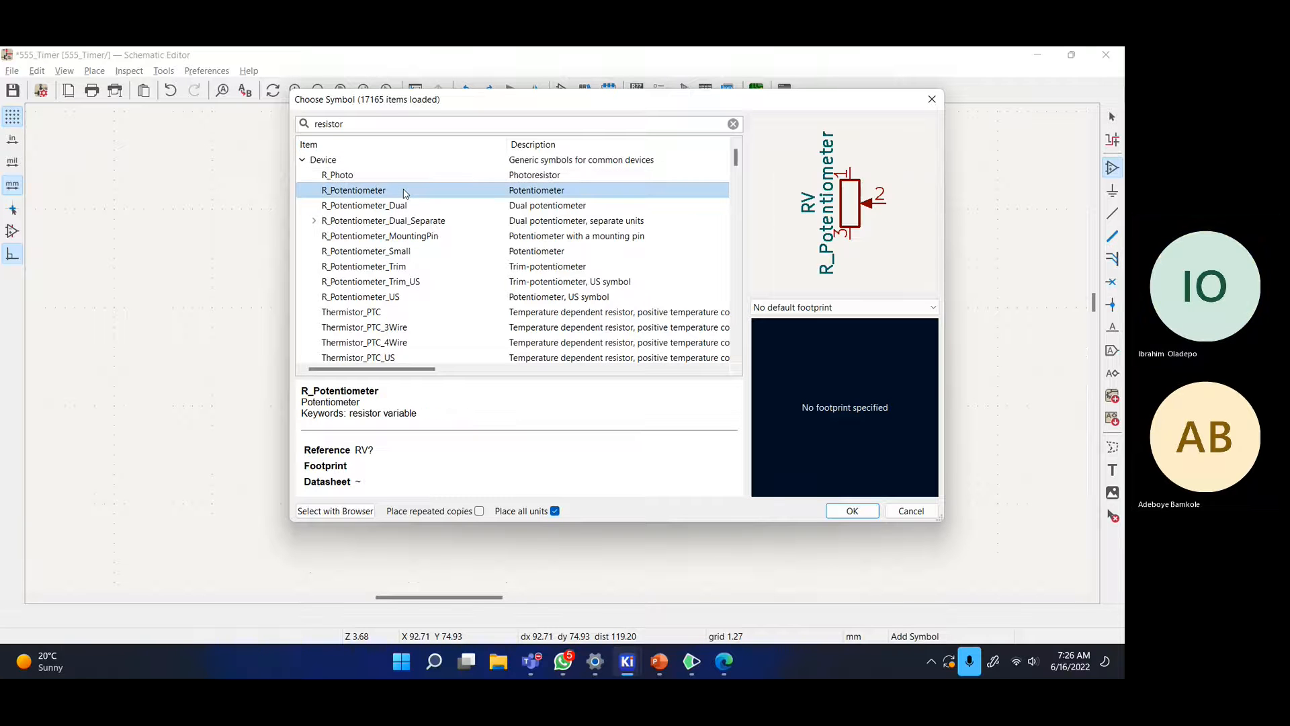
left_click(386, 175)
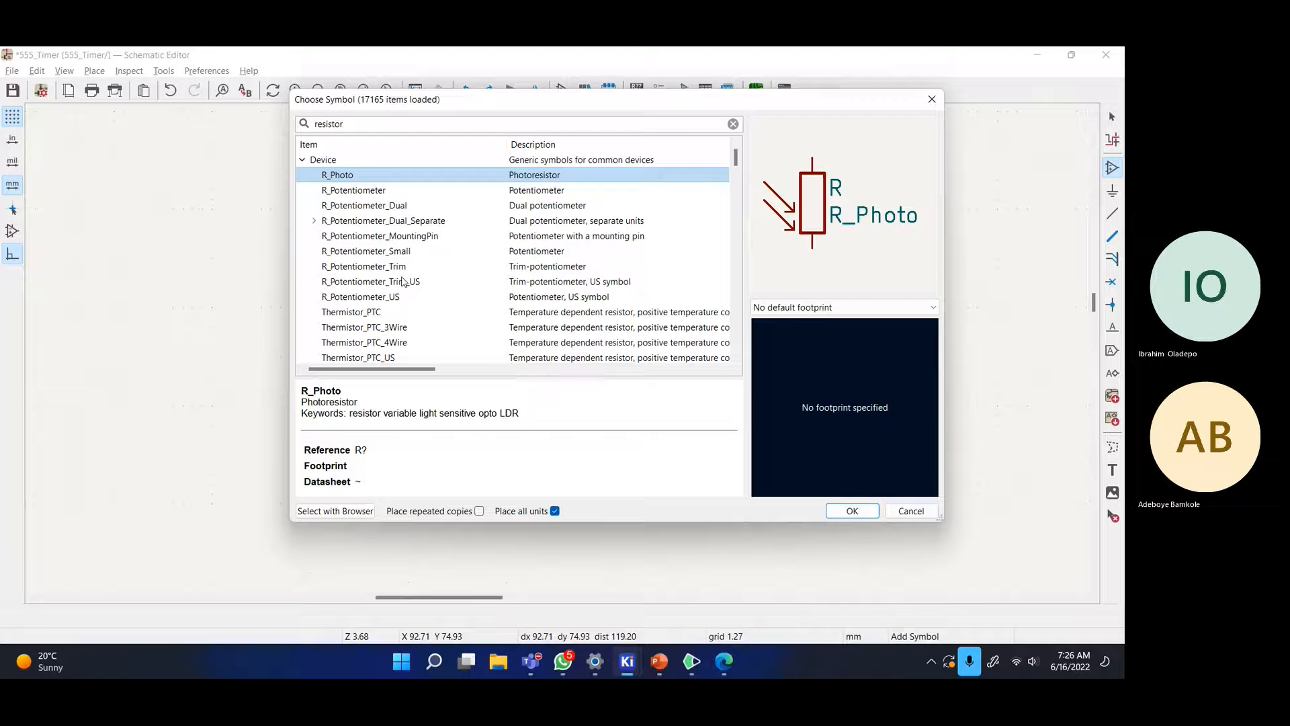
scroll(404, 282, "down", 2)
left_click(358, 283)
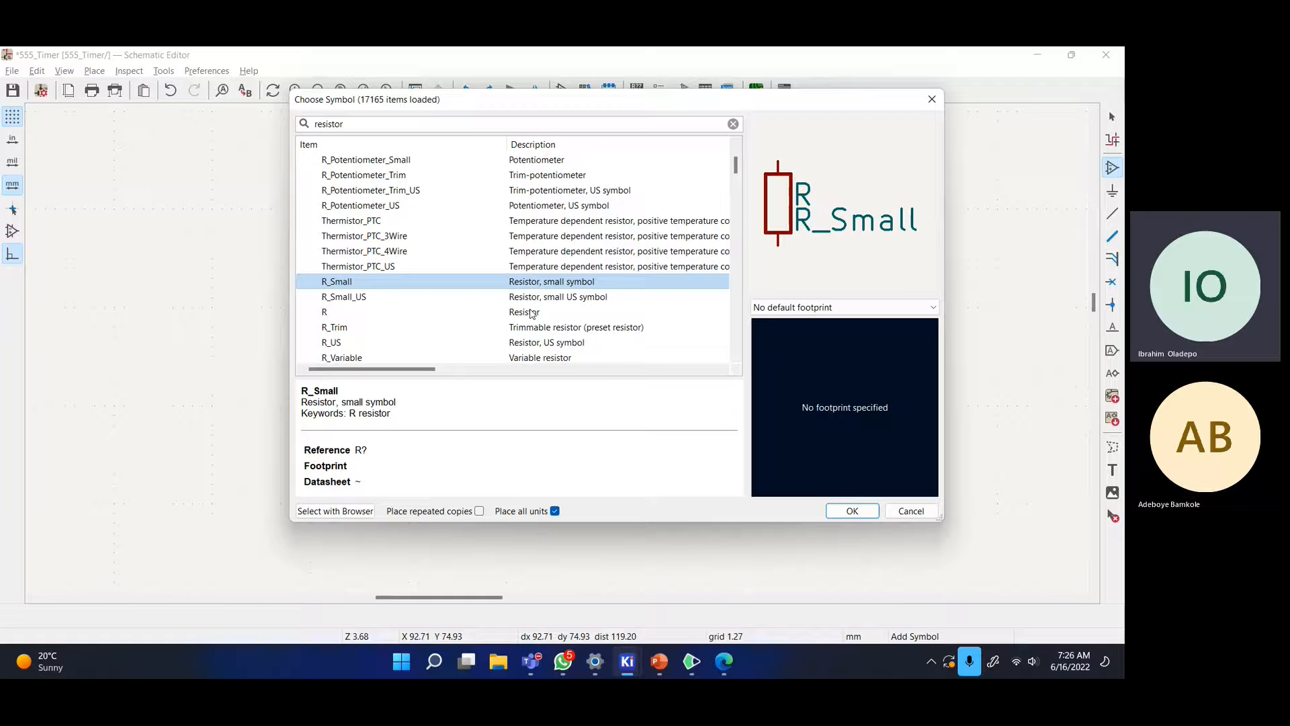
left_click(382, 296)
left_click(368, 285)
left_click(368, 302)
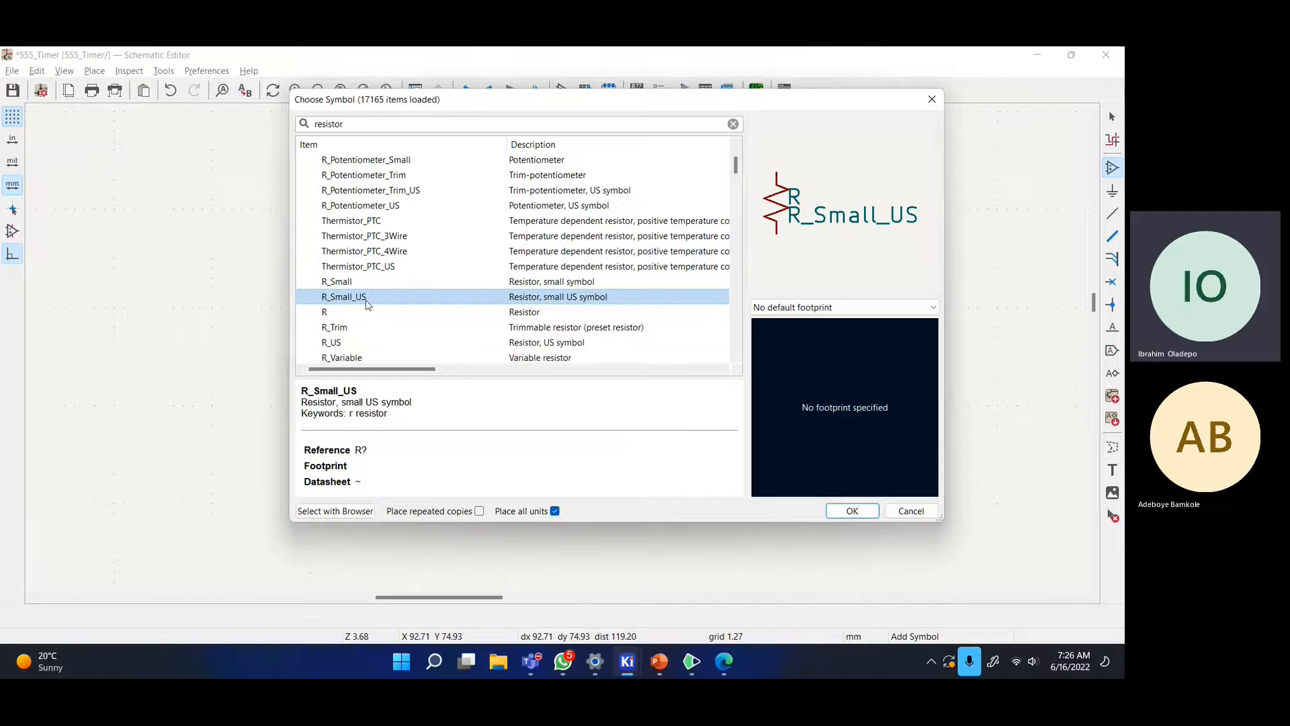
left_click(369, 285)
left_click(370, 297)
- Place the R_Small_US resistor above the polarized capacitor
left_click(869, 514)
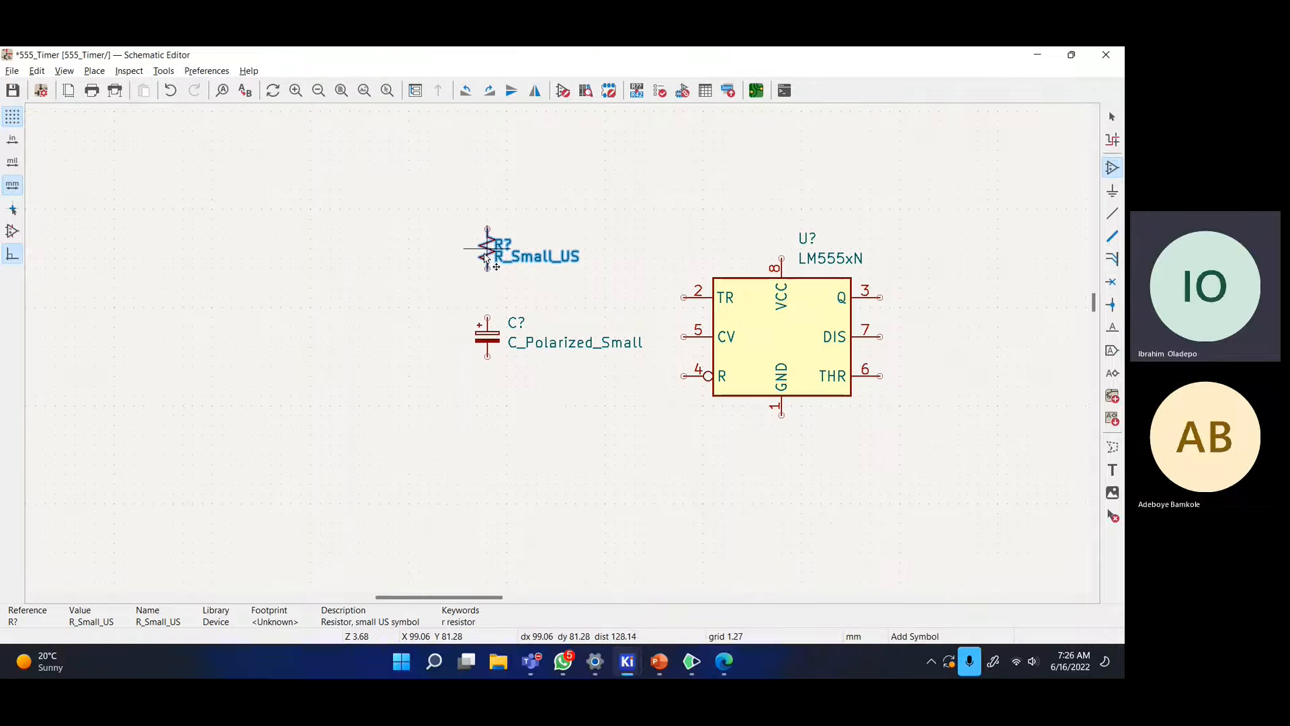
left_click(488, 259)
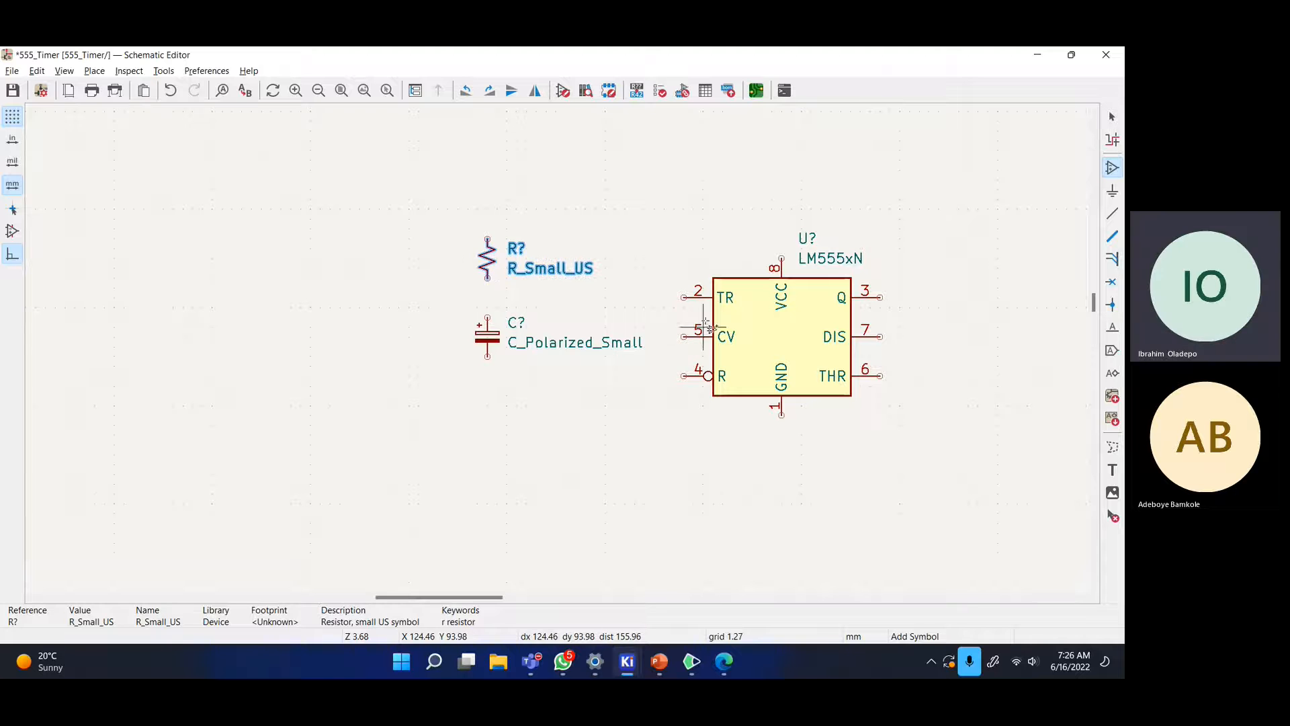
key("alt+Tab")
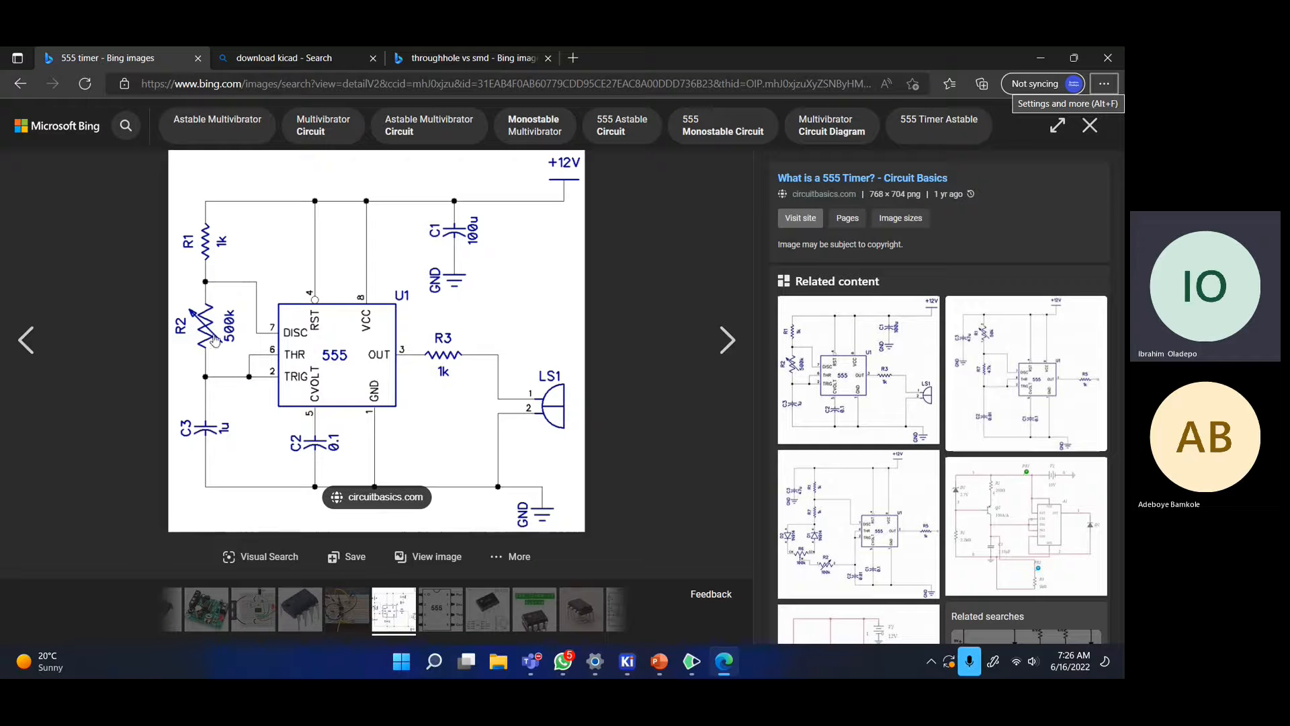
key("alt+Tab")
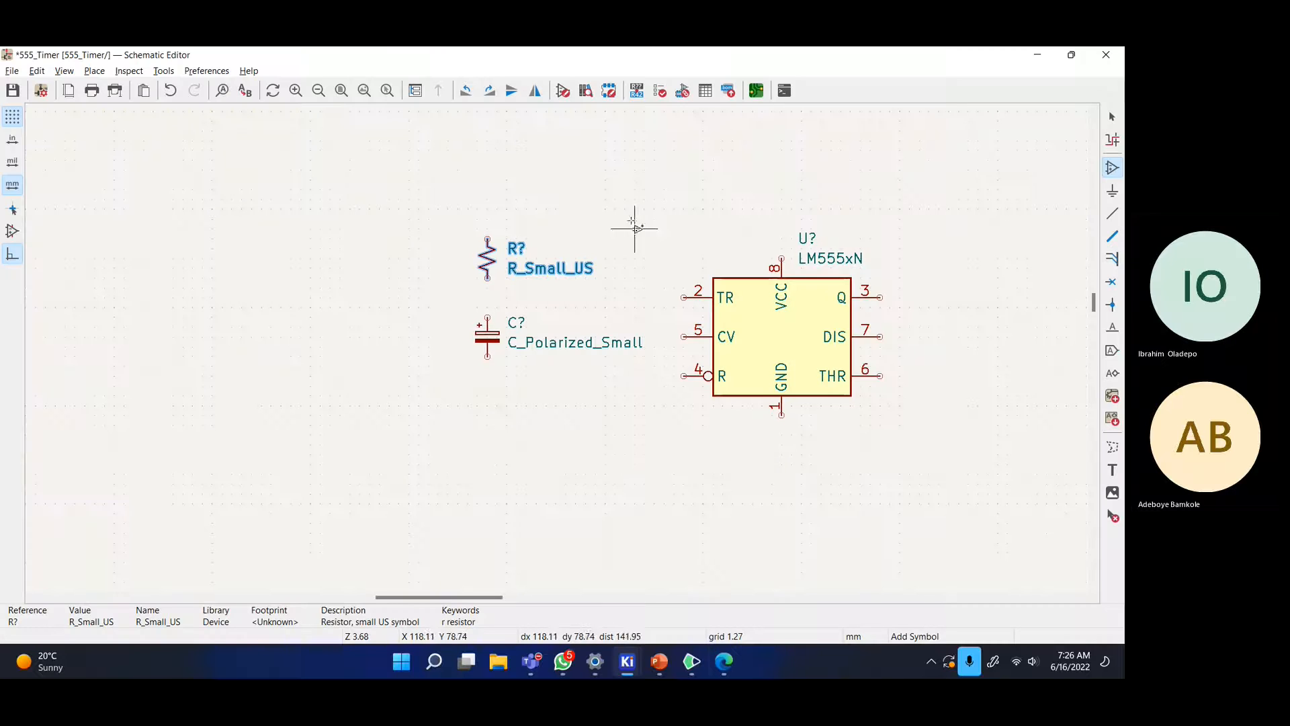
- Search symbols for 'resistor' and browse the dual and other potentiometer variants
left_click(565, 180)
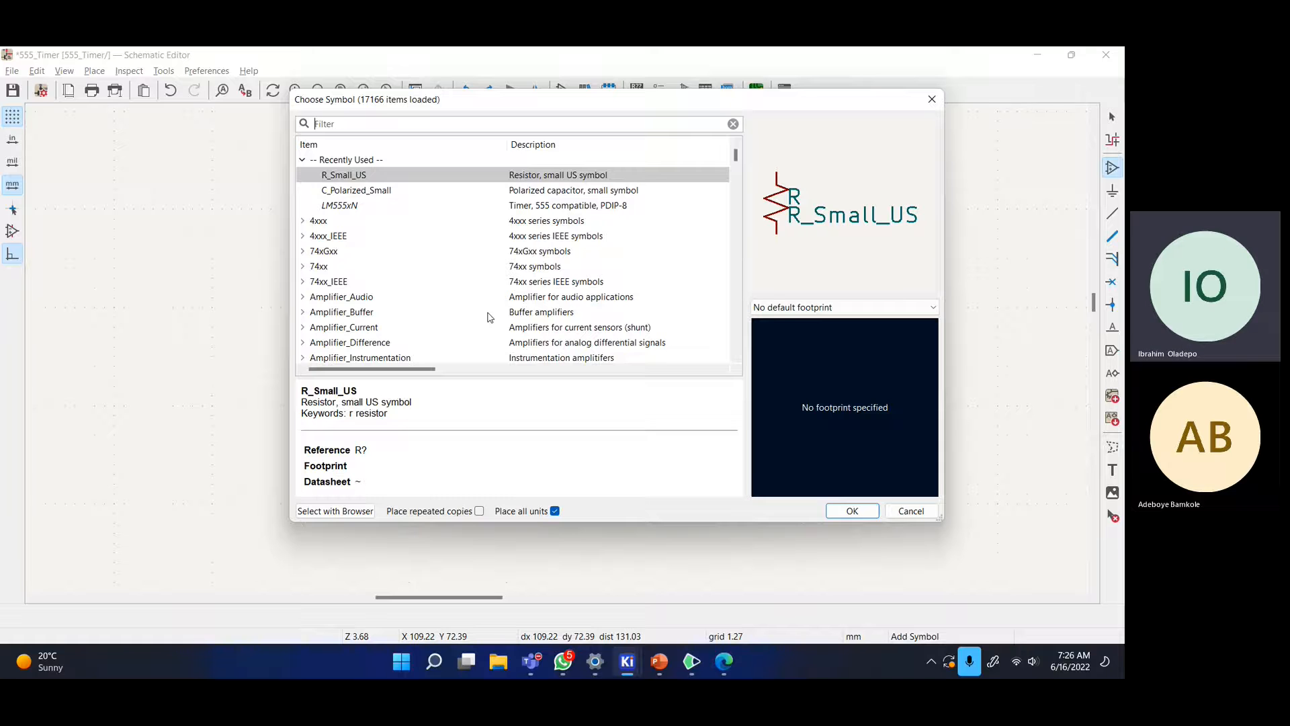
scroll(474, 308, "down", 2)
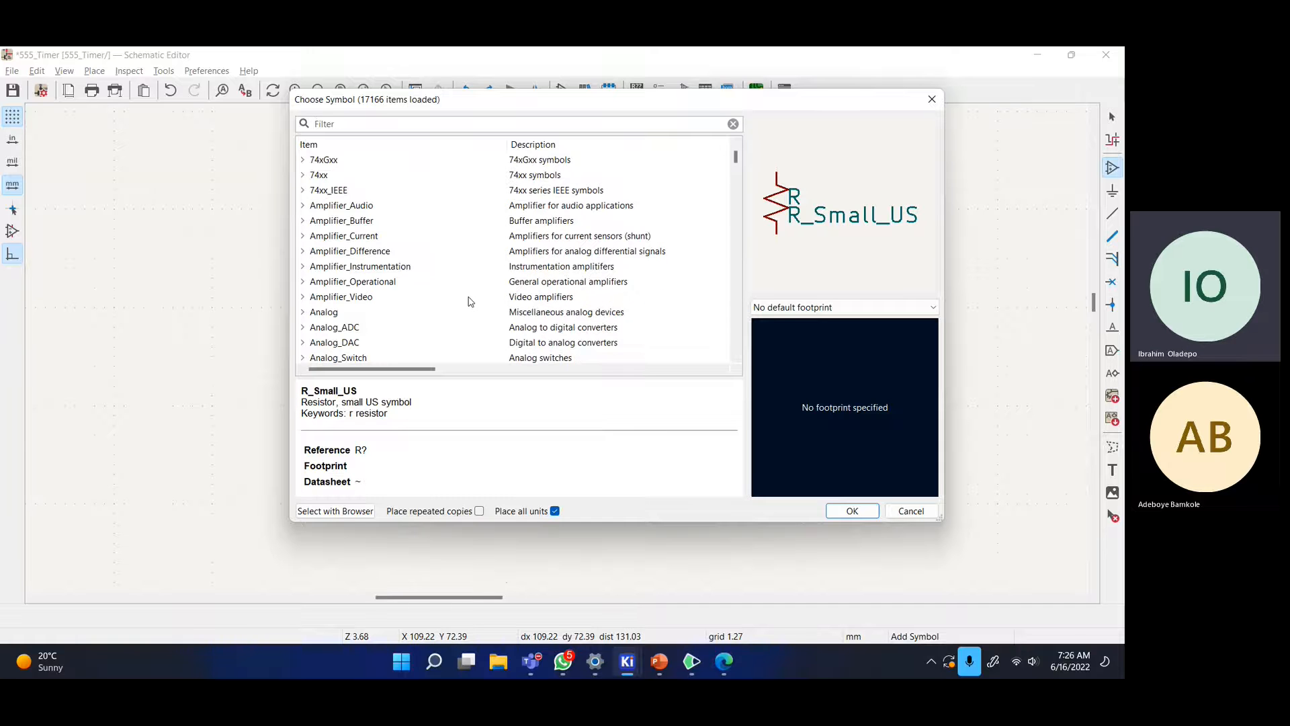
scroll(470, 301, "up", 2)
left_click(367, 124)
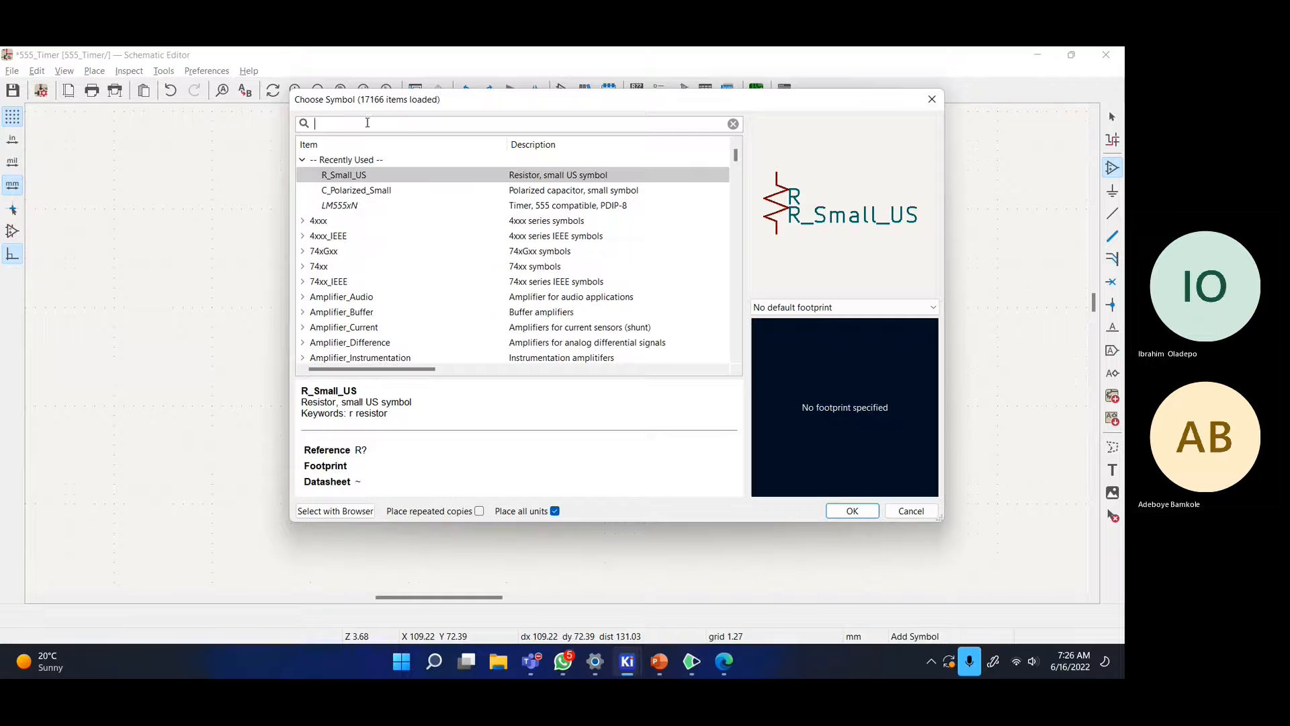
type("resistor")
left_click(390, 209)
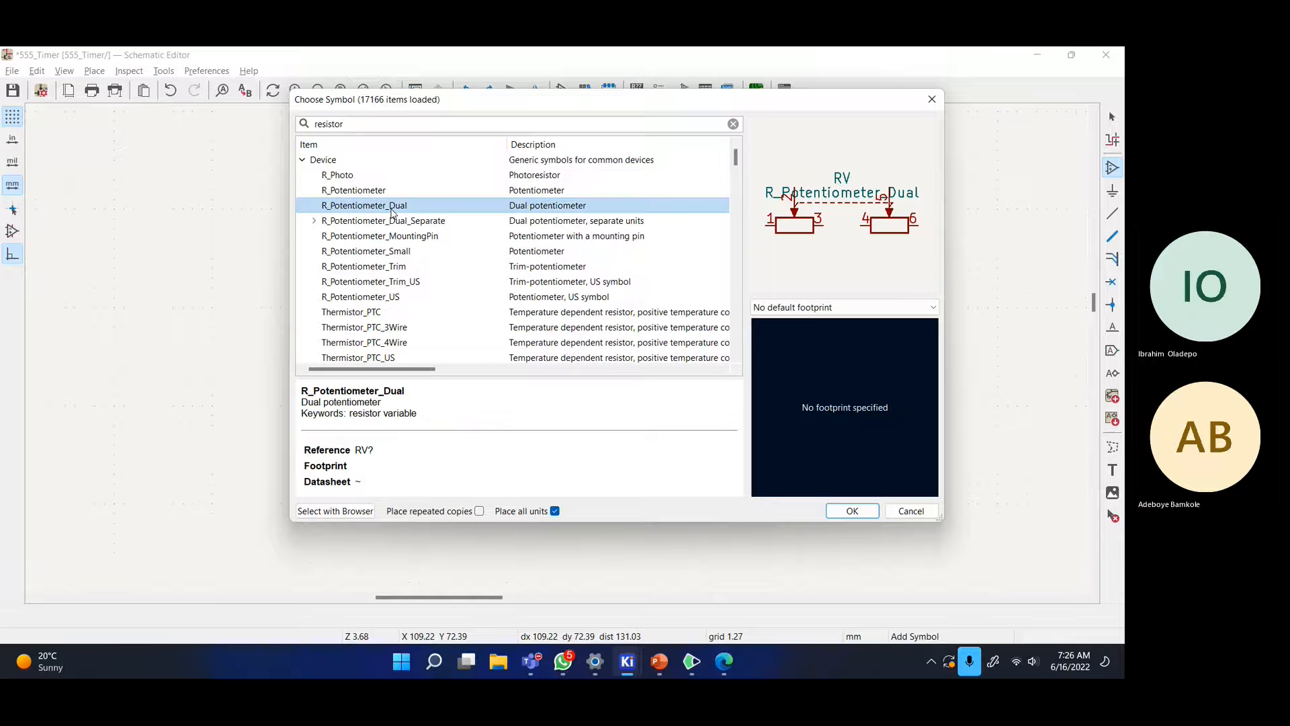
left_click(386, 224)
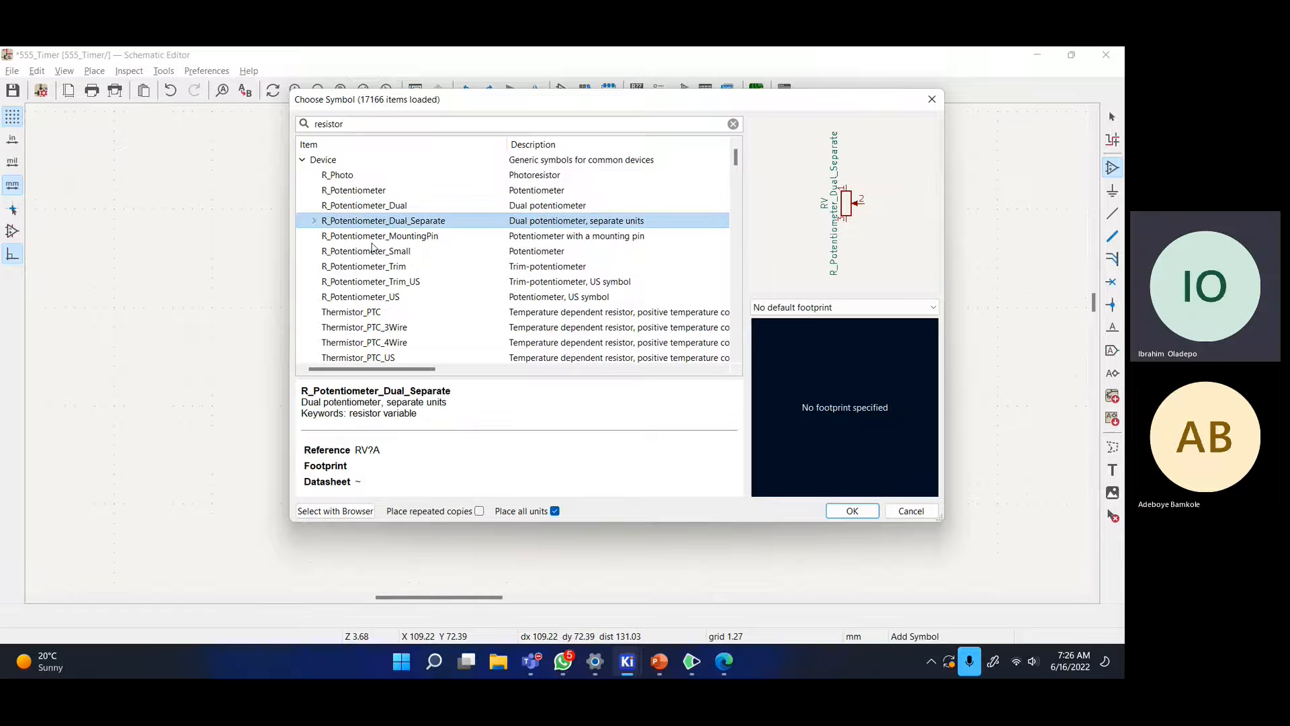
left_click(377, 237)
left_click(369, 252)
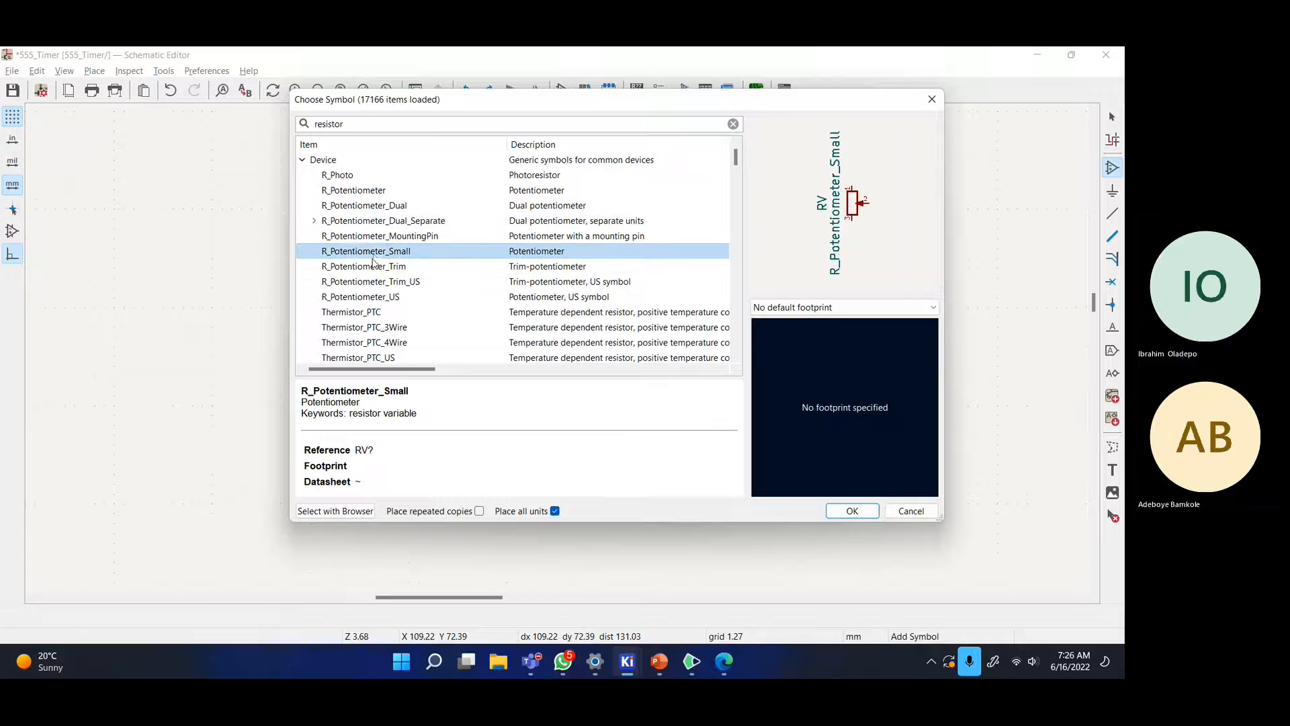
left_click(363, 269)
- Choose R_Potentiometer_US and place it above the resistor
left_click(349, 195)
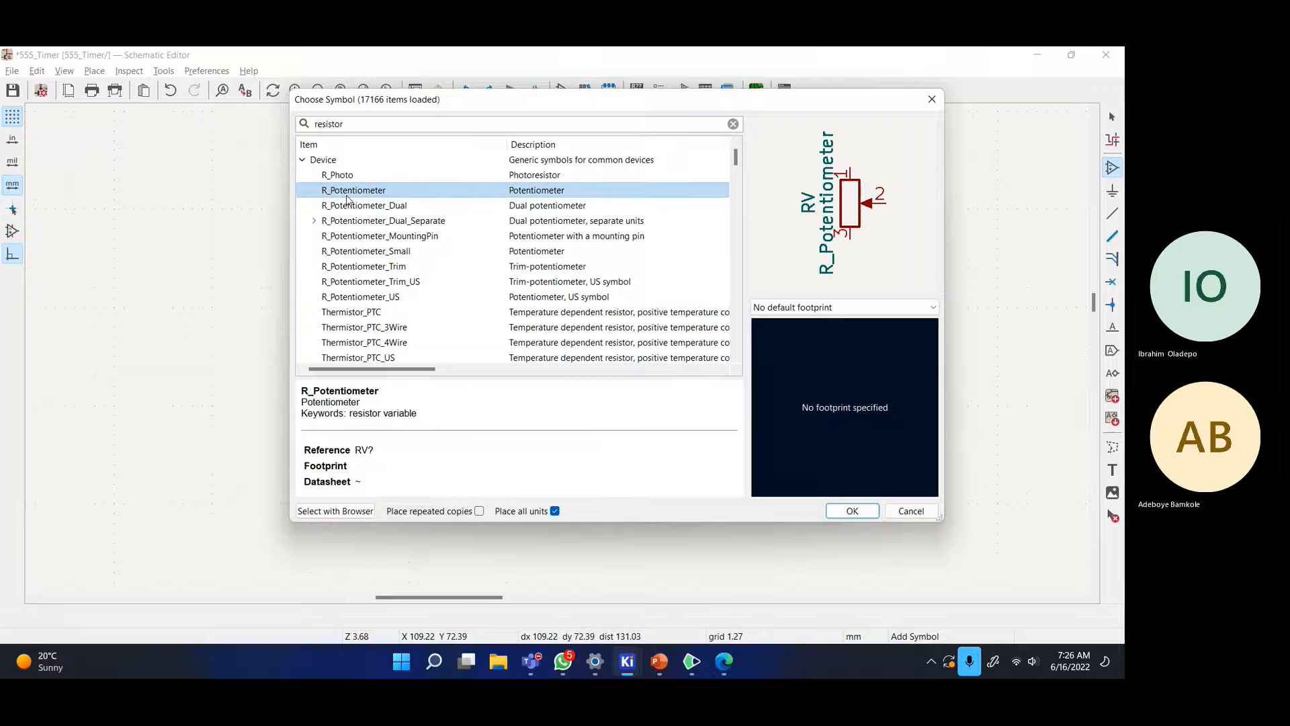
left_click(370, 297)
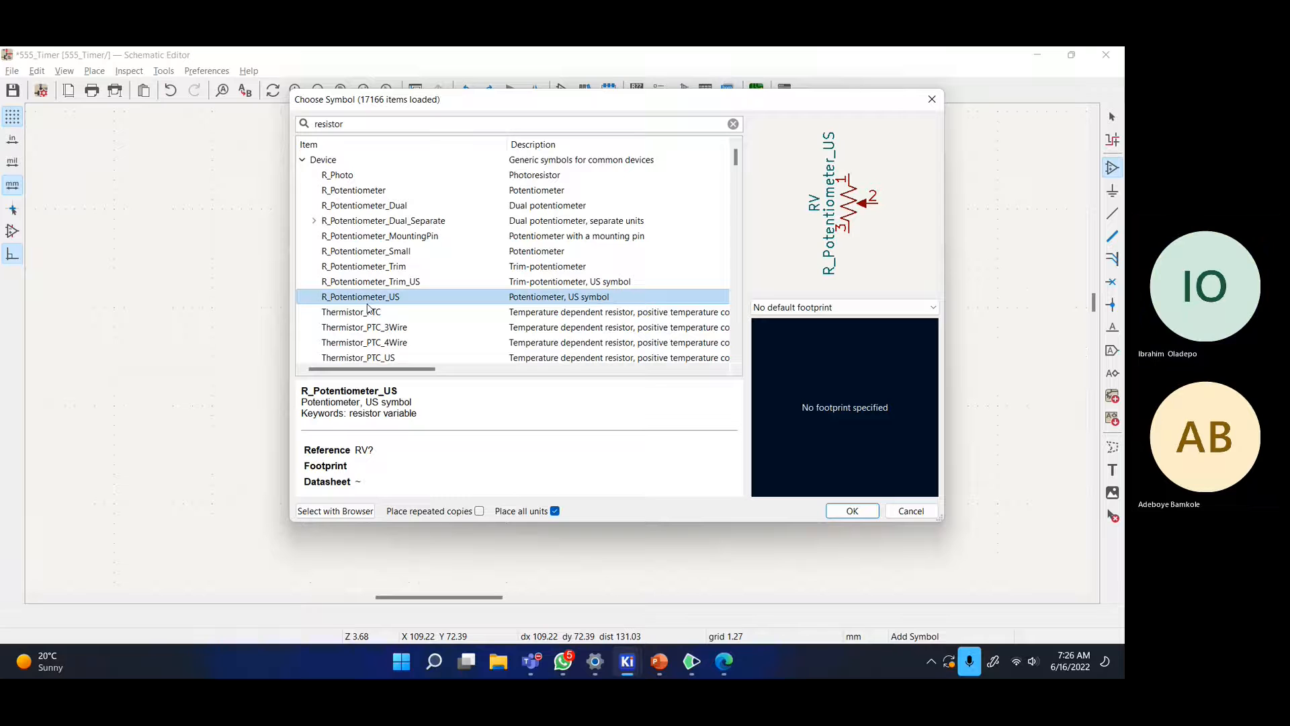
left_click(326, 177)
left_click(367, 299)
scroll(555, 300, "down", 2)
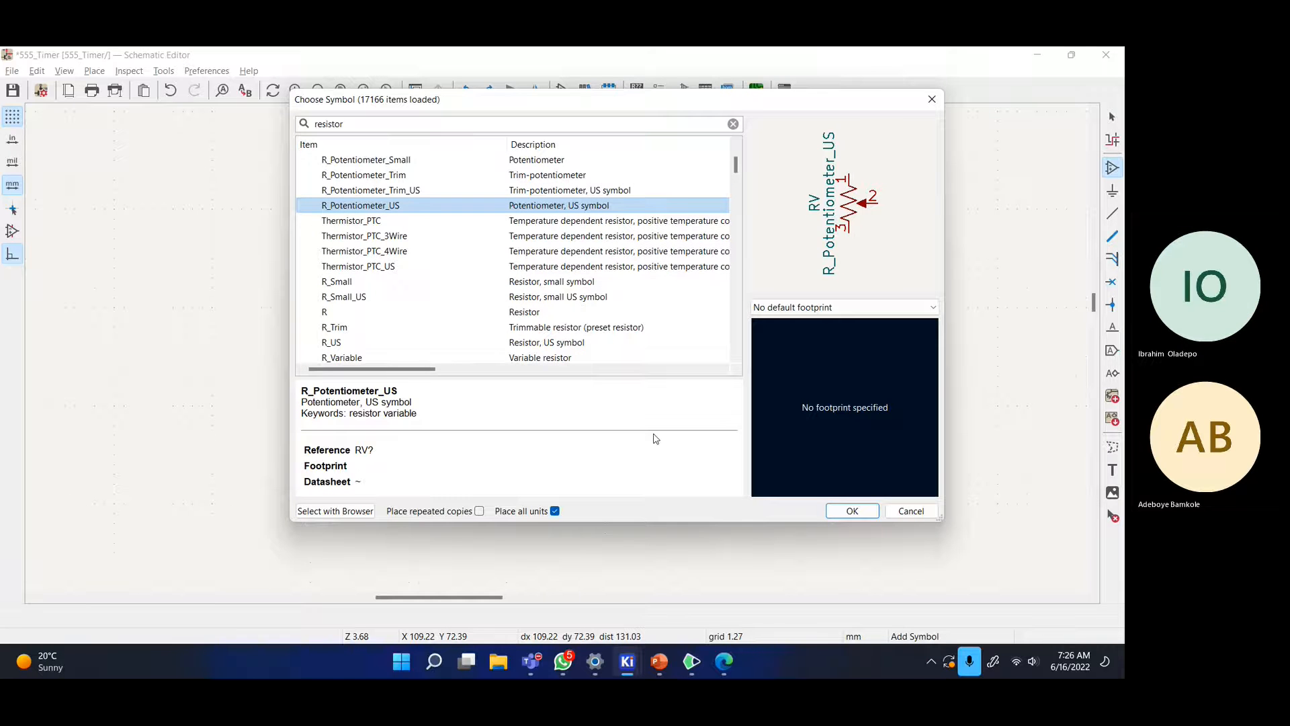
left_click(852, 511)
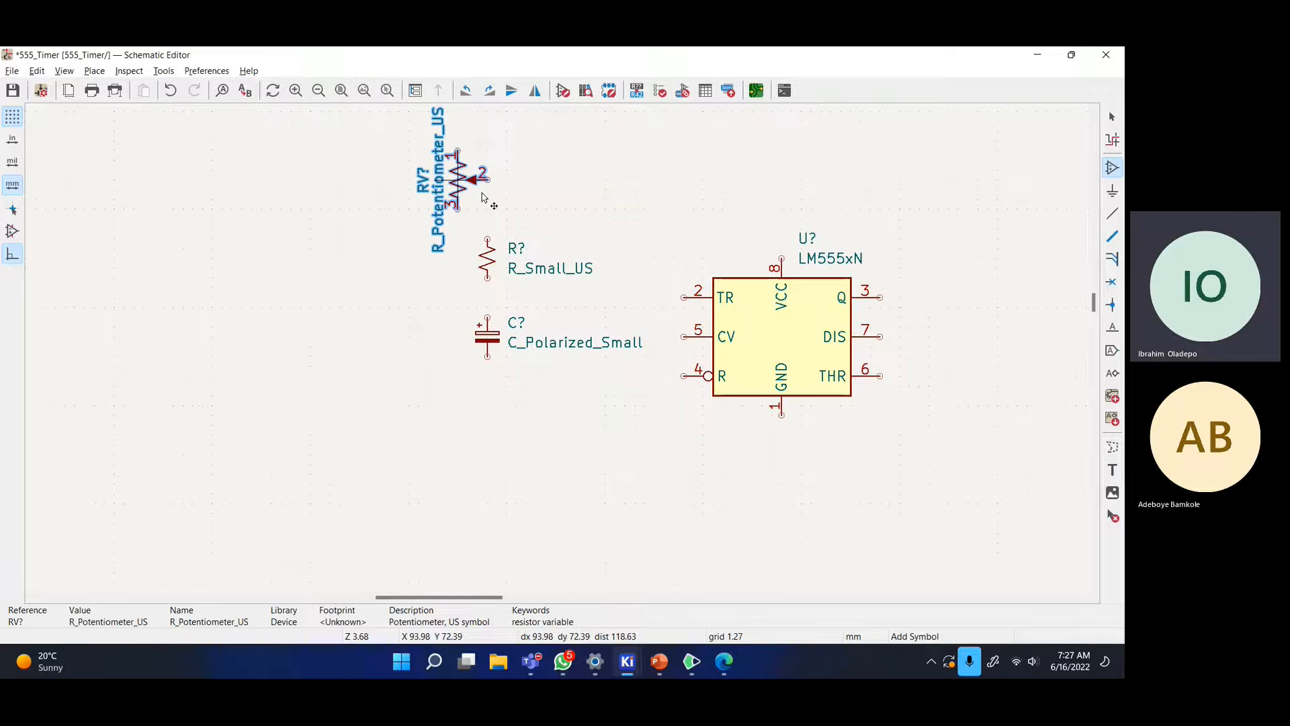
left_click(441, 222)
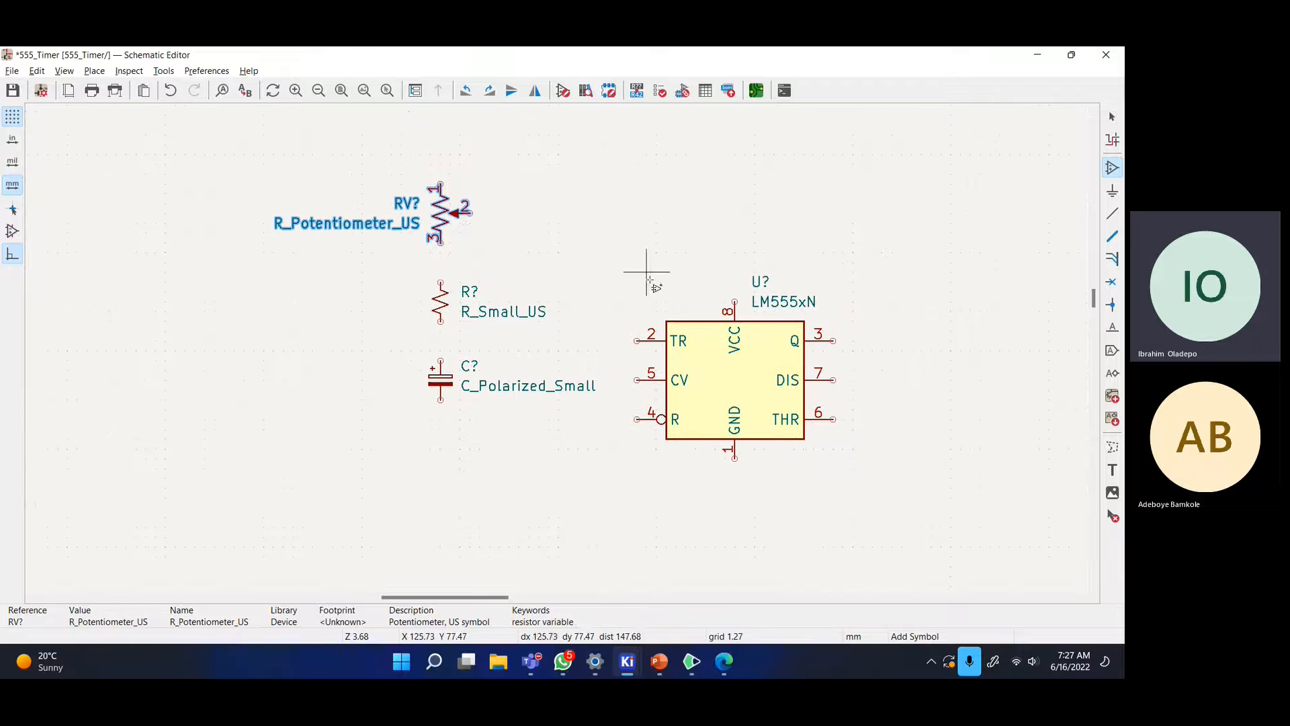
key("alt+Tab")
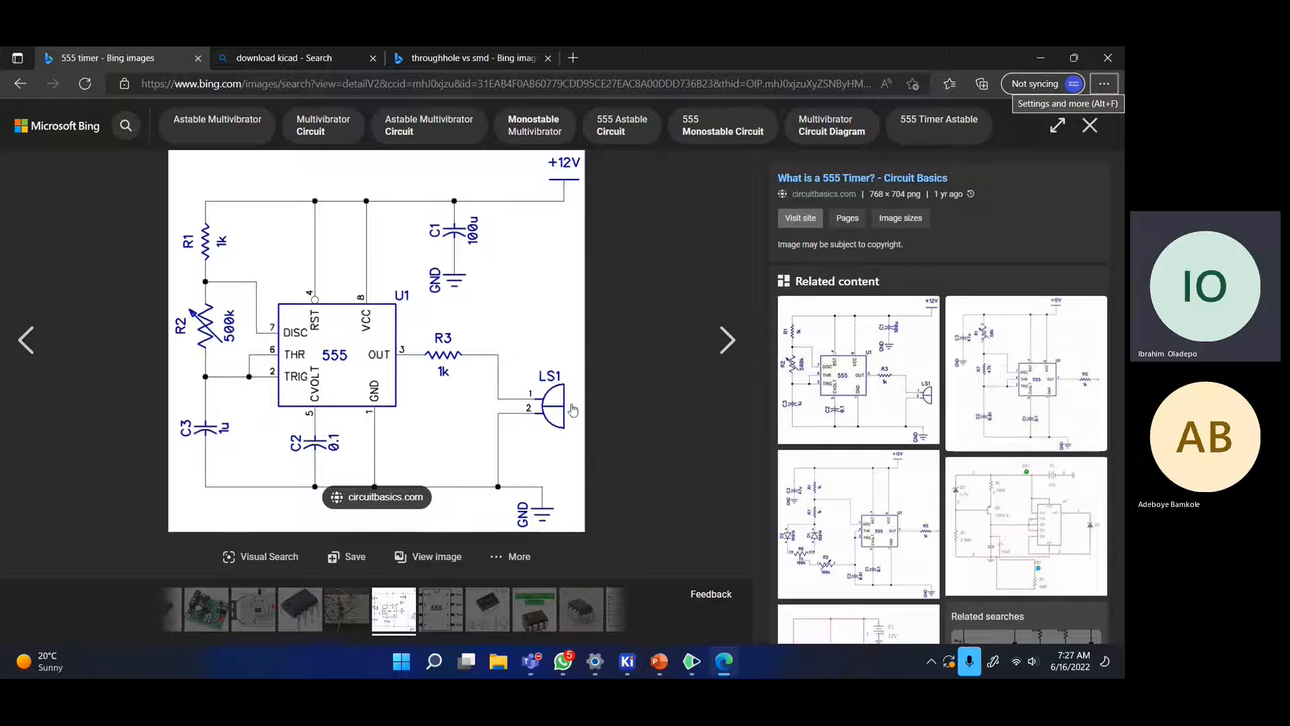
- Search 'buzzer' and add the Buzzer symbol to the right of the LM555xN
key("alt+Tab")
left_click(588, 235)
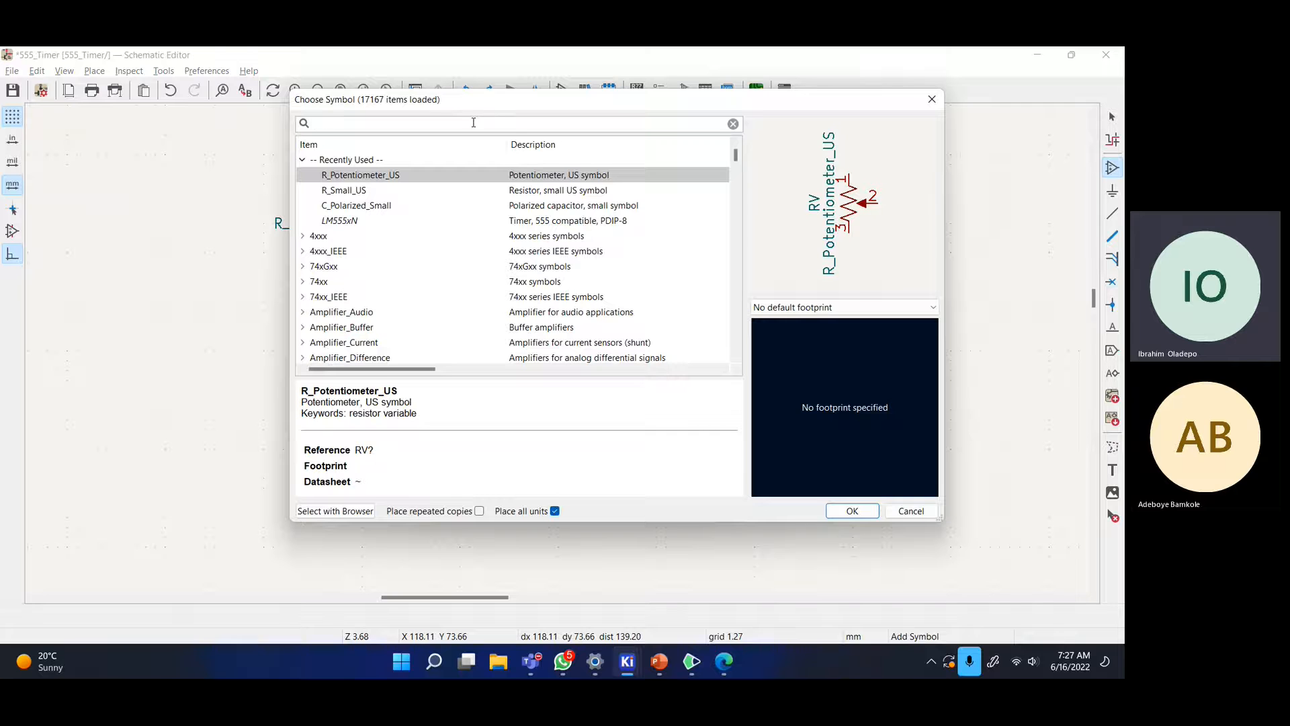
type("buzzer")
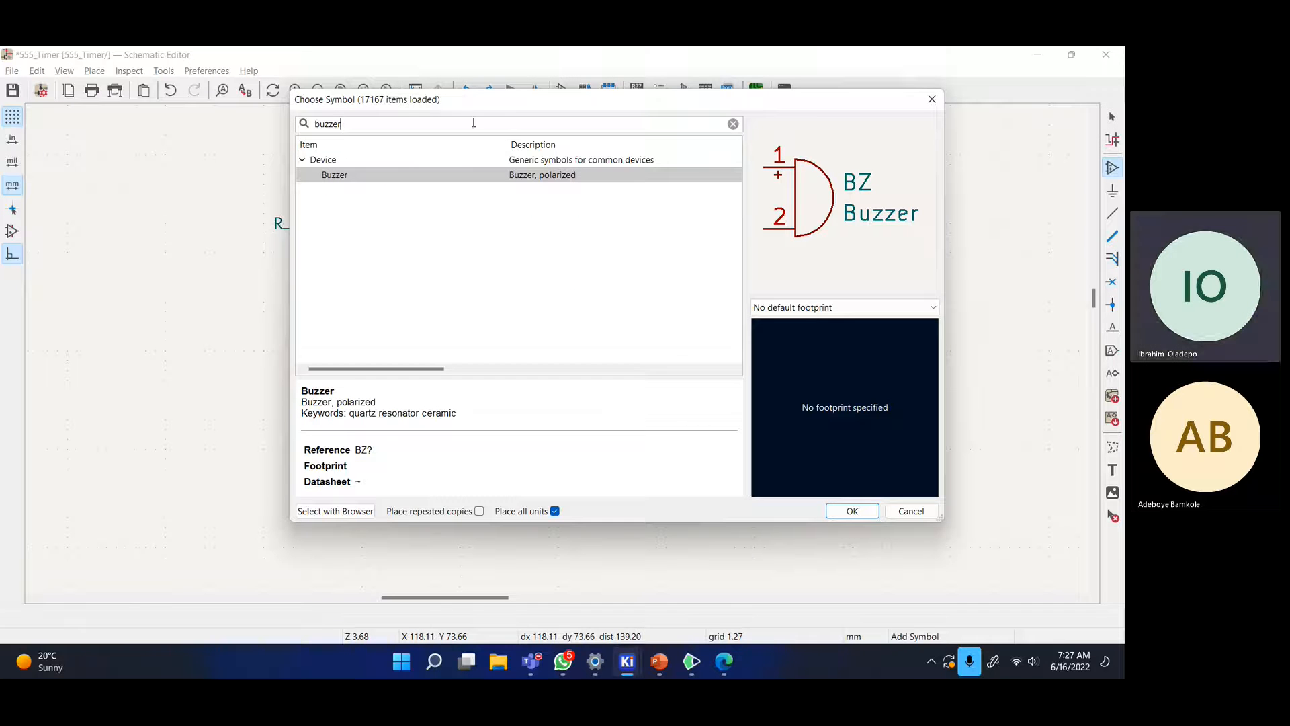
left_click(462, 174)
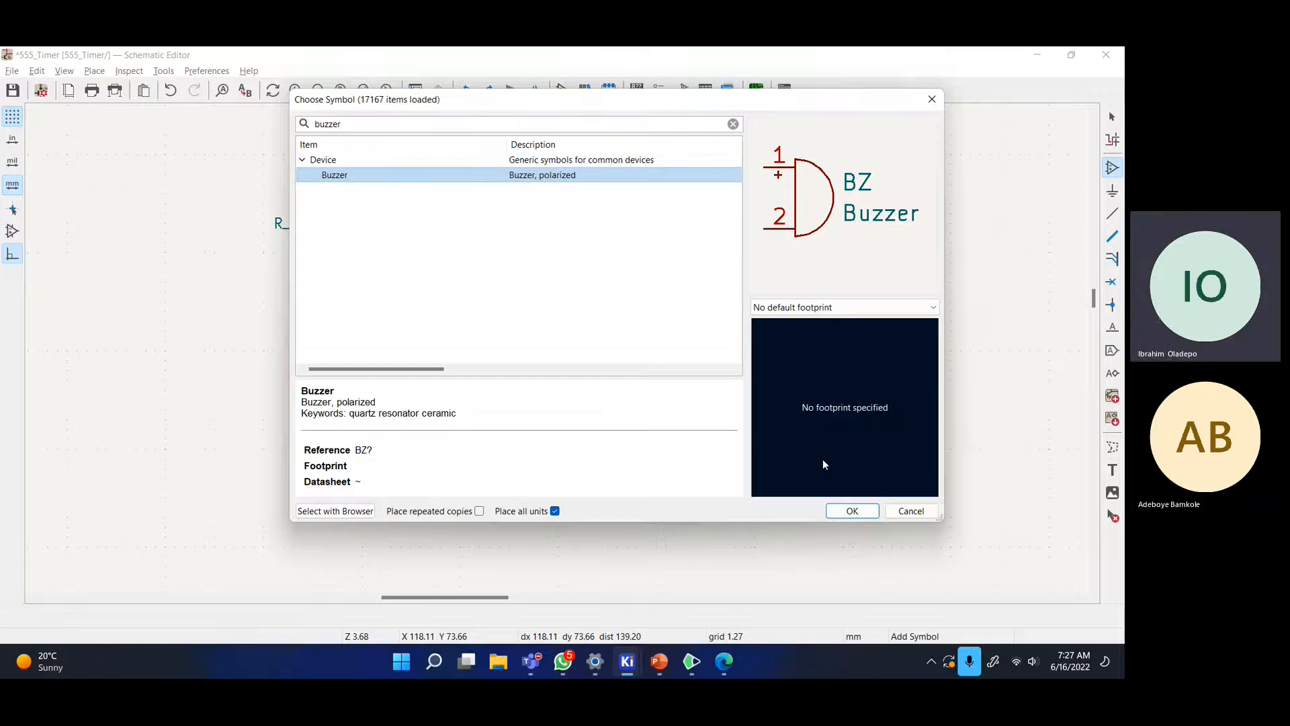
left_click(851, 510)
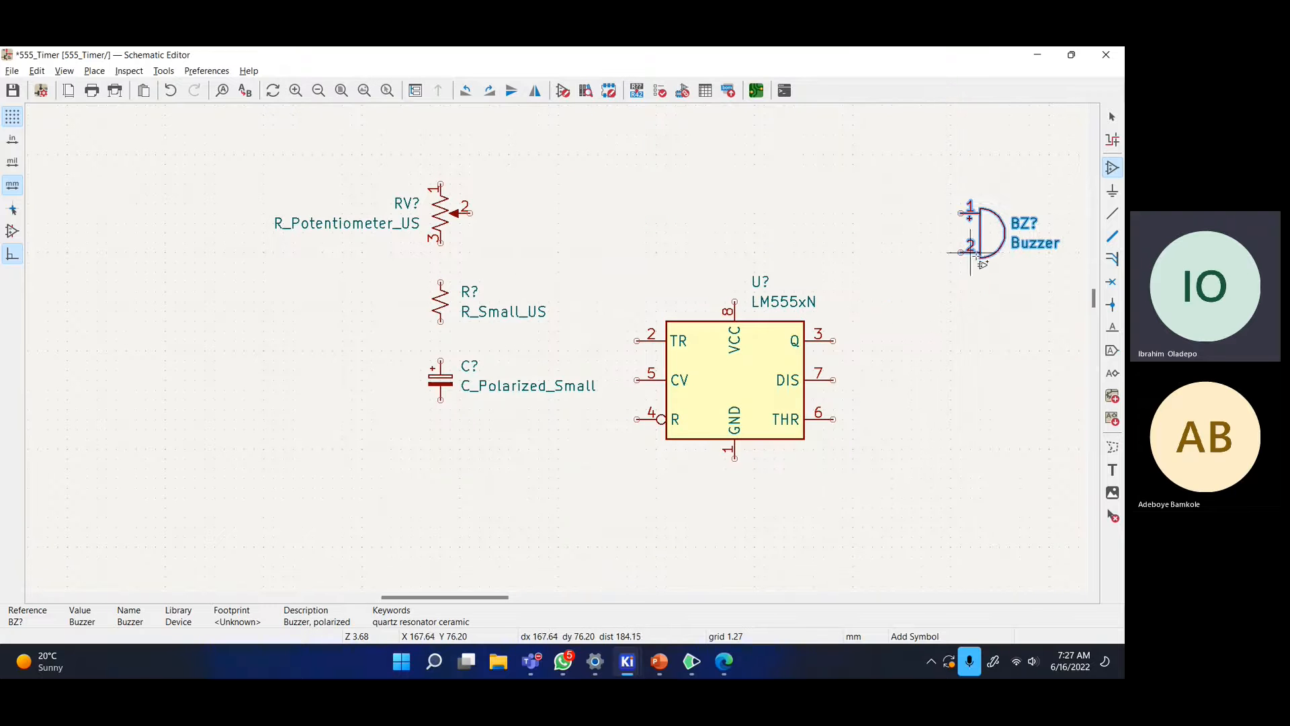
key("alt+Tab")
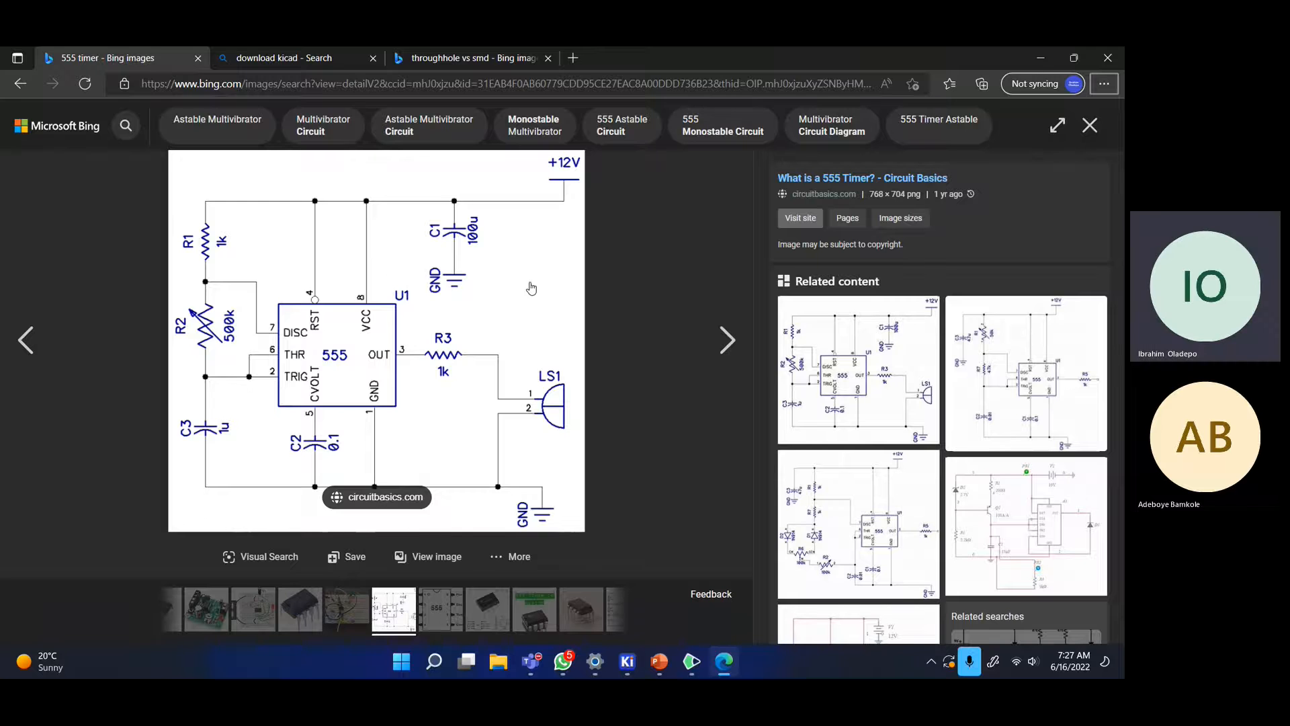
- Cancel the symbol chooser and move a polarized capacitor above the 555 chip
key("alt+Tab")
left_click(591, 225)
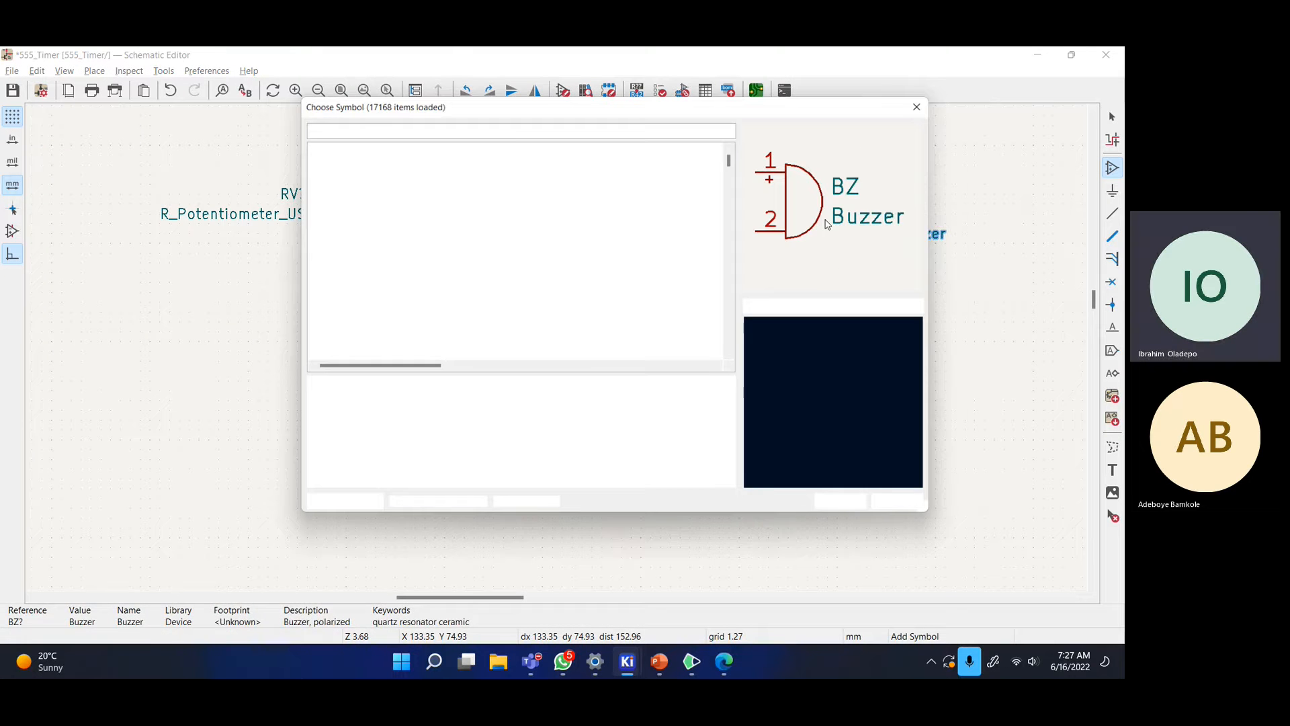
left_click(932, 99)
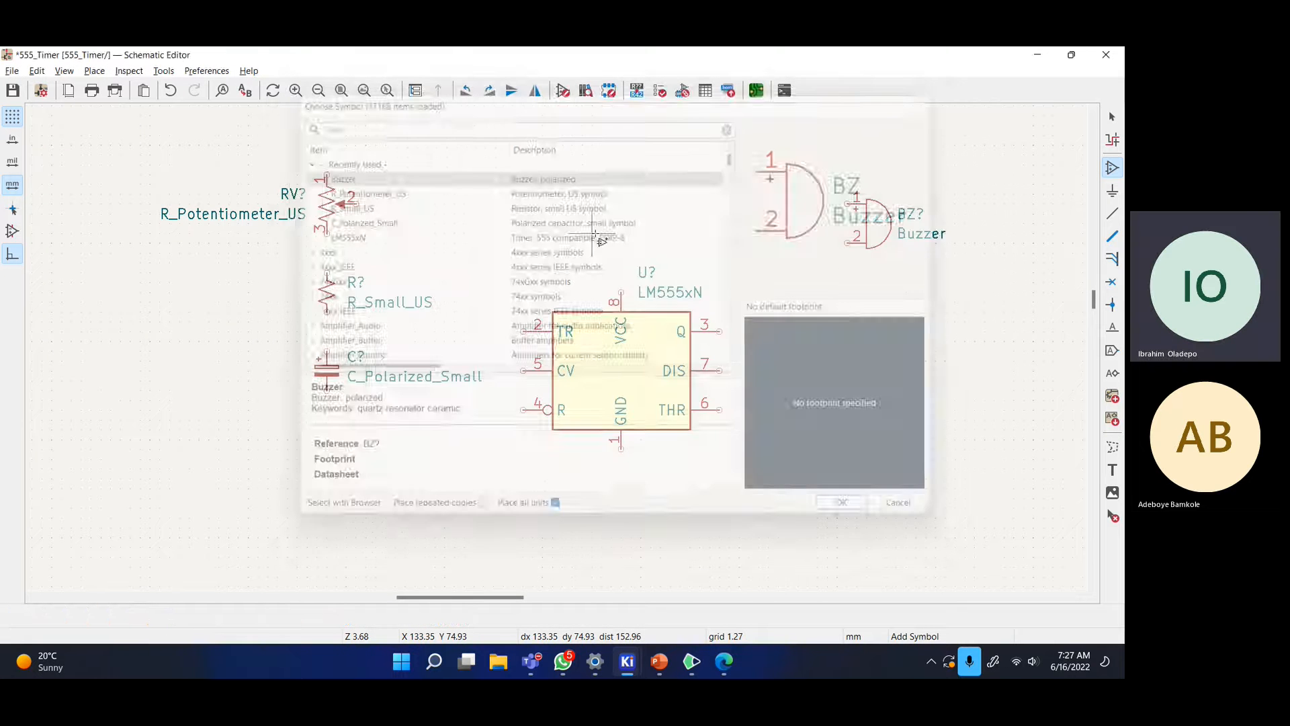
left_click(1113, 118)
left_click(327, 286)
left_click(318, 349)
left_click(330, 381)
key("m")
left_click(621, 195)
- Copy the polarized capacitor and paste another copy above the 555 chip
middle_click_drag(769, 253, 720, 239)
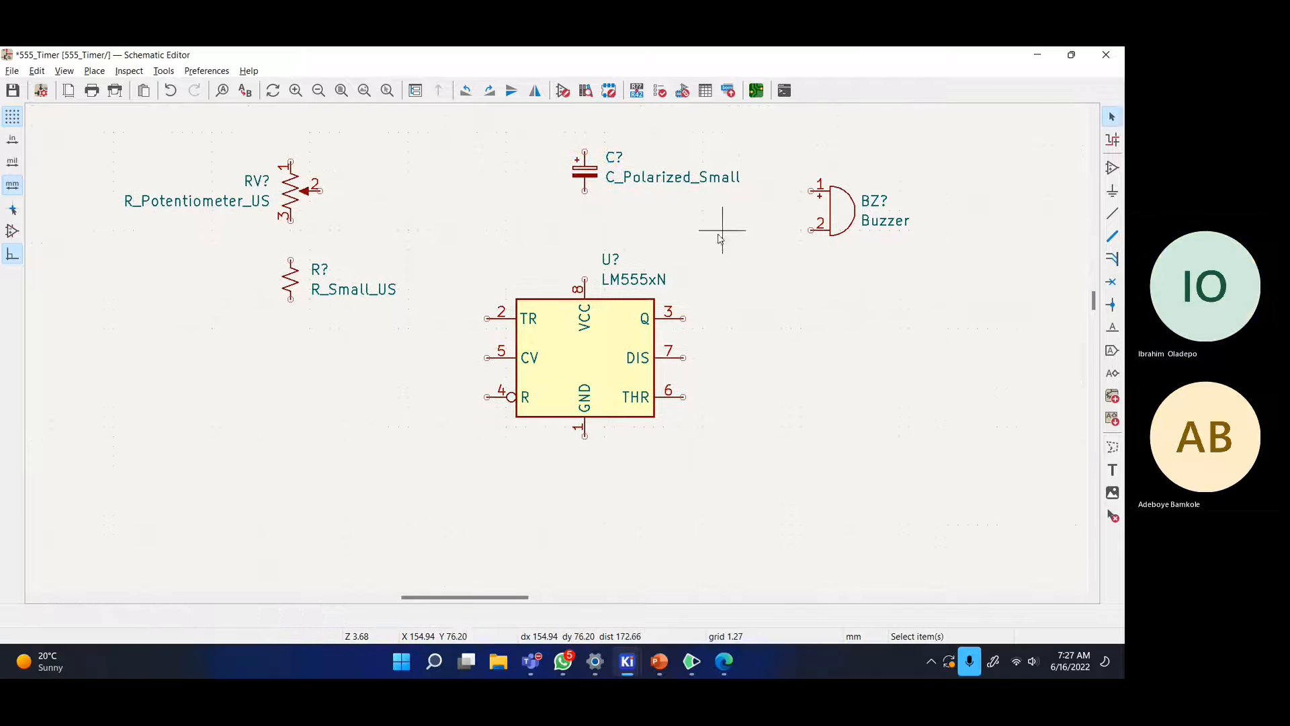
left_click_drag(585, 169, 511, 199)
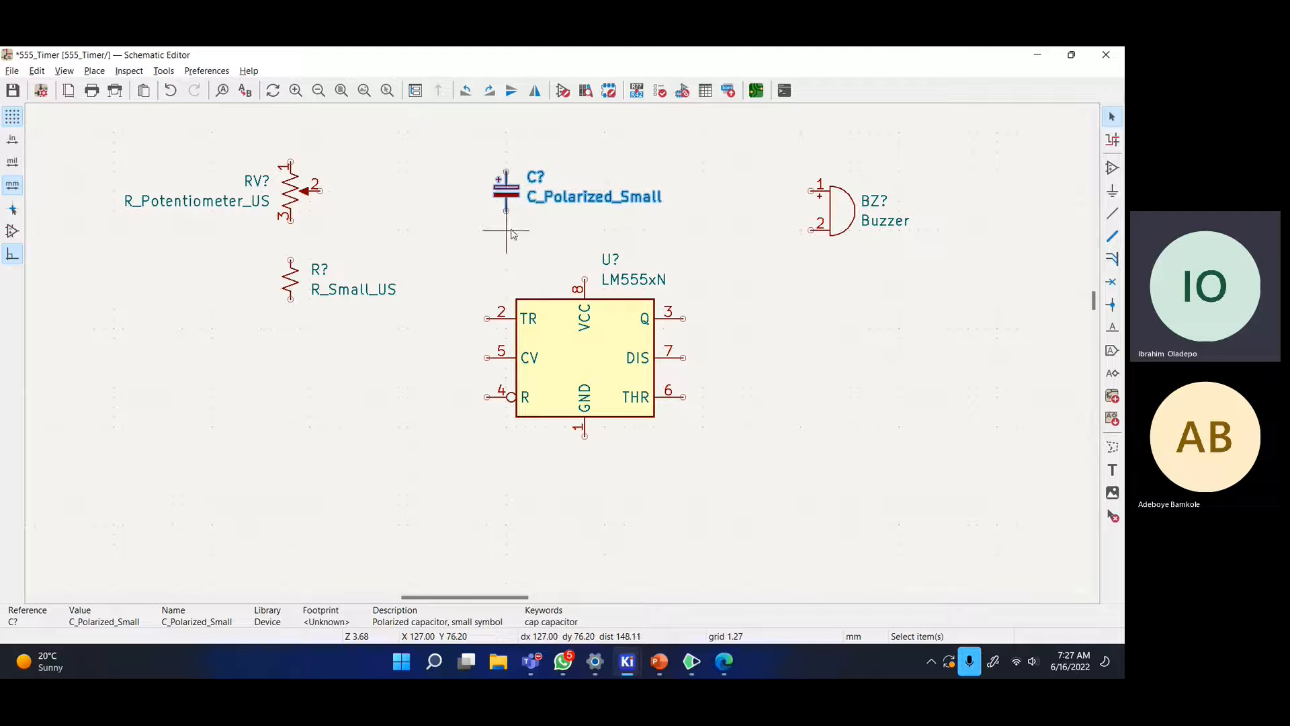
right_click(506, 191)
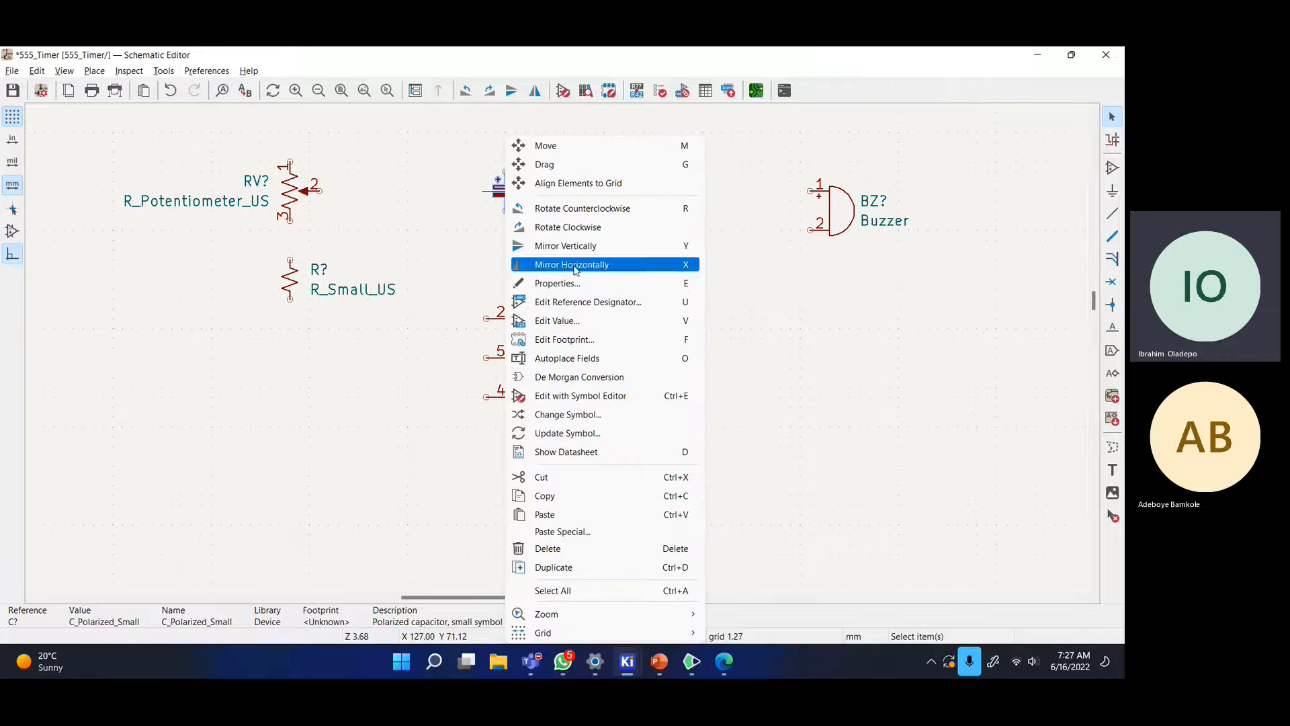
left_click(619, 496)
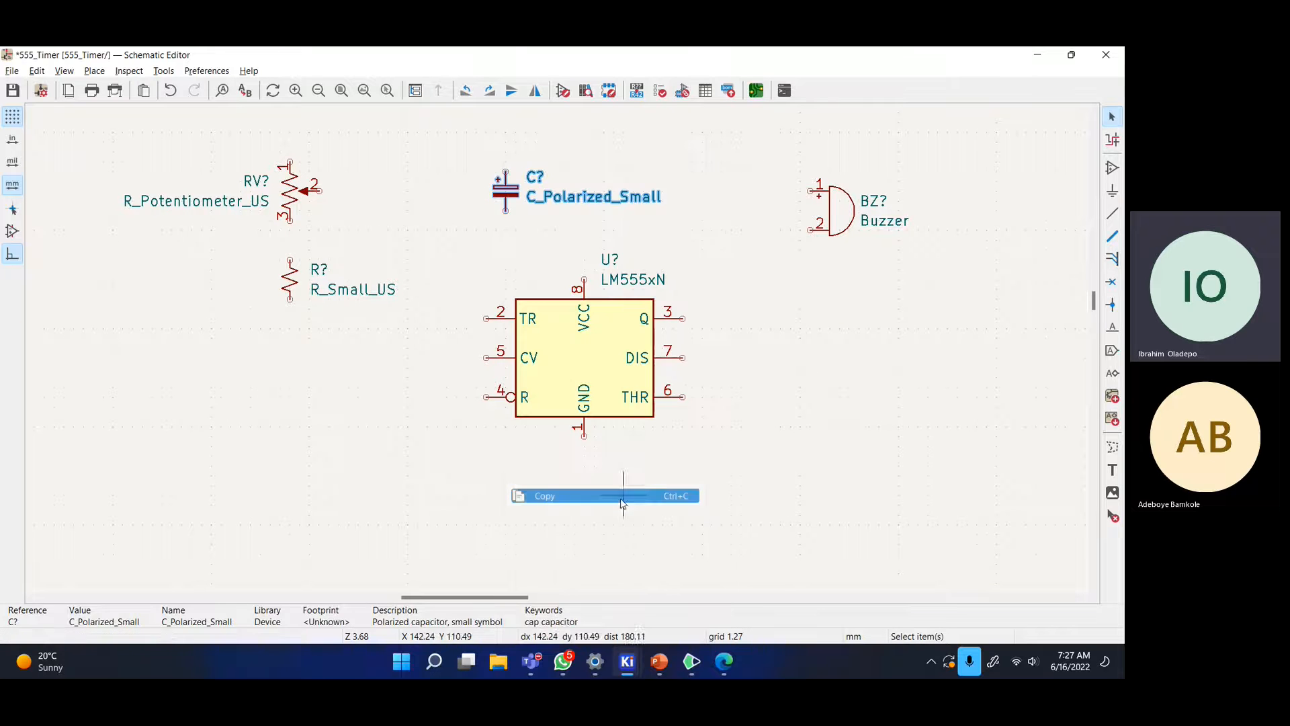
left_click(734, 308)
key("ctrl+v")
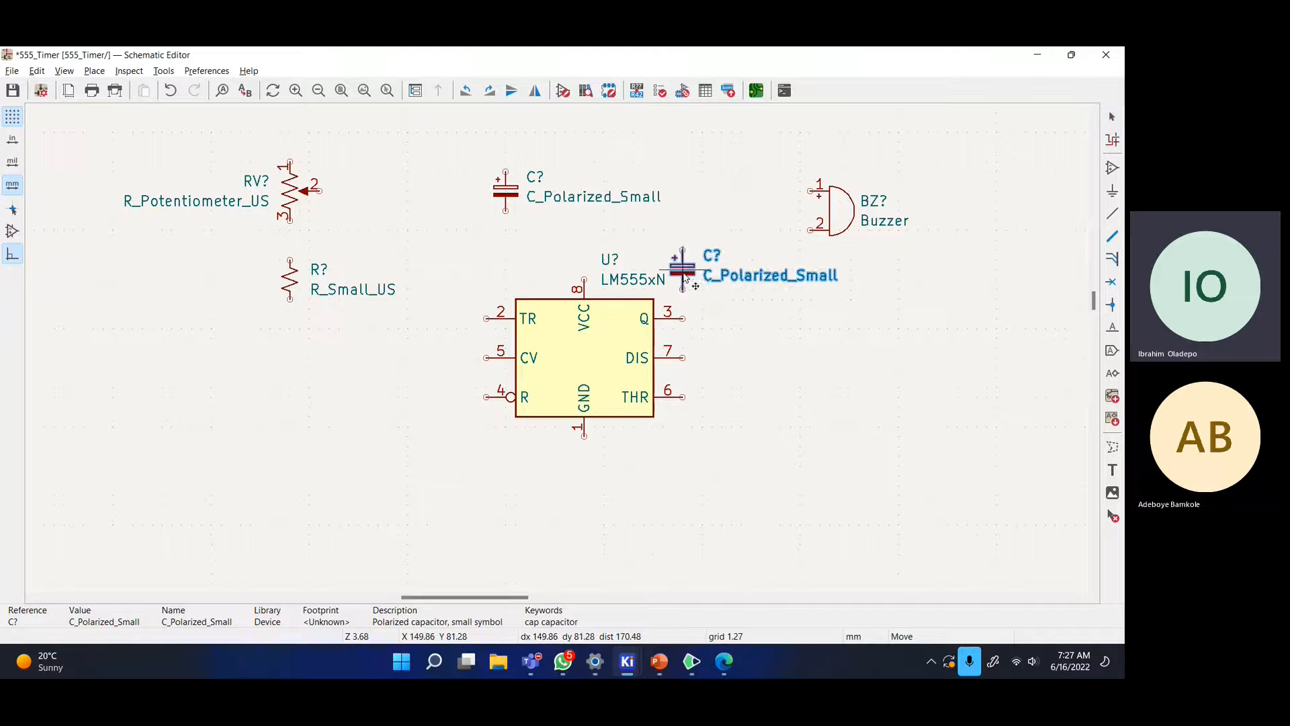
left_click(662, 242)
left_click(722, 270)
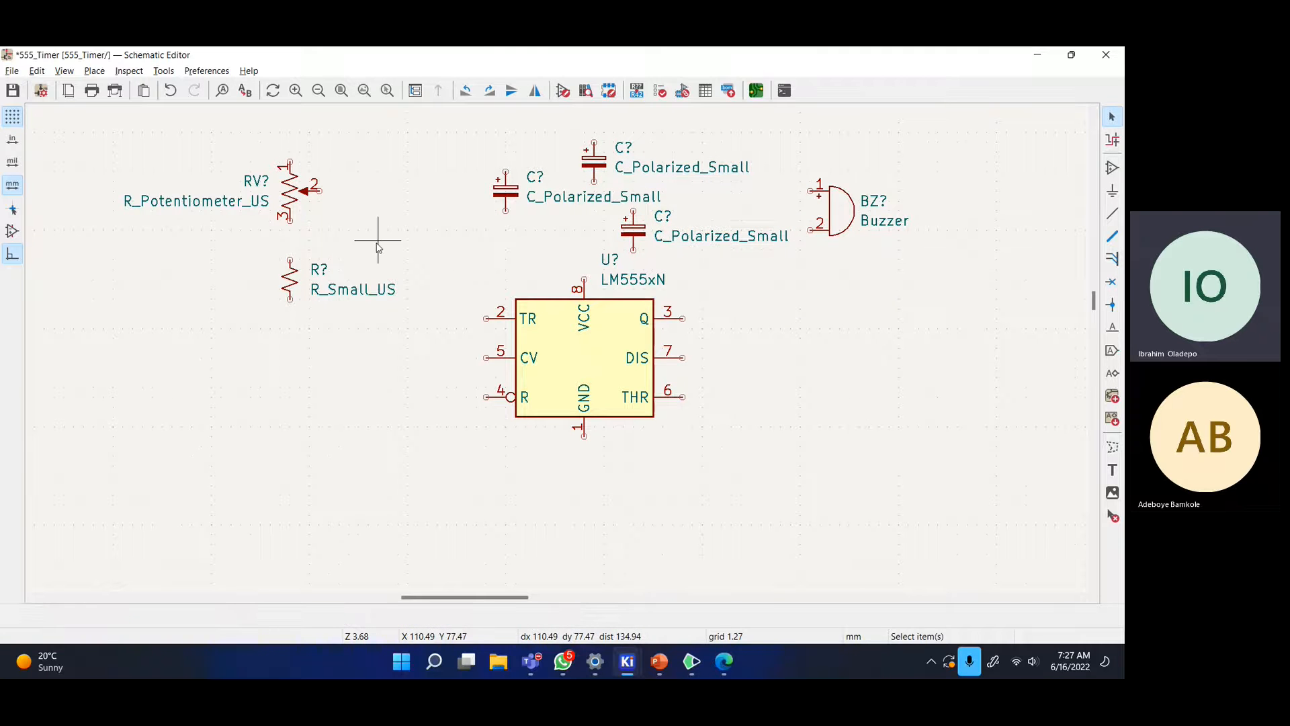
- Duplicate the R_Small_US resistor and place the copy left of the 555
key("alt+Tab")
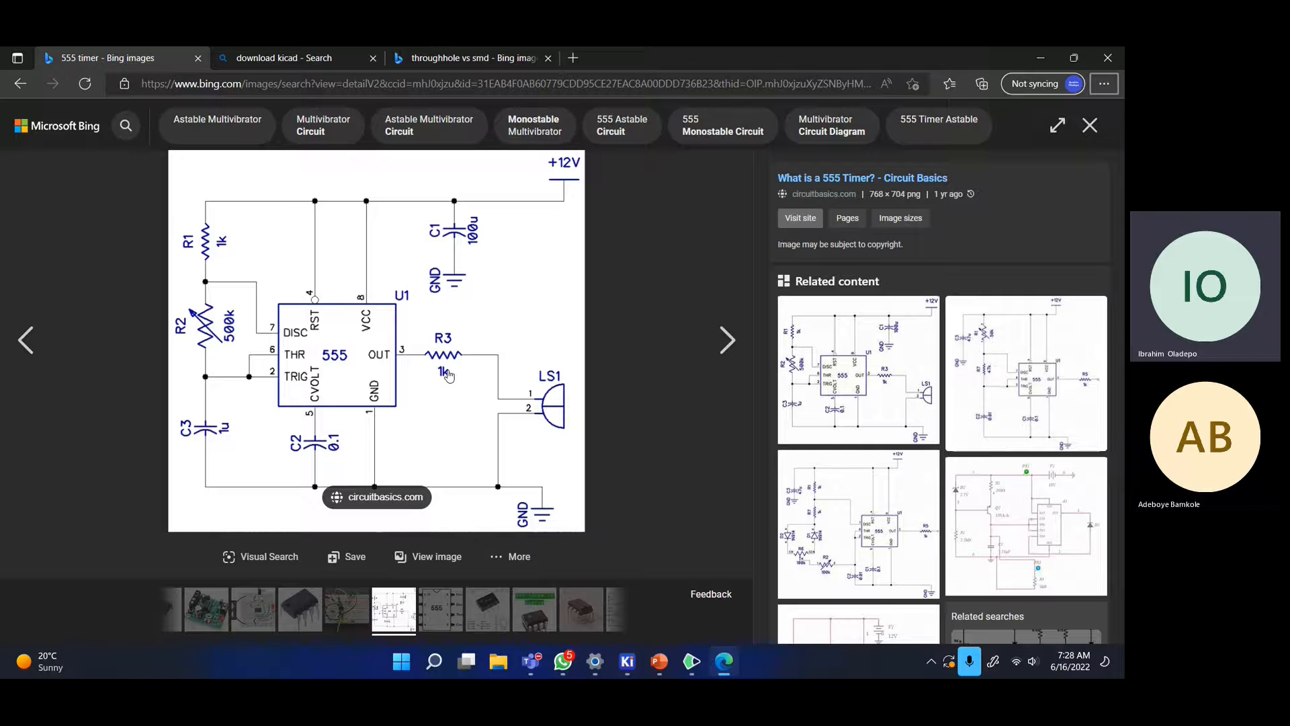
key("alt+Tab")
left_click(294, 288)
key("ctrl+d")
left_click(228, 357)
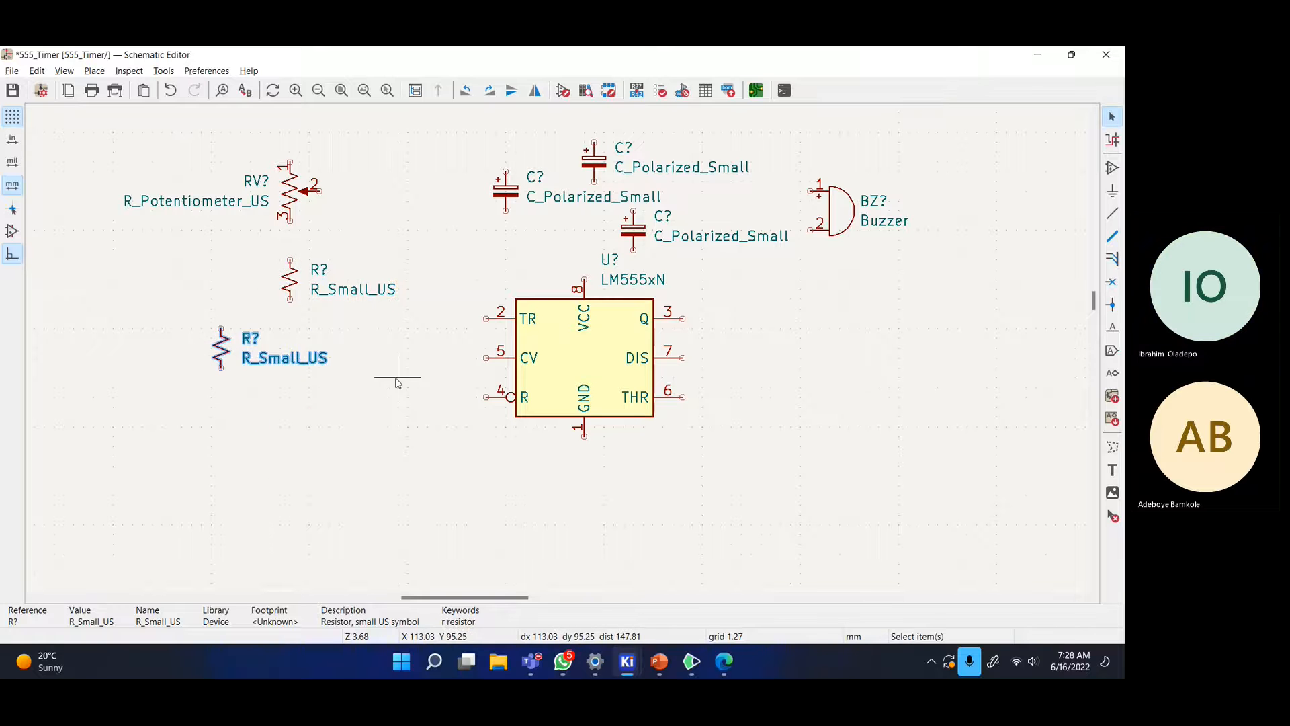
key("alt+Tab")
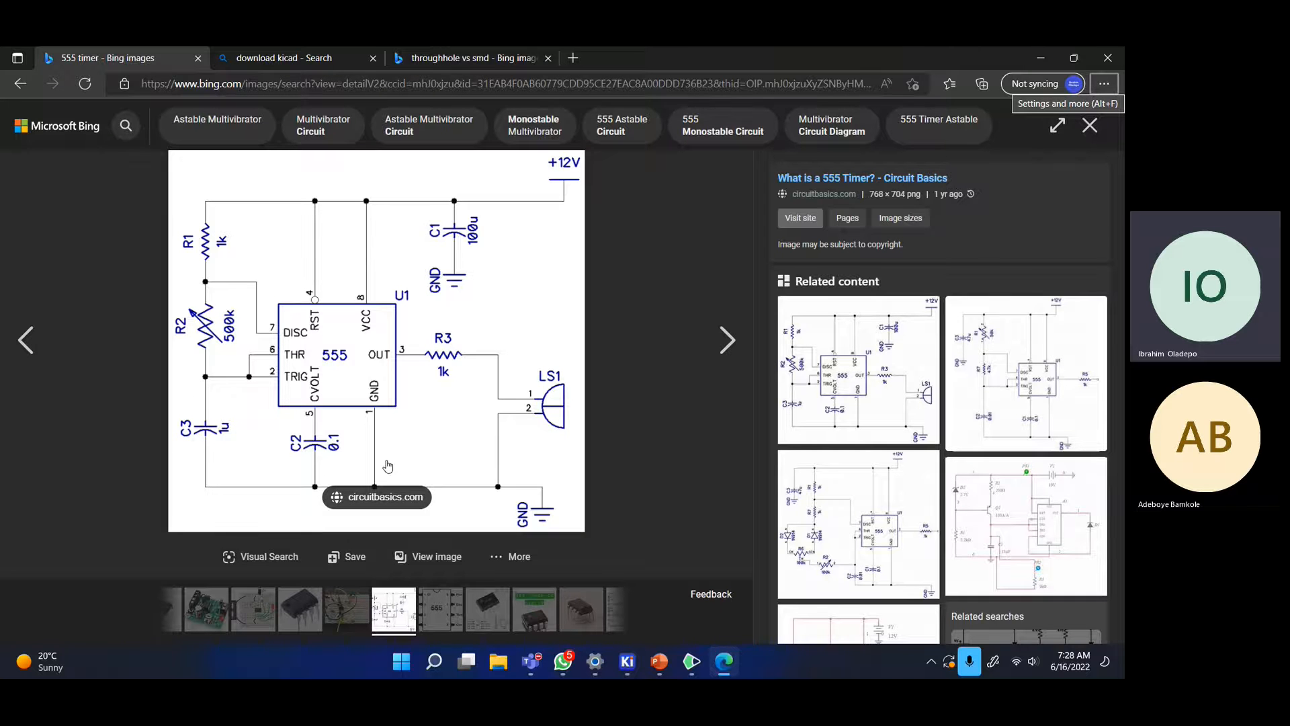
- Move the upper resistor further left and a capacitor beside the TR pin
key("alt+Tab")
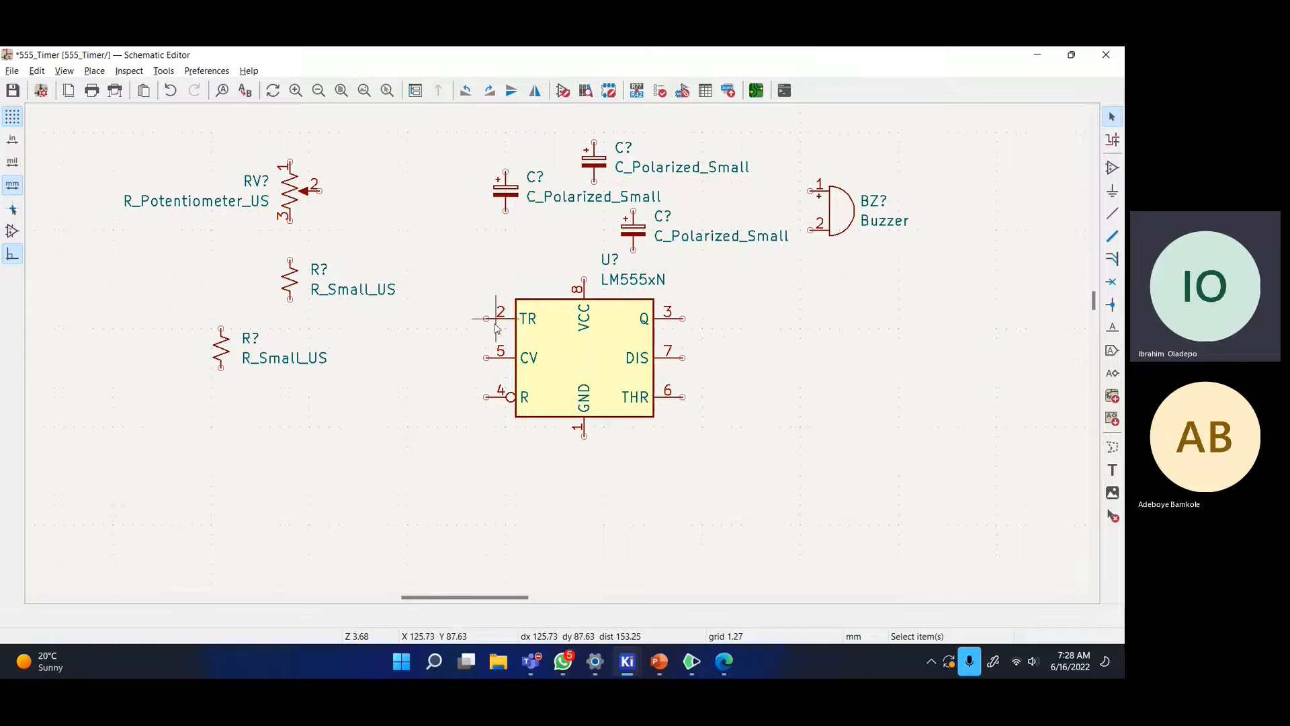
left_click_drag(293, 282, 204, 262)
left_click(520, 227)
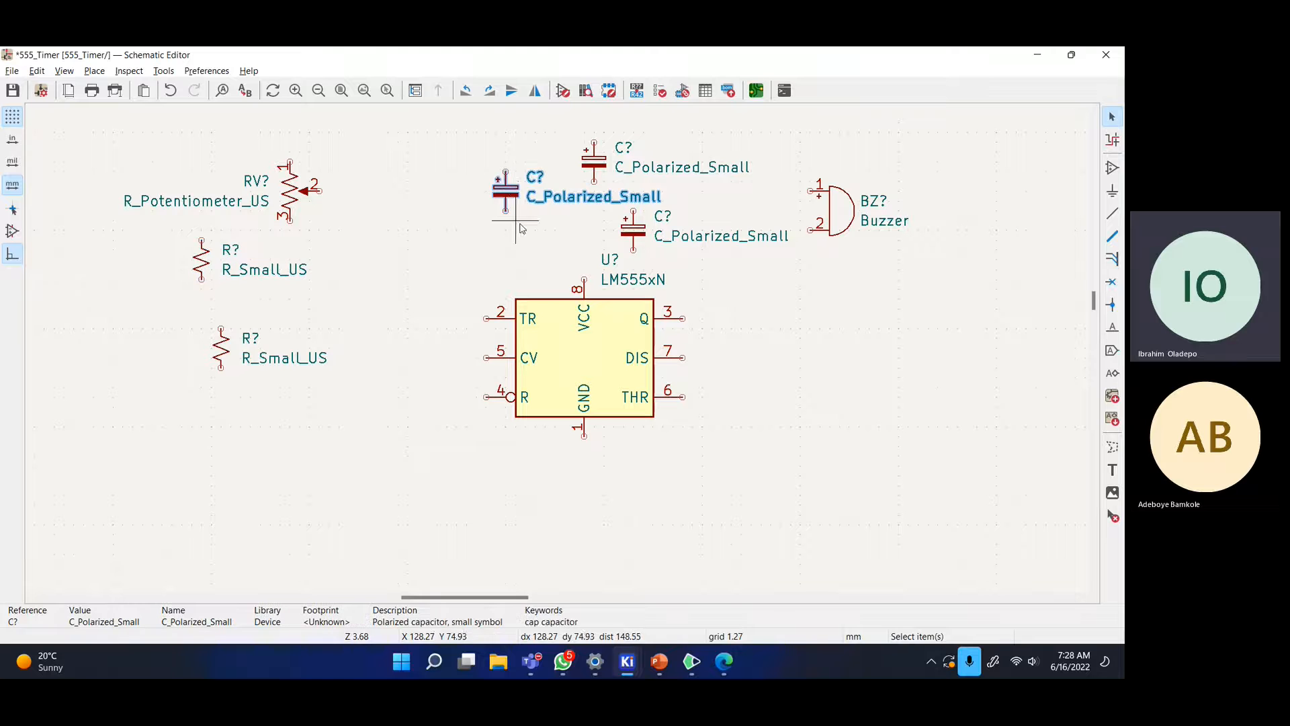
left_click_drag(502, 190, 430, 325)
left_click(486, 266)
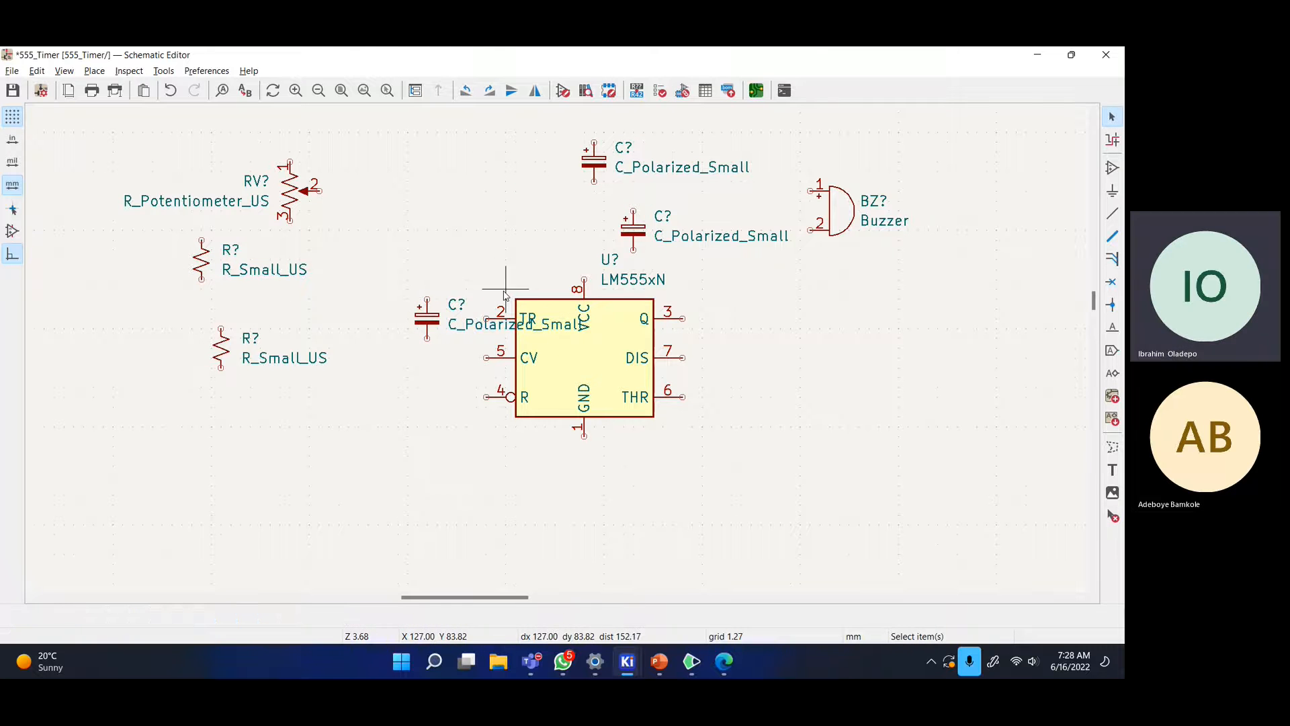
key("alt+Tab")
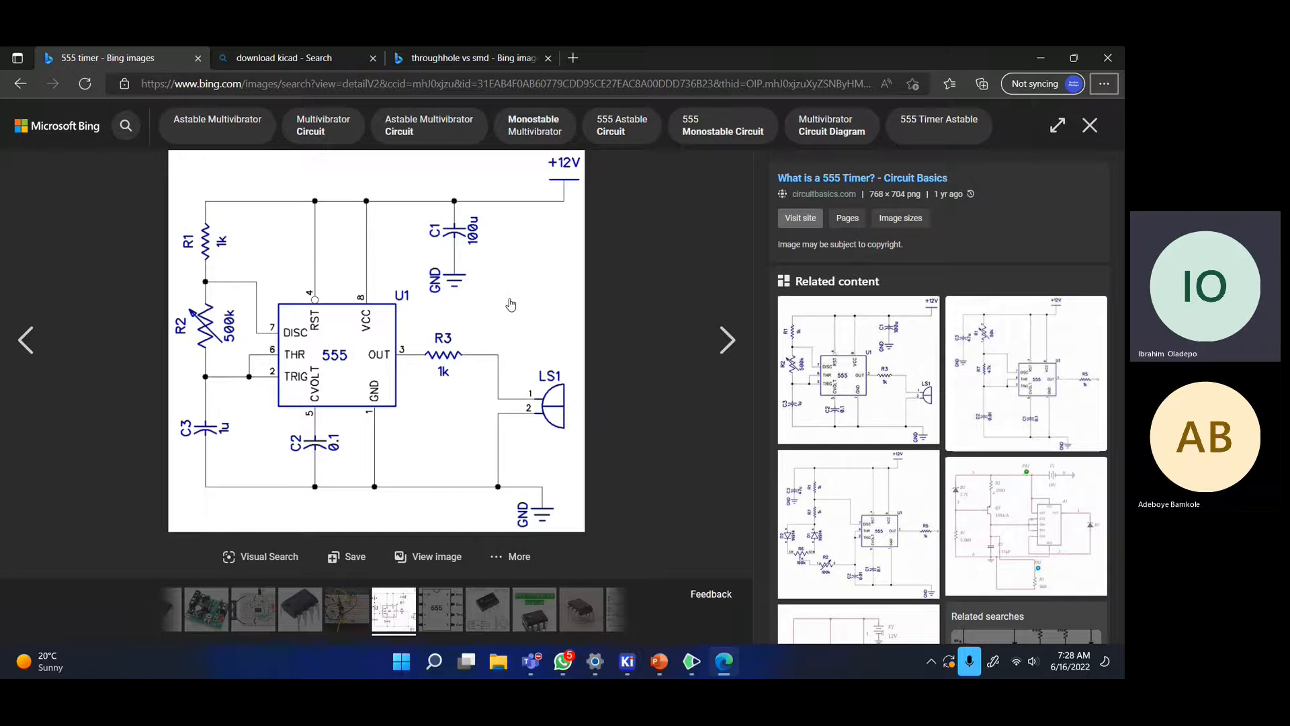
key("alt+Tab")
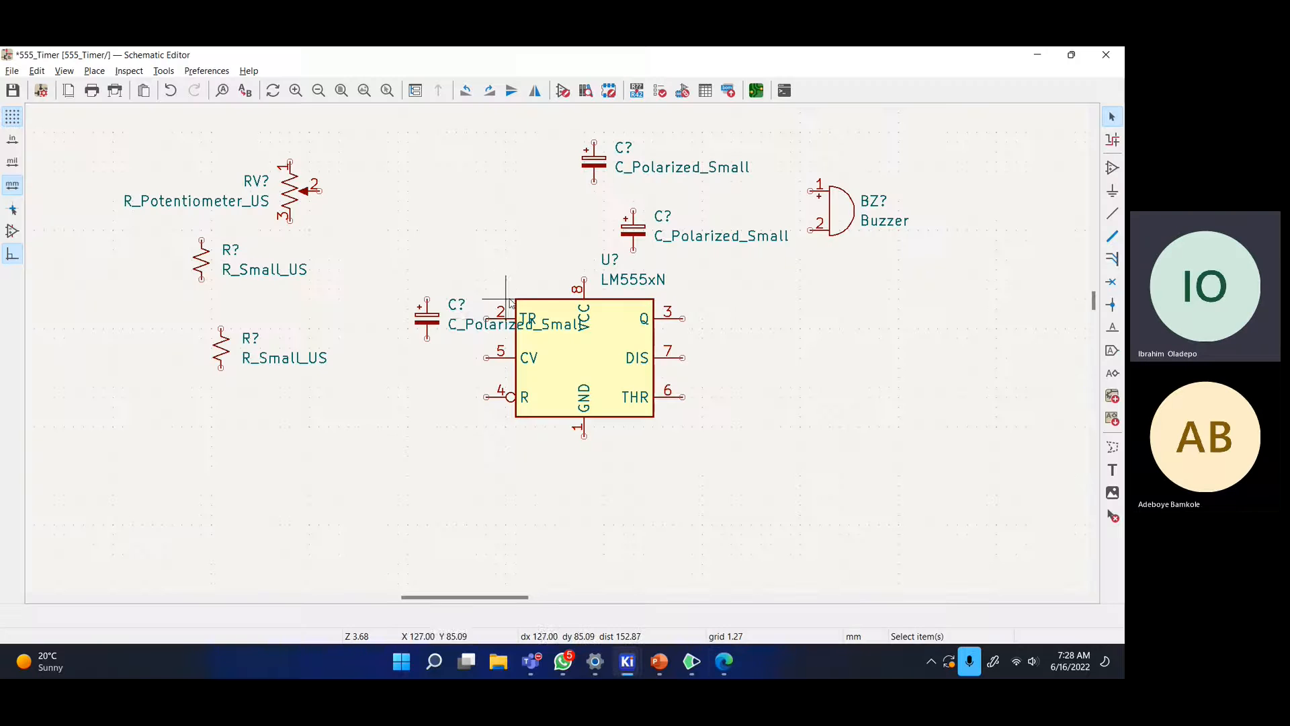
left_click(427, 320)
mouse_move(427, 320)
left_mouse_down()
mouse_move(407, 319)
mouse_move(417, 310)
left_mouse_up()
left_click(473, 277)
left_click(409, 328)
left_click(437, 348)
- Set the TR capacitor's value to 1u and shift it one grid step left
left_click(424, 304)
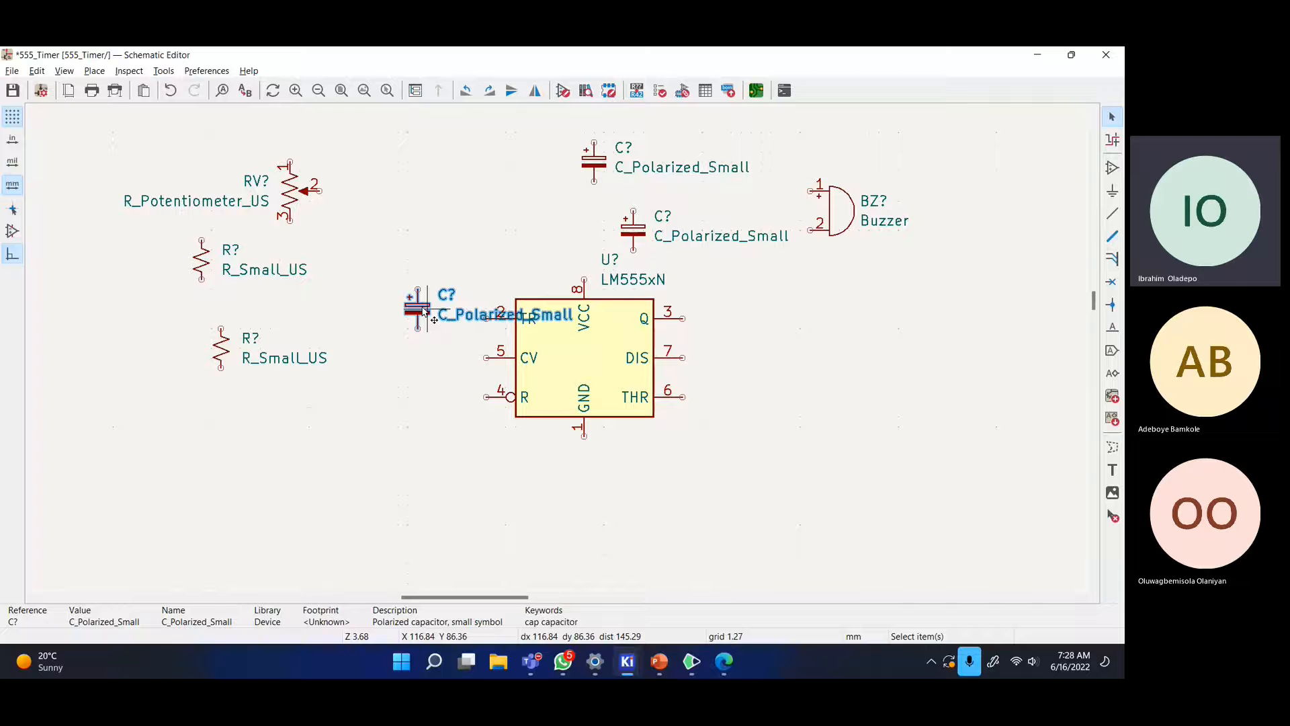
type("vvv")
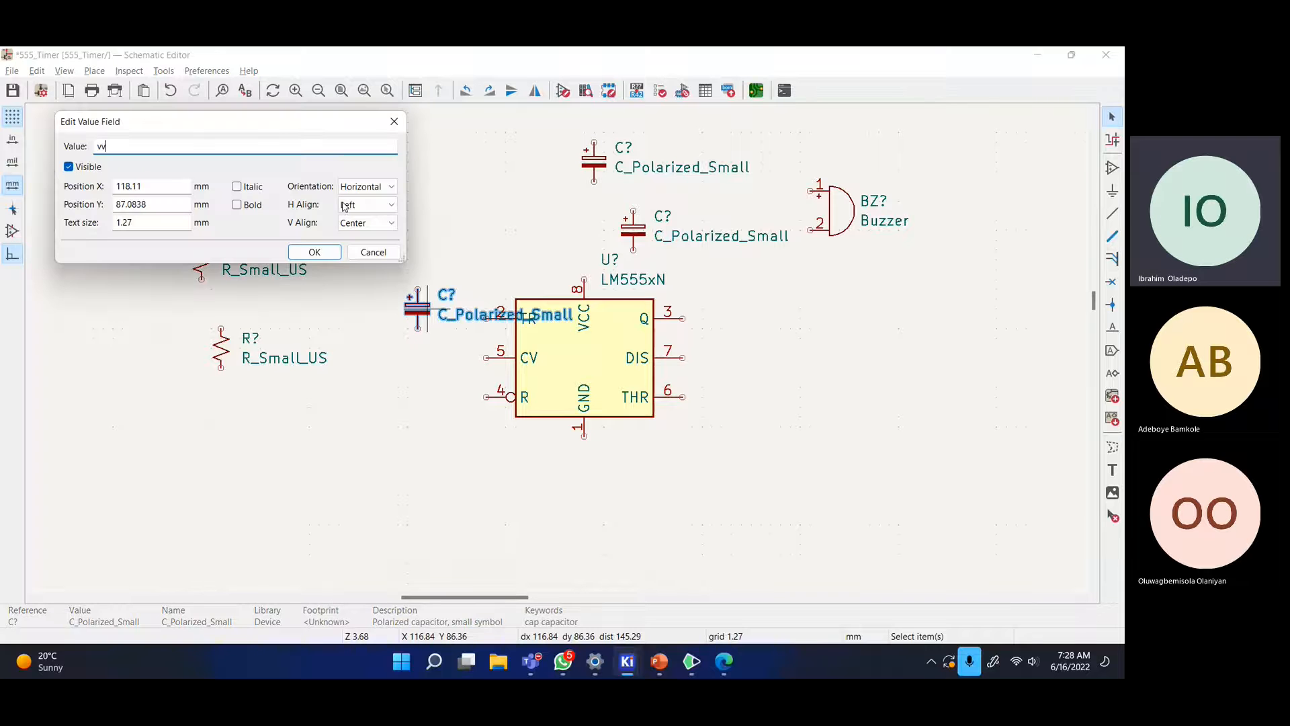
left_click_drag(260, 124, 649, 164)
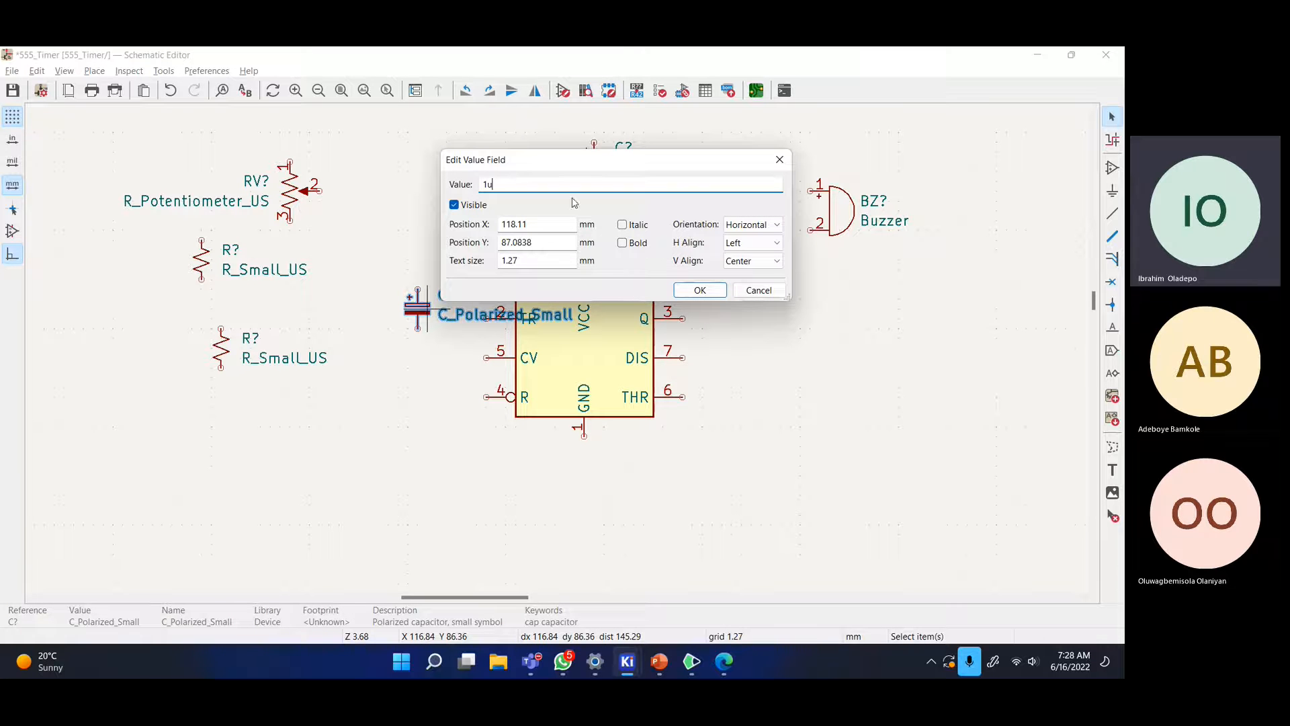
left_click(699, 290)
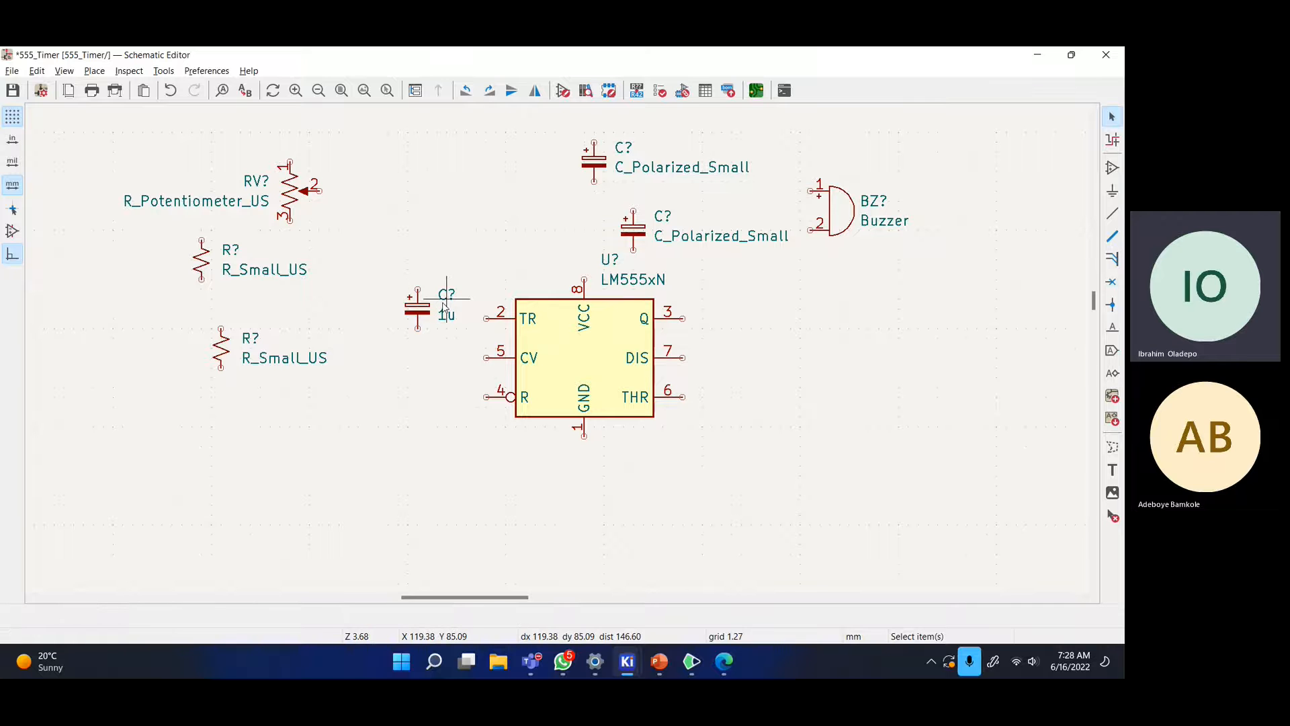
left_click(413, 311)
left_click(505, 236)
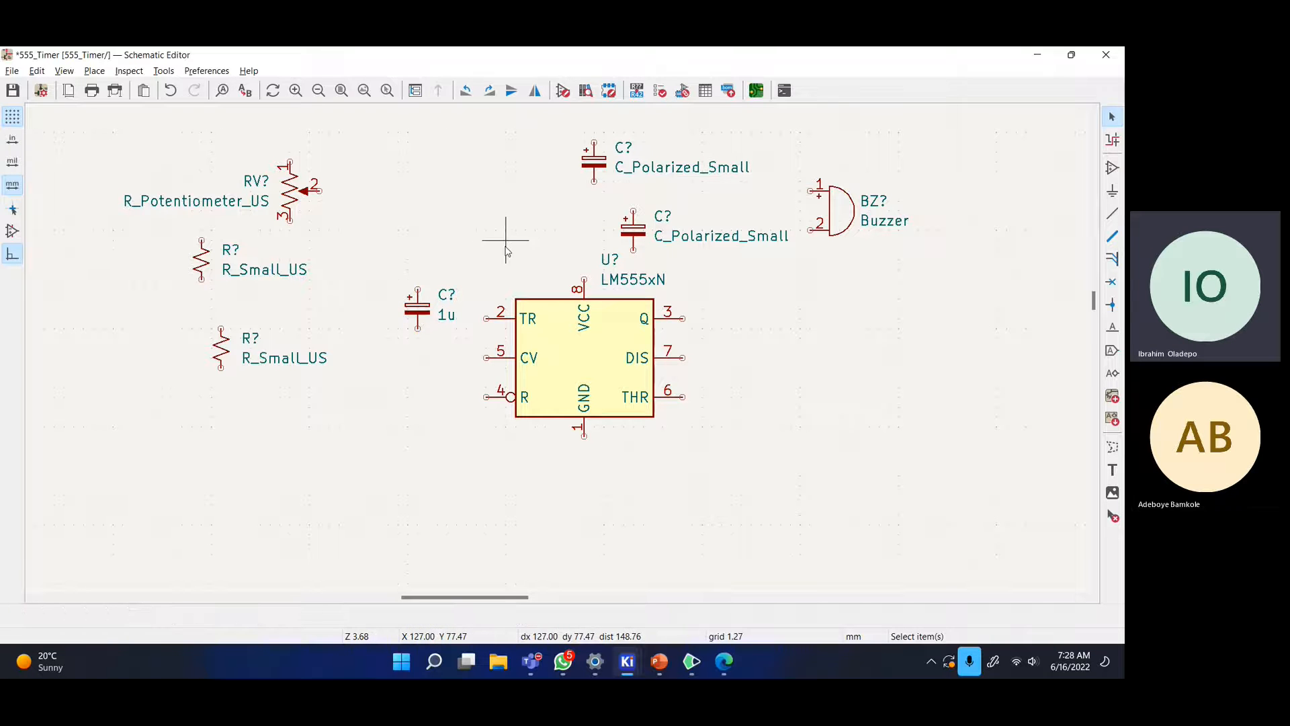
left_click(418, 309)
left_click_drag(418, 309, 408, 308)
left_click(486, 269)
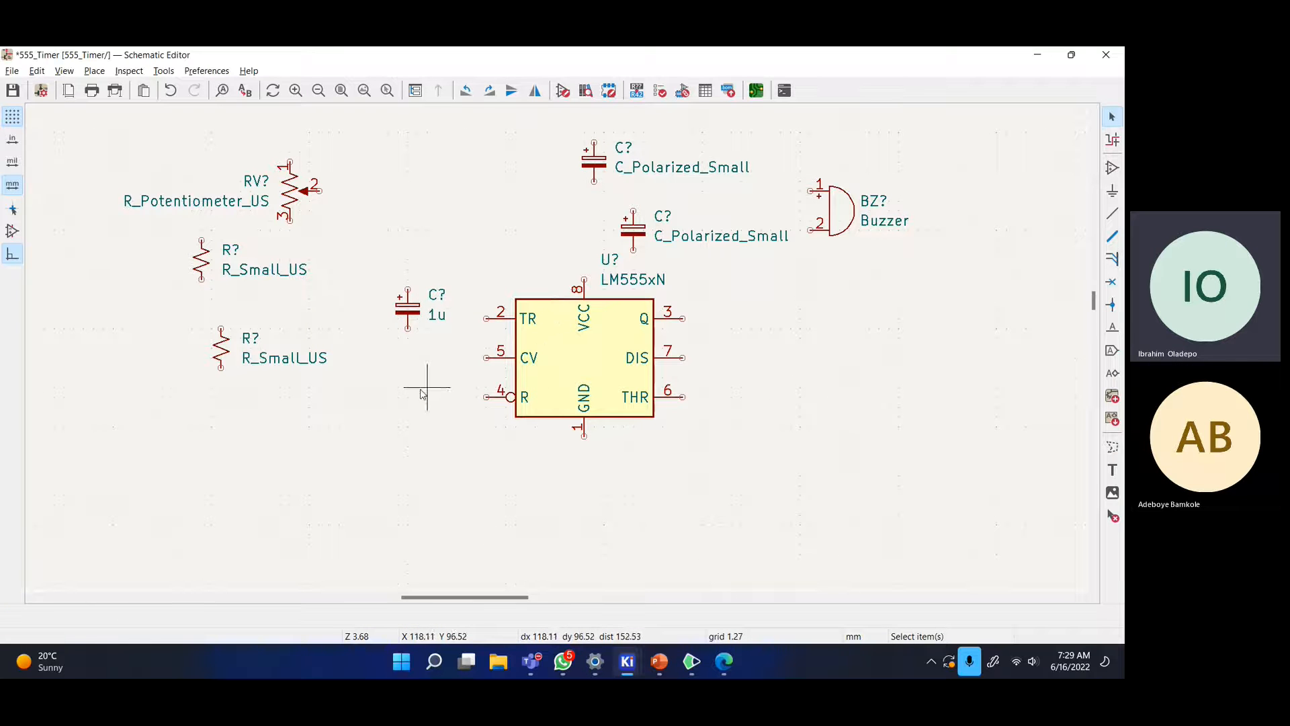
- Move the capacitor above the 555 down beside pin 4
key("alt+Tab")
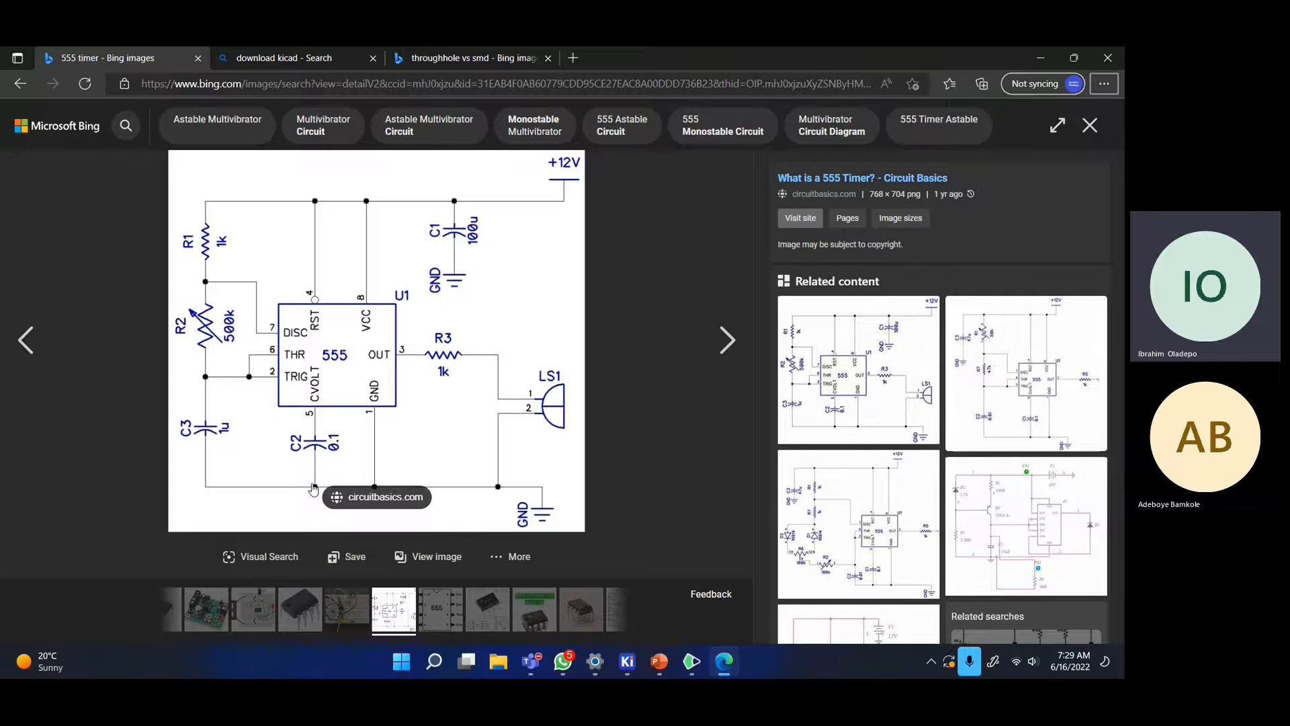
key("alt+Tab")
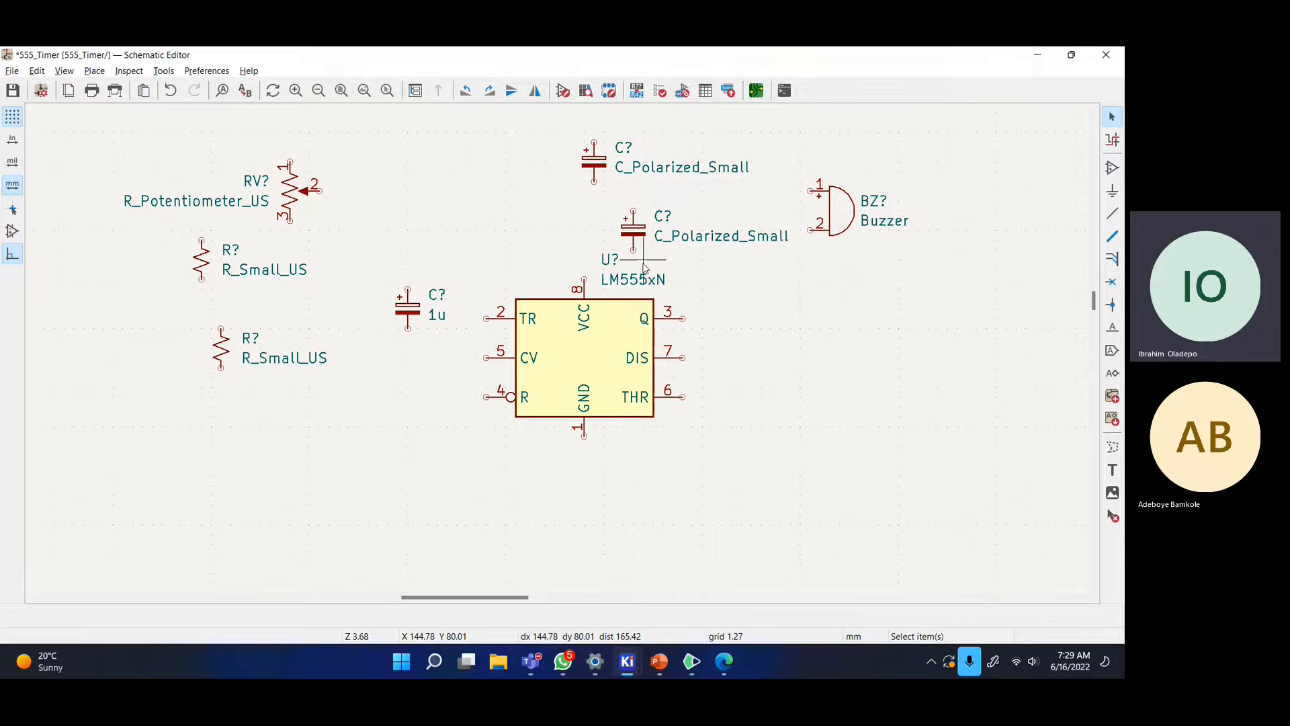
key("alt+Tab")
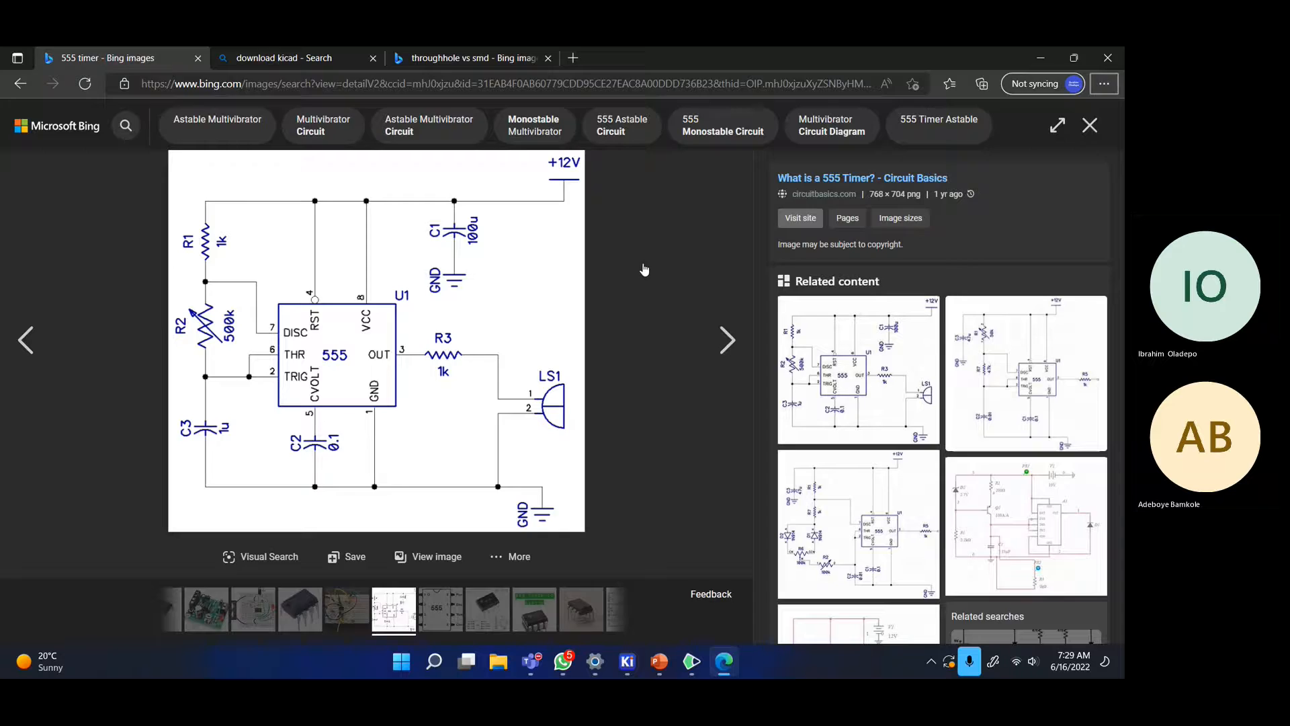
key("alt+Tab")
left_click(635, 240)
left_click_drag(636, 240, 407, 407)
left_click(449, 421)
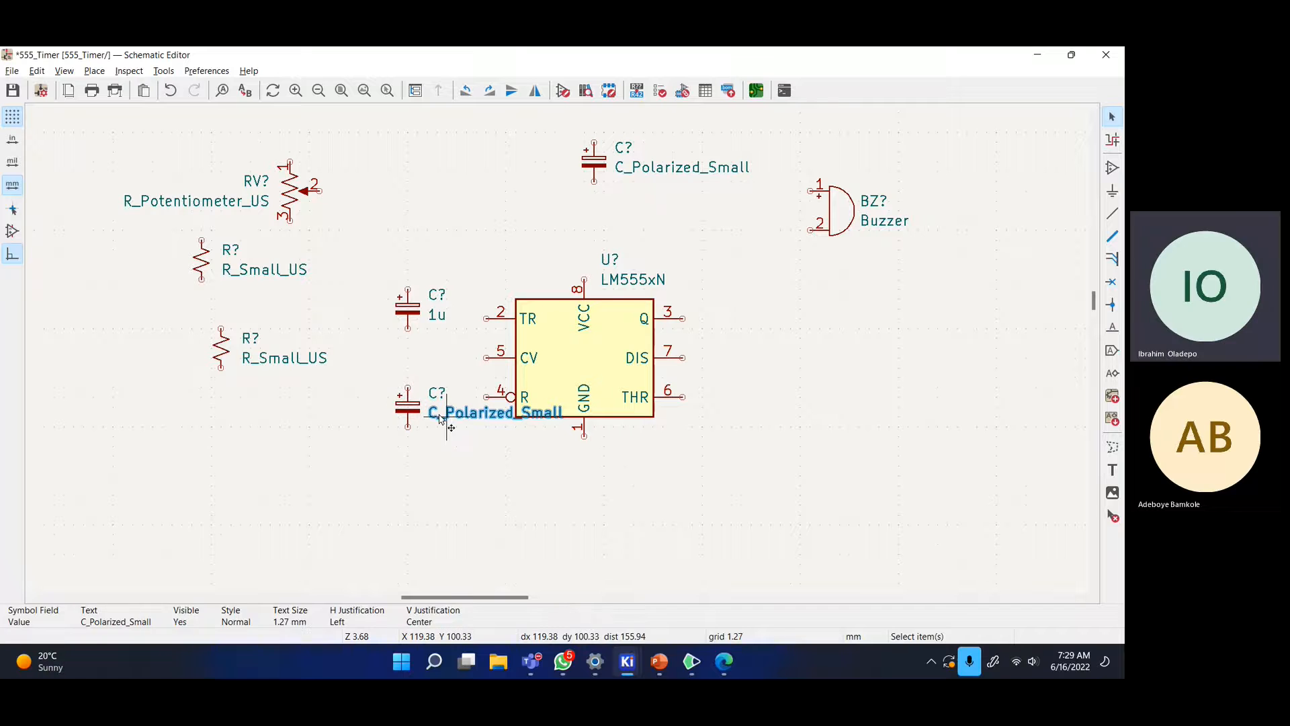
- Enter 0.1 as the value of the capacitor next to pin 4 of the LM555xN
left_click(402, 408)
double_click(402, 407)
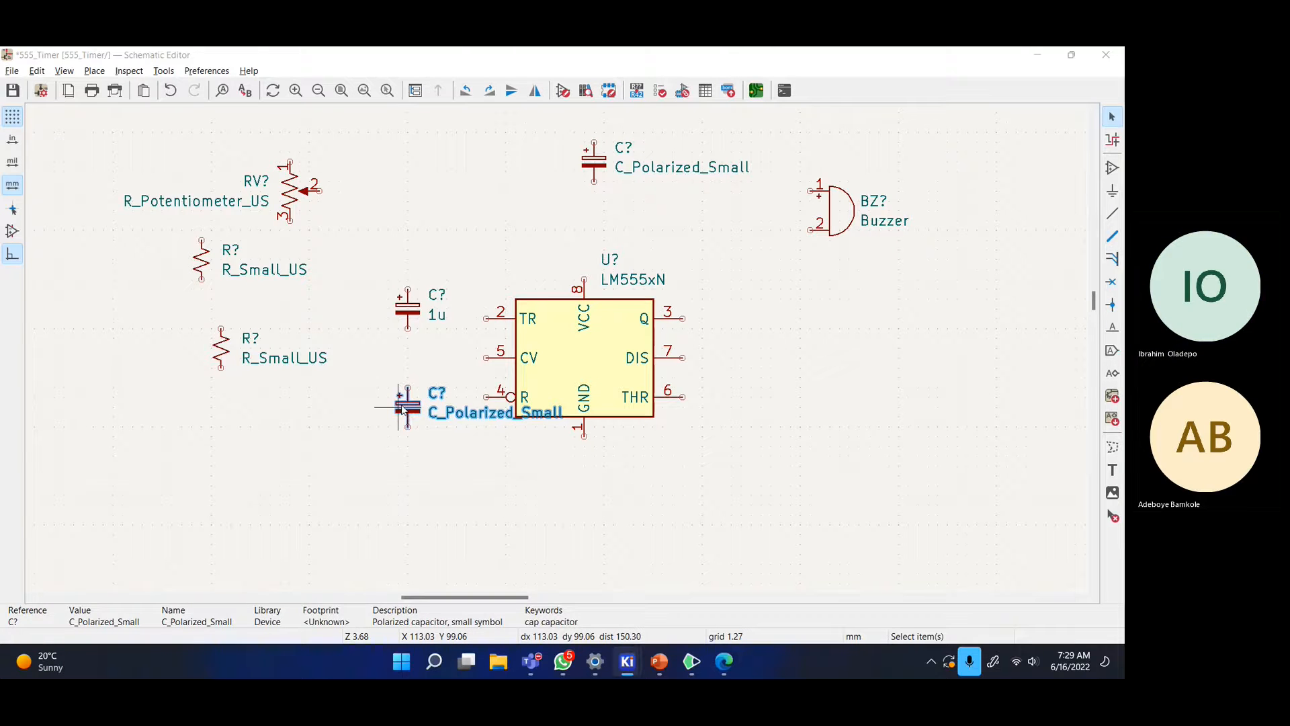
left_click(512, 121)
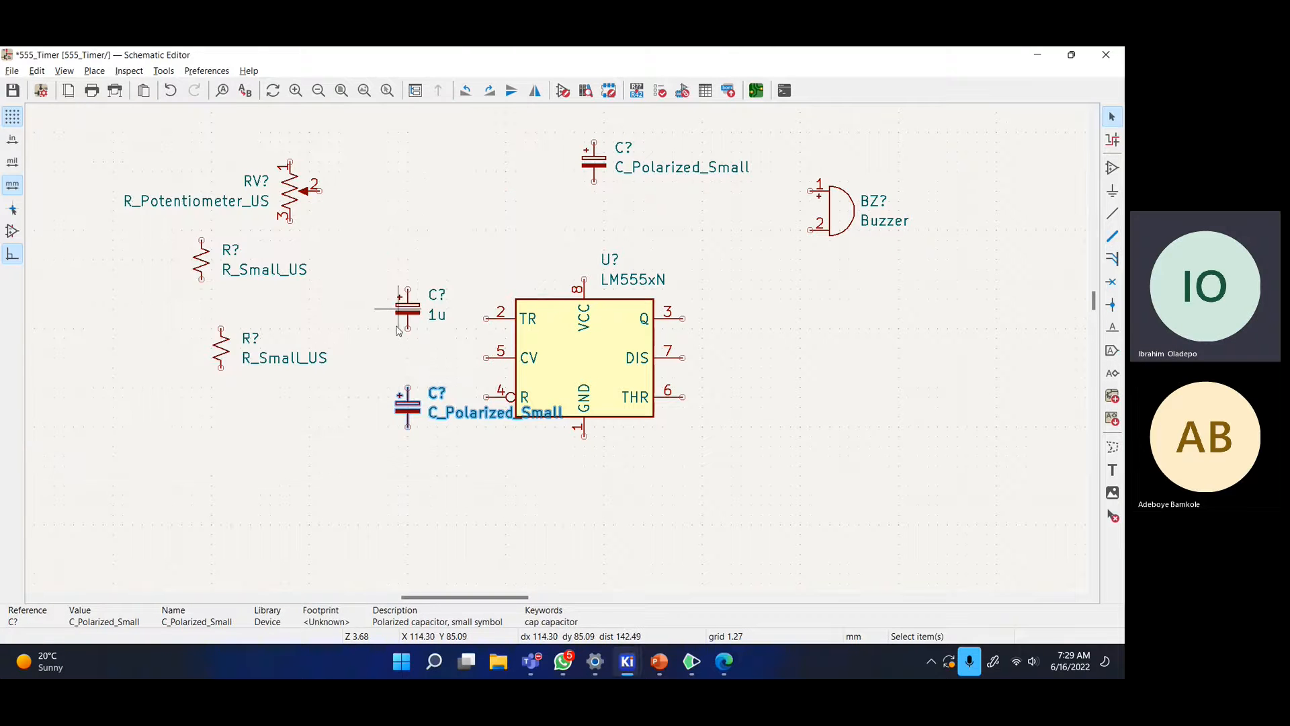
key("v")
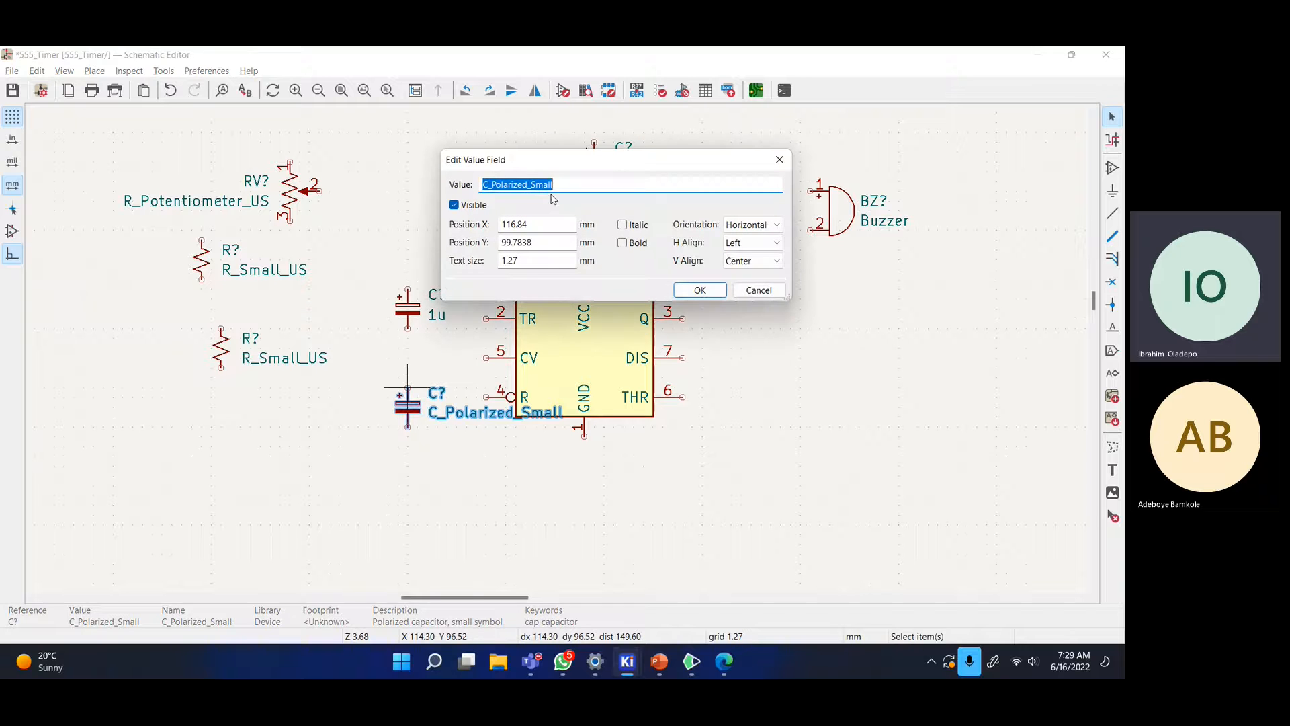
key("alt+Tab")
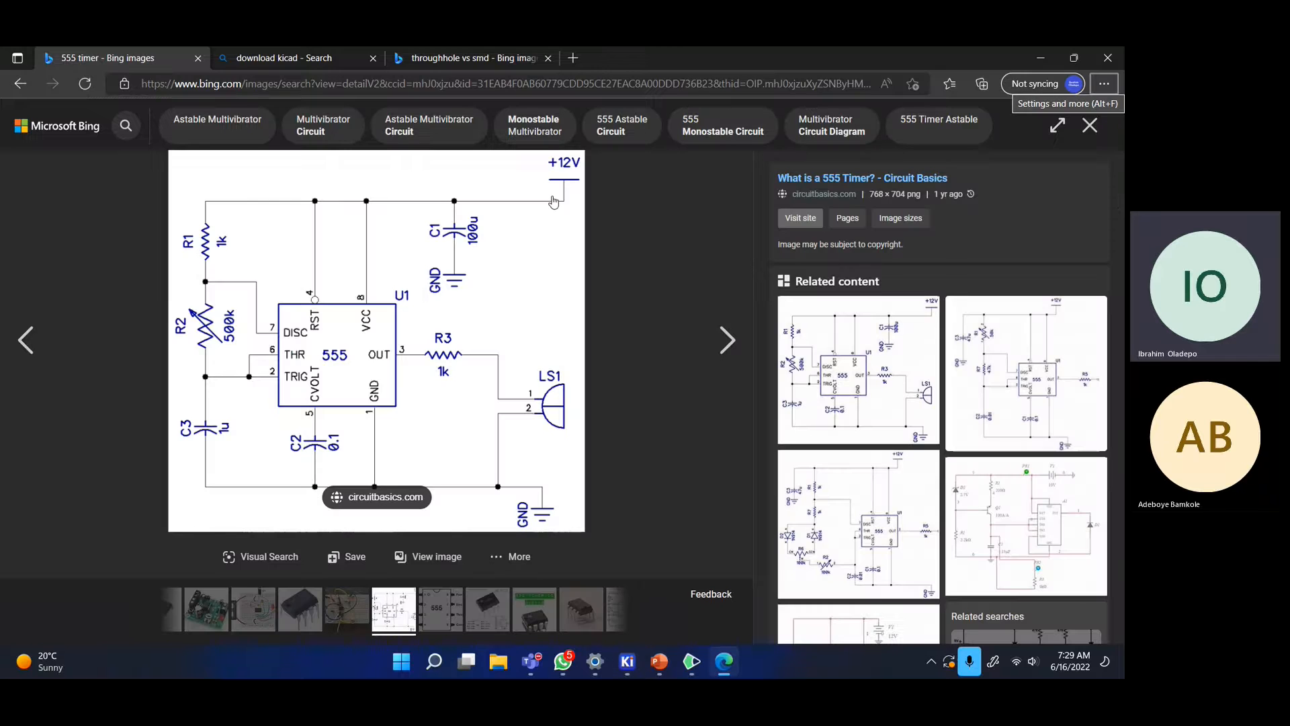
key("alt+Tab")
key("alt+Tab")
key("alt+Tab")
type("o")
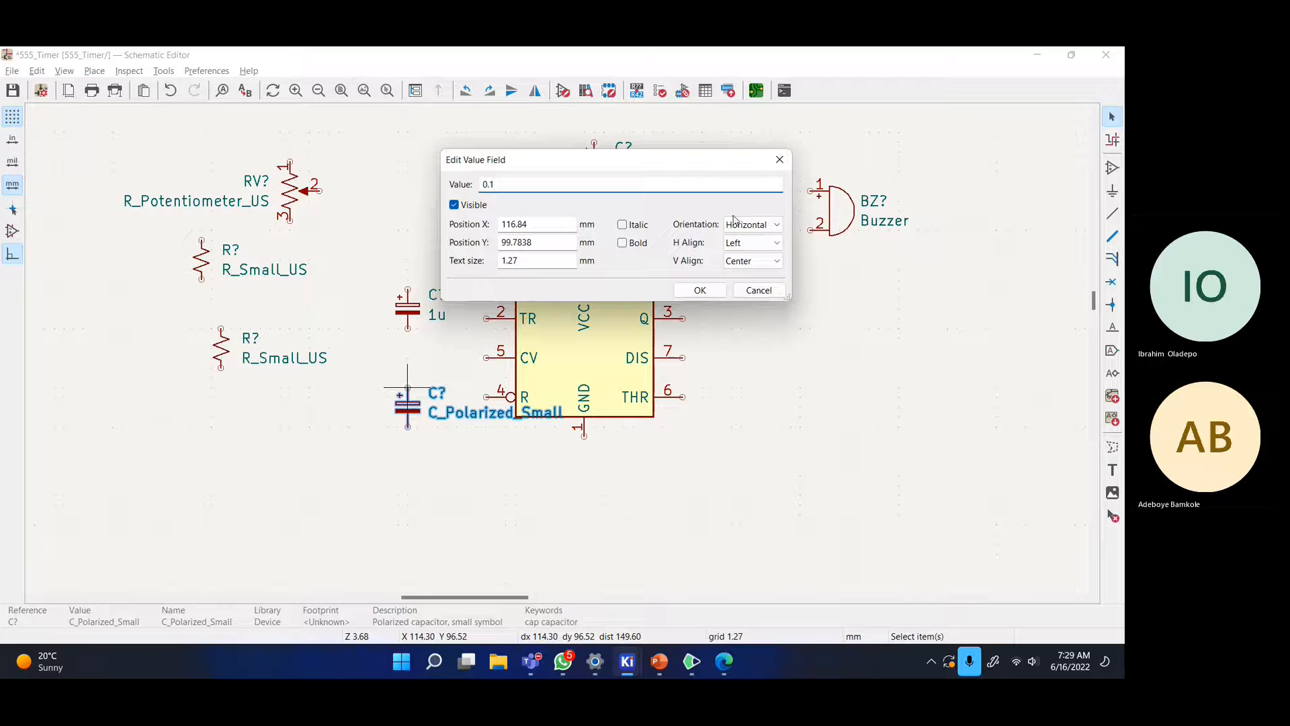
left_click(700, 289)
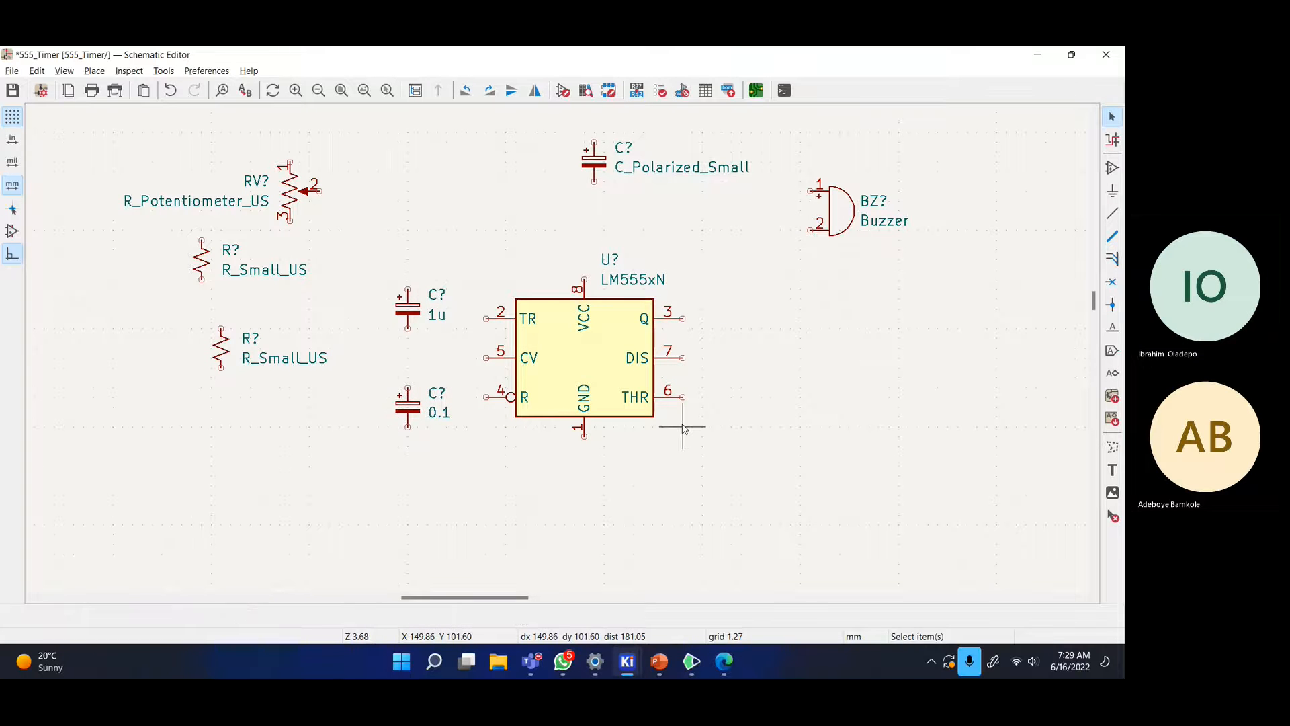
key("alt+Tab")
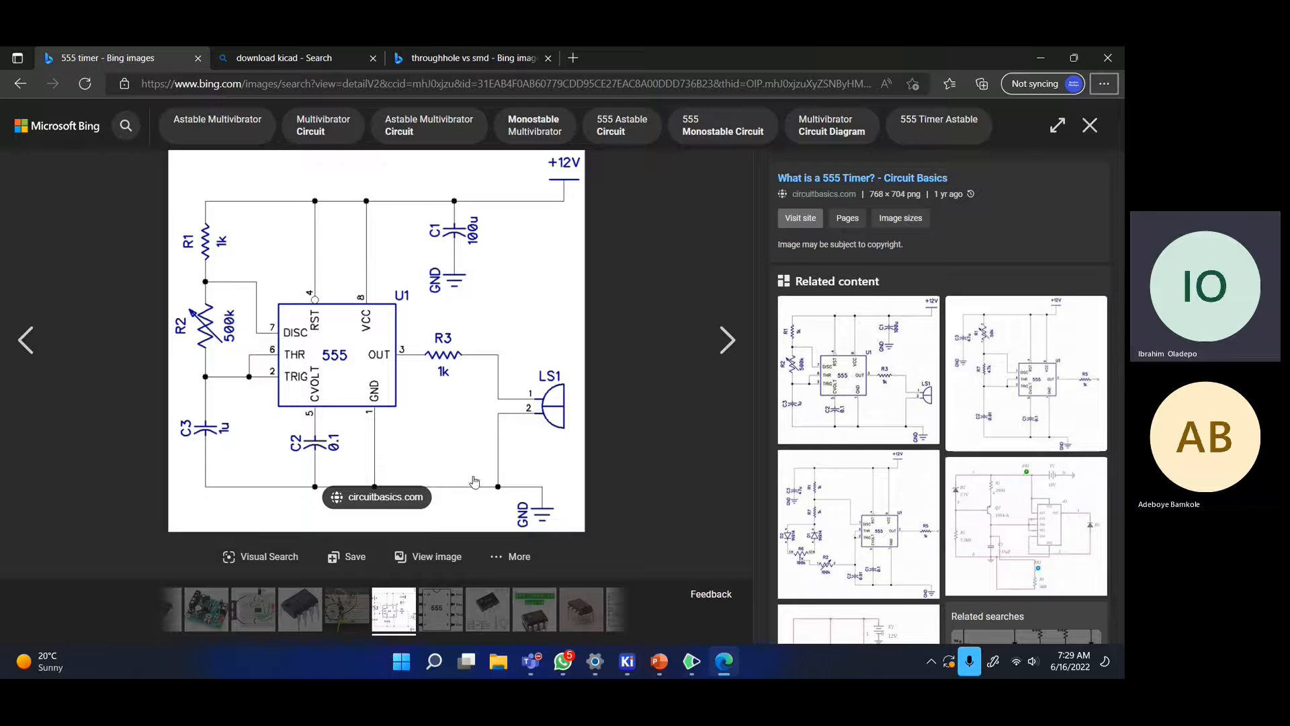
- Shift the 1u capacitor slightly to the left
key("alt+Tab")
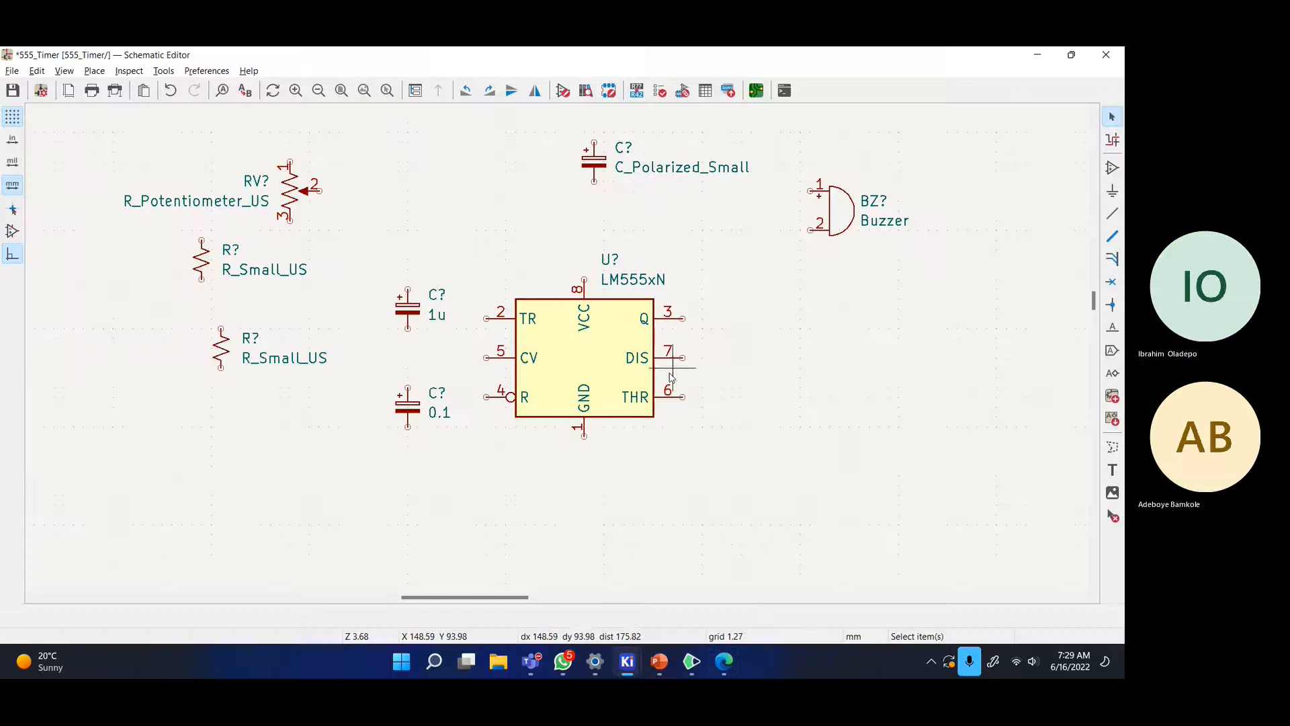
key("w")
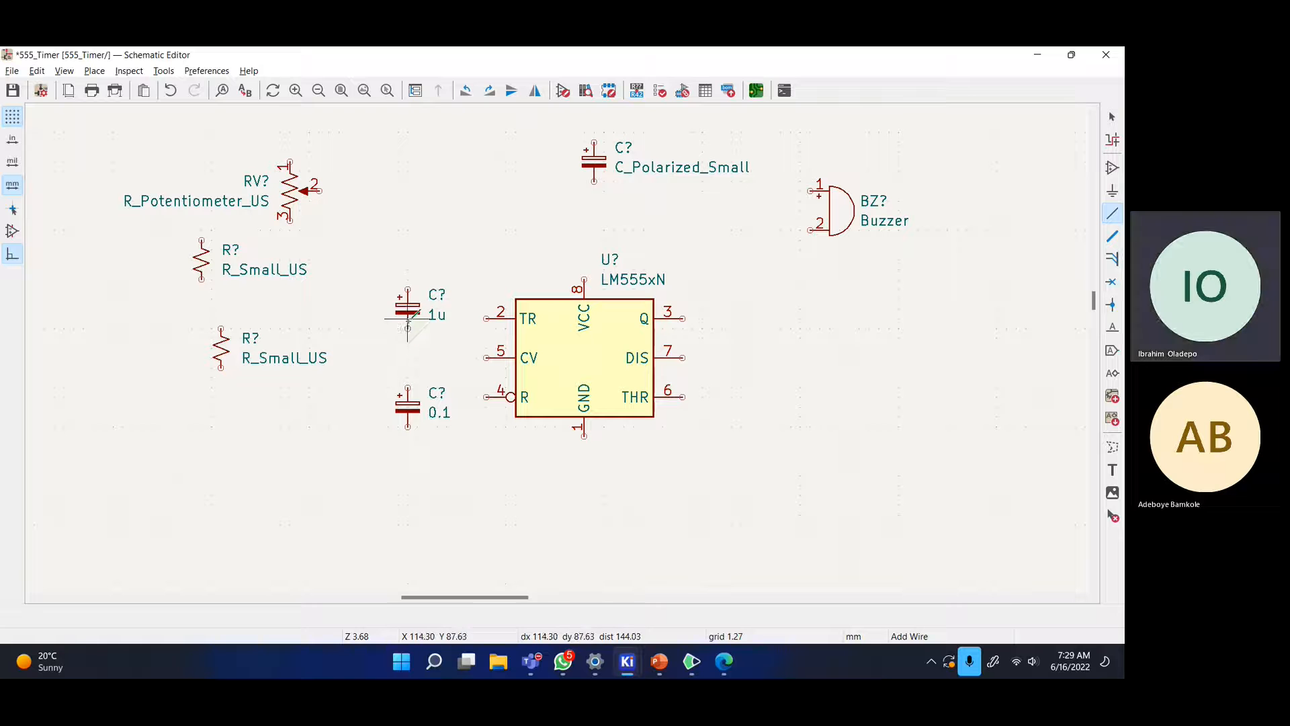
left_click(1112, 118)
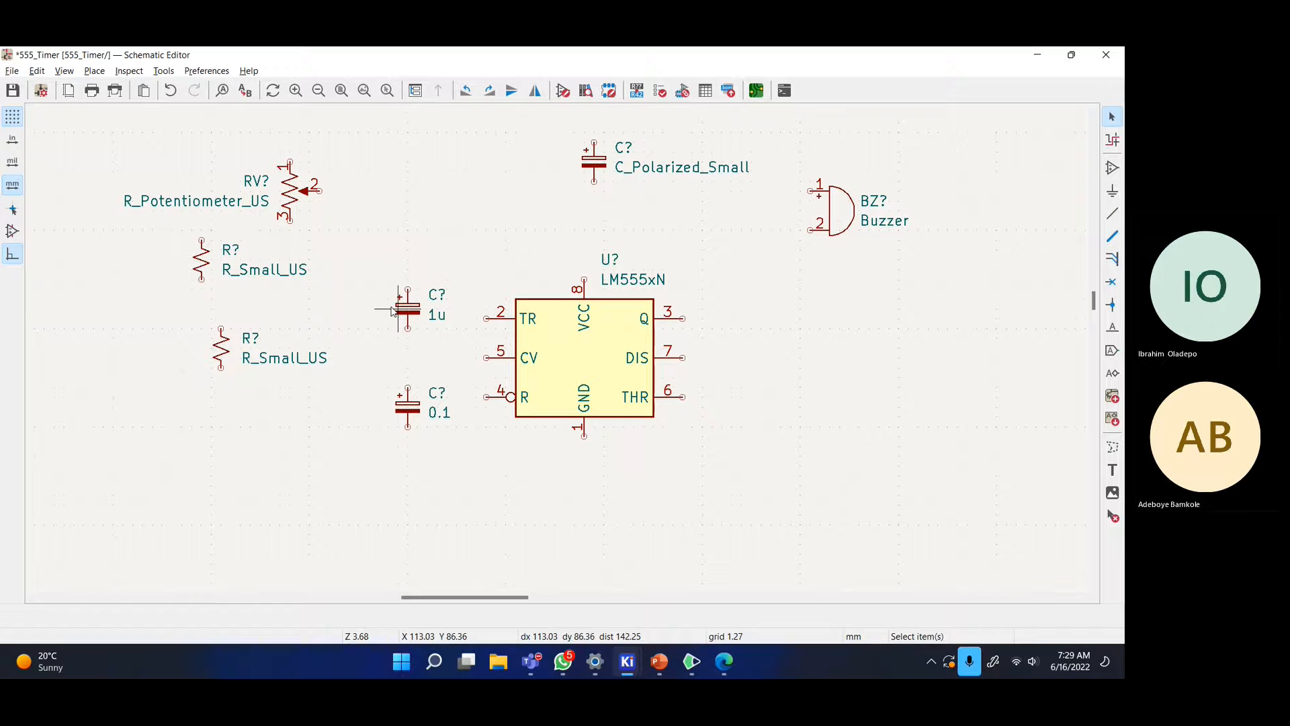
left_click(410, 310)
left_click_drag(413, 316, 365, 316)
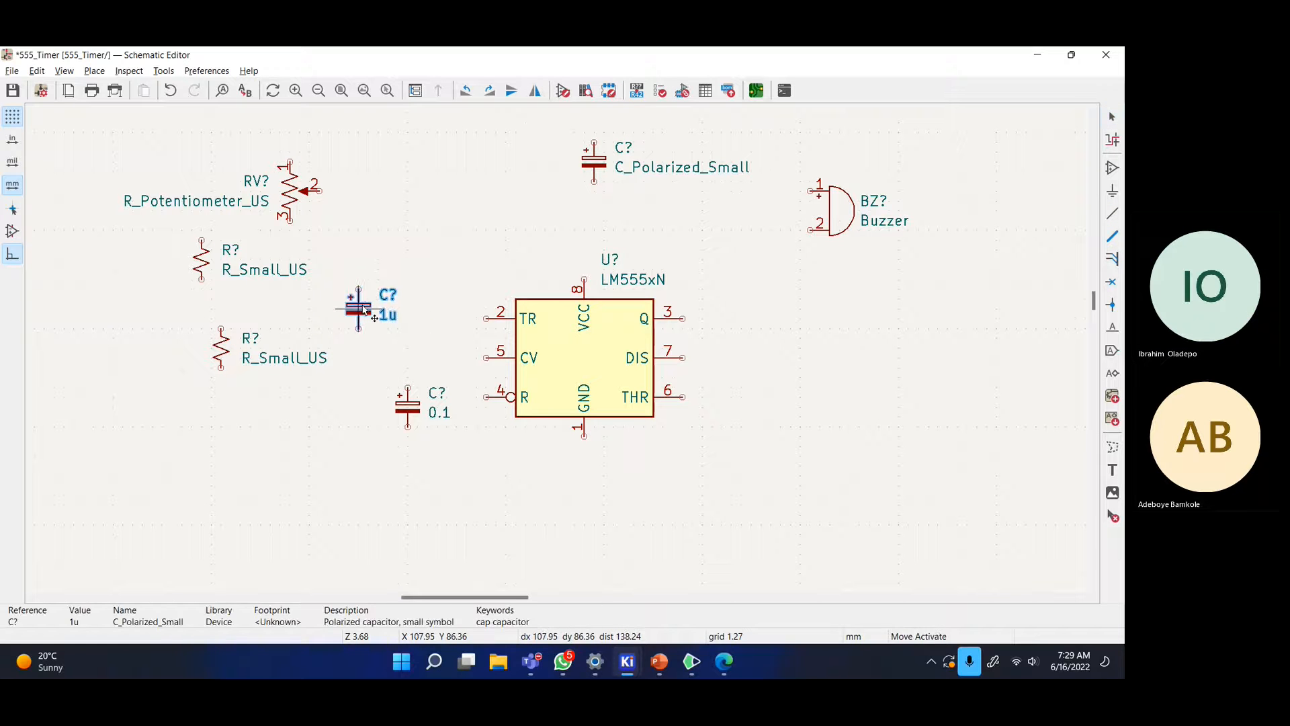
- Wire the 555's CV pin 5 to the 0.1 capacitor's top pin
left_click(410, 414)
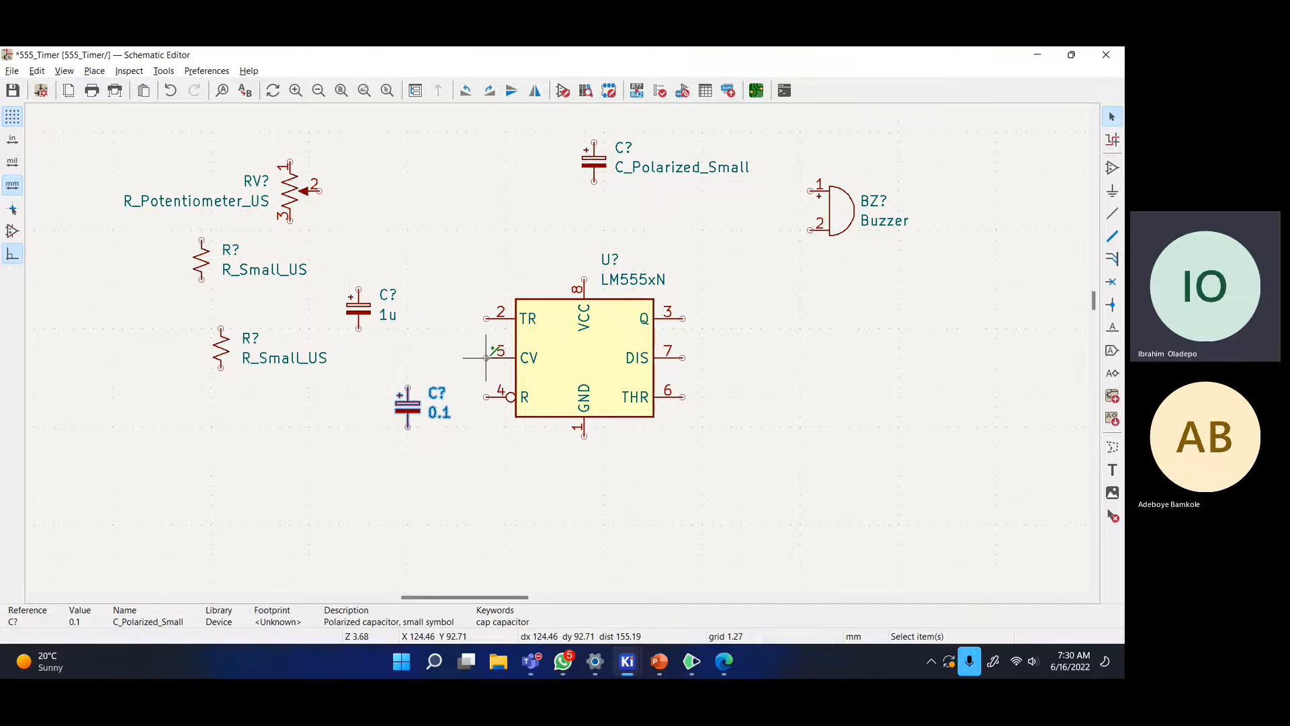
scroll(486, 358, "up", 3)
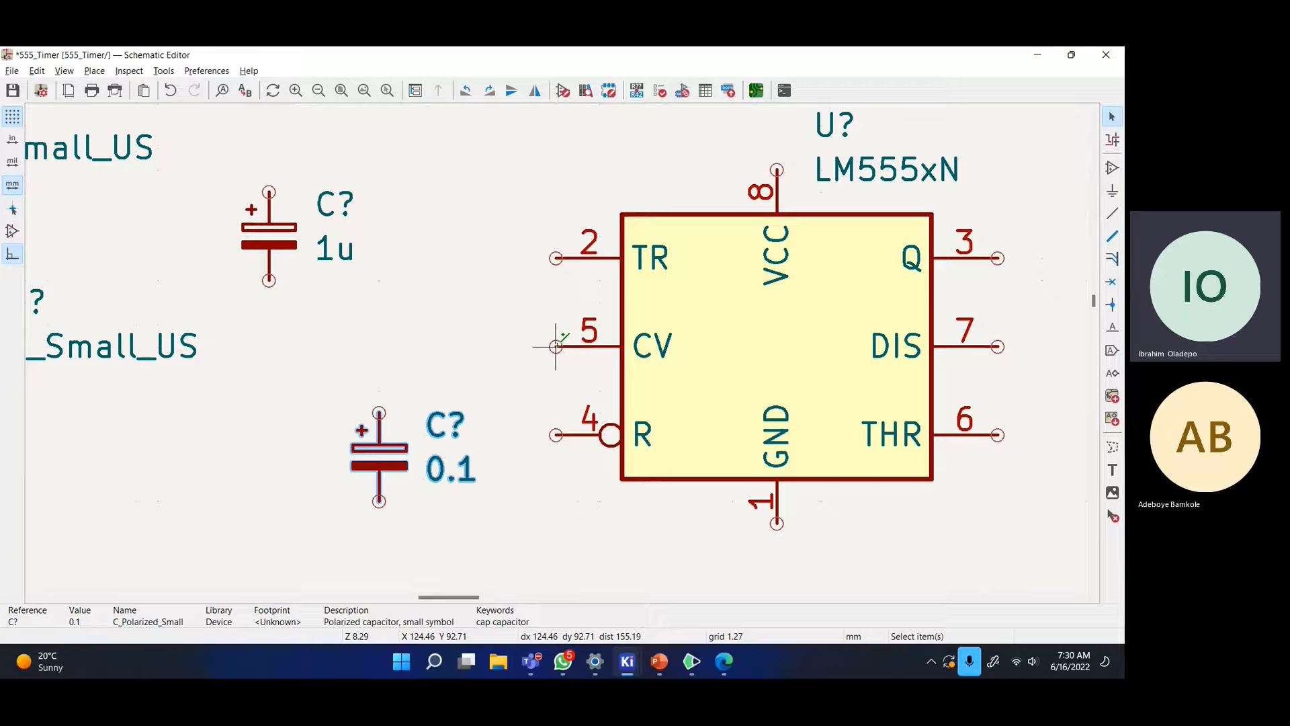
left_click(556, 346)
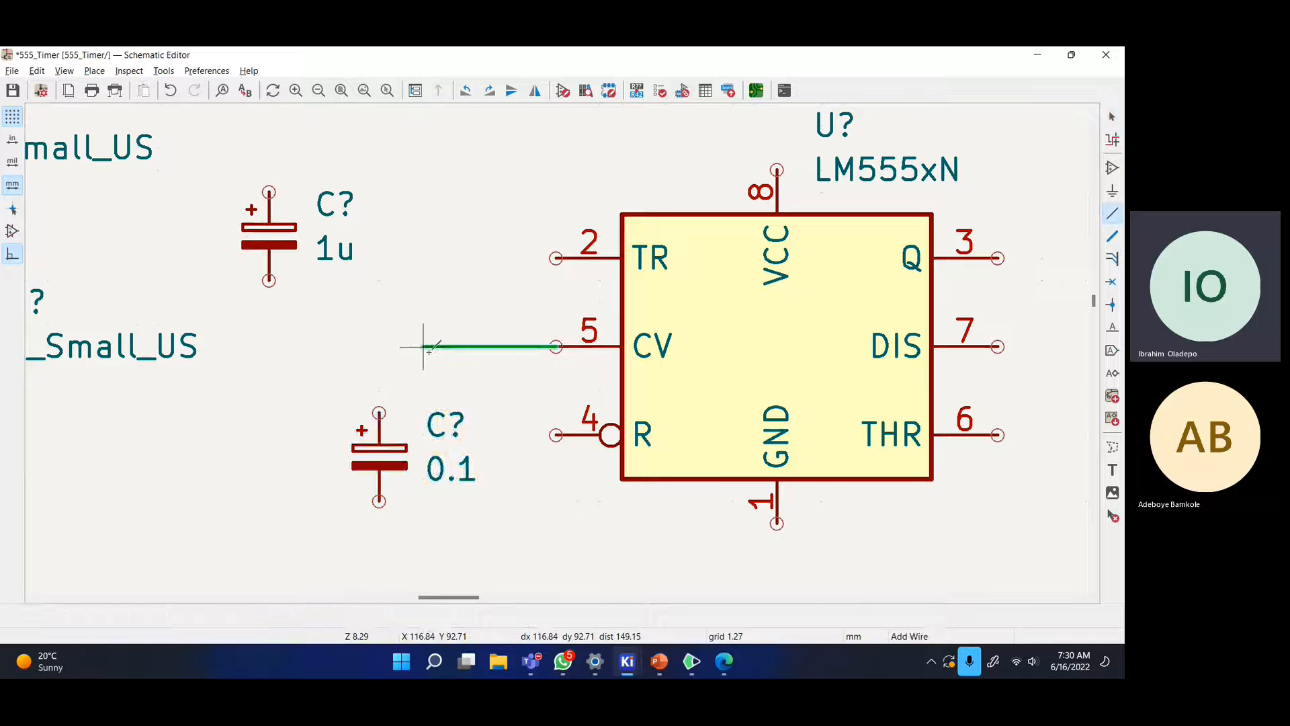
left_click(380, 412)
key("Escape")
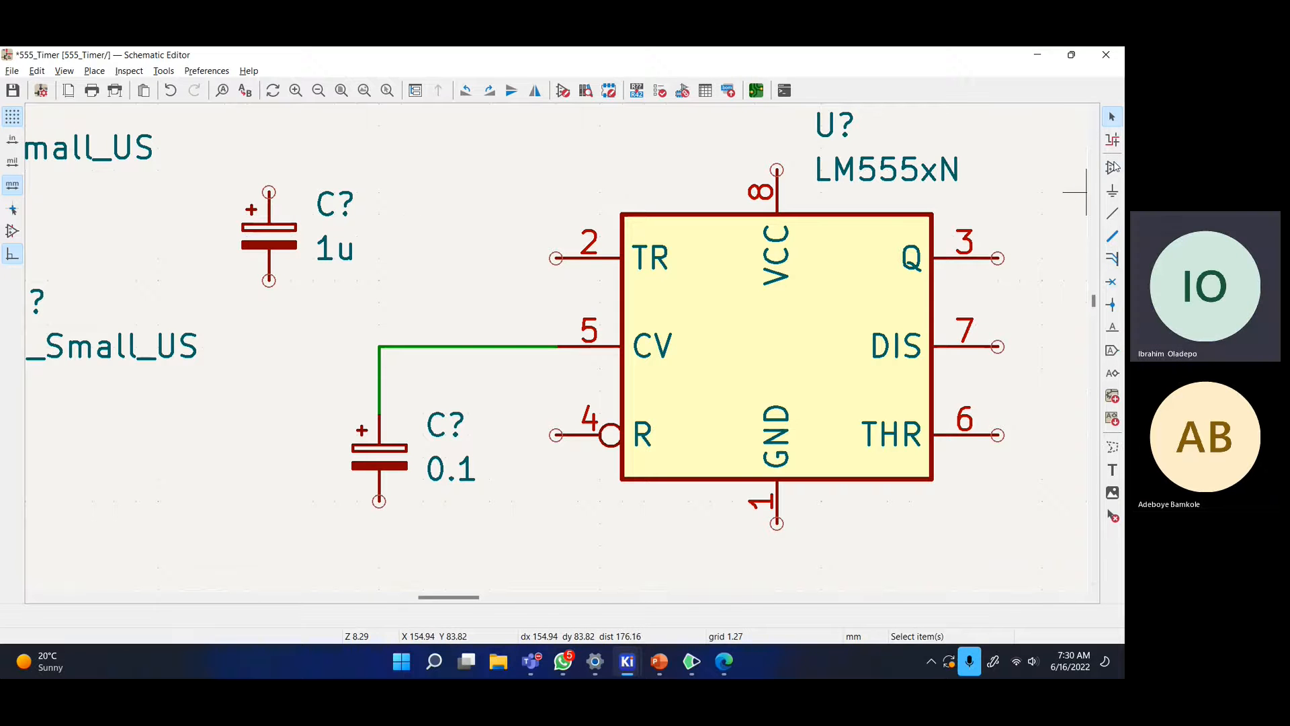
- Move the 1u capacitor down to sit just left of the 0.1 capacitor
key("m")
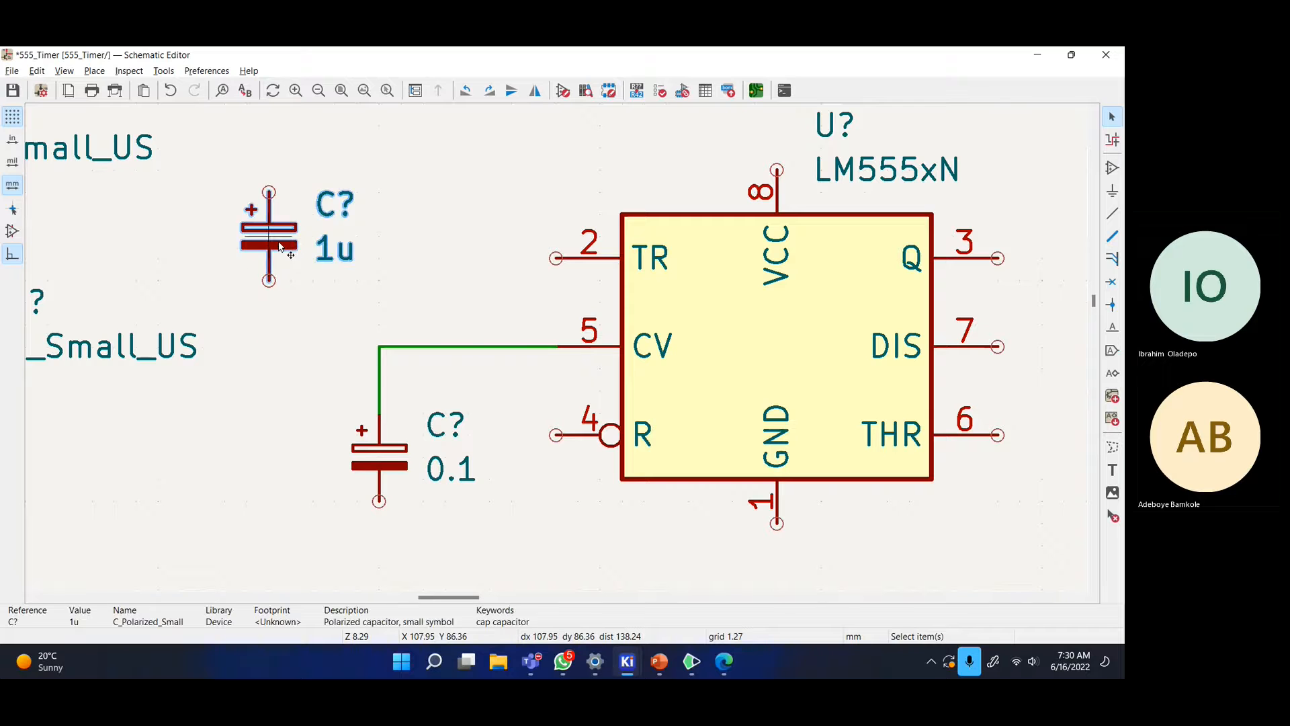
left_click(211, 462)
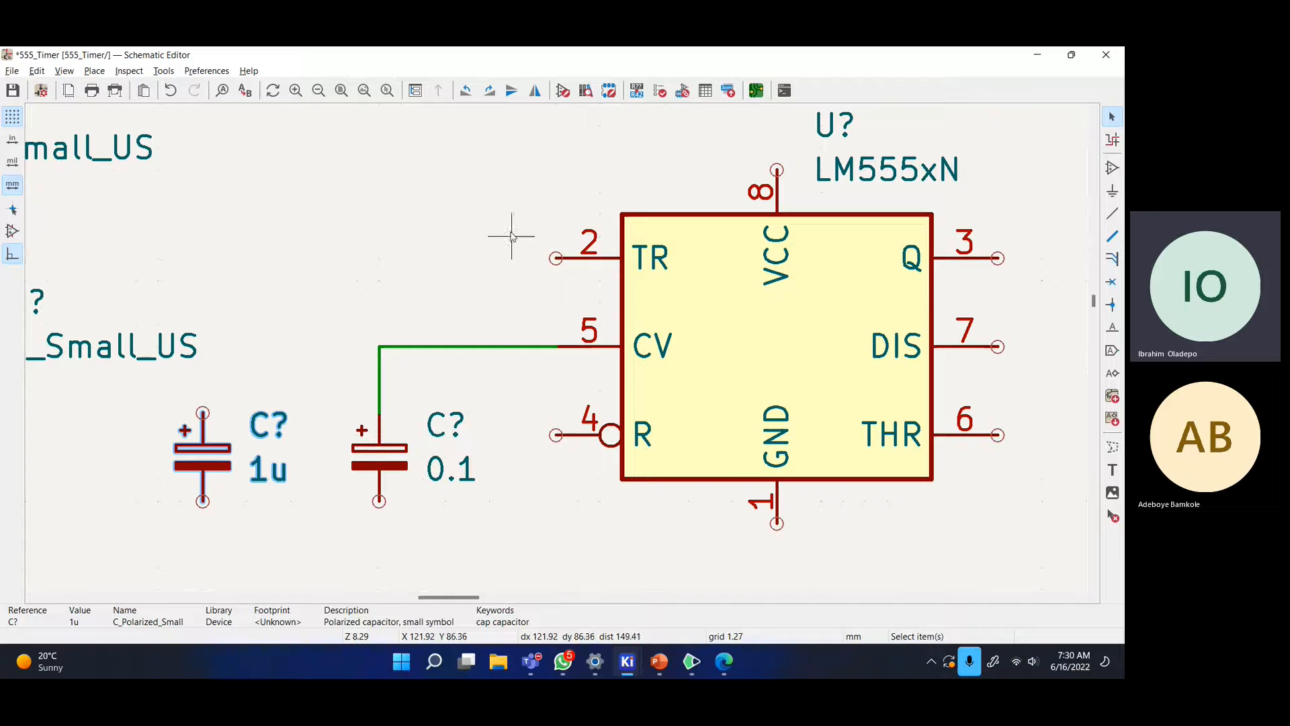
- Wire the 555's TR pin 2 to the 1u capacitor's top pin
key("w")
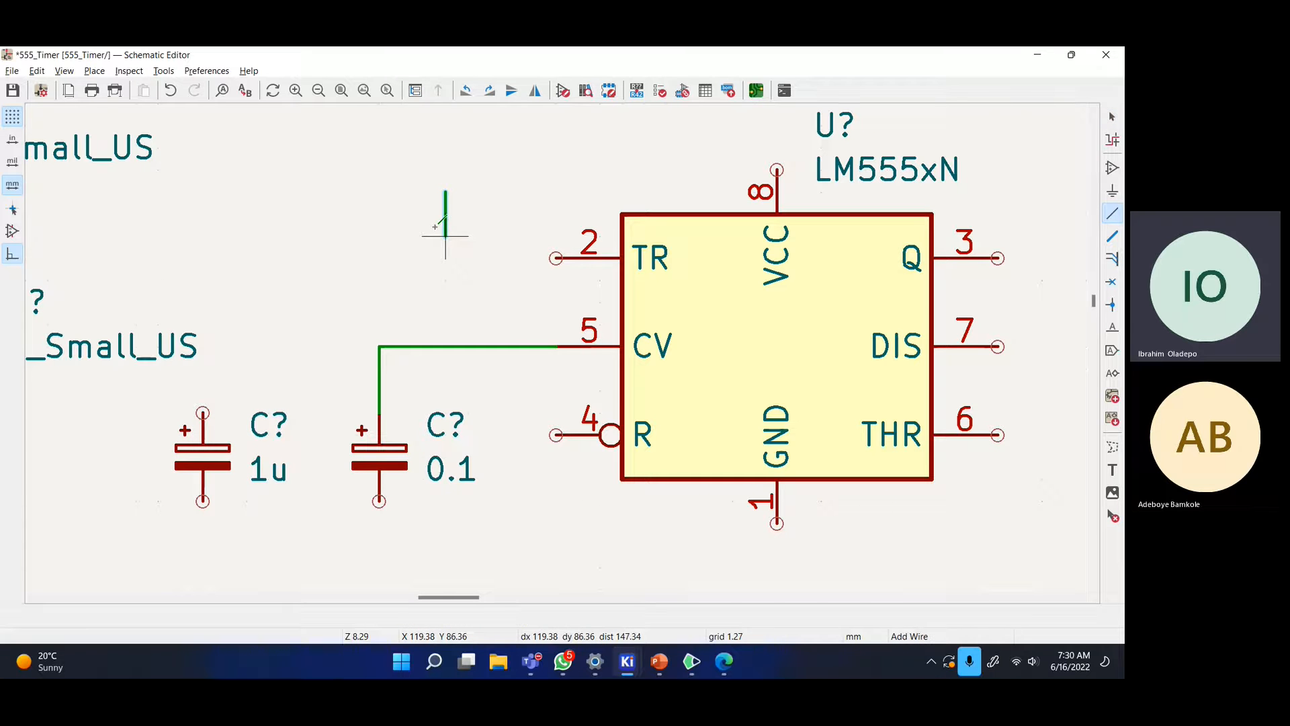
key("Escape")
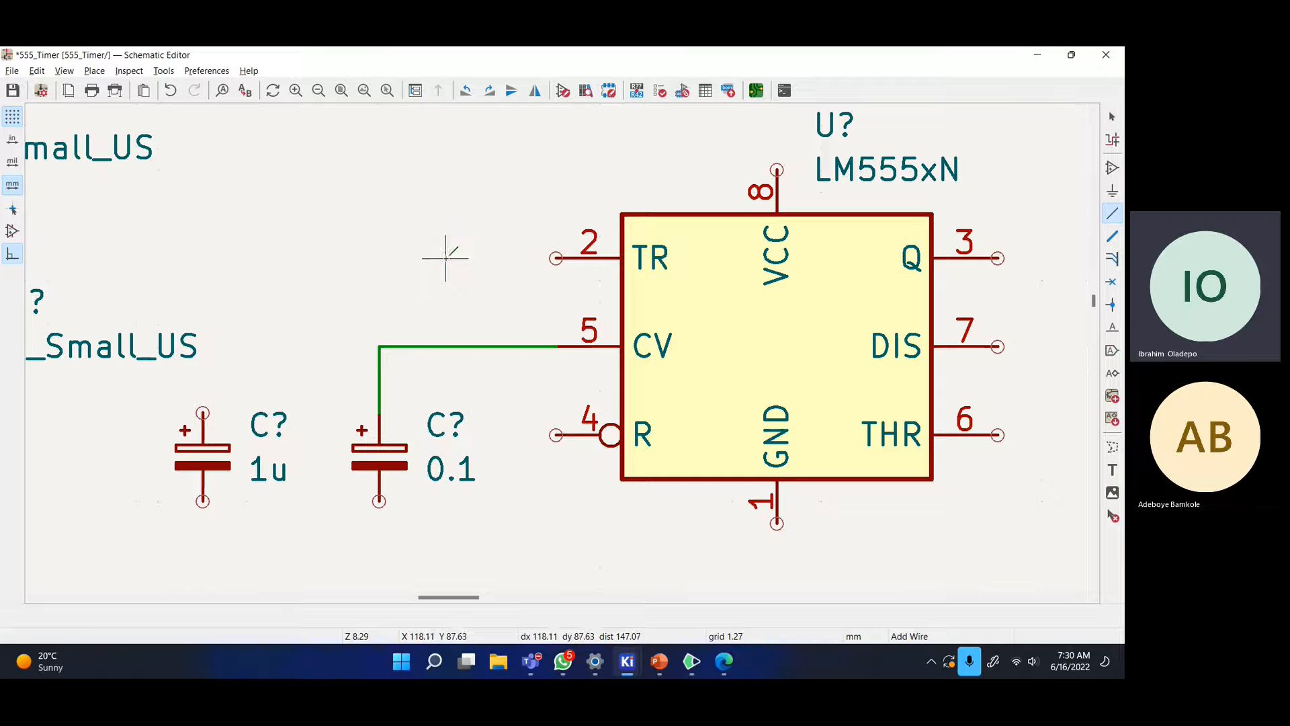
left_click(556, 257)
left_click(203, 413)
scroll(484, 236, "down", 2)
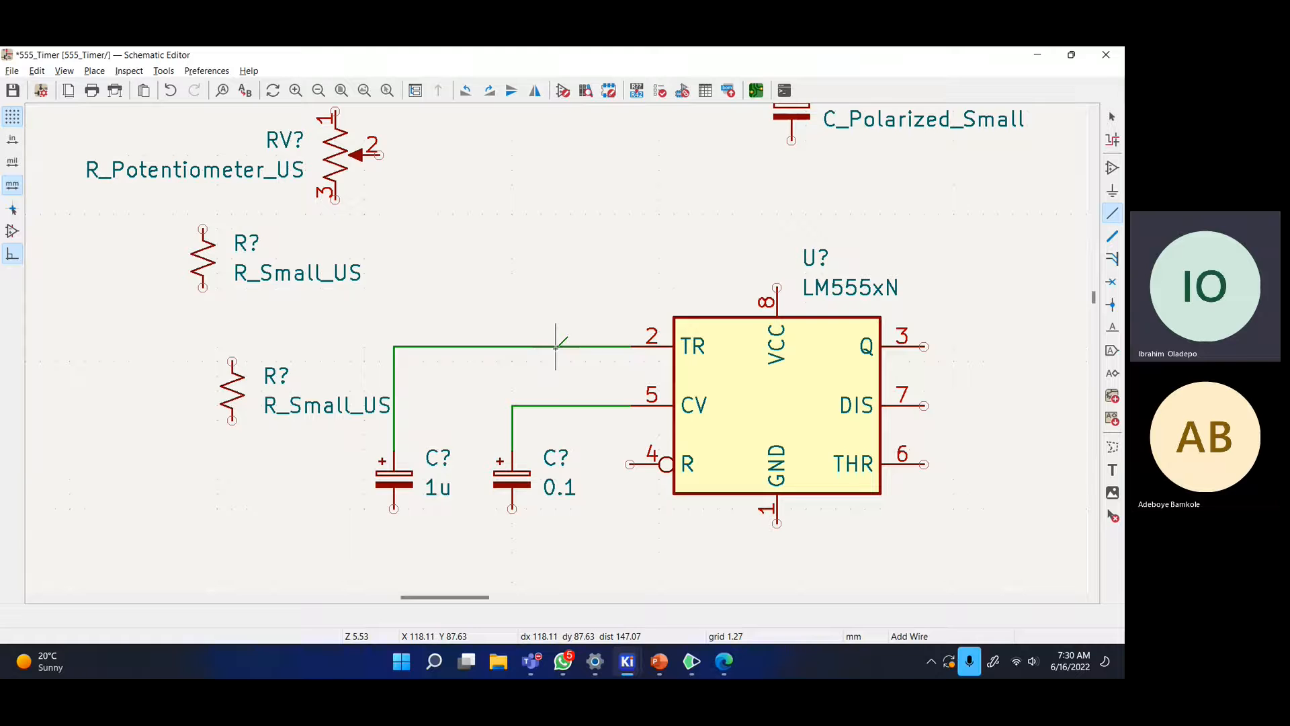
middle_click_drag(586, 361, 509, 297)
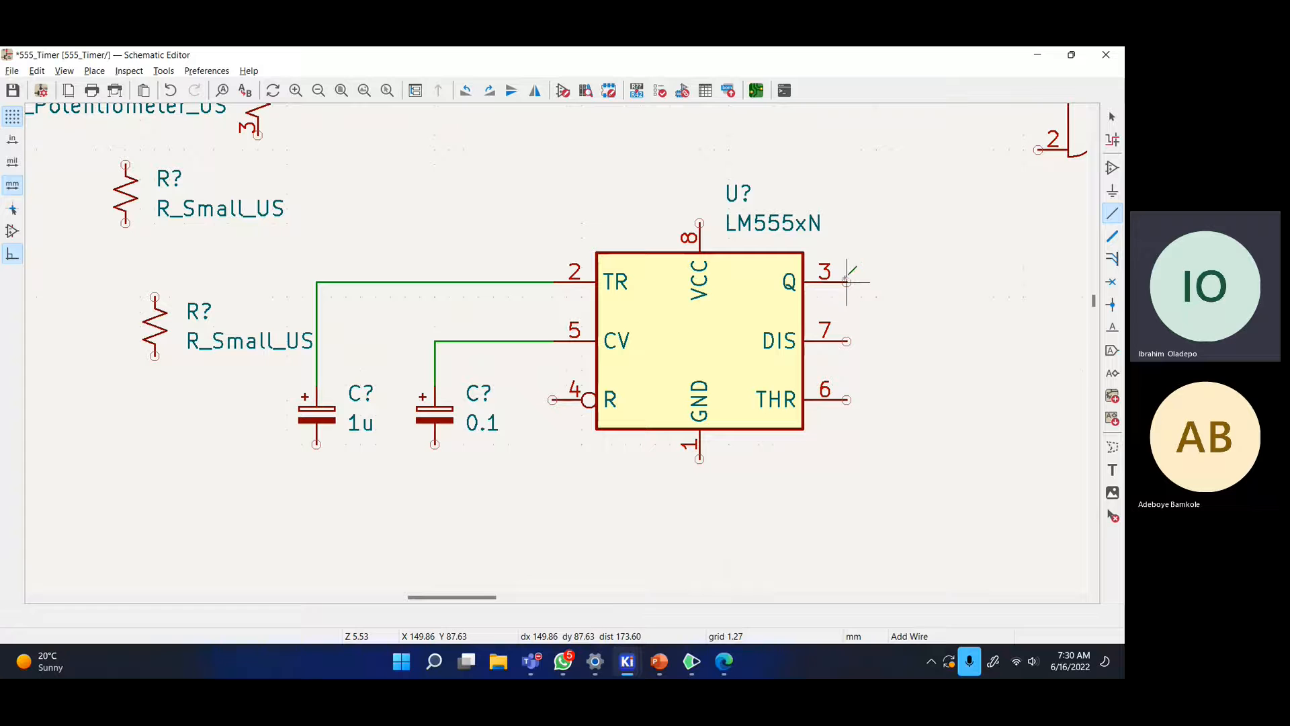
left_click(1111, 118)
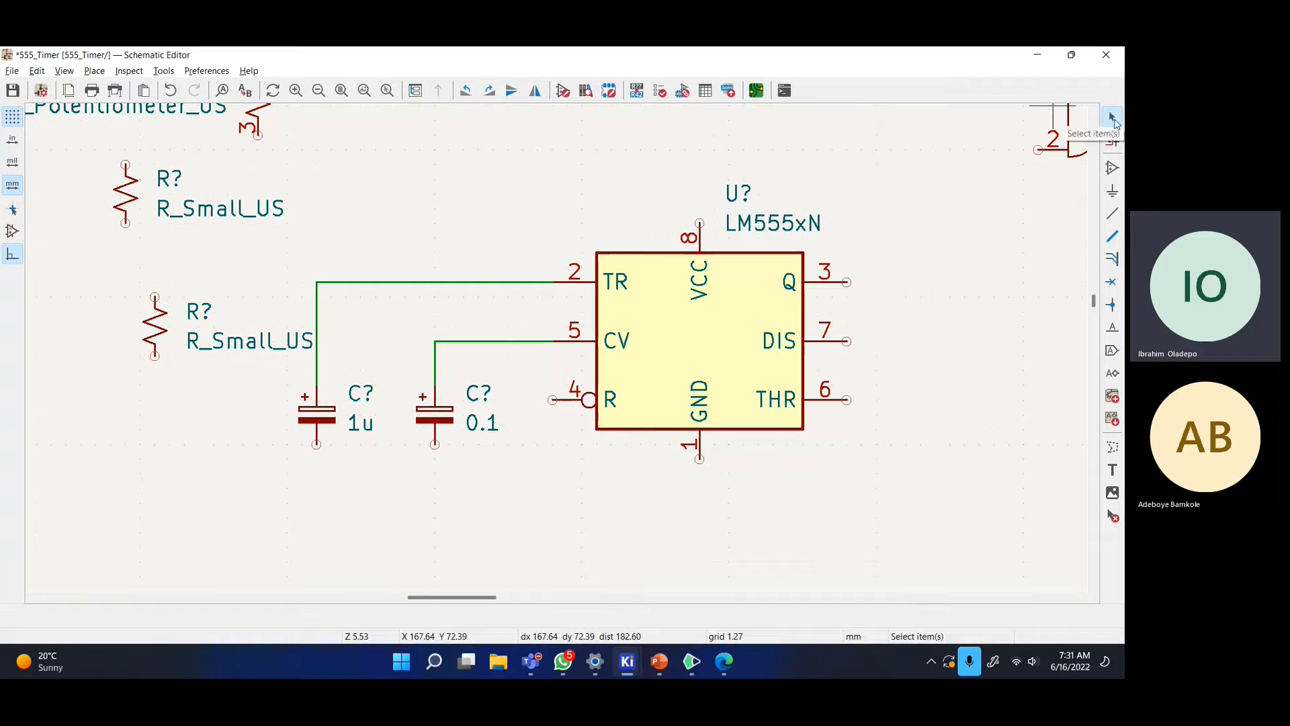
- Save the schematic and bring up the reference 555 circuit image
key("ctrl+s")
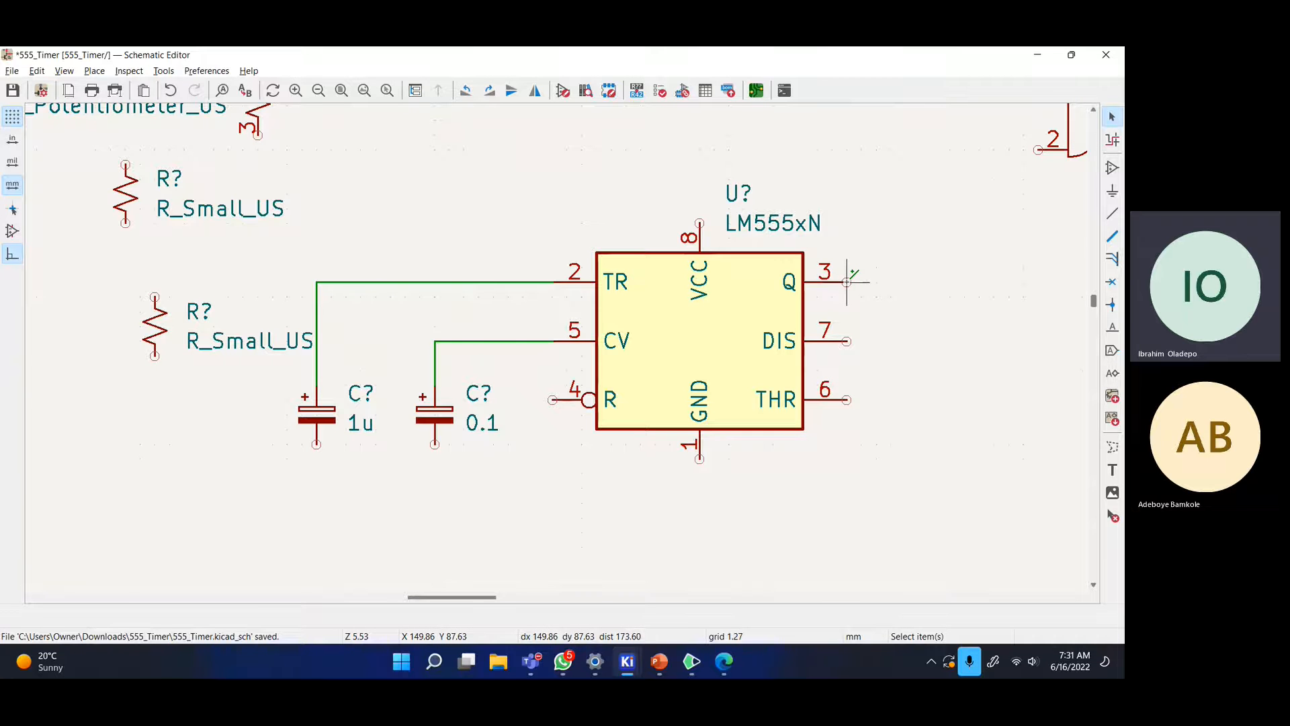
scroll(847, 282, "up", 3)
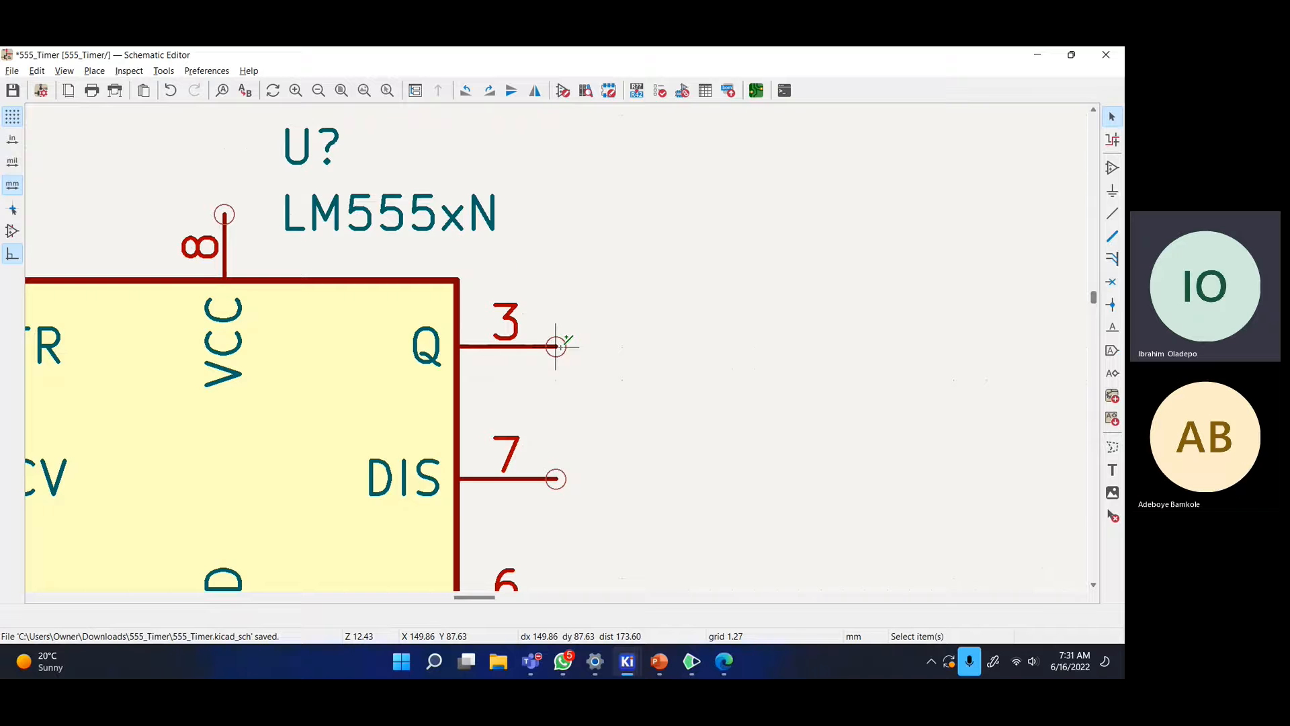
scroll(556, 346, "down", 3)
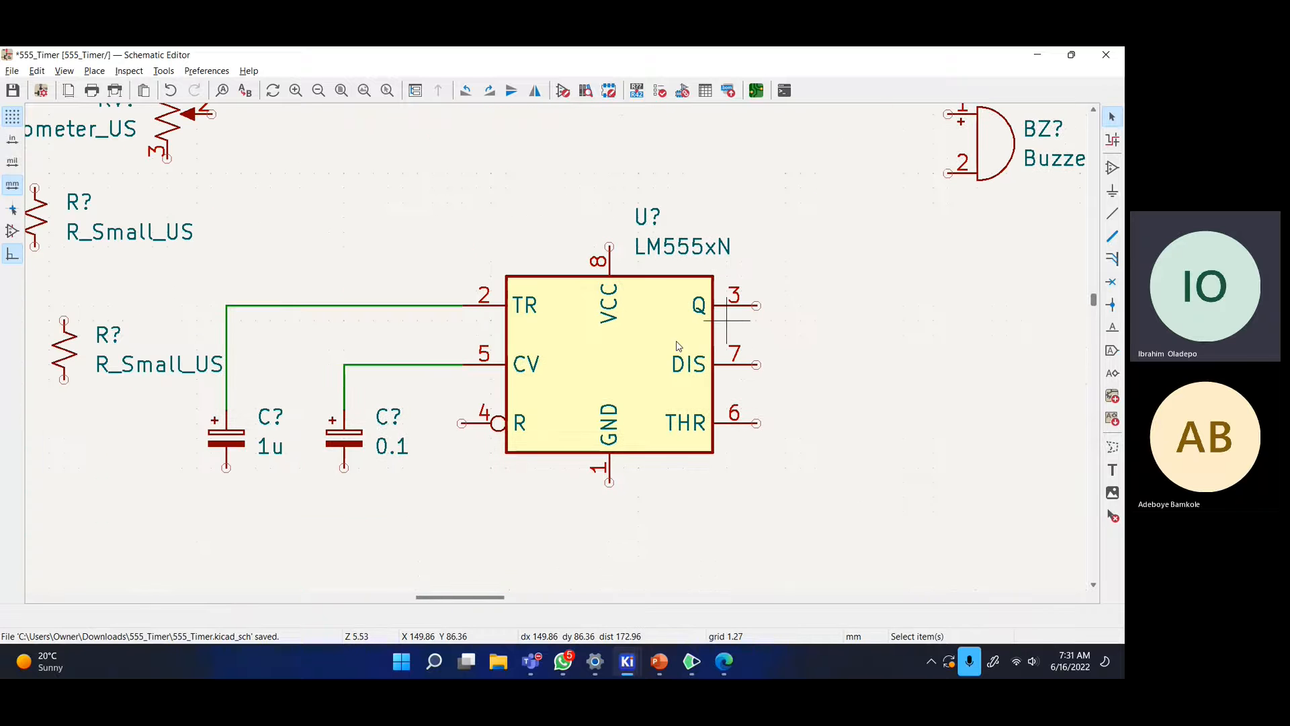
scroll(418, 346, "down", 2)
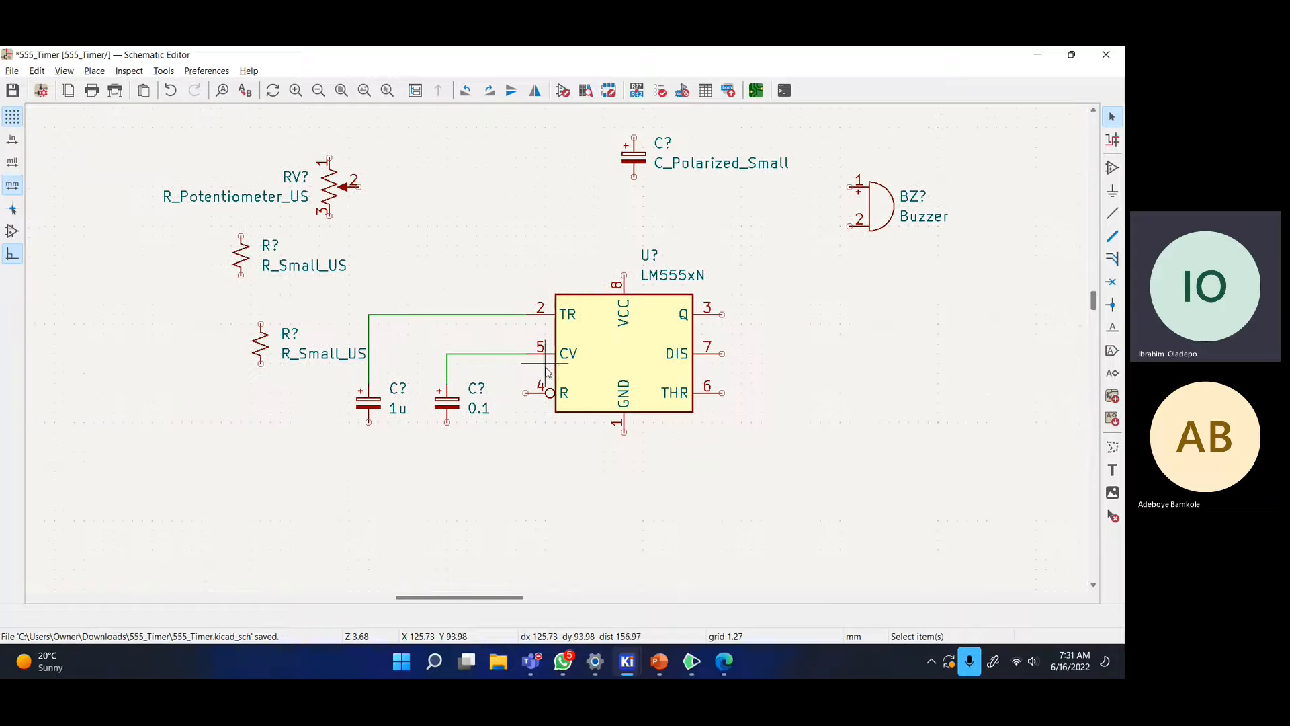
key("alt+Tab")
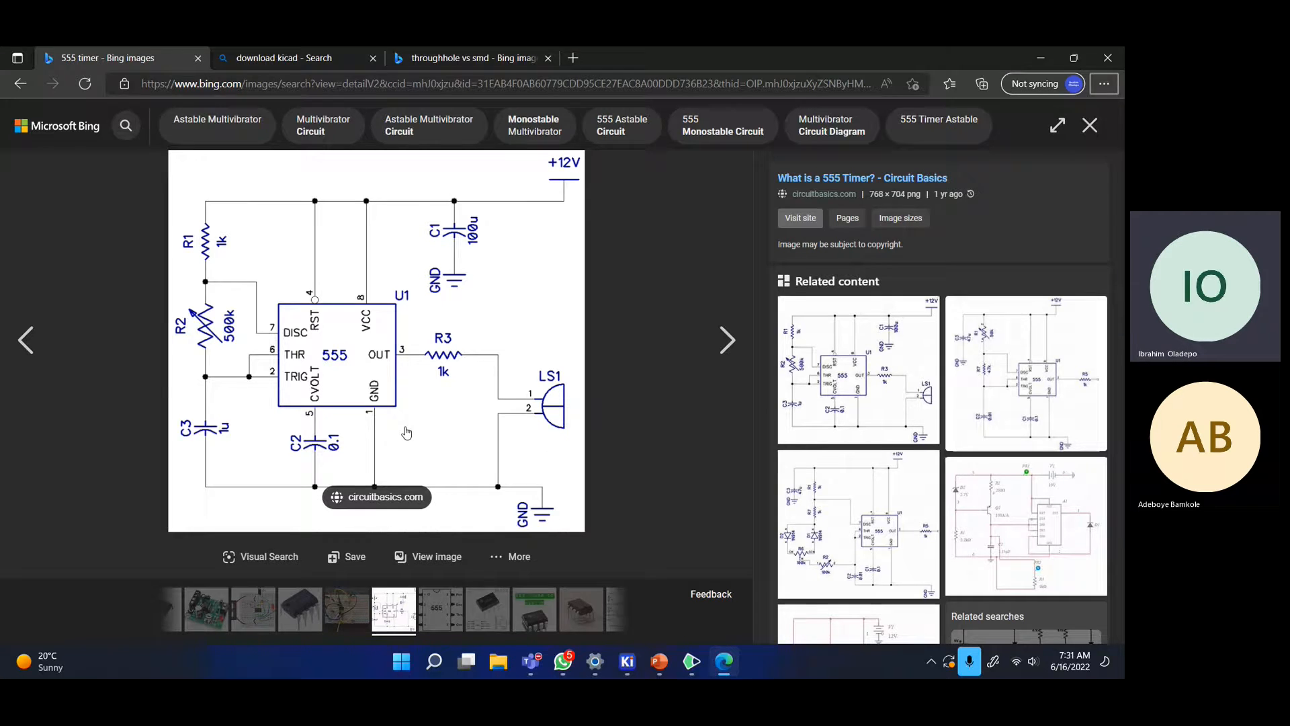
- Wire both capacitors' lower pins to the 555 GND pin 1 along a path below the chip
key("alt+Tab")
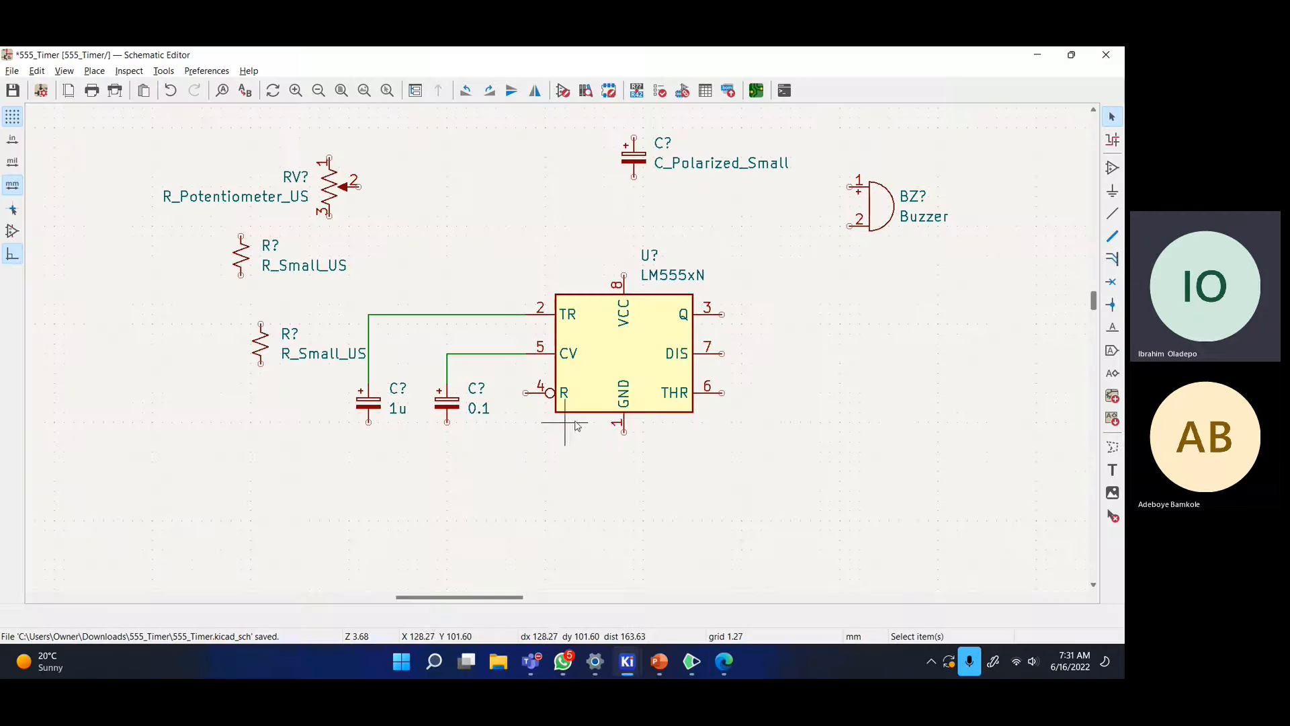
left_click(369, 422)
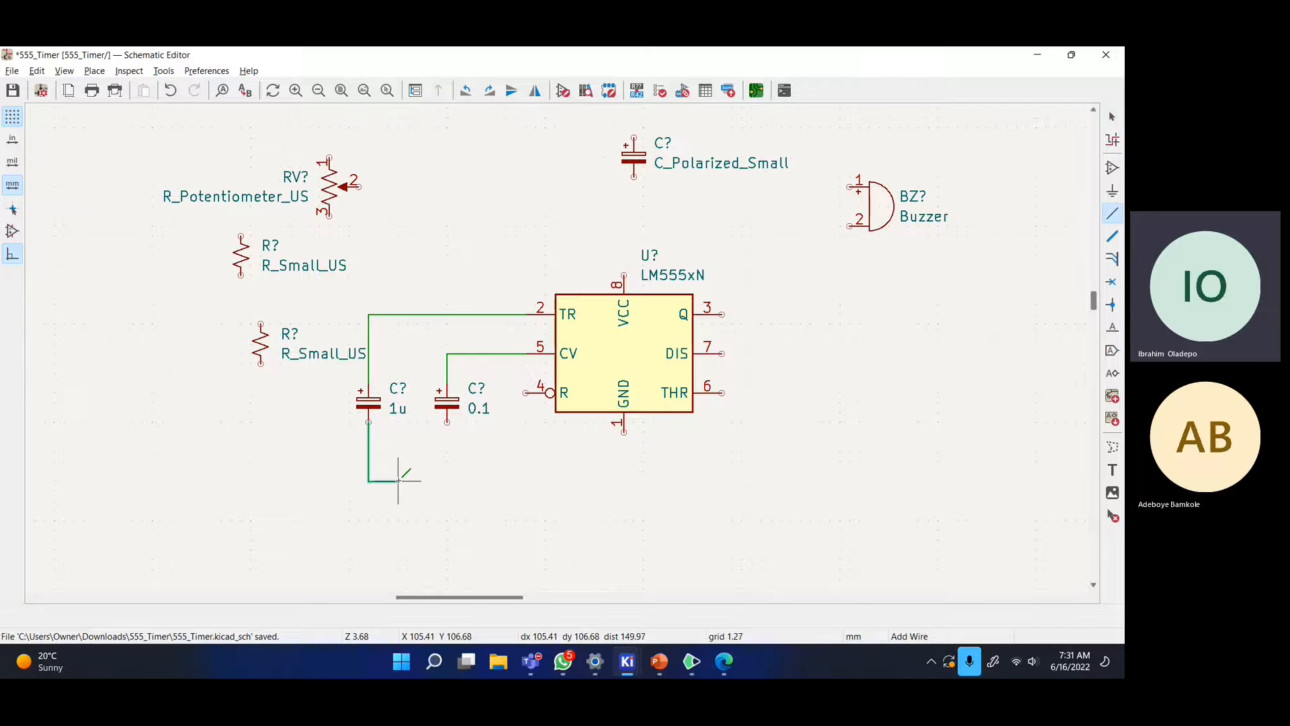
left_click(625, 511)
left_click(625, 431)
left_click(447, 422)
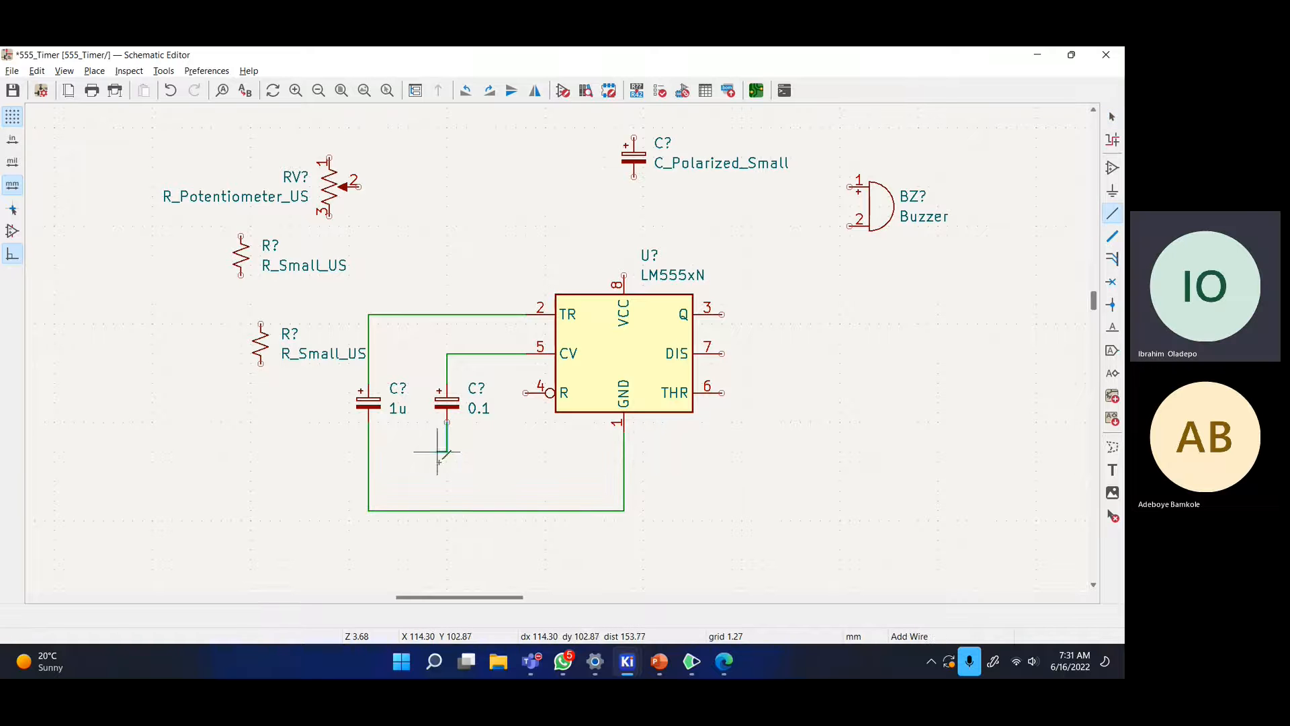
left_click(446, 511)
key("Escape")
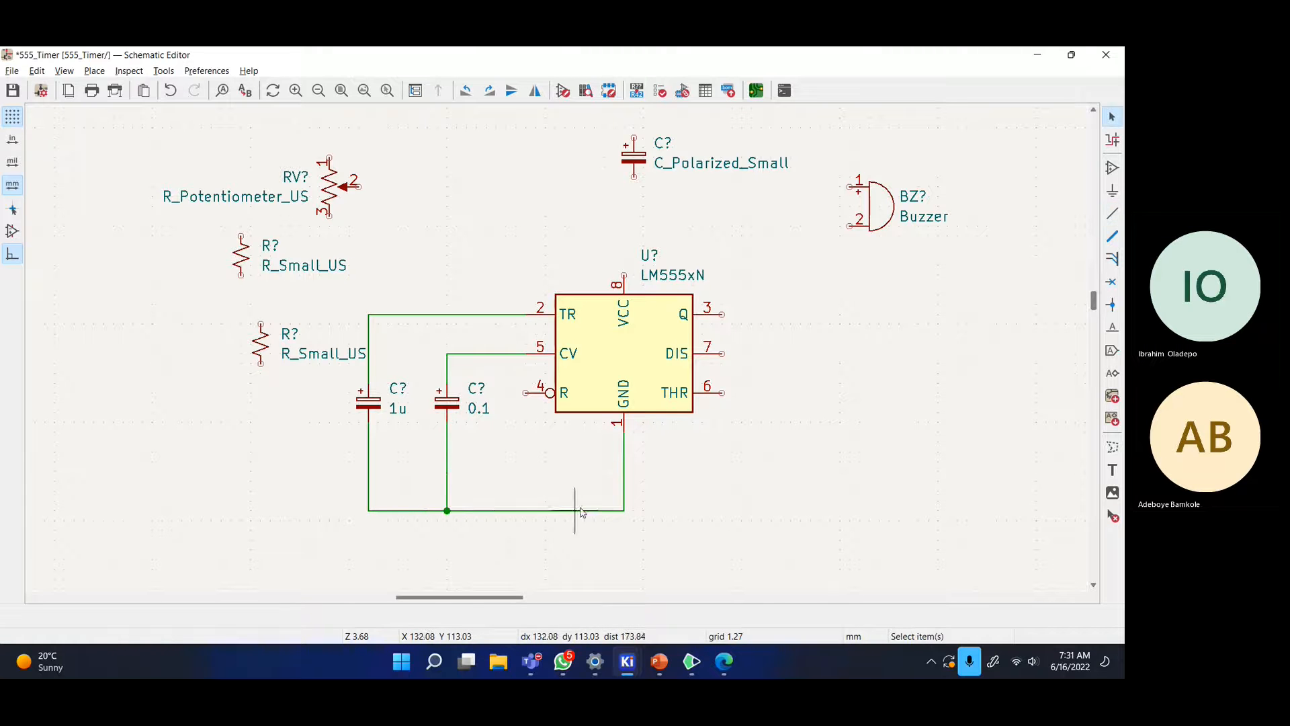
middle_click_drag(536, 383, 490, 400)
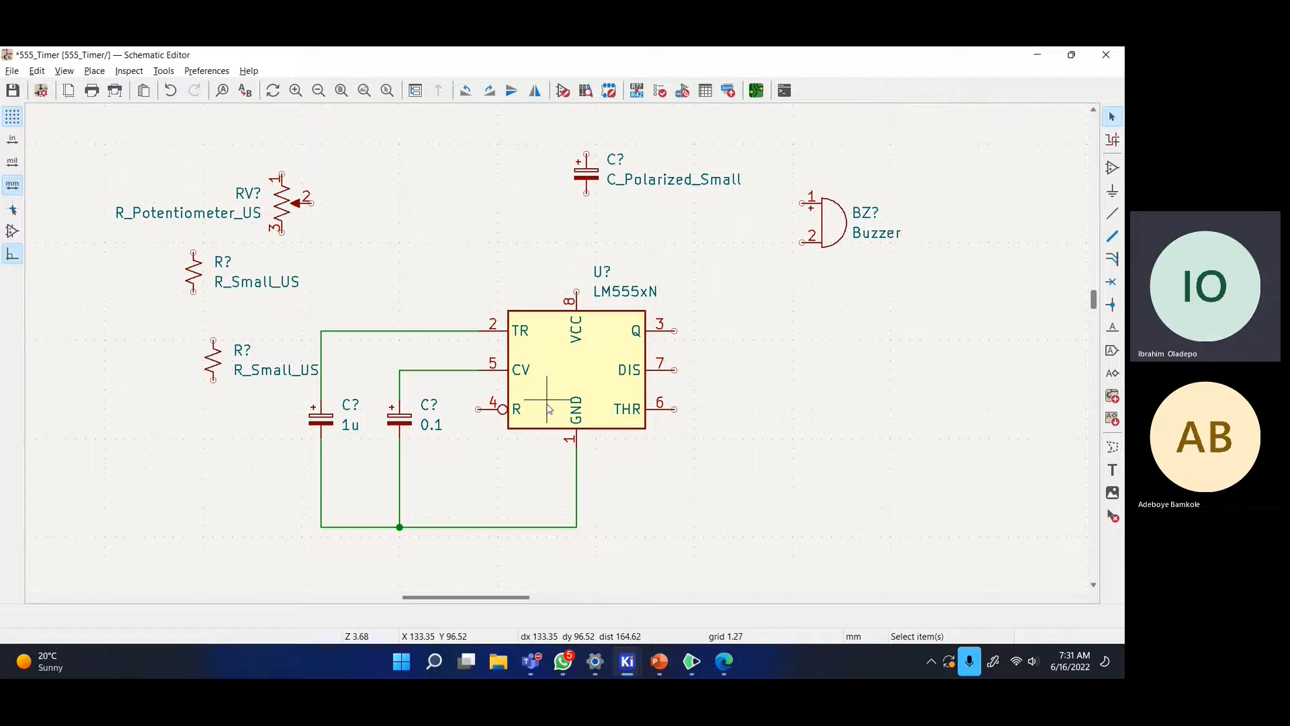
- Compare with the reference image, abandoning a wire started from reset pin 4
key("alt+Tab")
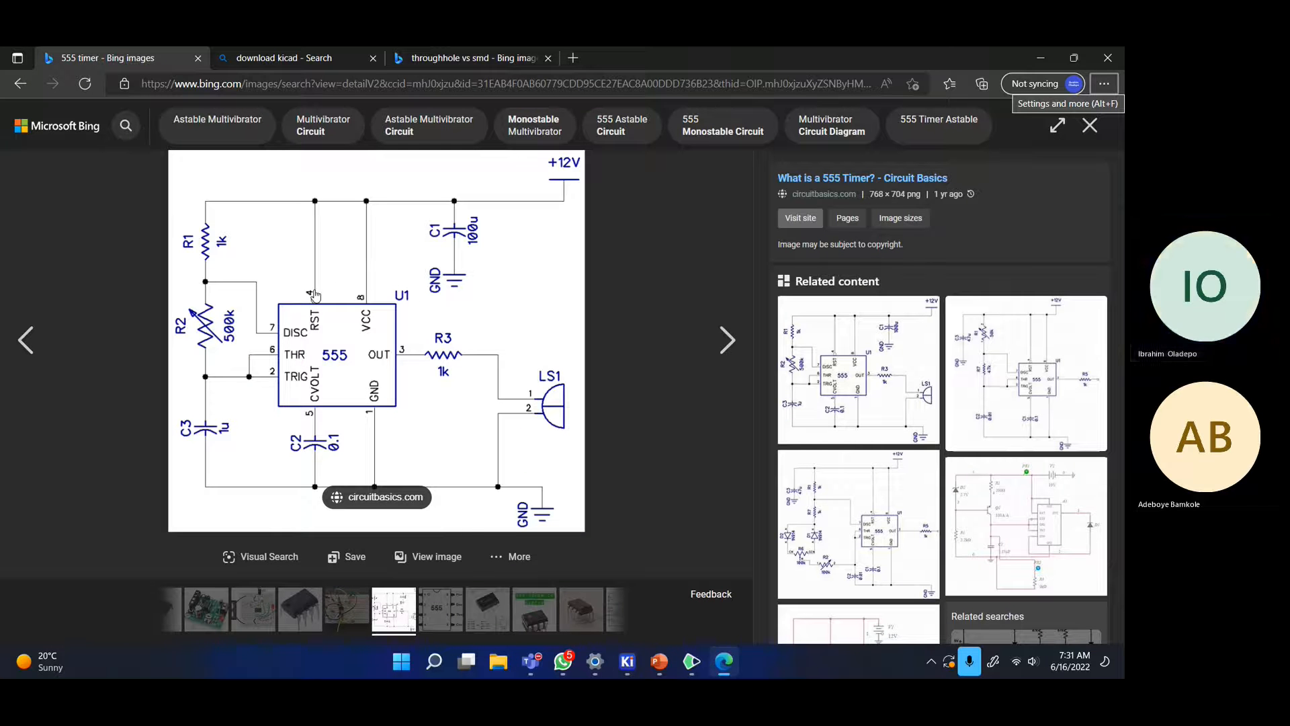
key("alt+Tab")
key("w")
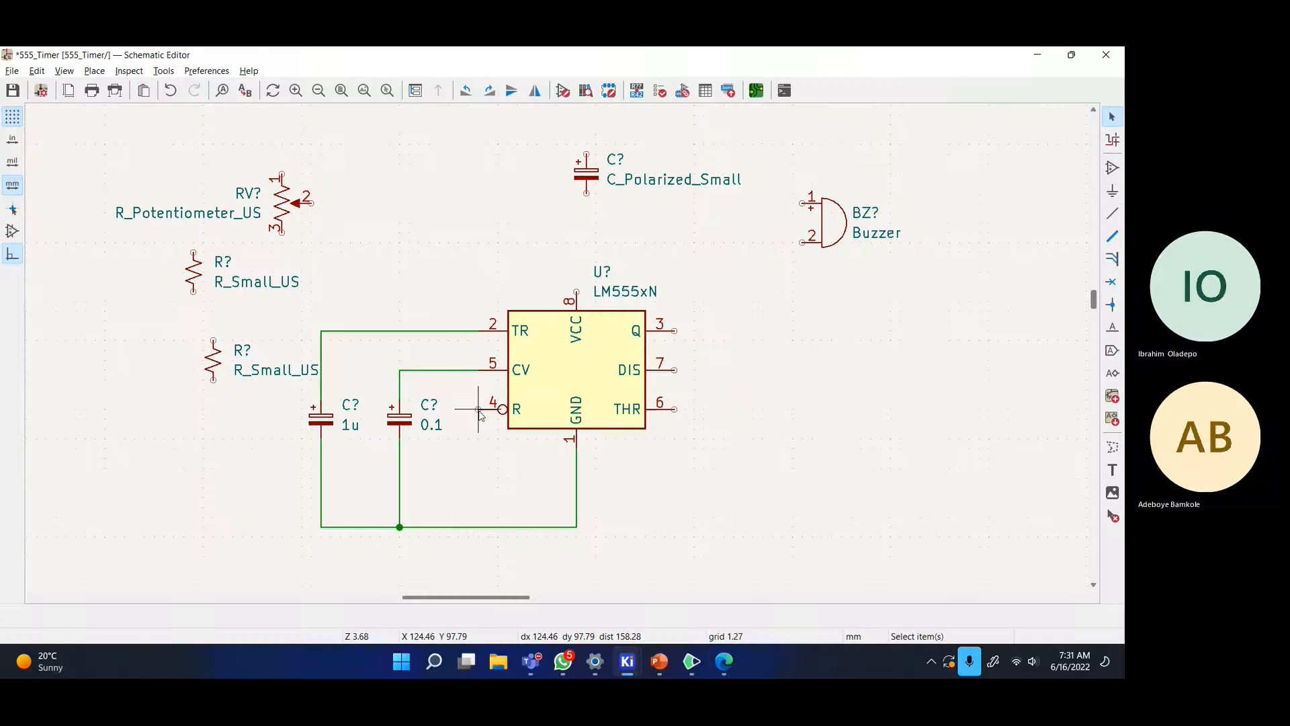
key("Escape")
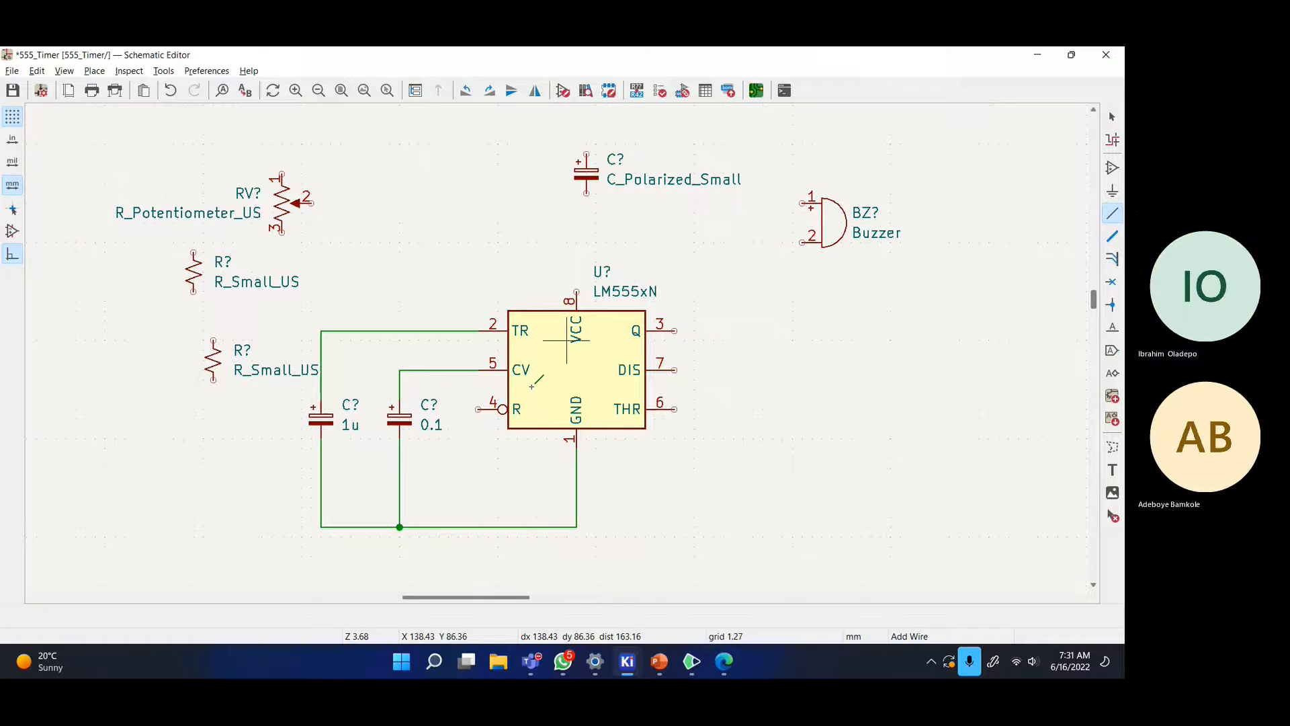
scroll(606, 345, "right", 1)
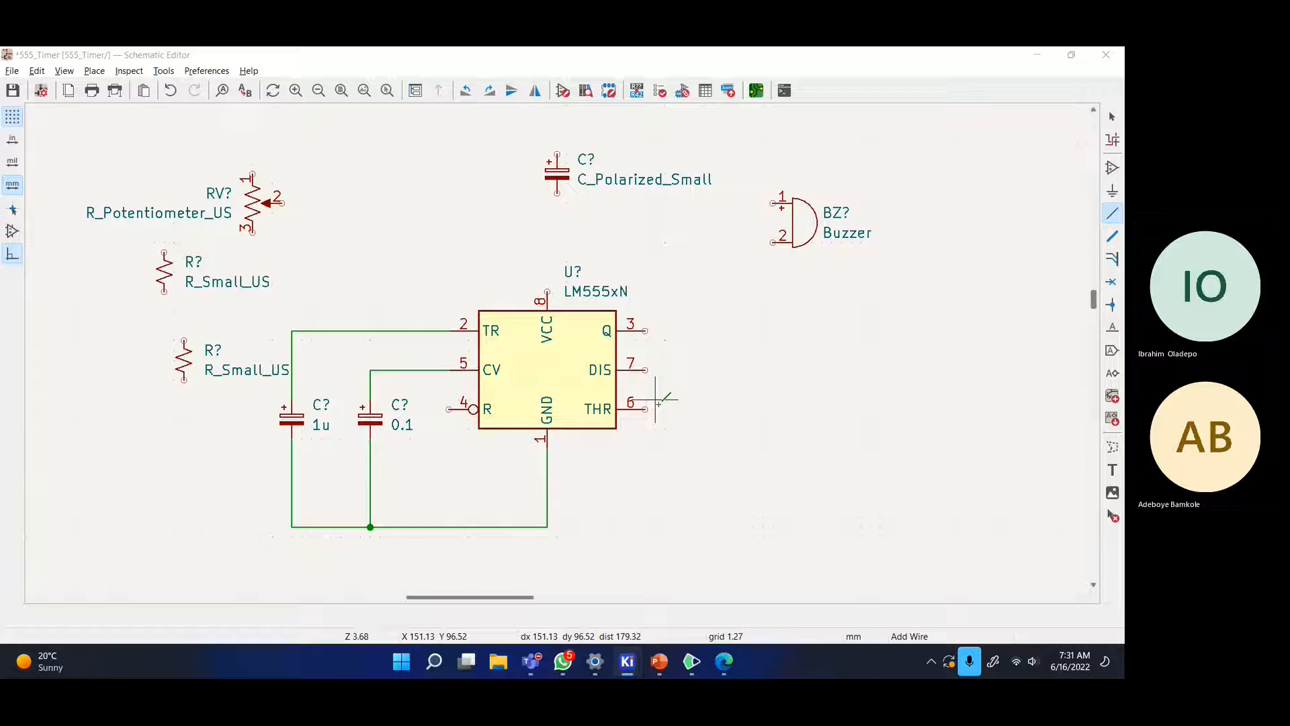
key("alt+Tab")
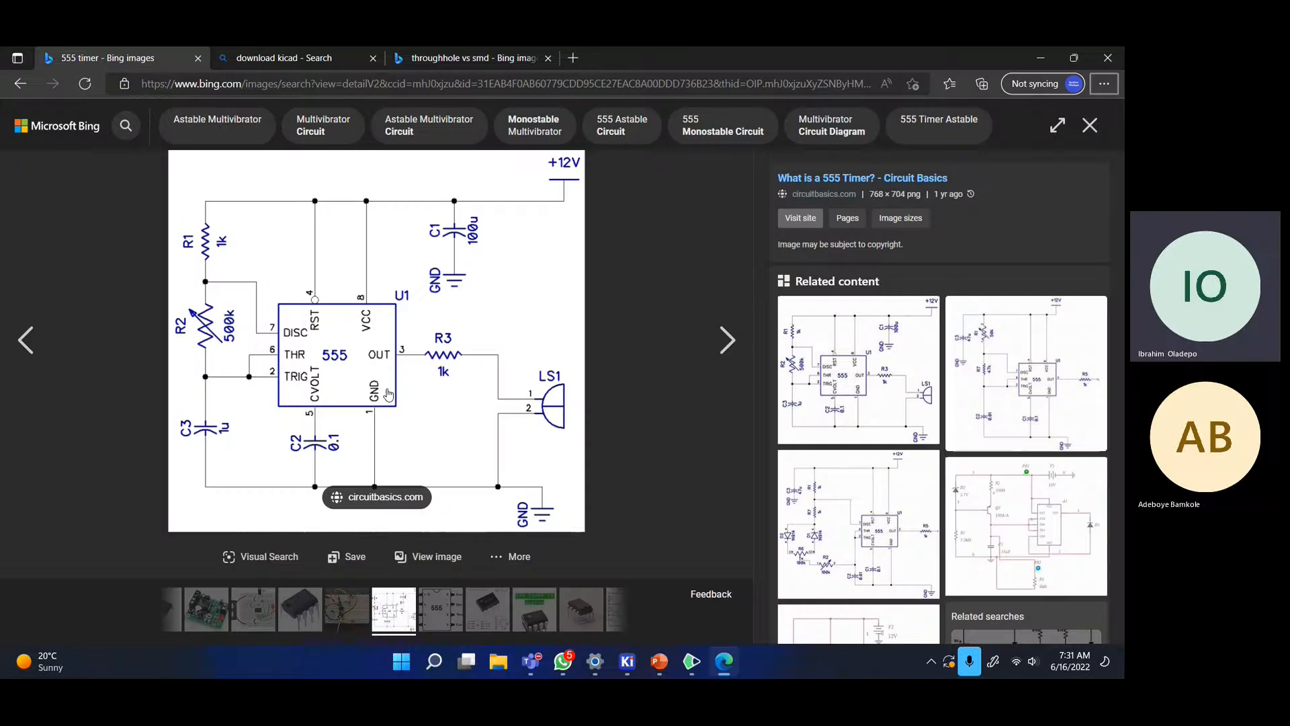
key("alt+Tab")
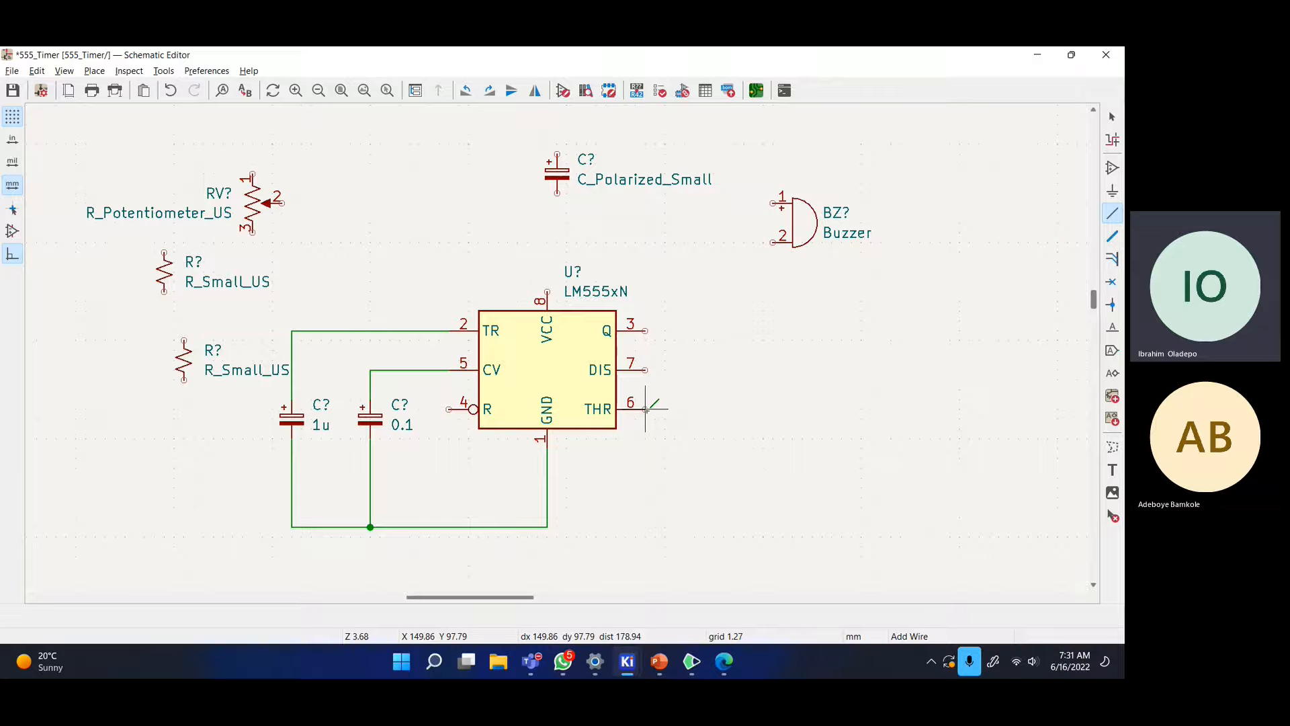
- Route a wire from THR pin 6 around the bottom-left, joining it to the TR line
left_click(646, 408)
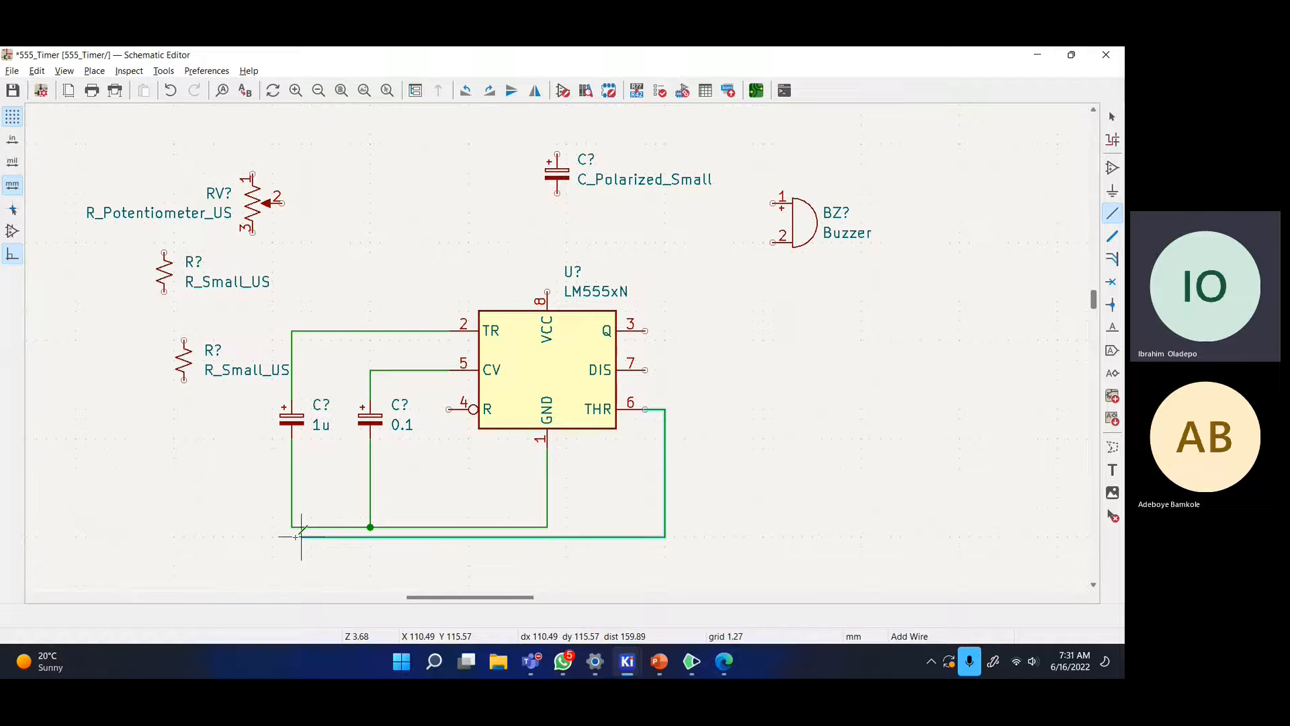
left_click(262, 557)
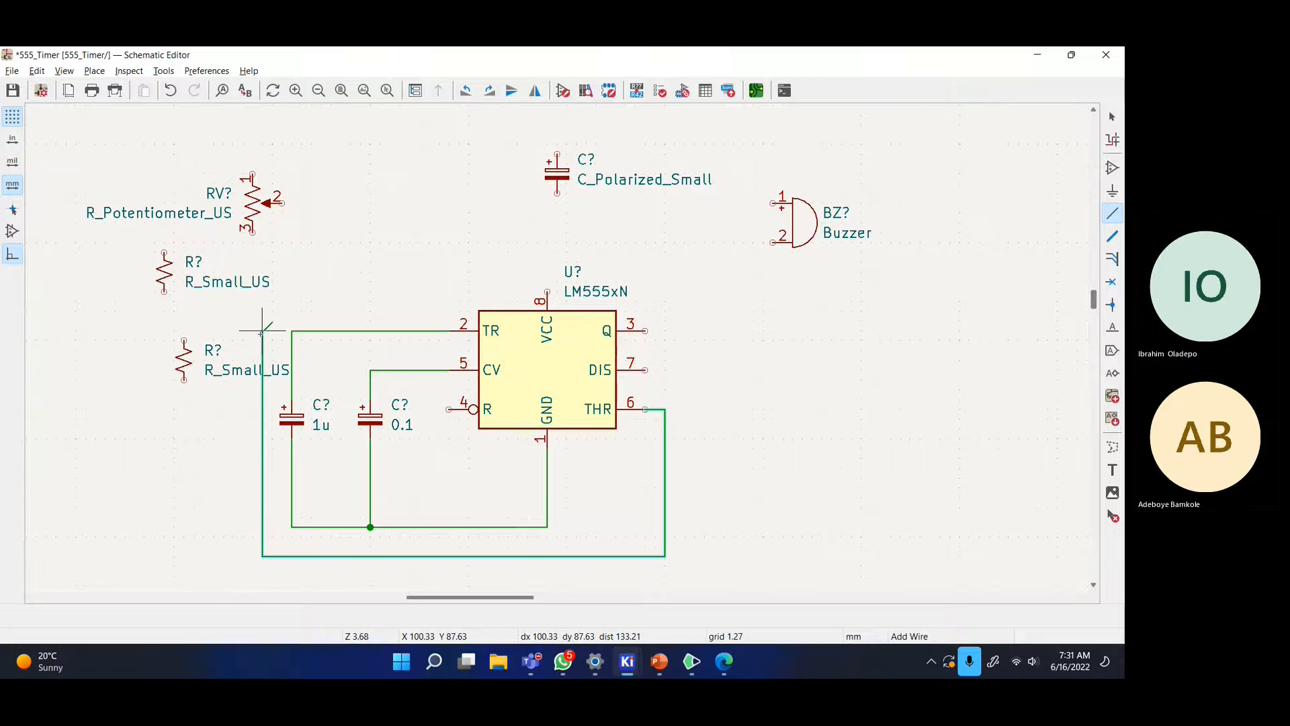
left_click(292, 331)
key("Escape")
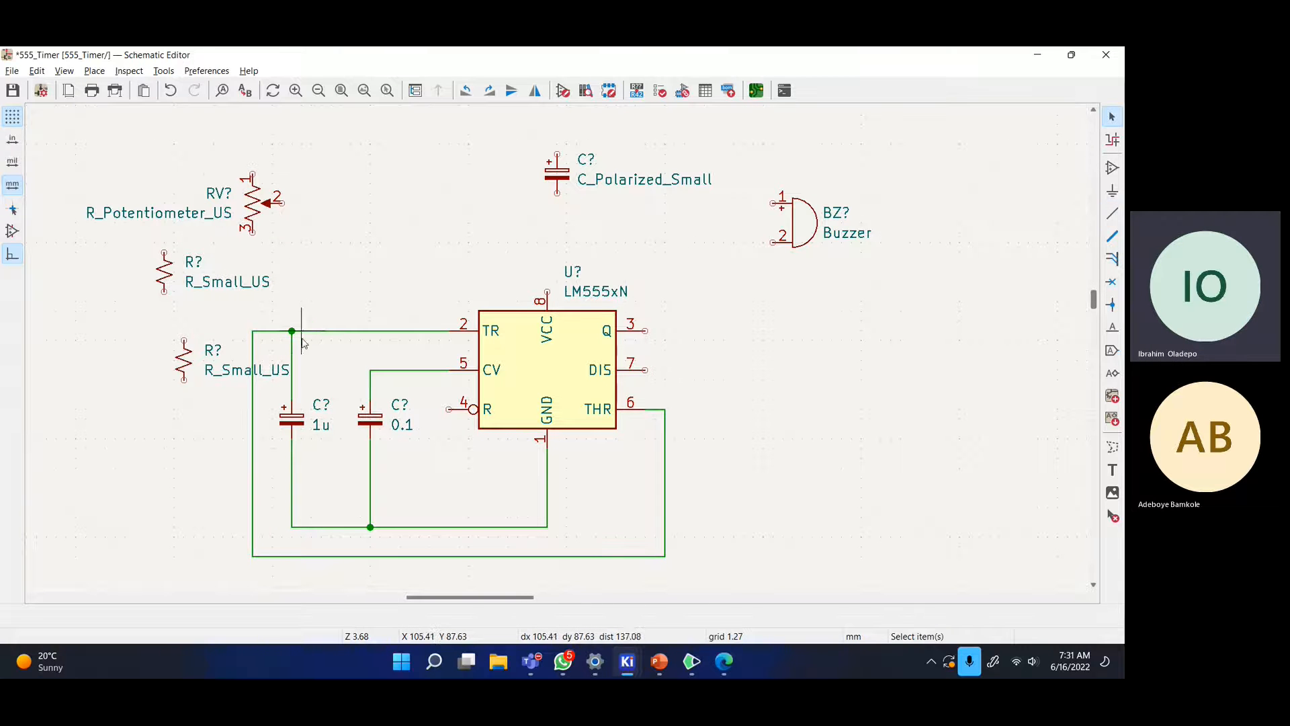
scroll(562, 352, "down", 2)
scroll(517, 368, "up", 2)
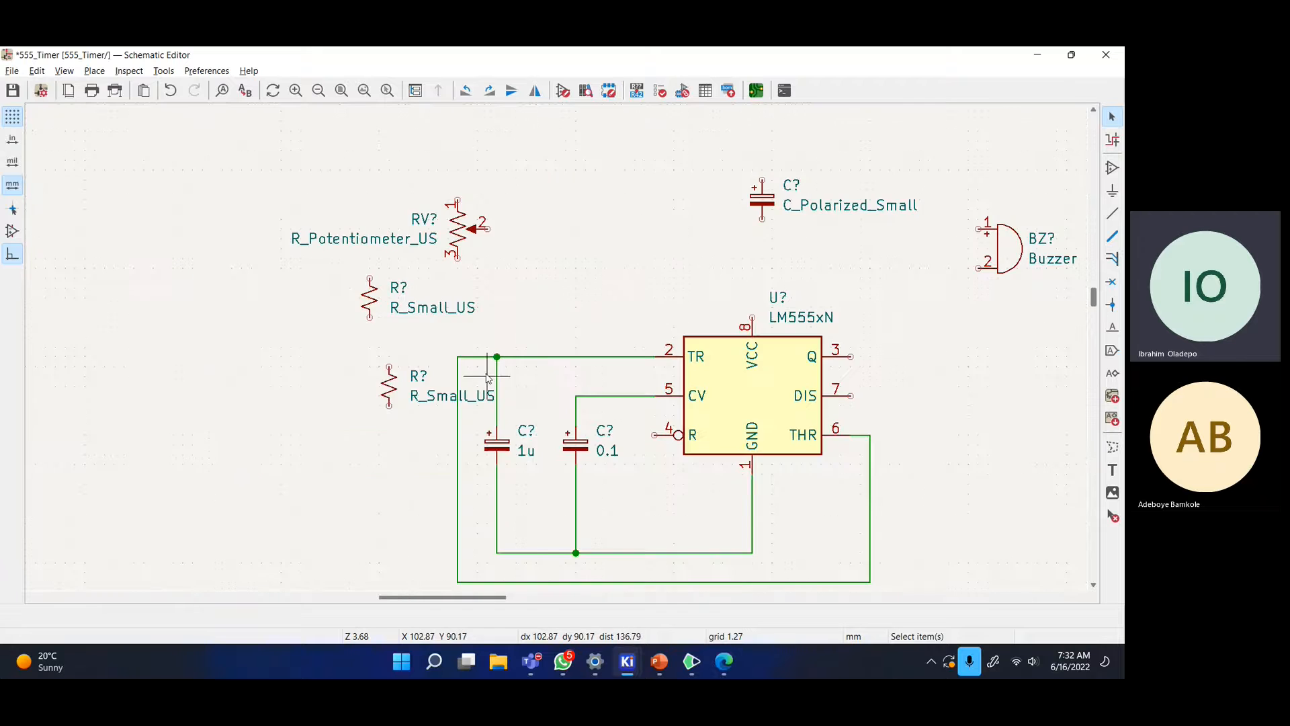
middle_click_drag(673, 408, 538, 385)
scroll(542, 388, "down", 1)
scroll(723, 367, "up", 1)
middle_click_drag(467, 315, 604, 346)
scroll(605, 389, "up", 1)
scroll(552, 356, "down", 1)
key("alt+Tab")
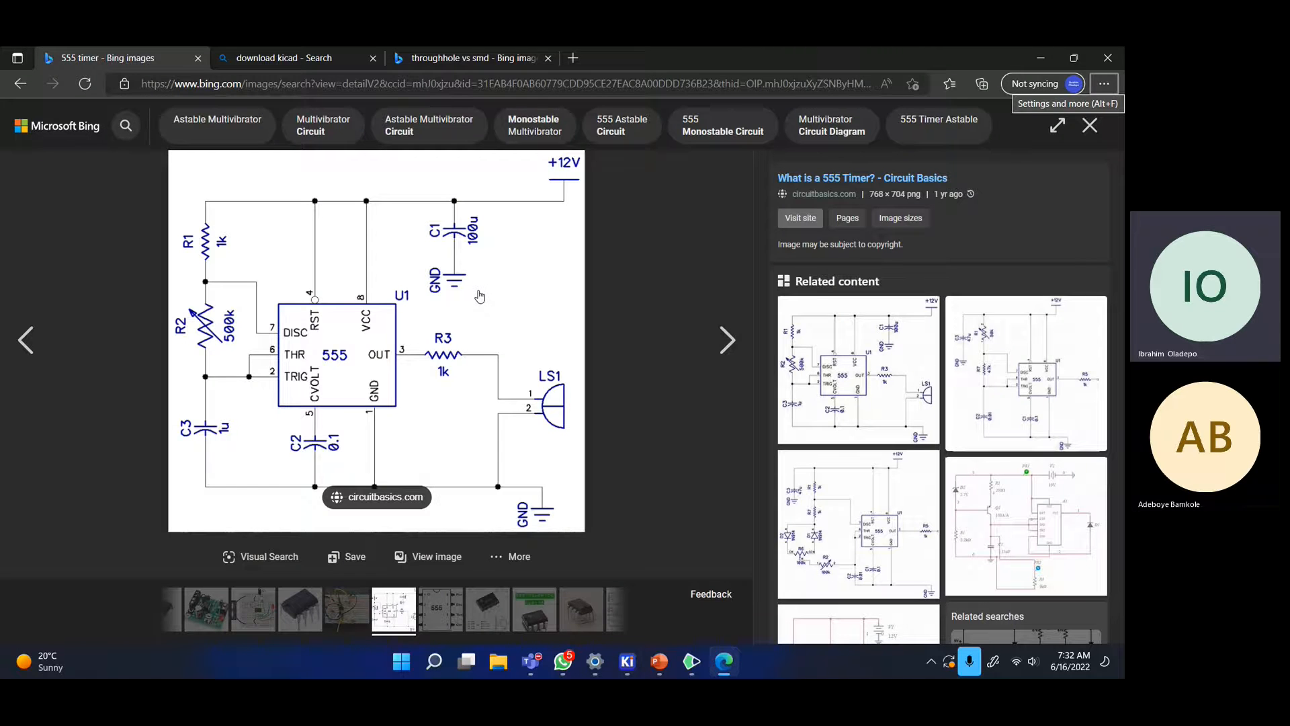
key("alt+Tab")
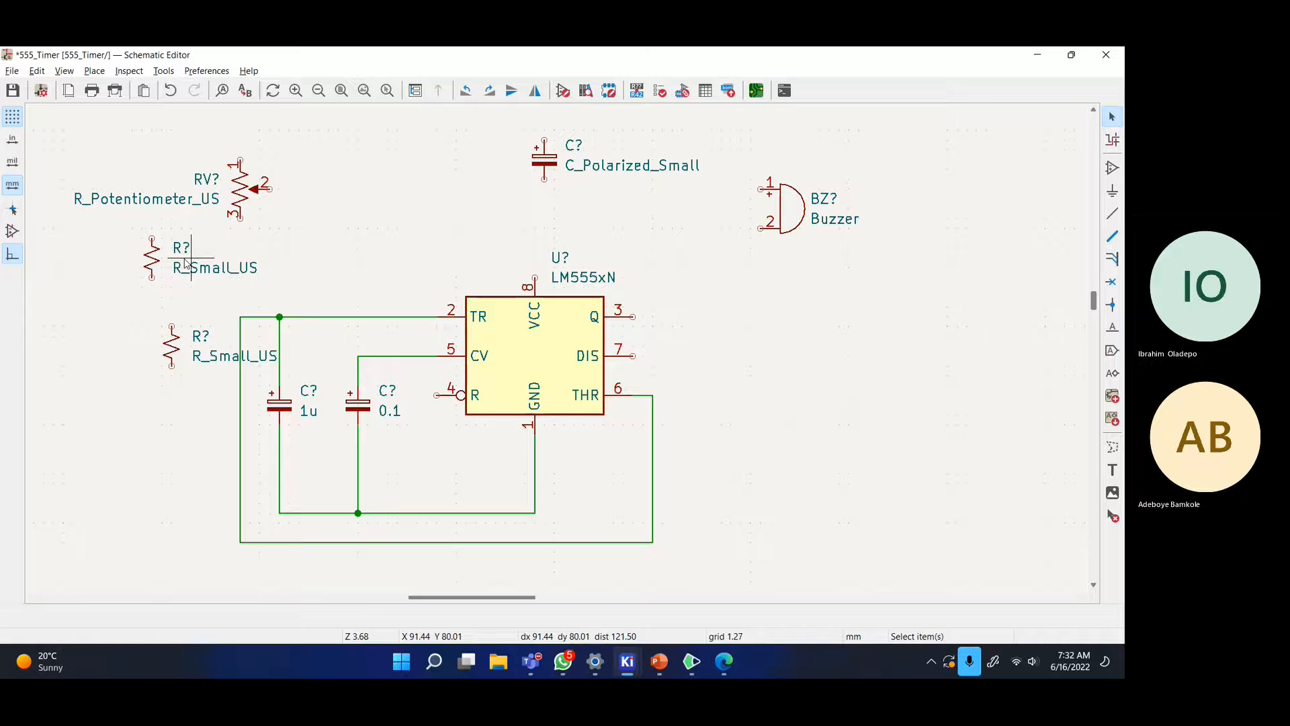
- Place a horizontal resistor in line with the 555's Q output pin 3
left_click_drag(172, 263, 718, 312)
left_click(703, 314)
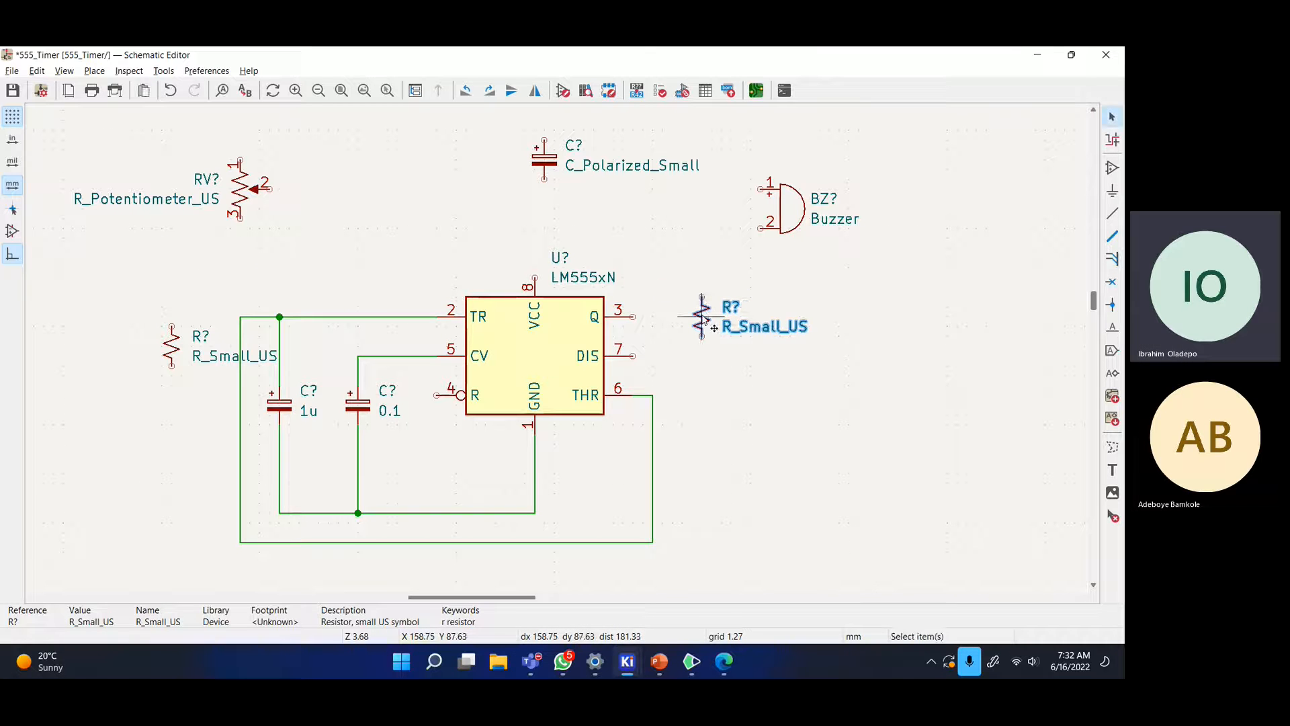
key("r")
left_click_drag(704, 320, 694, 320)
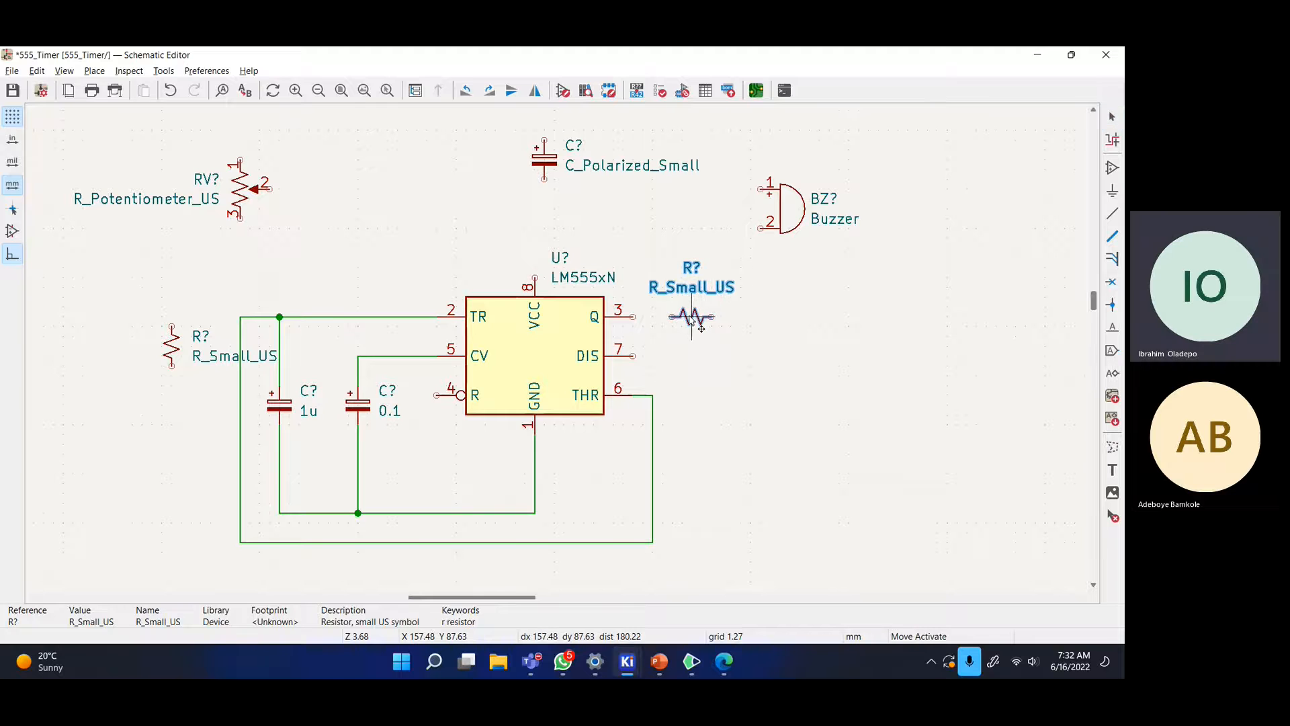
left_click(692, 317)
- Move the buzzer down beside the resistor and rotate it so its pins face left
scroll(692, 317, "up", 2)
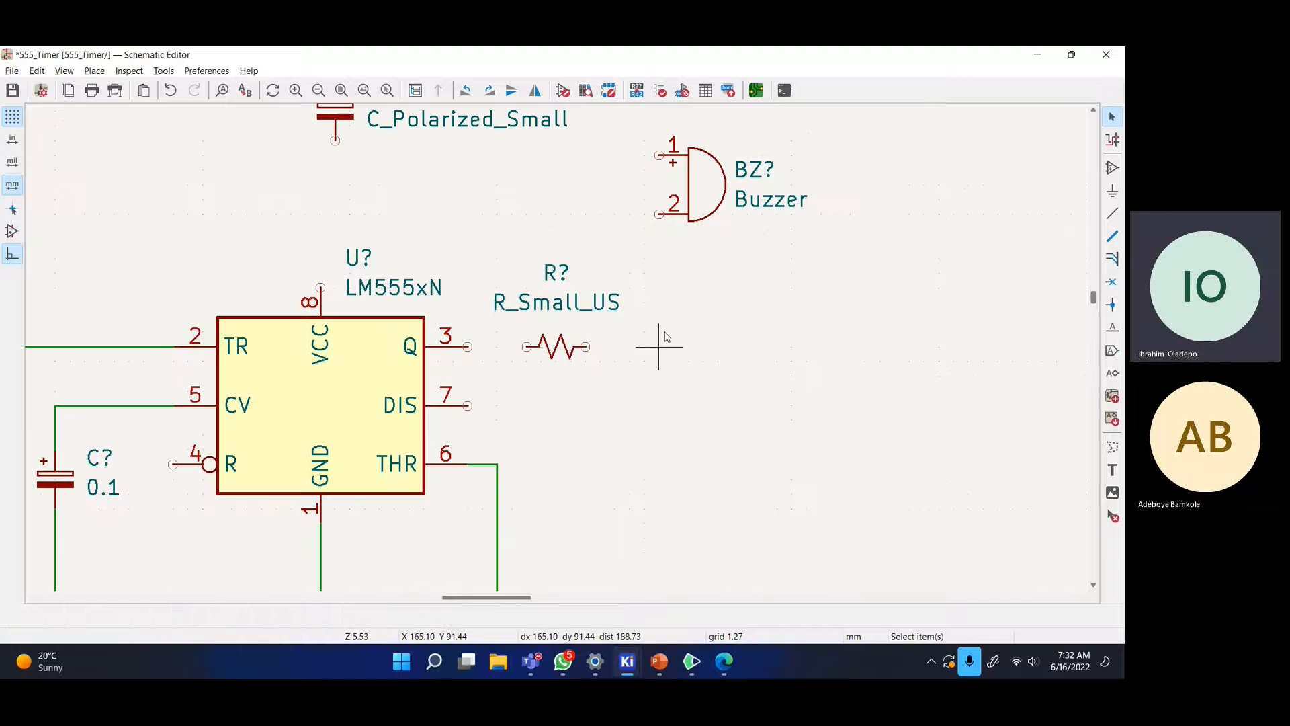
left_click_drag(703, 223, 684, 382)
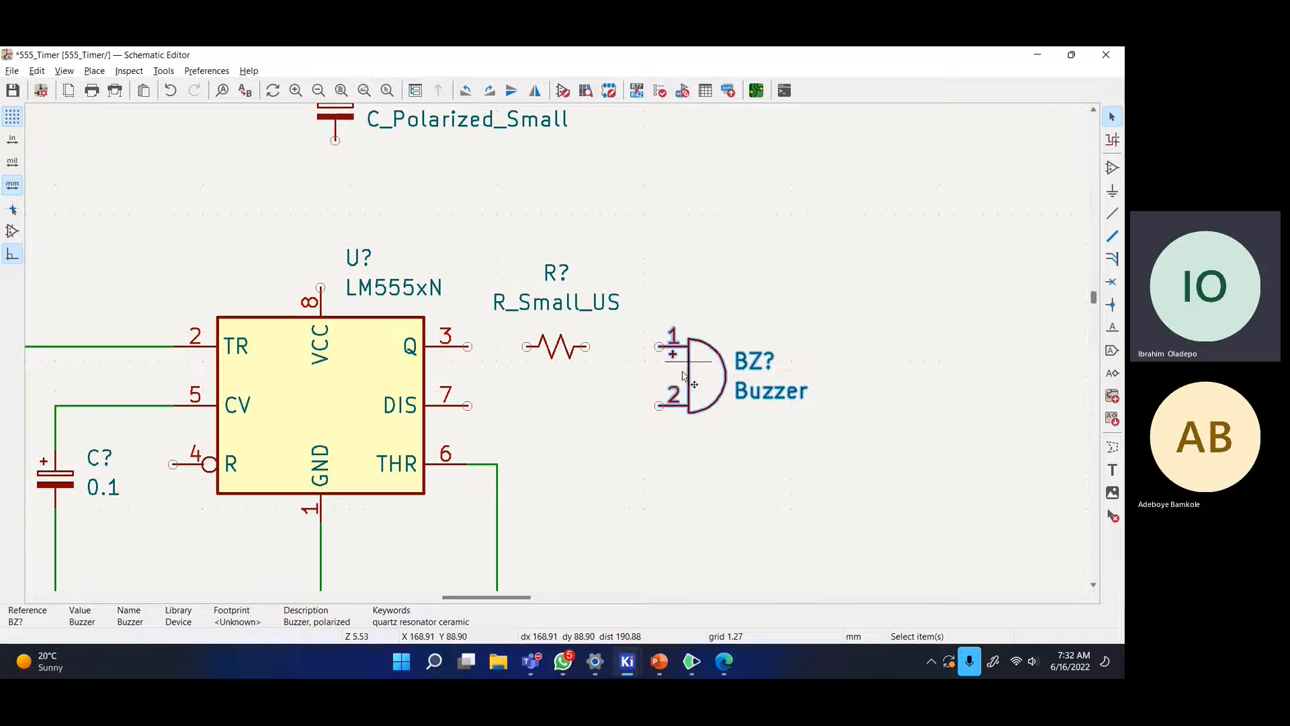
key("r")
key("r")
key("r")
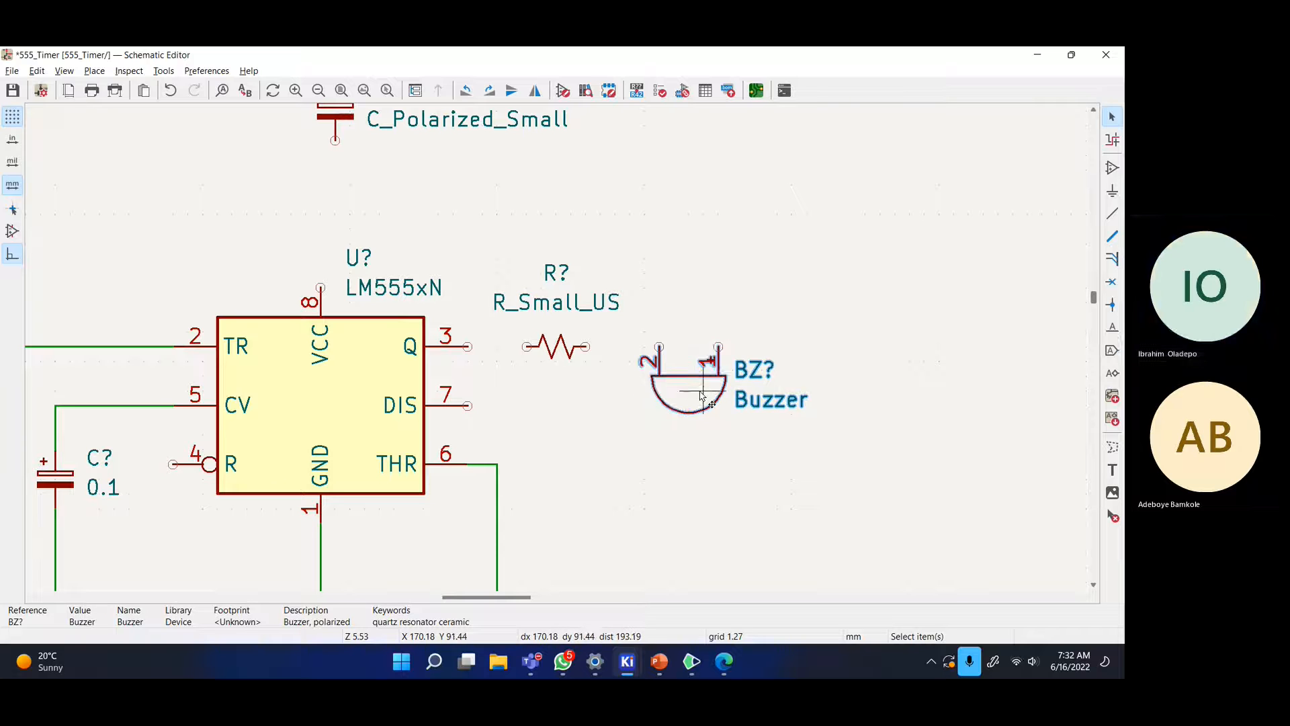
key("r")
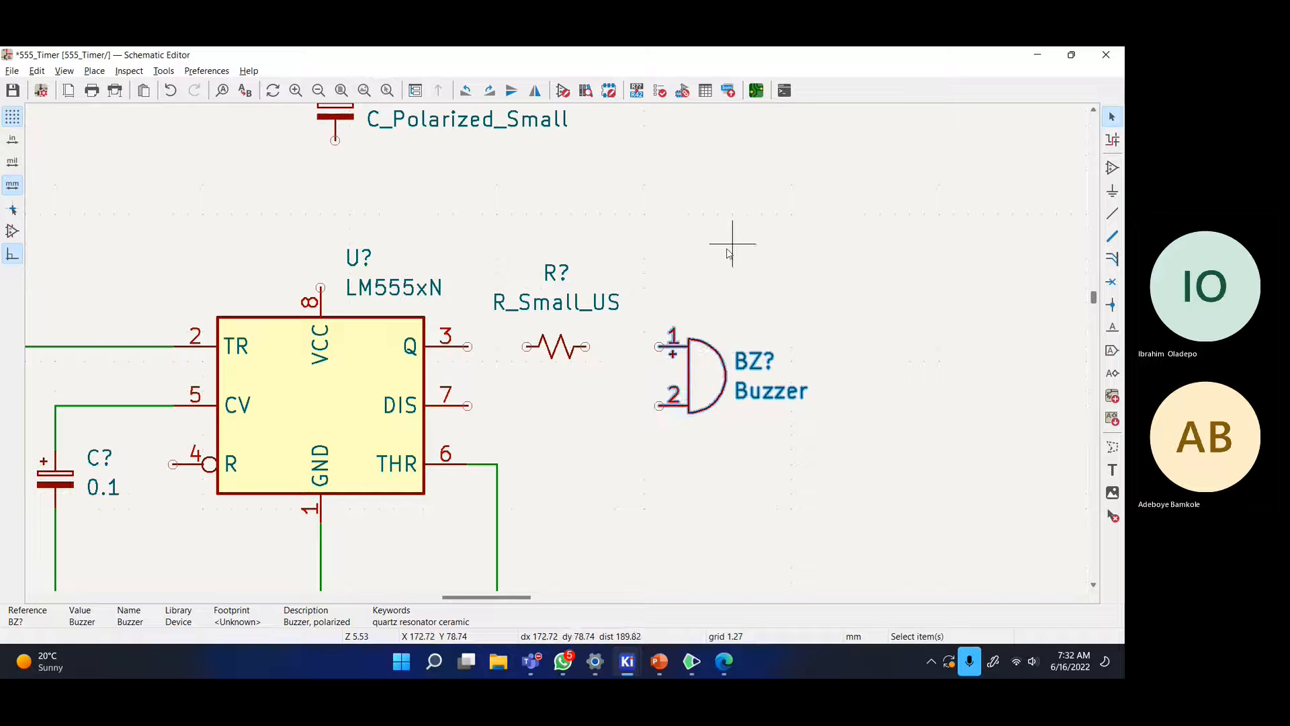
left_click(728, 252)
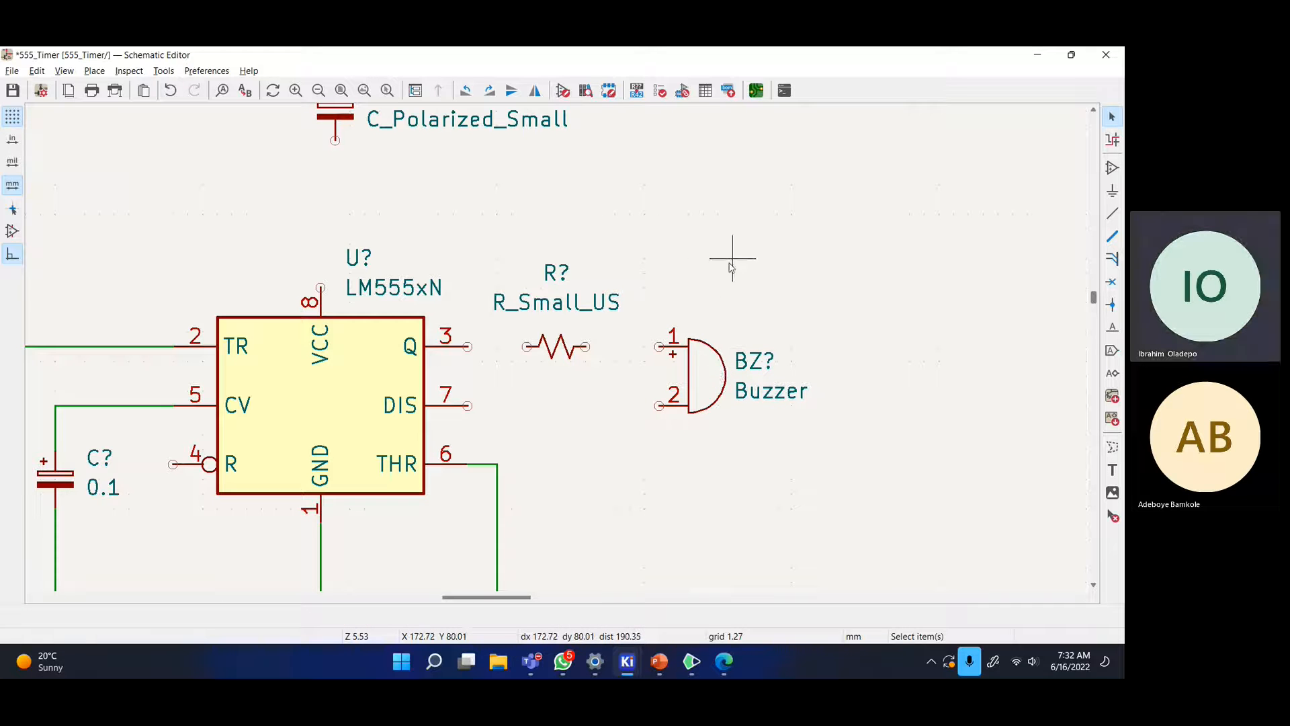
key("r")
key("r")
key("r")
key("r")
left_click_drag(697, 369, 675, 376)
- Shift the resistor right and move the buzzer further right of it
left_click(570, 346)
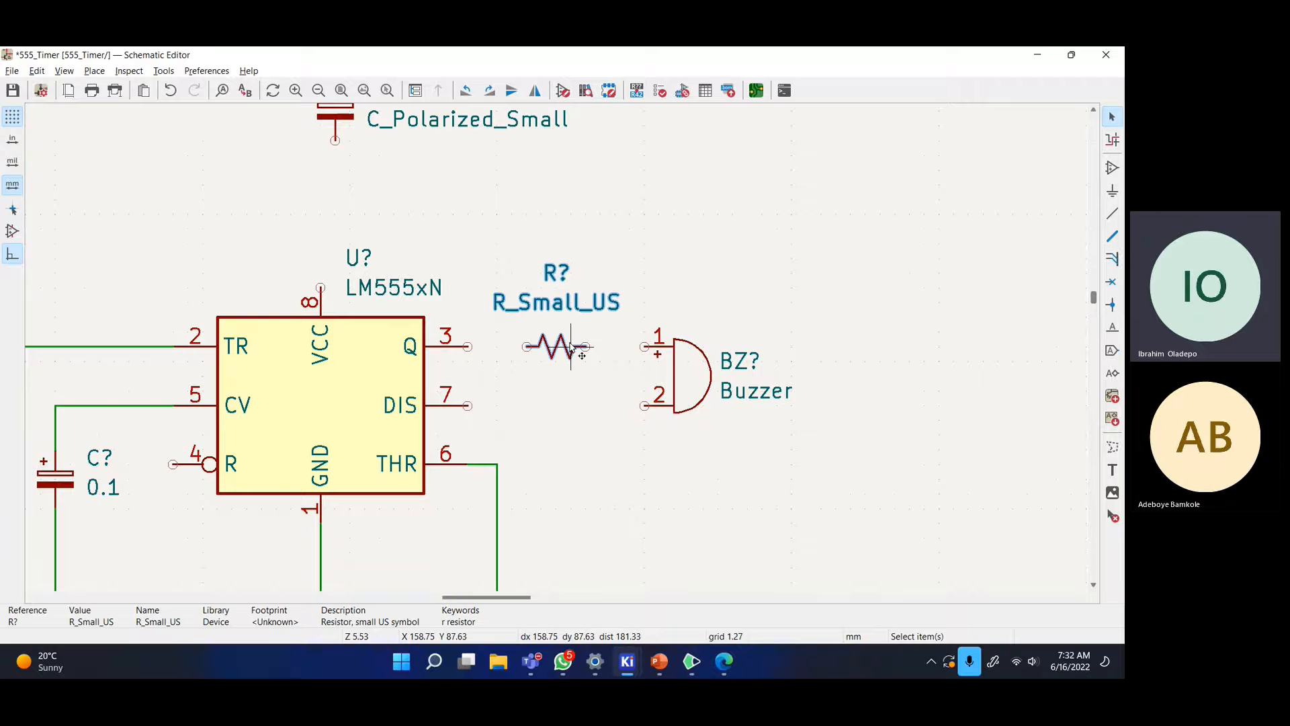
key("alt+Tab")
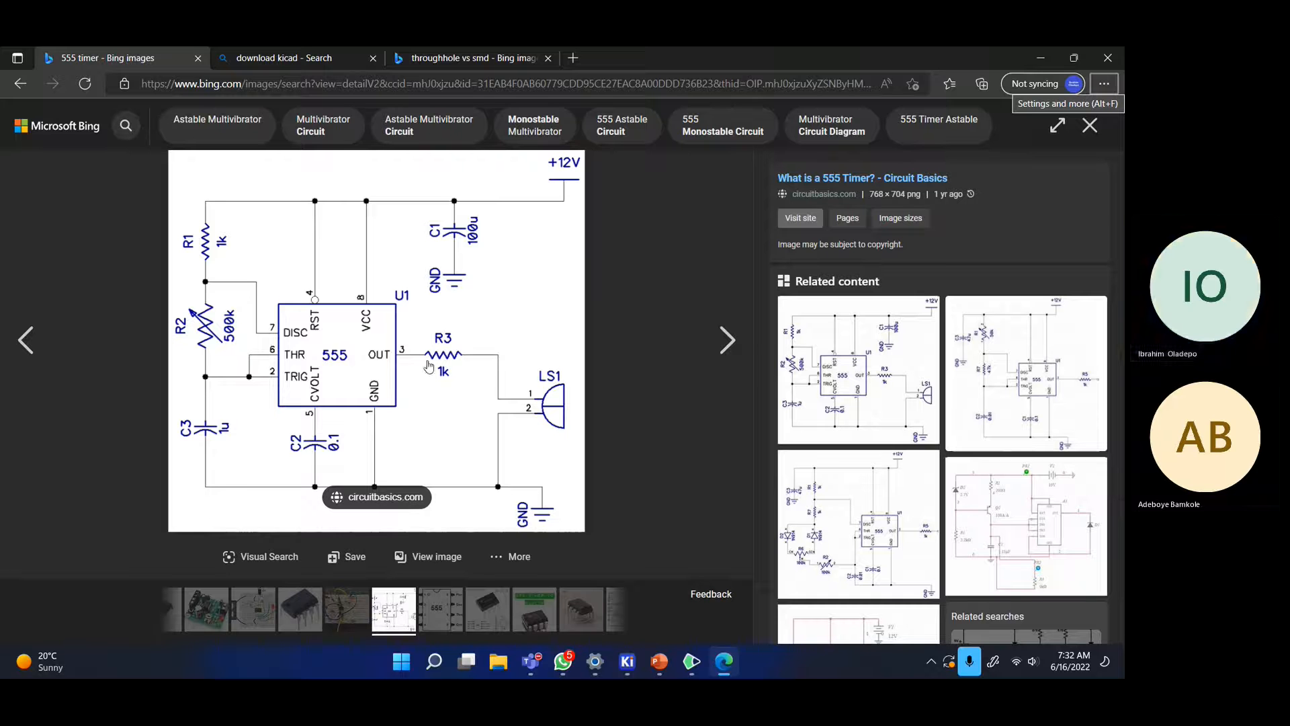
key("alt+Tab")
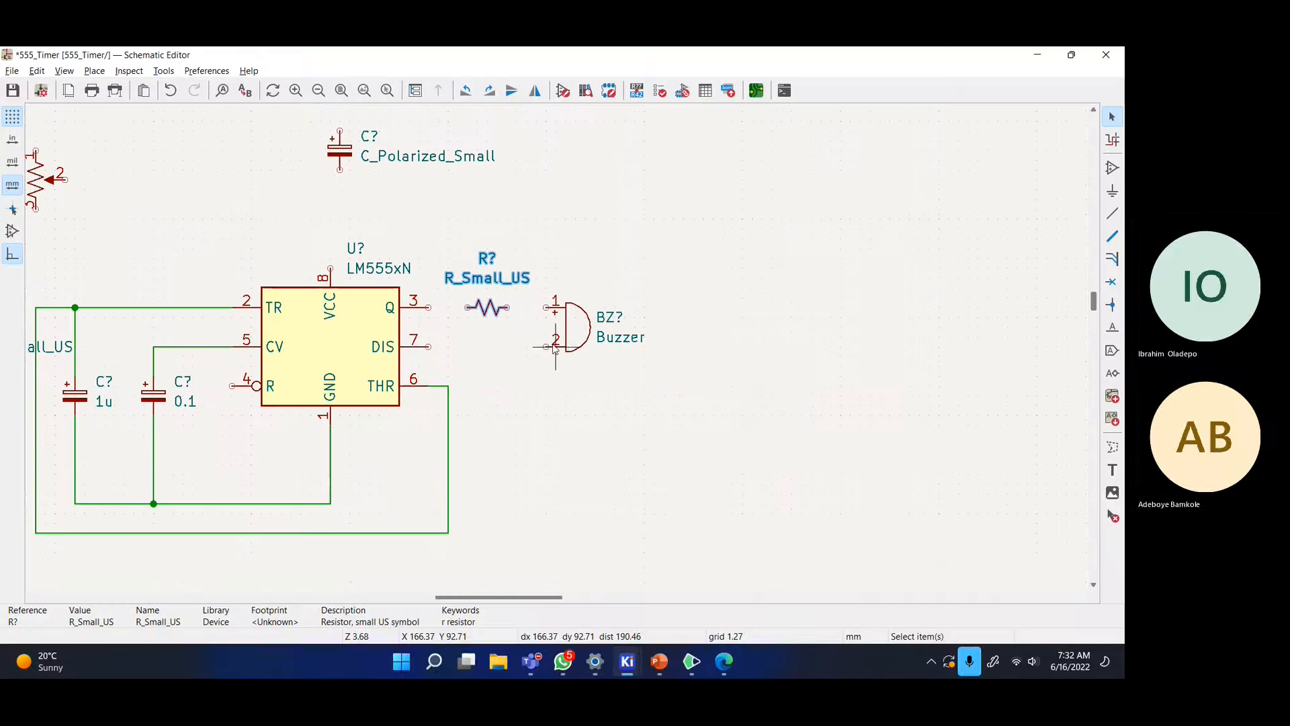
middle_click_drag(551, 344, 644, 347)
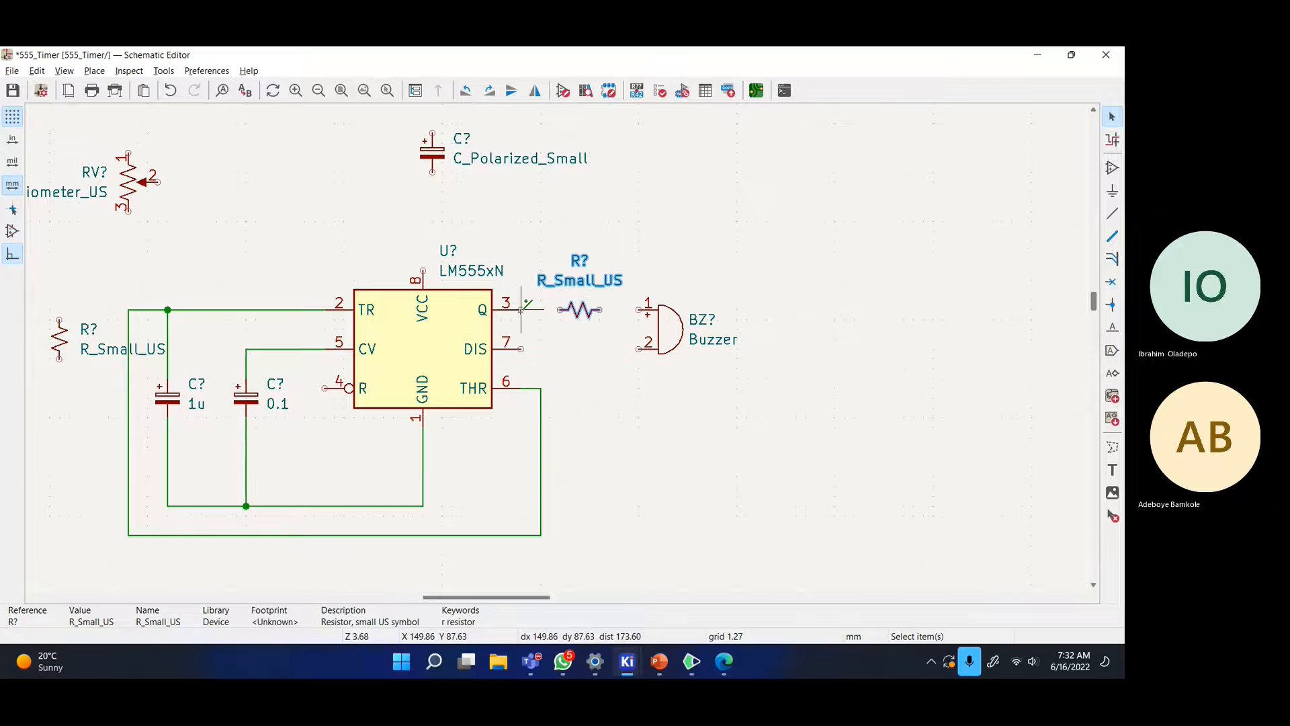
key("w")
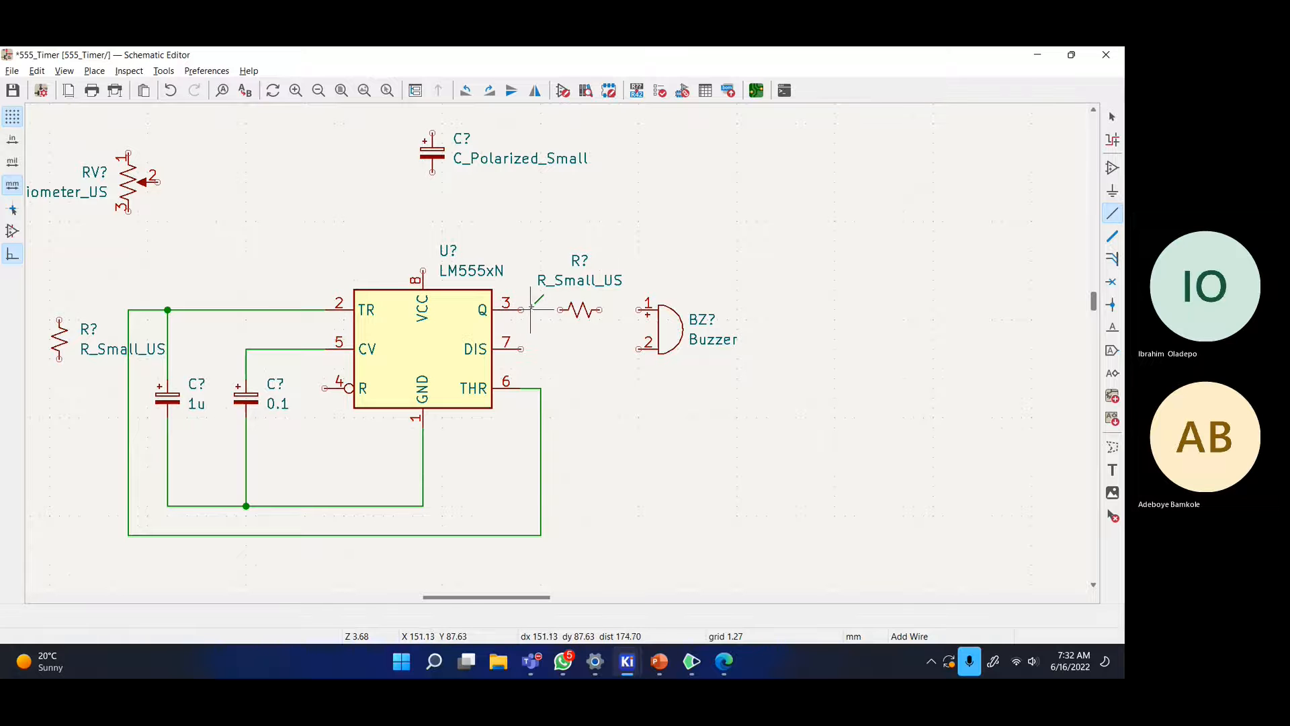
middle_click_drag(619, 281, 621, 292)
left_click(1112, 117)
left_click_drag(585, 322, 604, 325)
left_click(605, 324)
left_click_drag(687, 342, 718, 342)
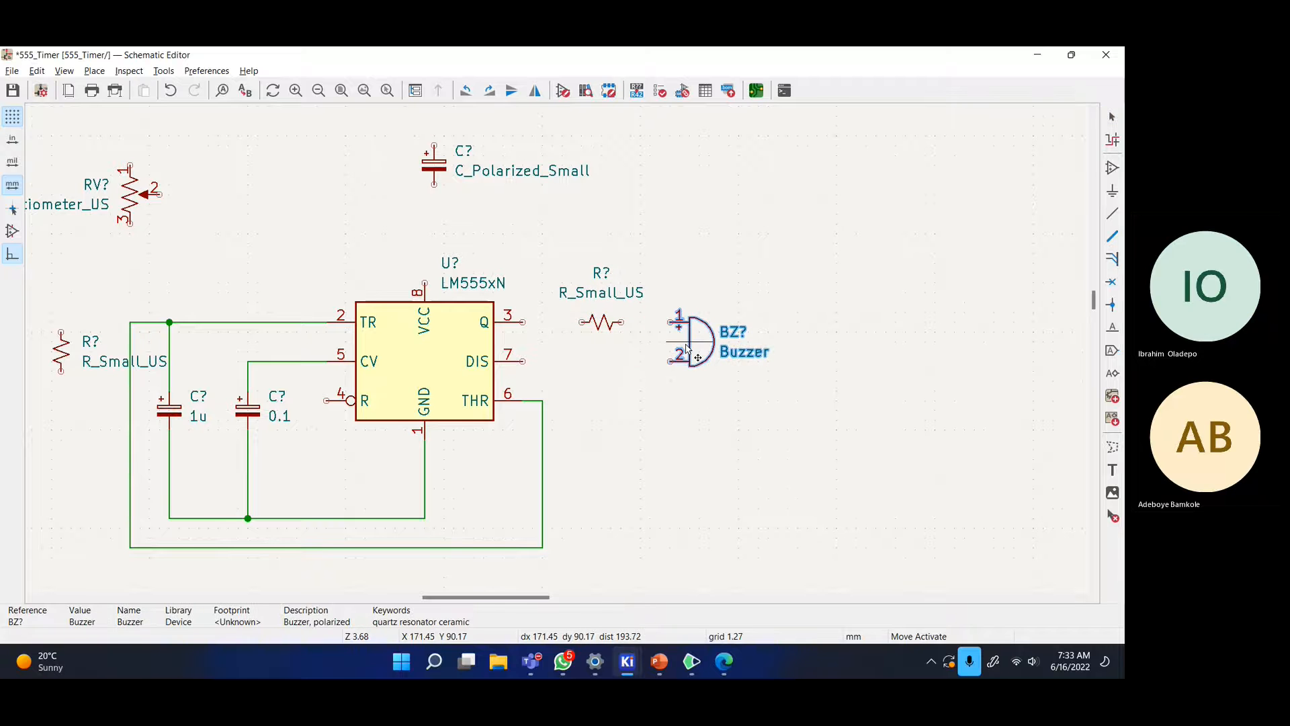
left_click(827, 311)
- Select the output resistor and open its value for editing
key("alt+Tab")
key("alt+Tab")
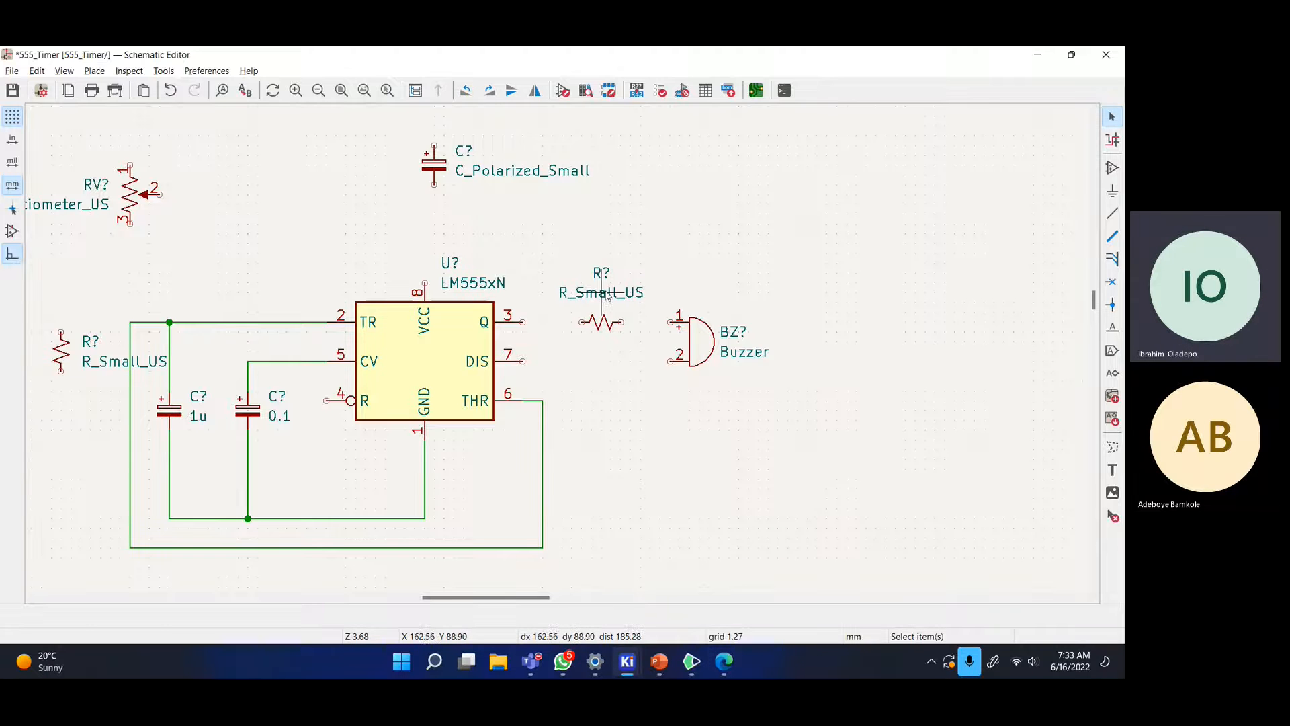
left_click(605, 322)
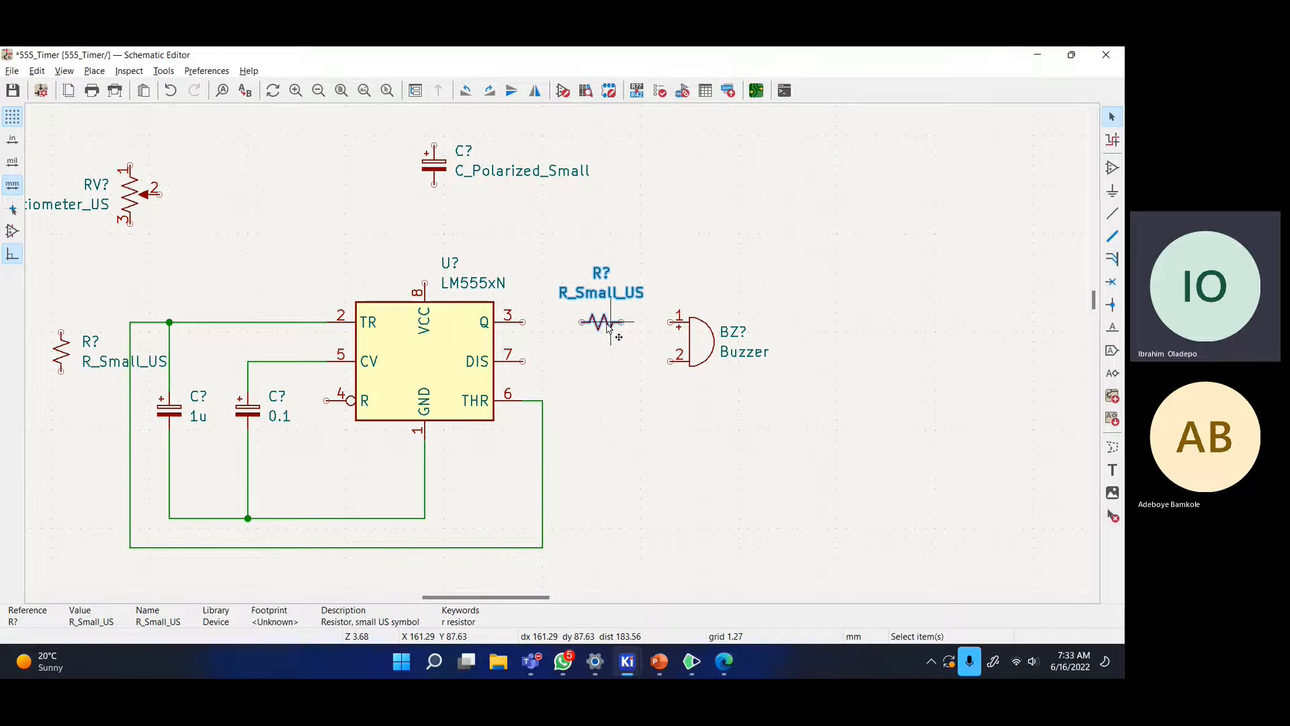
type("v")
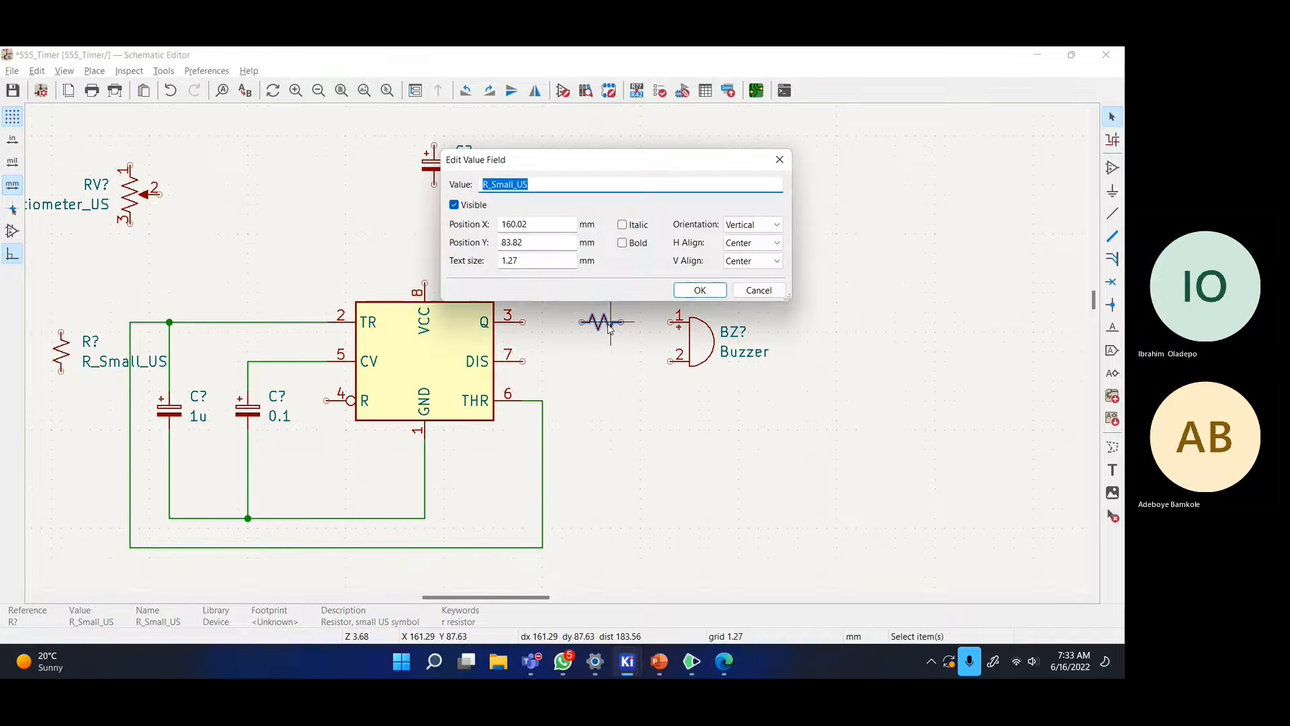
type("1k")
- Confirm the 1k value and wire Q pin 3 through the resistor to buzzer pin 1
key("Return")
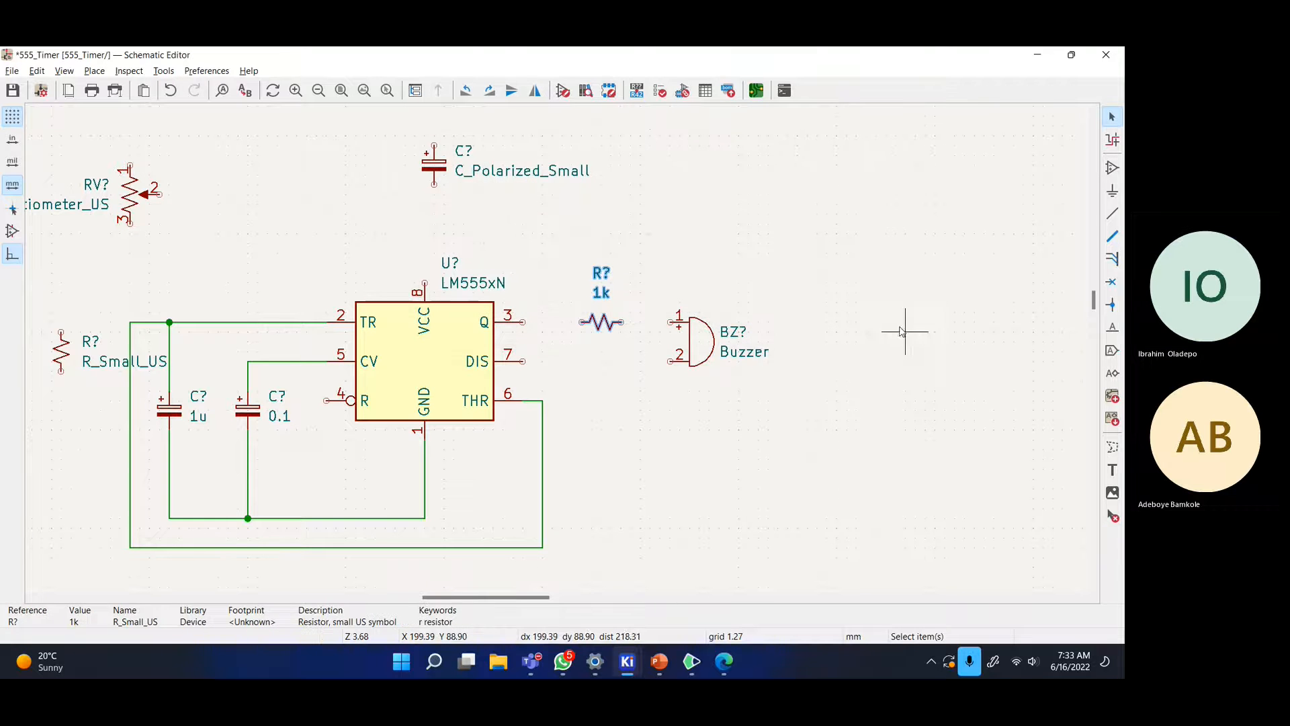
key("w")
left_click(525, 322)
key("Escape")
left_click(621, 322)
left_click(672, 322)
- Wire buzzer pin 2 down and across to the ground line
key("w")
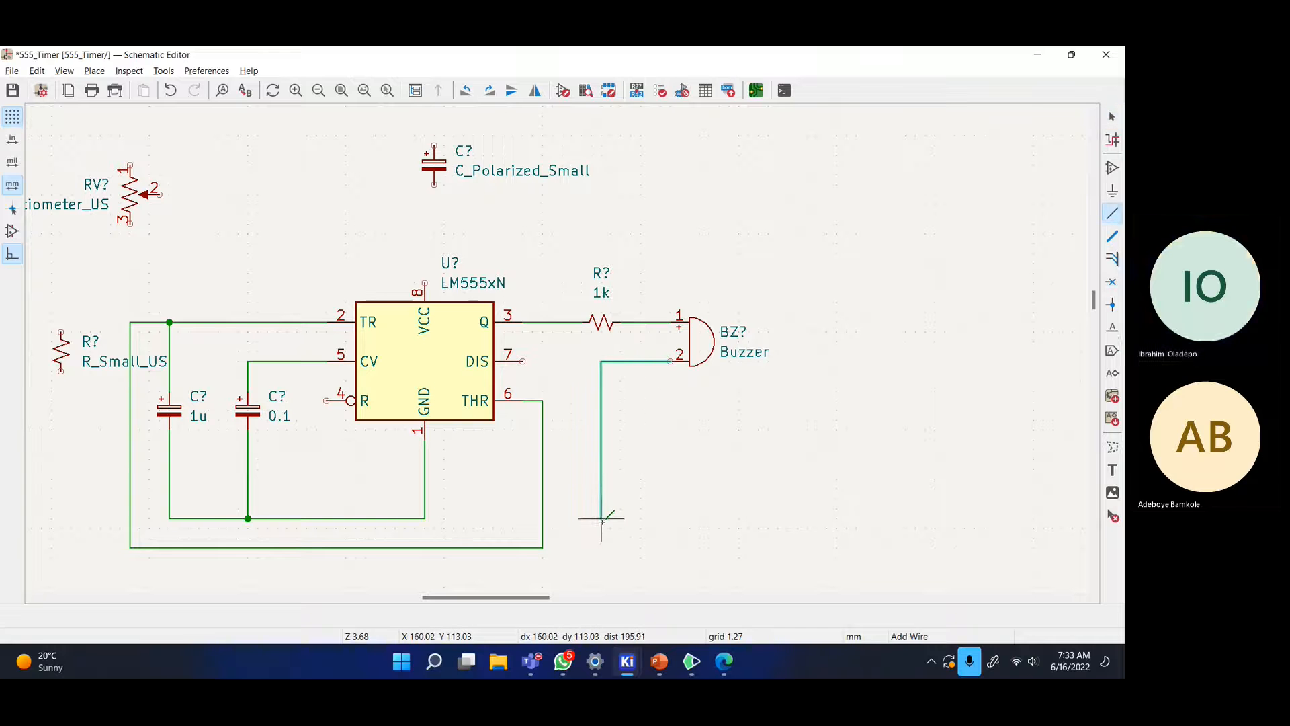
left_click(641, 517)
left_click(425, 518)
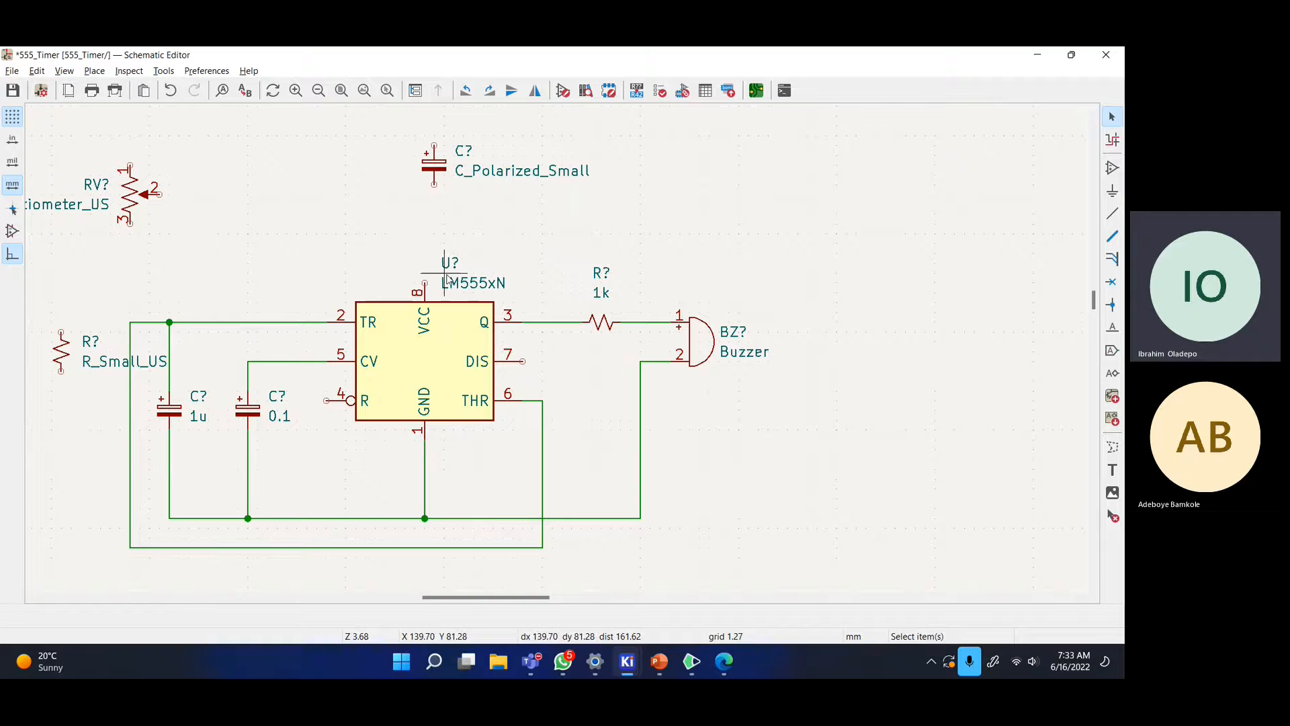
scroll(556, 350, "down", 1)
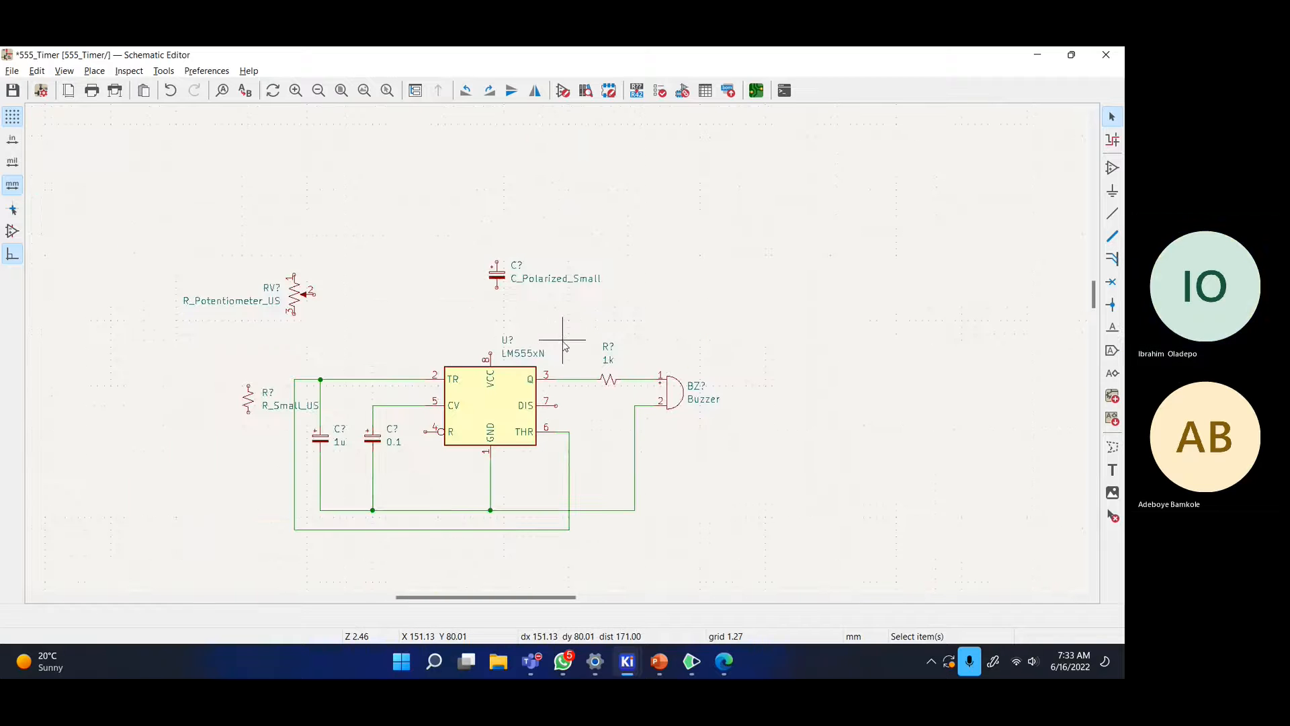
scroll(568, 349, "up", 1)
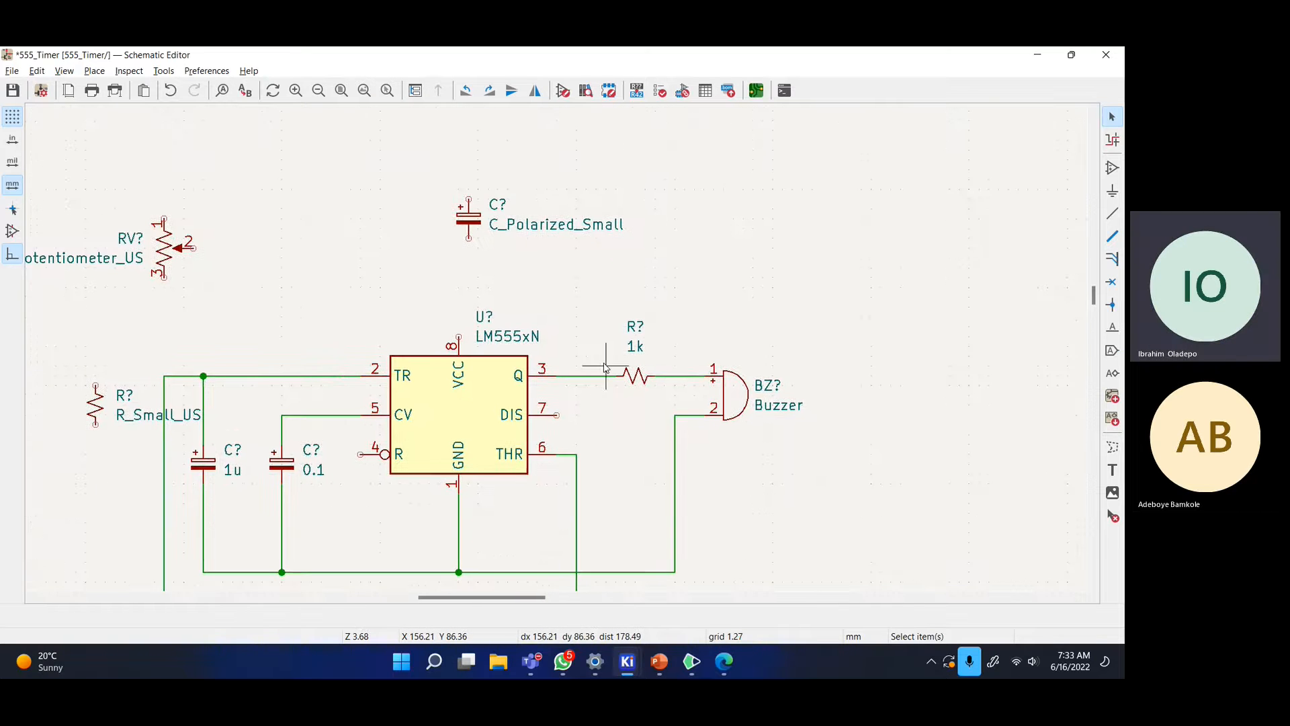
key("alt+Tab")
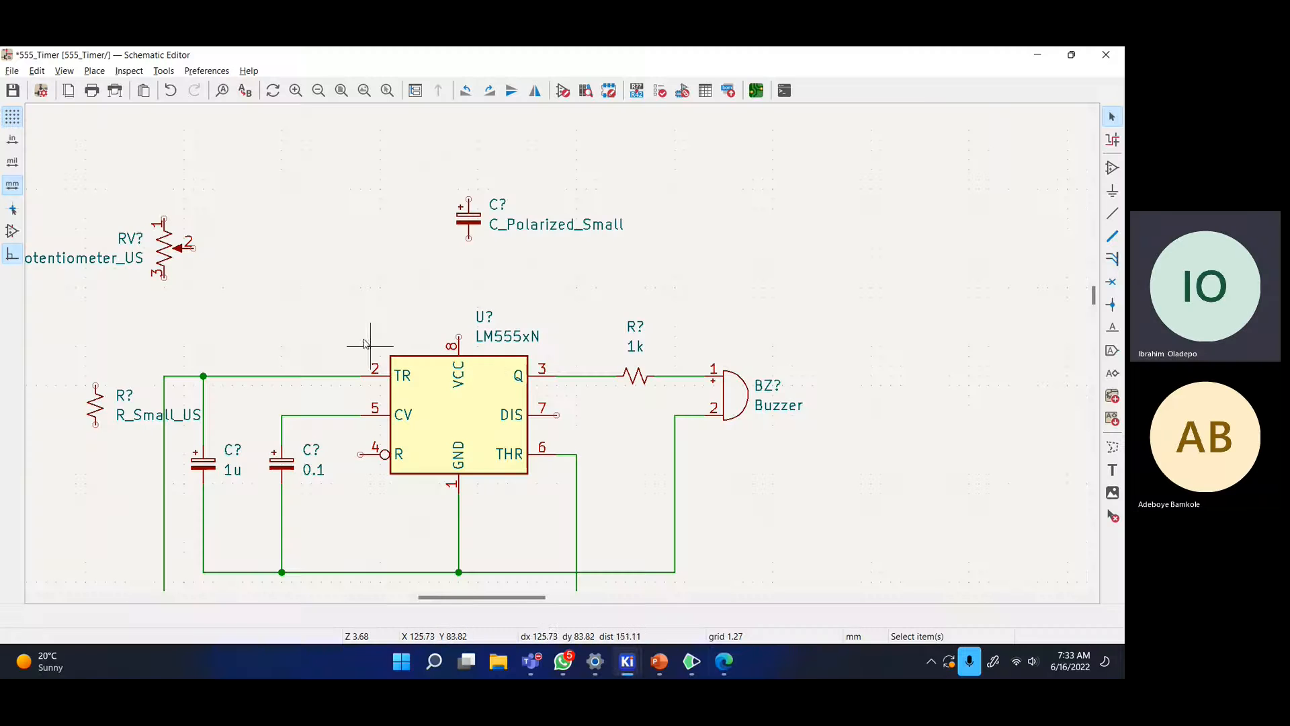
- Move the potentiometer down and to the right
key("alt+Tab")
middle_click_drag(318, 323, 469, 336)
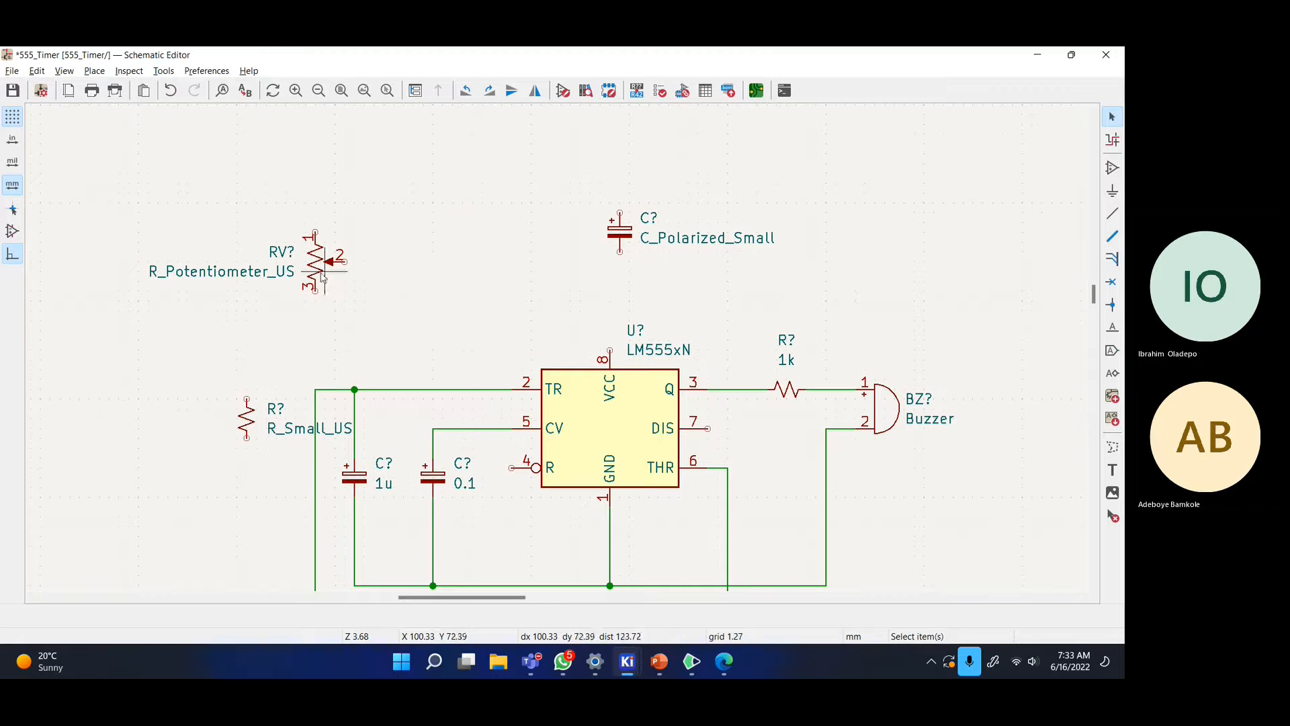
left_click_drag(323, 277, 366, 336)
left_click(431, 321)
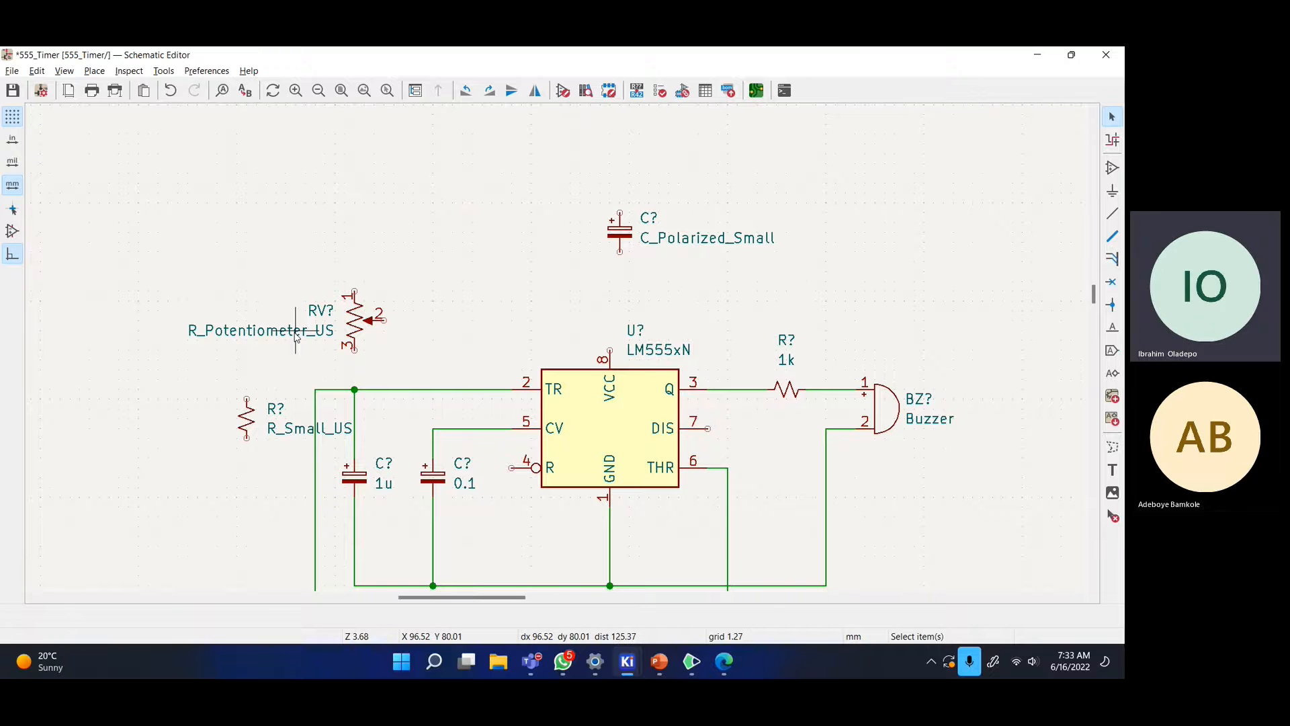
- Set the potentiometer value to 500k and wire its pin 3 to the trigger junction
key("alt+Tab")
key("alt+Tab")
left_click(362, 335)
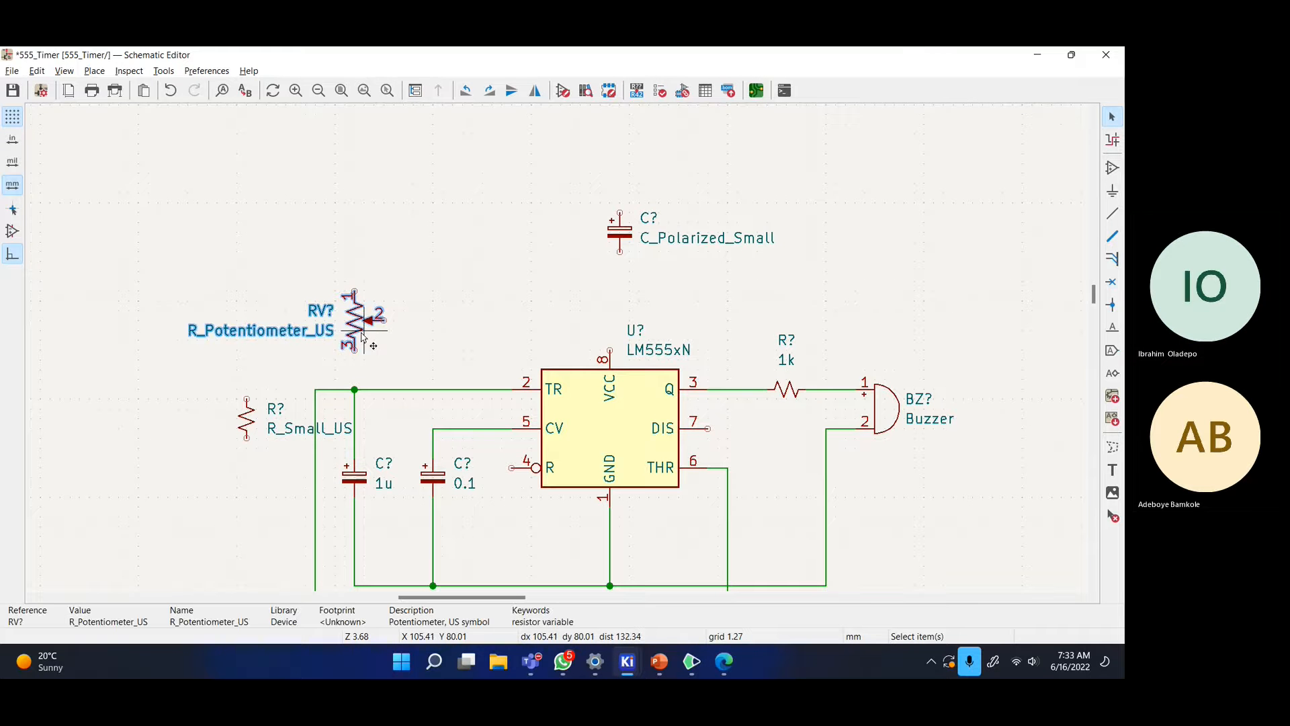
key("v")
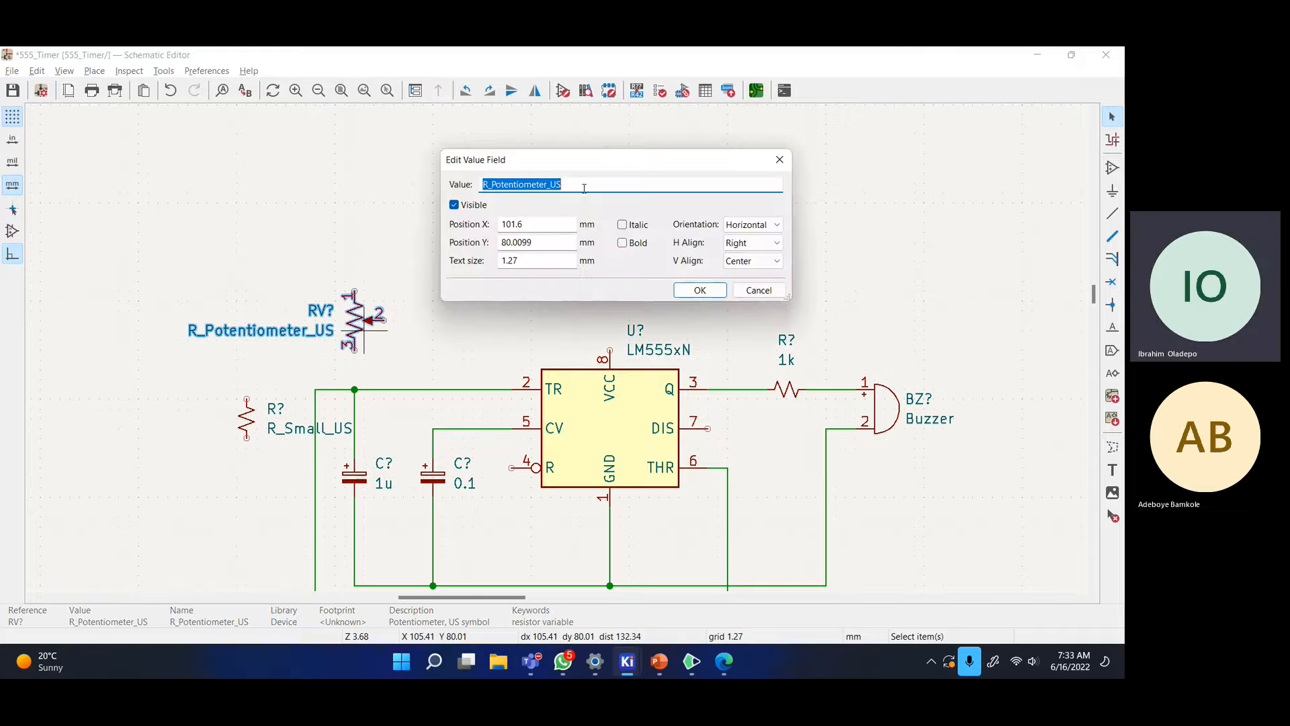
type("500")
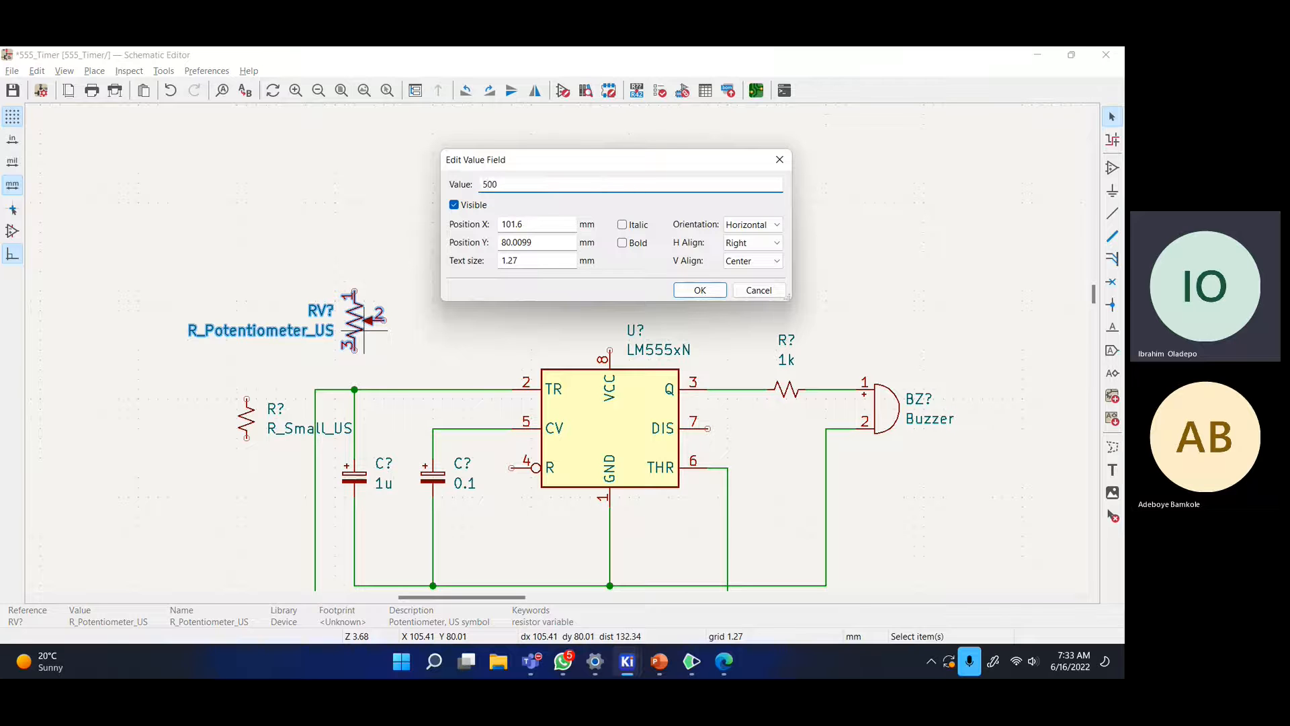
type("k")
key("Return")
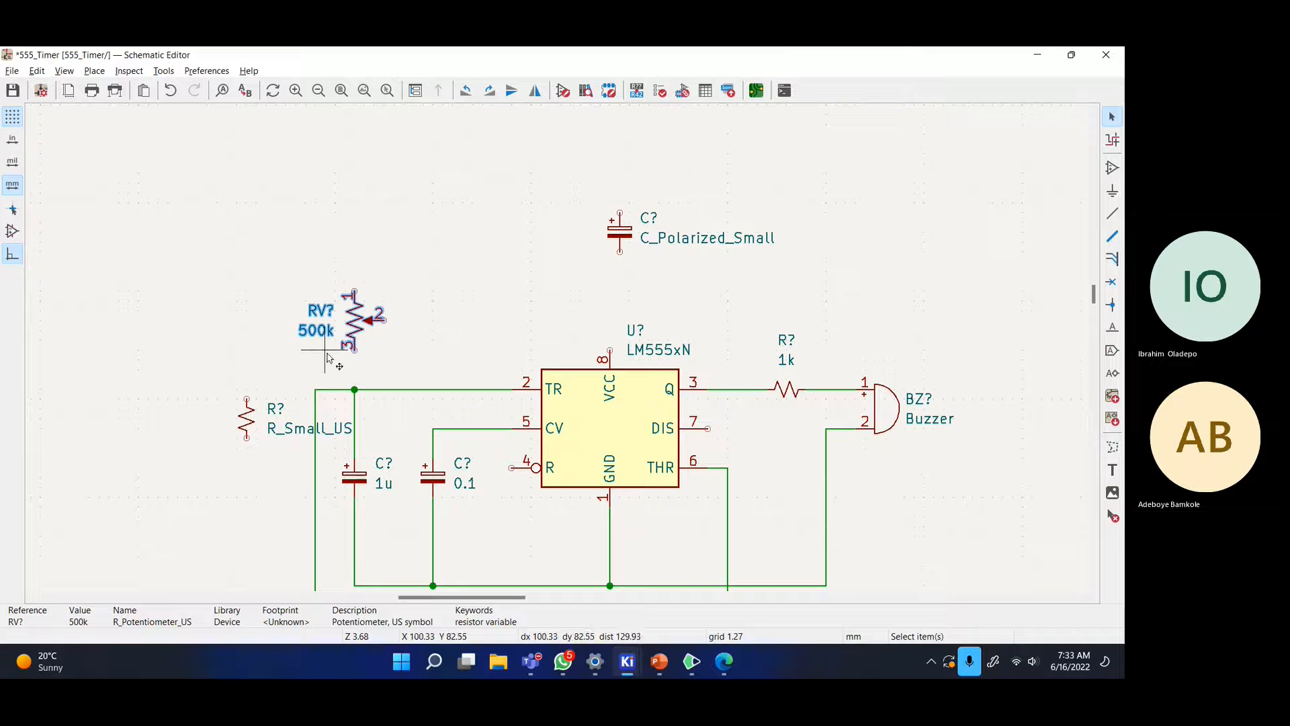
left_click(355, 350)
left_click(354, 389)
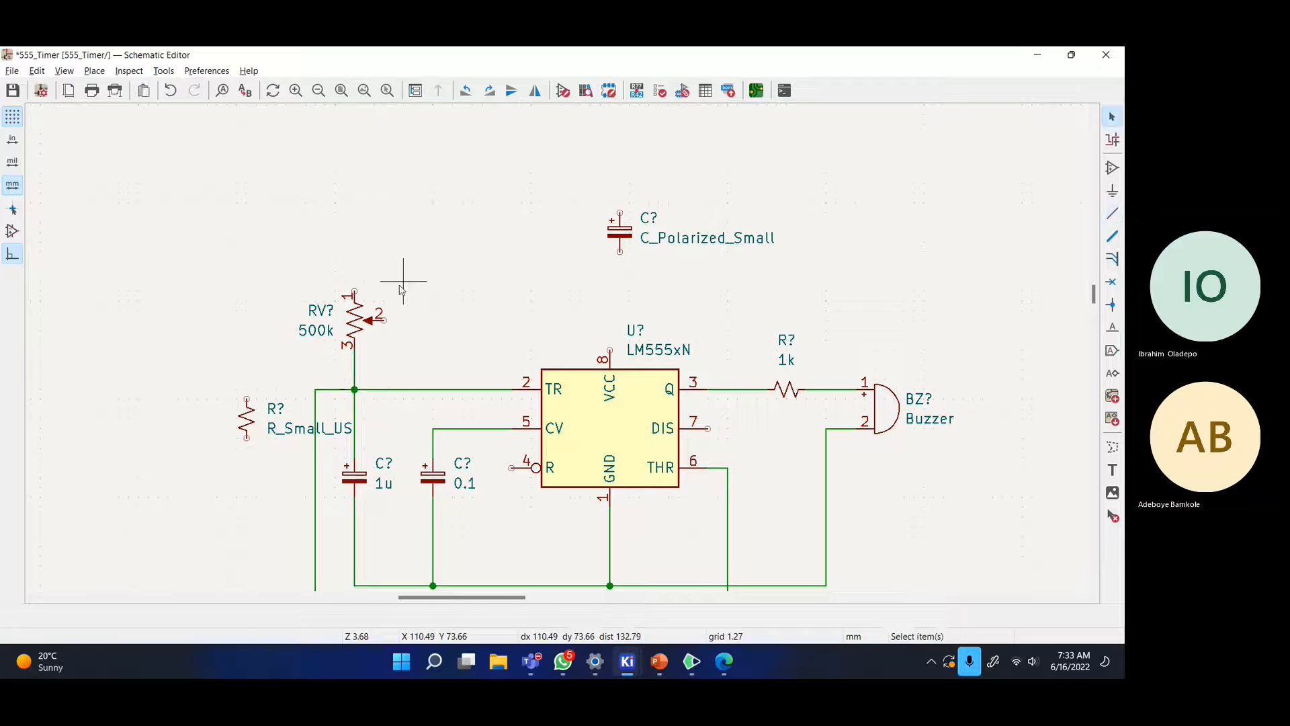
- Run a wire from potentiometer pin 1 over the top of the chip to DIS pin 7
key("w")
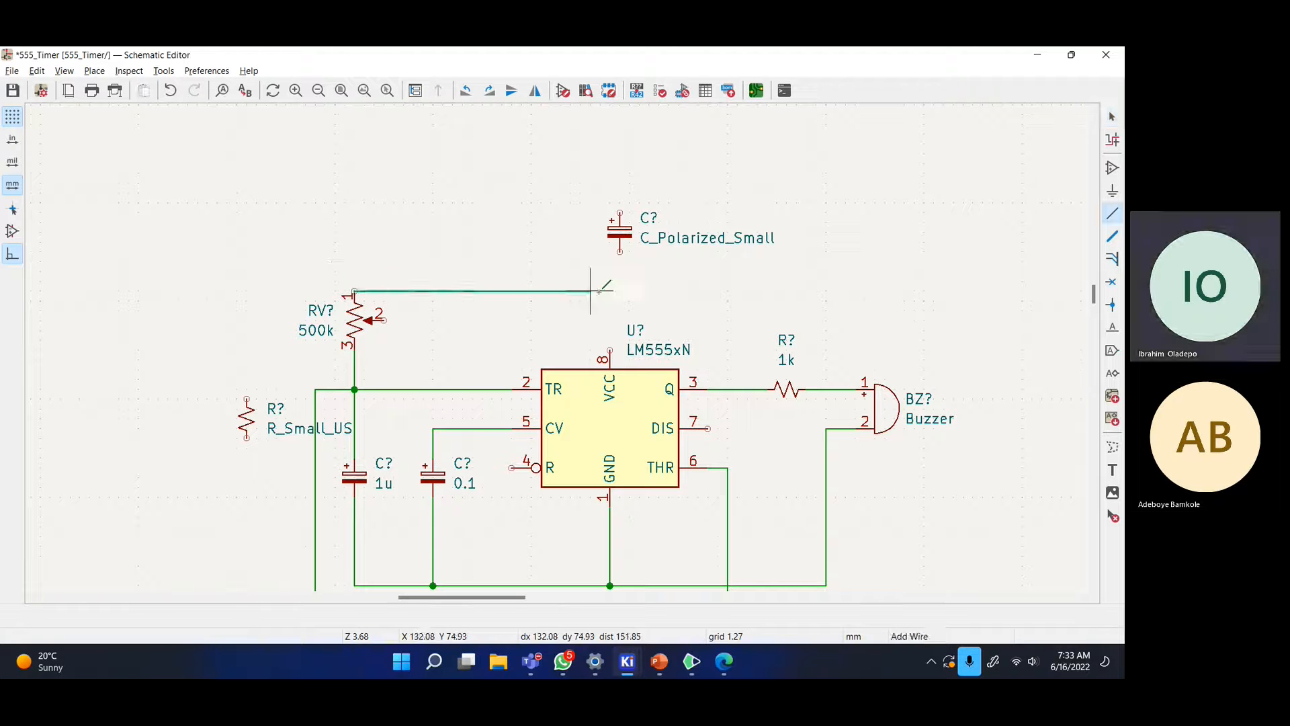
left_click(355, 262)
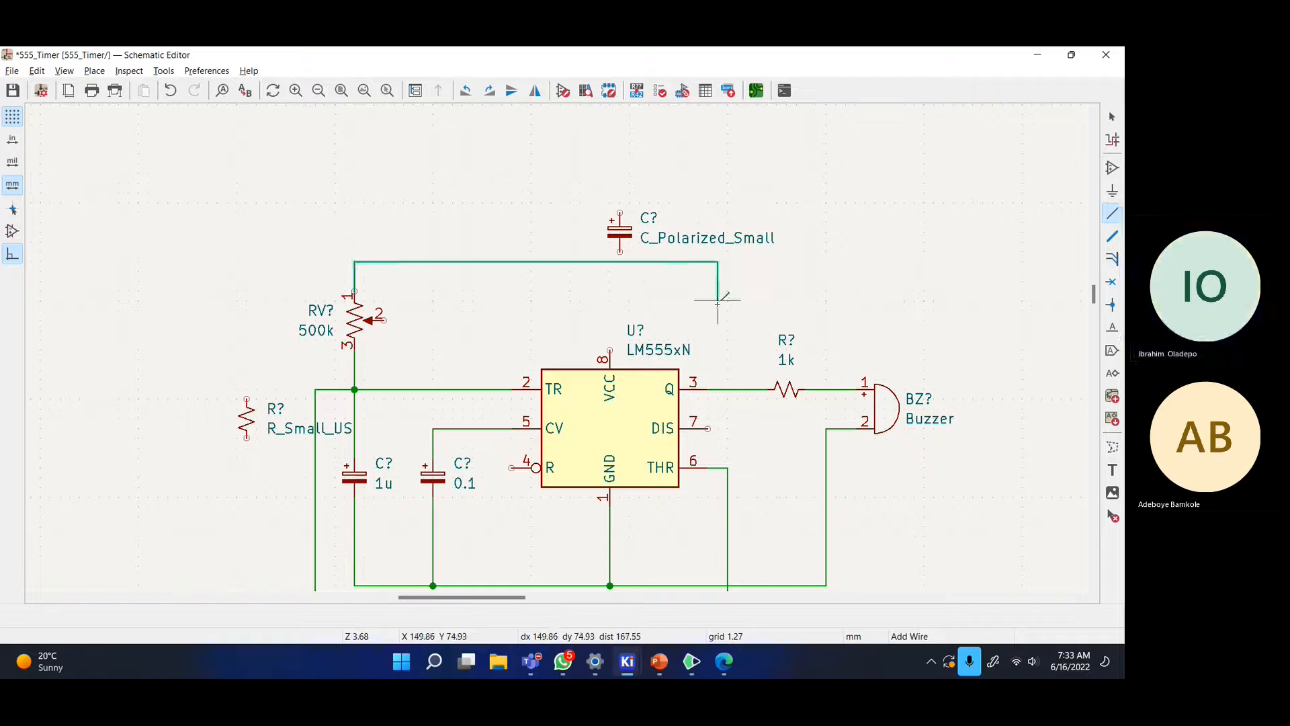
left_click(728, 428)
key("Escape")
middle_click_drag(665, 312, 664, 342)
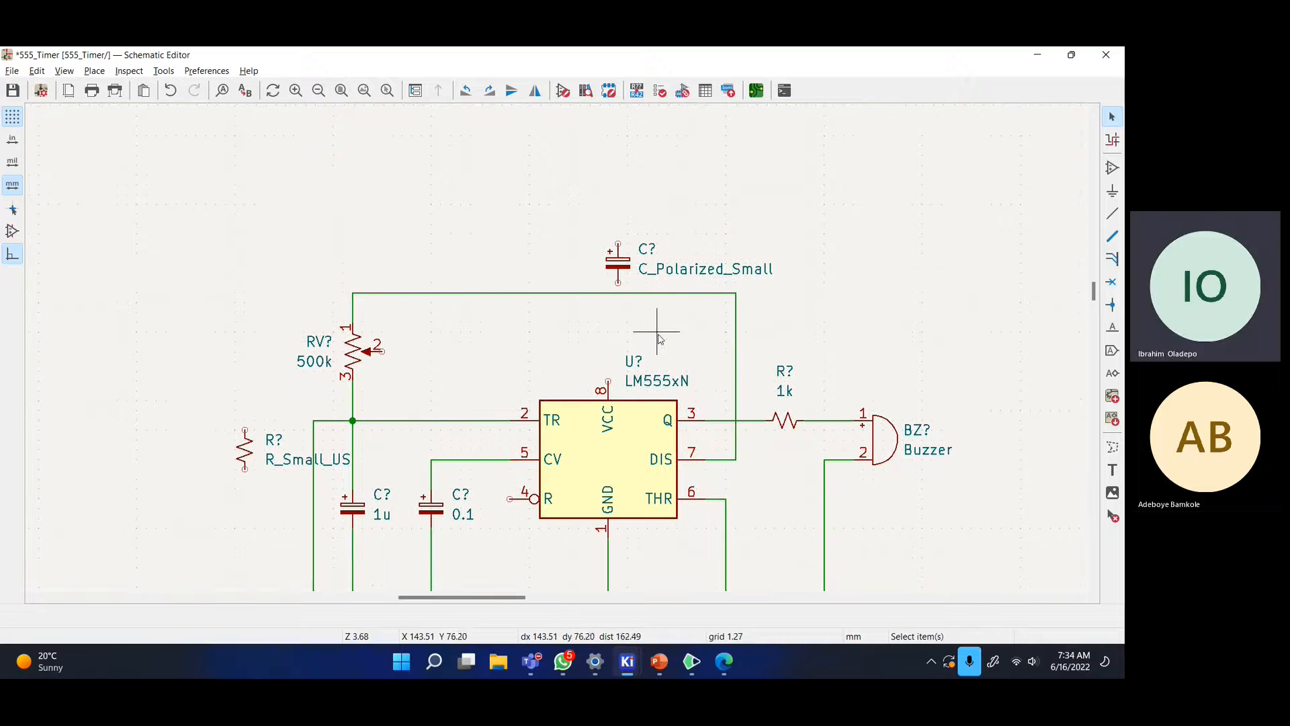
key("alt+Tab")
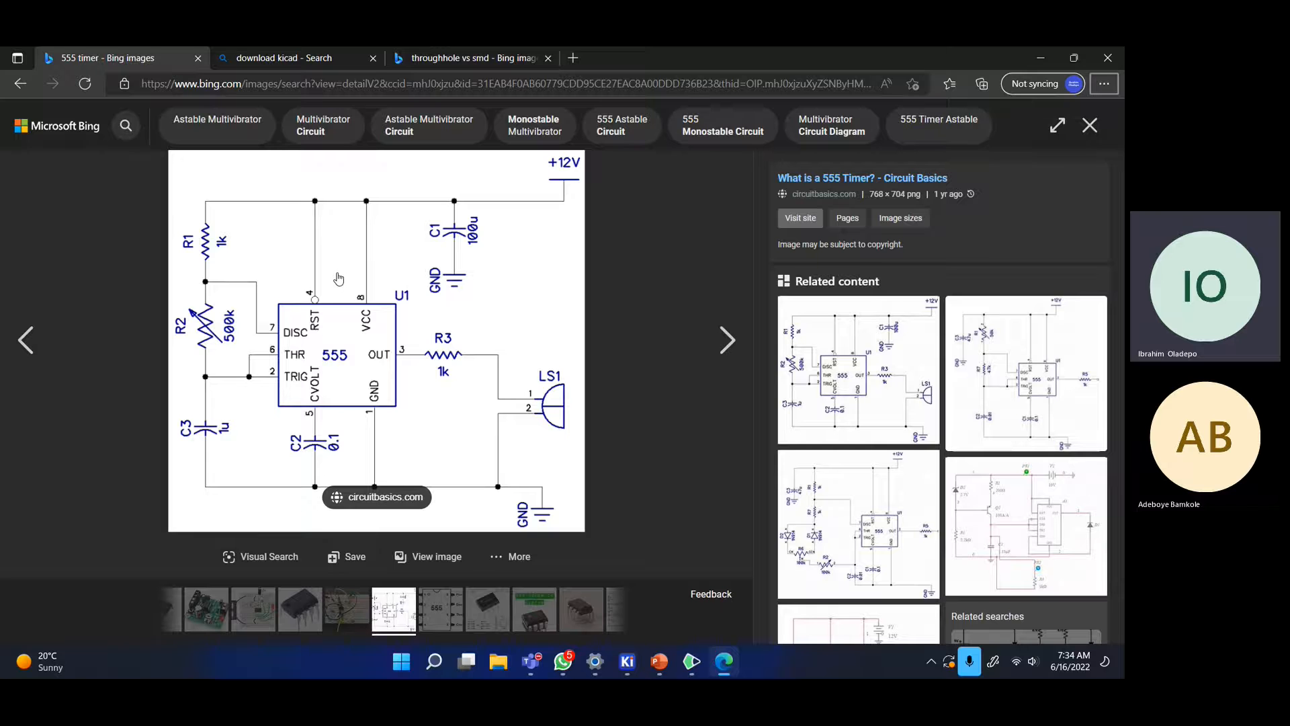
key("alt+Tab")
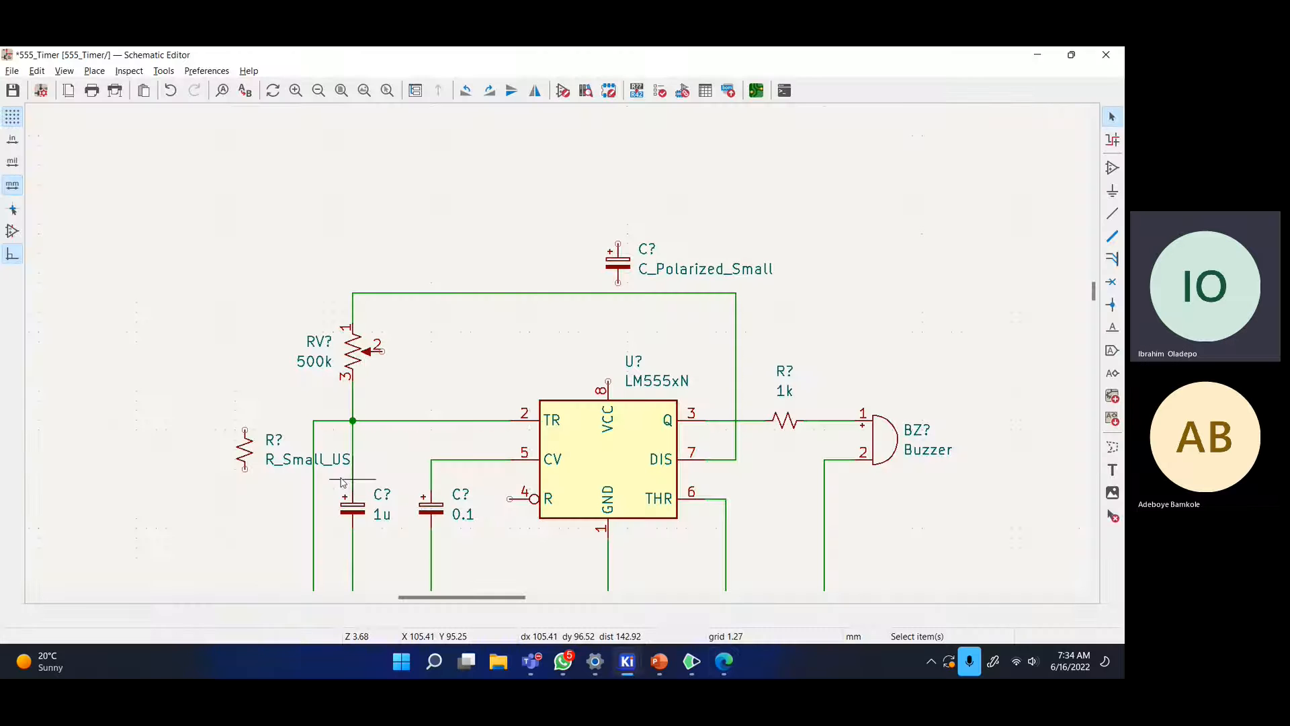
- Move the small resistor above the potentiometer and place a +12V power symbol above the circuit
left_click_drag(246, 458, 357, 249)
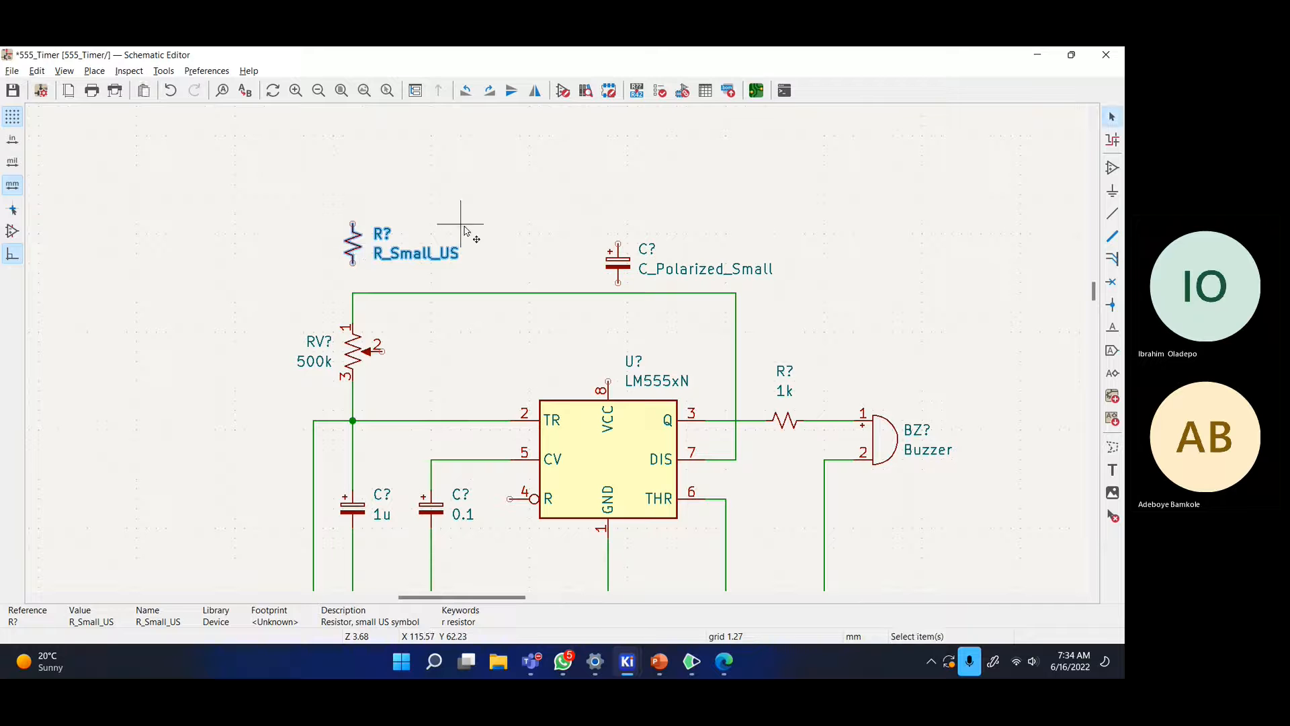
key("alt+Tab")
key("alt+Tab")
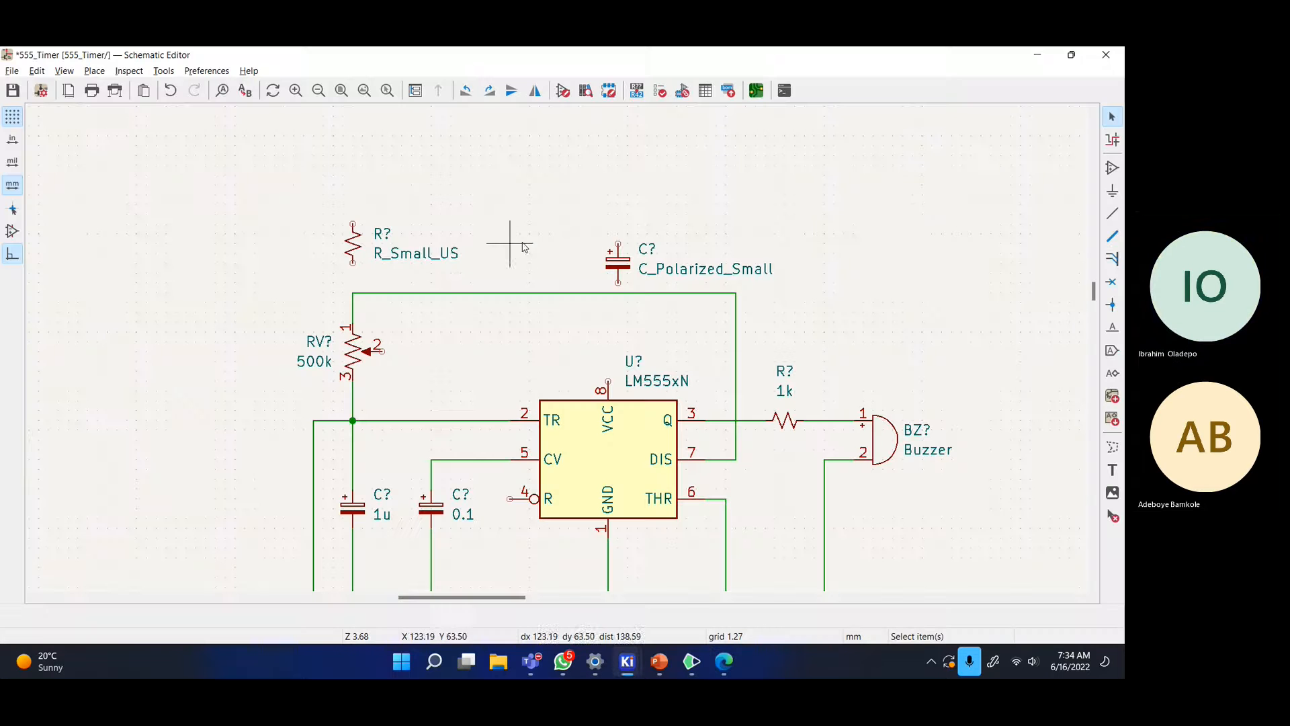
left_click(1112, 191)
left_click(767, 194)
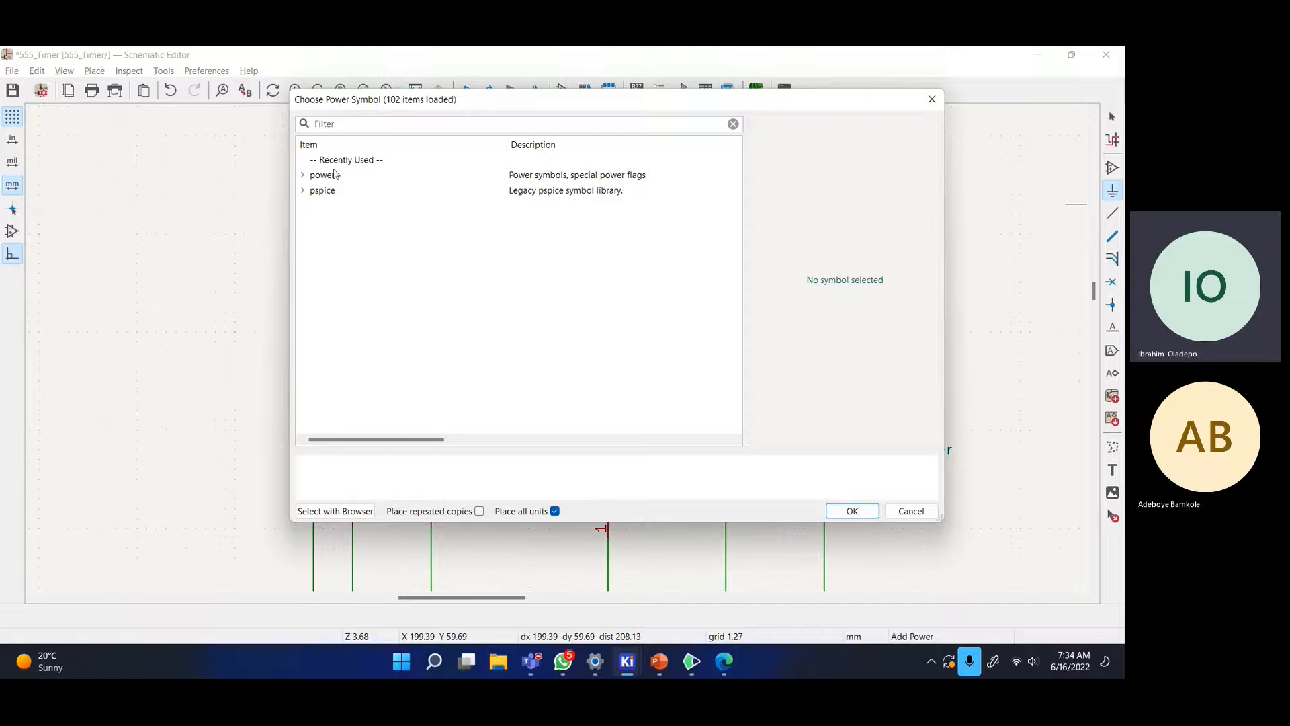
left_click(303, 176)
scroll(388, 237, "down", 9)
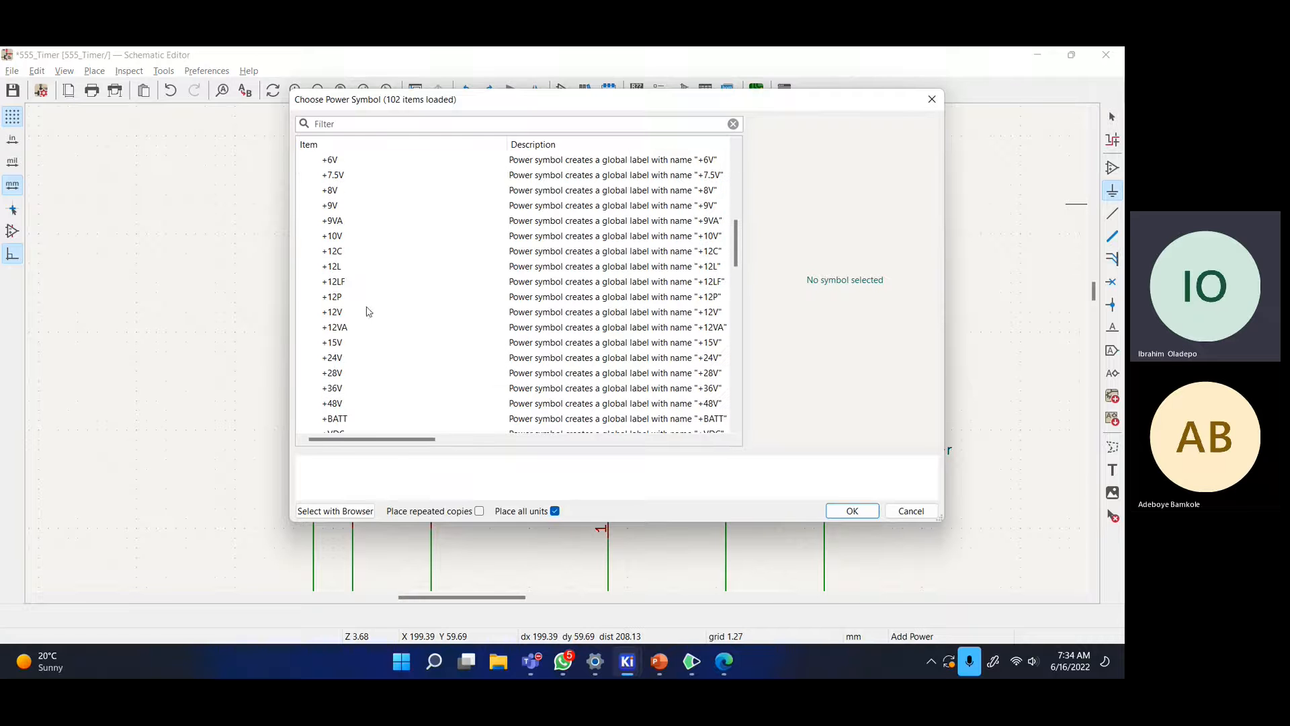
left_click(367, 313)
left_click(852, 511)
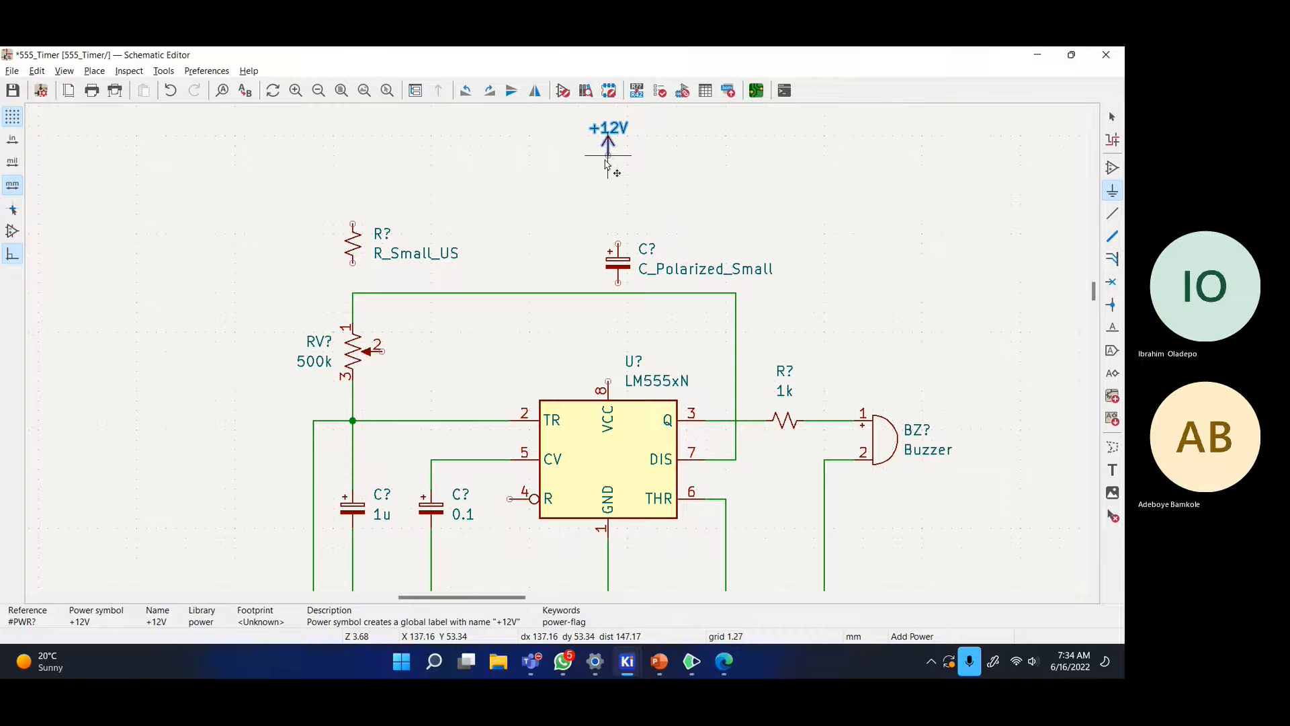
left_click(606, 161)
scroll(561, 346, "down", 3)
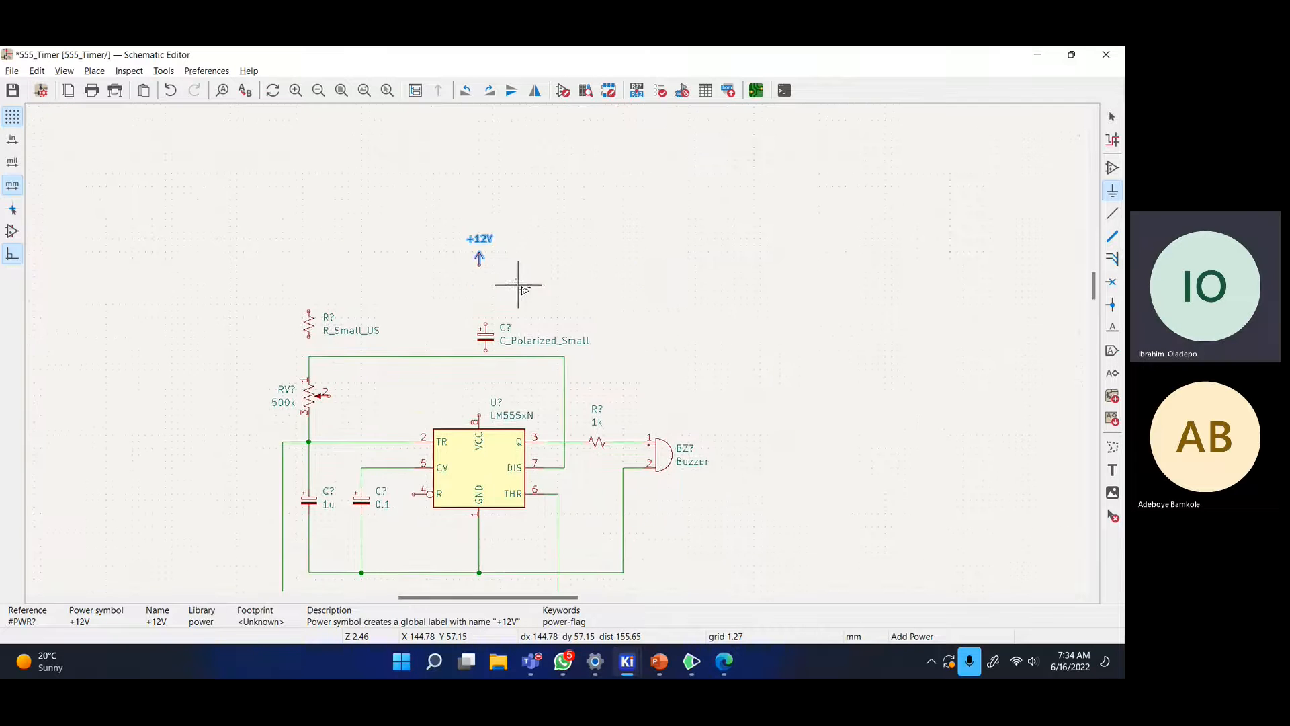
scroll(562, 346, "down", 2)
scroll(503, 177, "up", 2)
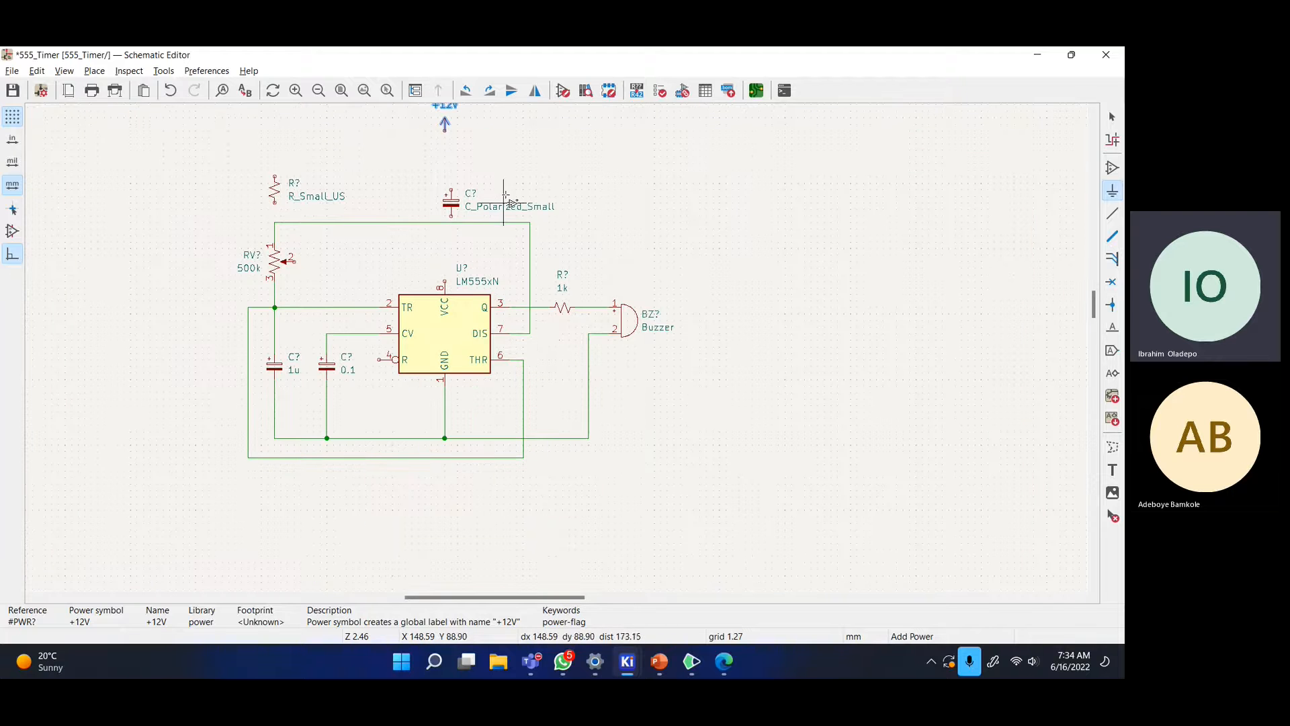
- Choose the GND symbol from the power library after briefly comparing it with Earth
left_click(599, 207)
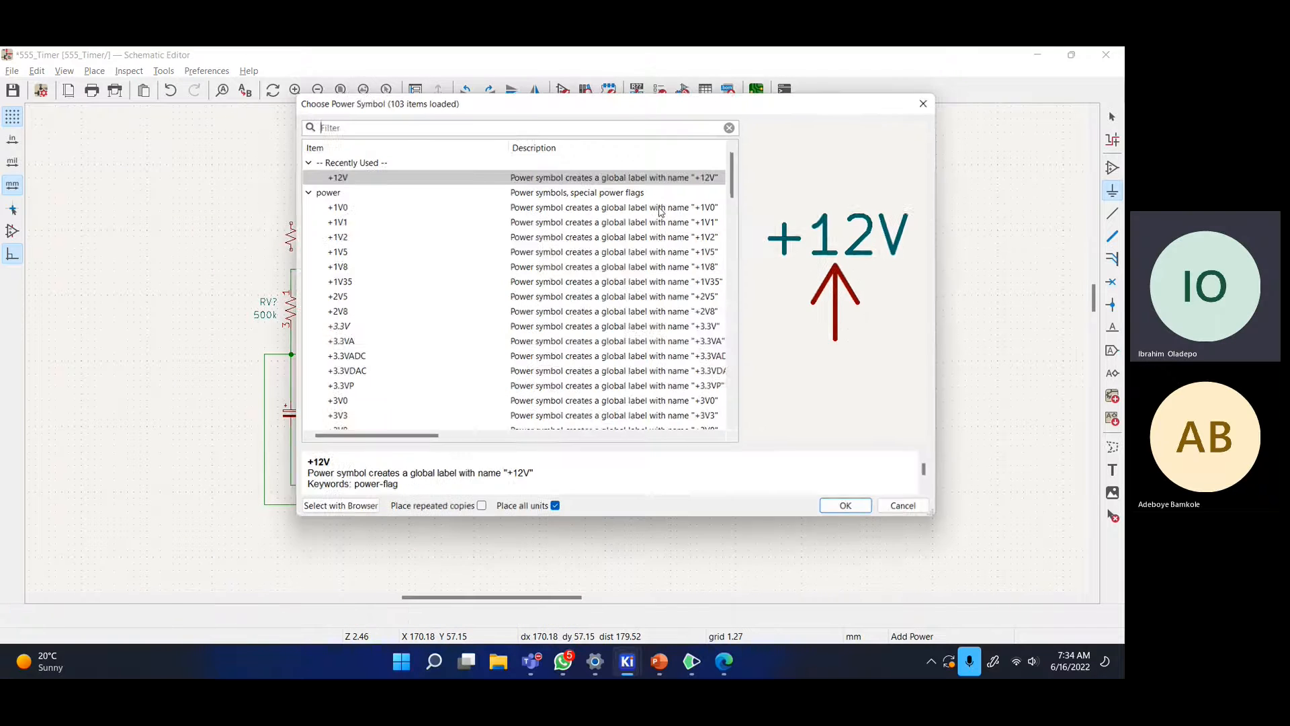
scroll(461, 249, "down", 13)
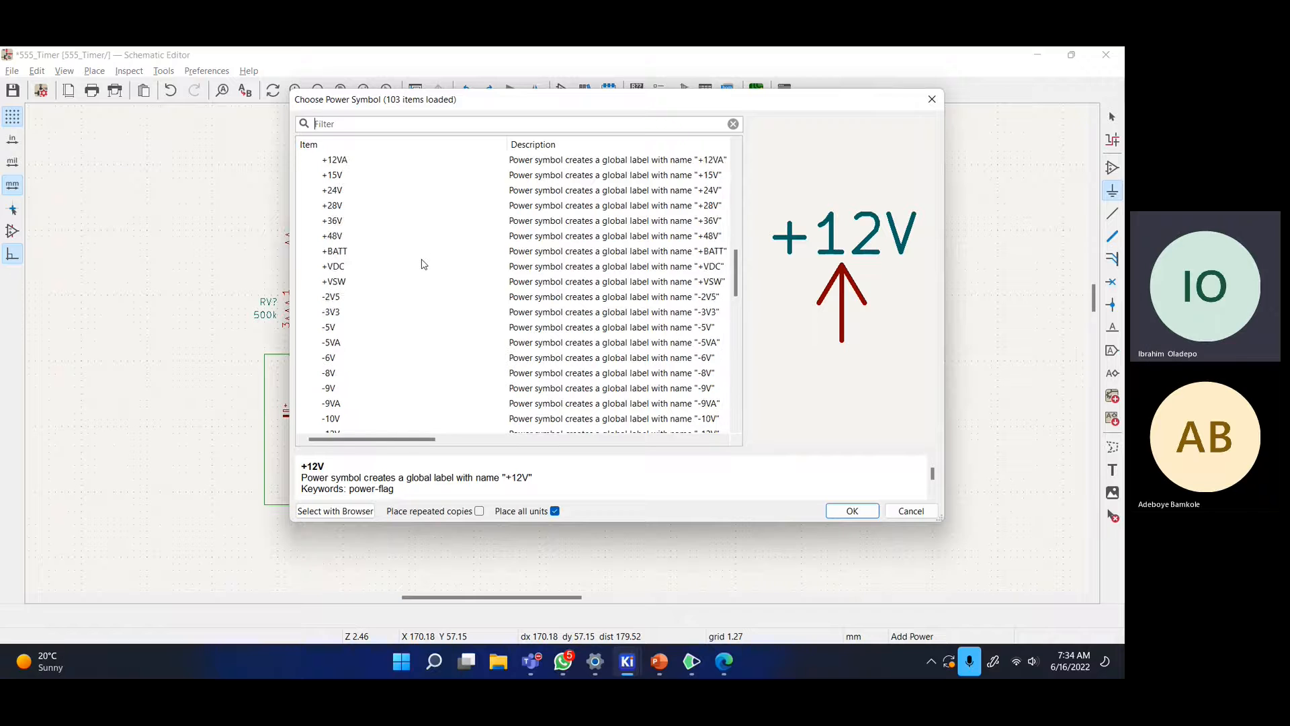
scroll(425, 264, "down", 4)
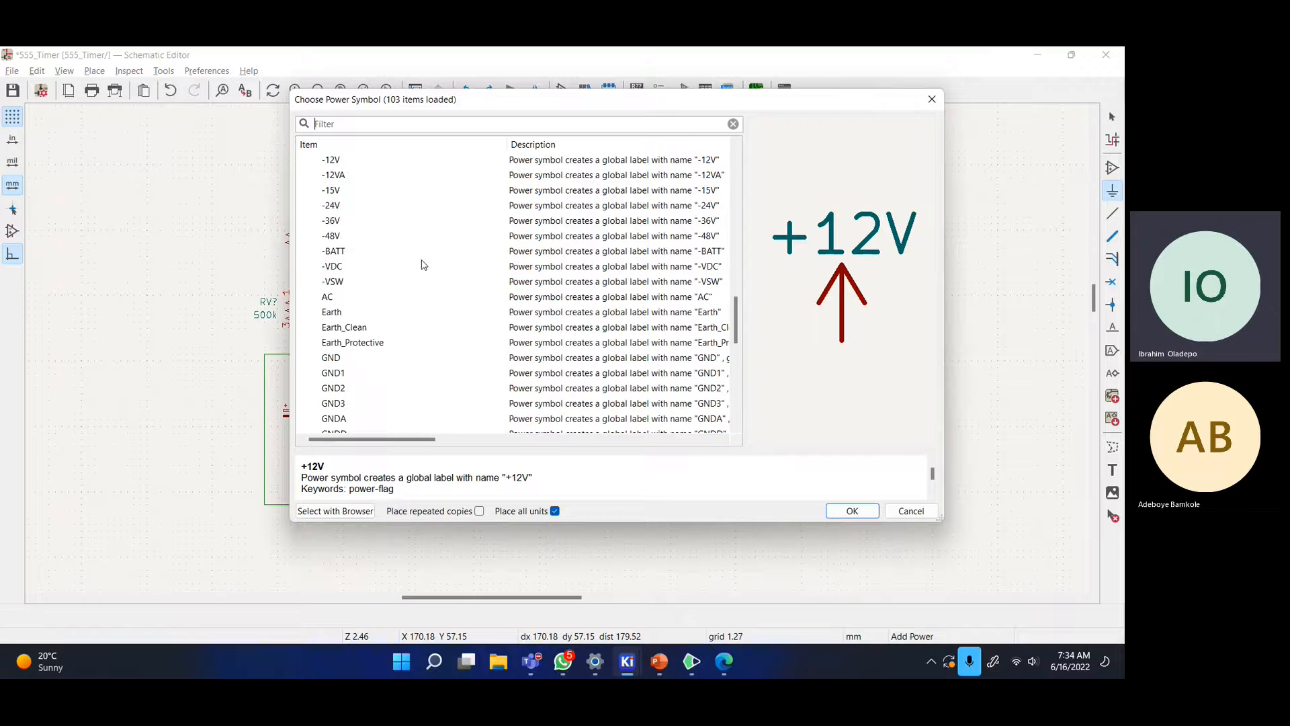
left_click(368, 364)
scroll(380, 371, "down", 5)
scroll(403, 346, "up", 3)
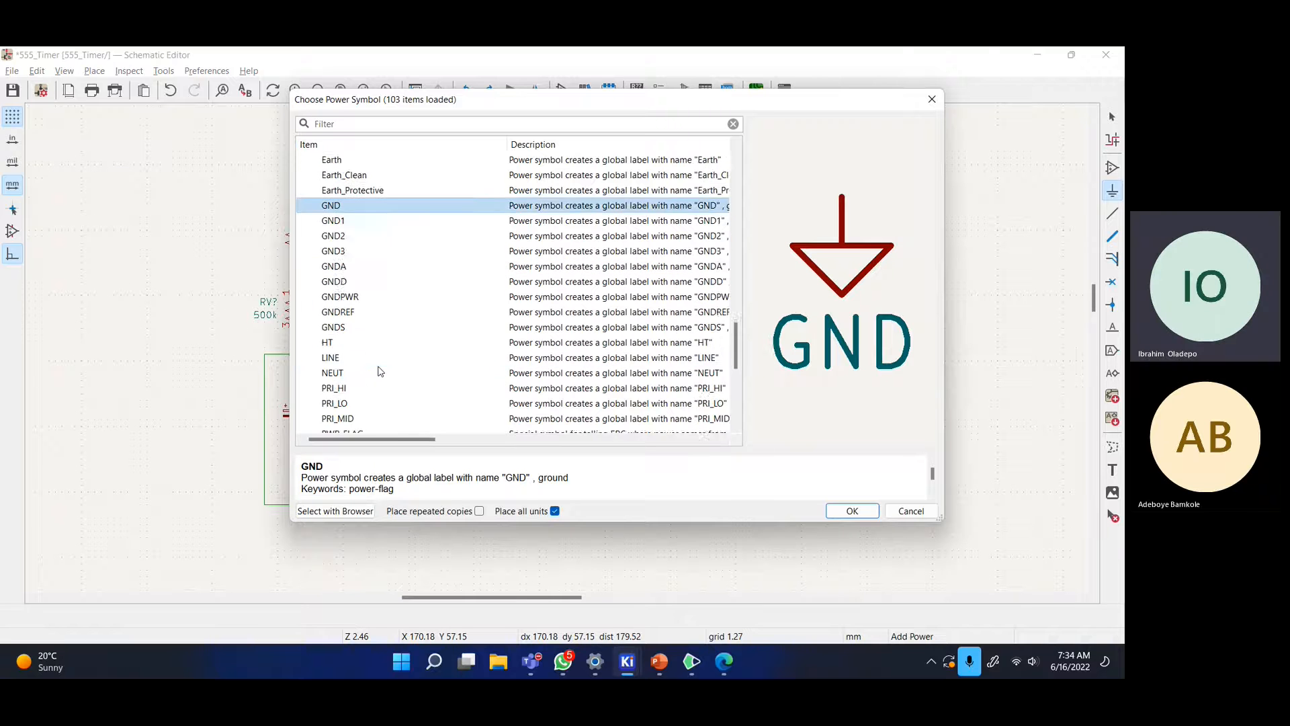
scroll(407, 334, "up", 2)
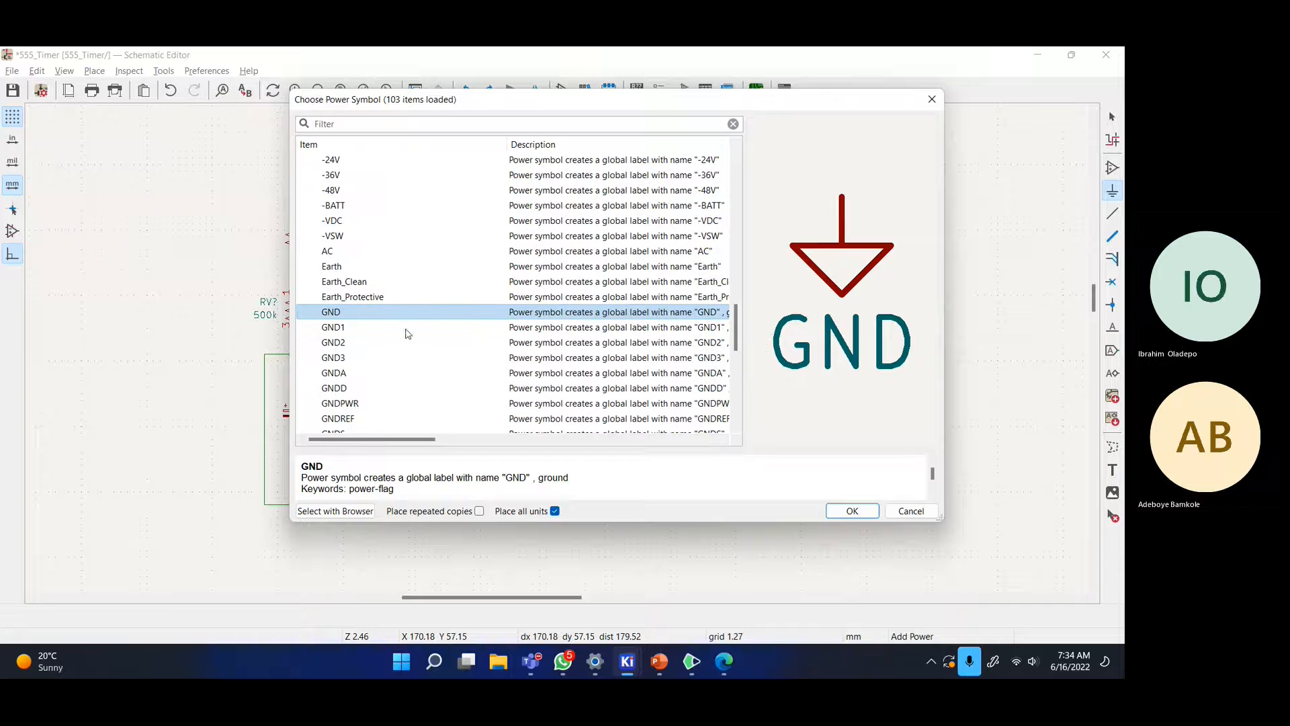
left_click(355, 268)
left_click(347, 311)
left_click(377, 269)
left_click(368, 312)
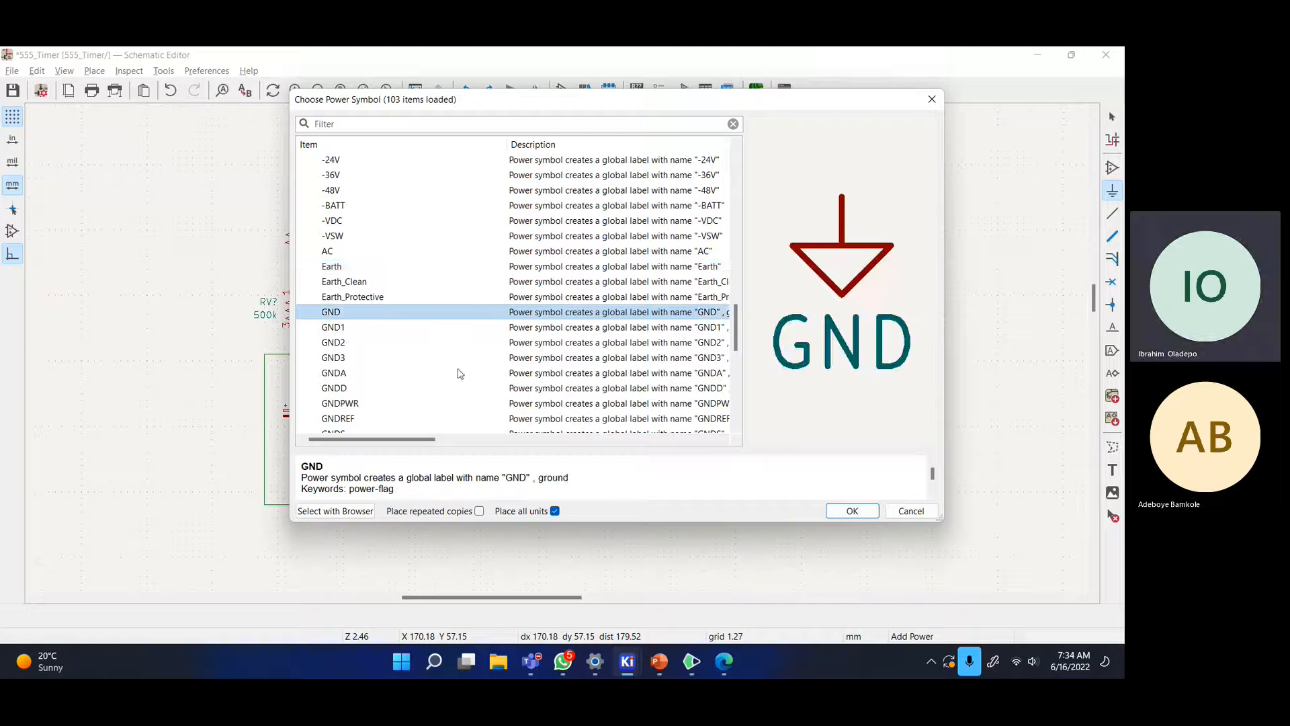
left_click(848, 512)
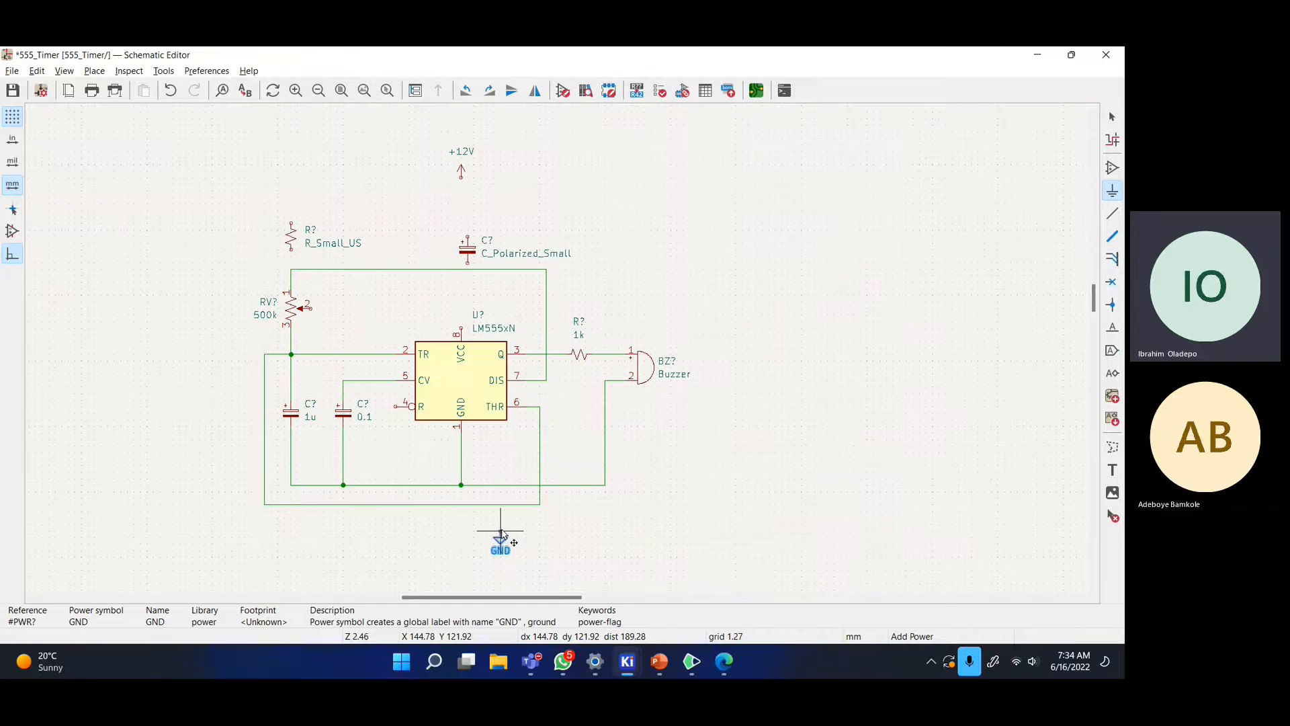
- Place the GND symbol below the circuit and start a wire from its pin
left_click(462, 525)
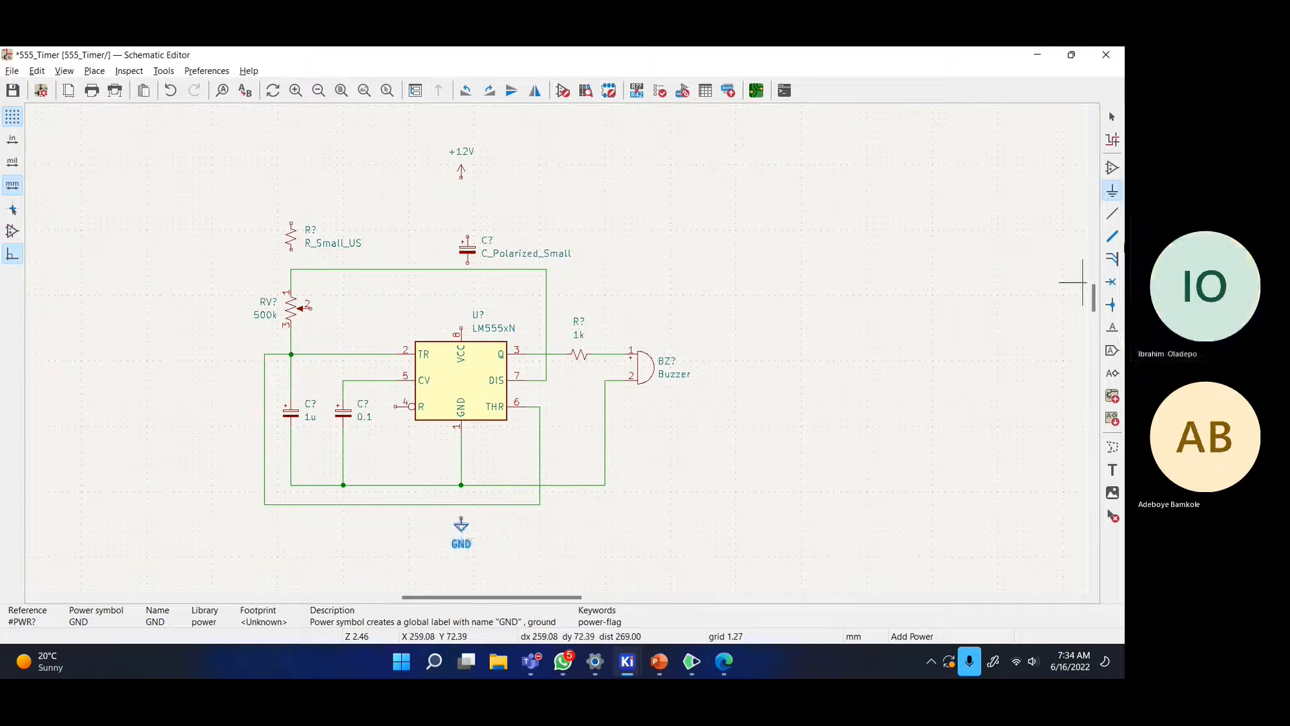
left_click(1112, 214)
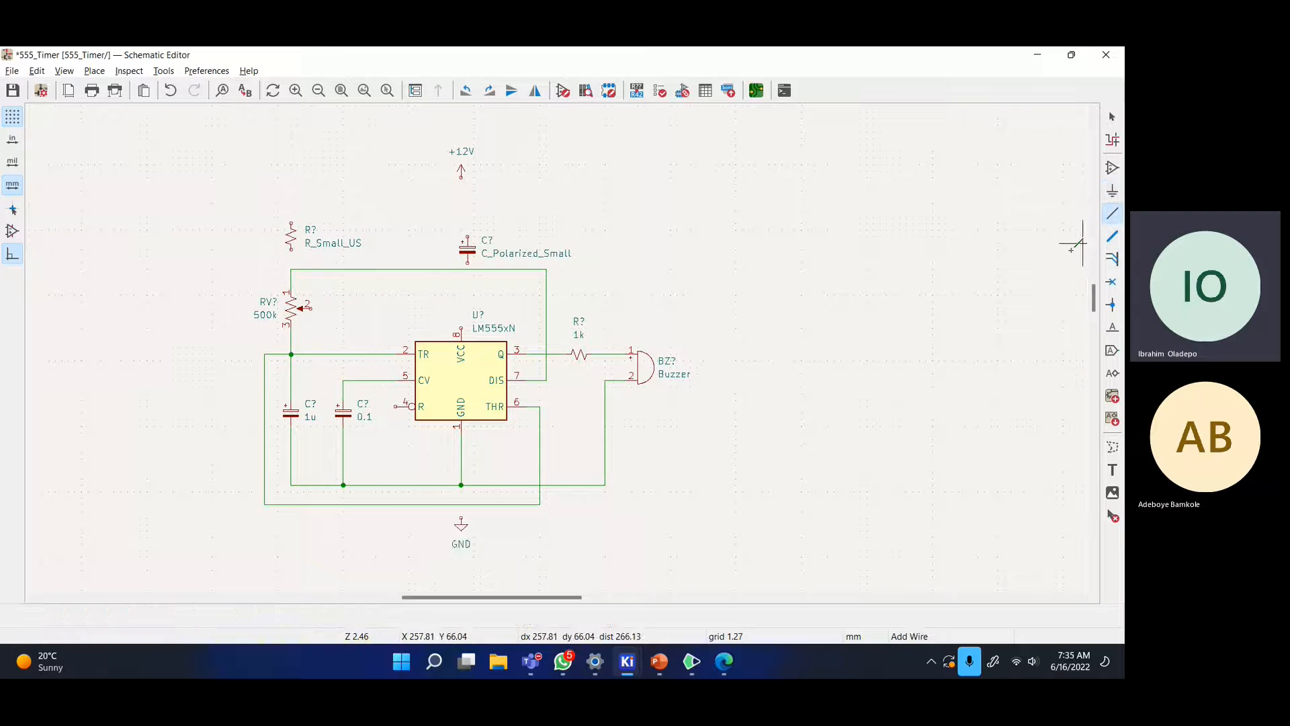
left_click(461, 518)
- Finish the GND wire at the ground junction
left_click(461, 484)
key("Escape")
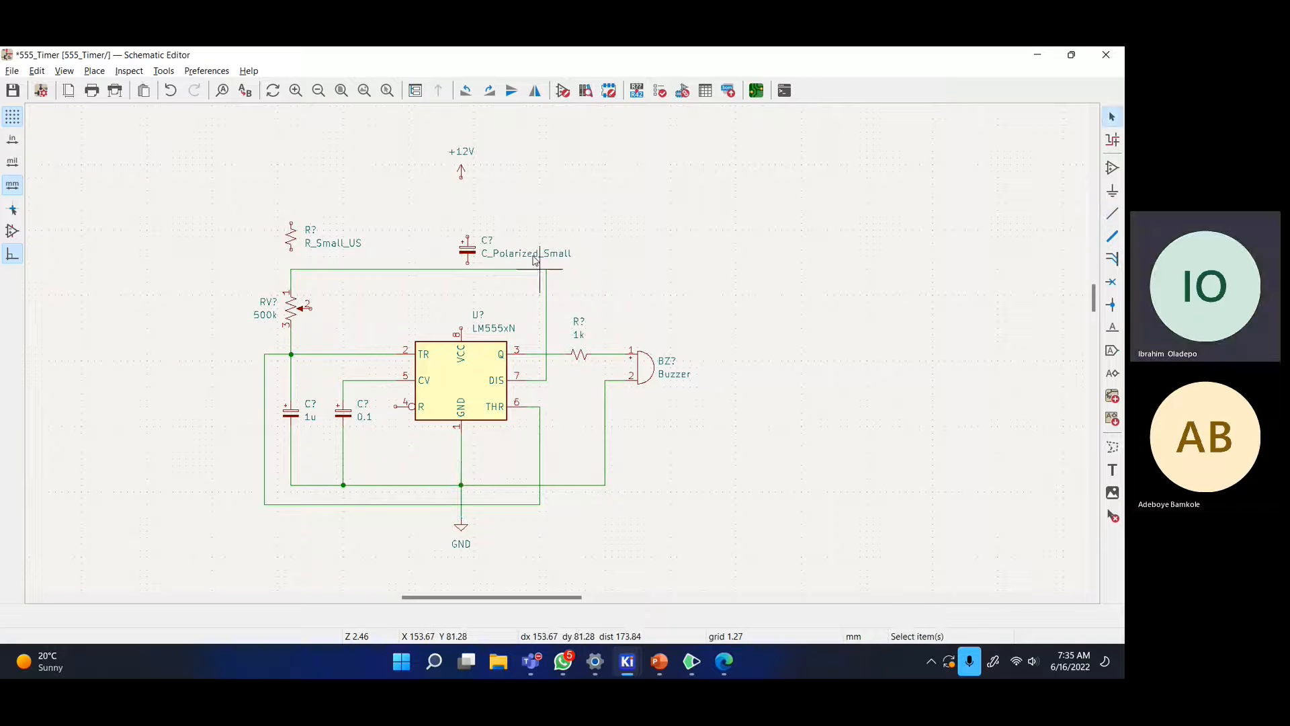
scroll(471, 494, "up", 3)
scroll(556, 340, "down", 5)
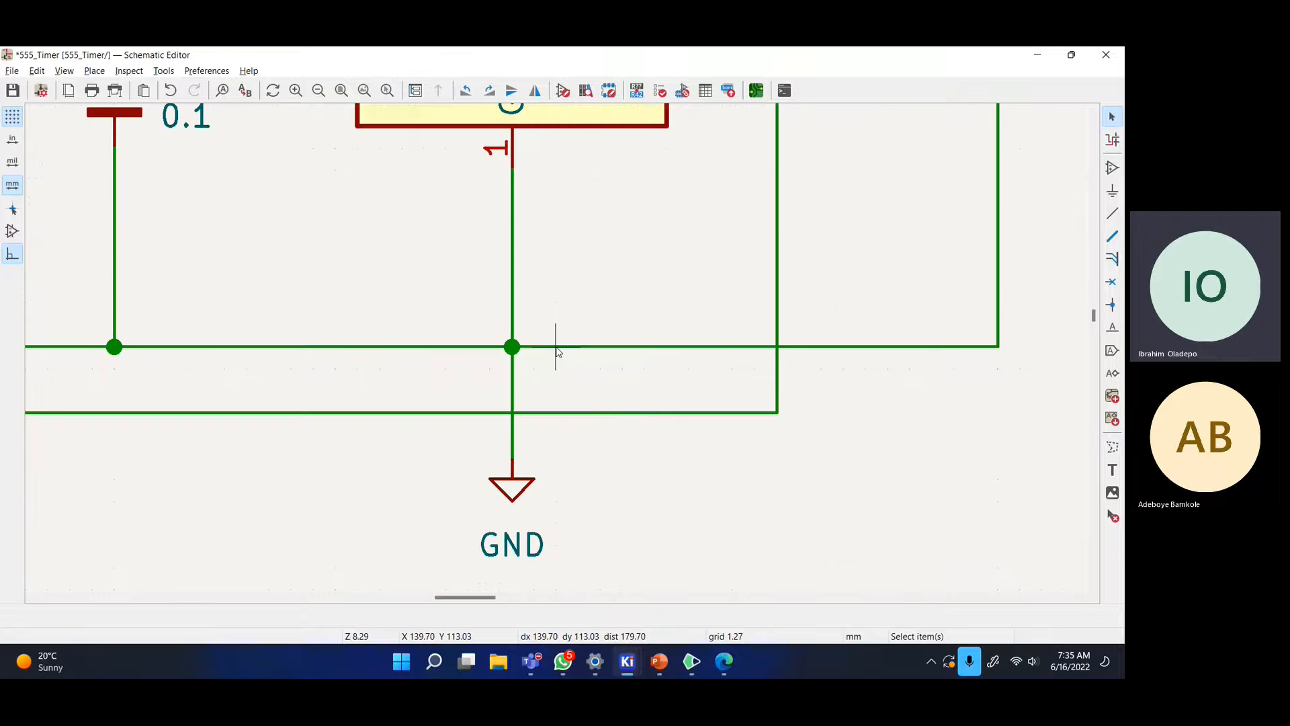
scroll(557, 341, "up", 2)
scroll(556, 340, "up", 2)
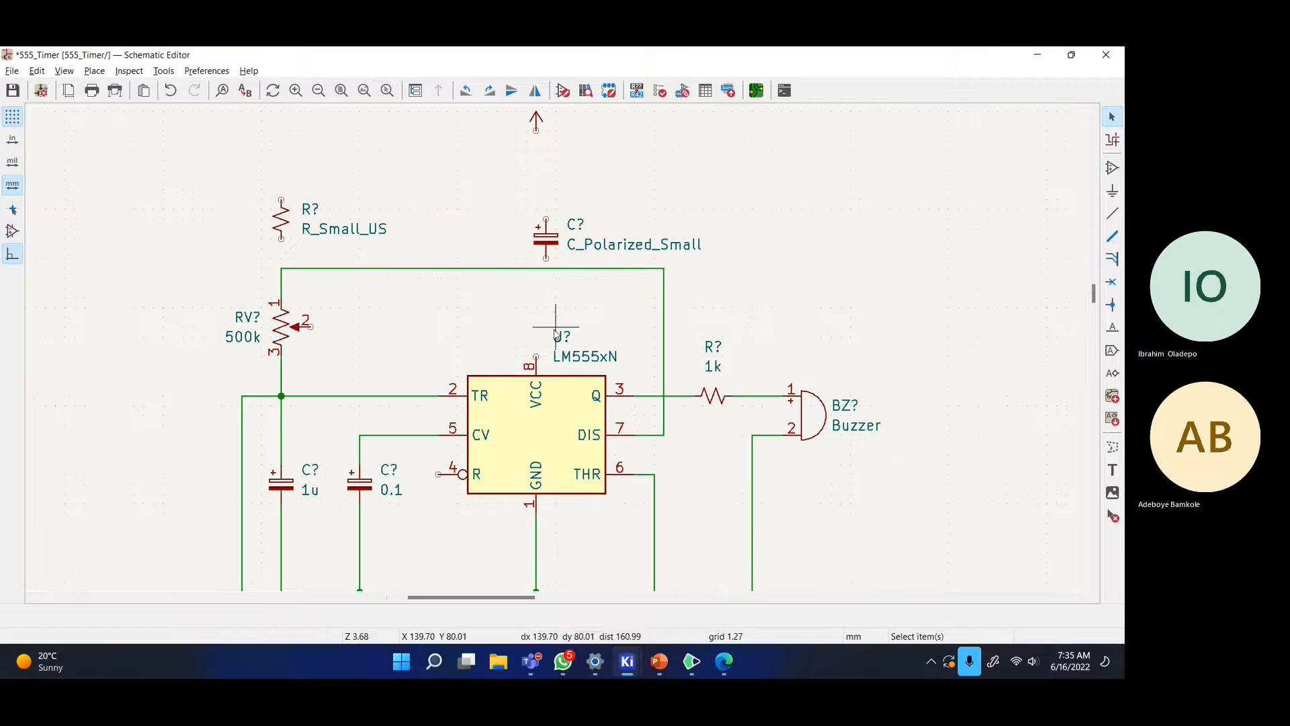
- Wire the resistor's lower end to the horizontal wire and its top to the +12V arrow
key("w")
left_click(281, 268)
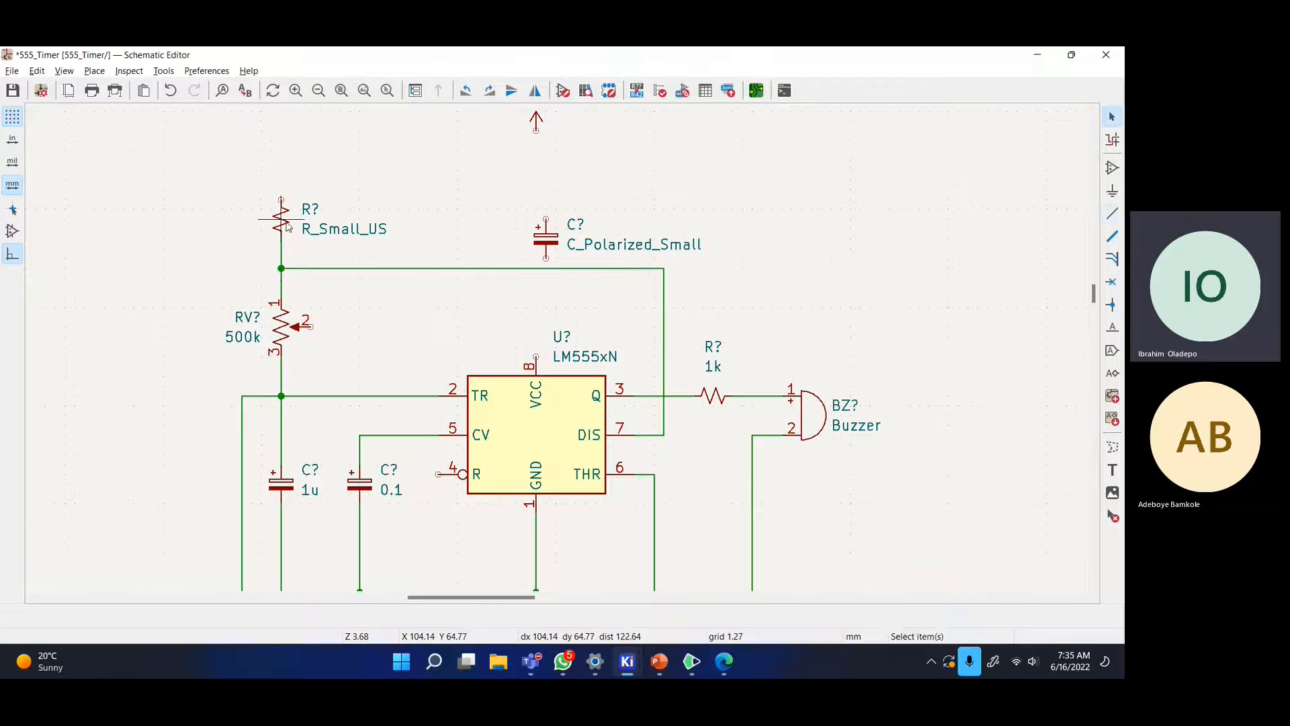
left_click(281, 199)
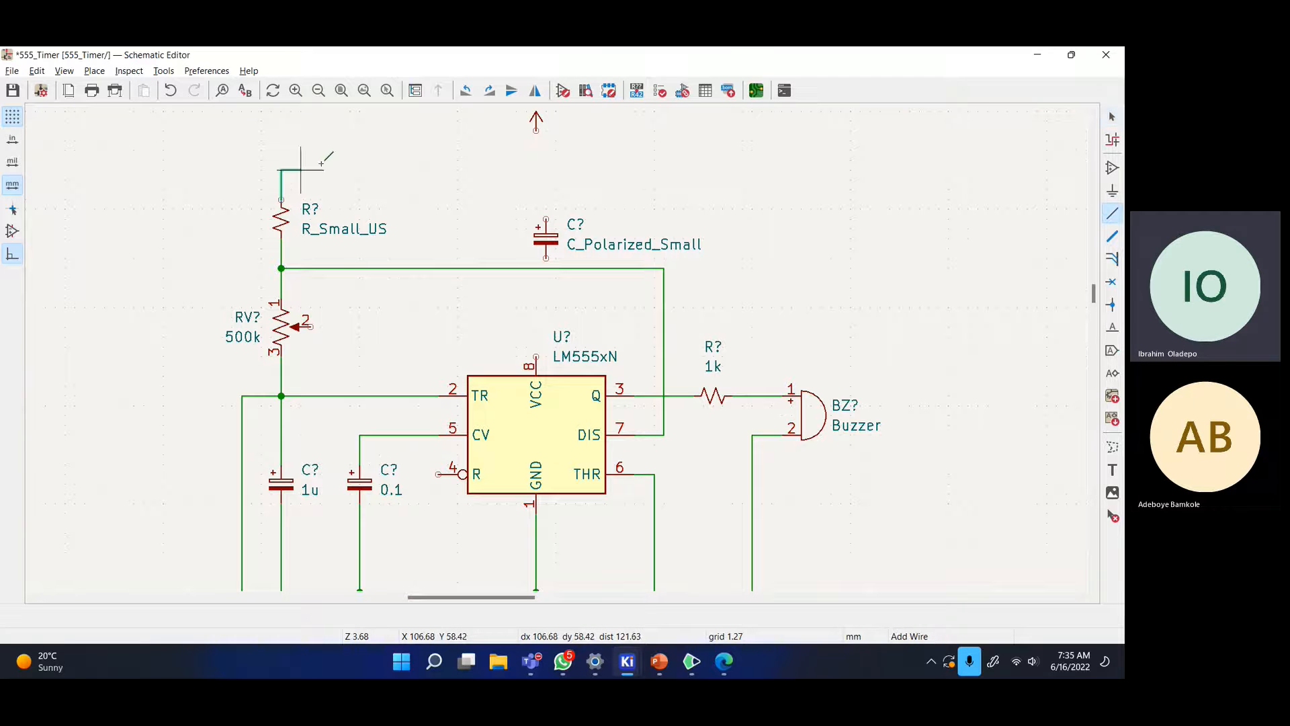
left_click(536, 128)
key("Escape")
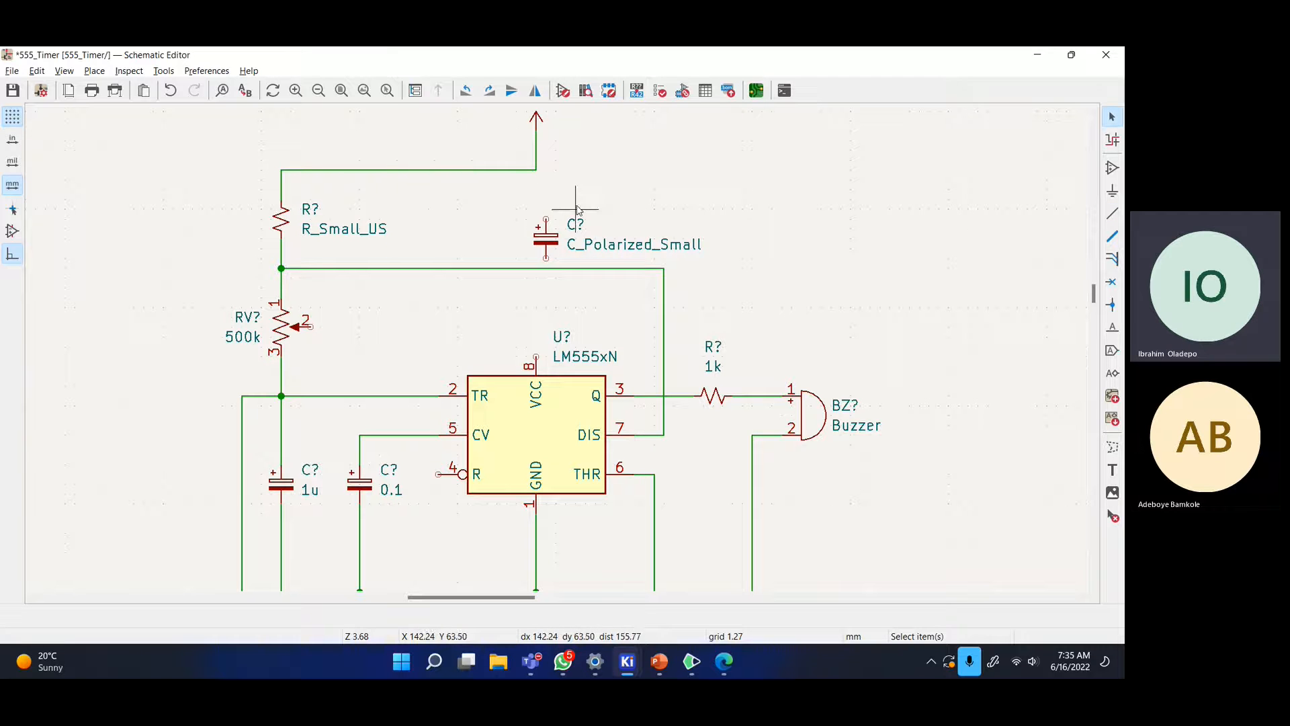
- Move the polarized capacitor up and right, then check the reference 555 diagram in the browser
left_click_drag(546, 239, 724, 192)
key("alt+Tab")
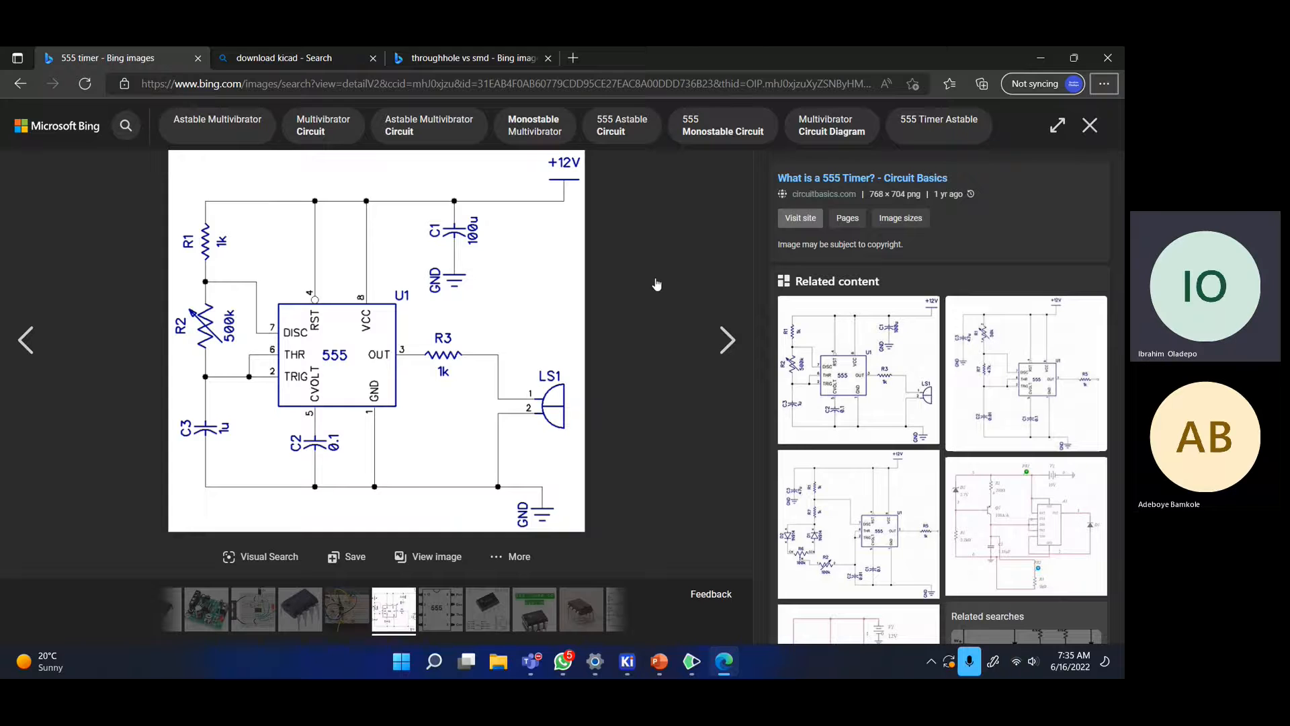
key("alt+Tab")
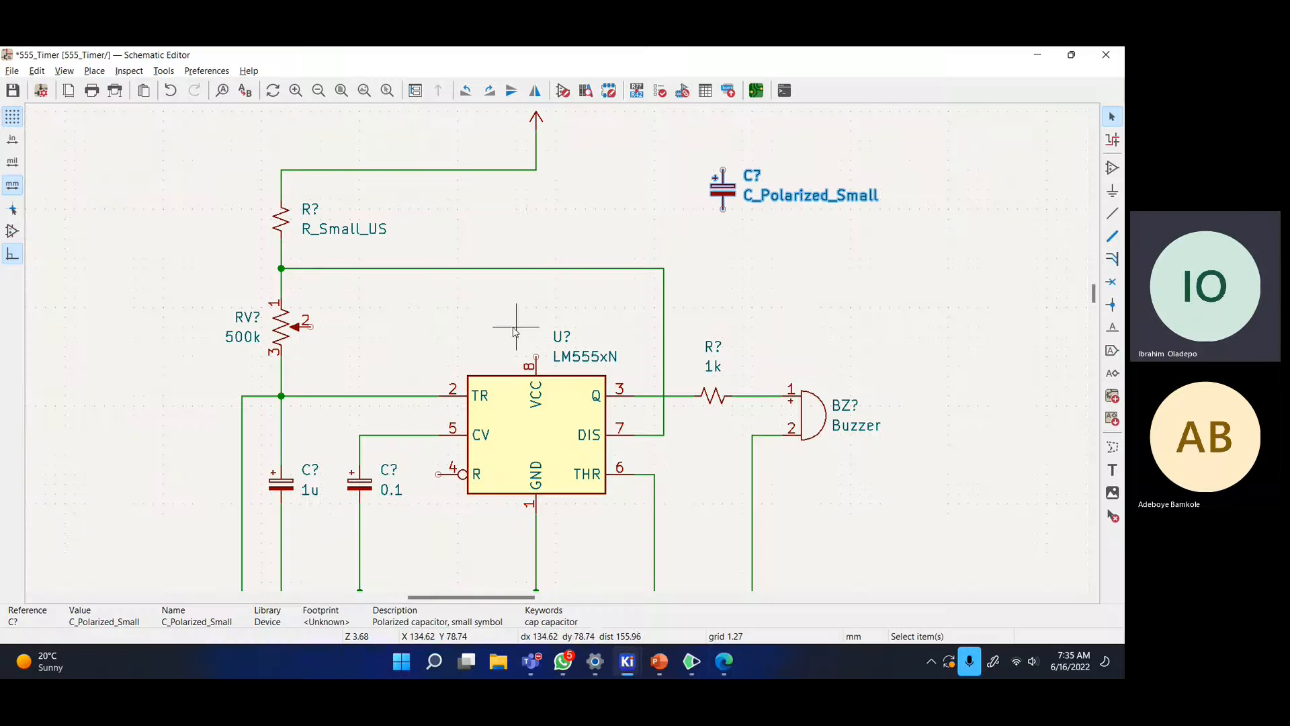
- Wire the 555's VCC pin 8 up to the top supply line
key("w")
left_click(536, 170)
key("Escape")
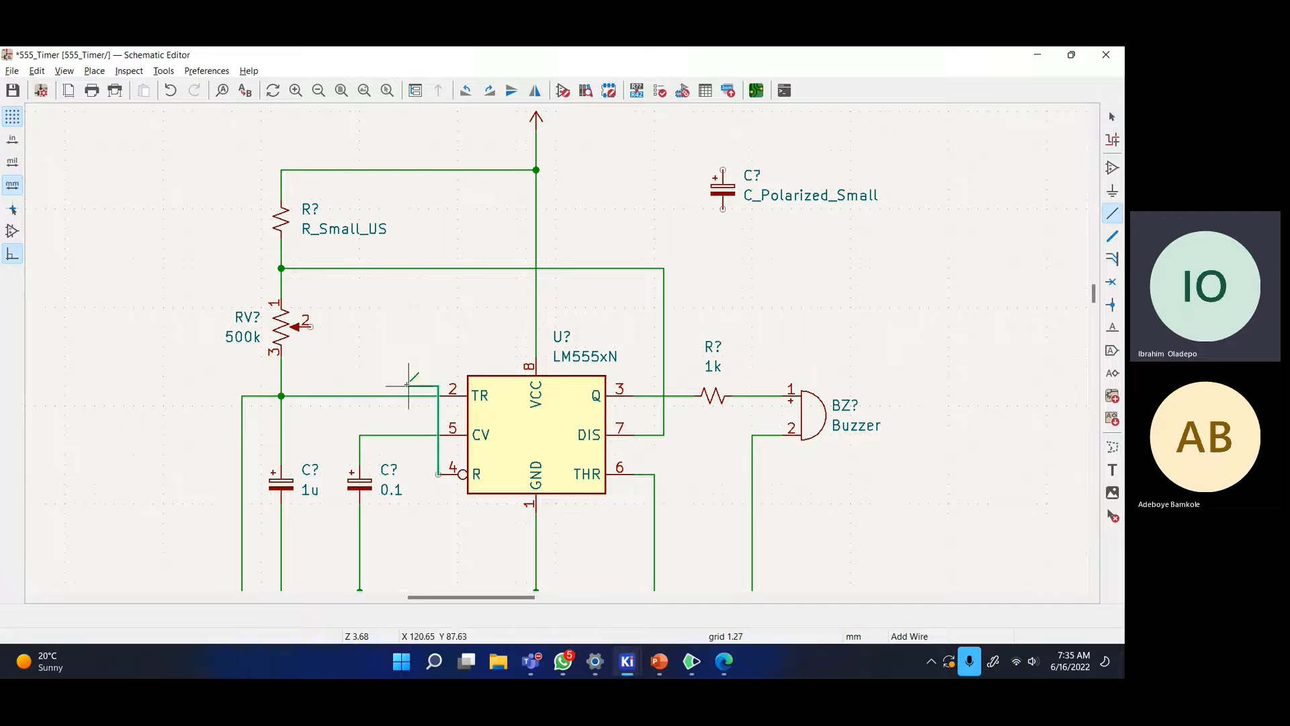
- Route a wire from reset pin 4 up and over onto pin 8's wire
left_click(438, 474)
left_click(418, 474)
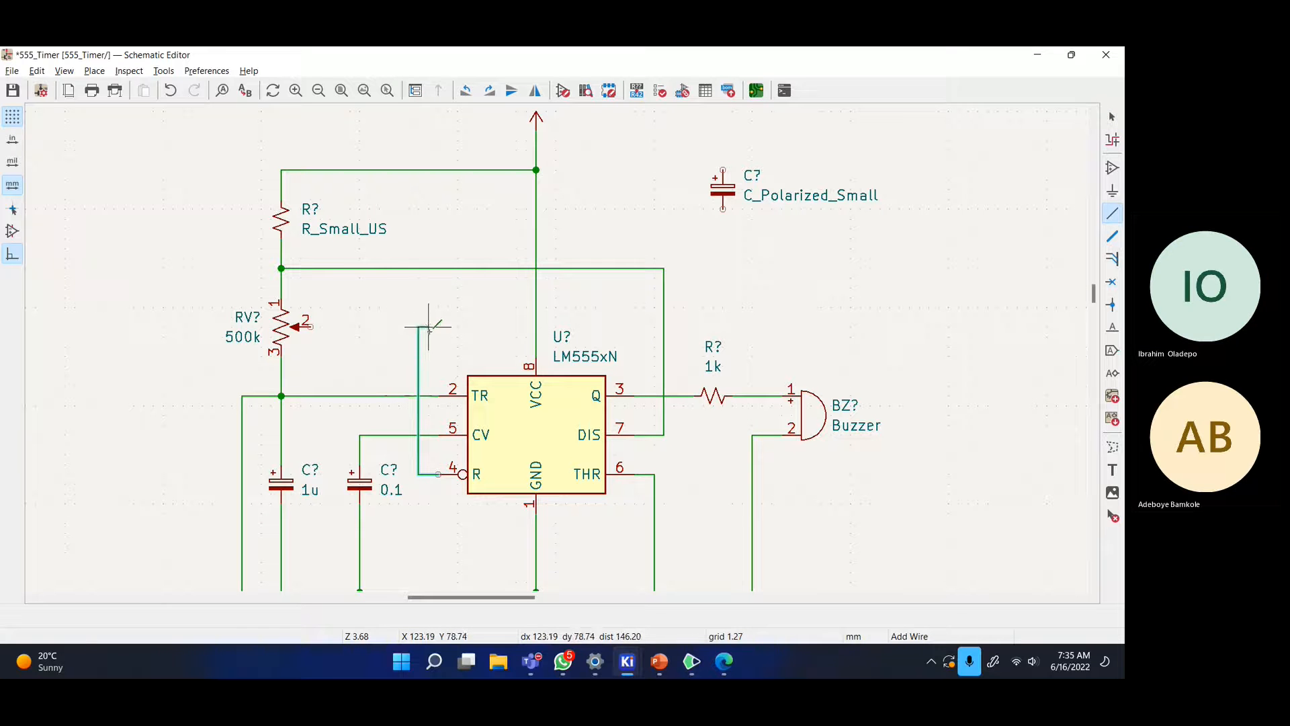
left_click(536, 327)
key("Escape")
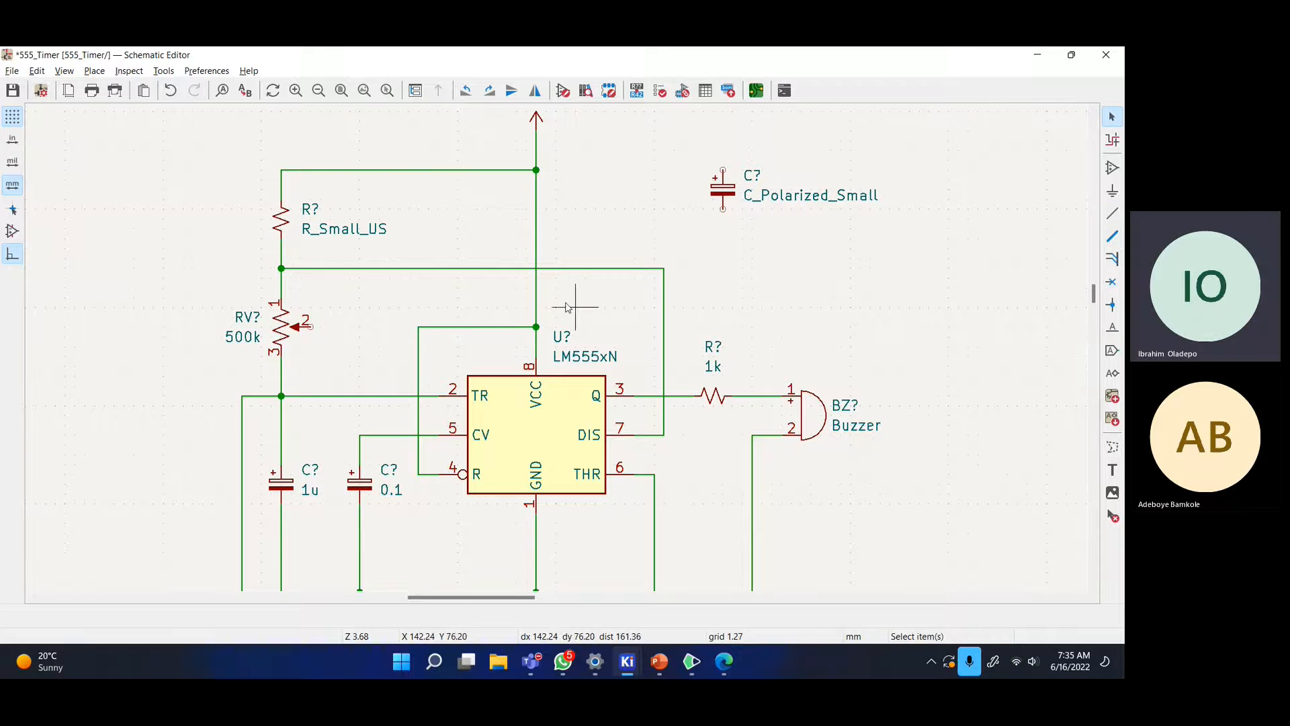
scroll(531, 368, "up", 3)
scroll(531, 368, "up", 1)
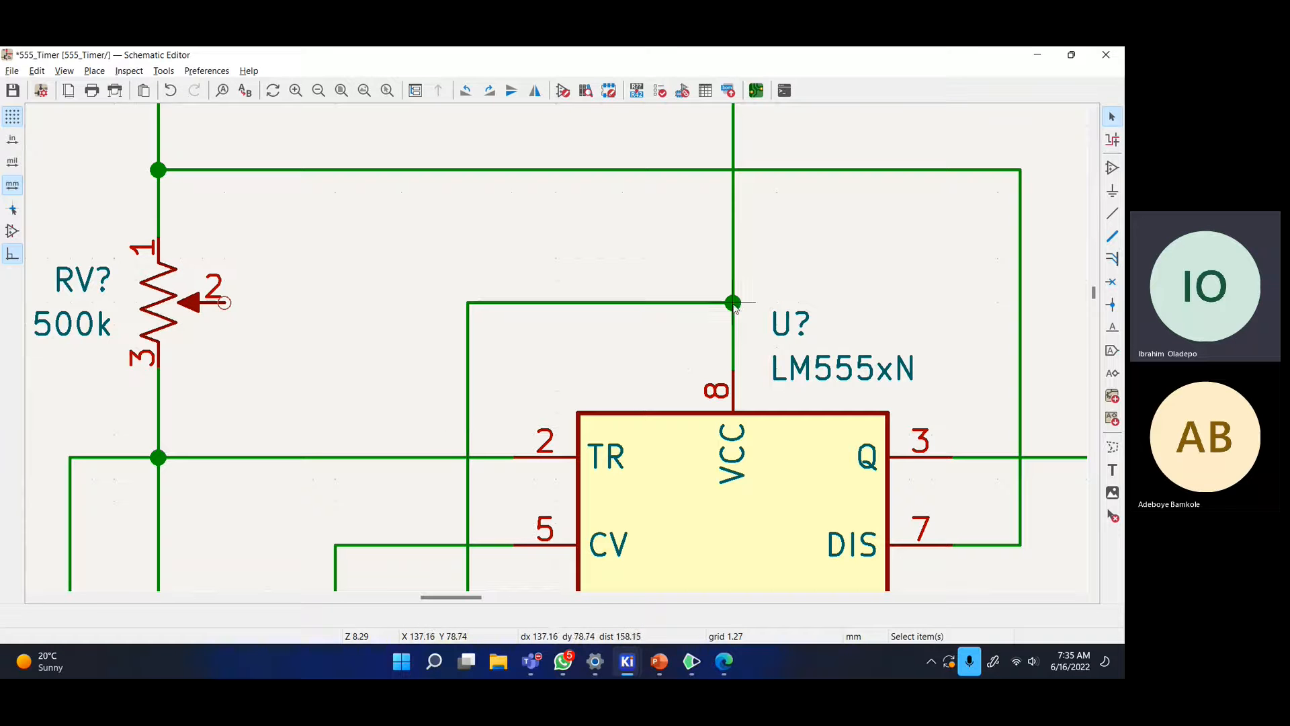
scroll(527, 331, "down", 3)
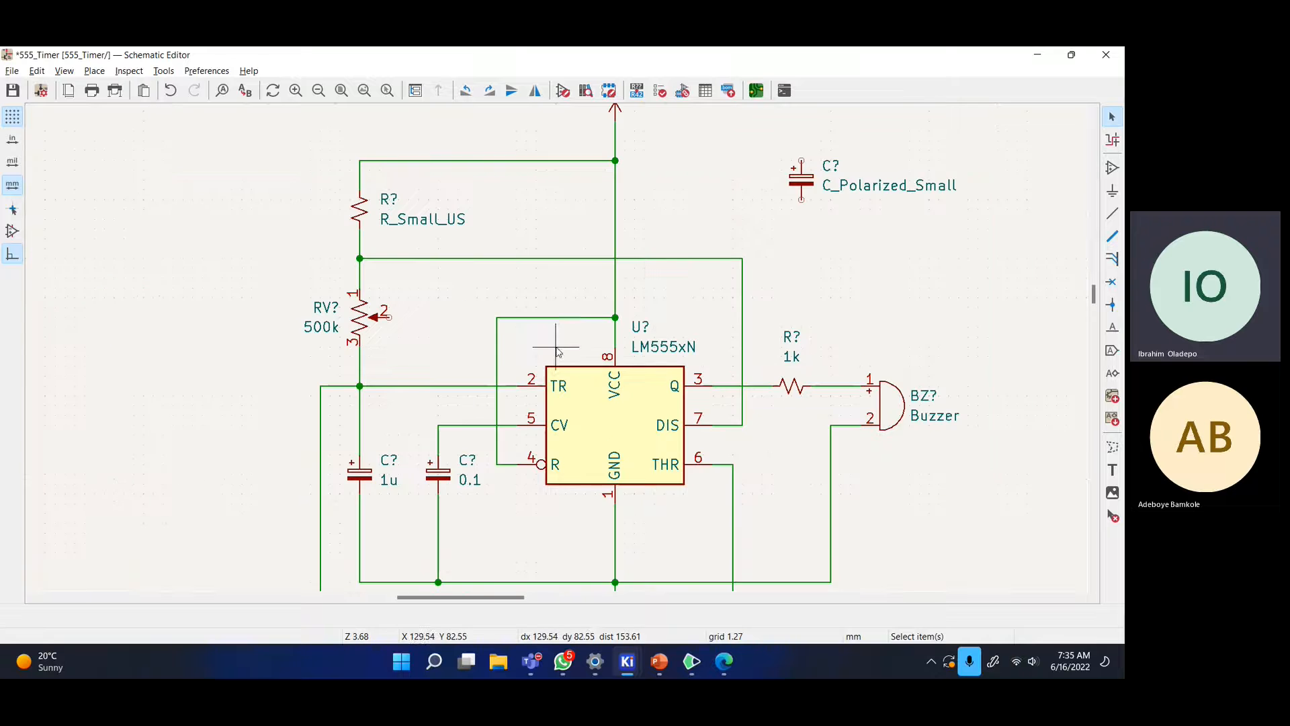
middle_click_drag(556, 333, 477, 353)
scroll(557, 333, "down", 2)
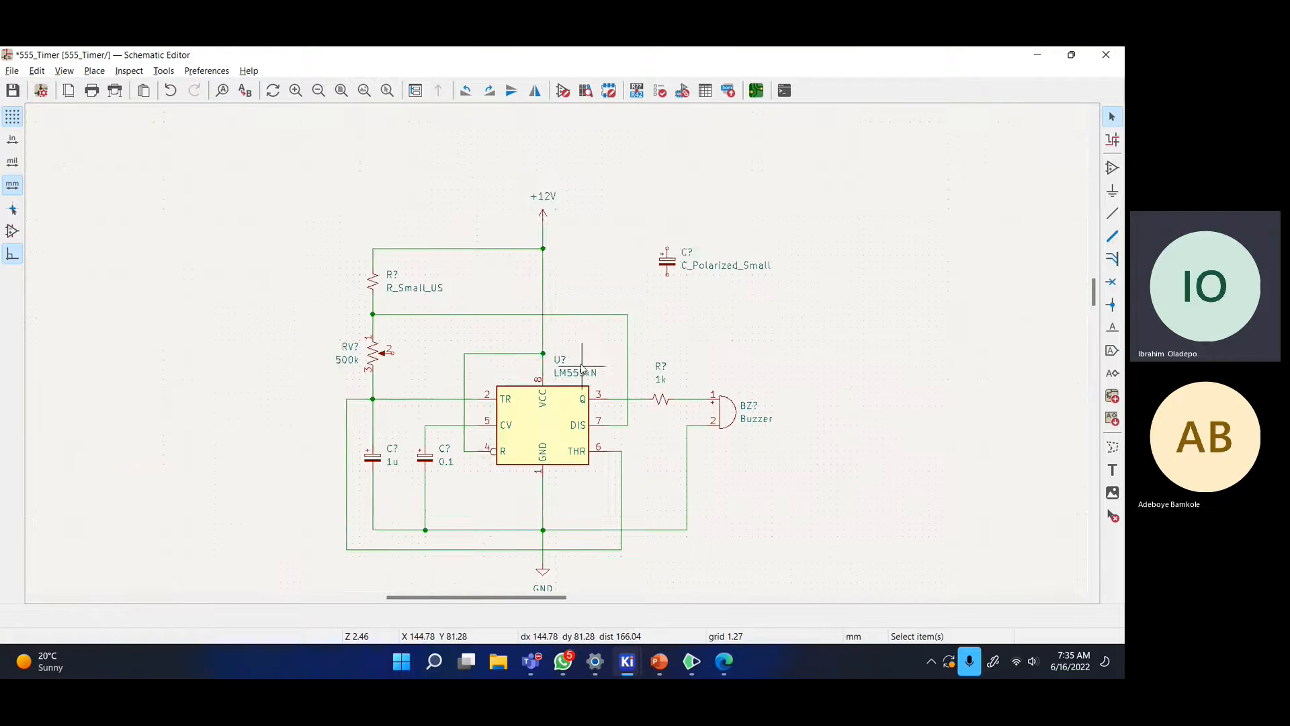
middle_click_drag(556, 333, 457, 329)
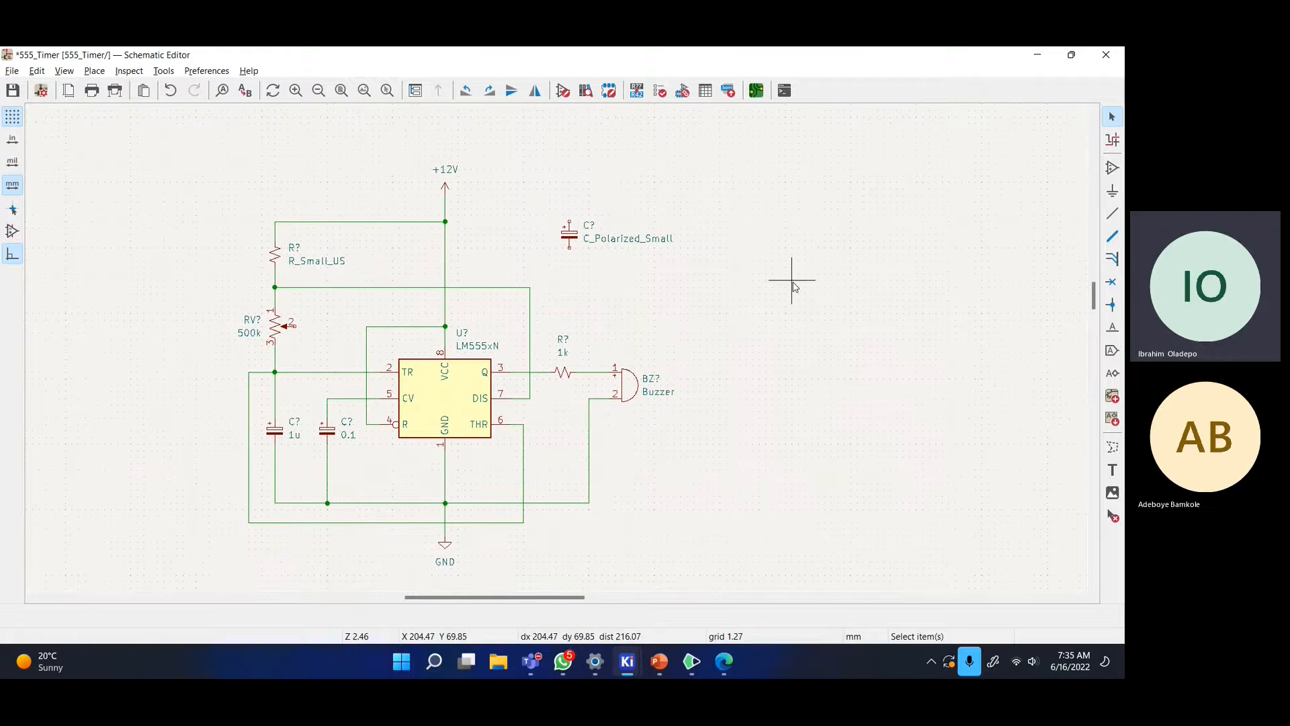
key("alt+Tab")
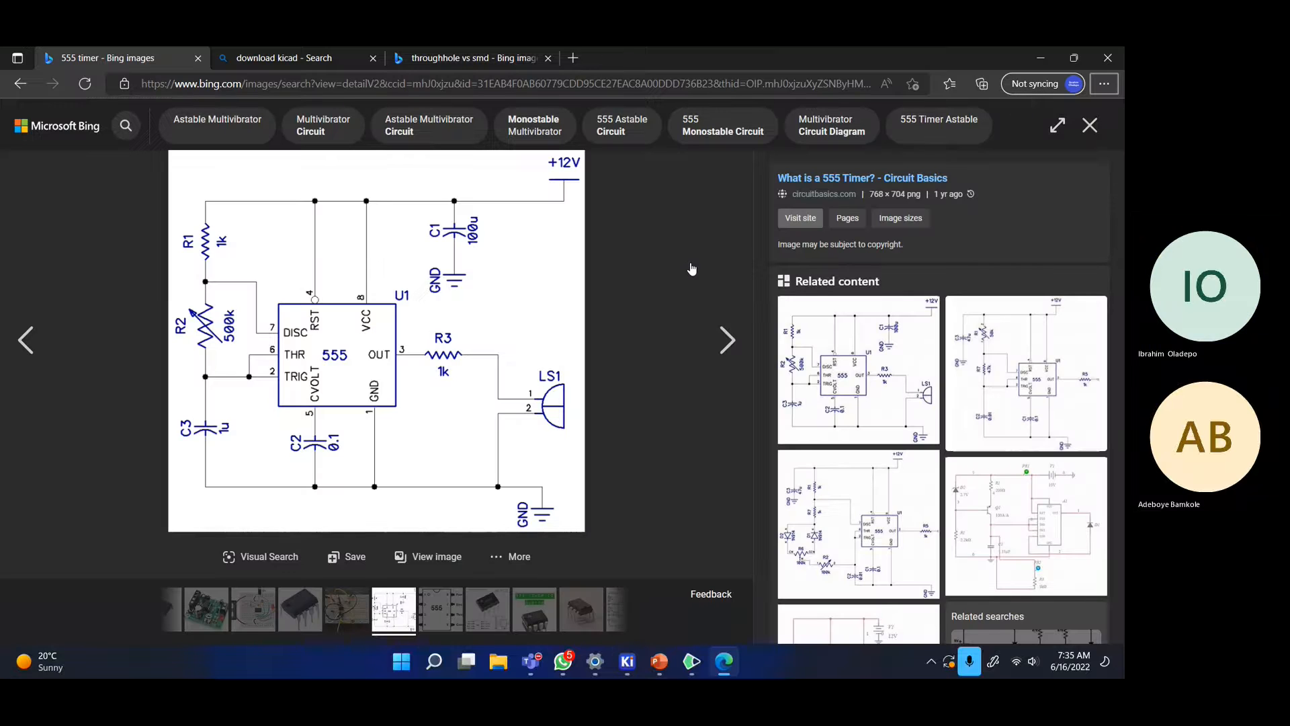
key("alt+Tab")
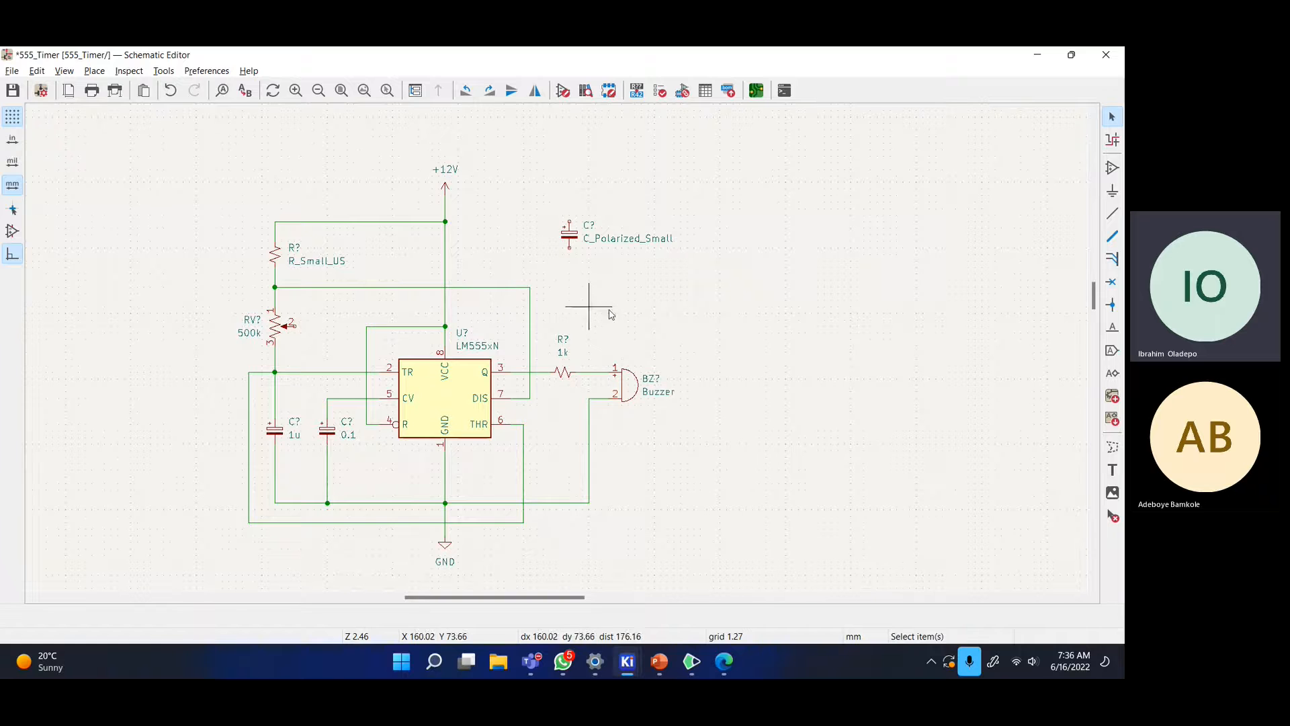
key("alt+Tab")
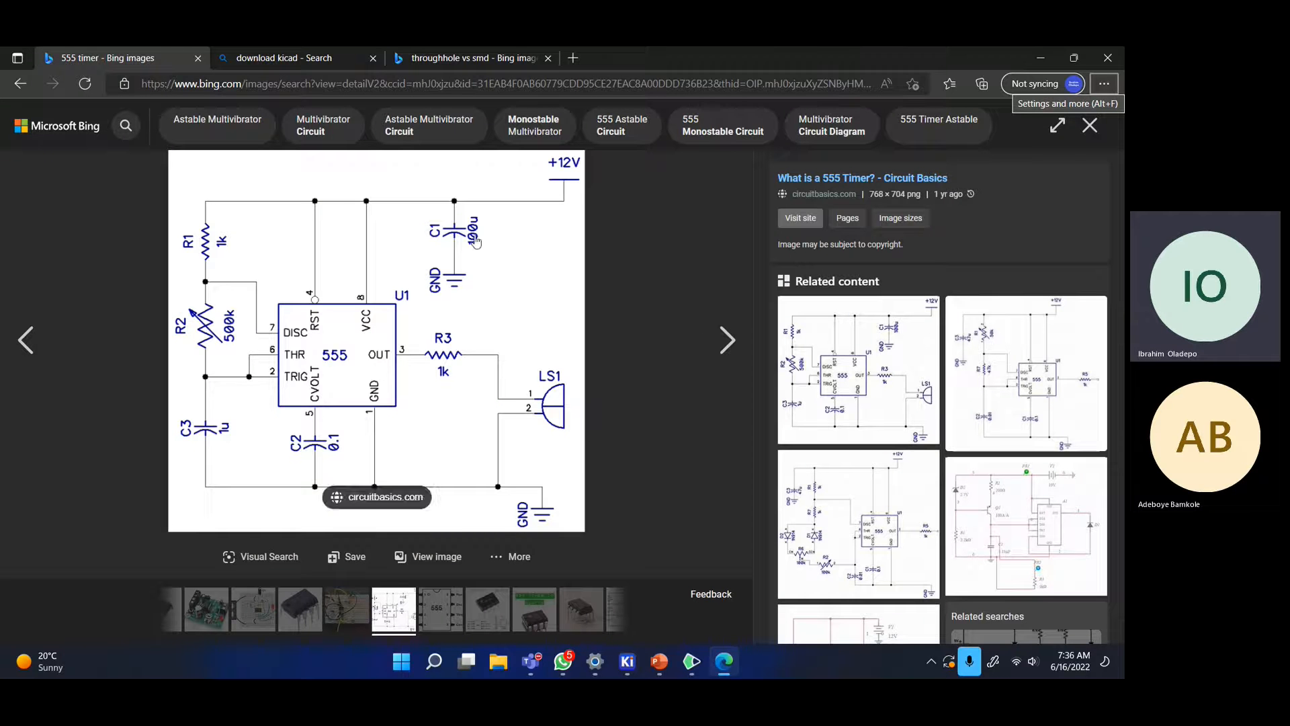
key("alt+Tab")
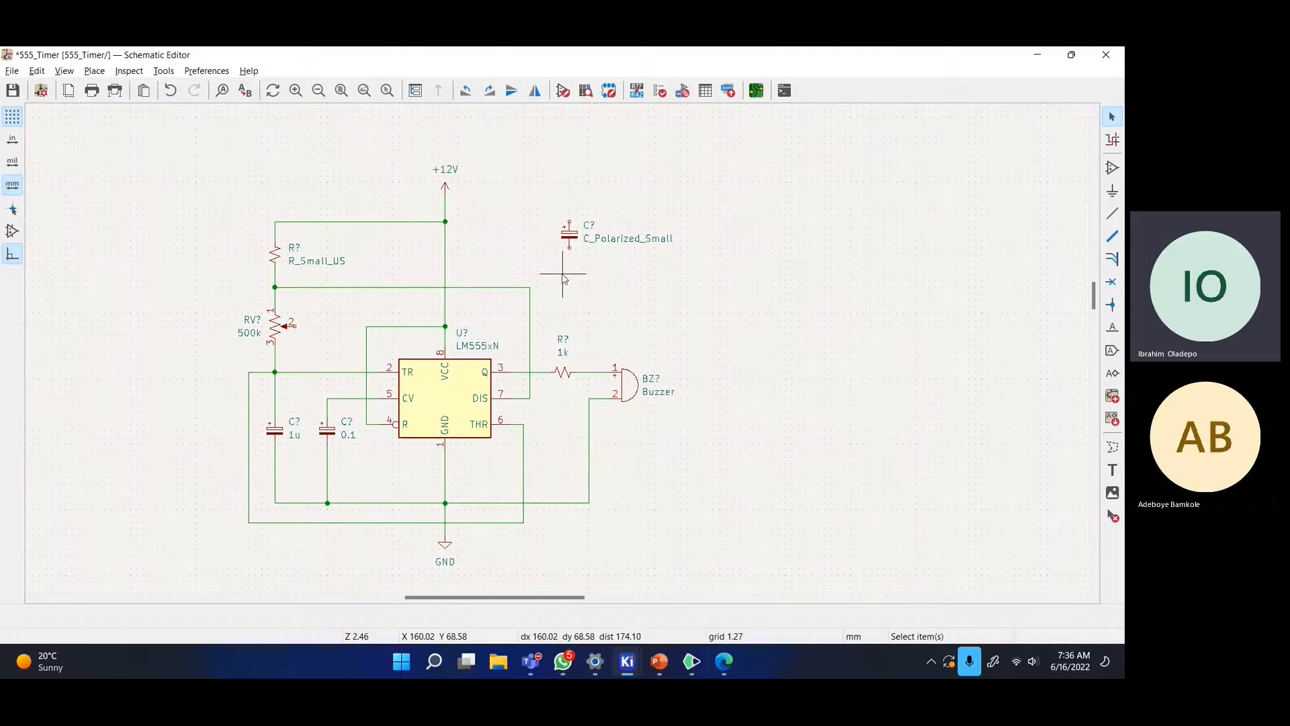
- Reposition the polarized capacitor and paste a copy of the GND symbol beneath it
left_click(573, 244)
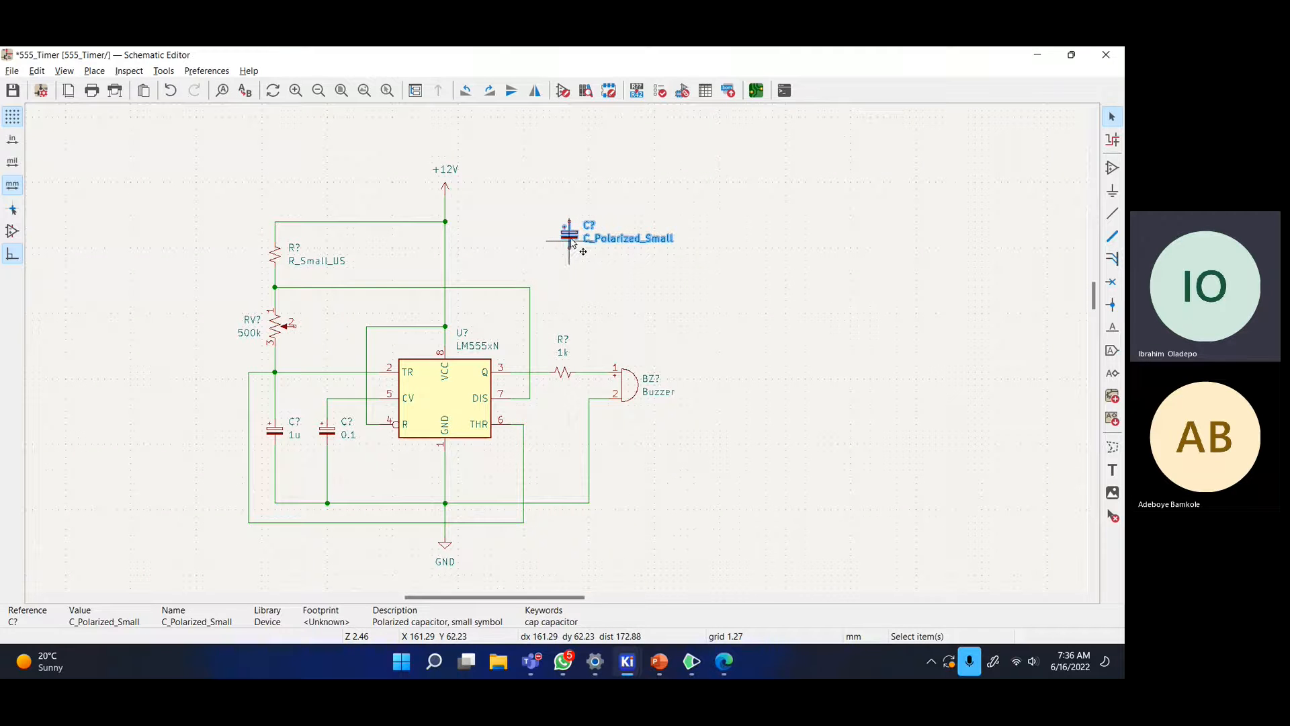
key("m")
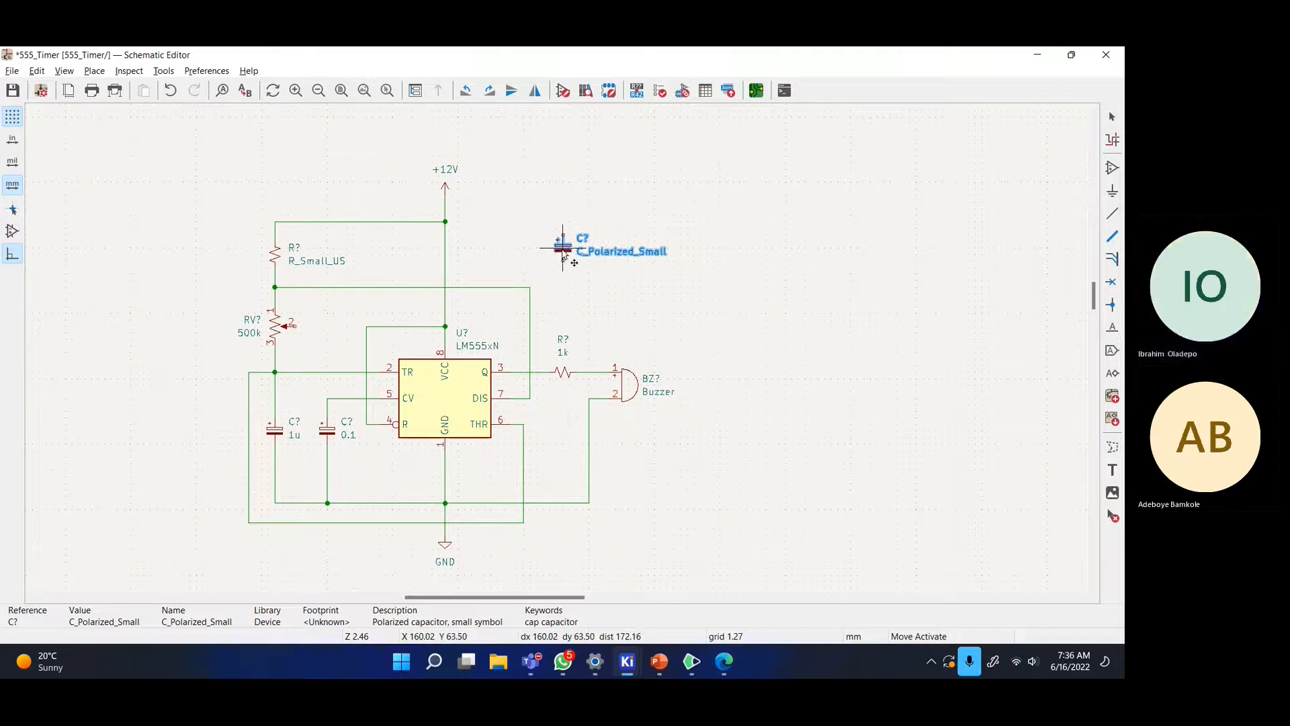
left_click(565, 254)
left_click(444, 554)
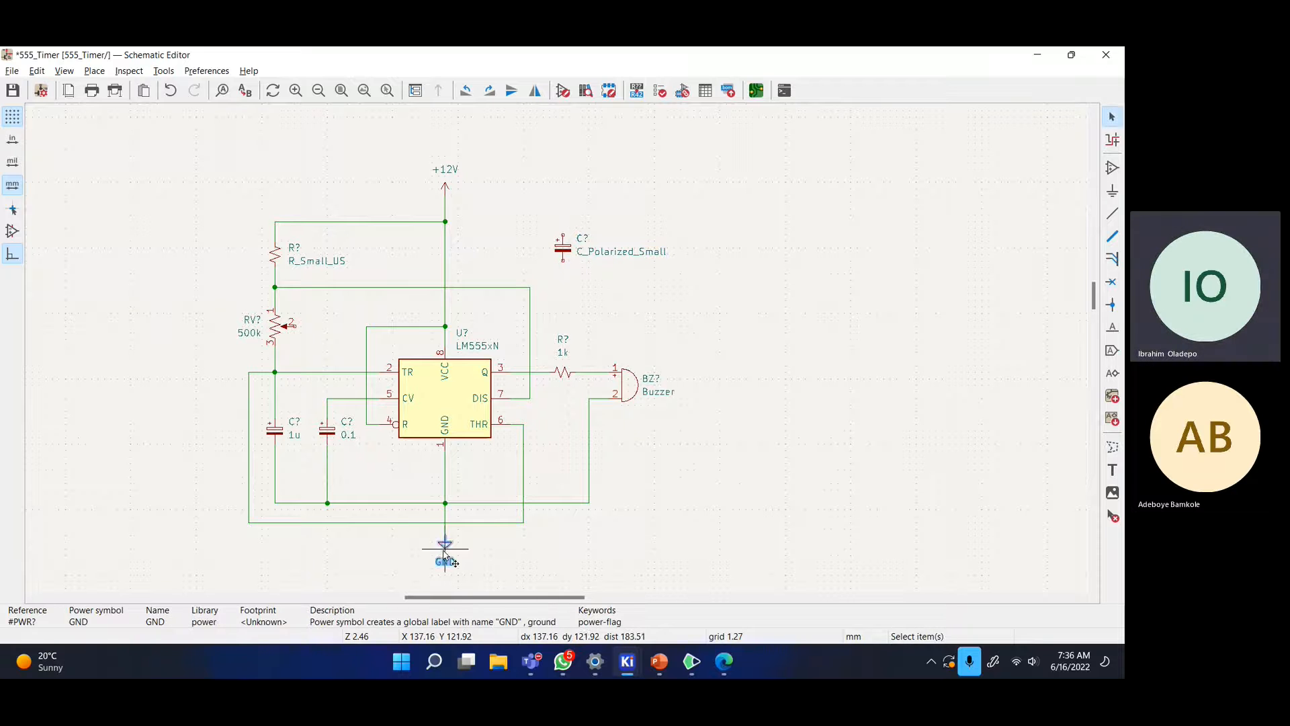
key("ctrl+v")
left_click(563, 282)
- Change the polarized capacitor's value to 100u
left_click(568, 254)
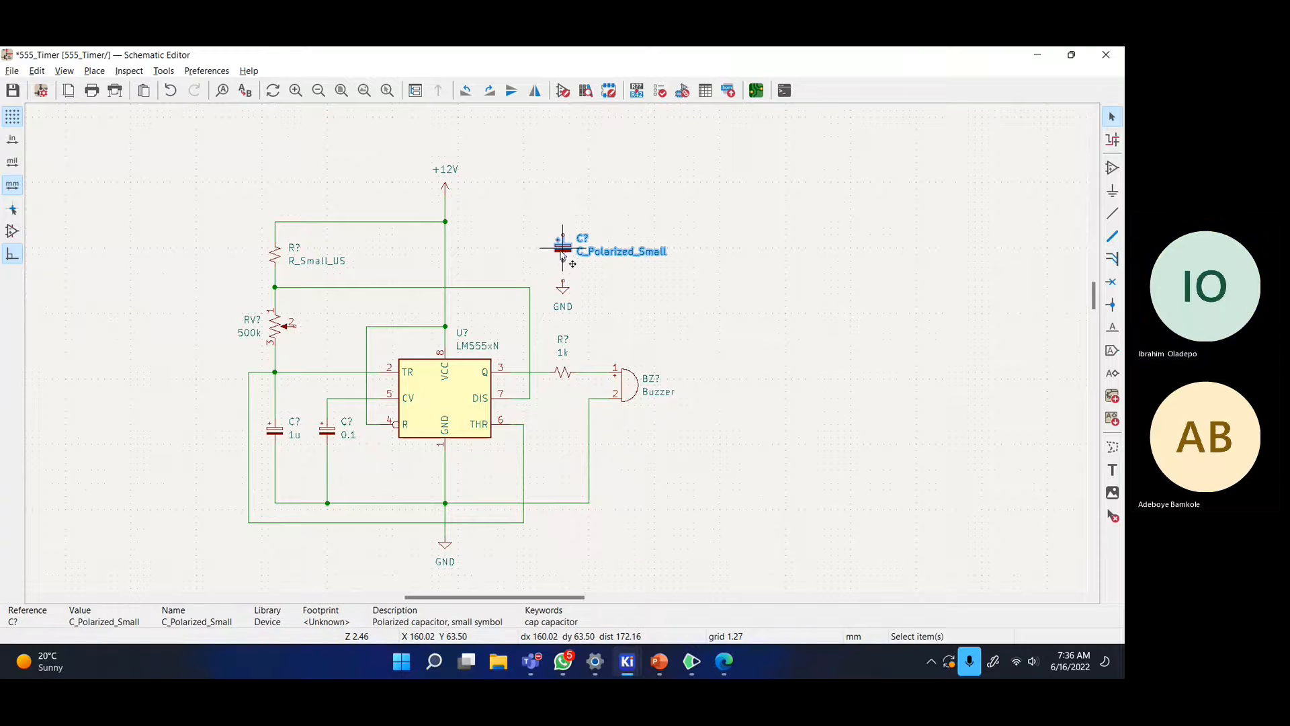
left_click(613, 285)
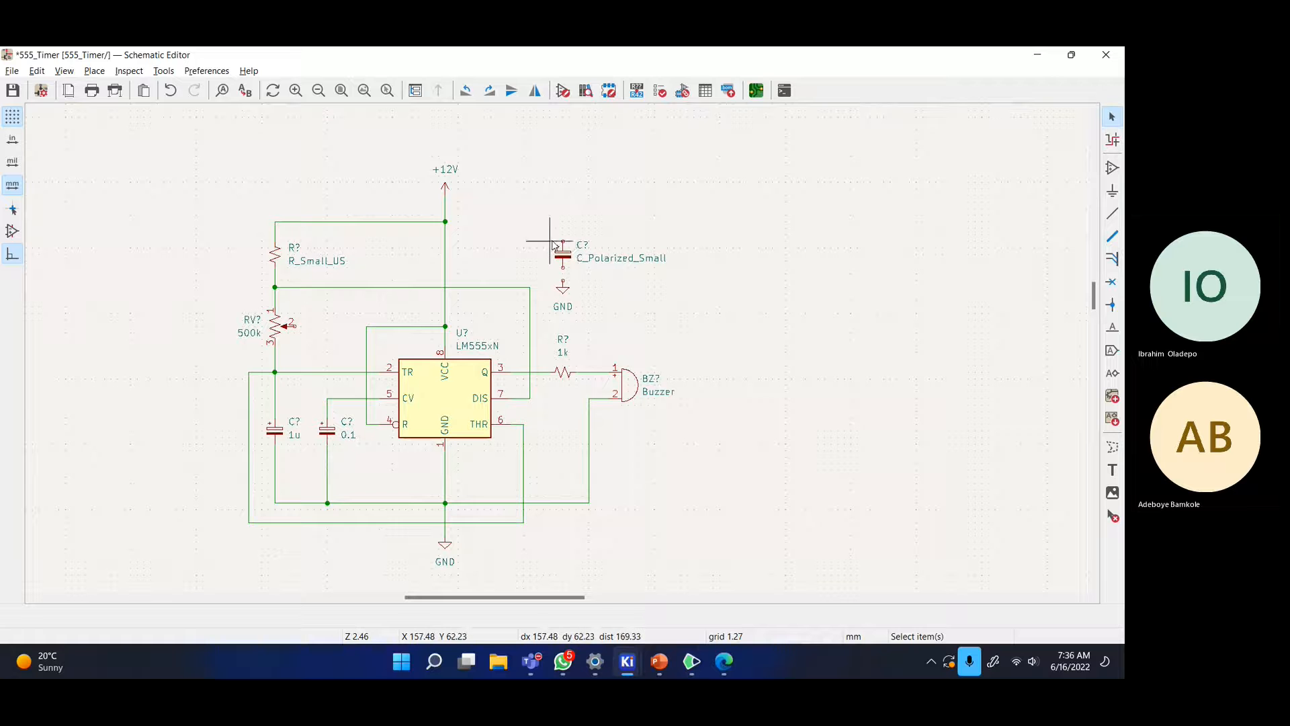
double_click(579, 258)
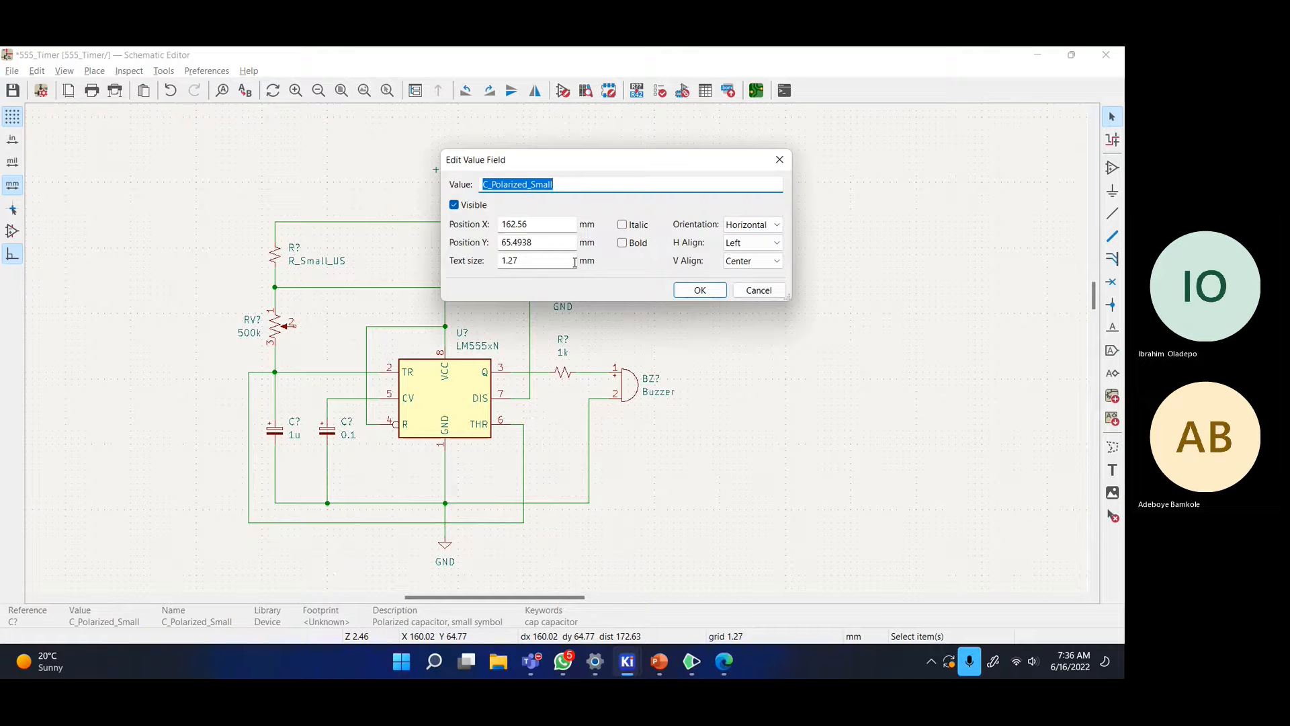
type("100u")
key("Return")
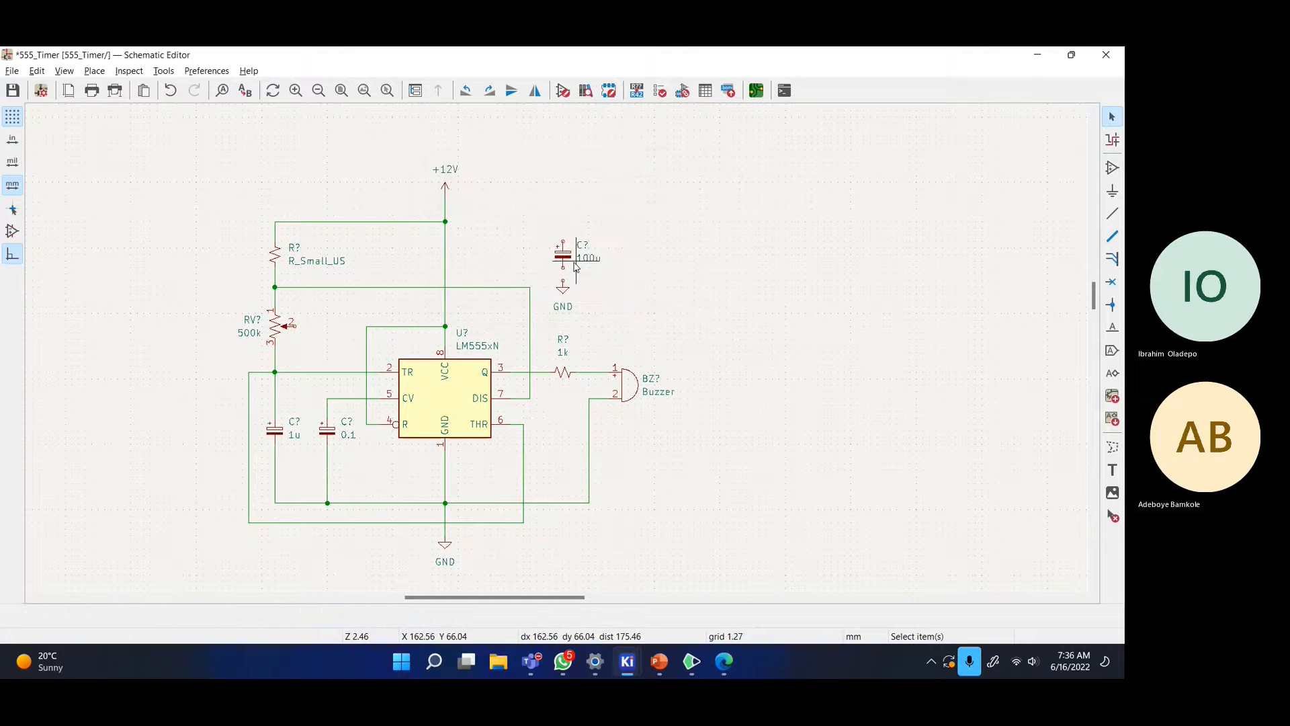
- Wire the 100u capacitor's lower pin down to its GND symbol
scroll(557, 350, "up", 3)
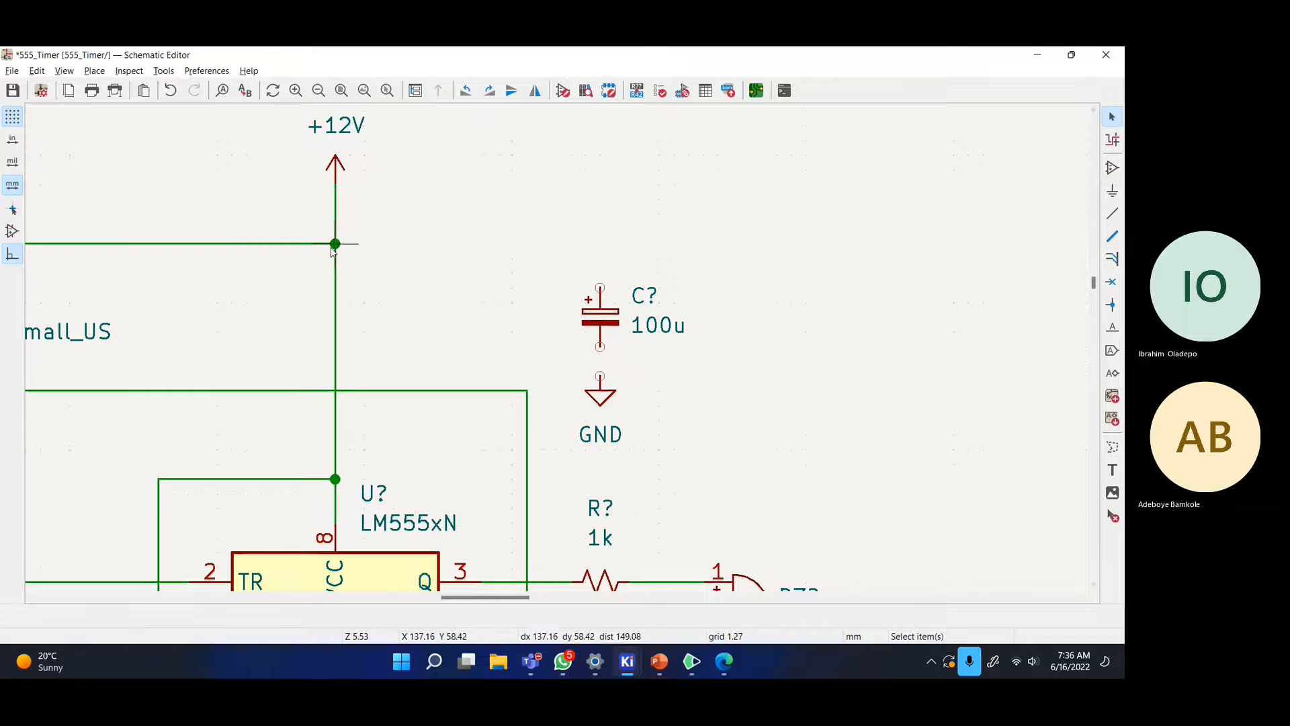
key("w")
key("Escape")
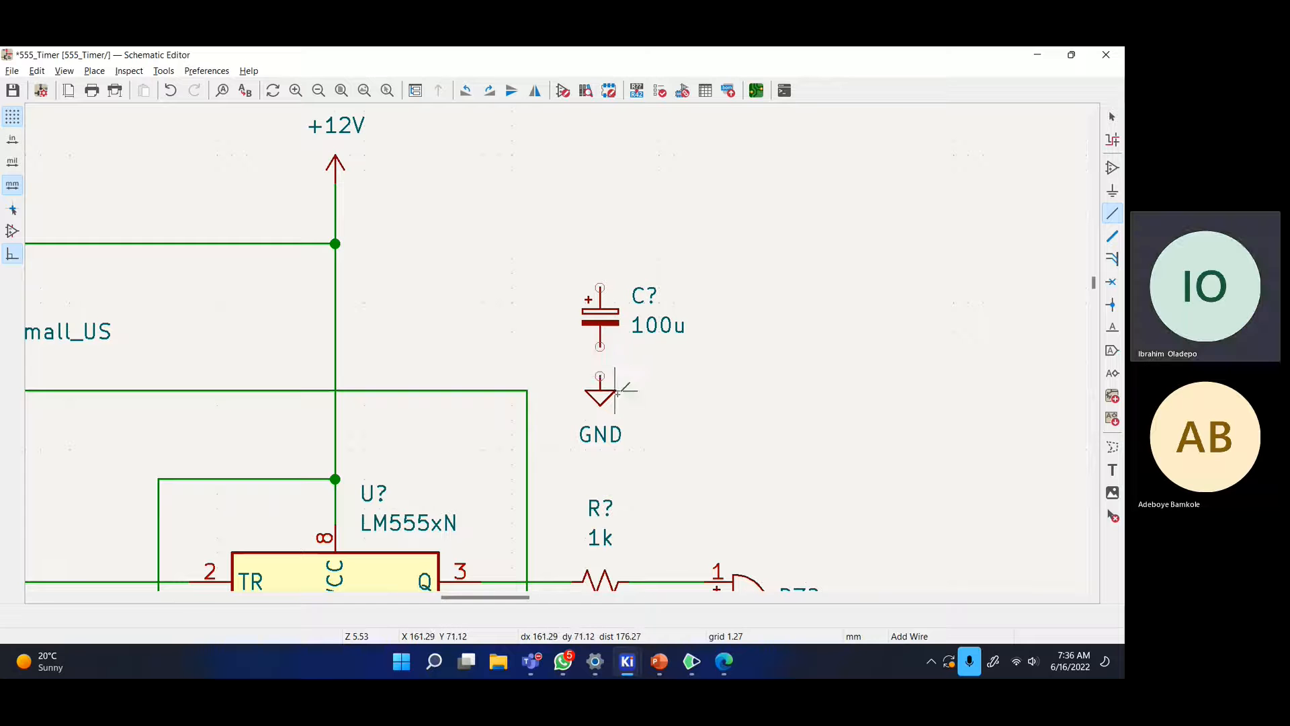
left_click(600, 347)
left_click(600, 376)
key("Escape")
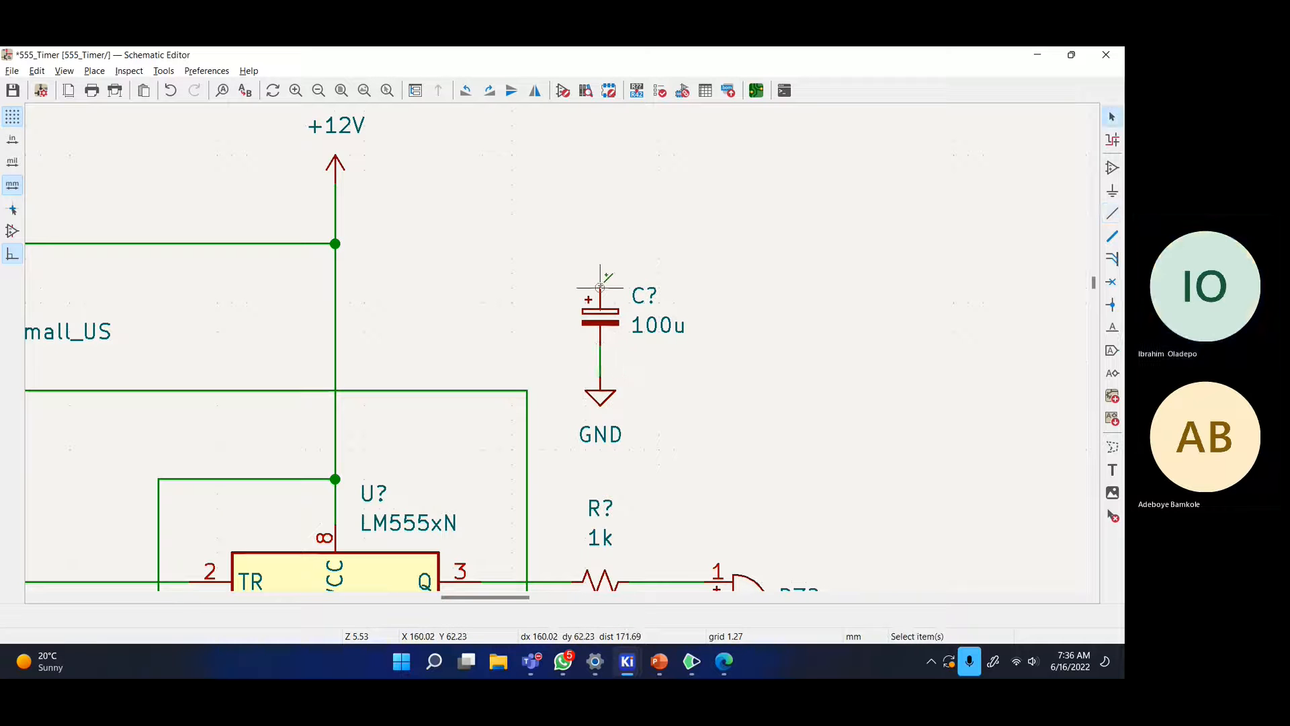
- Wire the capacitor's upper pin to the +12V junction and recentre the circuit
key("w")
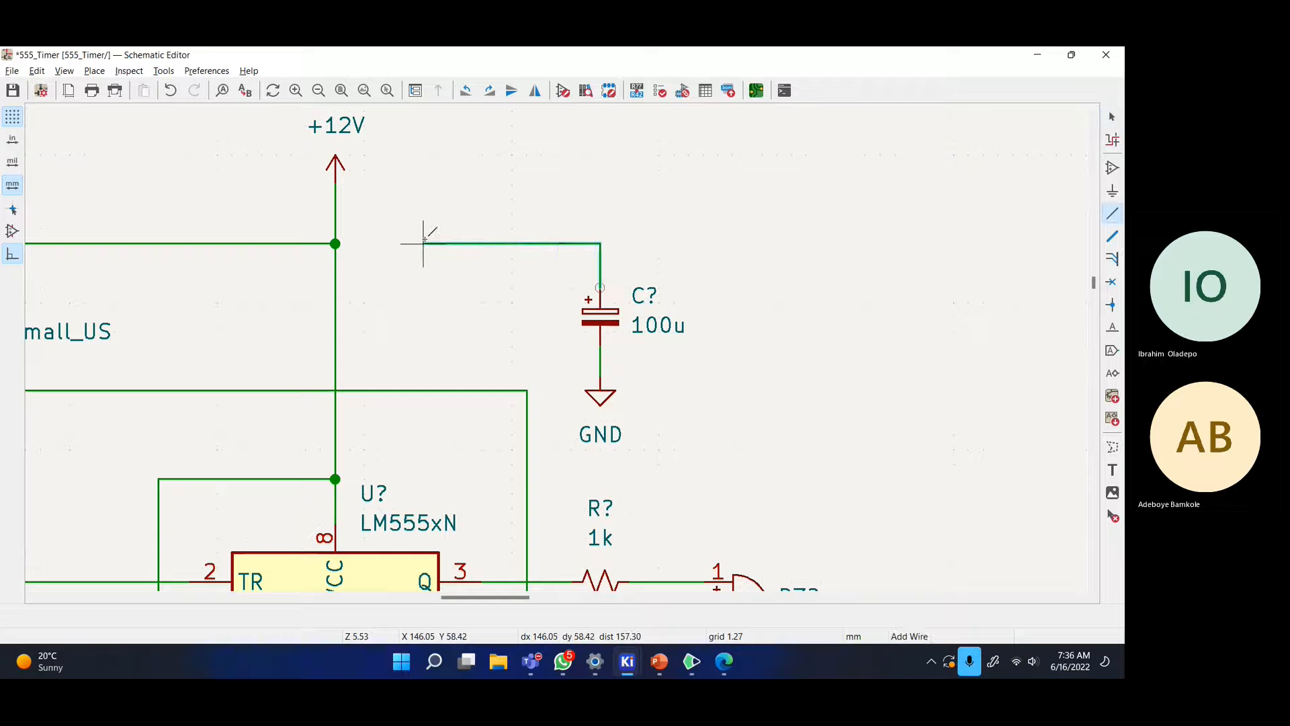
left_click(335, 244)
key("Escape")
scroll(544, 350, "down", 6)
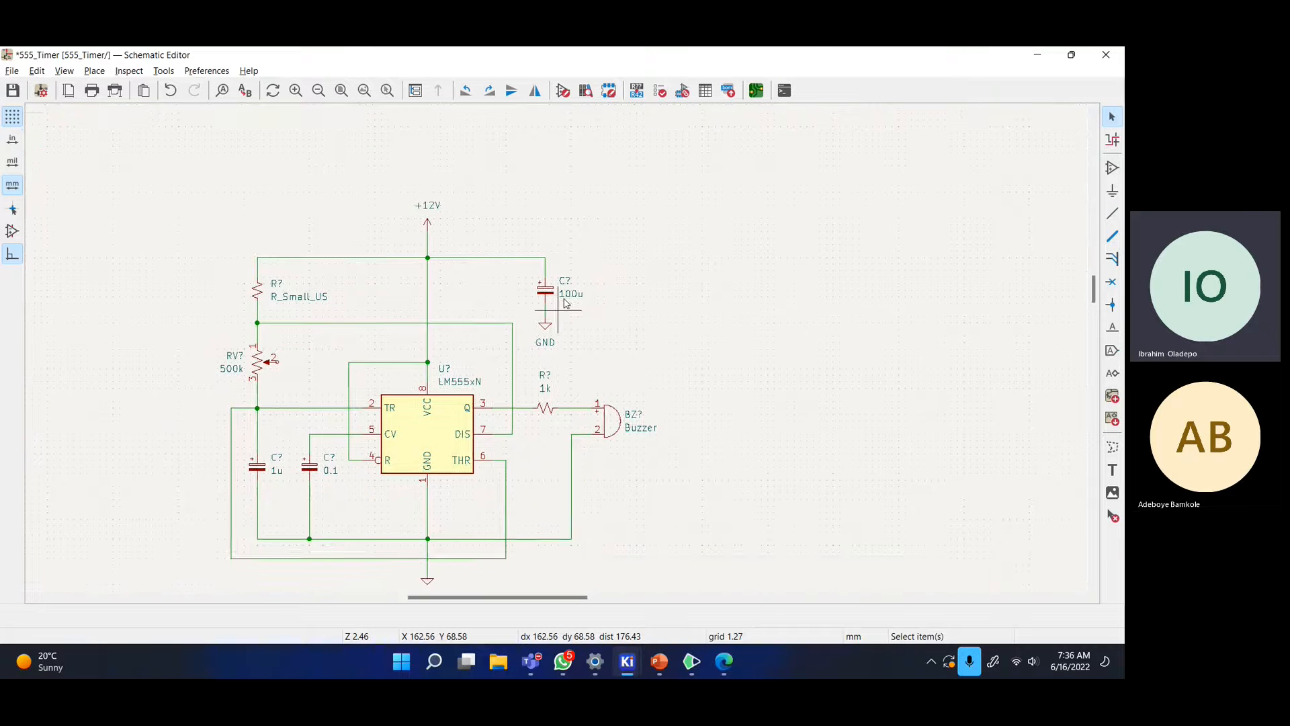
scroll(572, 370, "down", 1)
middle_click_drag(519, 348, 654, 308)
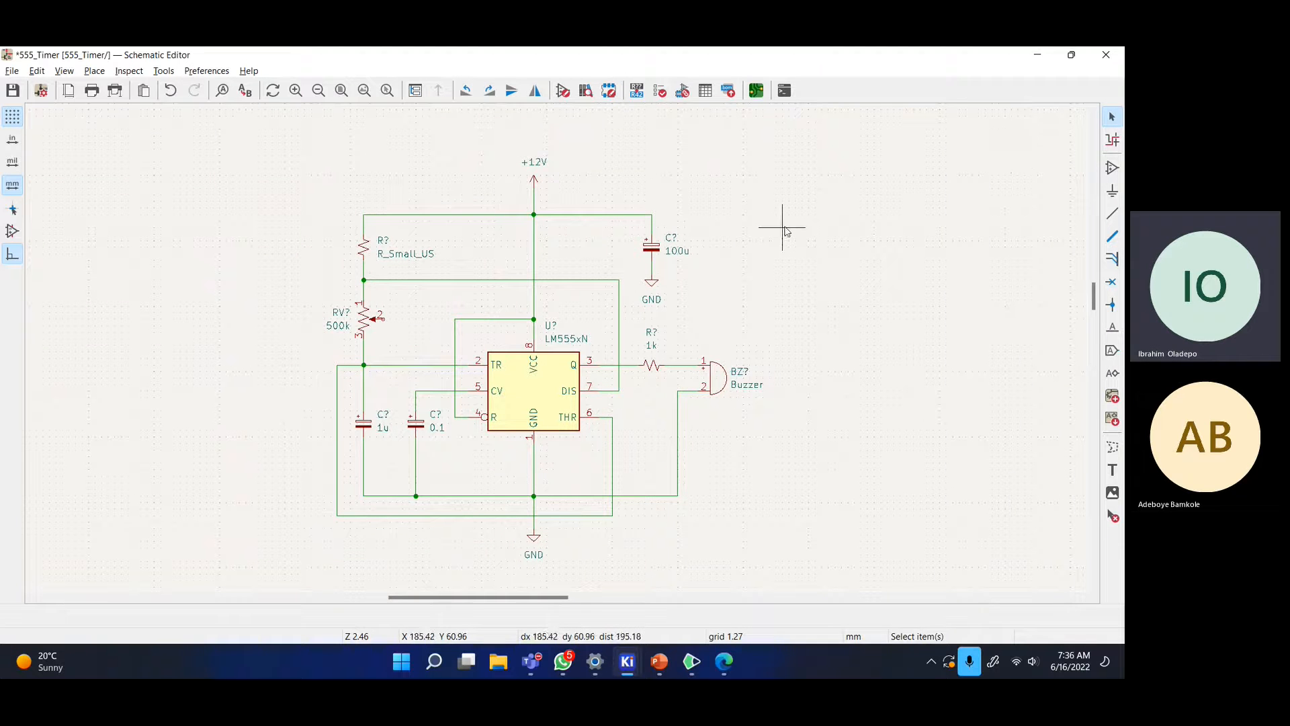
- Zoom in on the potentiometer RV? and the wiring around it
middle_click_drag(799, 277, 793, 275)
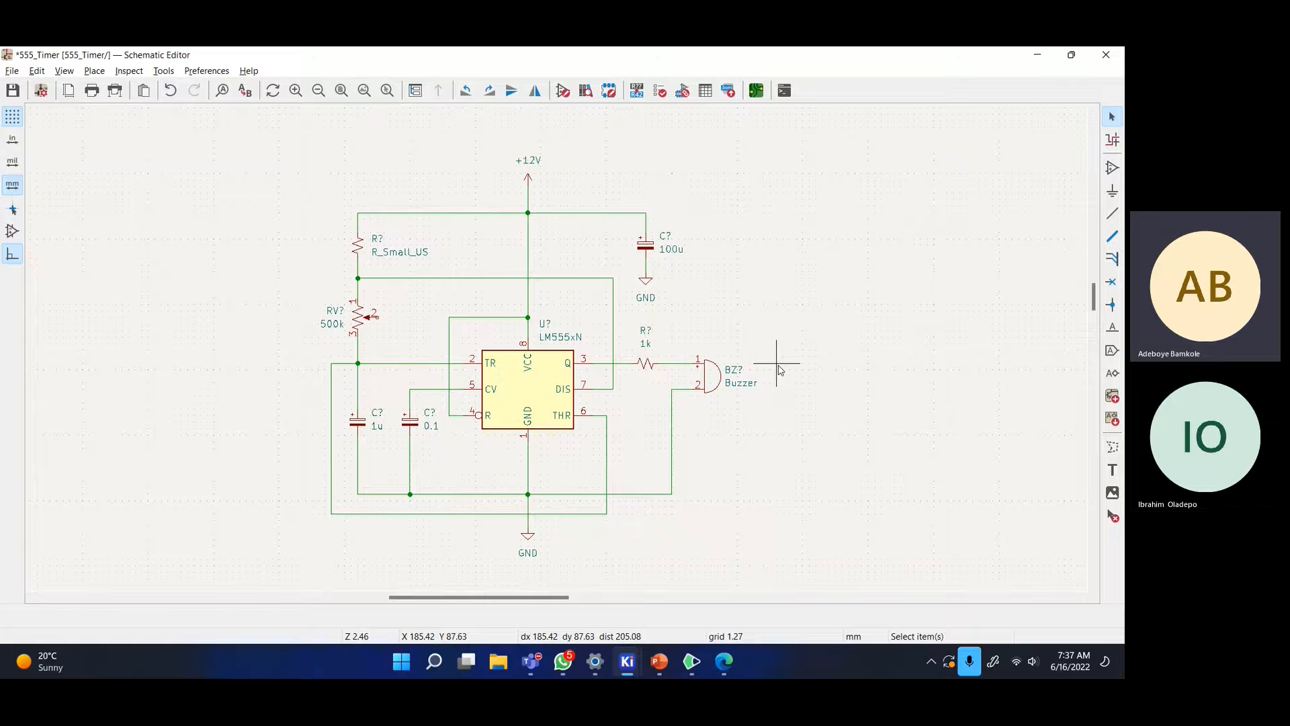
scroll(338, 299, "up", 3)
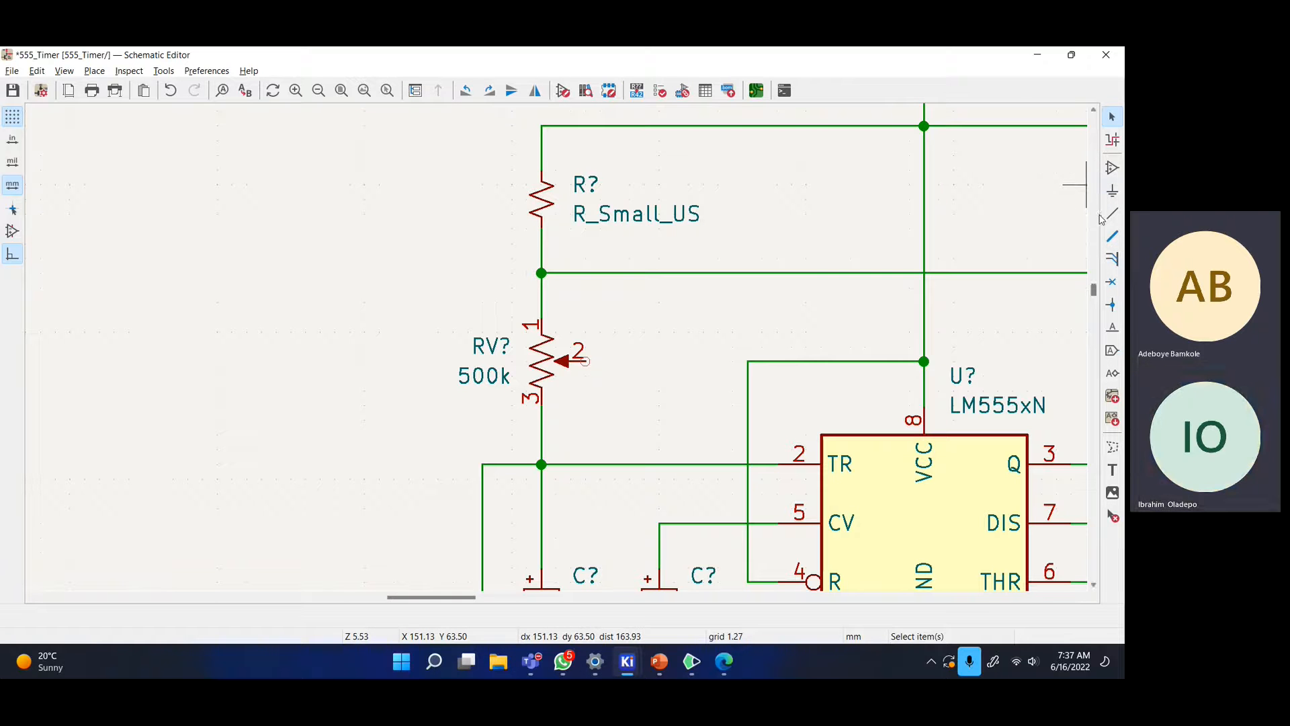
- Wire the potentiometer's wiper pin 2 around to the line below pin 3, then bring up the whiteboard
left_click(585, 361)
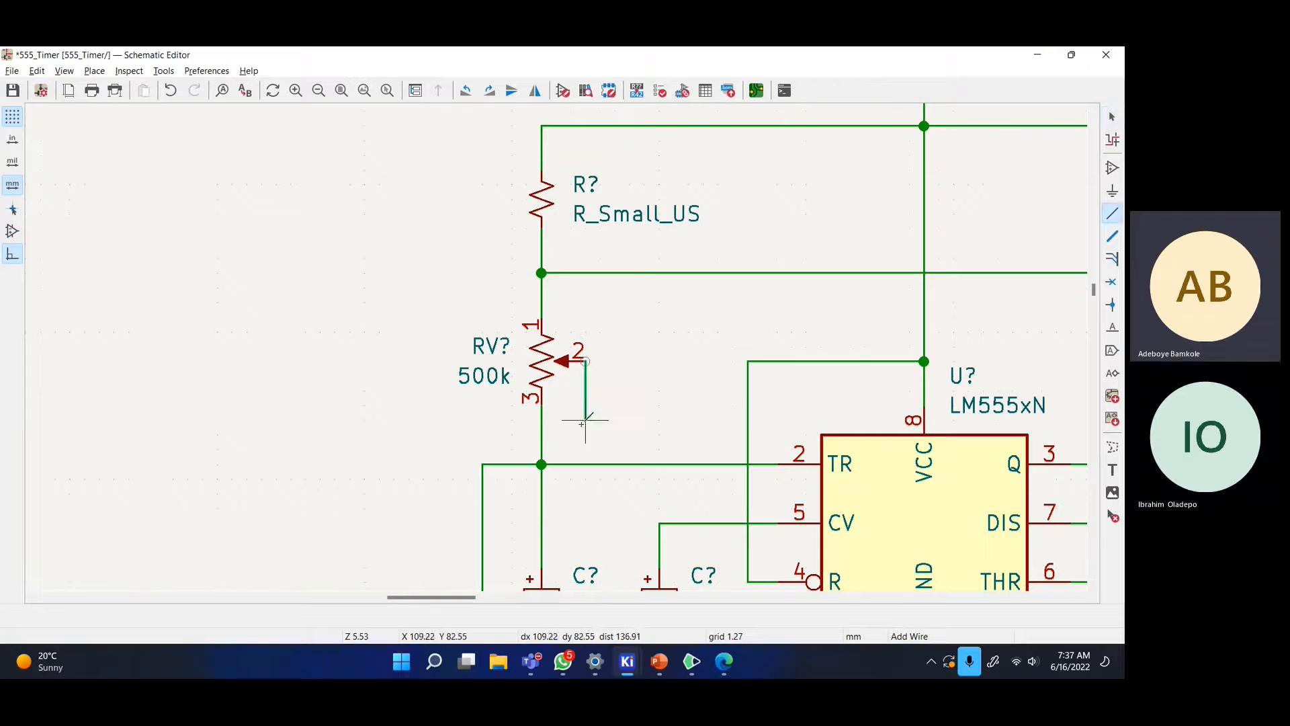
left_click(615, 434)
left_click(541, 433)
key("Escape")
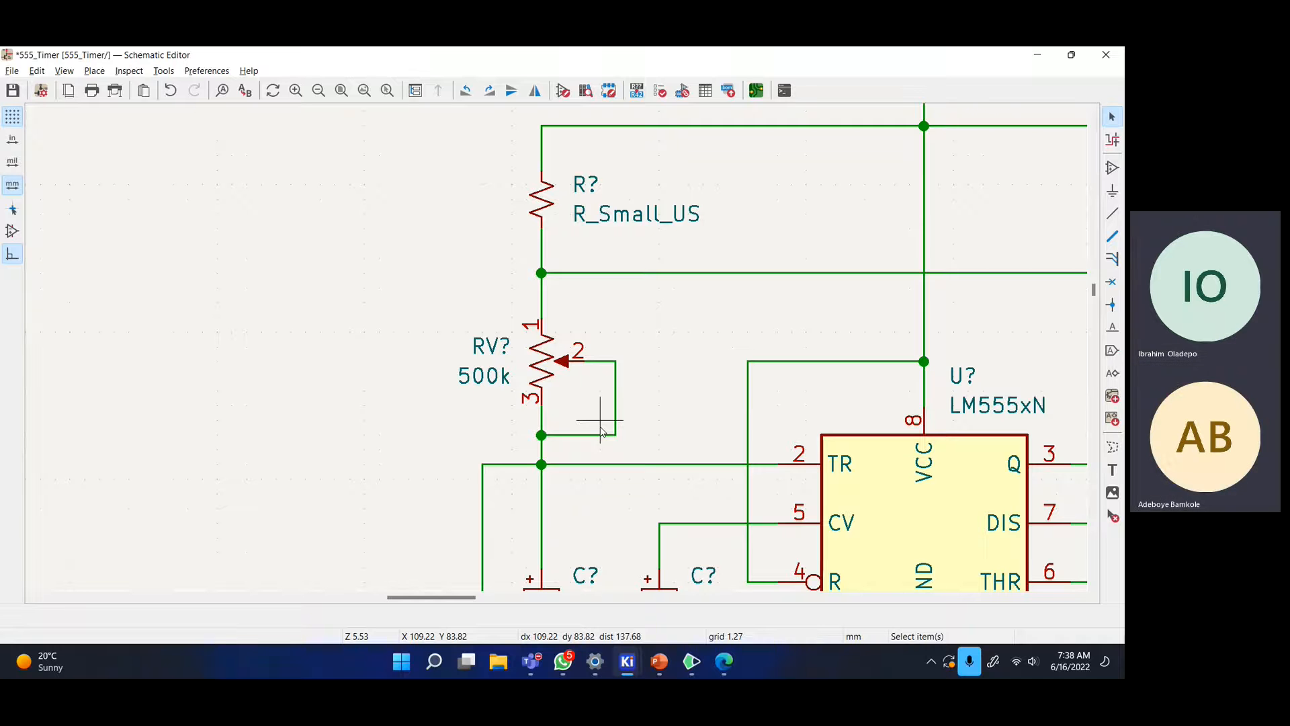
left_click(724, 662)
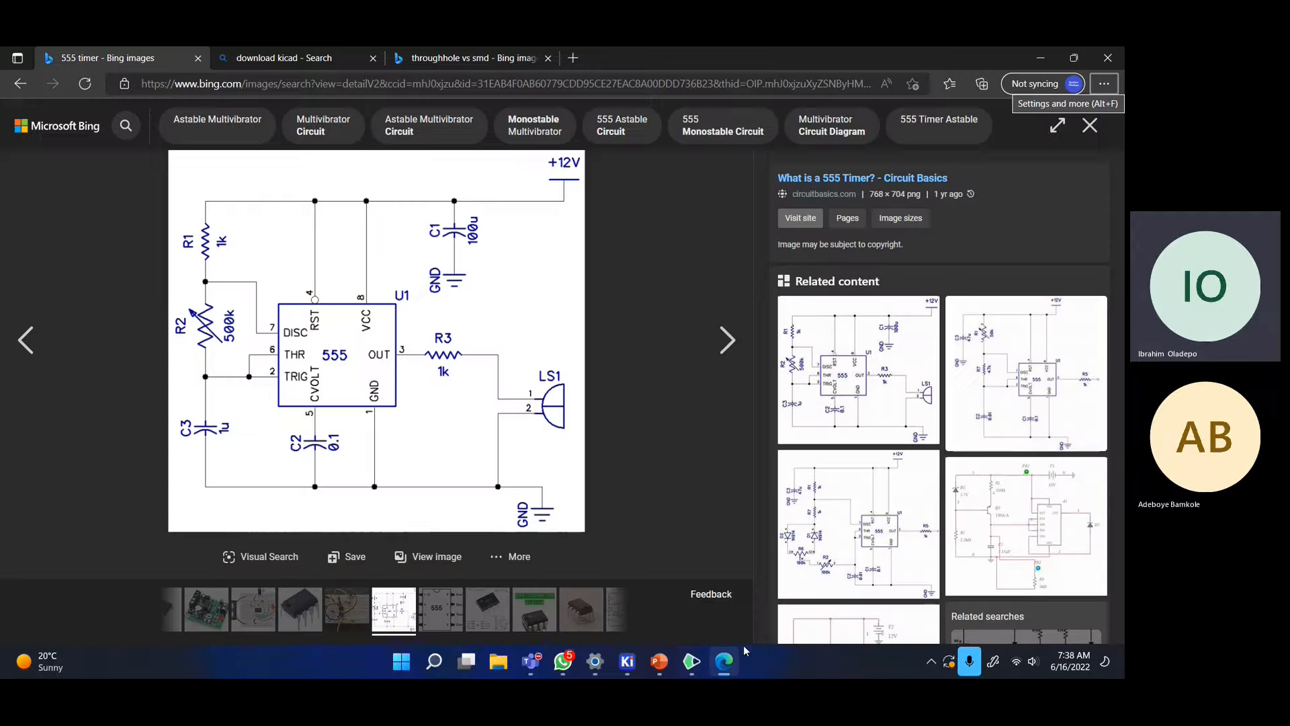
left_click(696, 666)
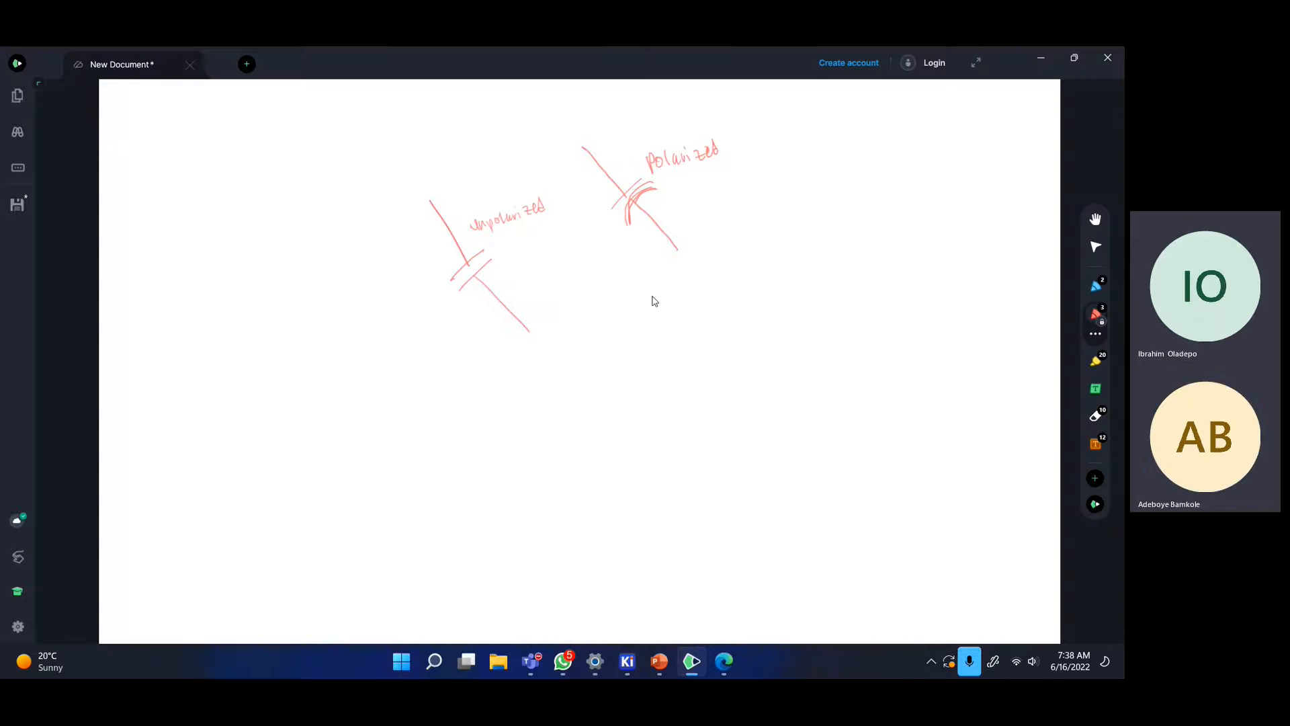
- Sketch a zigzag resistor with a wiper arrow and circled pins 1, 2 and 3
mouse_move(637, 312)
left_mouse_down()
mouse_move(661, 312)
mouse_move(659, 354)
left_mouse_up()
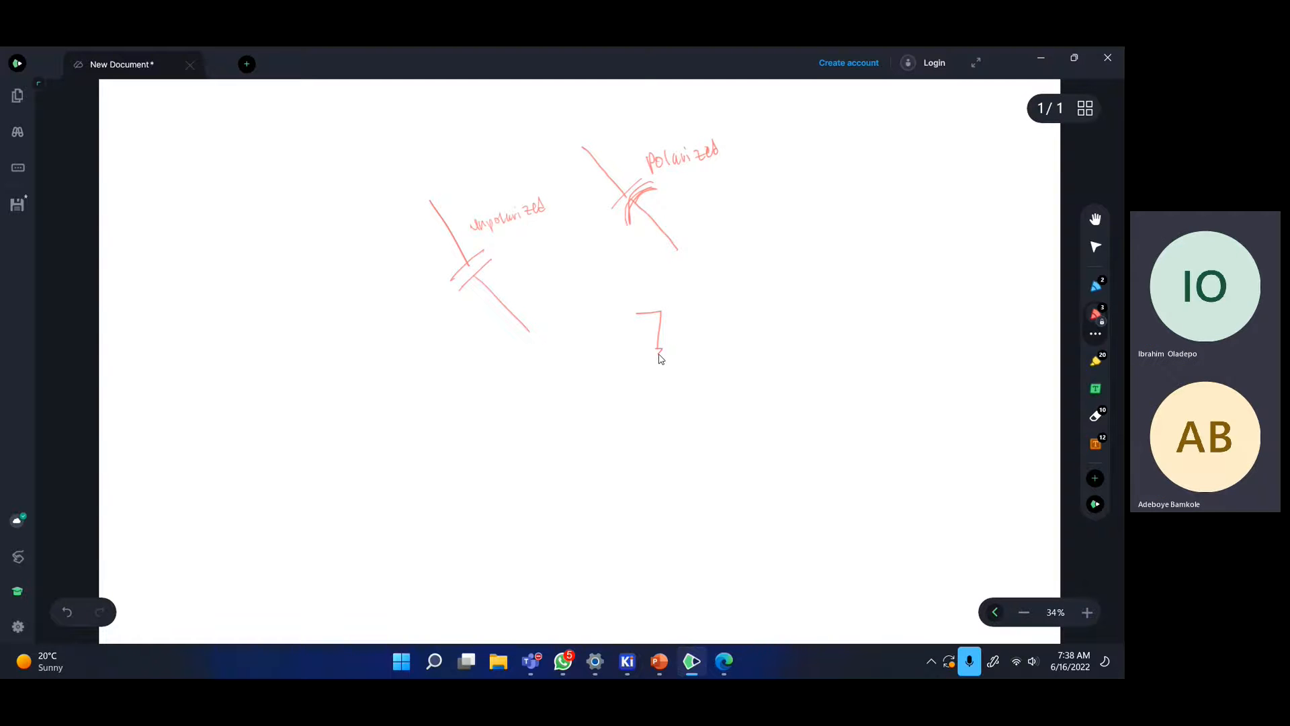
mouse_move(660, 355)
left_mouse_down()
mouse_move(656, 461)
mouse_move(622, 461)
left_mouse_up()
mouse_move(711, 362)
left_mouse_down()
mouse_move(674, 367)
mouse_move(682, 374)
left_mouse_up()
mouse_move(691, 350)
left_mouse_down()
mouse_move(691, 336)
mouse_move(699, 381)
left_mouse_up()
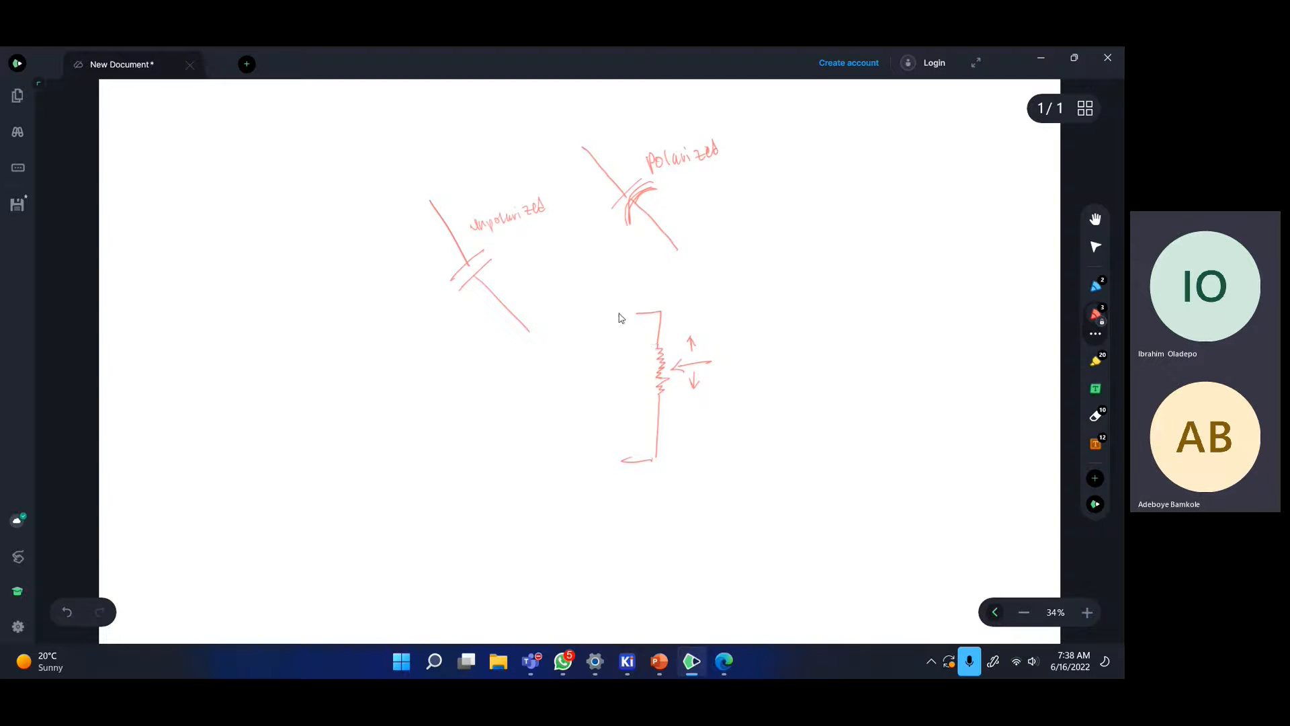
mouse_move(614, 293)
left_mouse_down()
mouse_move(602, 305)
mouse_move(613, 294)
left_mouse_up()
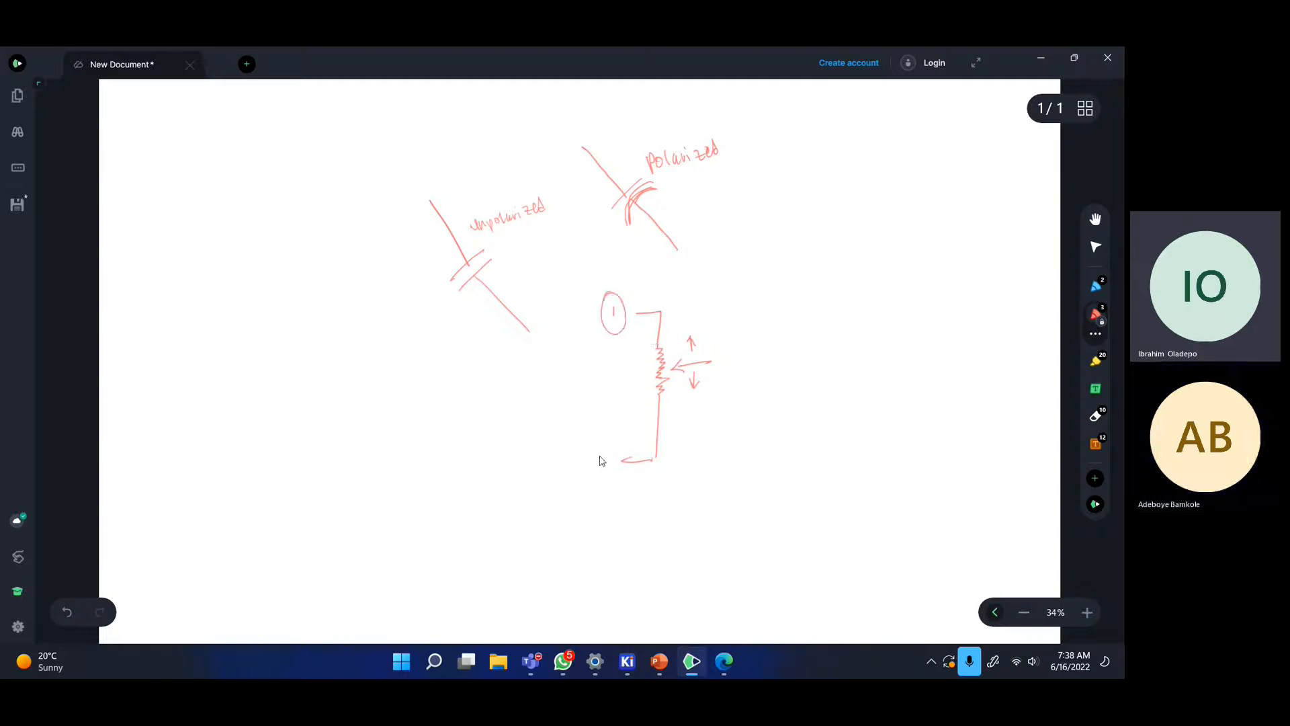
mouse_move(599, 449)
left_mouse_down()
mouse_move(608, 464)
mouse_move(605, 430)
left_mouse_up()
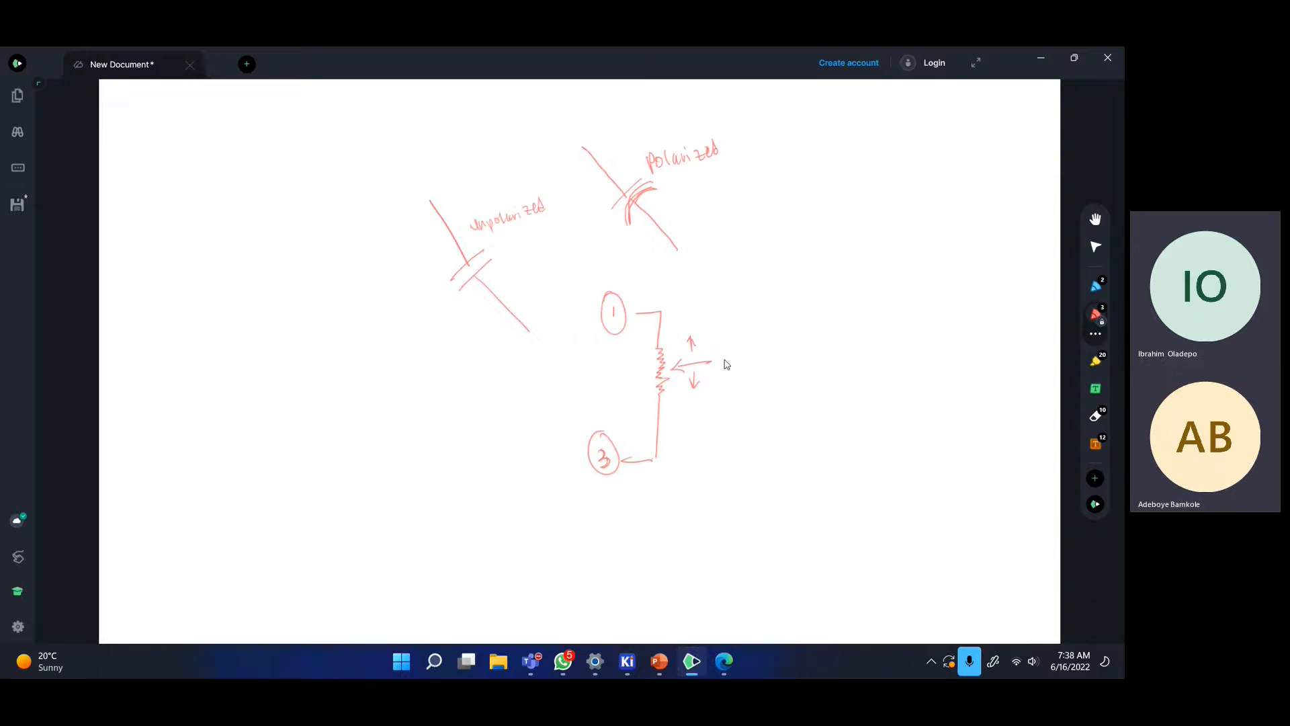
mouse_move(723, 339)
left_mouse_down()
mouse_move(716, 451)
mouse_move(647, 474)
mouse_move(623, 464)
mouse_move(686, 456)
mouse_move(714, 427)
left_mouse_up()
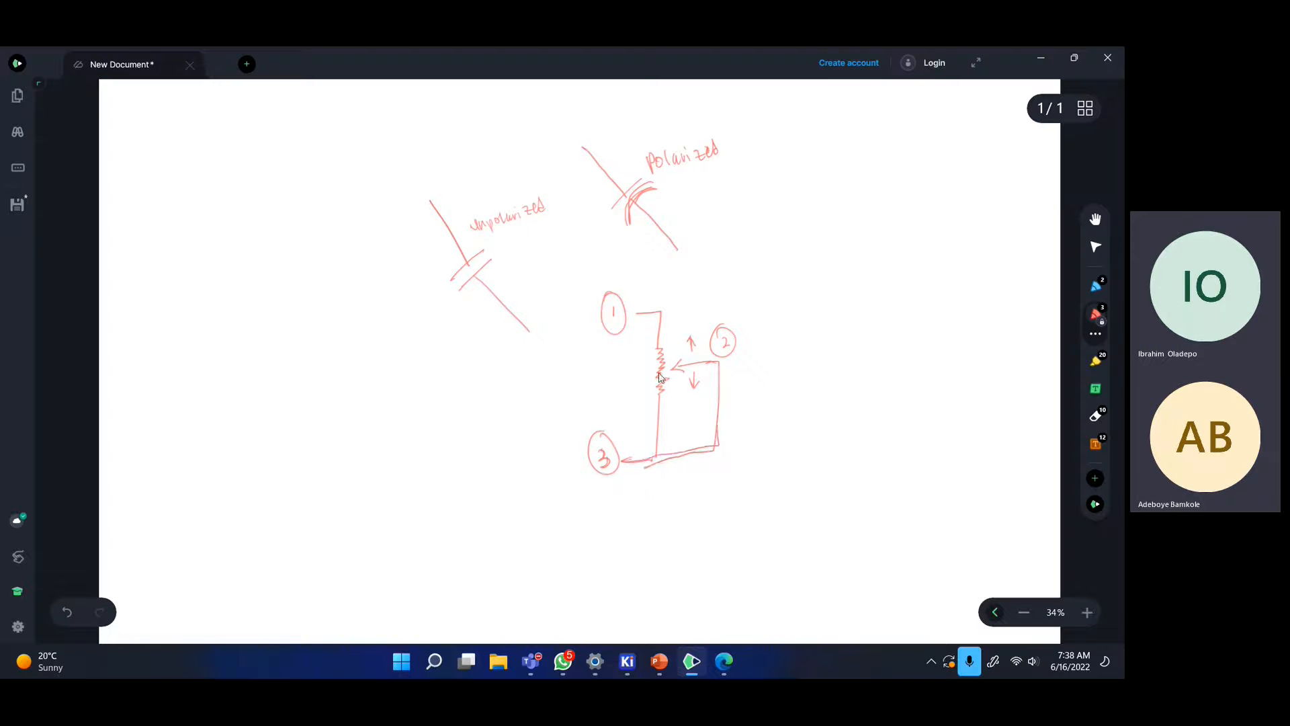
- Replace the square loop strokes with a single wiper line running downward, then return to KiCad
mouse_move(662, 372)
left_mouse_down()
mouse_move(654, 386)
mouse_move(666, 400)
mouse_move(663, 380)
mouse_move(665, 393)
left_mouse_up()
mouse_move(675, 371)
left_mouse_down()
mouse_move(717, 368)
mouse_move(715, 410)
left_mouse_up()
mouse_move(633, 463)
left_mouse_down()
mouse_move(709, 445)
mouse_move(723, 374)
left_mouse_up()
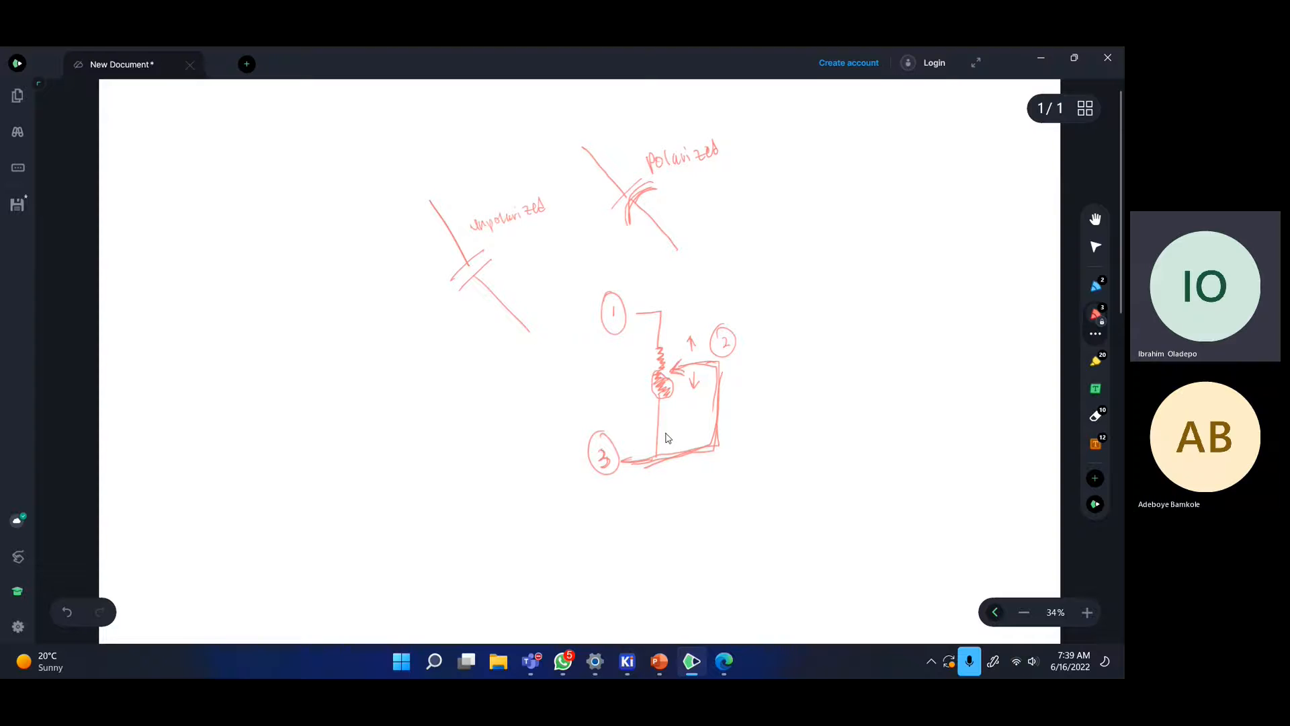
left_click(650, 468)
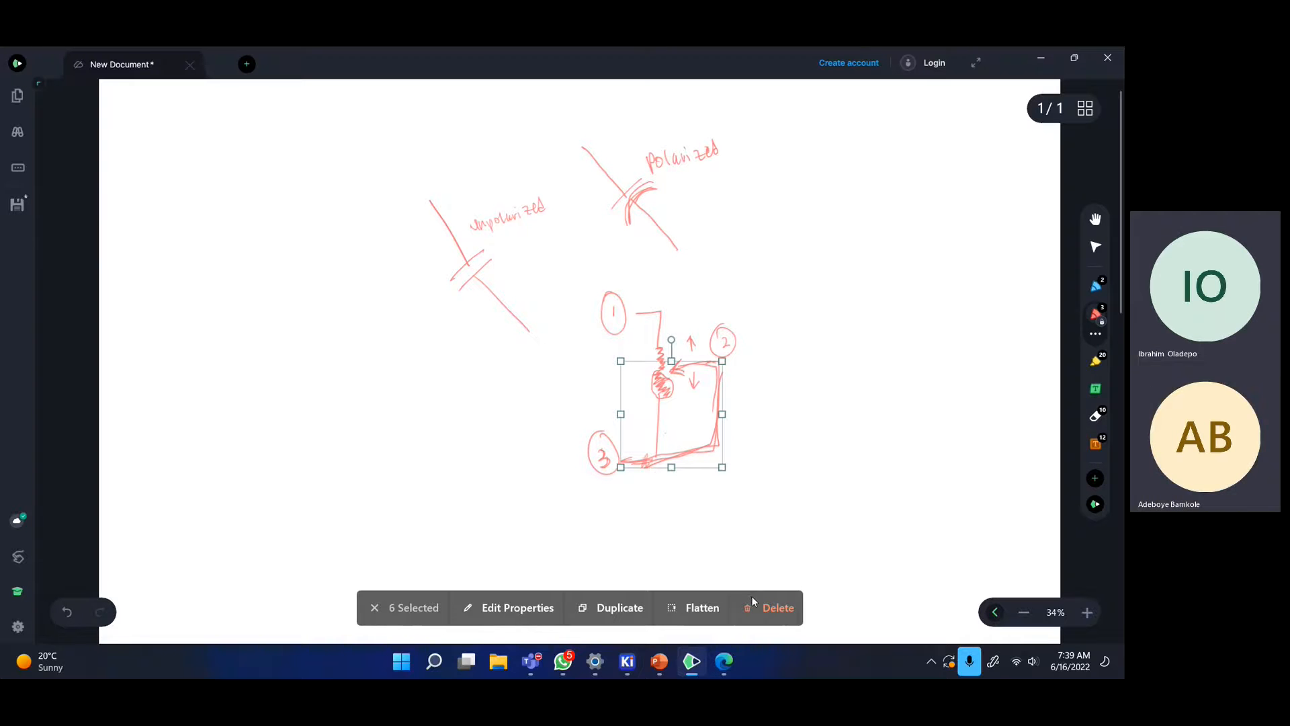
left_click(769, 608)
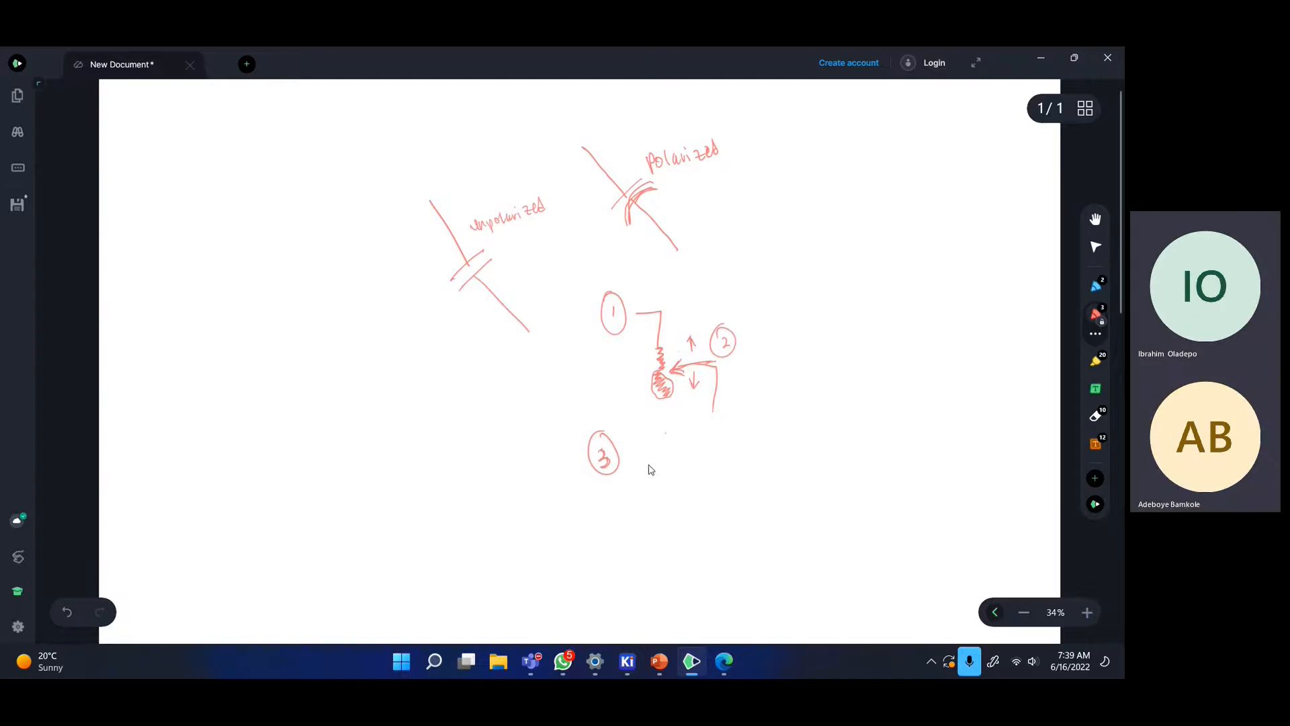
mouse_move(704, 404)
left_mouse_down()
mouse_move(711, 445)
mouse_move(740, 464)
left_mouse_up()
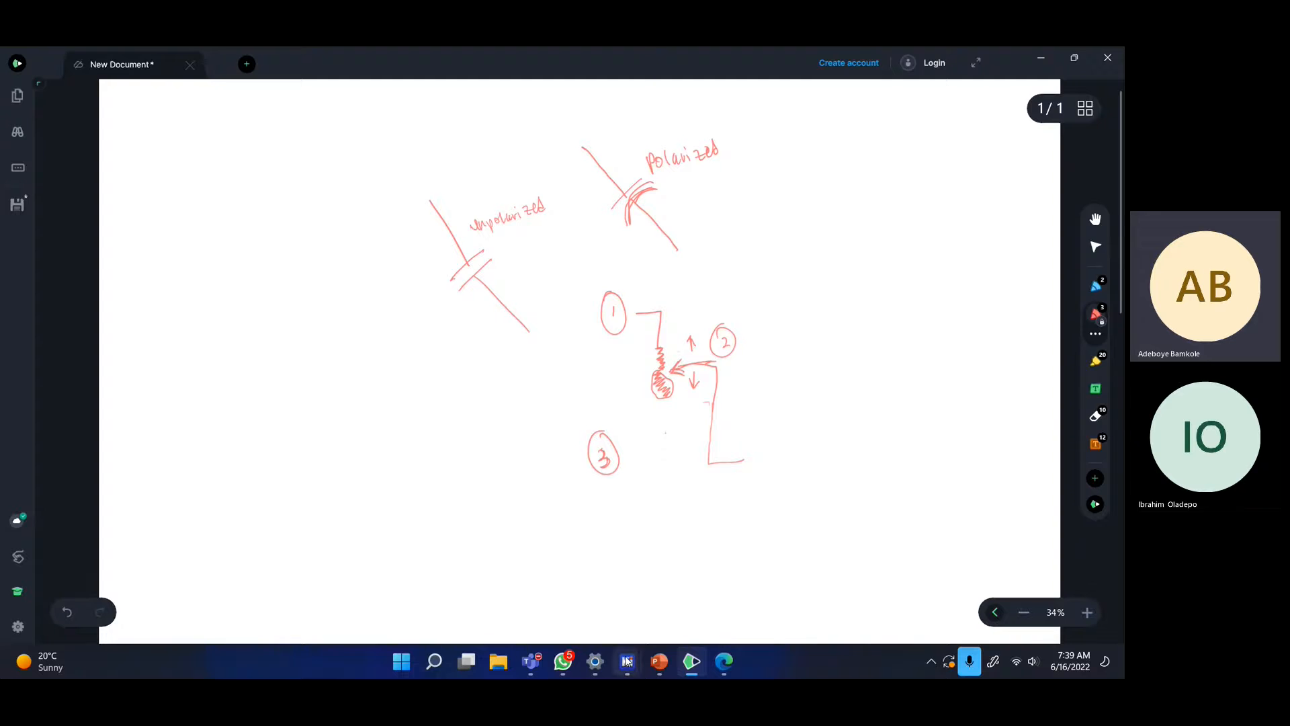
mouse_move(627, 661)
left_click(706, 558)
- Zoom the schematic out and in until the whole 555 circuit fits in view
scroll(538, 322, "down", 3)
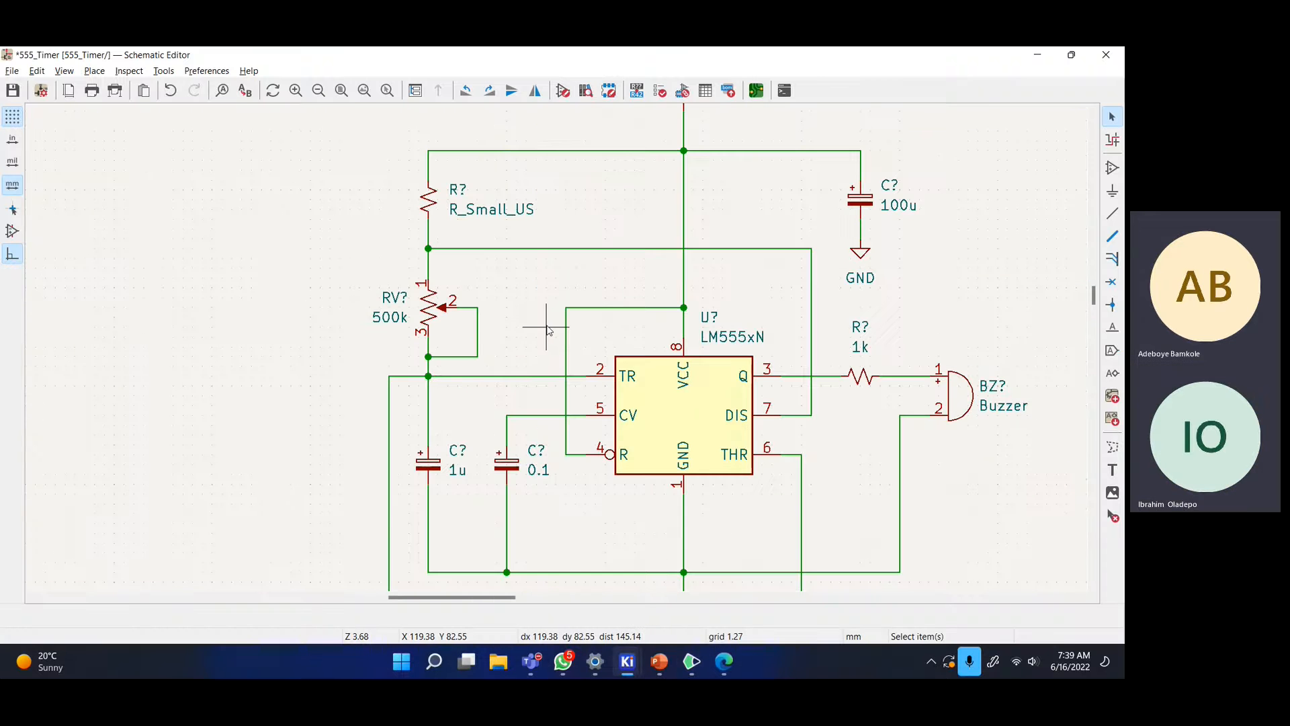
scroll(570, 329, "down", 2)
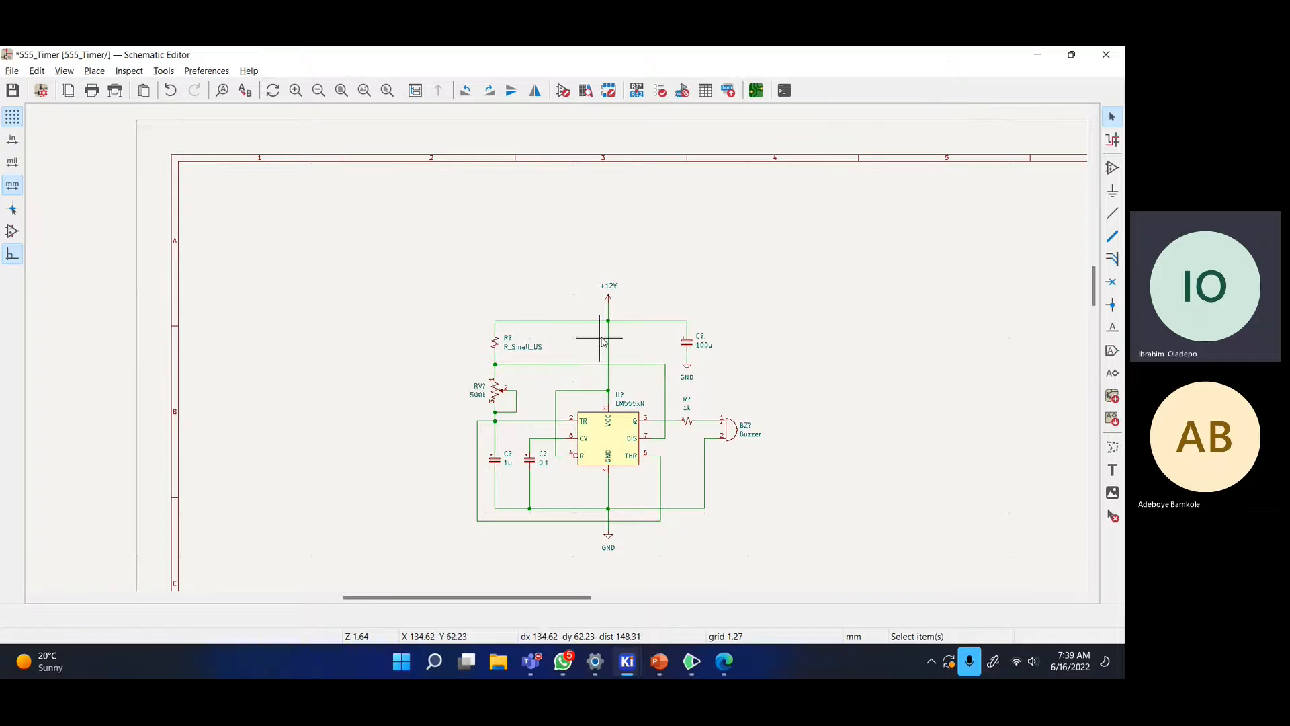
scroll(596, 359, "up", 6)
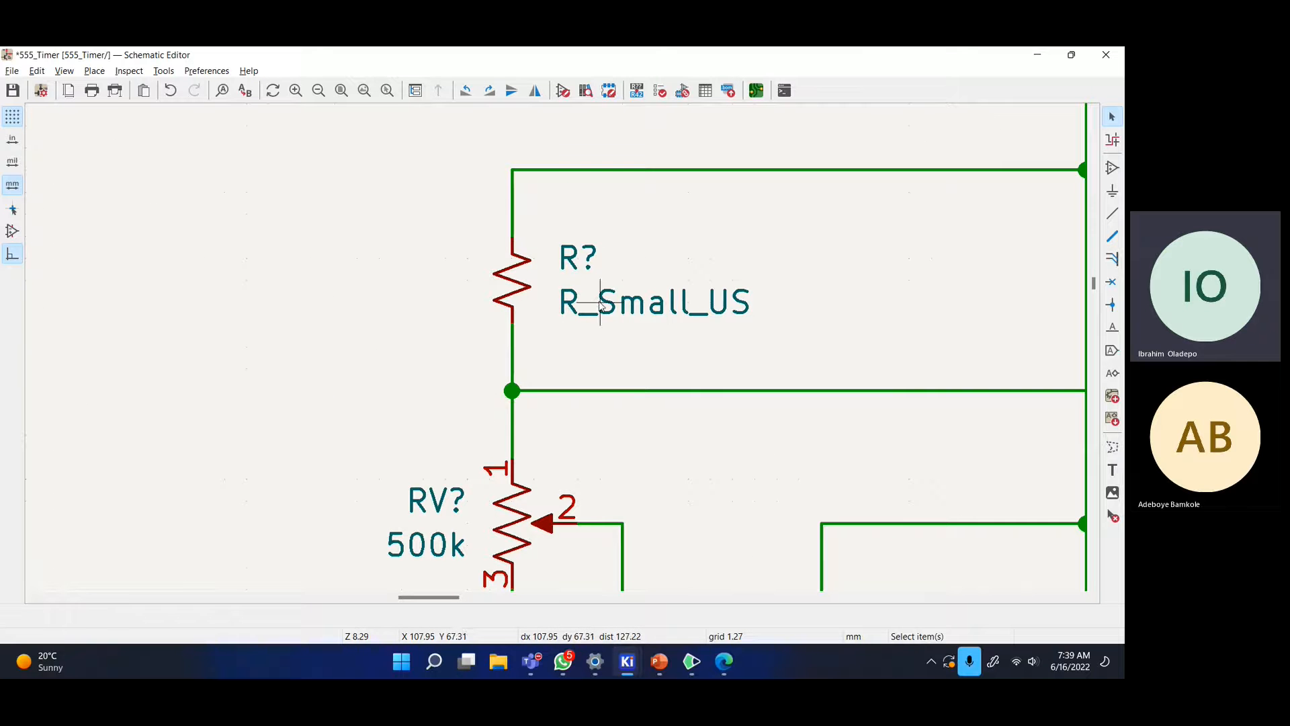
scroll(461, 452, "down", 2)
scroll(562, 349, "down", 2)
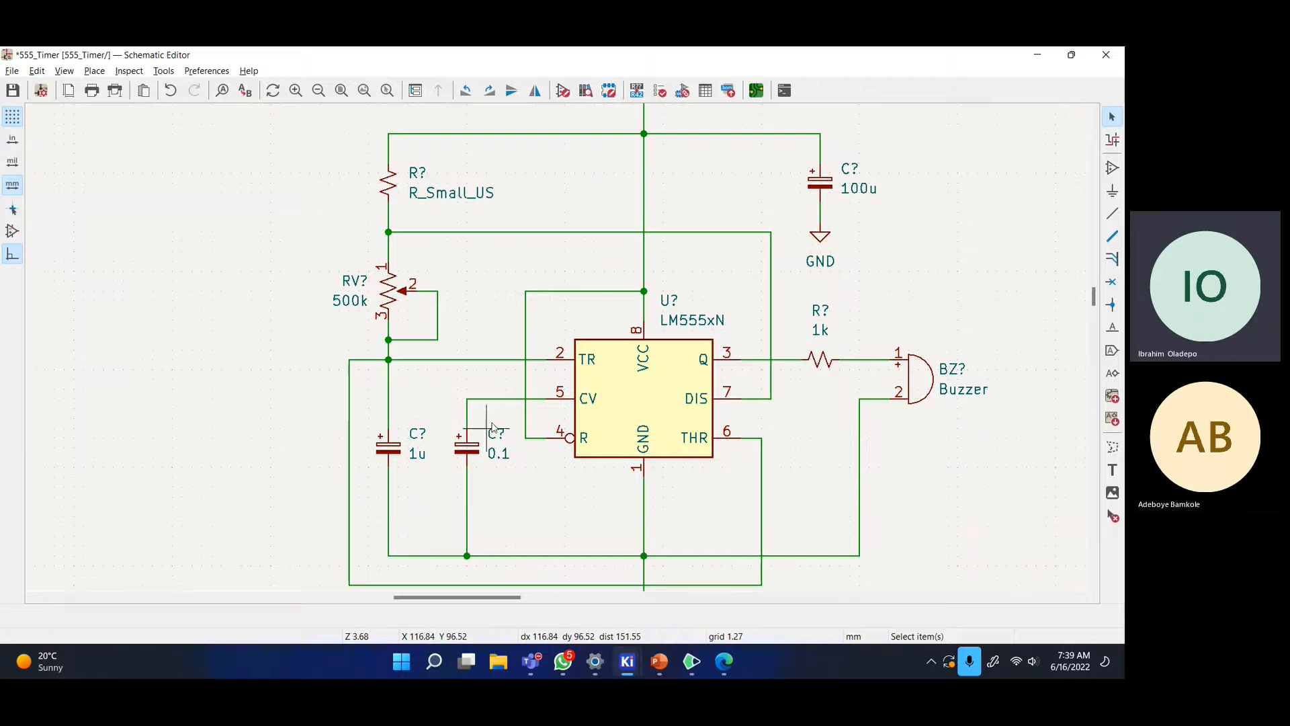
scroll(770, 263, "down", 3)
scroll(588, 368, "up", 1)
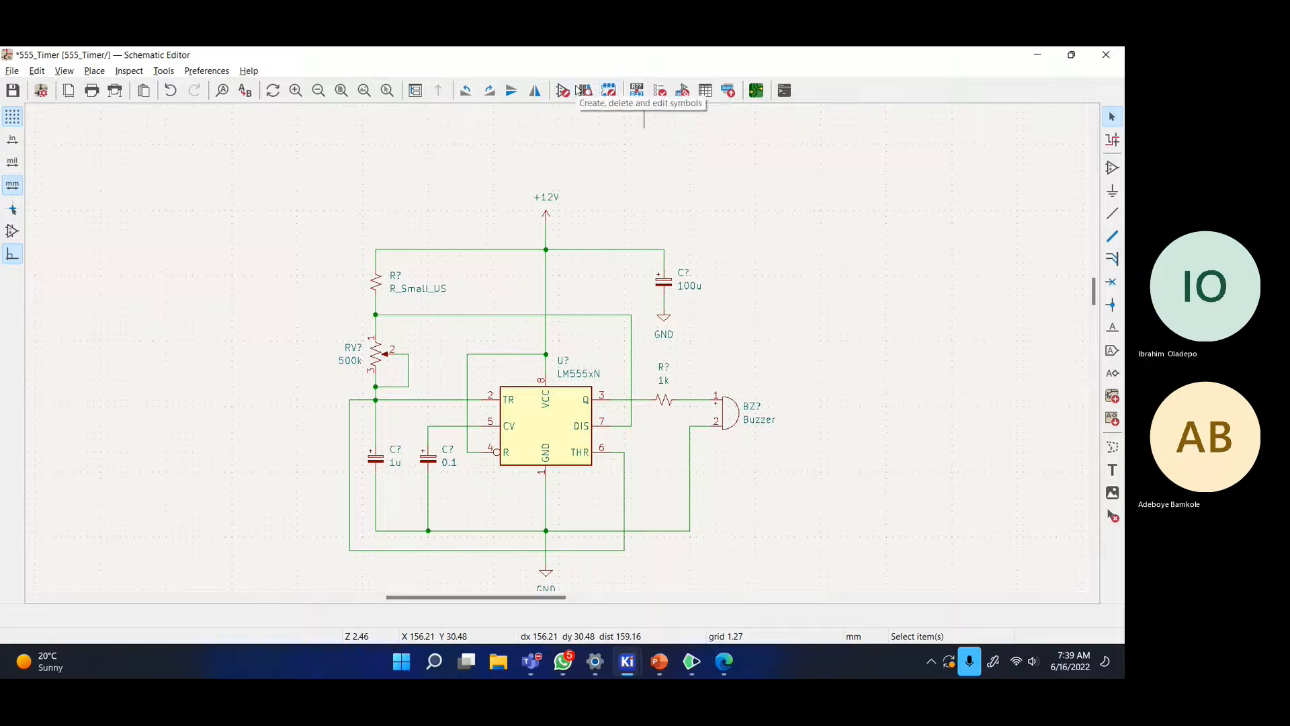
- Annotate the entire schematic (R1, R2, C1–C3, RV1, U1, BZ1) and enlarge the message window
left_click(638, 90)
left_click_drag(407, 128, 562, 141)
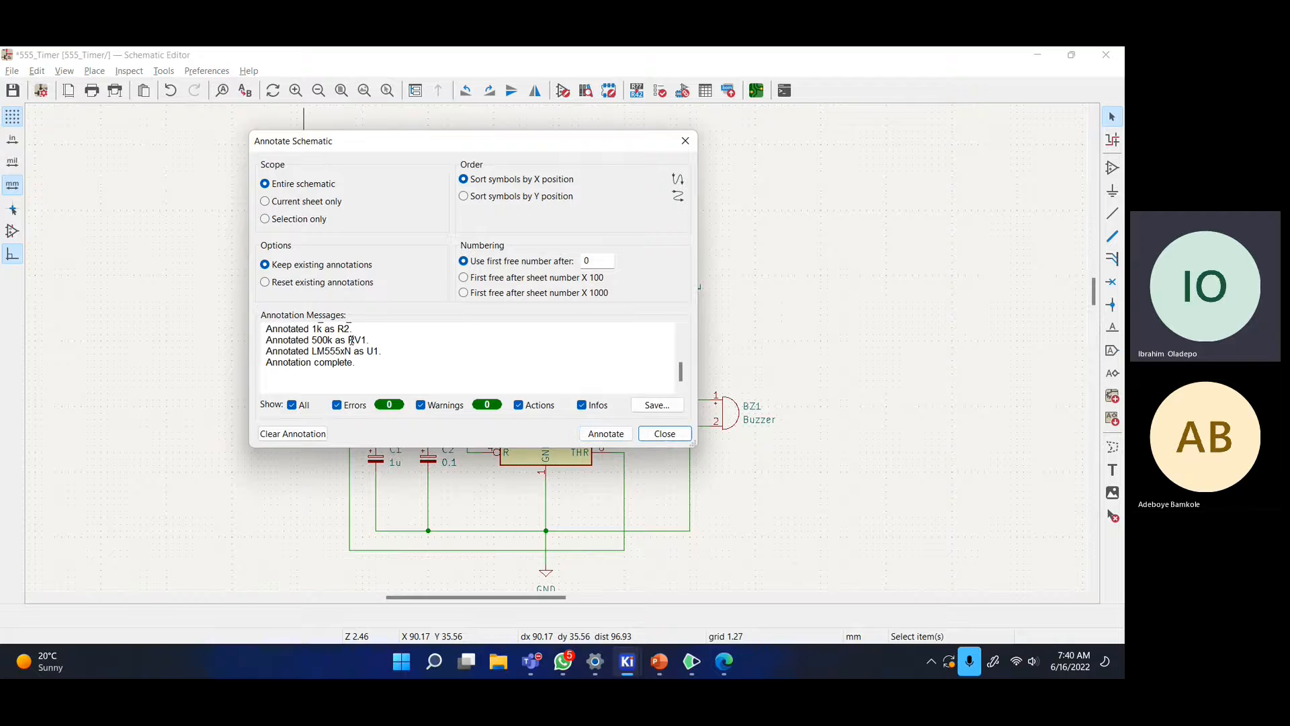
scroll(333, 361, "up", 2)
scroll(332, 361, "down", 2)
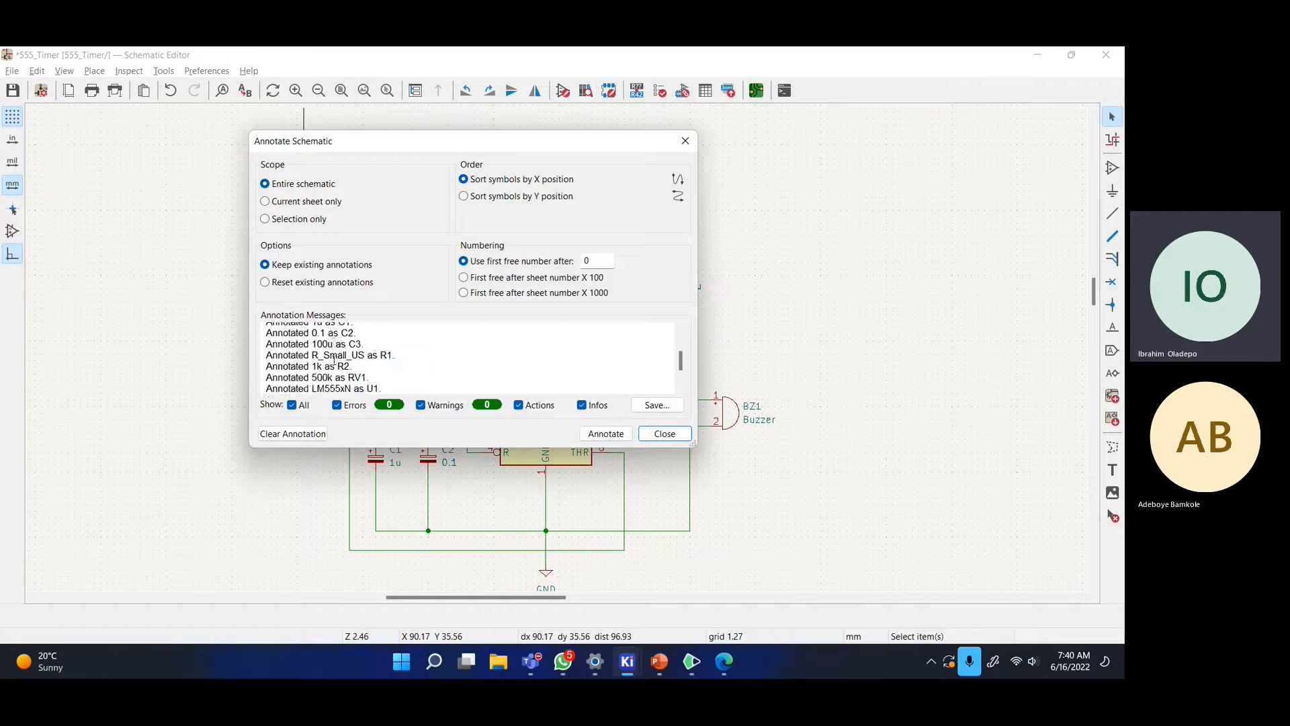
left_click_drag(440, 449, 460, 555)
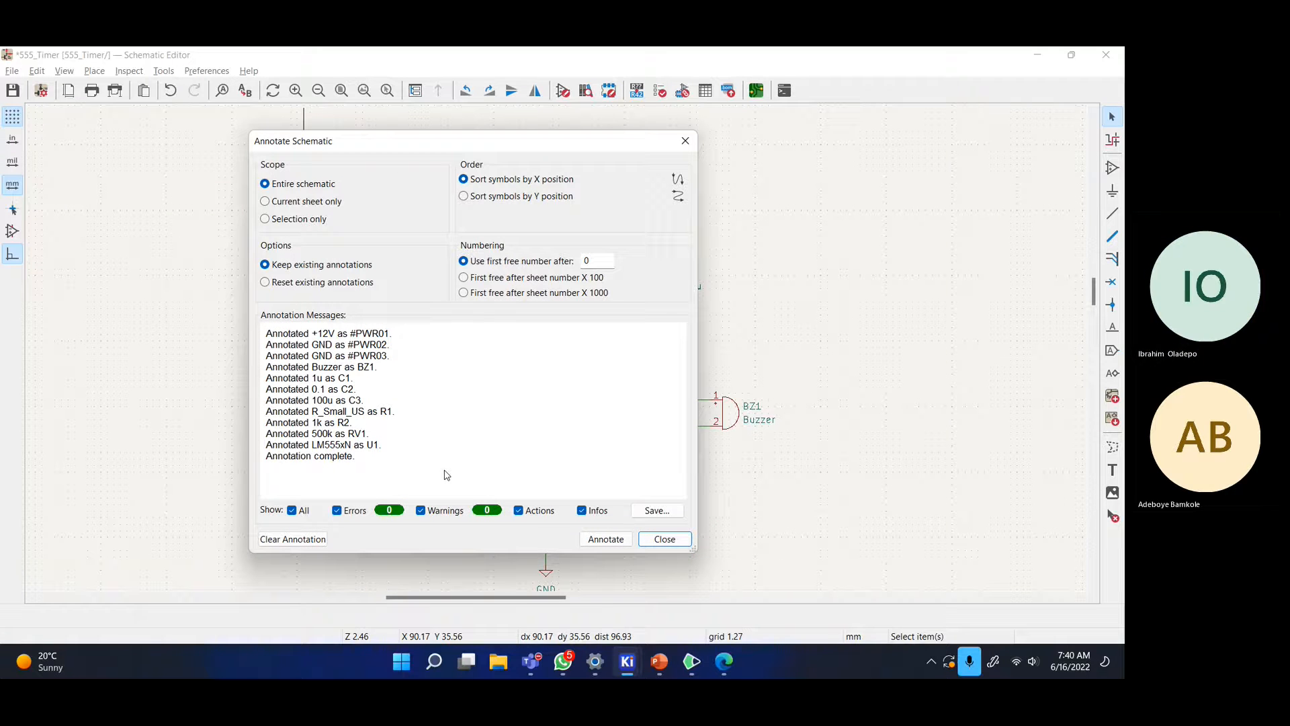
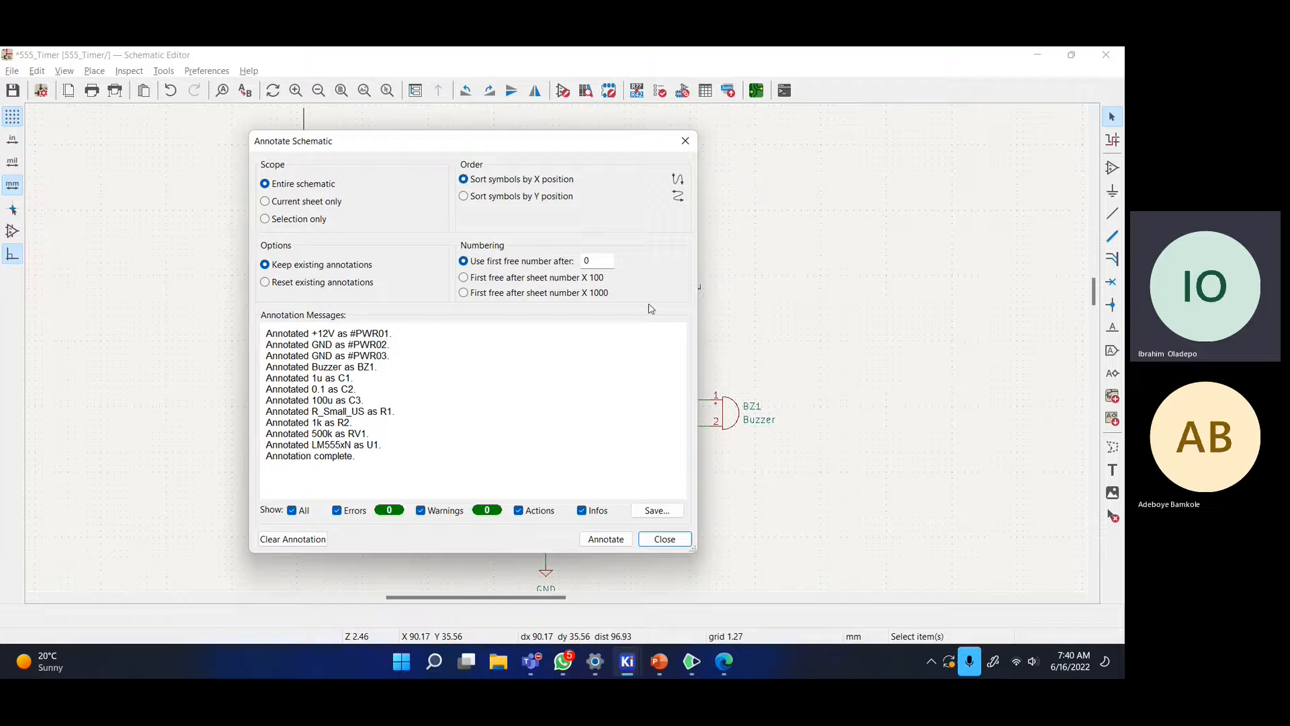
- Dismiss the annotation results and bring up the Electrical Rules Checker
left_click(662, 538)
scroll(691, 294, "down", 2)
scroll(672, 296, "up", 3)
scroll(705, 302, "down", 3)
scroll(731, 308, "up", 2)
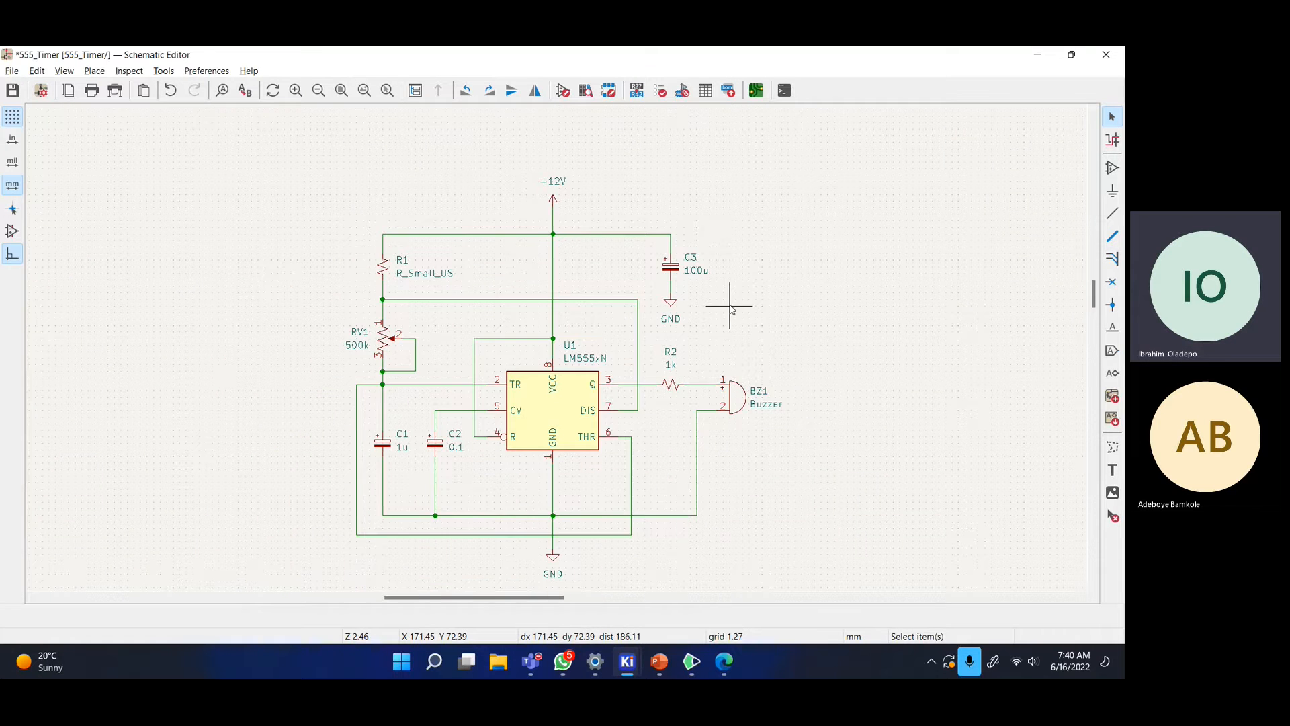
middle_click_drag(730, 306, 715, 307)
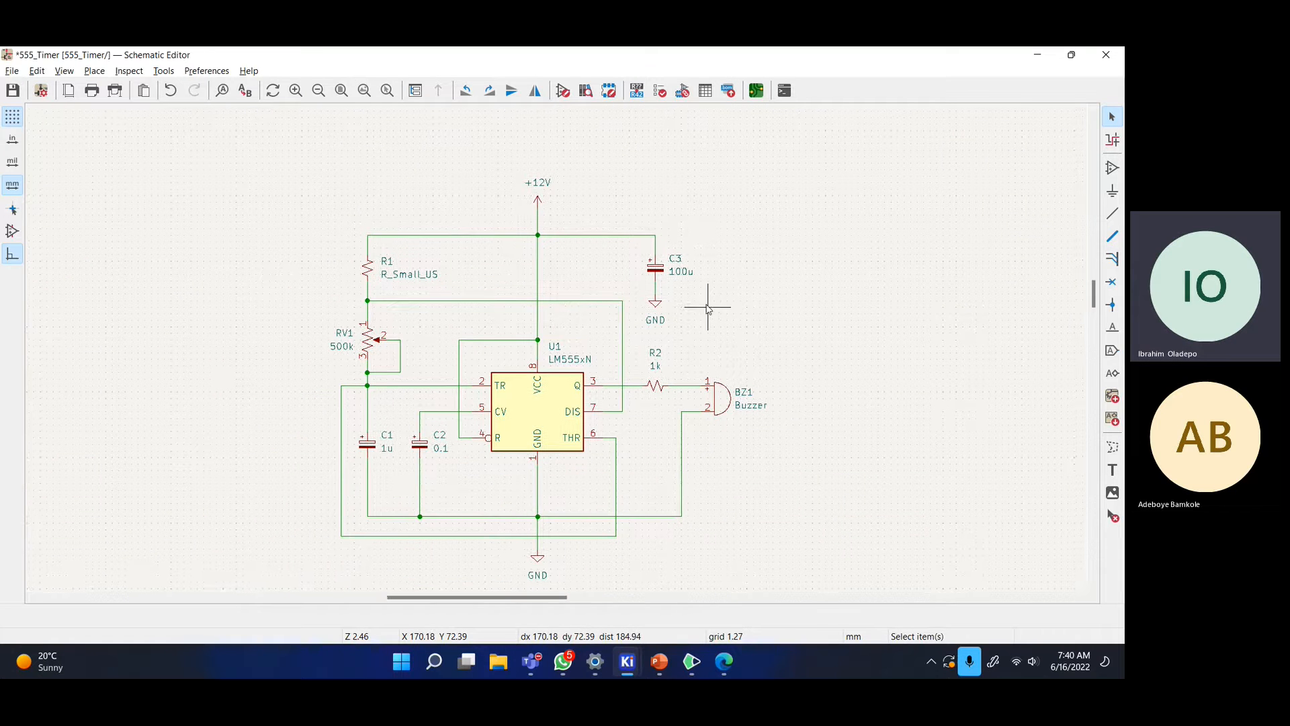
left_click(660, 91)
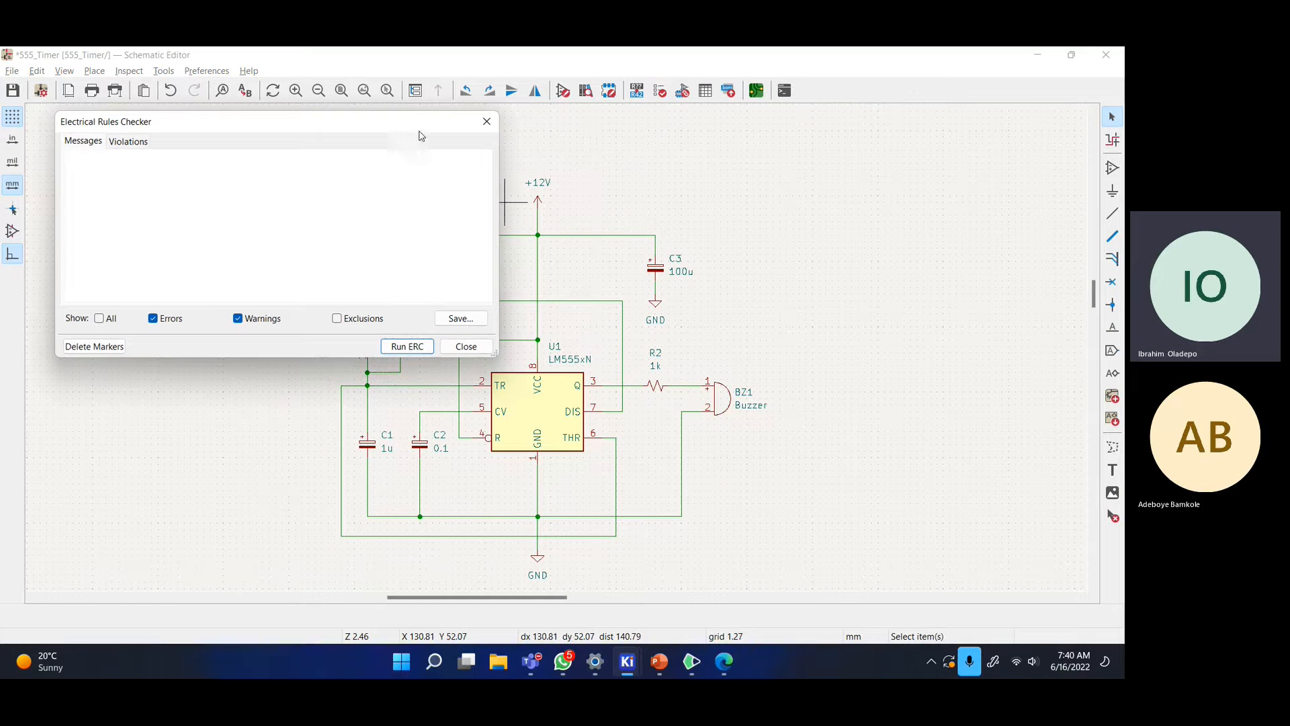
- Run the ERC and inspect the two U1 power-pin errors on pin 1 GND and pin 8 VCC
left_click_drag(428, 122, 577, 134)
left_click(556, 359)
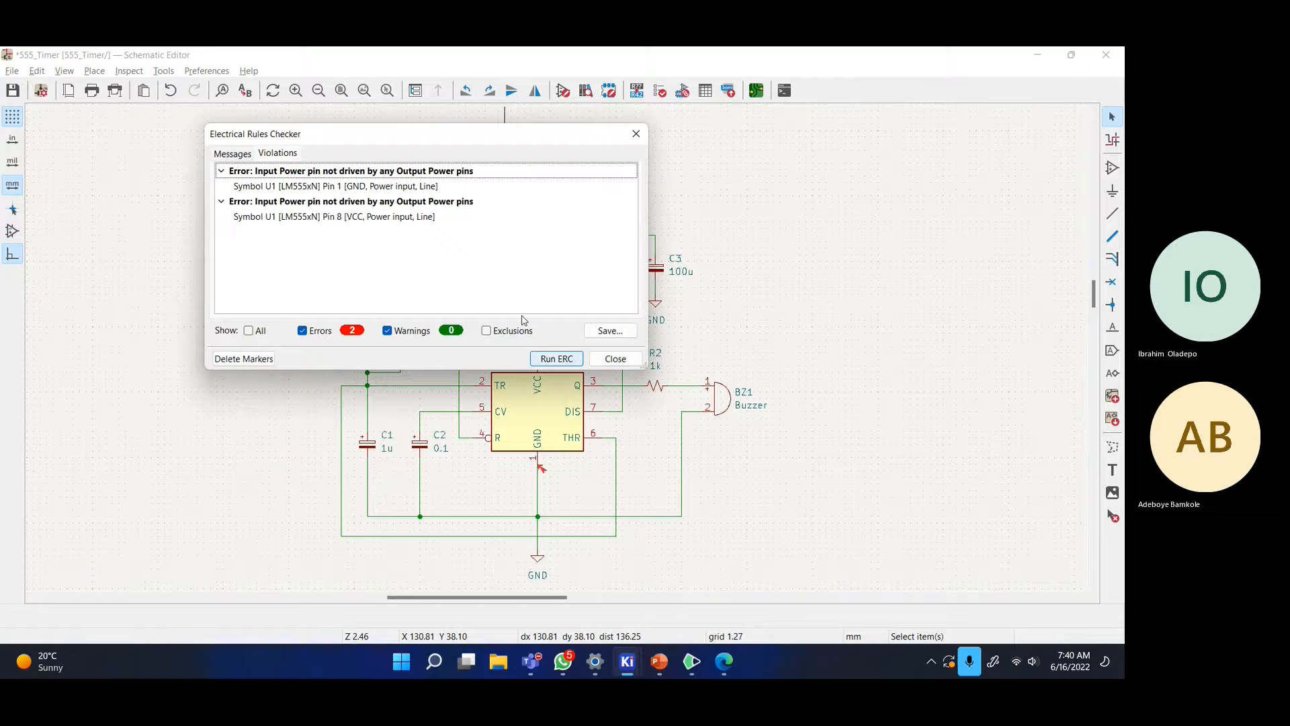
left_click_drag(398, 133, 848, 180)
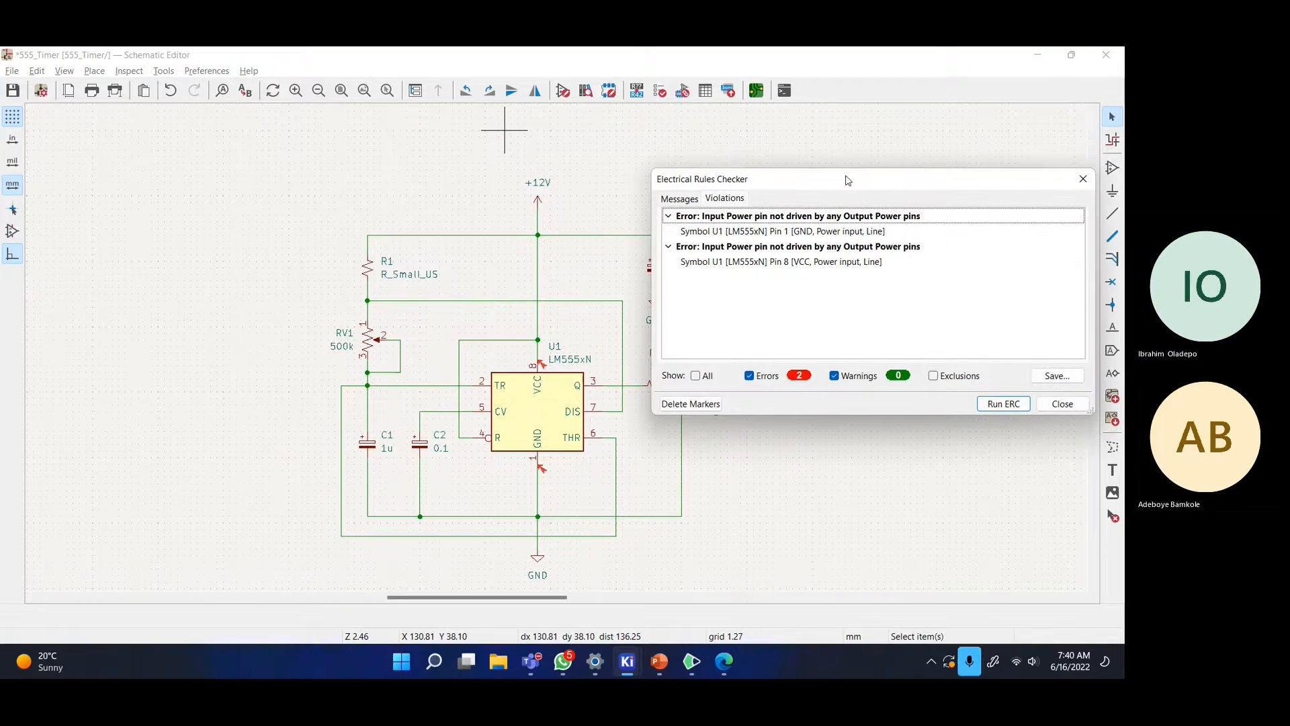
left_click(734, 231)
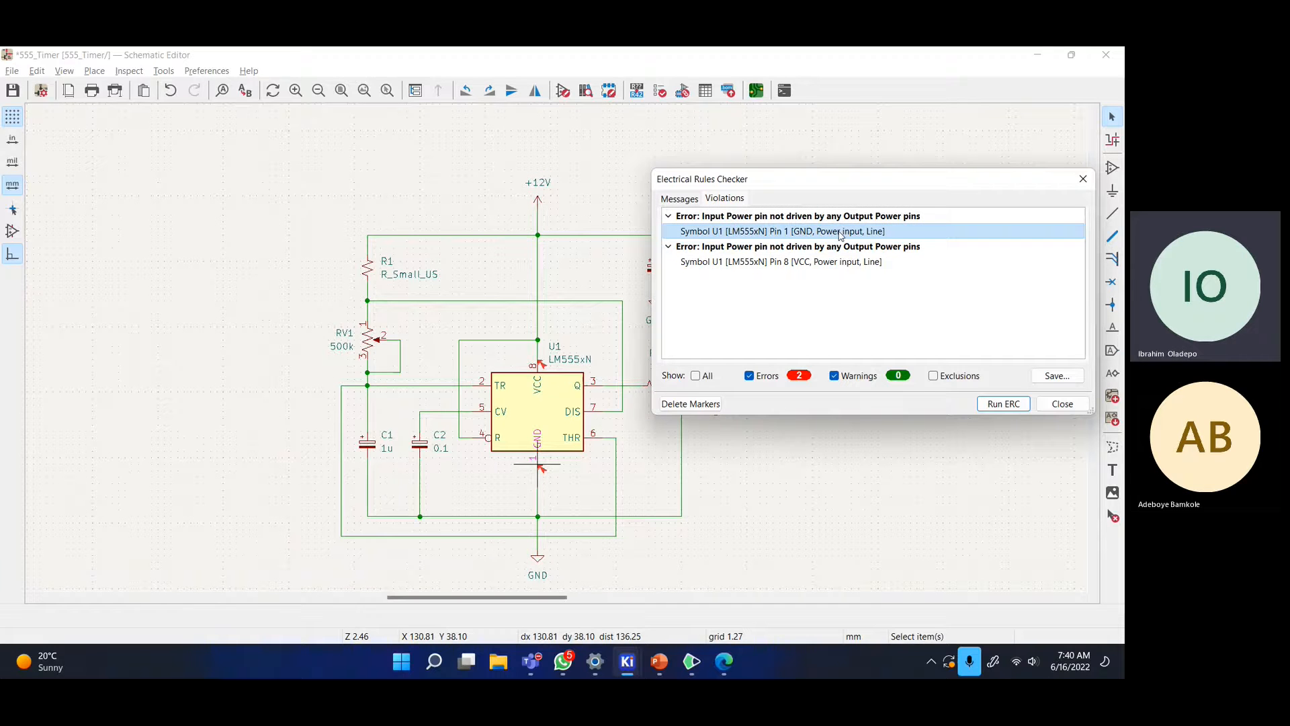
left_click(867, 248)
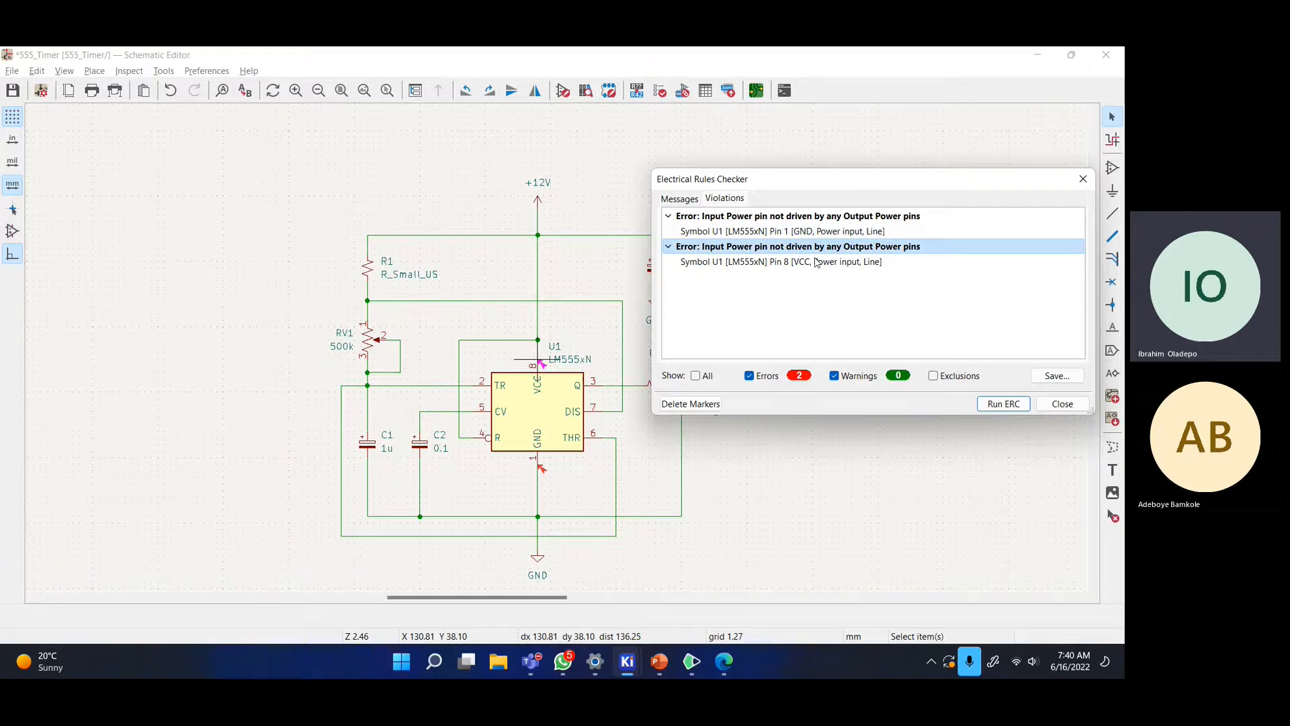
left_click(792, 263)
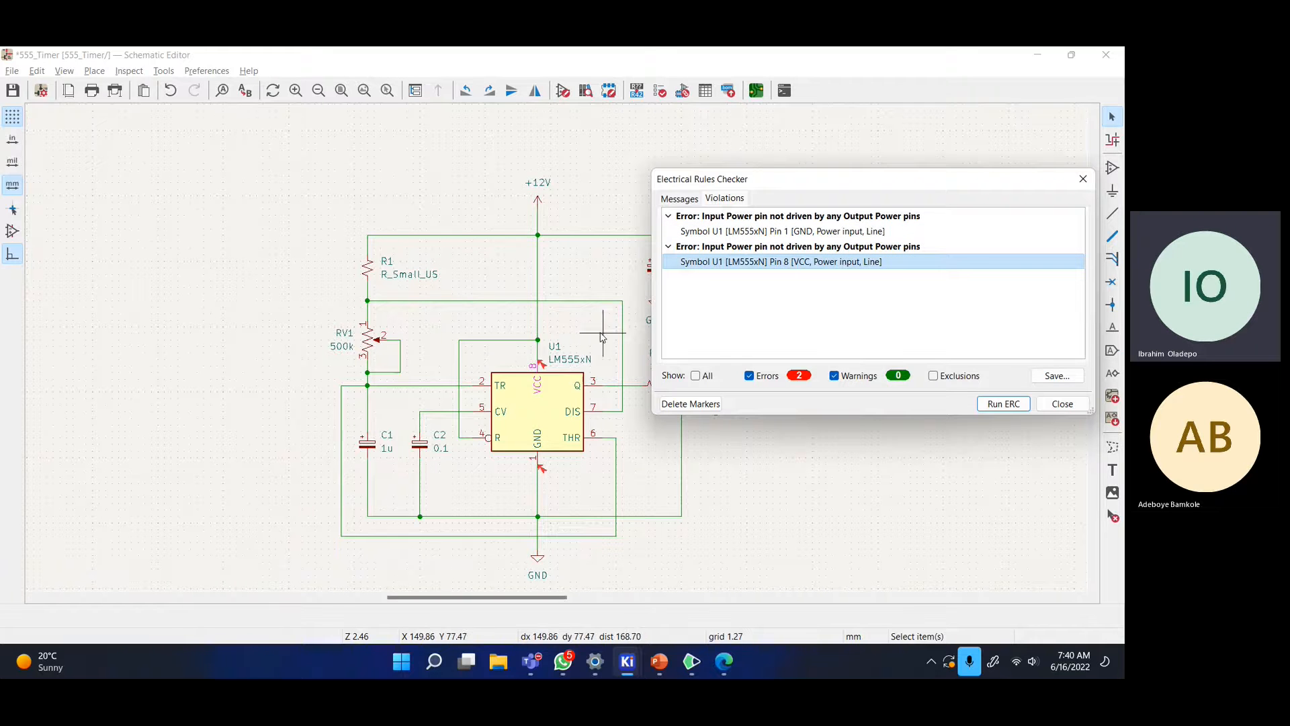
- Delete the ERC error markers and close the checker
scroll(645, 322, "up", 3)
scroll(556, 349, "down", 1)
scroll(555, 349, "down", 2)
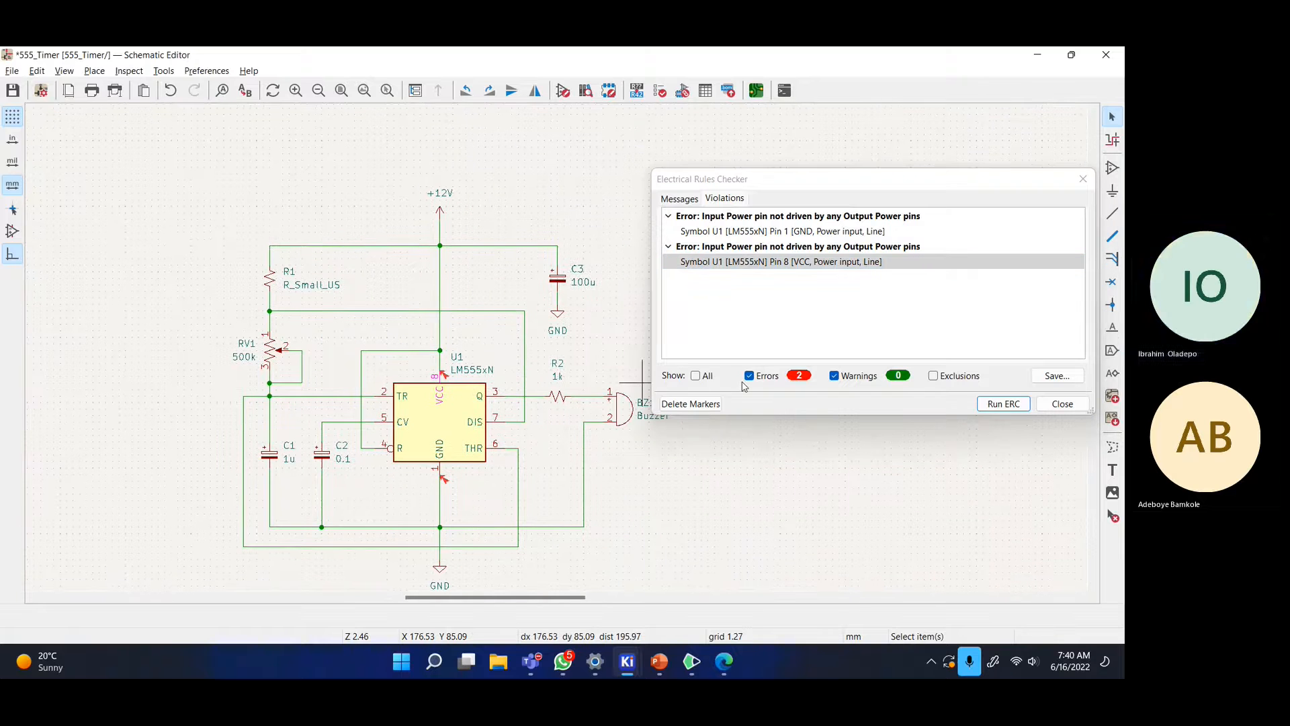
left_click(718, 403)
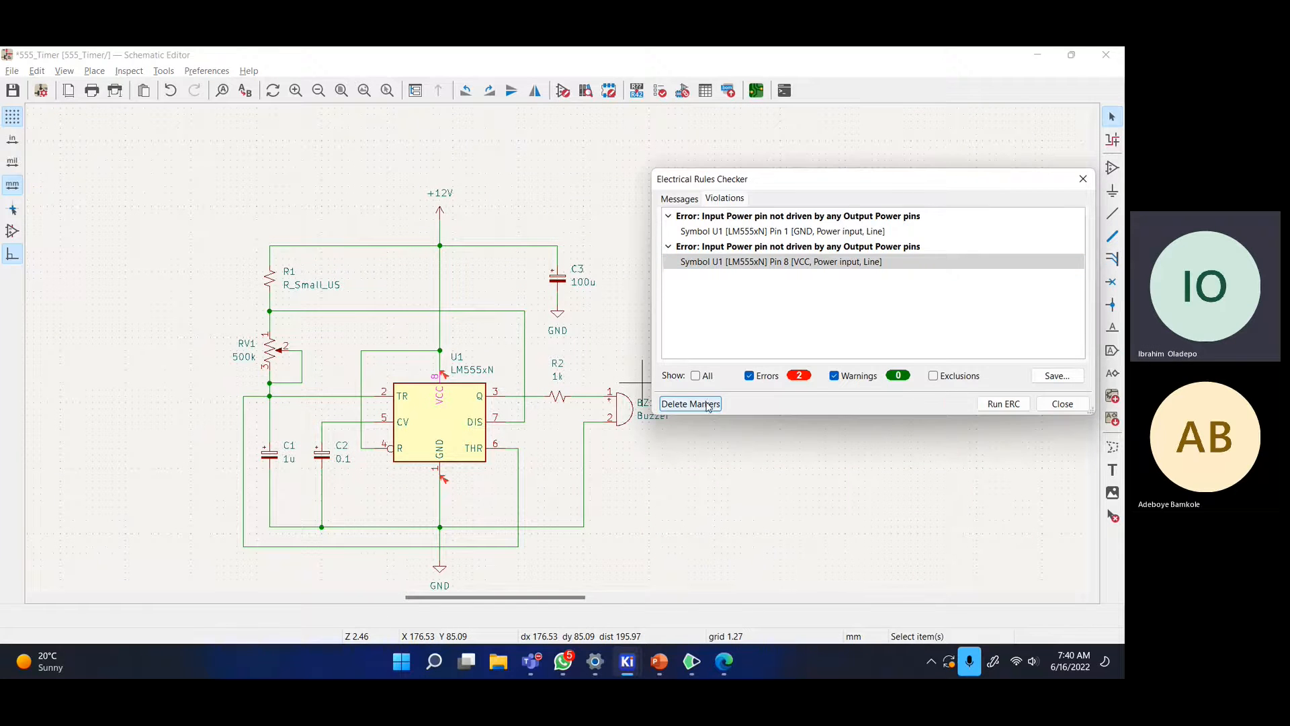
left_click(1074, 407)
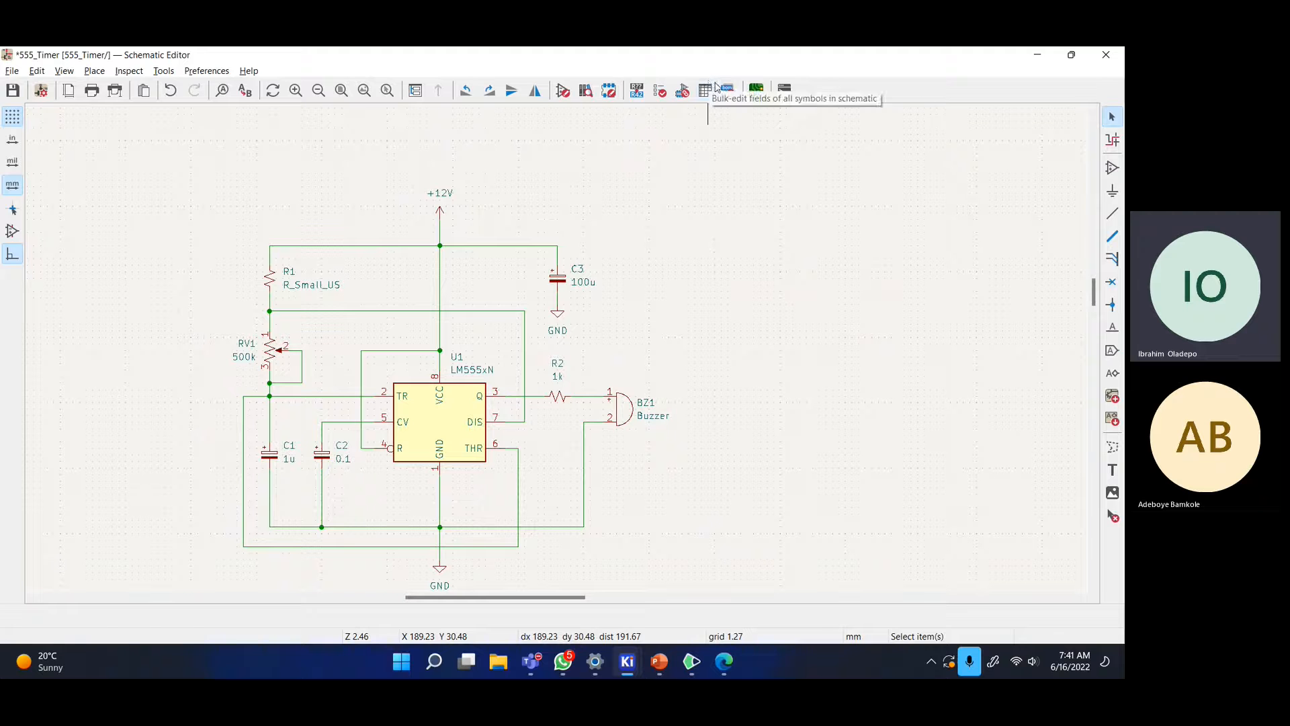
- Save the schematic and open the Assign Footprints window maximized
key("ctrl+s")
left_click(682, 92)
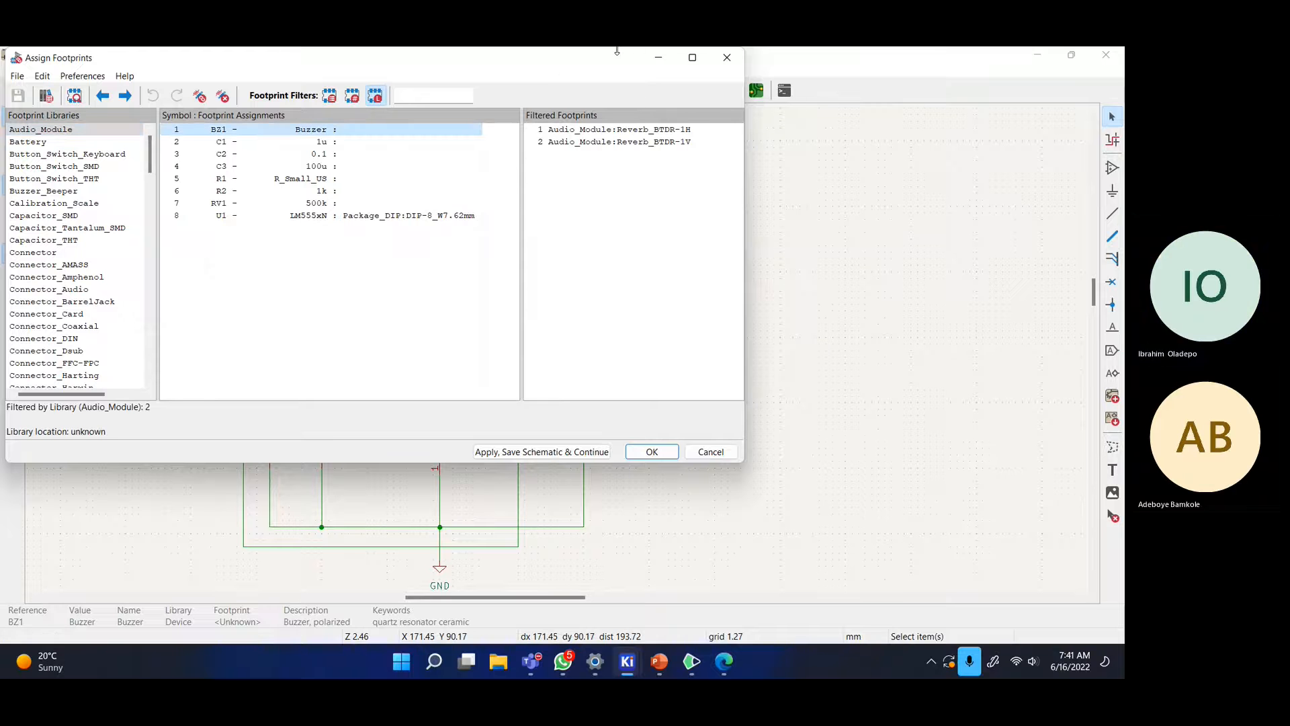
left_click_drag(612, 57, 1091, 147)
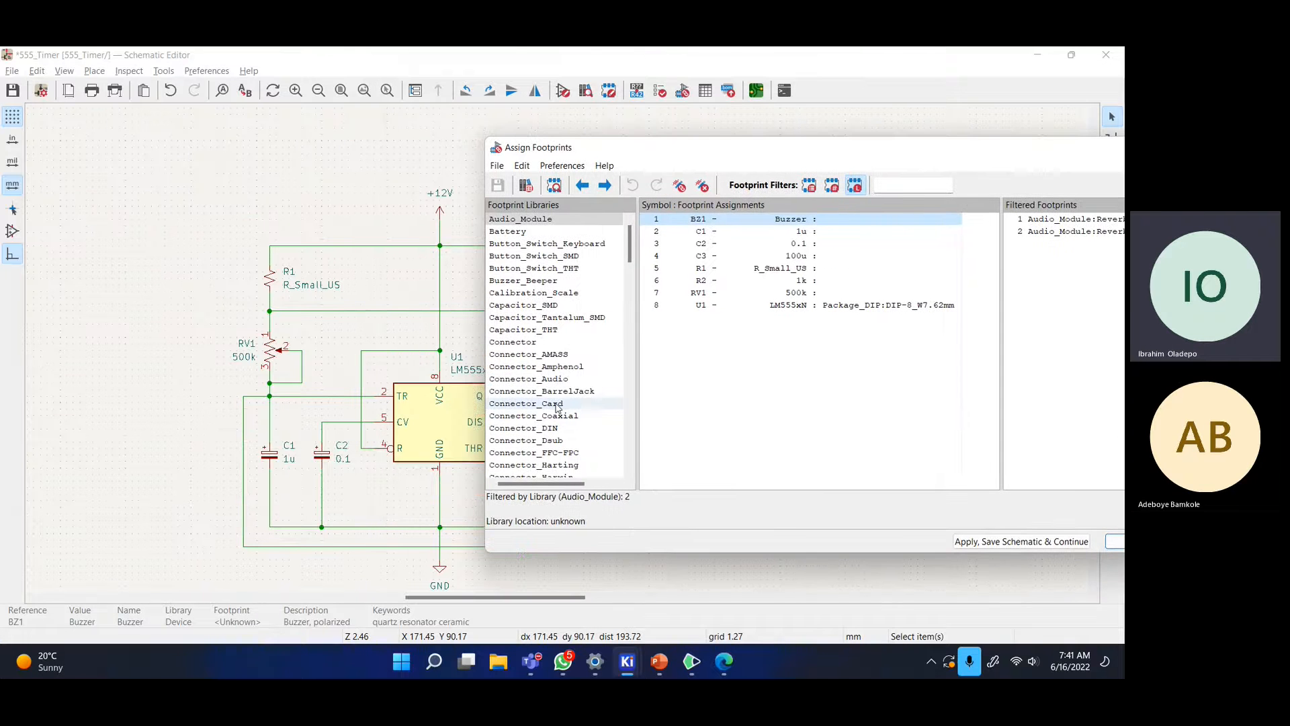
left_click_drag(743, 148, 577, 147)
double_click(576, 148)
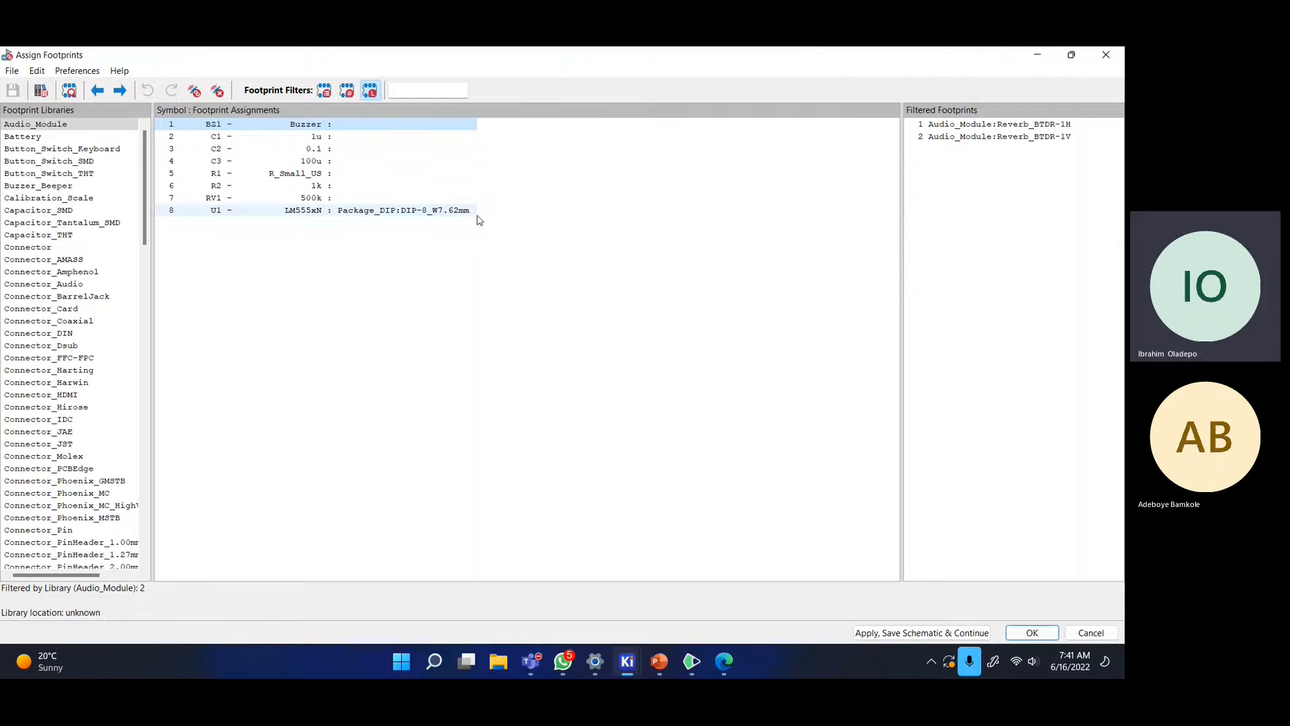
- Select U1's DIP-8 footprint assignment and bring up its context menu
left_click(468, 246)
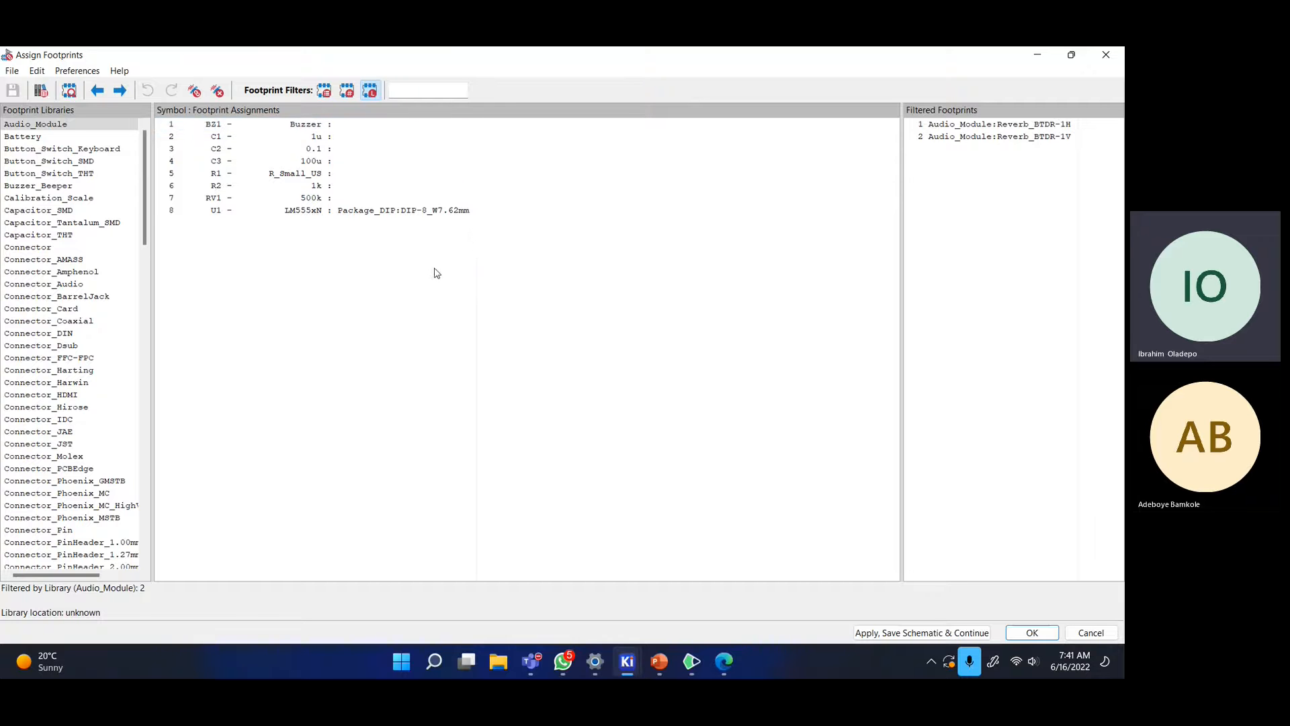
left_click(396, 214)
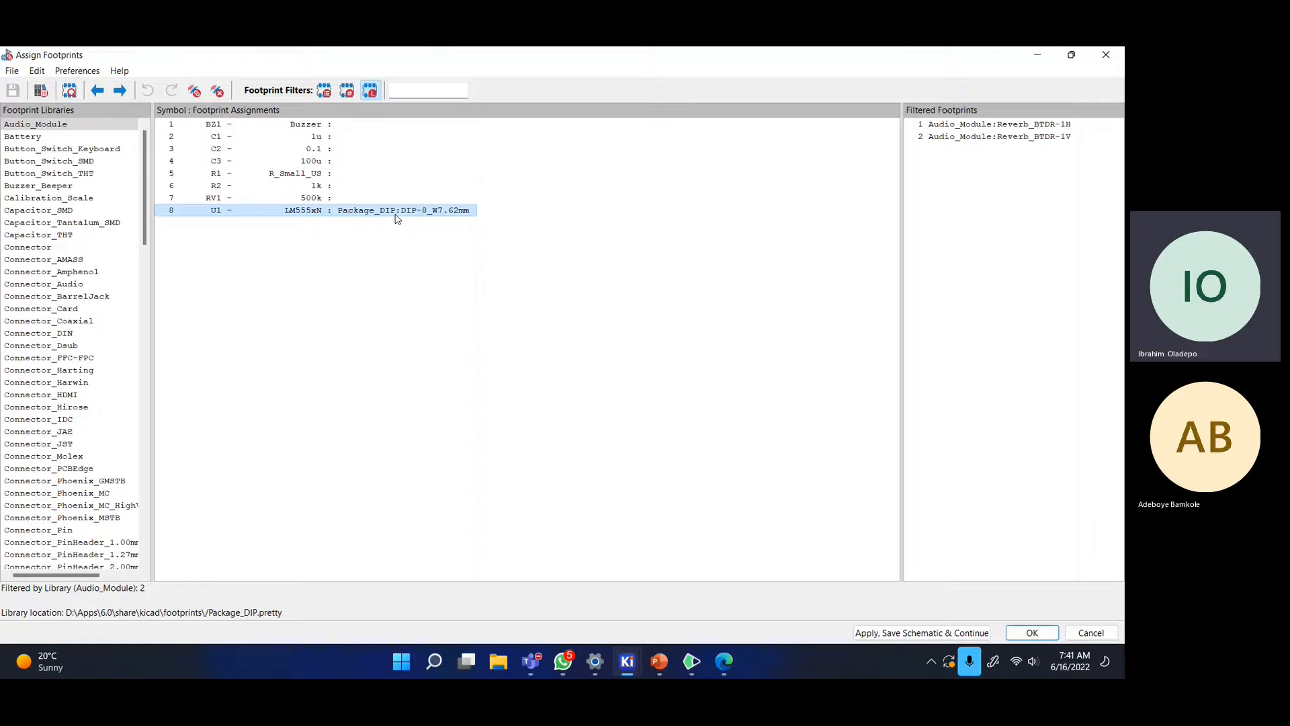
right_click(397, 218)
- Preview U1's DIP-8_W7.62mm footprint and tilt its 3D model into perspective
left_click(471, 224)
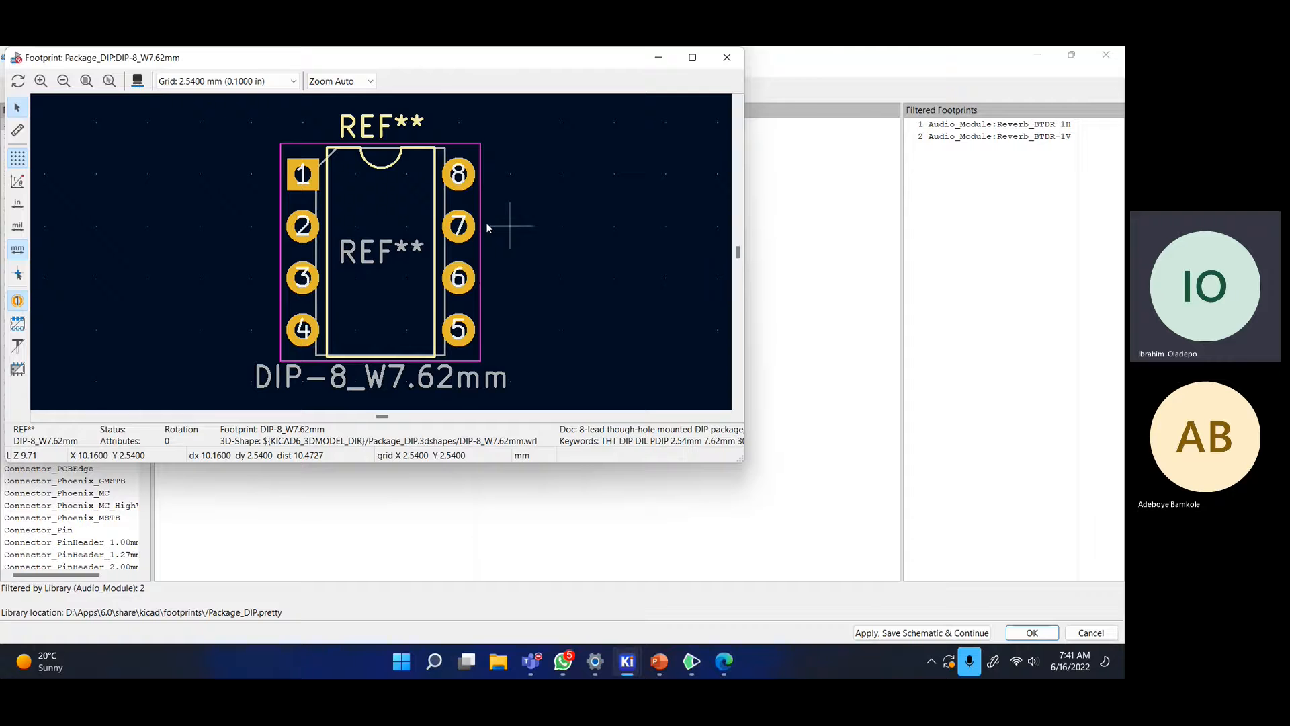
left_click_drag(437, 59, 676, 131)
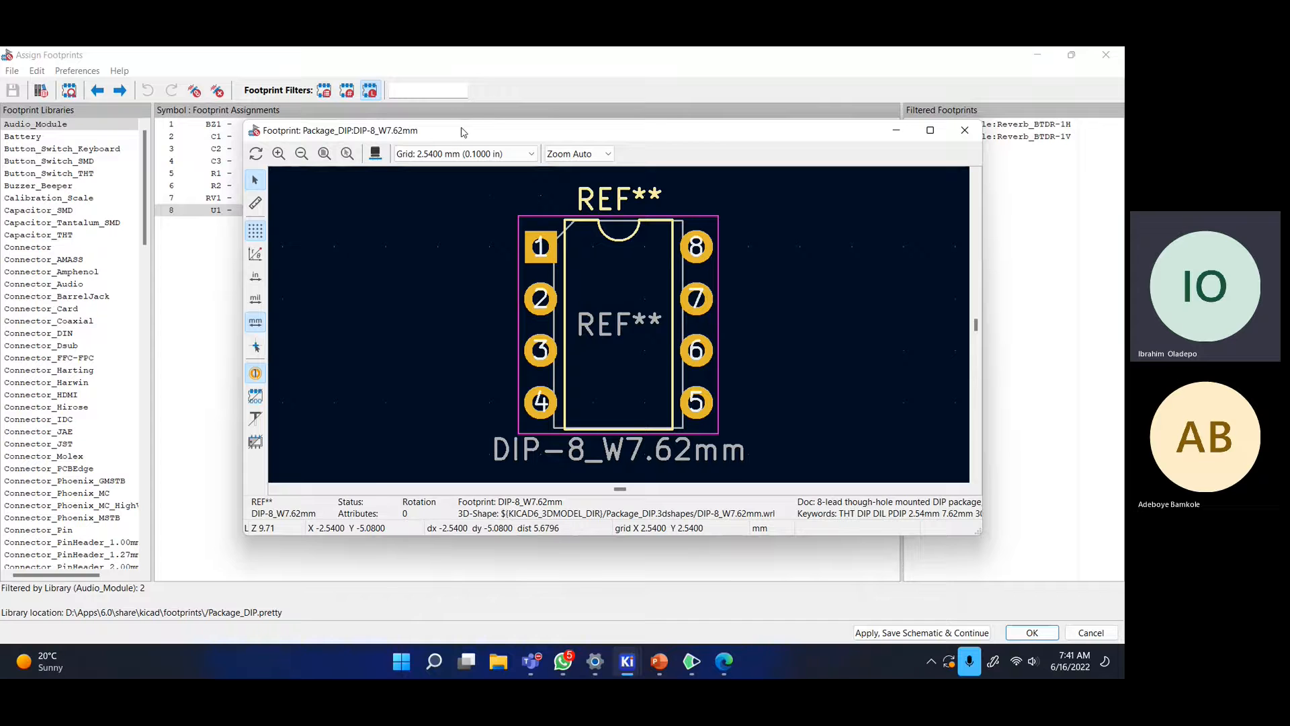
left_click_drag(464, 131, 575, 132)
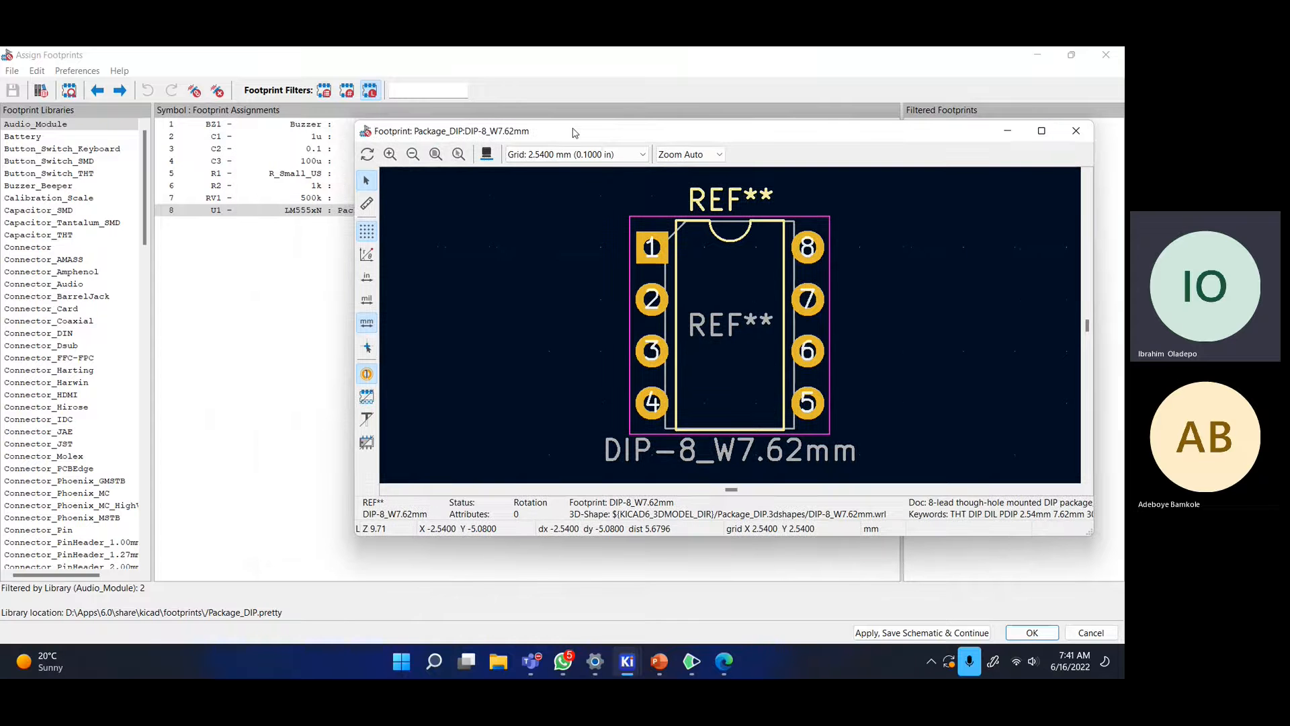
left_click(484, 157)
left_click_drag(356, 337, 584, 258)
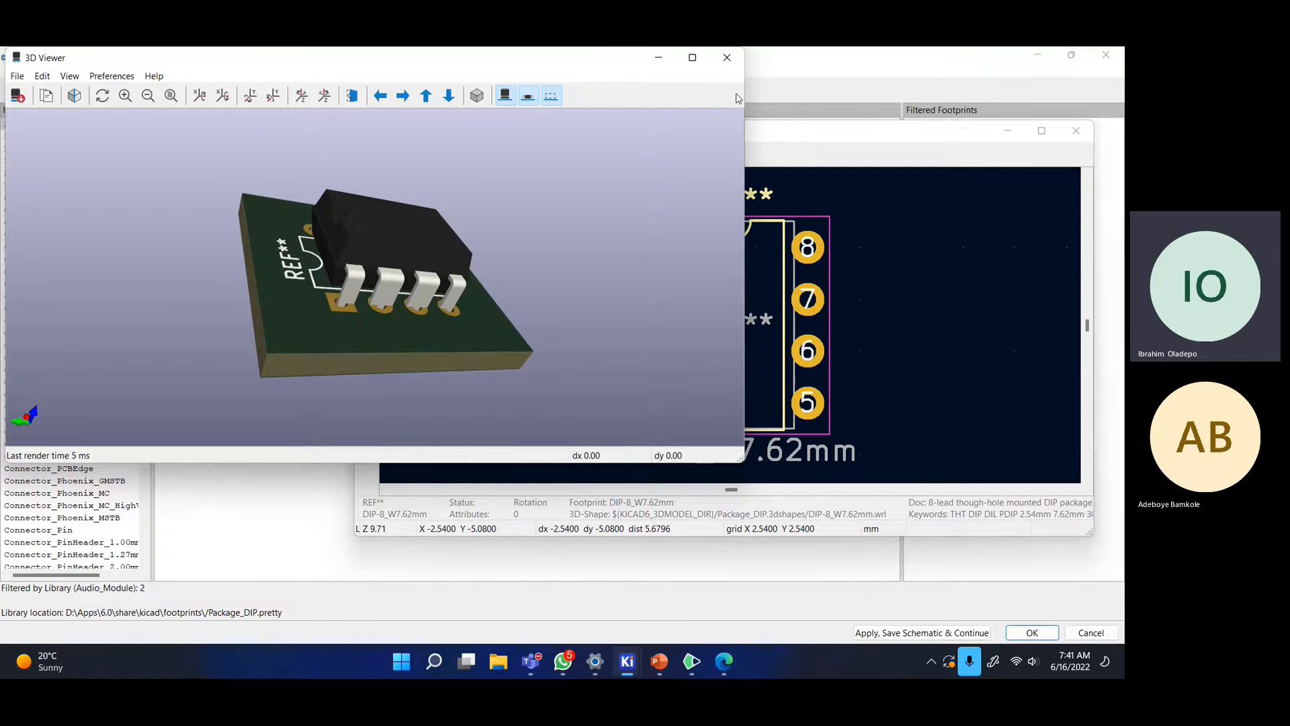
left_click(727, 57)
- Close the footprint preview and select the RV1 potentiometer row
left_click_drag(724, 138, 619, 121)
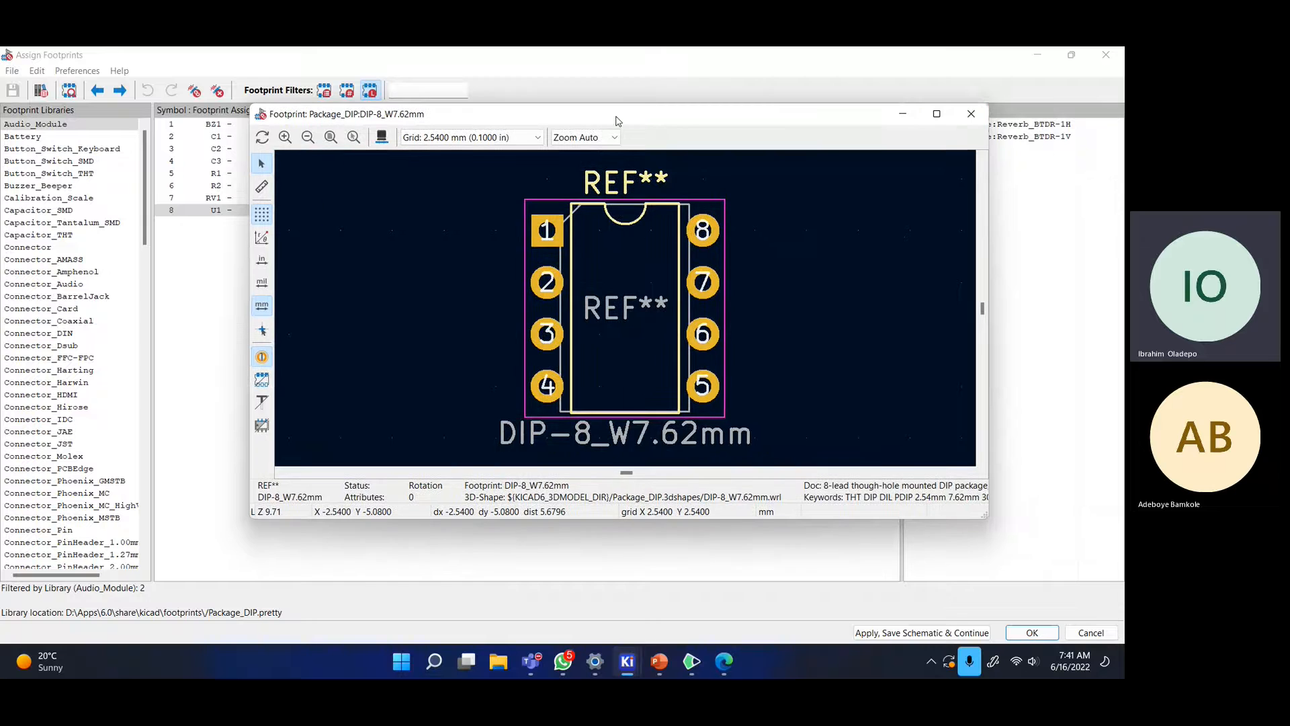
left_click(969, 123)
left_click(339, 199)
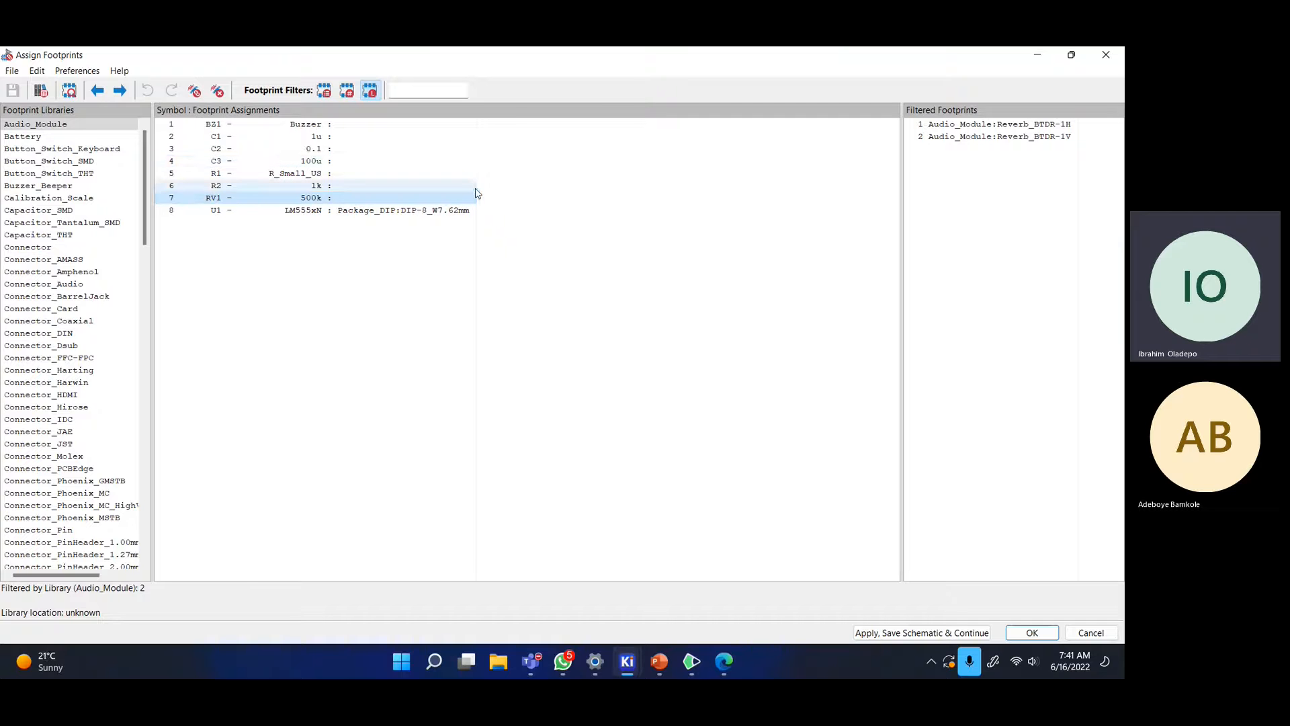
- Widen the footprint library list and select buzzer BZ1
left_click(477, 232)
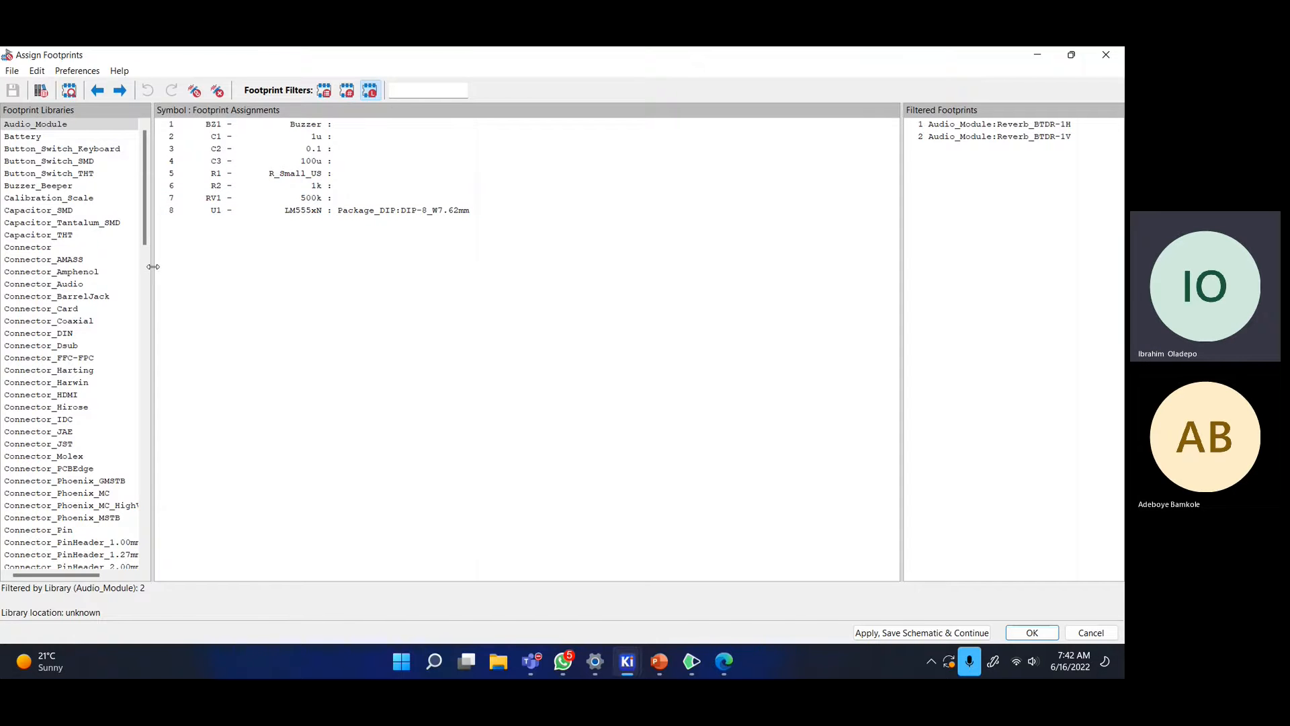
left_click_drag(154, 267, 269, 274)
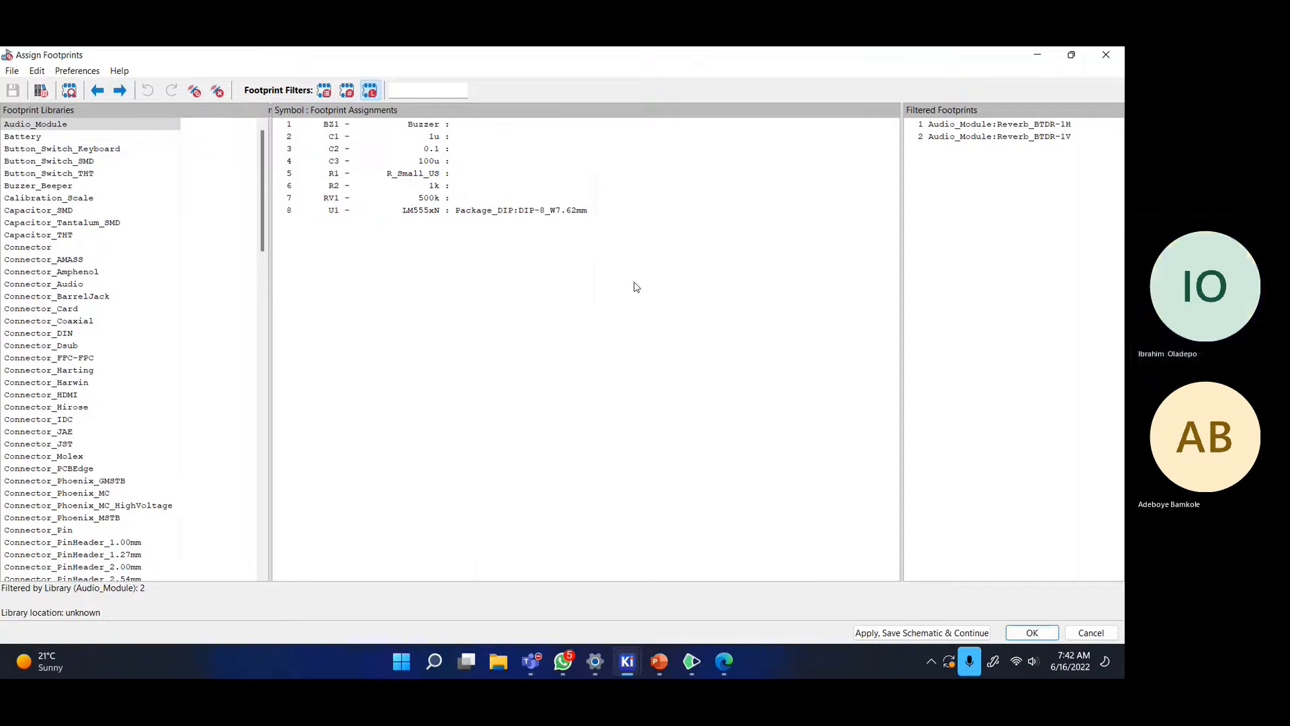
left_click(378, 126)
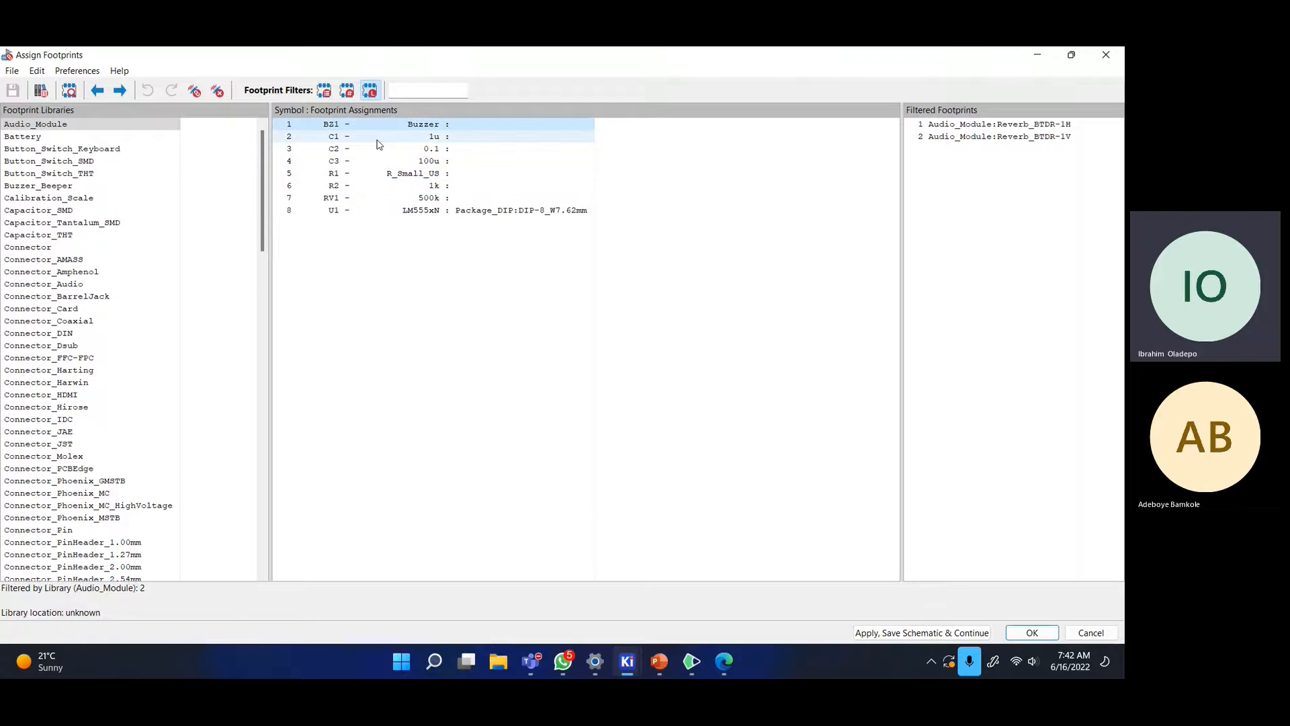
- Scroll the library list and filter footprints to the Buzzer_Beeper library
scroll(166, 326, "down", 5)
scroll(166, 326, "down", 3)
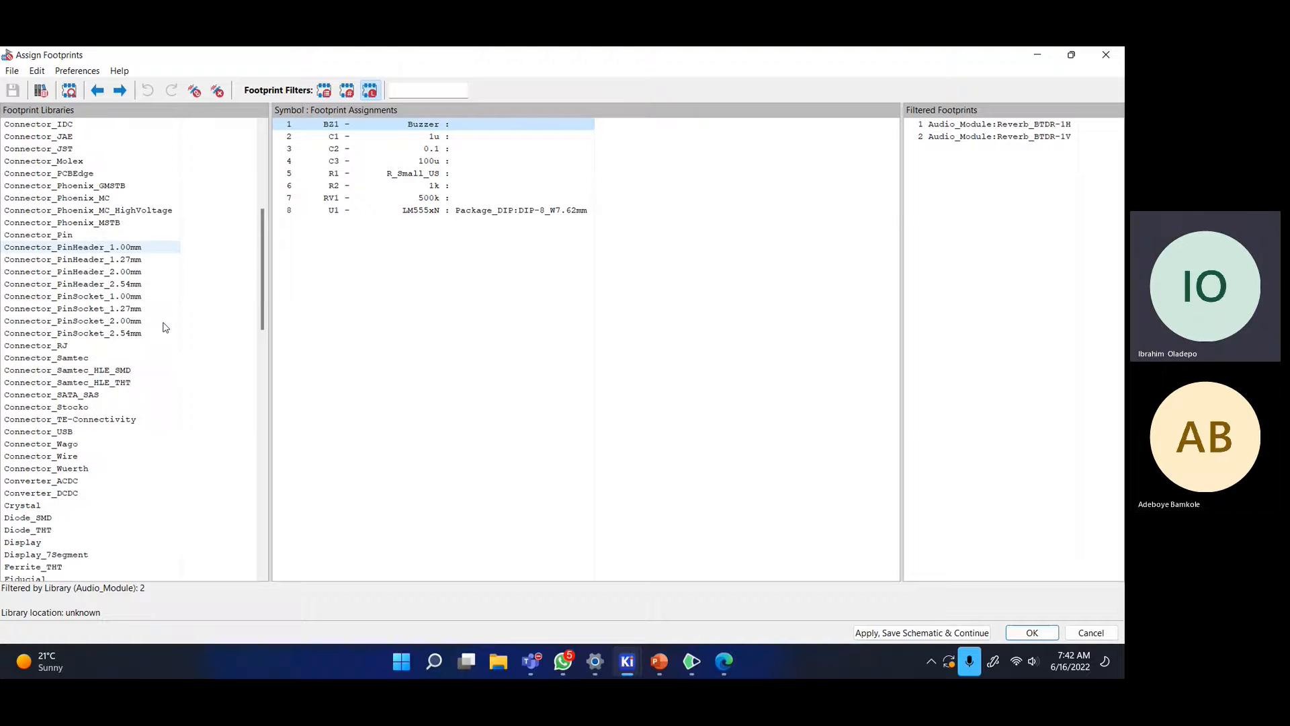
scroll(166, 326, "down", 2)
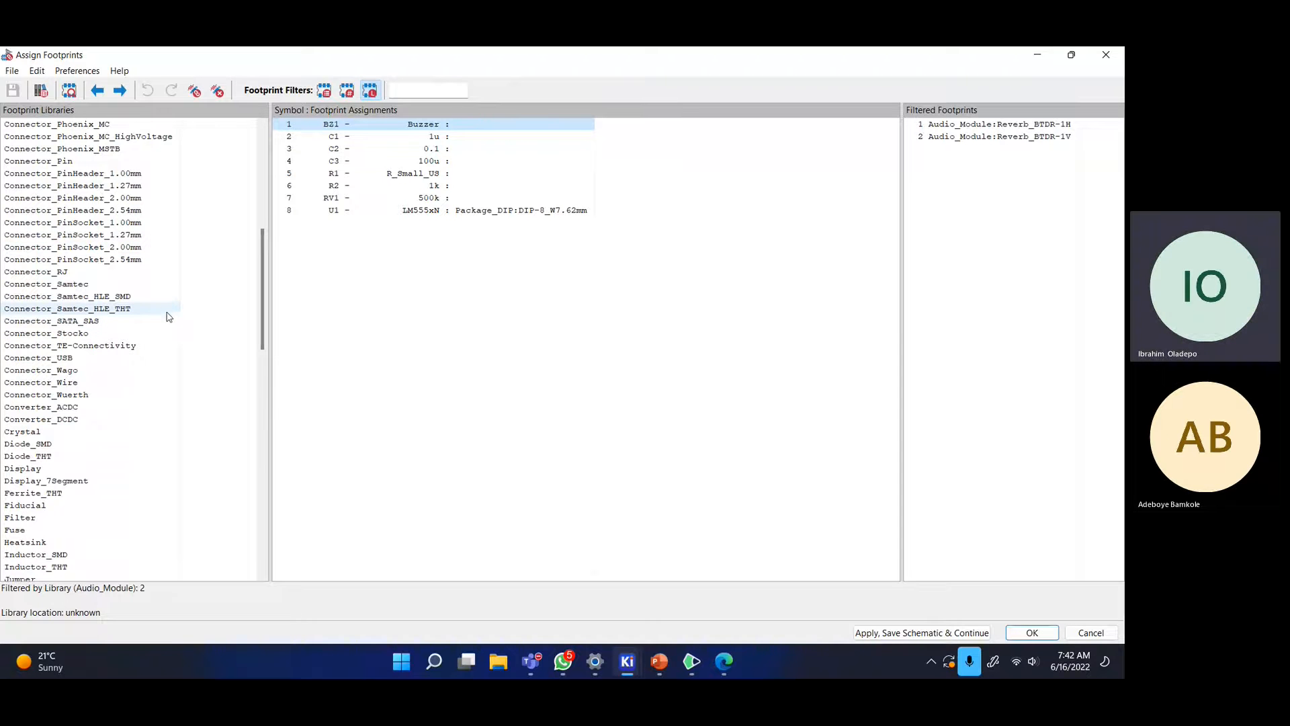
scroll(168, 317, "down", 5)
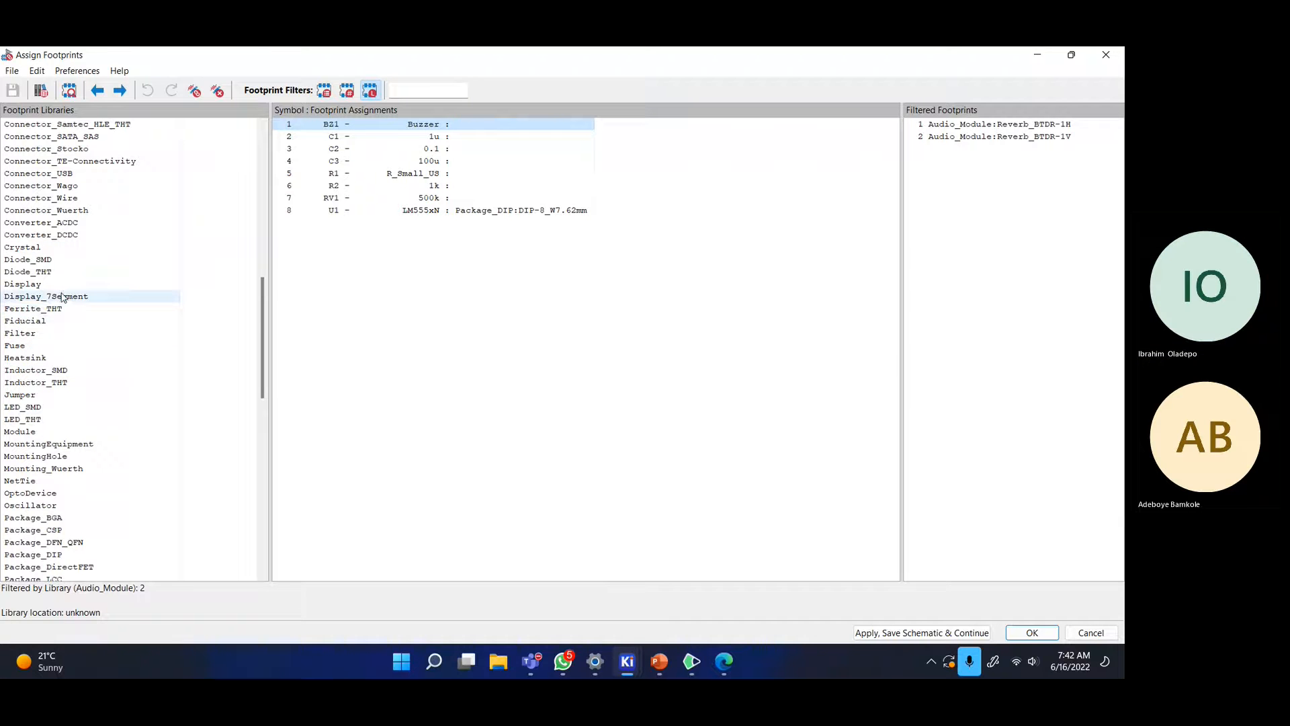
scroll(63, 297, "down", 15)
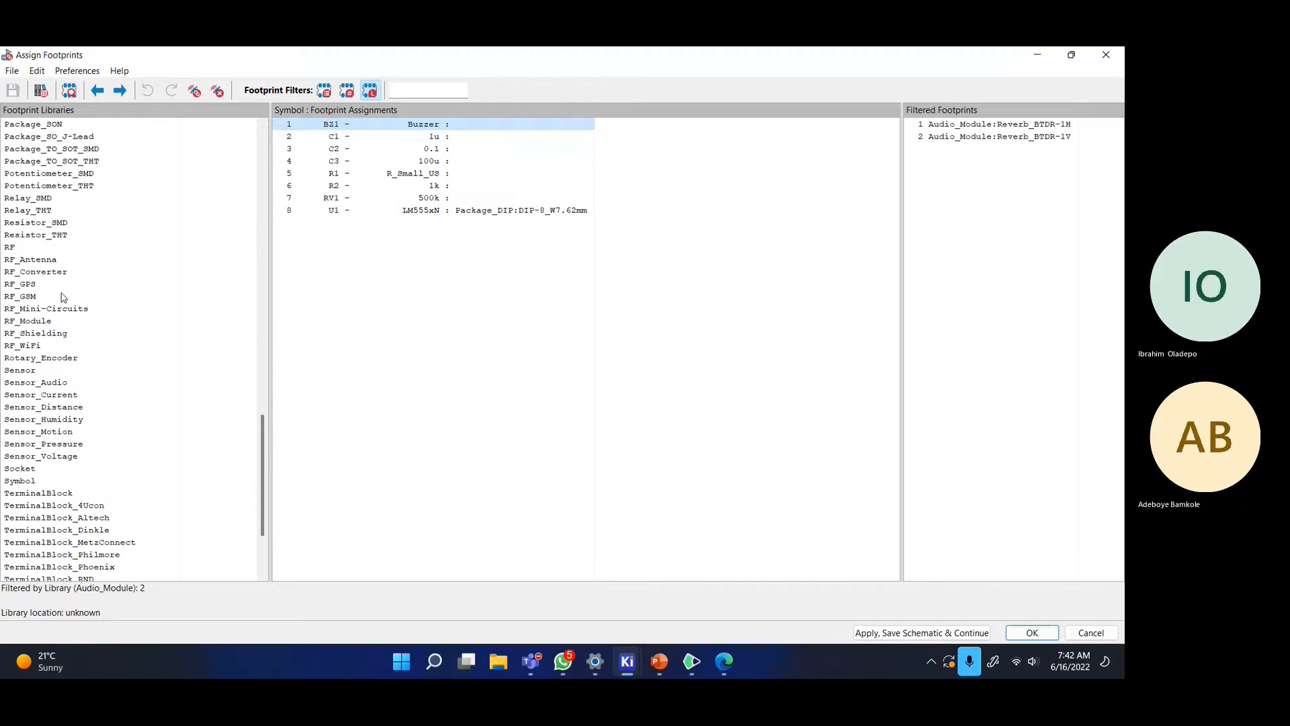
left_click_drag(262, 470, 280, 162)
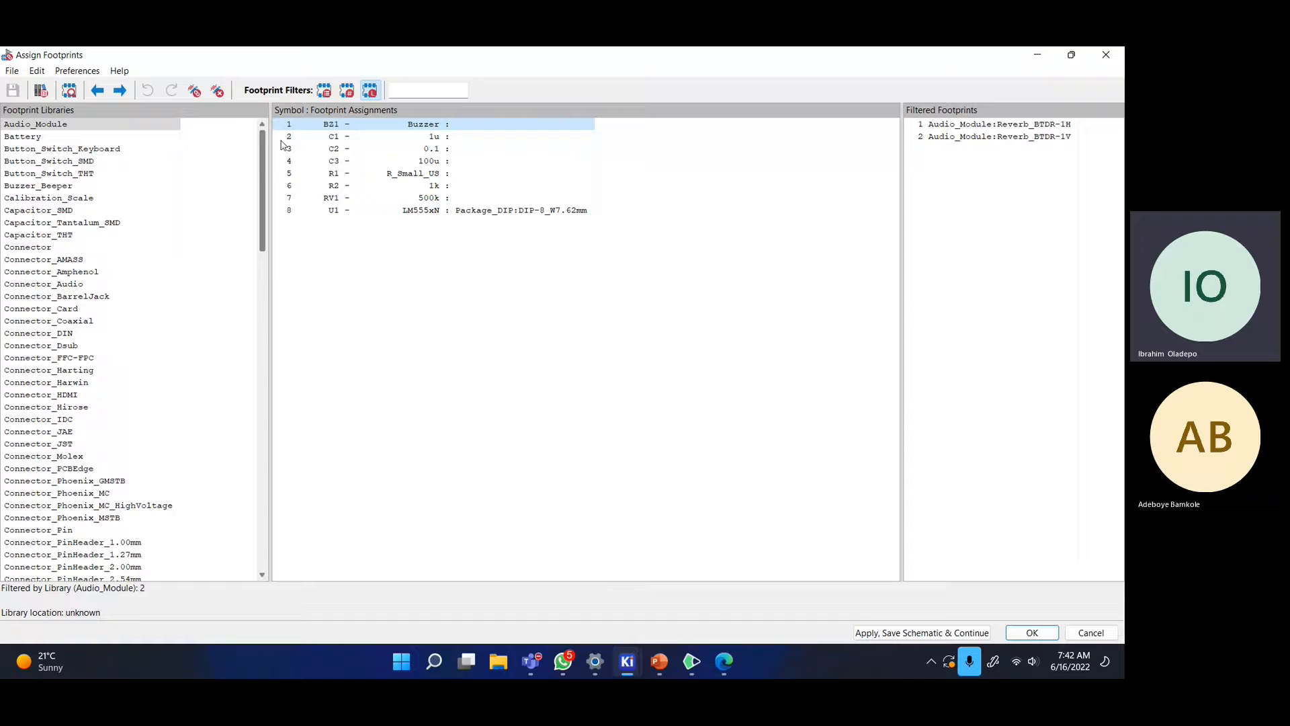
left_click(77, 189)
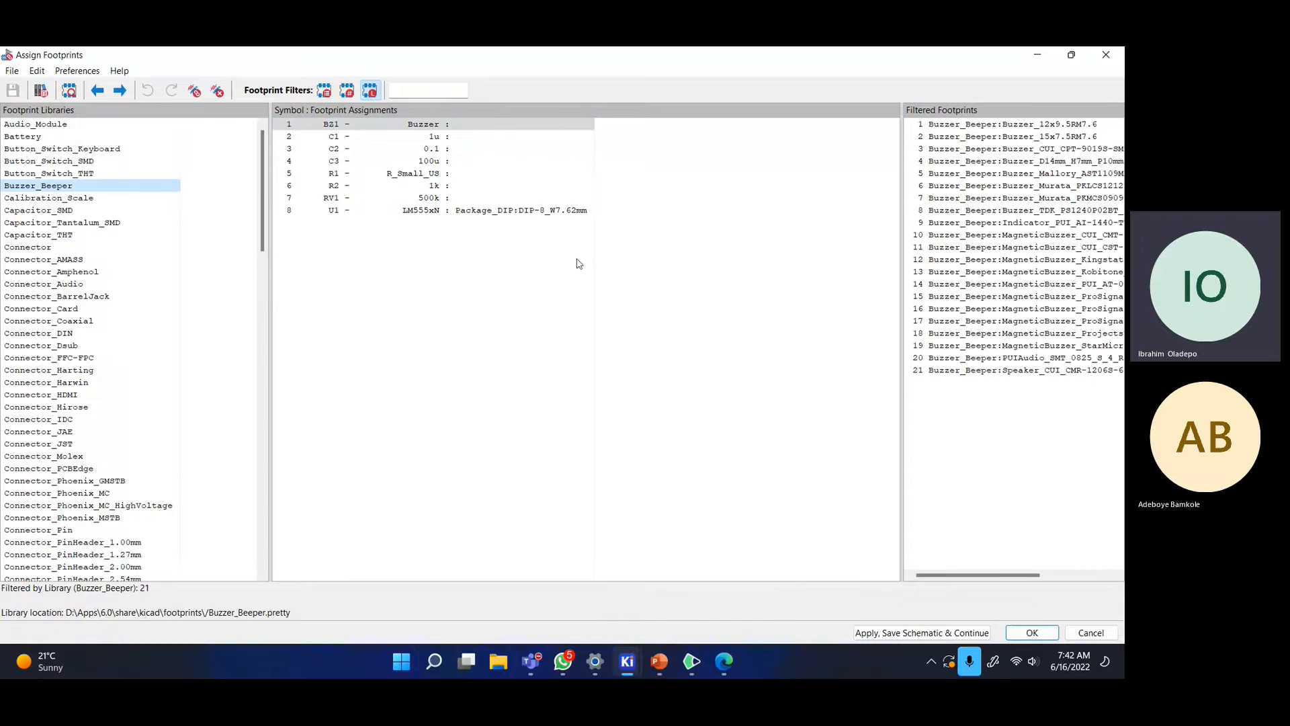
- Widen the footprint list and preview Buzzer_Mallory_AST1109MLTRQ in 2D and 3D
left_click_drag(902, 326, 765, 325)
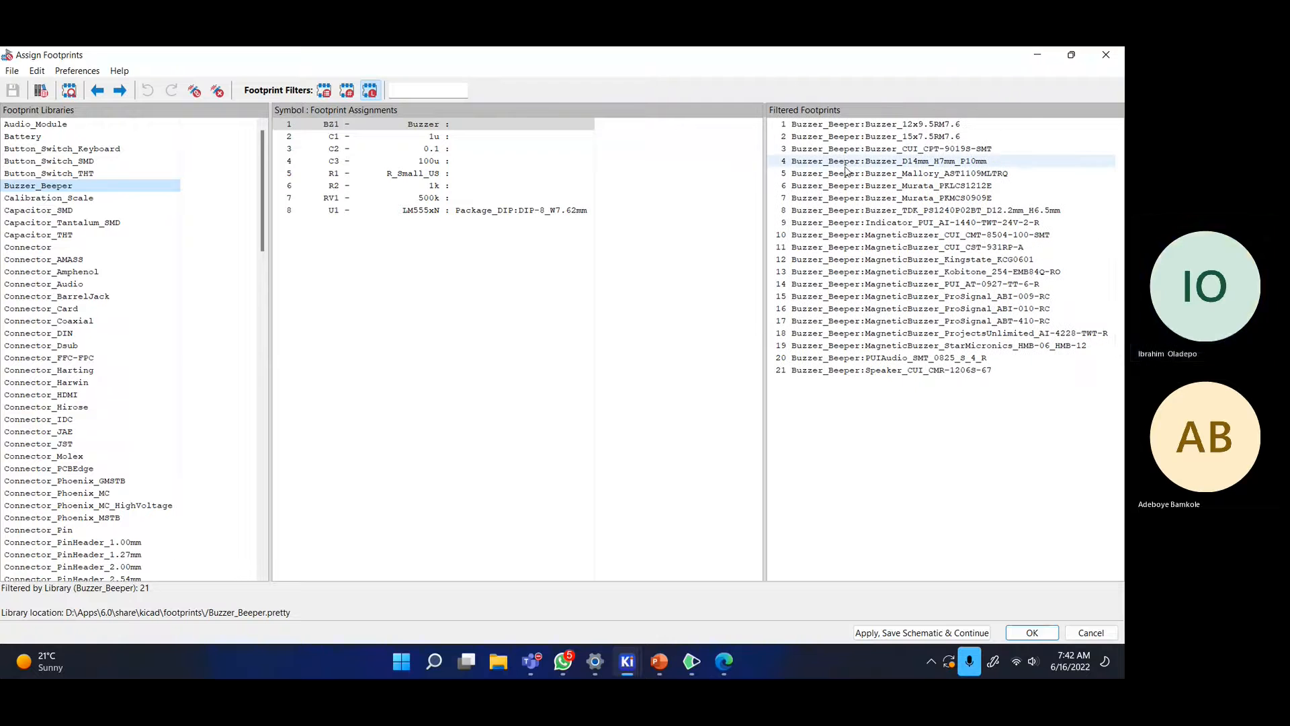
left_click(865, 127)
left_click(865, 136)
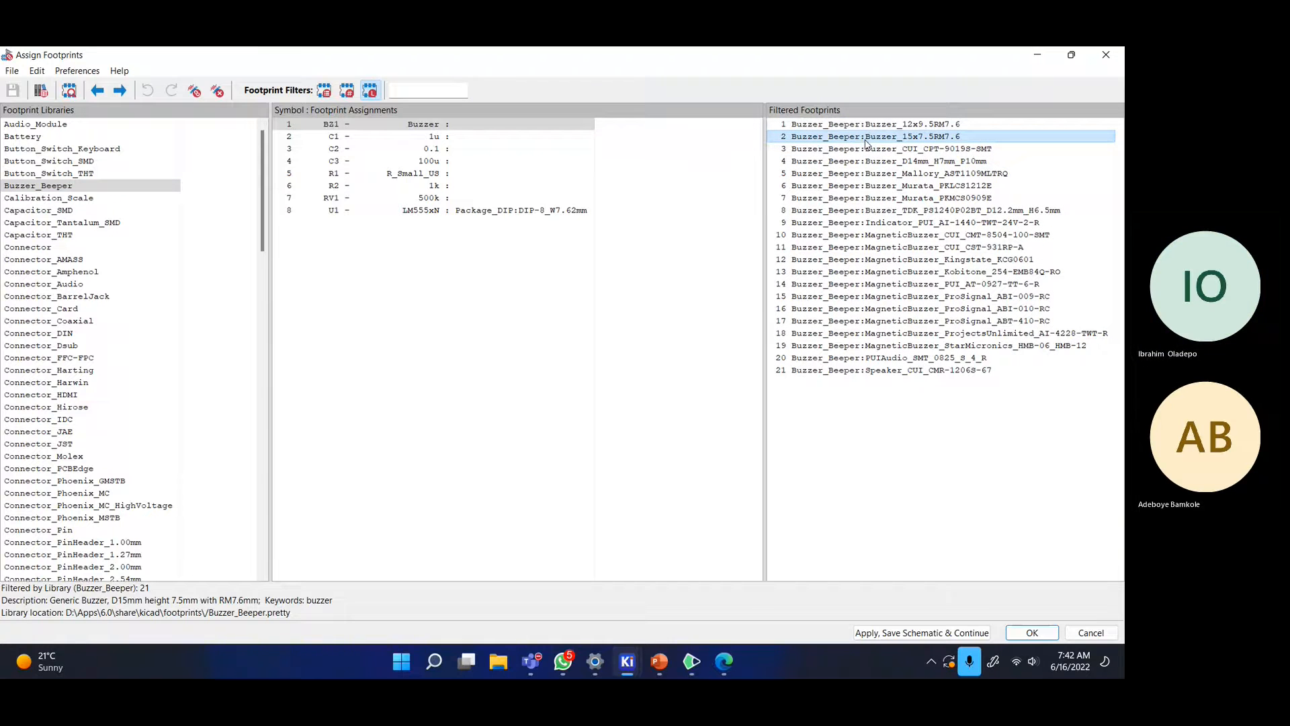
right_click(841, 175)
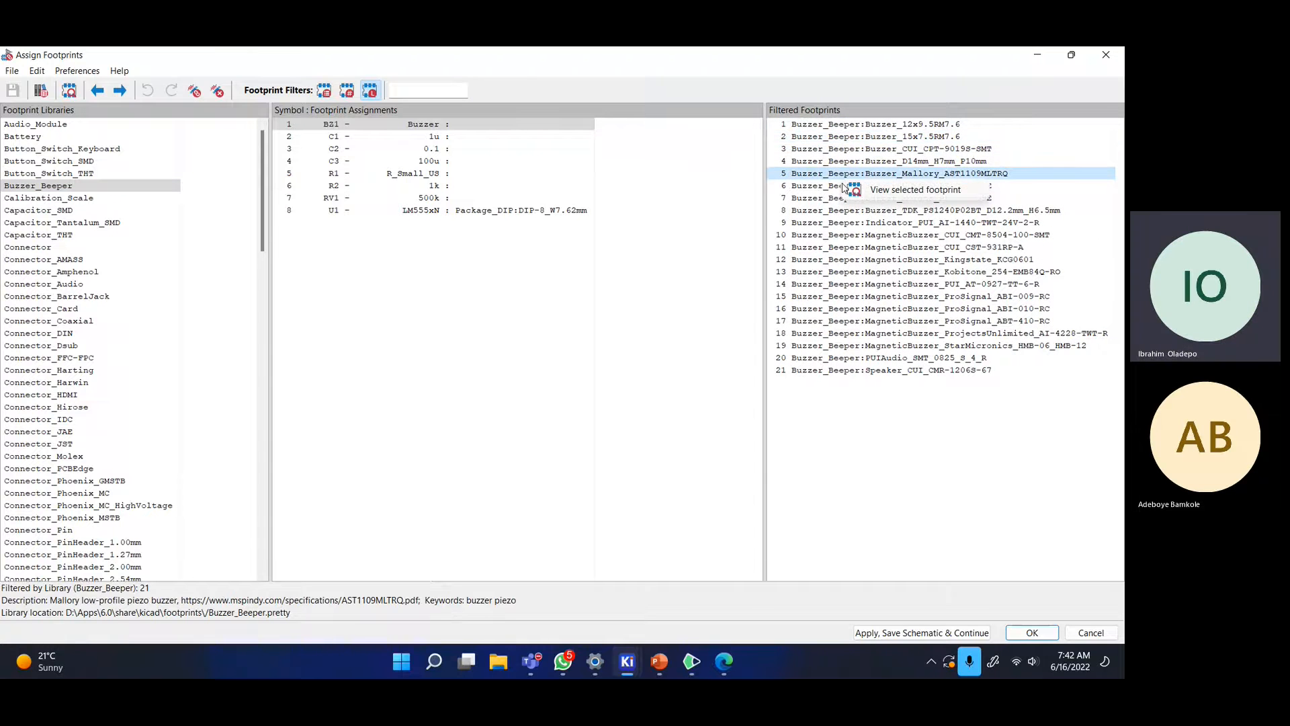
left_click(874, 188)
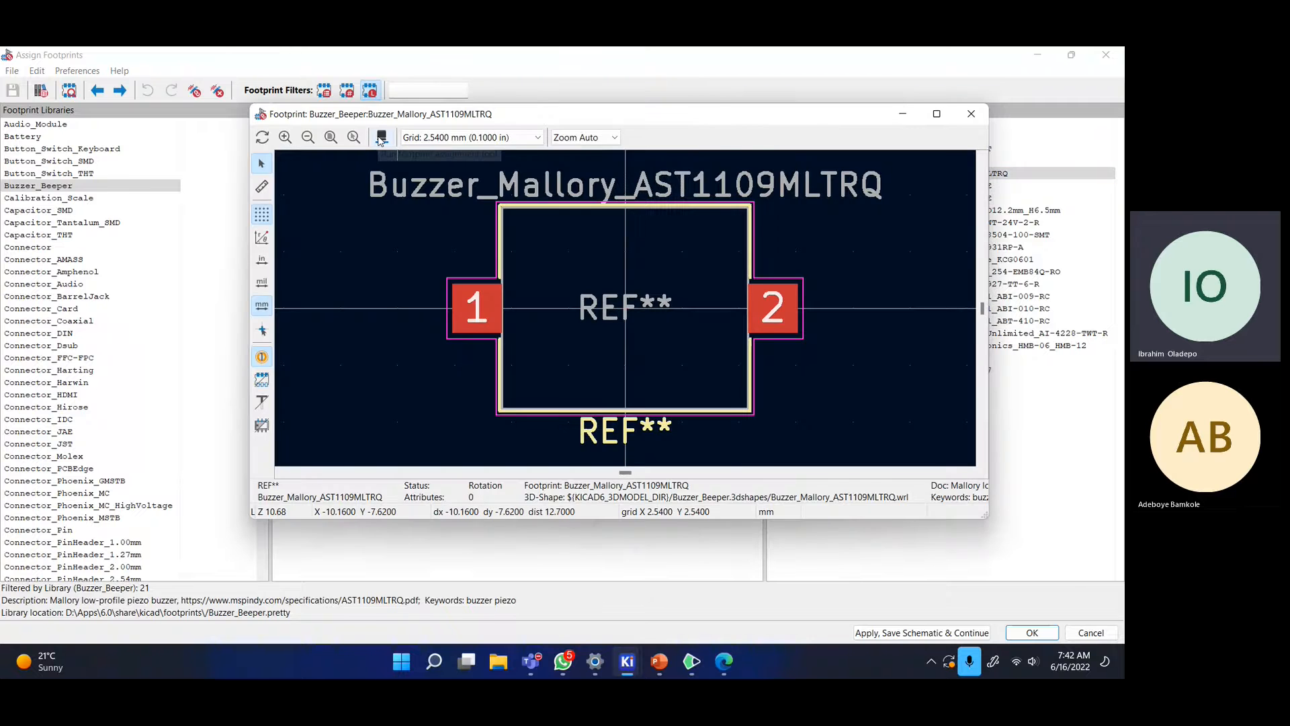
left_click(381, 137)
left_click_drag(450, 304, 478, 193)
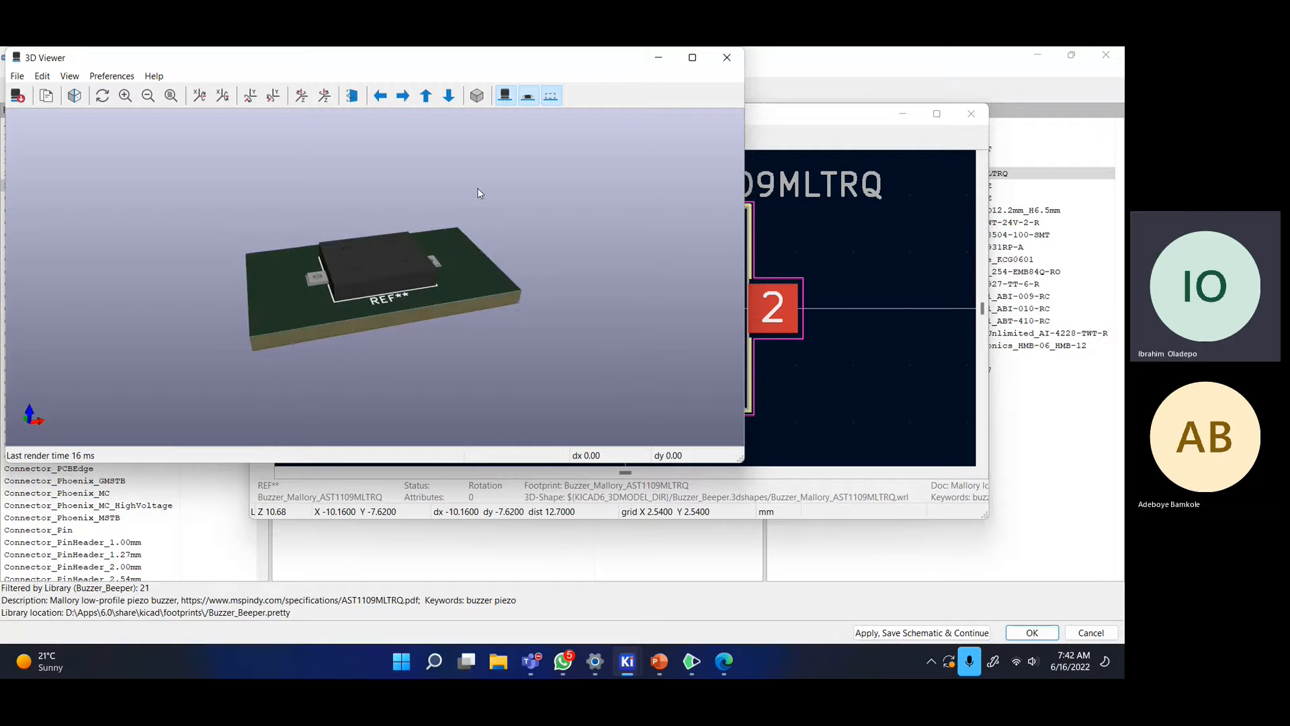
left_click(729, 58)
left_click(972, 114)
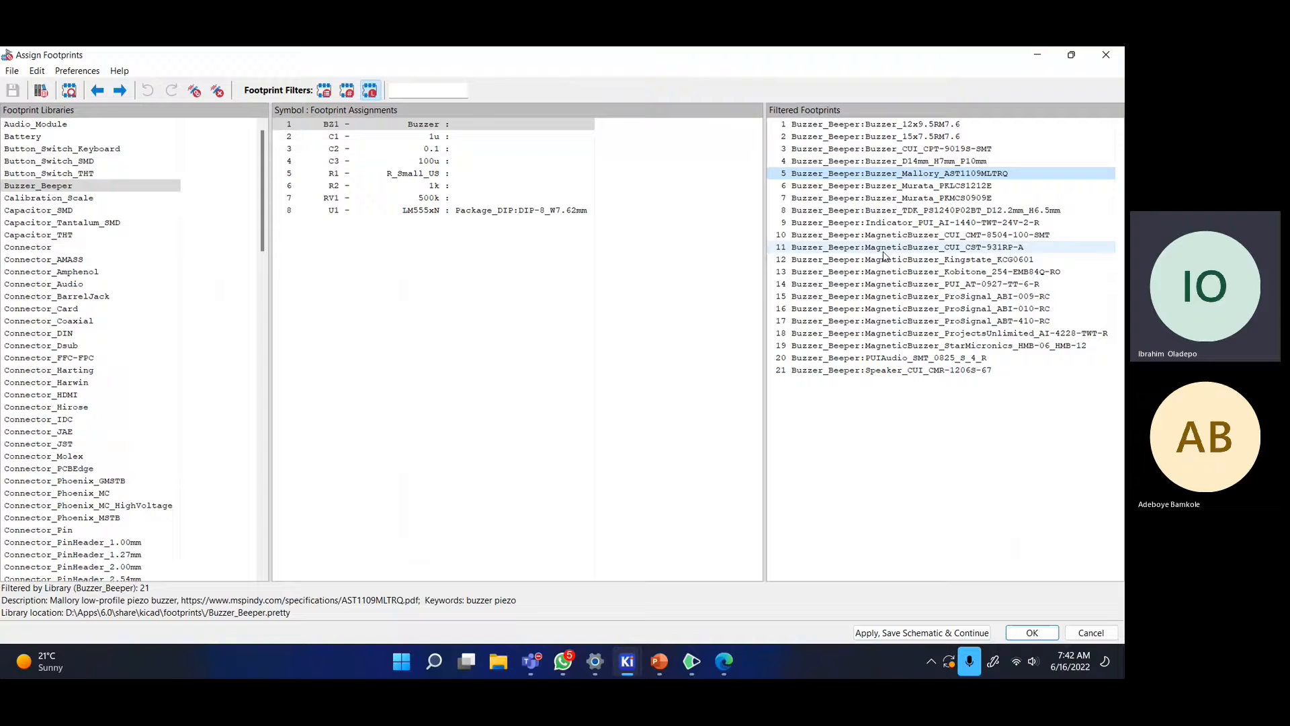
- Preview Indicator_PUI_AI-1440-TWT-24V-2-R in 2D and 3D, then assign it to BZ1
left_click(909, 222)
right_click(907, 221)
left_click(941, 232)
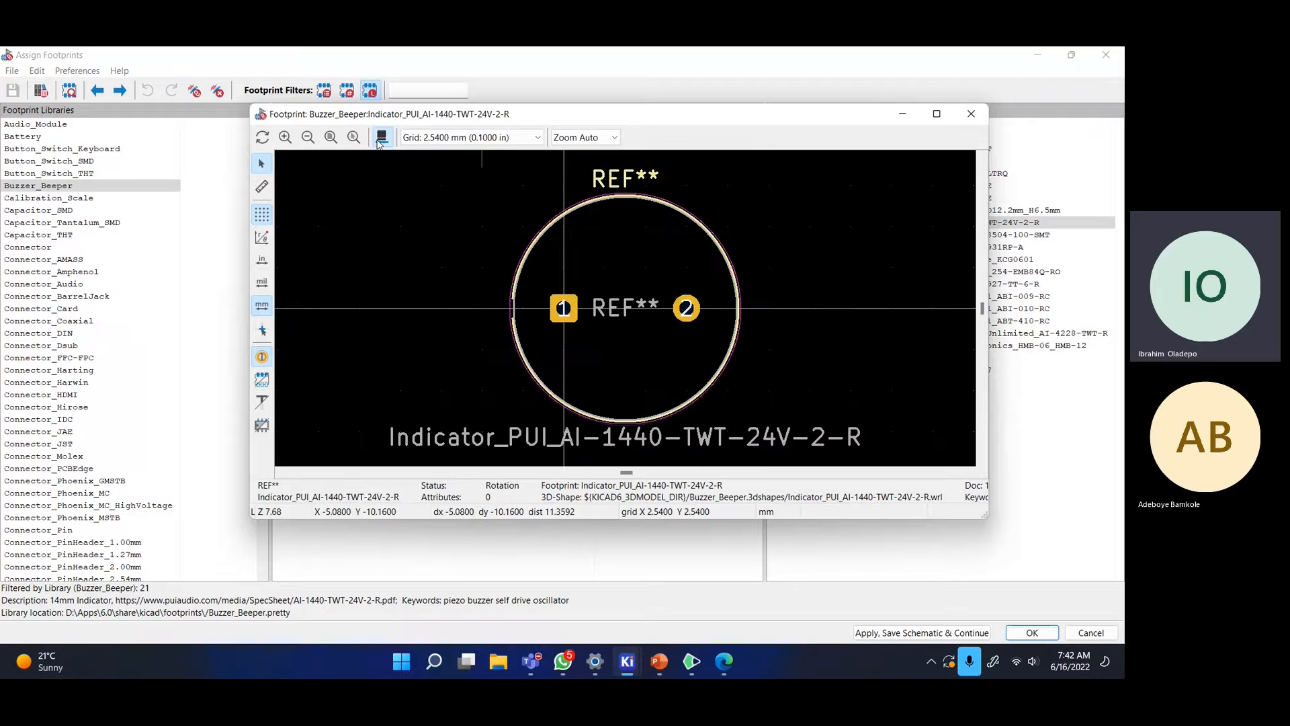
left_click(381, 137)
left_click_drag(388, 329, 516, 293)
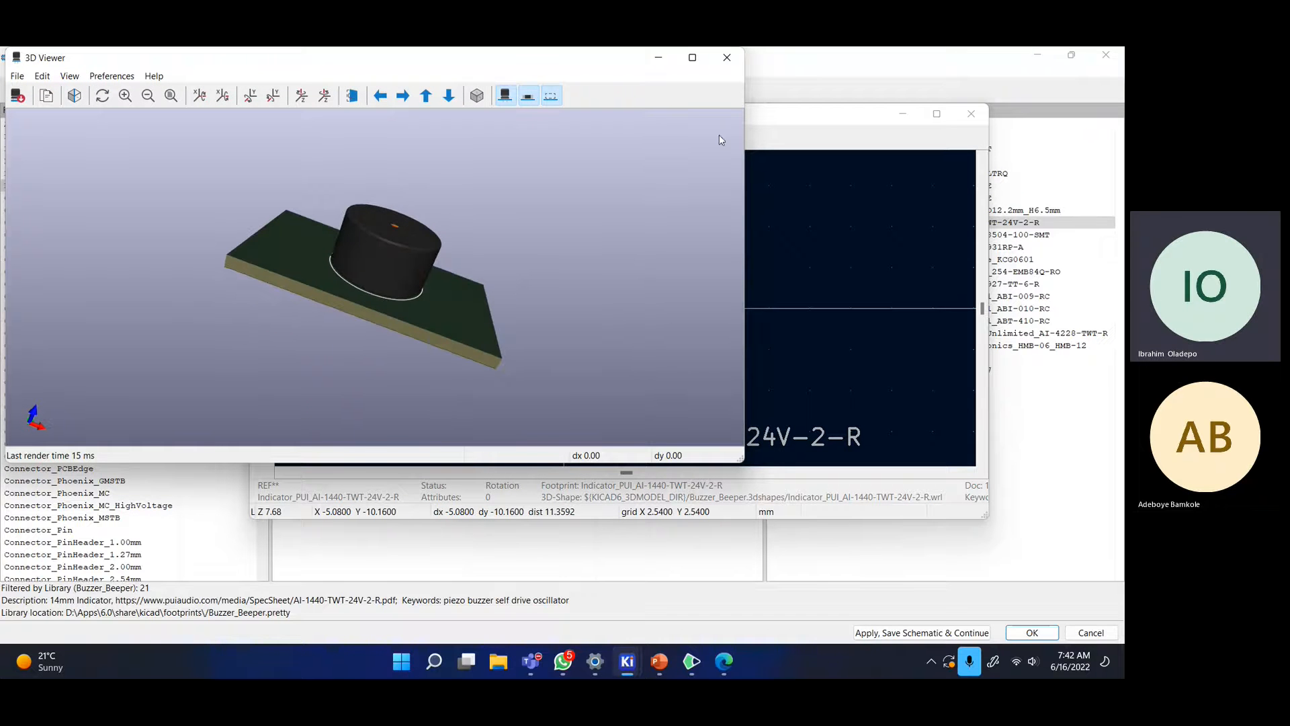
left_click(727, 57)
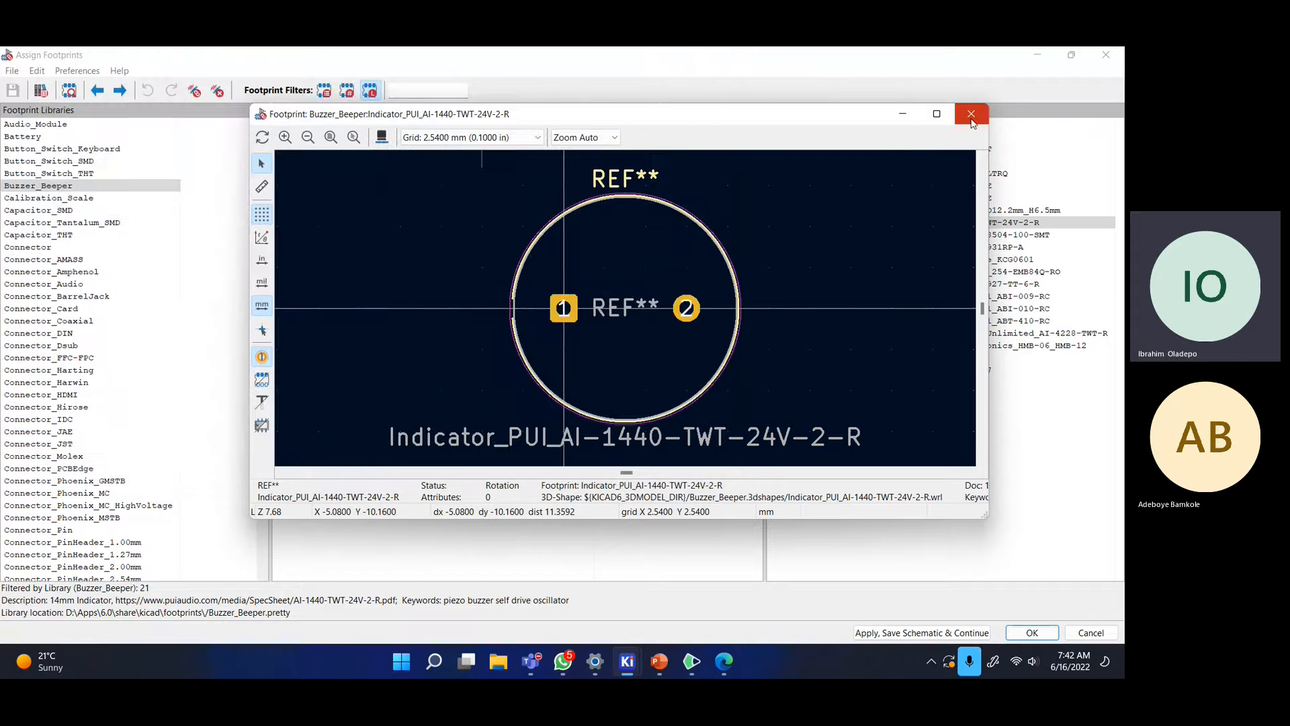
left_click(972, 115)
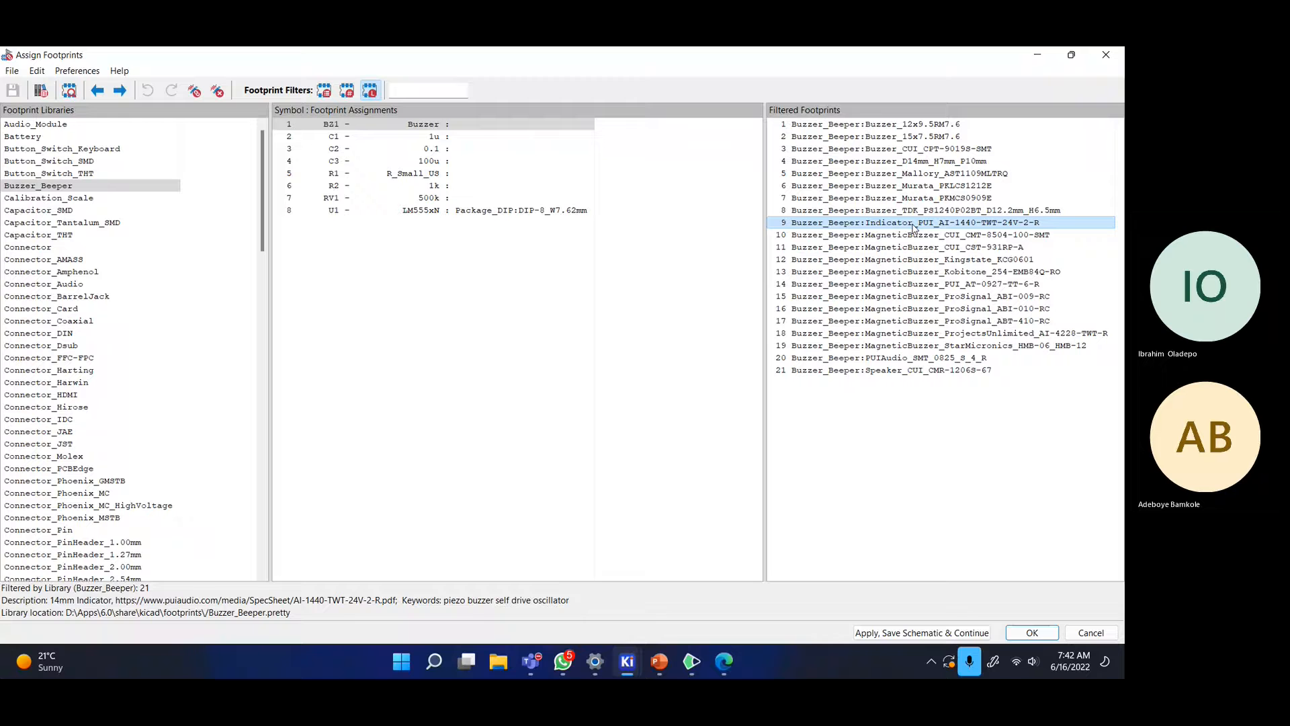
double_click(914, 222)
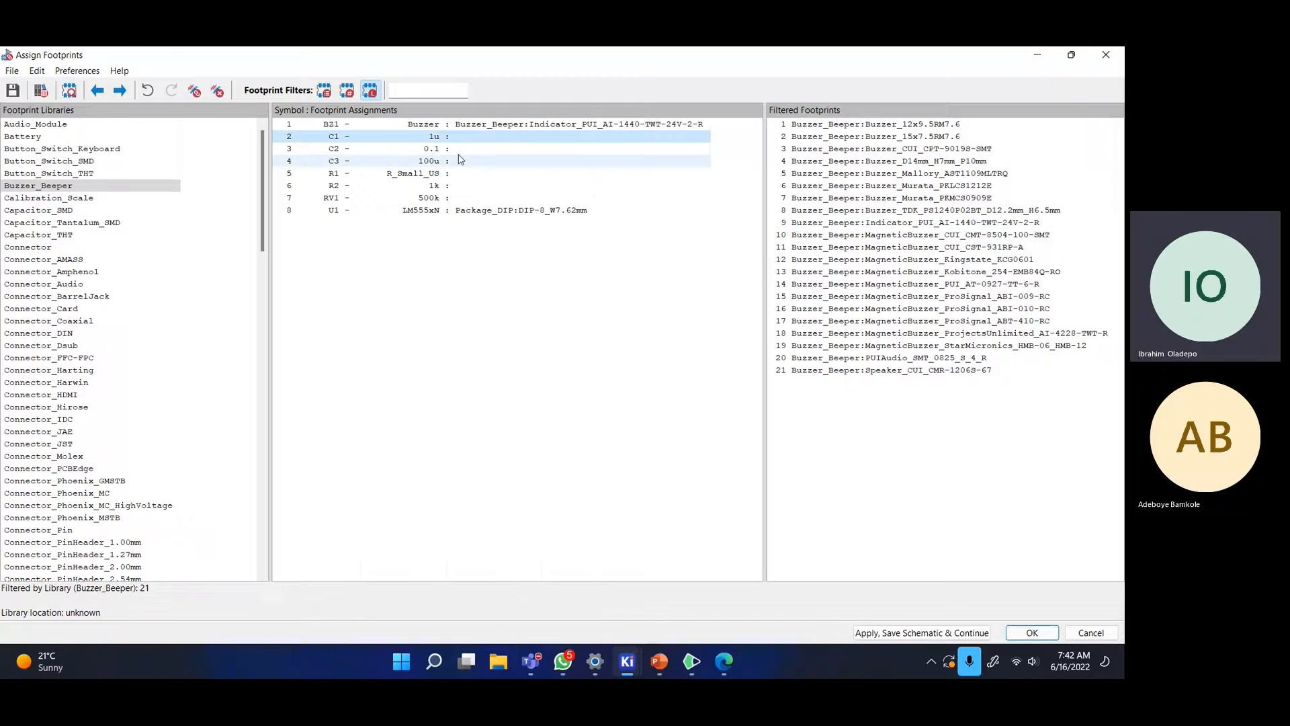
- List Capacitor_THT footprints and preview CP_Radial_D10.0mm_P2.50mm in 2D and 3D
left_click(79, 237)
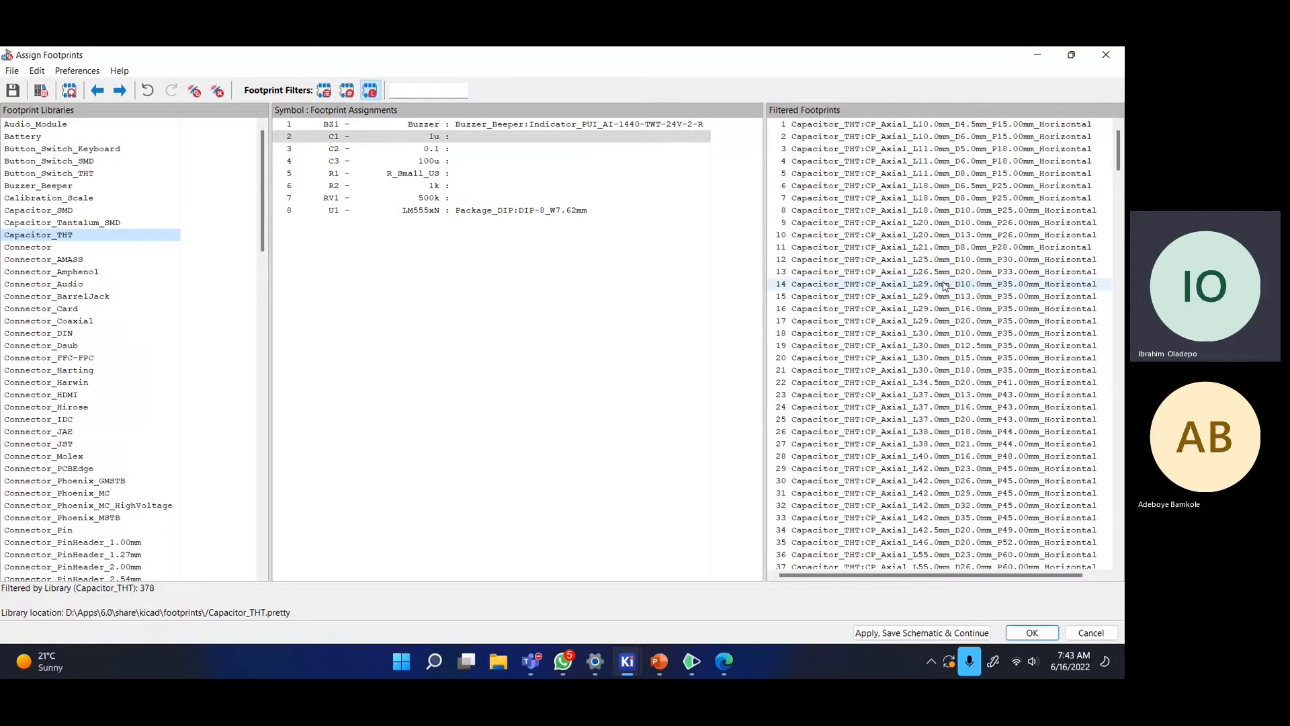
scroll(944, 285, "down", 8)
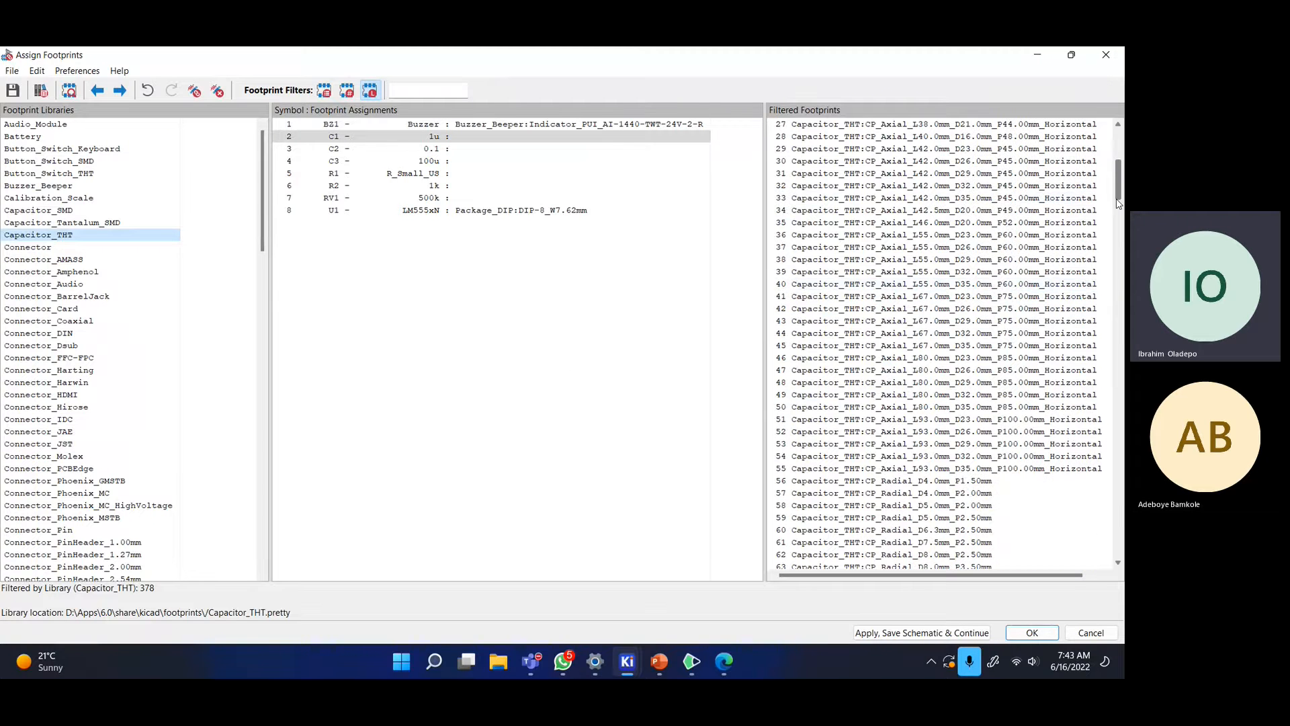
scroll(1104, 222, "down", 14)
left_click_drag(1102, 244, 1103, 161)
scroll(900, 302, "down", 15)
left_click(885, 382)
right_click(885, 385)
left_click(901, 390)
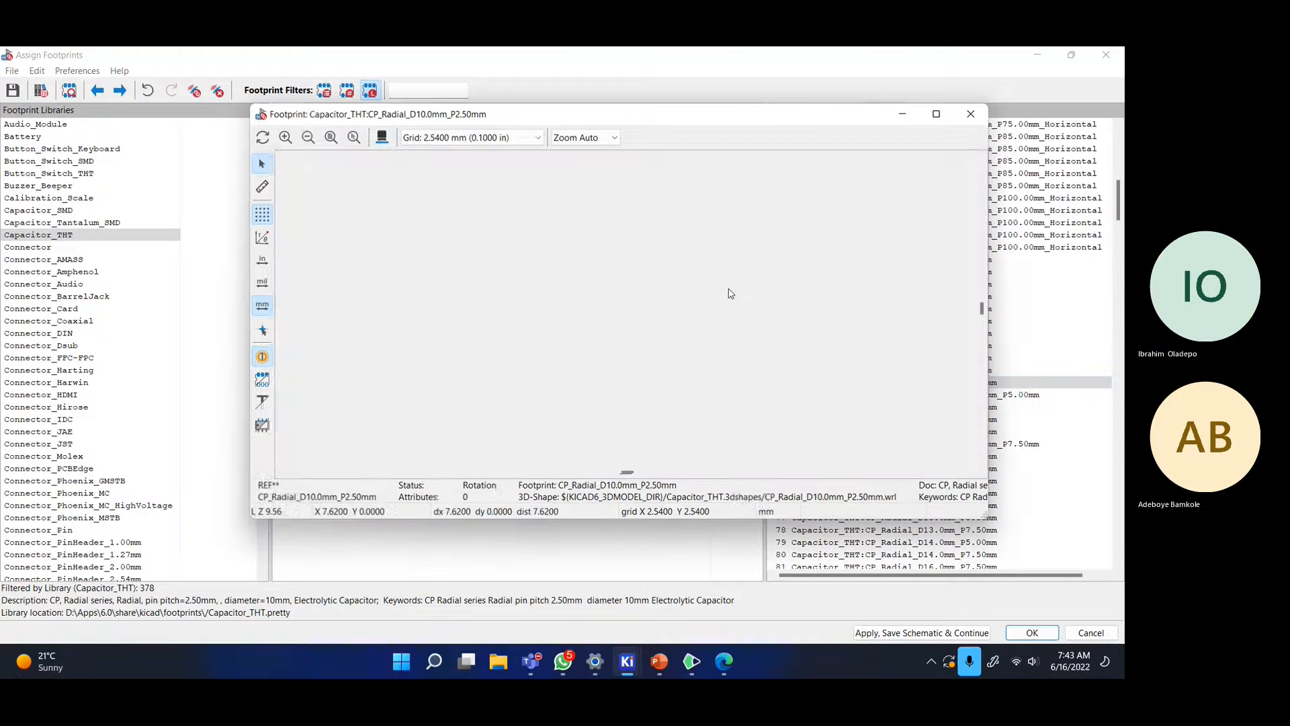
left_click(382, 138)
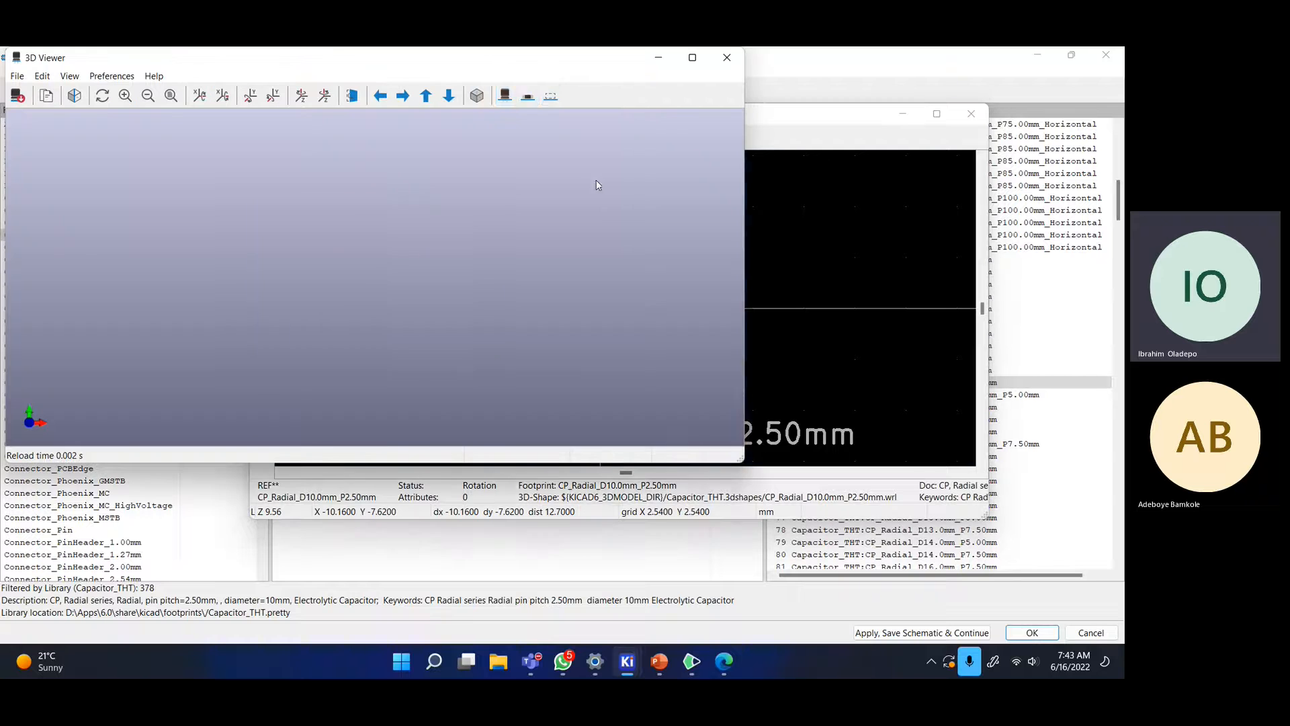
left_click_drag(426, 352, 458, 181)
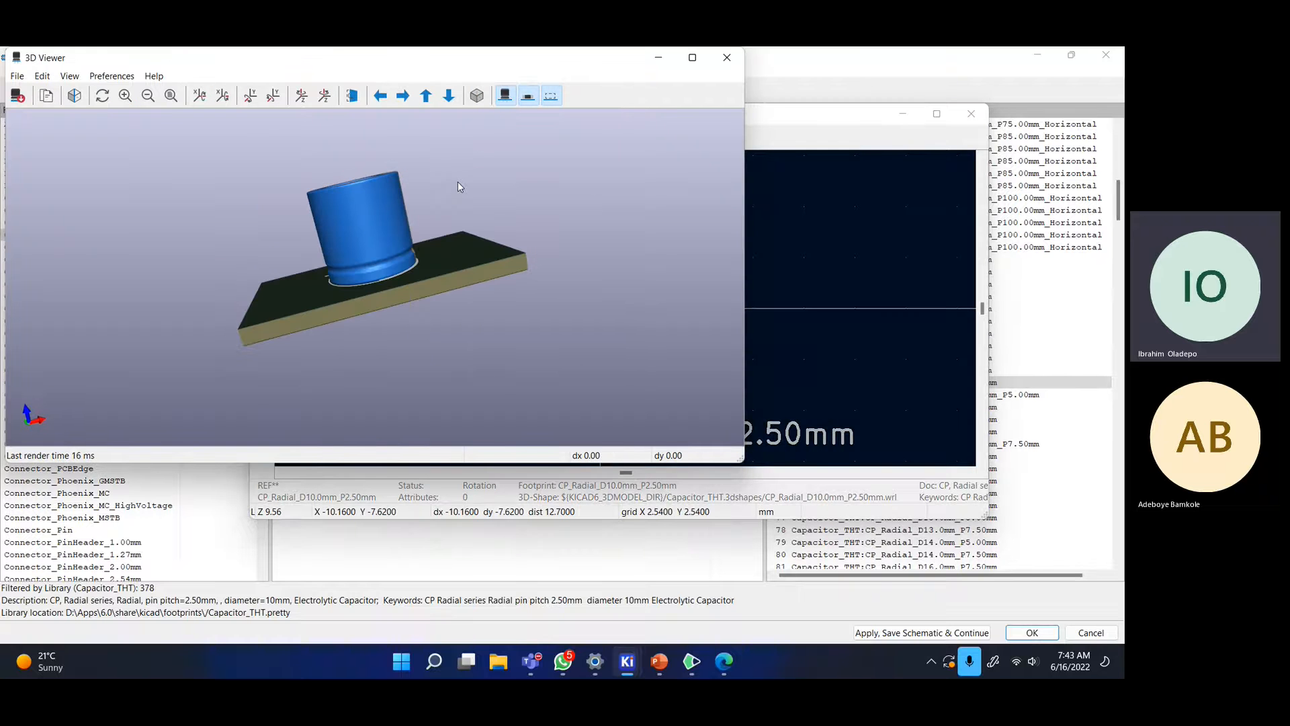
left_click(727, 57)
- Compare the 12.5 mm radial, then preview CP_Radial_D5.0mm_P2.50mm in 2D and 3D
scroll(973, 382, "down", 3)
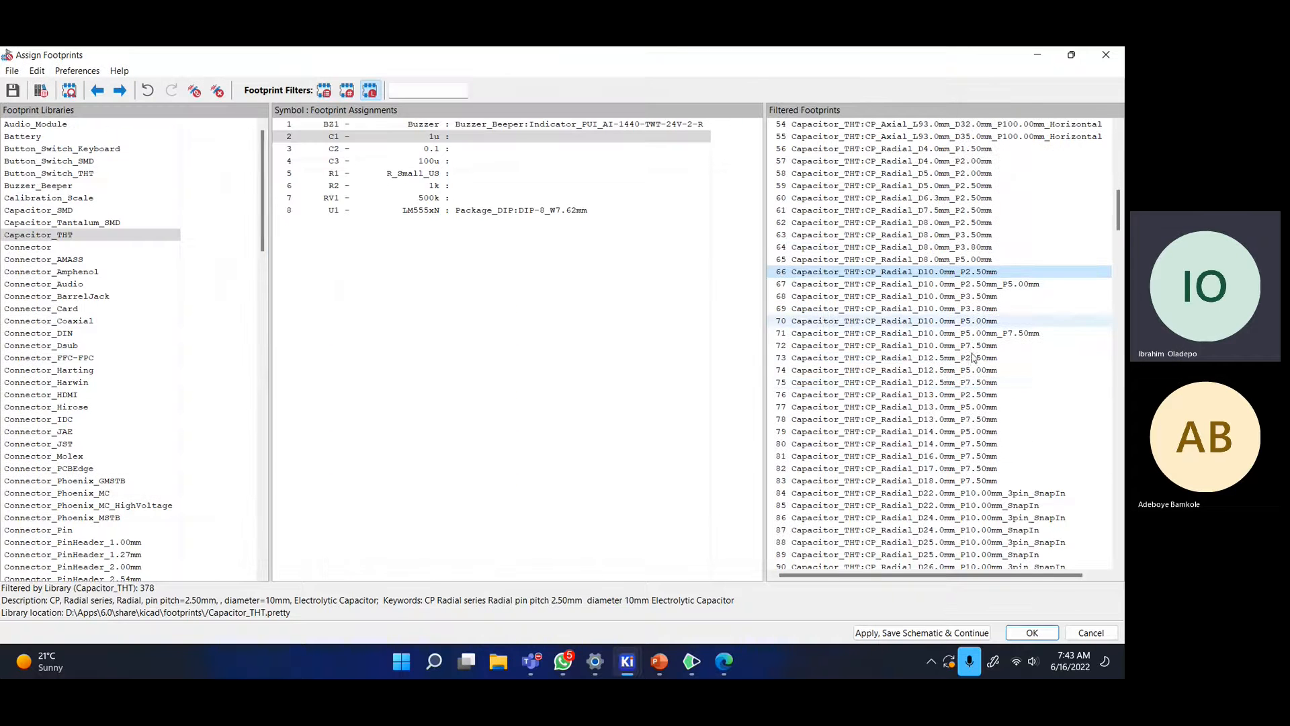
left_click(853, 363)
scroll(868, 324, "up", 2)
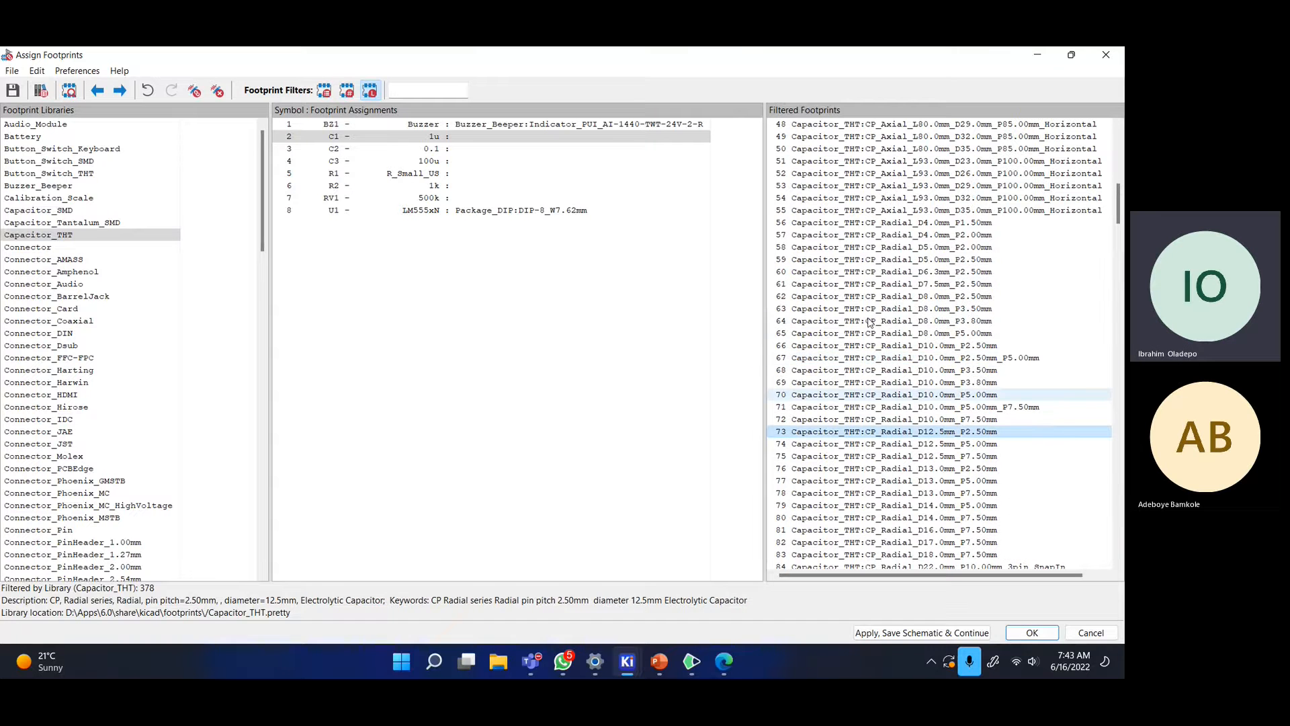
left_click(882, 260)
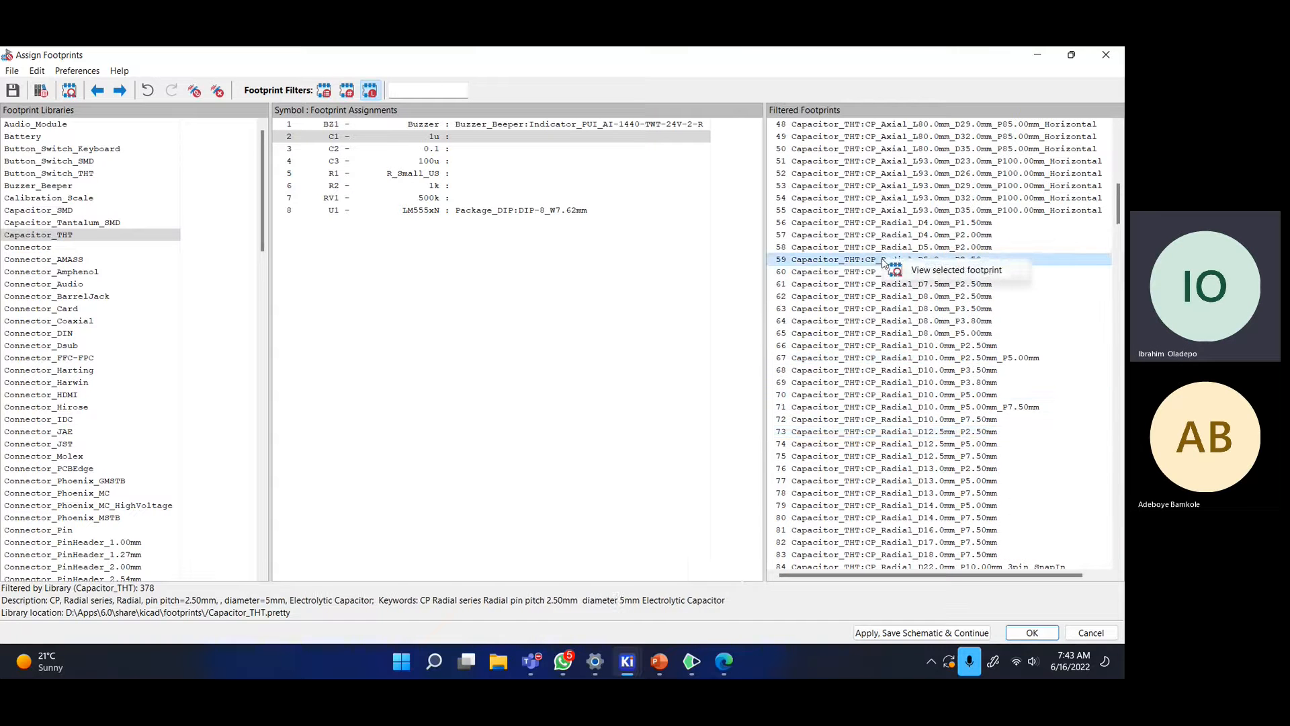
left_click(941, 270)
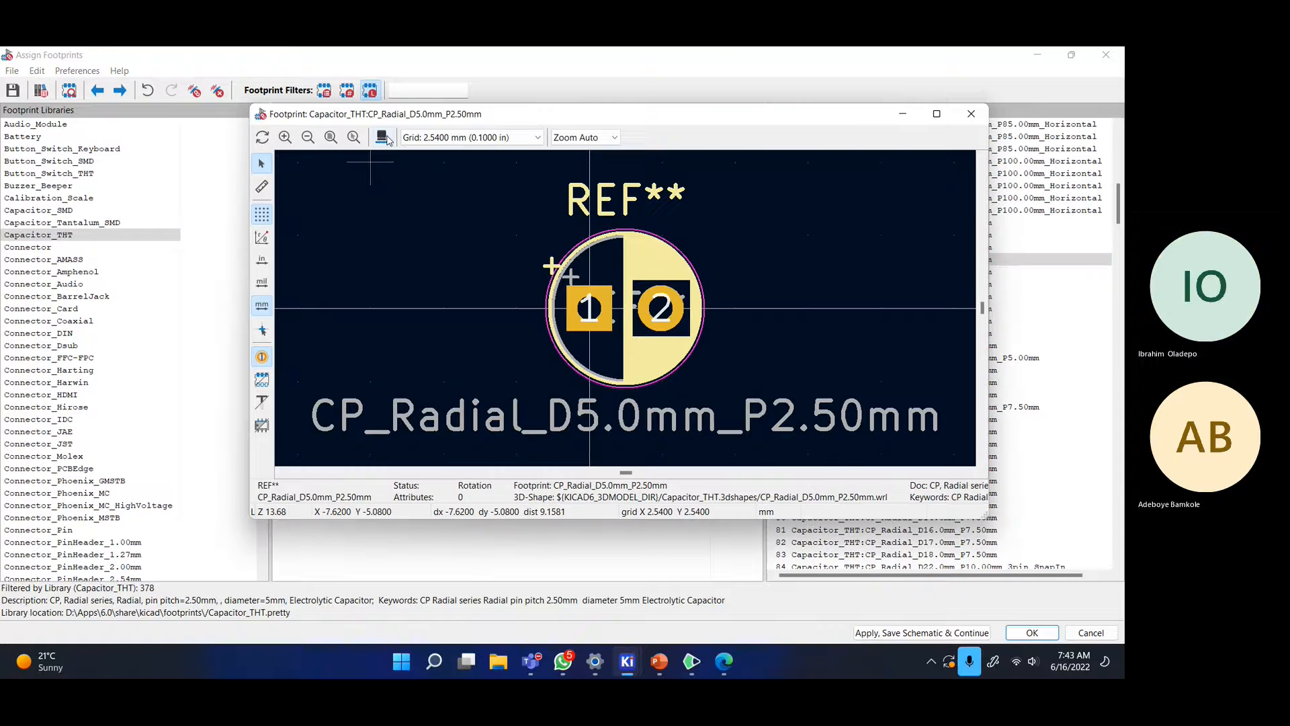
left_click(388, 139)
left_click_drag(521, 317, 717, 108)
left_click(727, 57)
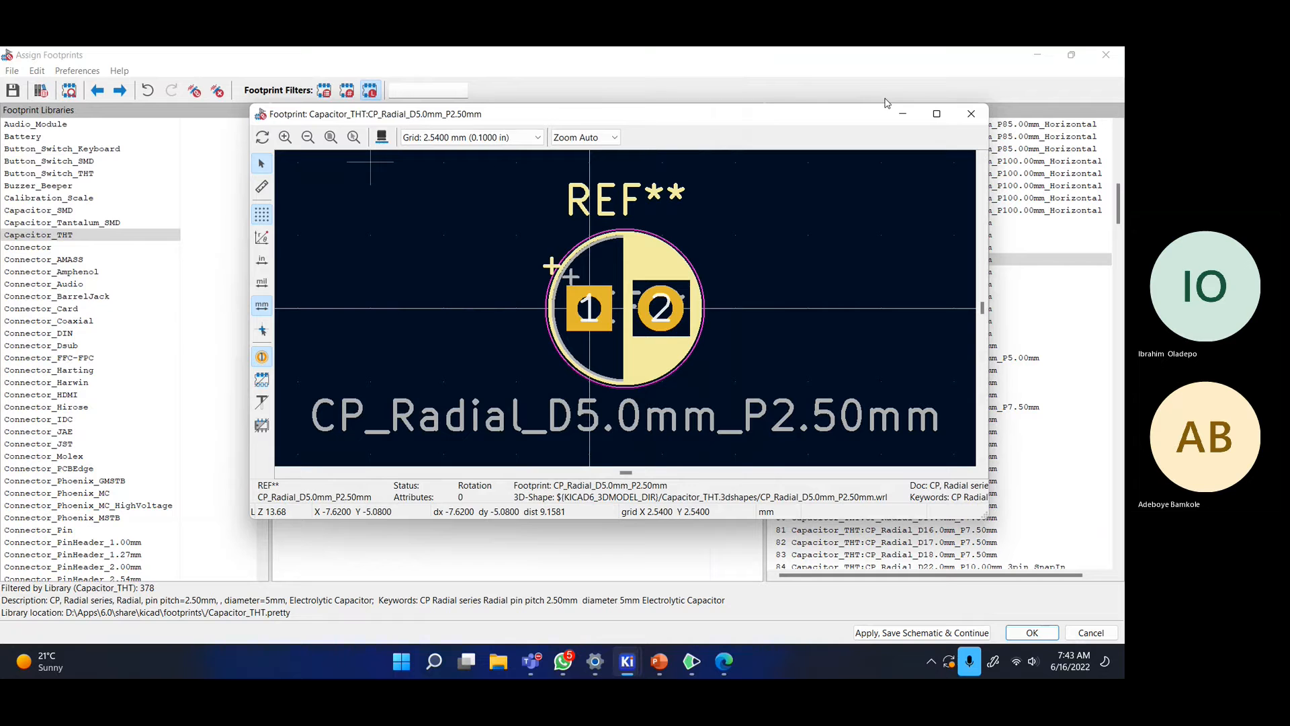
left_click(981, 122)
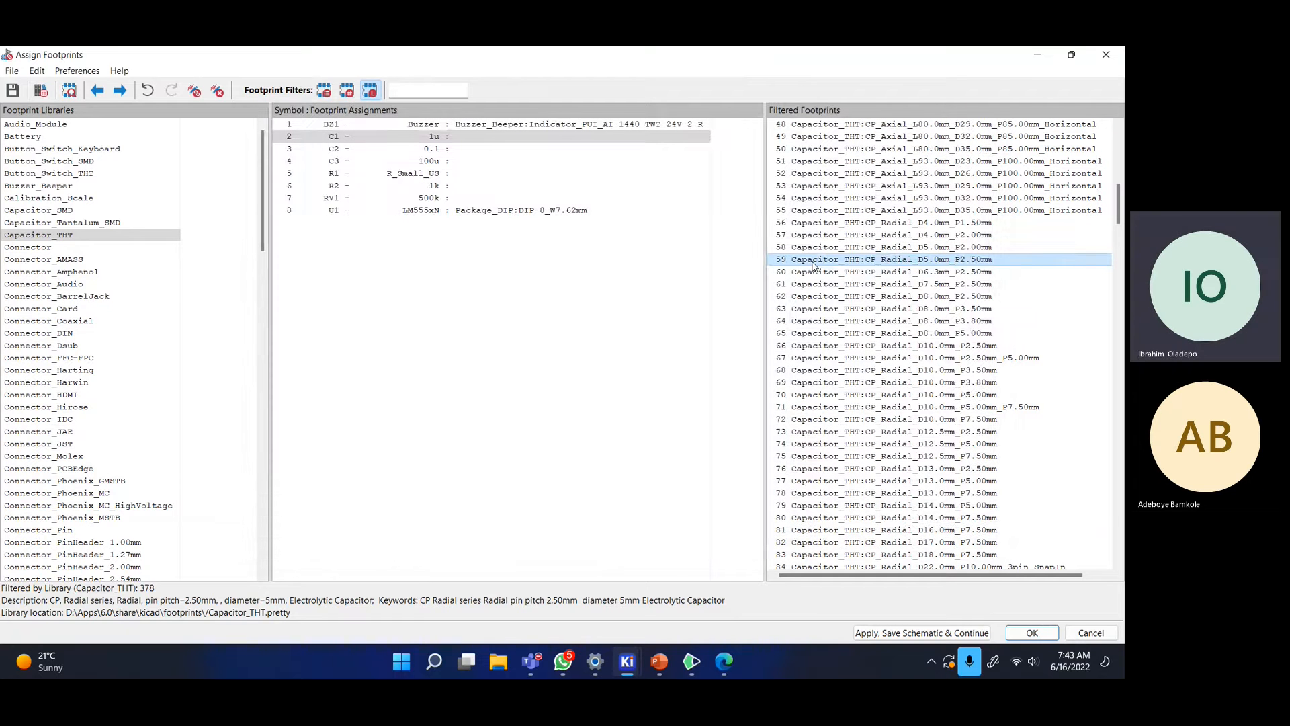
- Assign CP_Radial_D5.0mm_P2.50mm to C1, C2 and C3
double_click(813, 260)
double_click(814, 260)
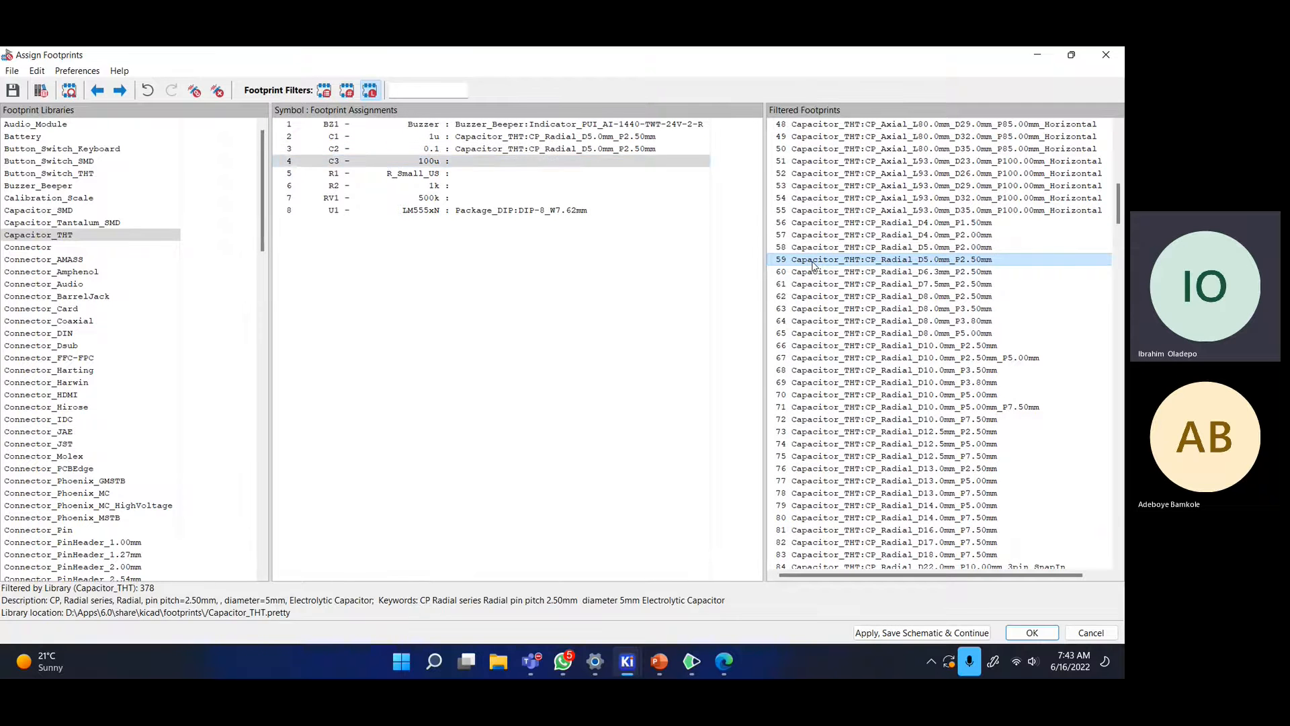
double_click(813, 260)
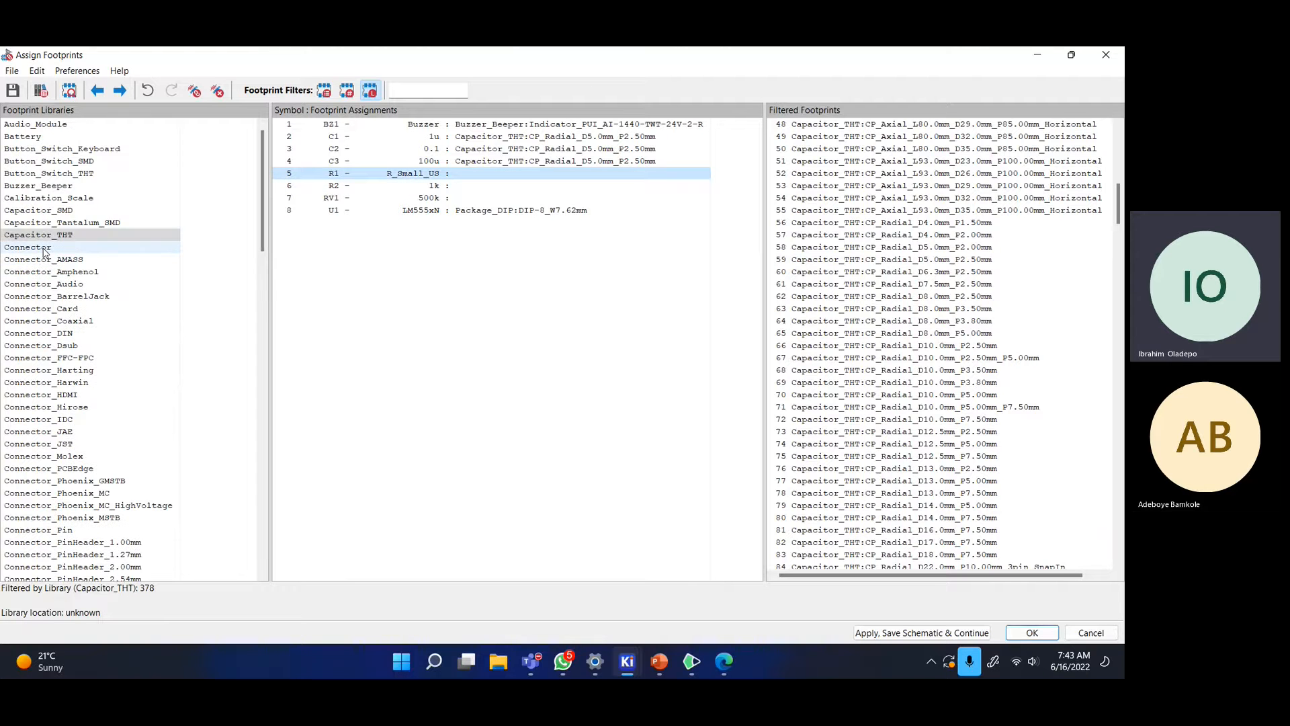
- Filter to the Resistor_THT library and select a DIN0207 axial footprint with 15.24 mm pitch
scroll(84, 242, "down", 1)
scroll(84, 242, "down", 15)
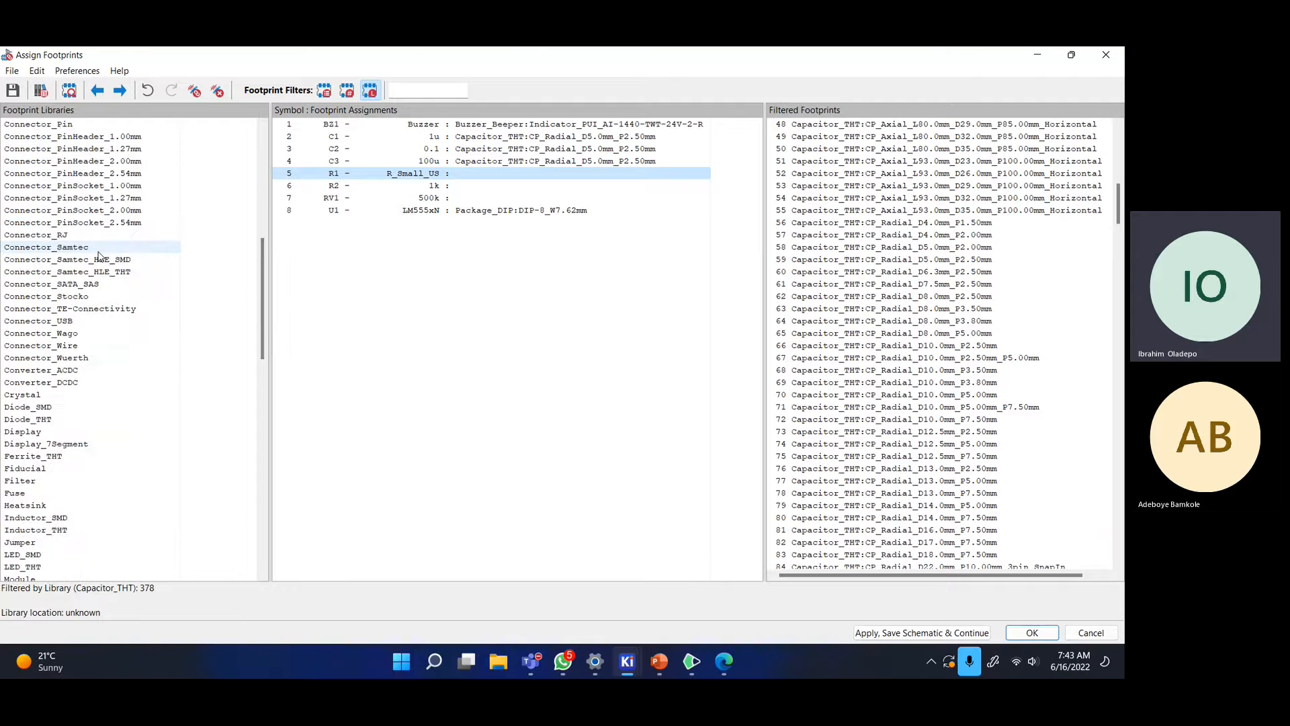
scroll(59, 403, "down", 3)
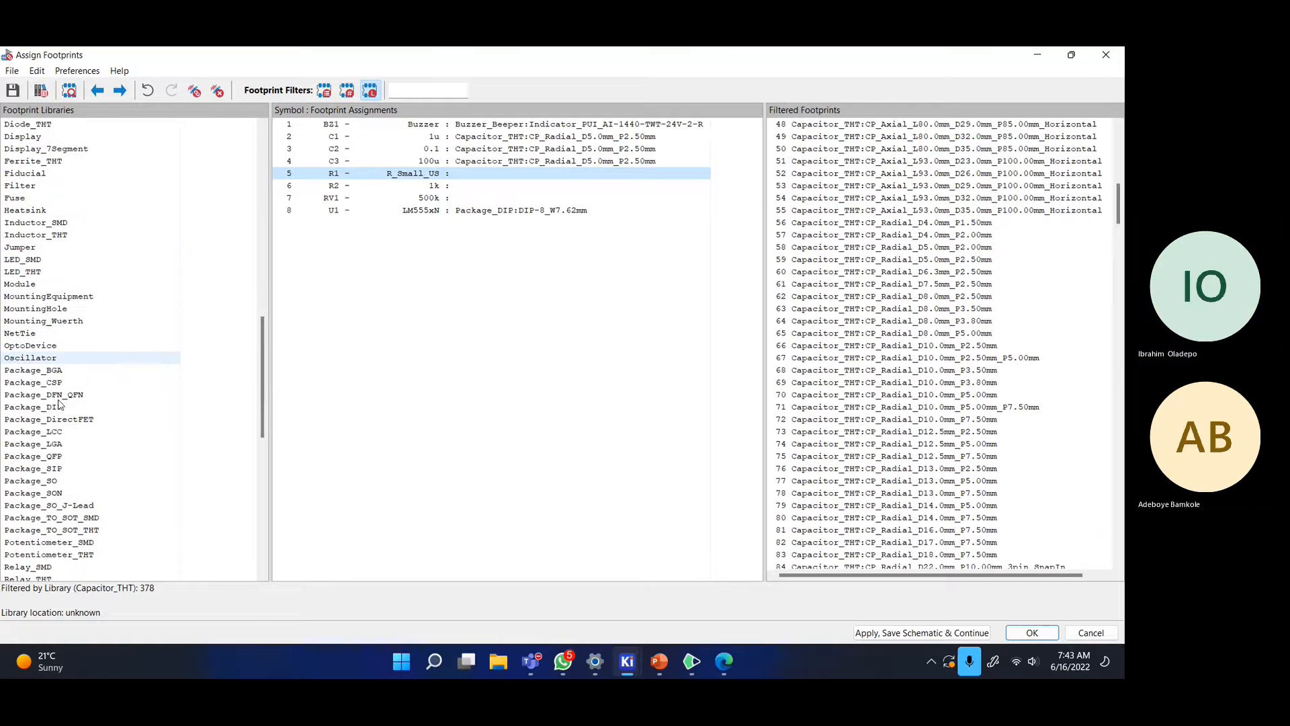
scroll(59, 404, "down", 5)
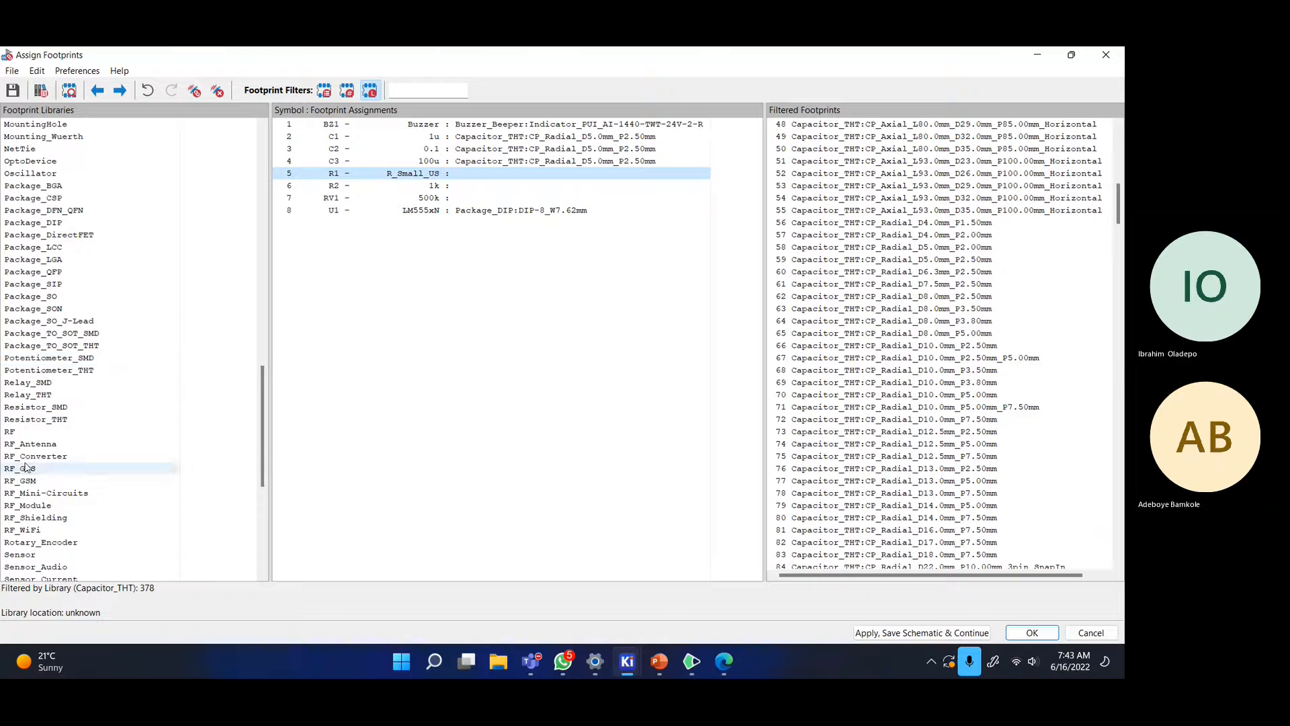
scroll(58, 449, "down", 1)
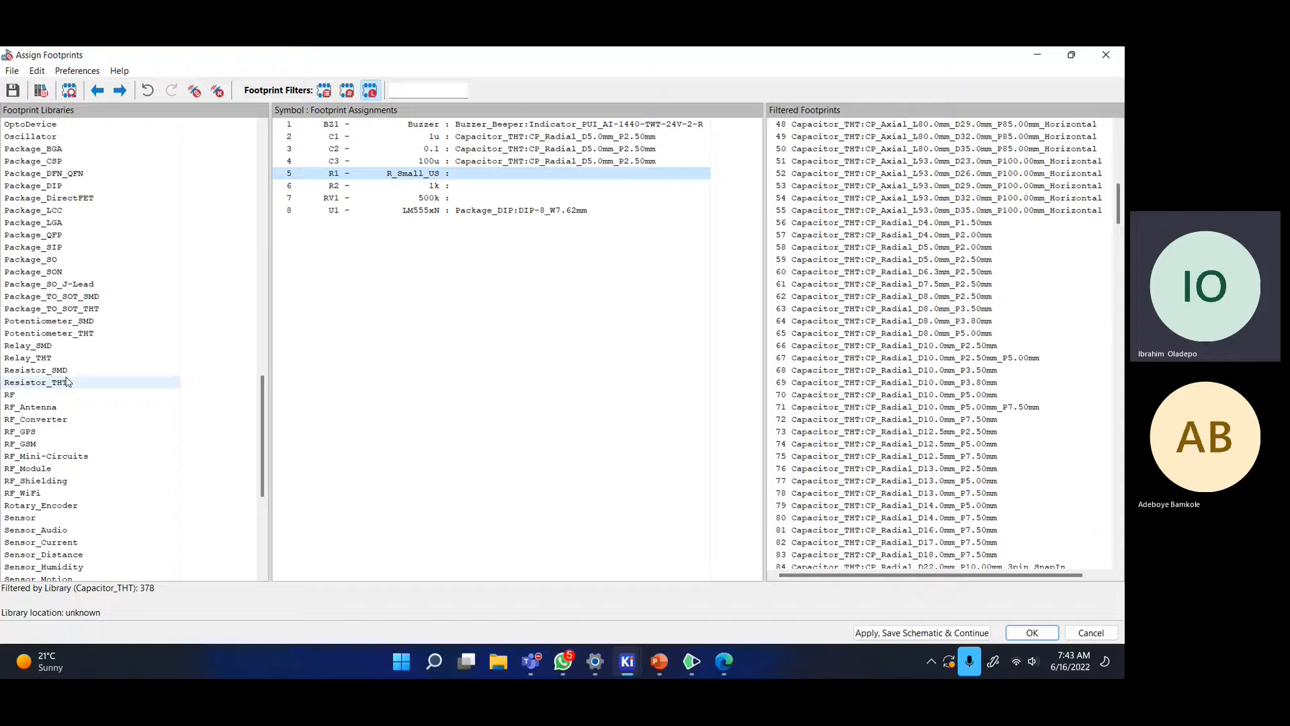
left_click(43, 385)
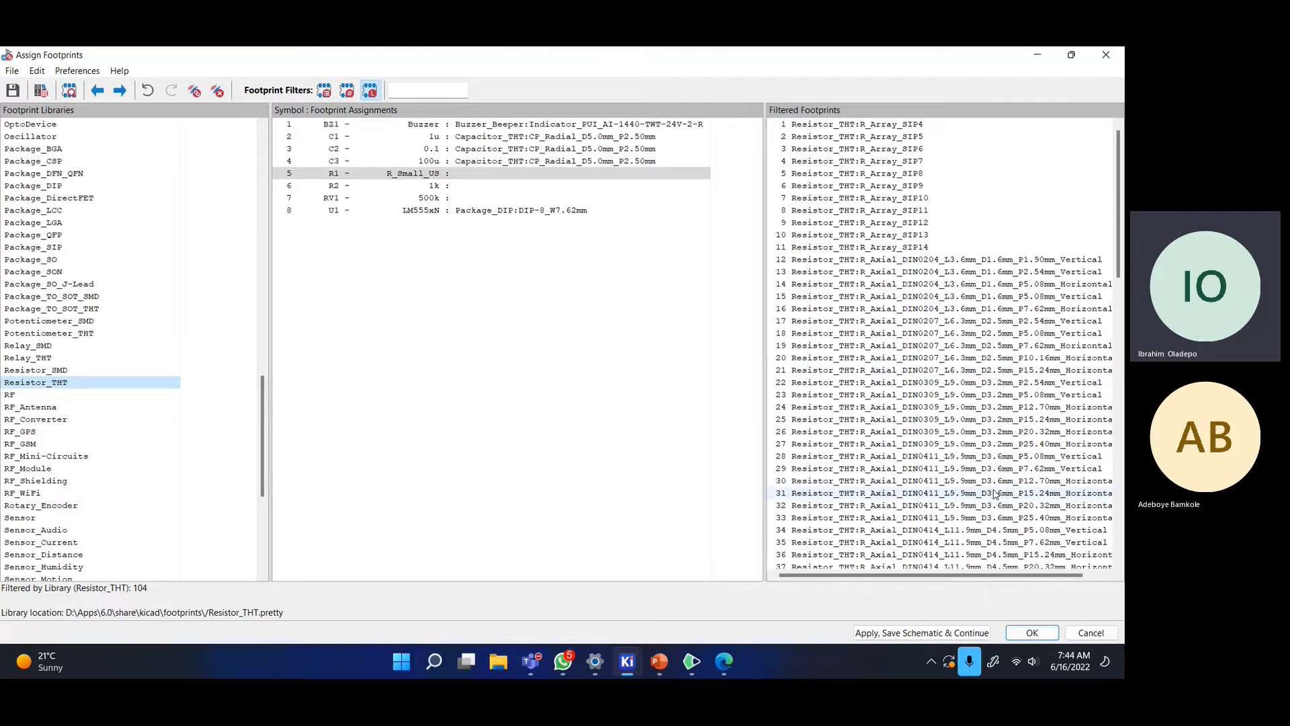
scroll(995, 494, "down", 7)
scroll(896, 375, "up", 7)
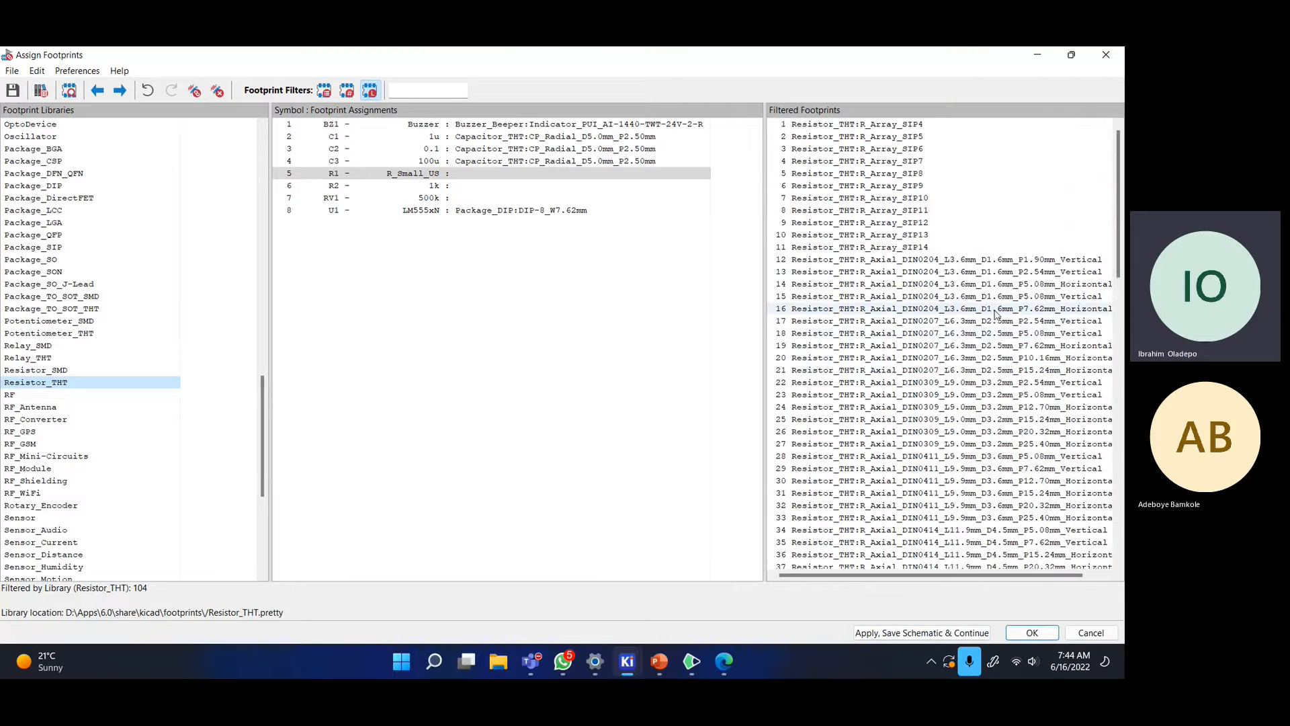
left_click(896, 371)
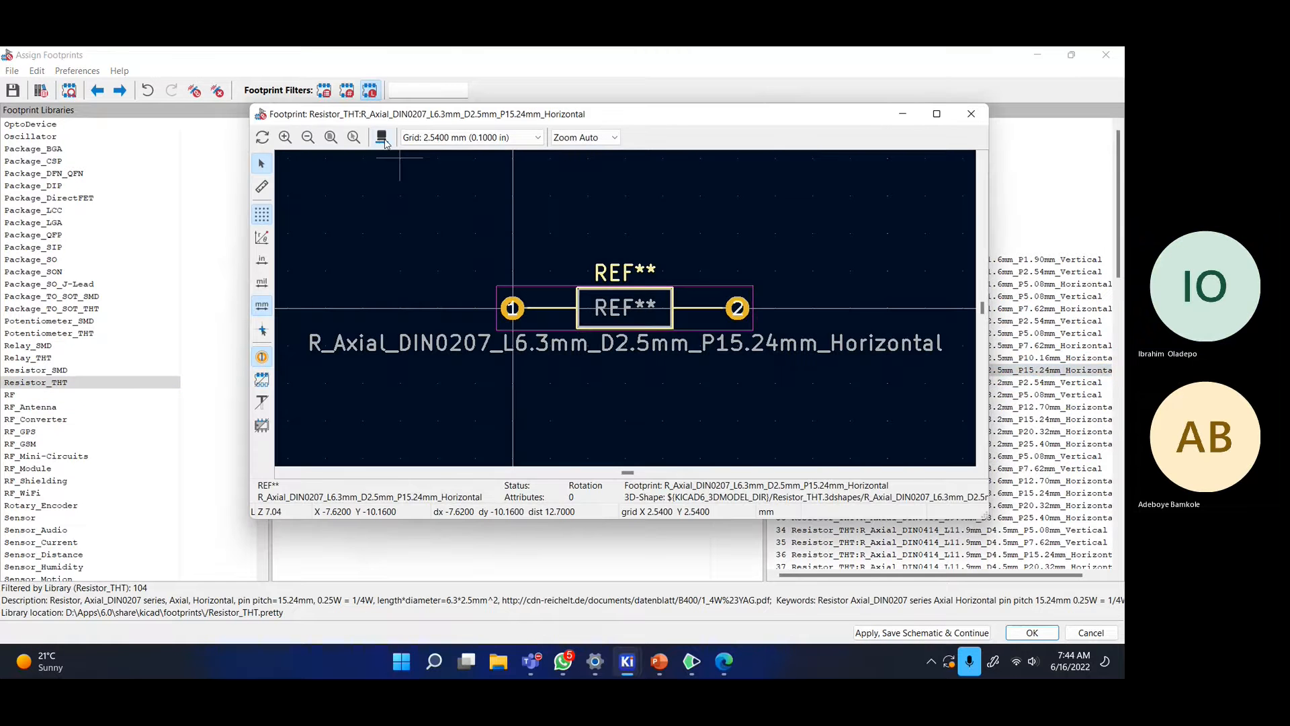
- Preview the axial resistor in 3D, then close both previews
left_click(382, 138)
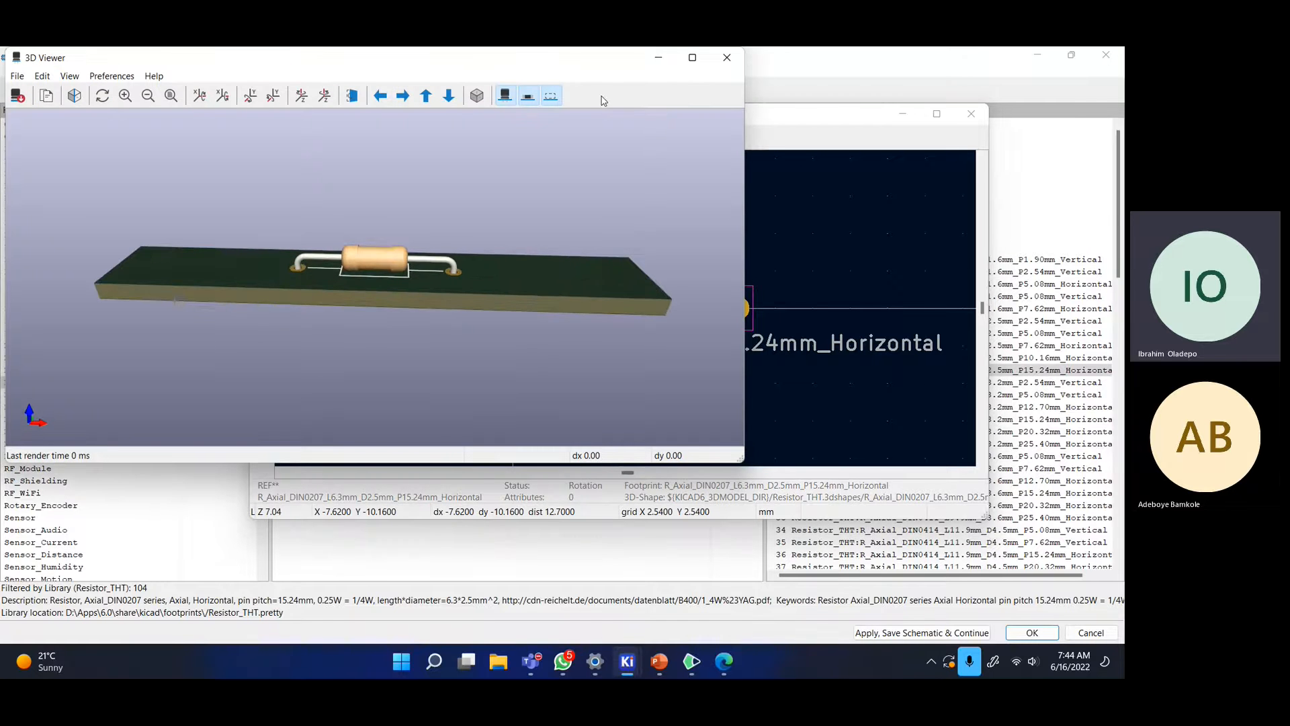
left_click(727, 57)
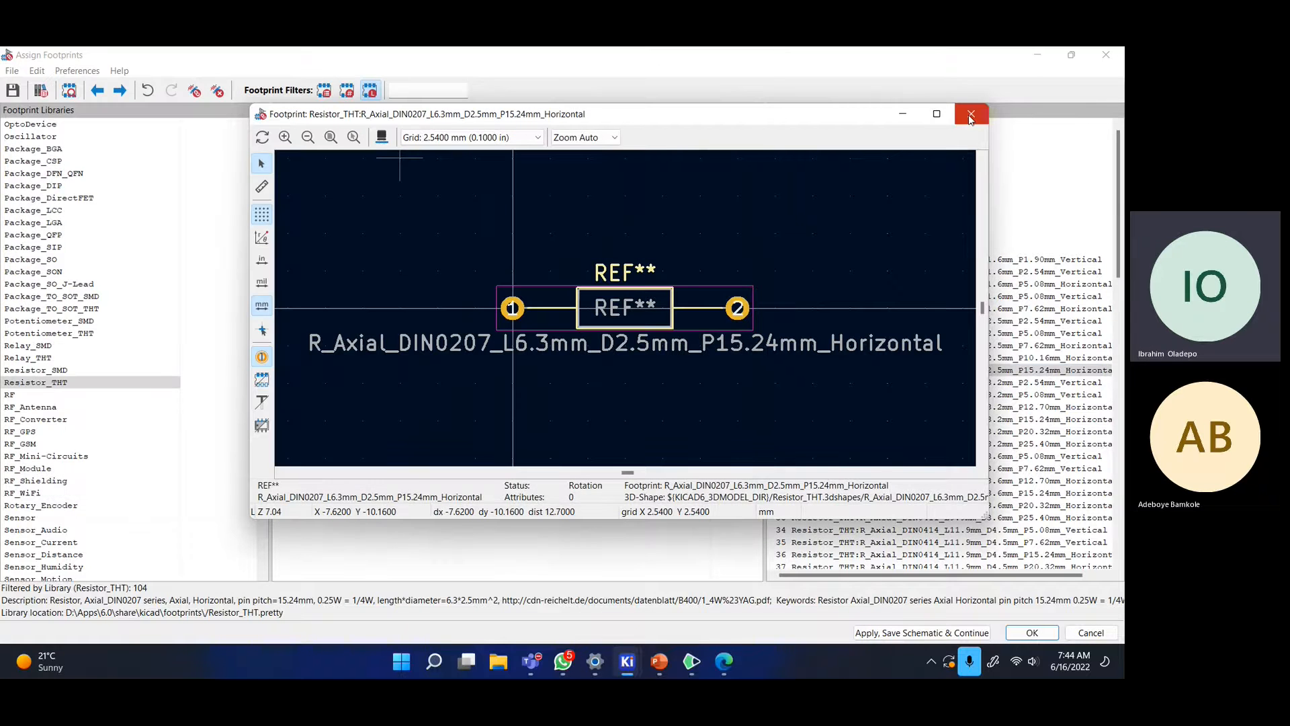
left_click(971, 116)
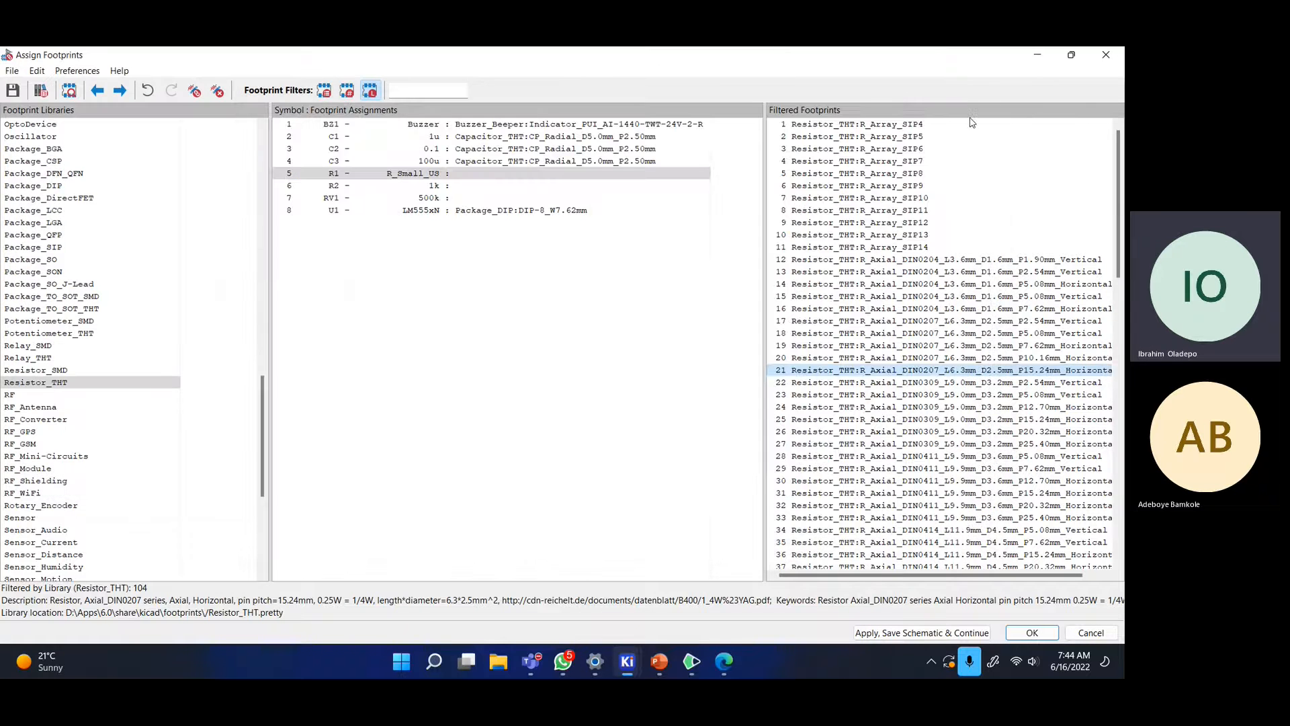
- Assign R_Axial_DIN0204_L3.6mm_D1.6mm_P7.62mm_Horizontal to R1 and R2, verify both, then select RV1
double_click(891, 309)
double_click(891, 309)
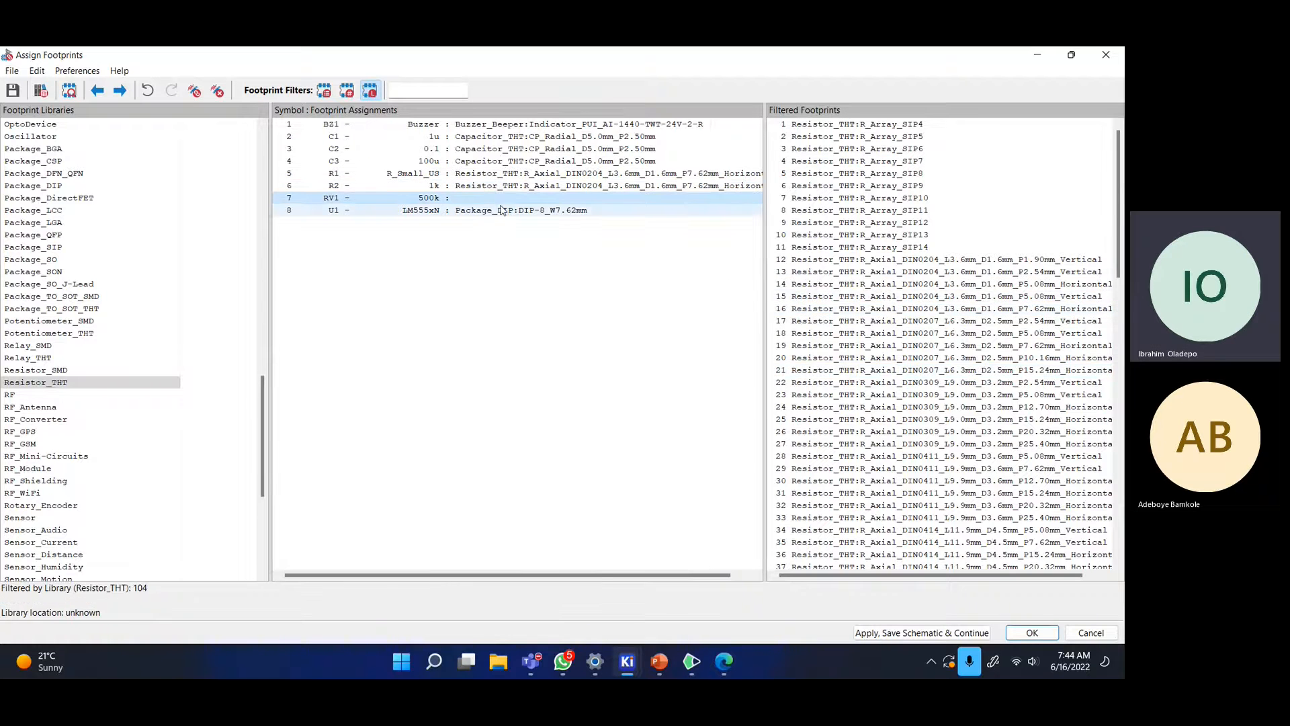
left_click(440, 175)
left_click(503, 189)
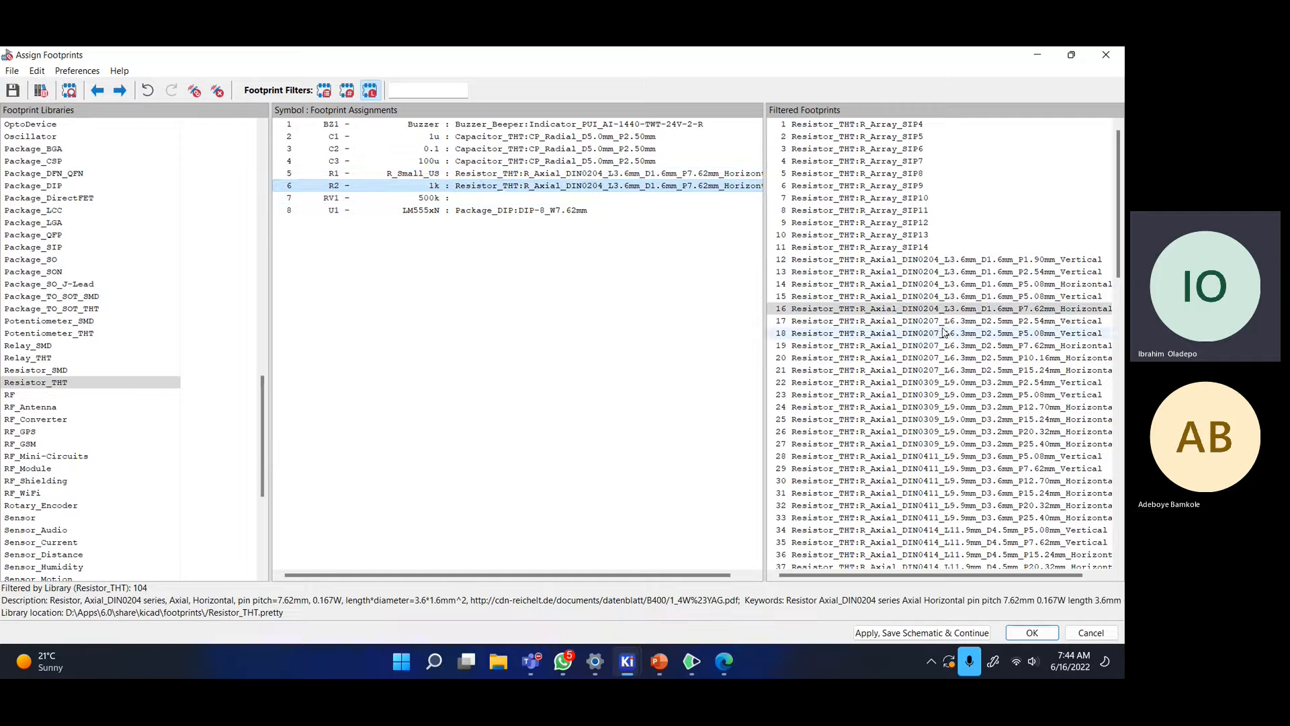
left_click(507, 176)
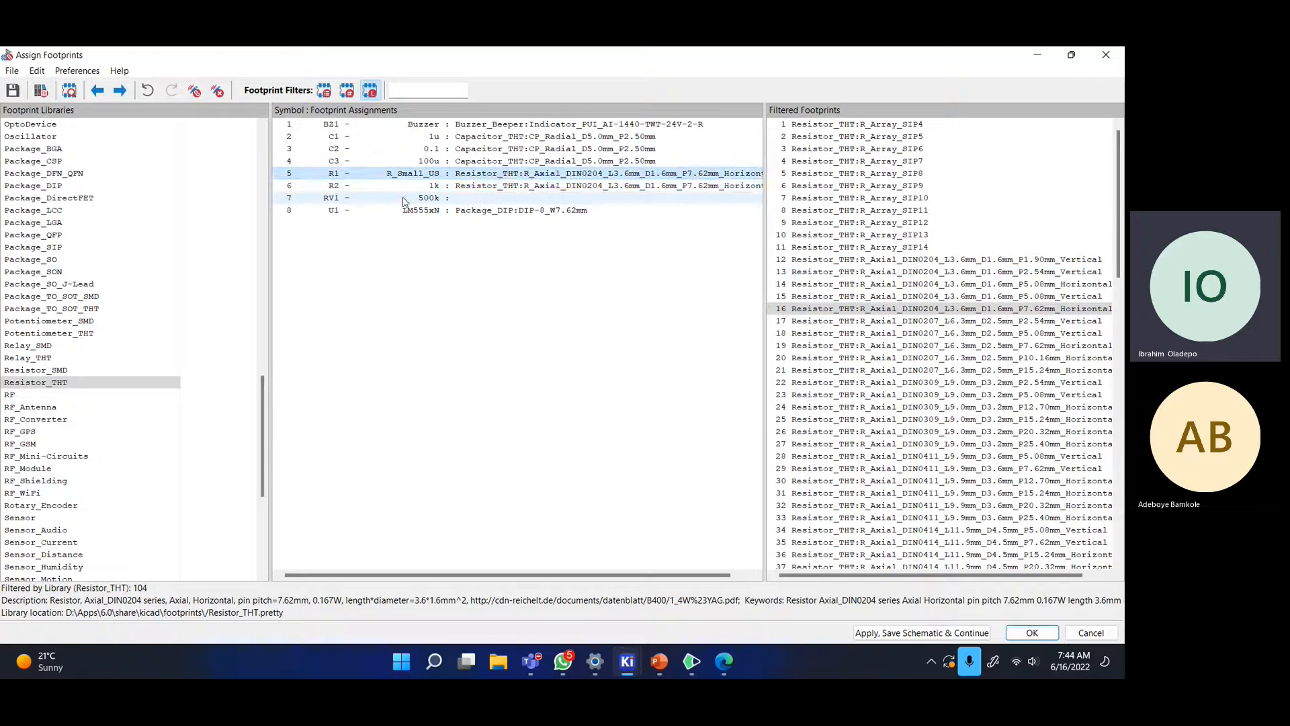
left_click(462, 199)
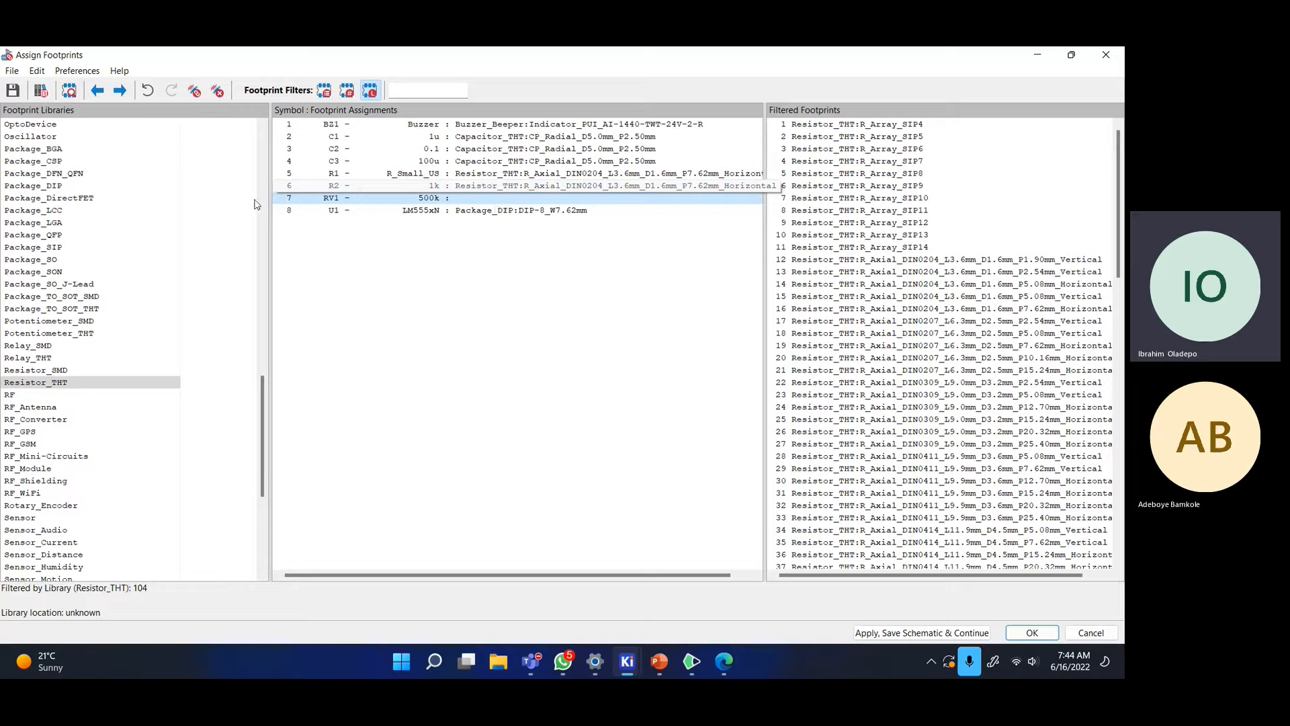
- Filter the footprint list to the Potentiometer_THT library and scroll through the candidates
left_click(113, 334)
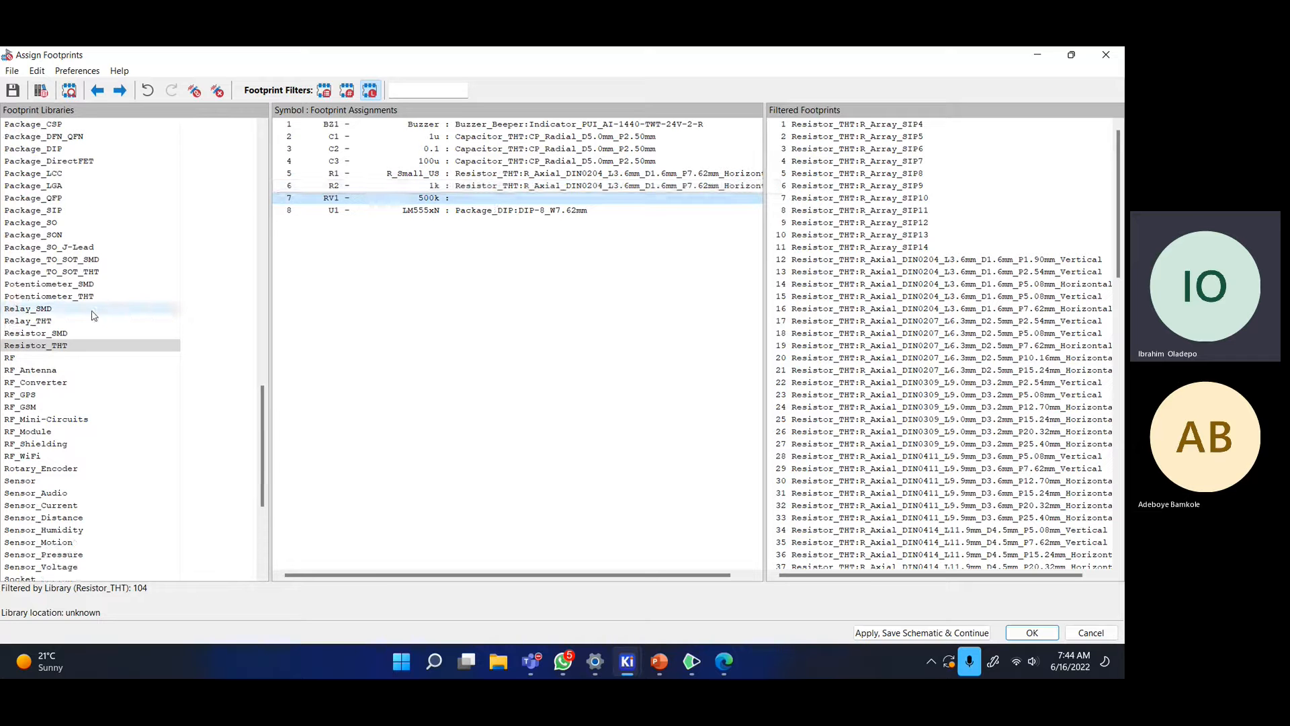
scroll(88, 306, "down", 1)
scroll(1020, 327, "down", 7)
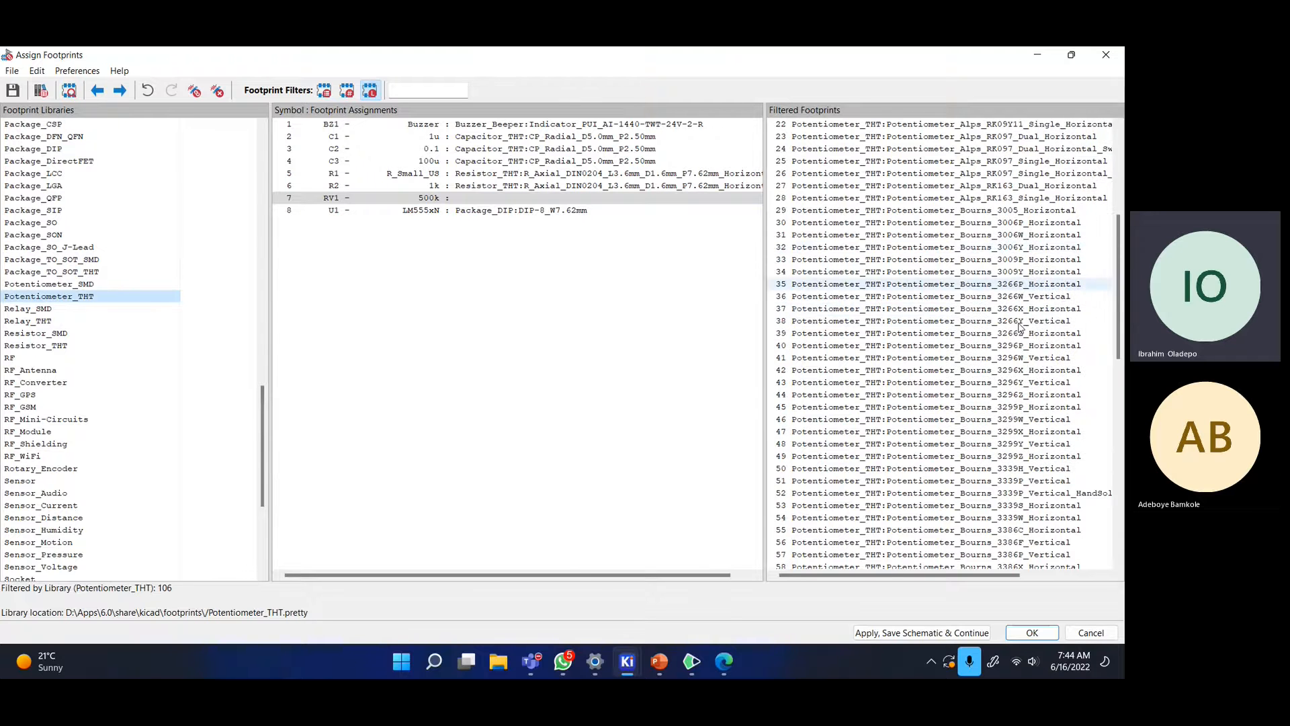
scroll(1020, 328, "down", 5)
- Inspect the Bourns 3339S horizontal footprint in 2D and 3D
left_click(877, 321)
right_click(879, 322)
left_click(918, 333)
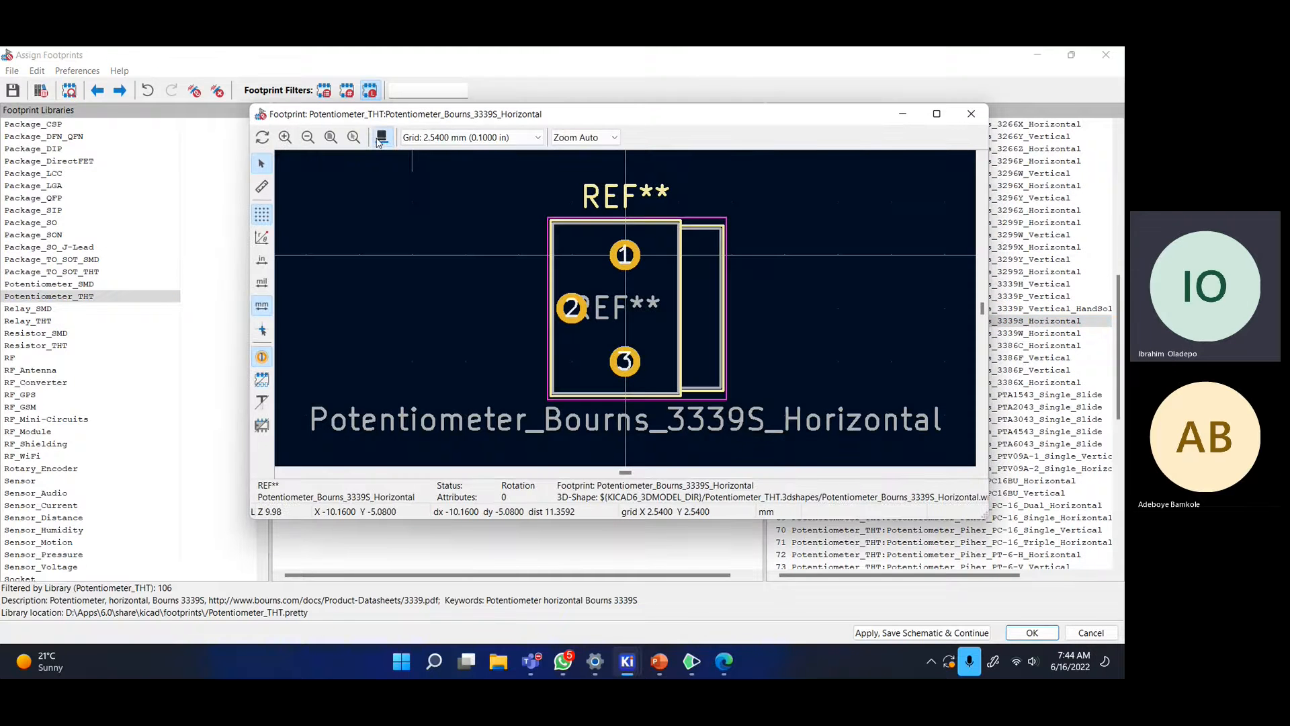
left_click(381, 138)
mouse_move(426, 293)
left_mouse_down()
mouse_move(438, 174)
mouse_move(422, 272)
left_mouse_up()
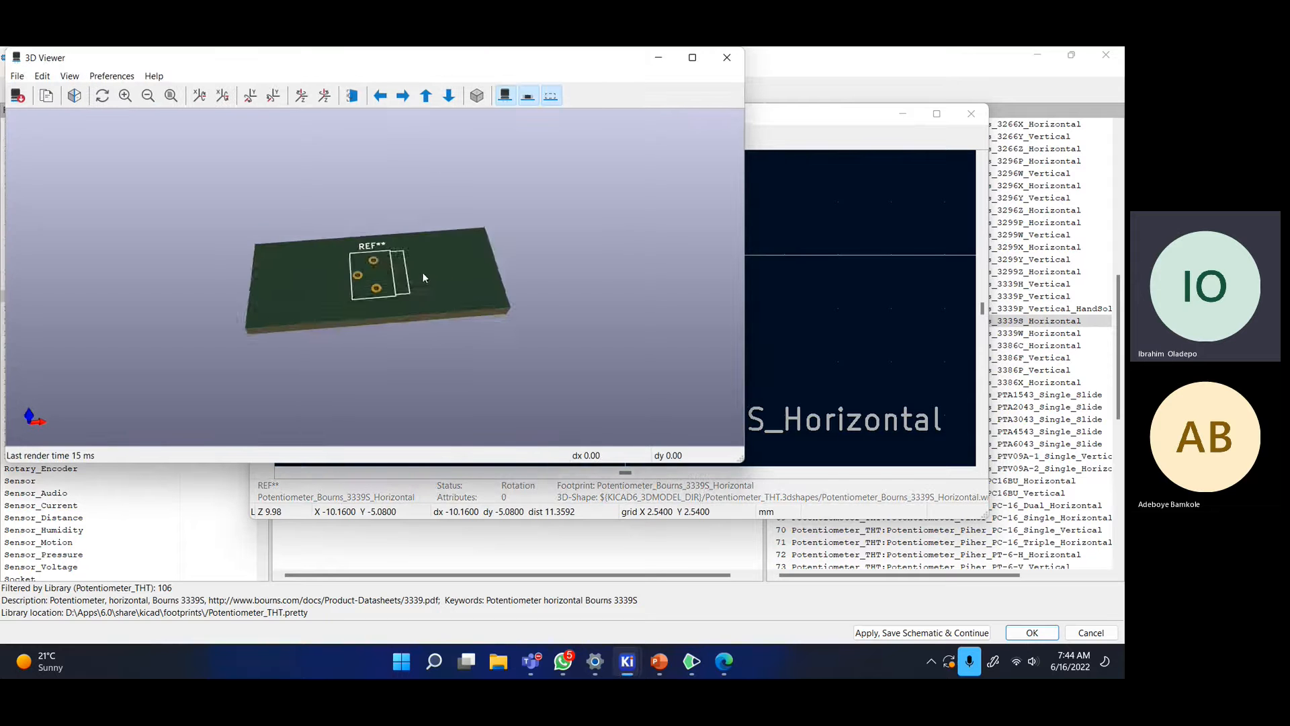
scroll(423, 274, "up", 2)
left_click(728, 59)
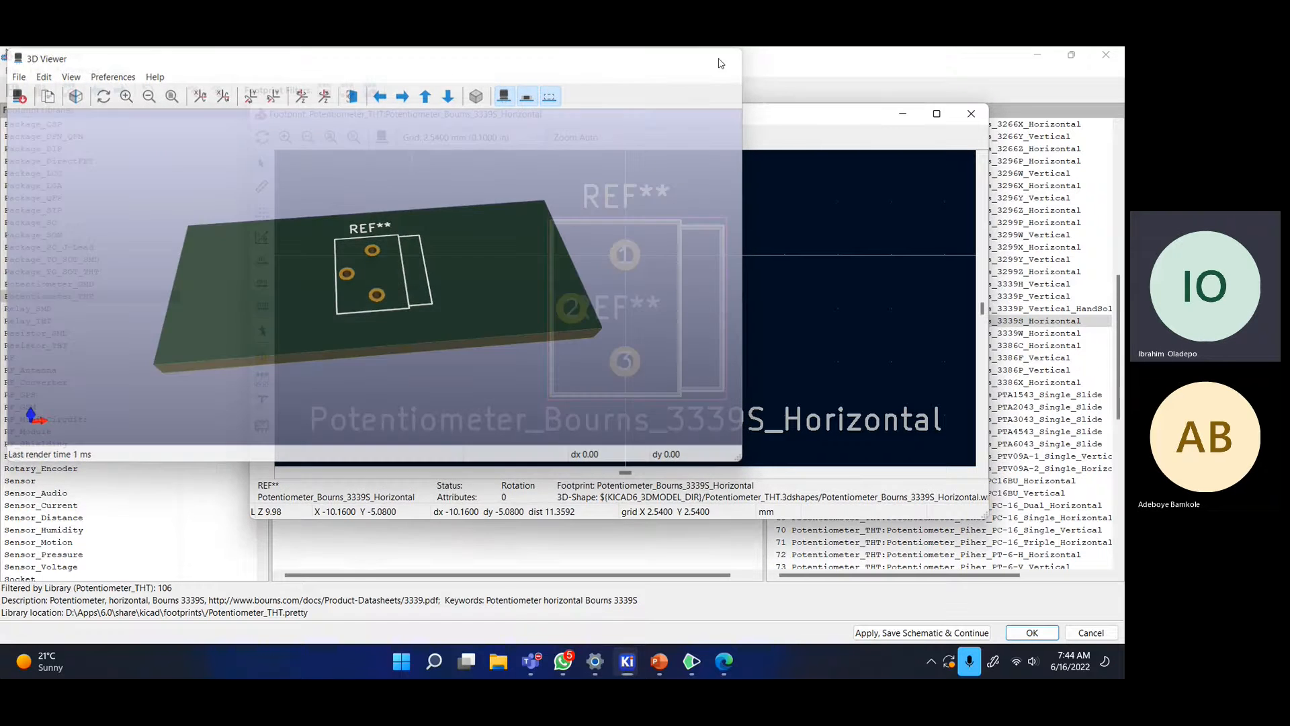
left_click(971, 113)
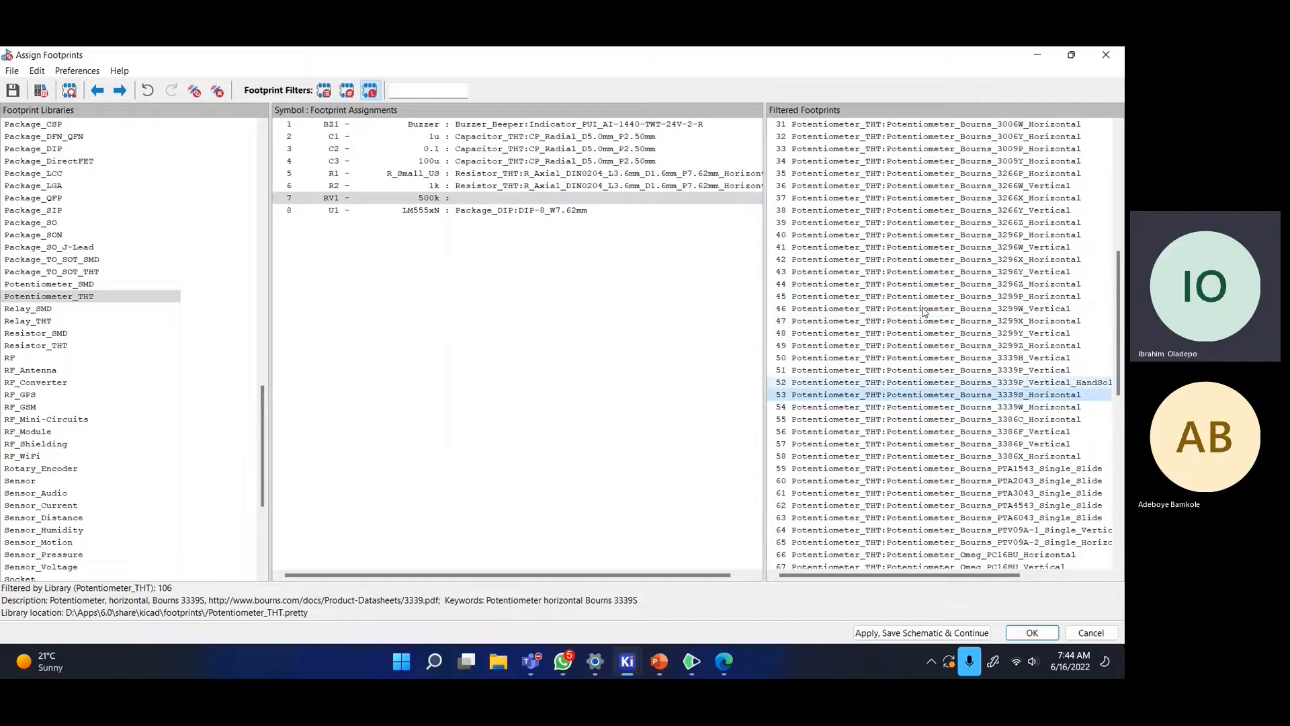
- Inspect the RK09L_Double_Horizontal footprint in 2D and 3D
scroll(904, 159, "up", 7)
double_click(903, 152)
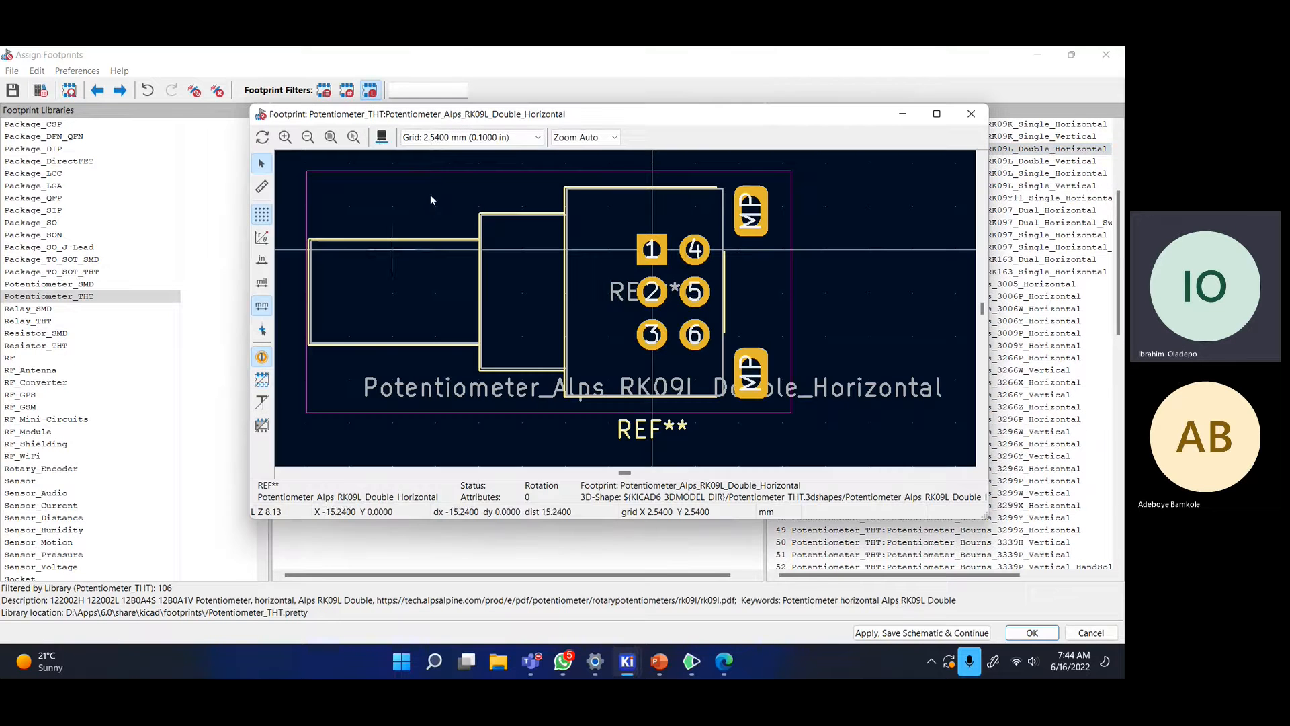
left_click(382, 137)
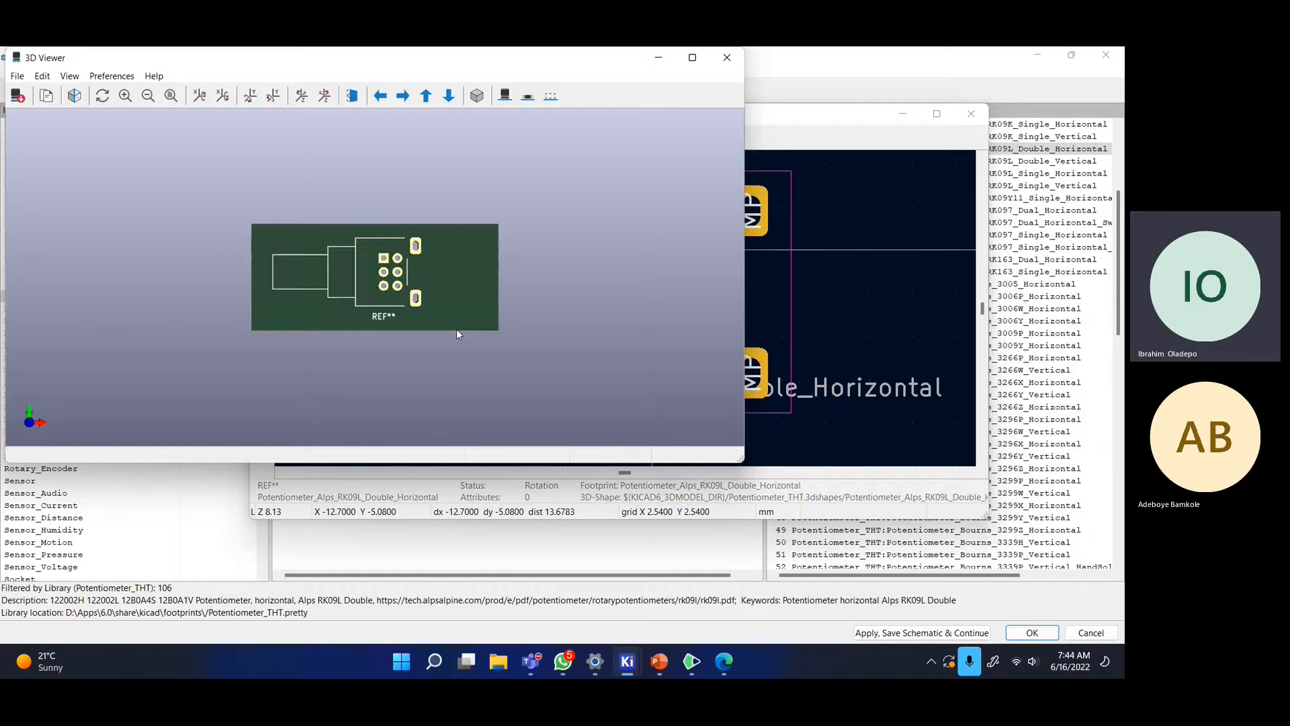
left_click_drag(457, 329, 548, 256)
left_click(727, 59)
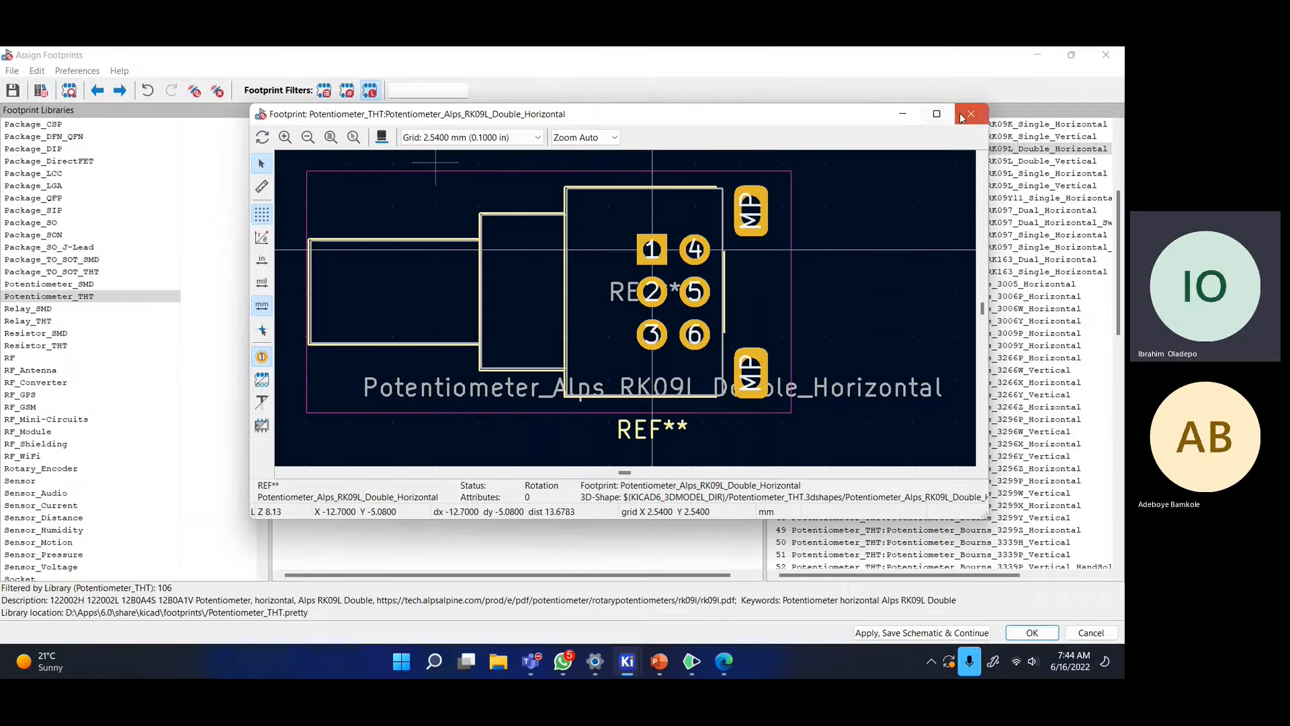
left_click(972, 114)
- Inspect the Vishay 148E-149E Dual footprint in 2D and 3D
scroll(935, 284, "down", 18)
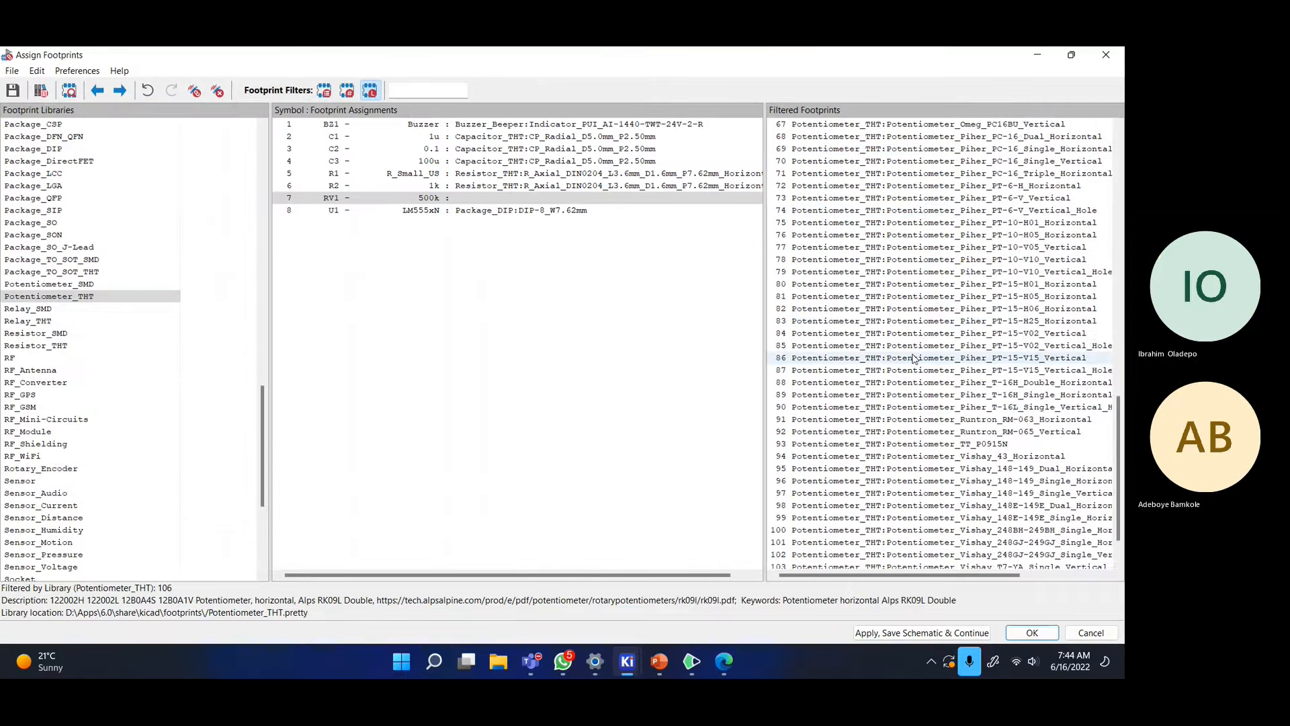
left_click(908, 456)
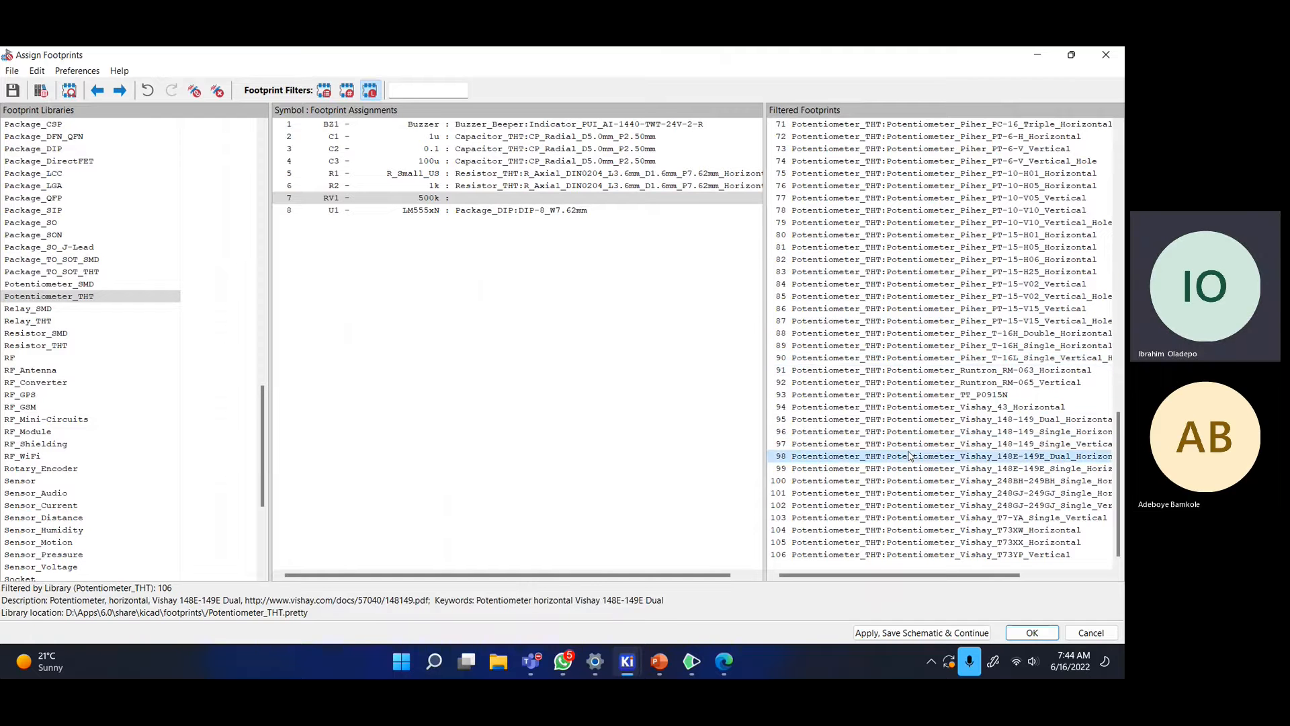
left_click(955, 462)
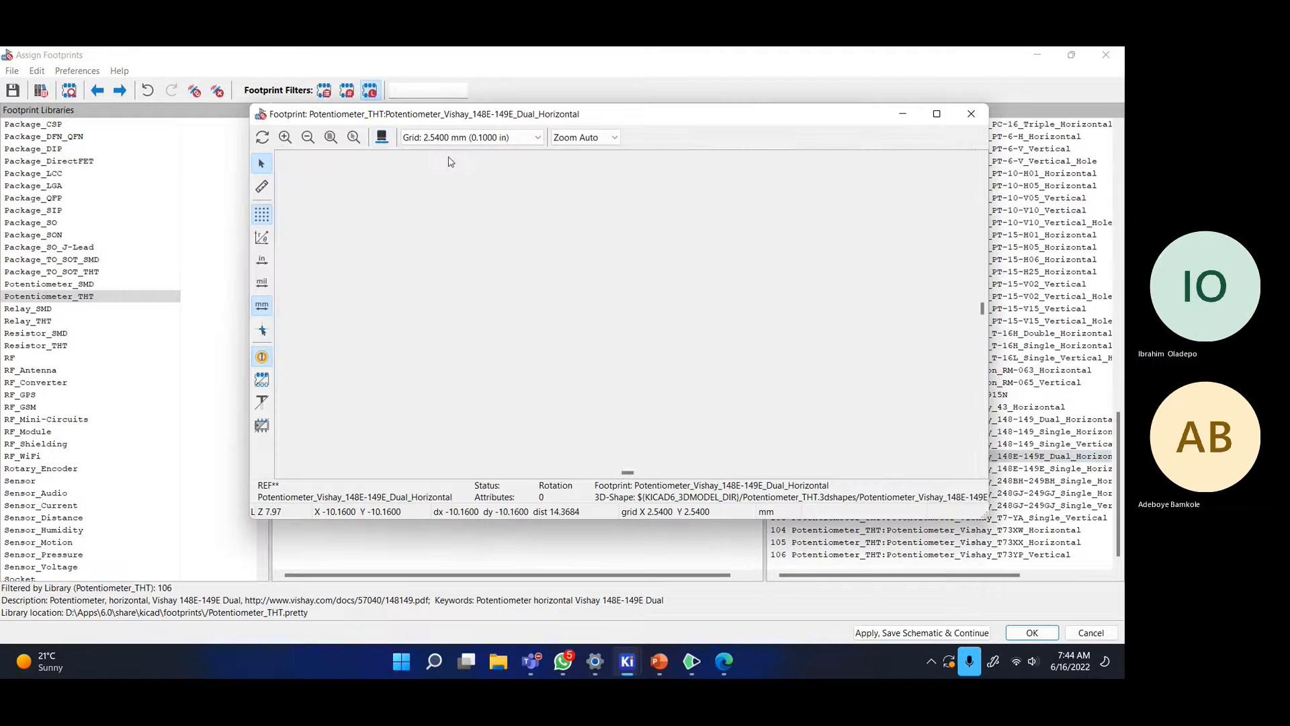
left_click(382, 138)
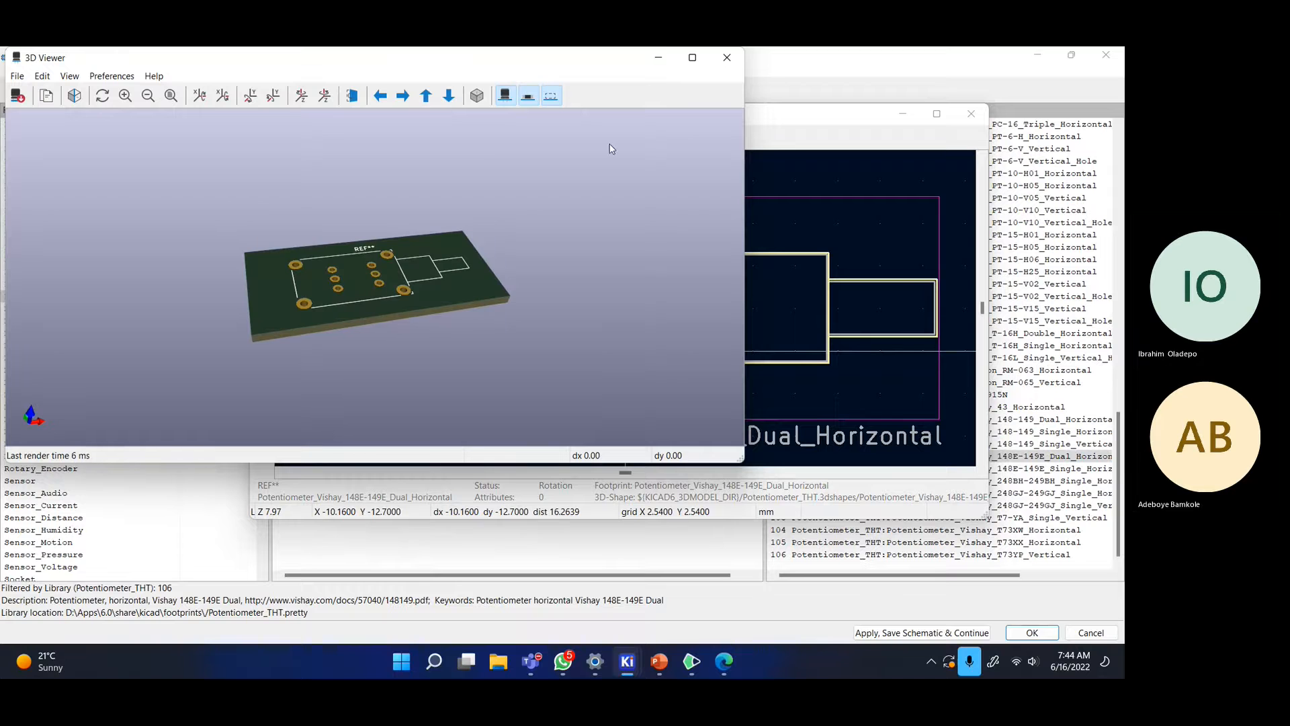
left_click(724, 56)
left_click(971, 114)
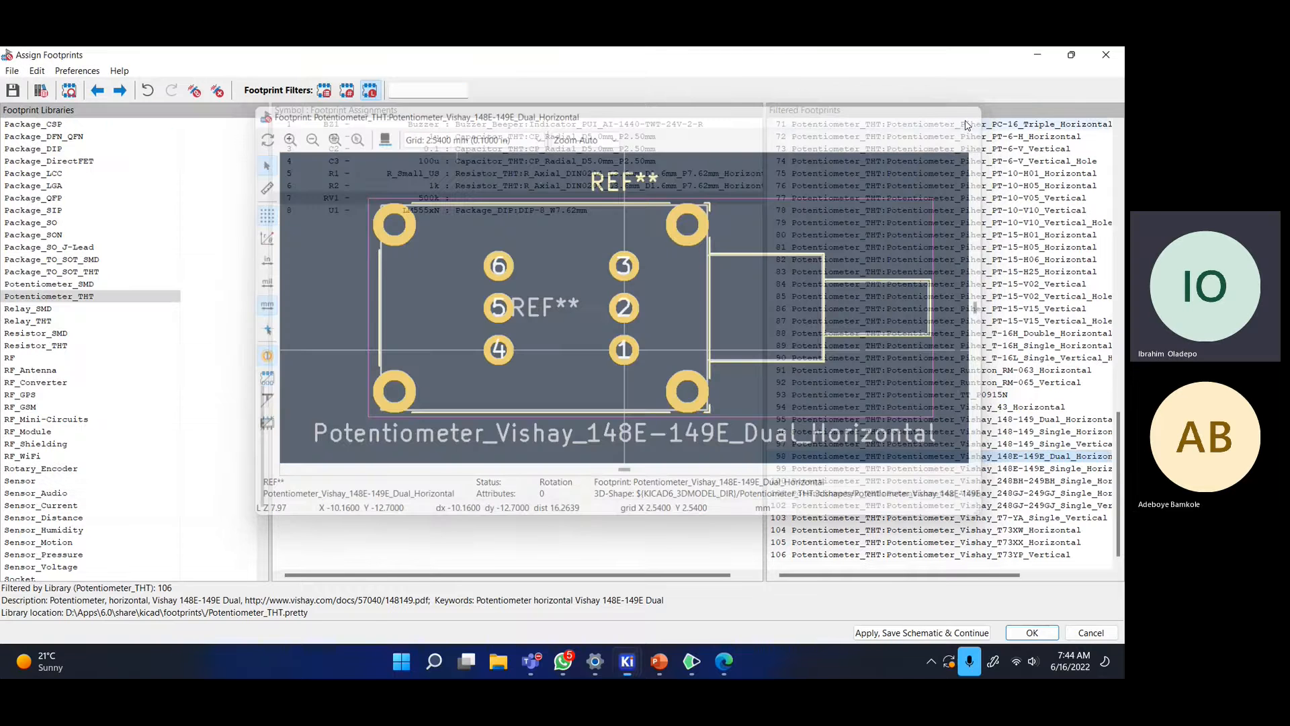
- Preview the Bourns 3006Y horizontal footprint
scroll(998, 292, "up", 7)
scroll(998, 292, "up", 7)
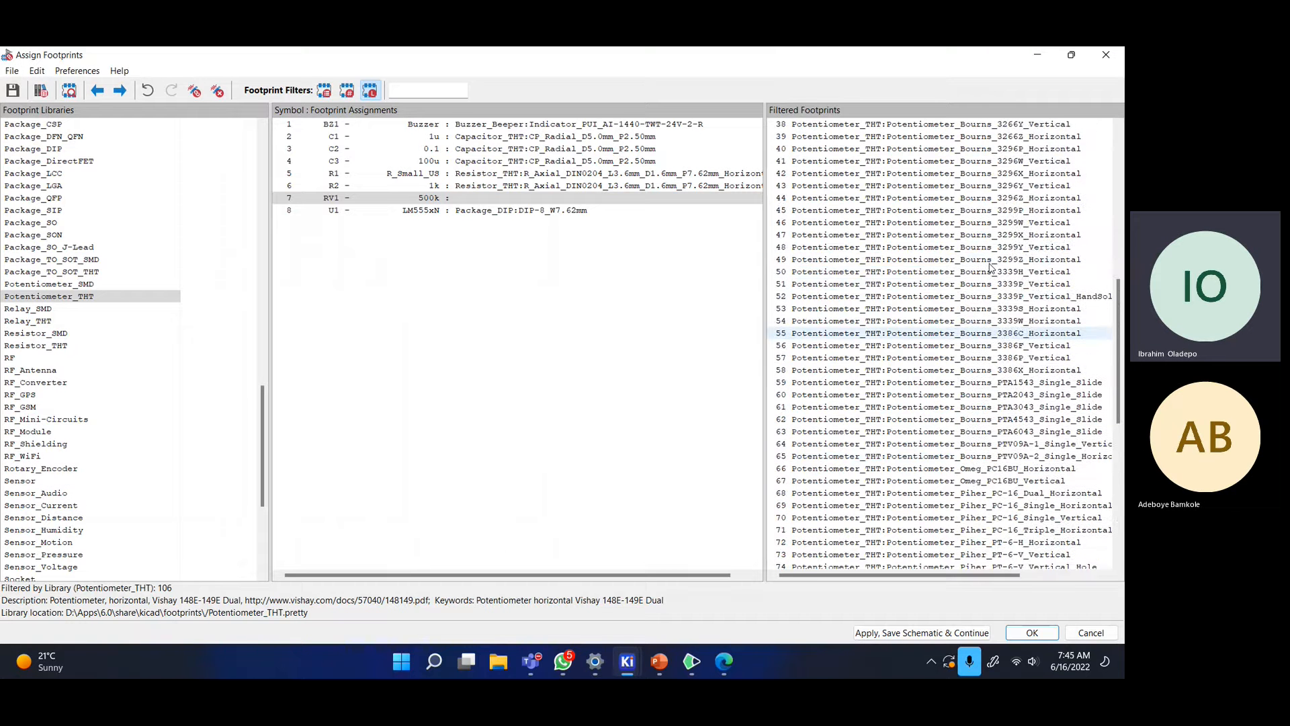
scroll(990, 267, "up", 2)
right_click(941, 236)
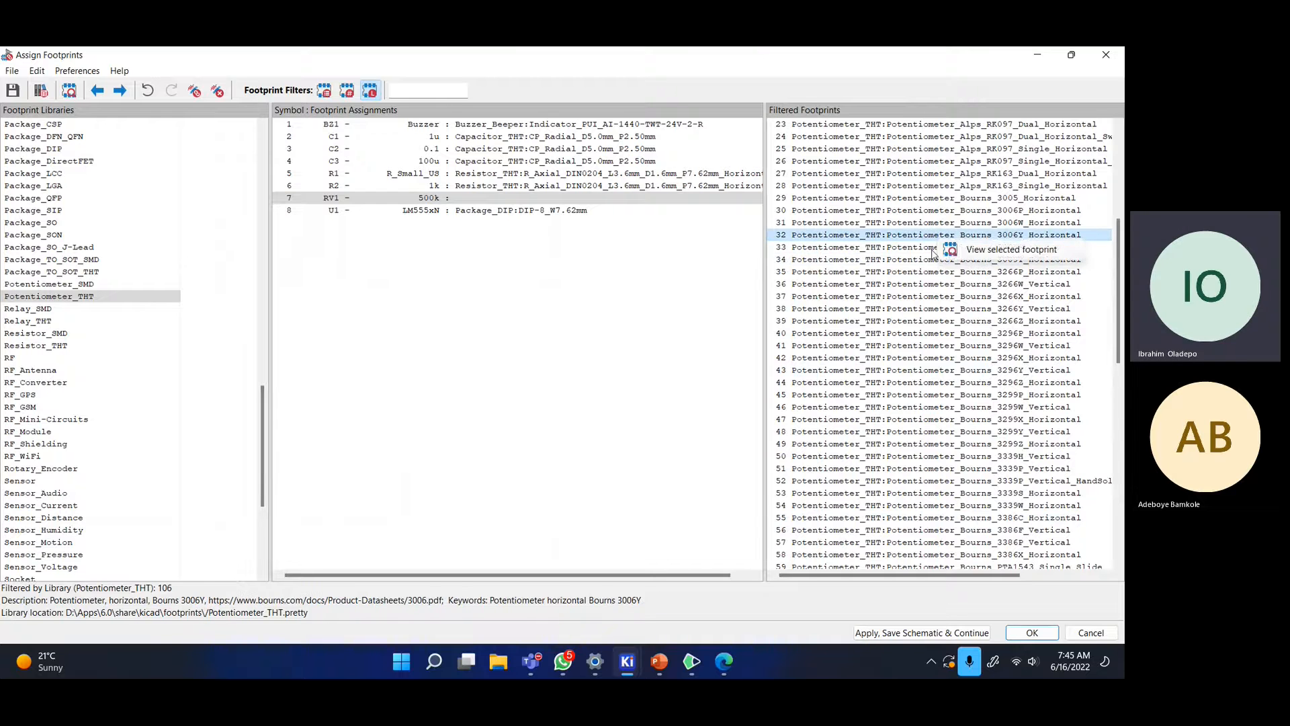
left_click(1001, 249)
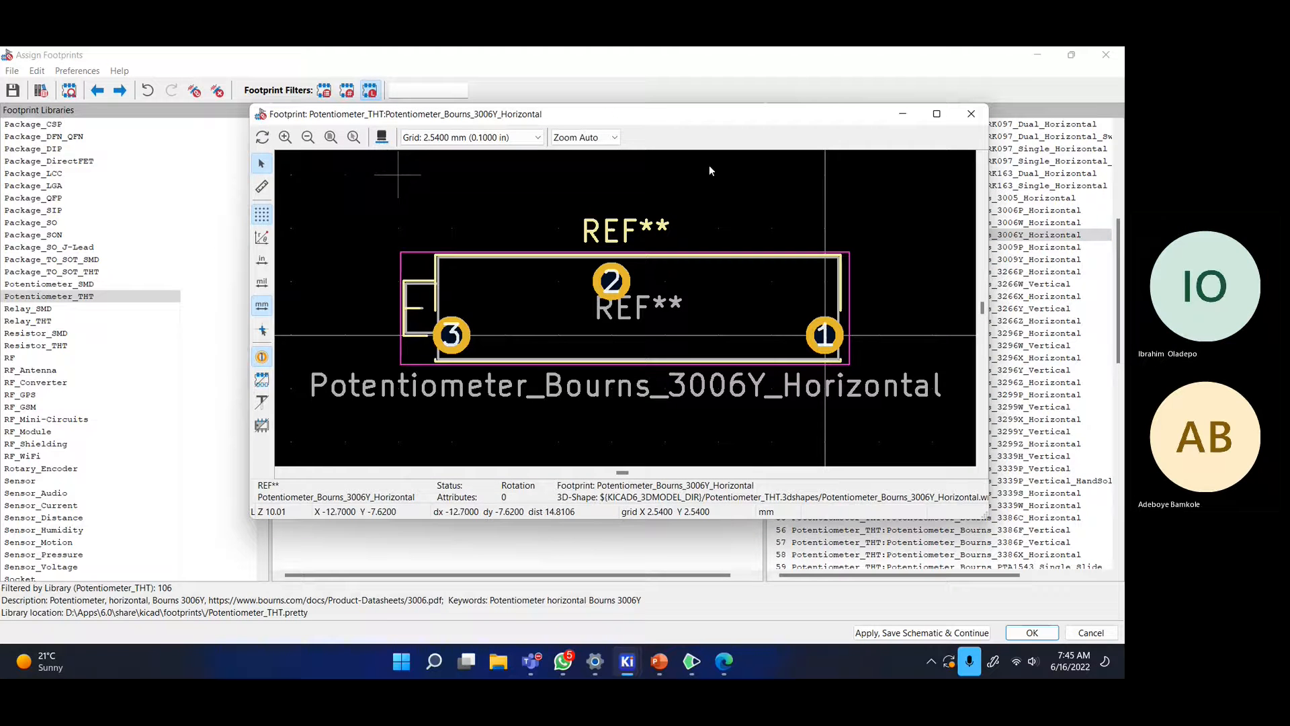
left_click(972, 115)
- Preview the Bourns 3266Z horizontal and 3266Y vertical footprints
left_click(988, 296)
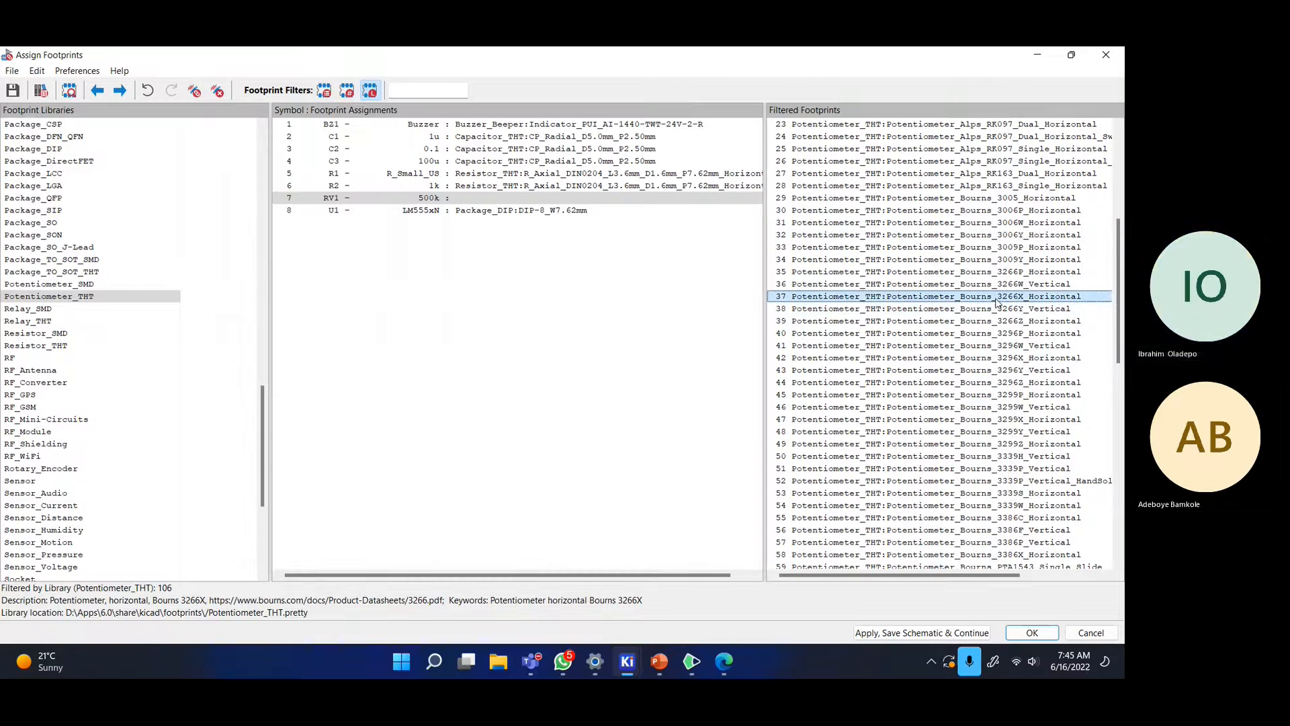
right_click(992, 320)
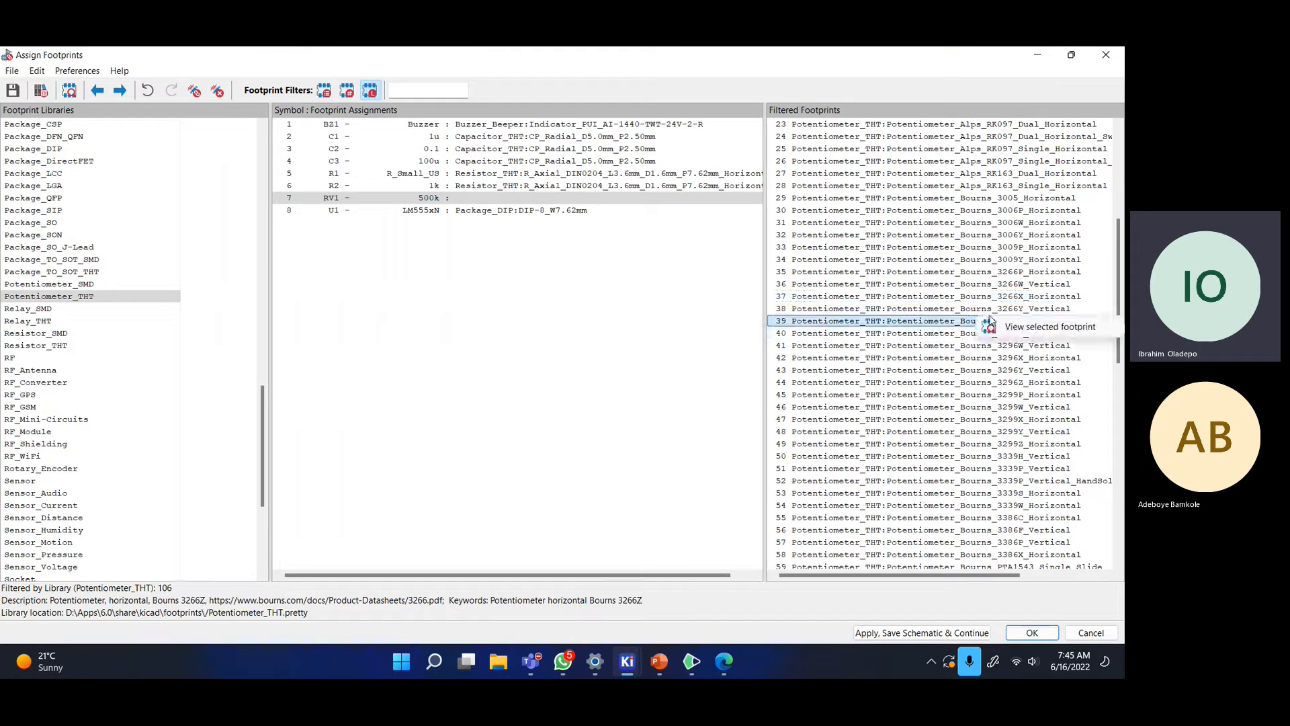
left_click(1005, 330)
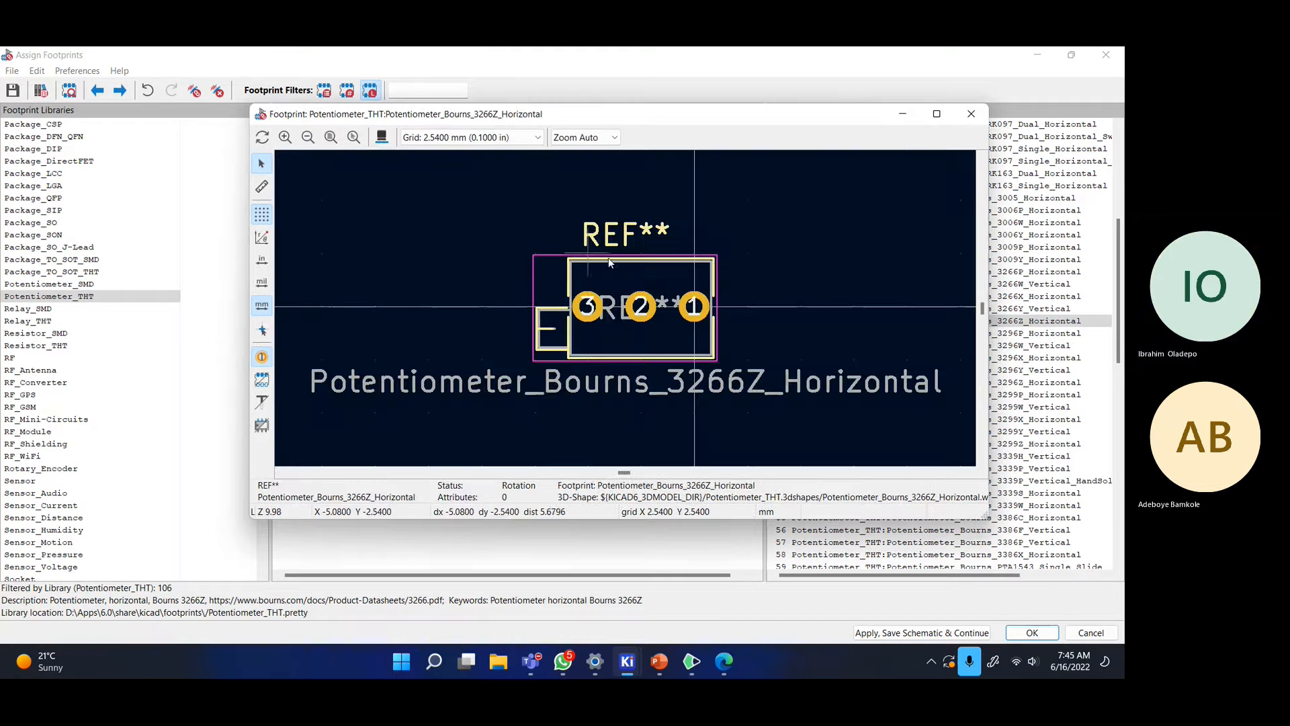
left_click(971, 114)
right_click(986, 310)
left_click(1012, 321)
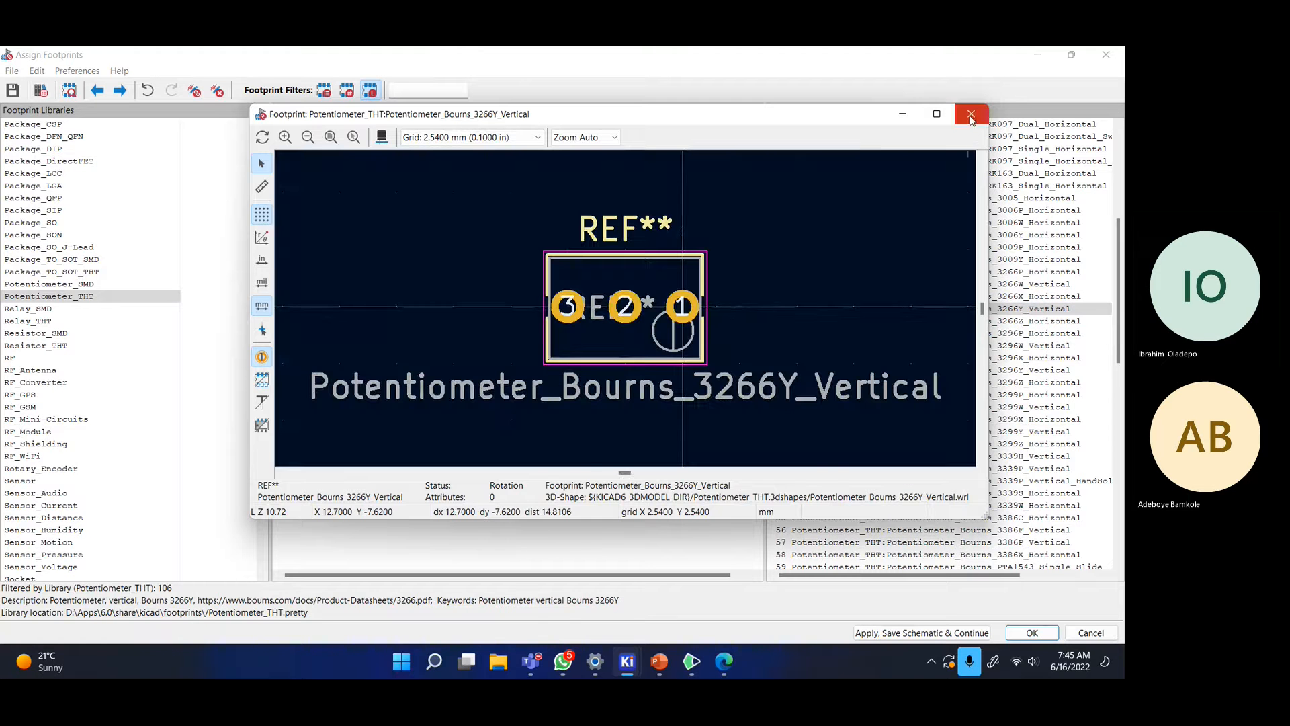
left_click(971, 116)
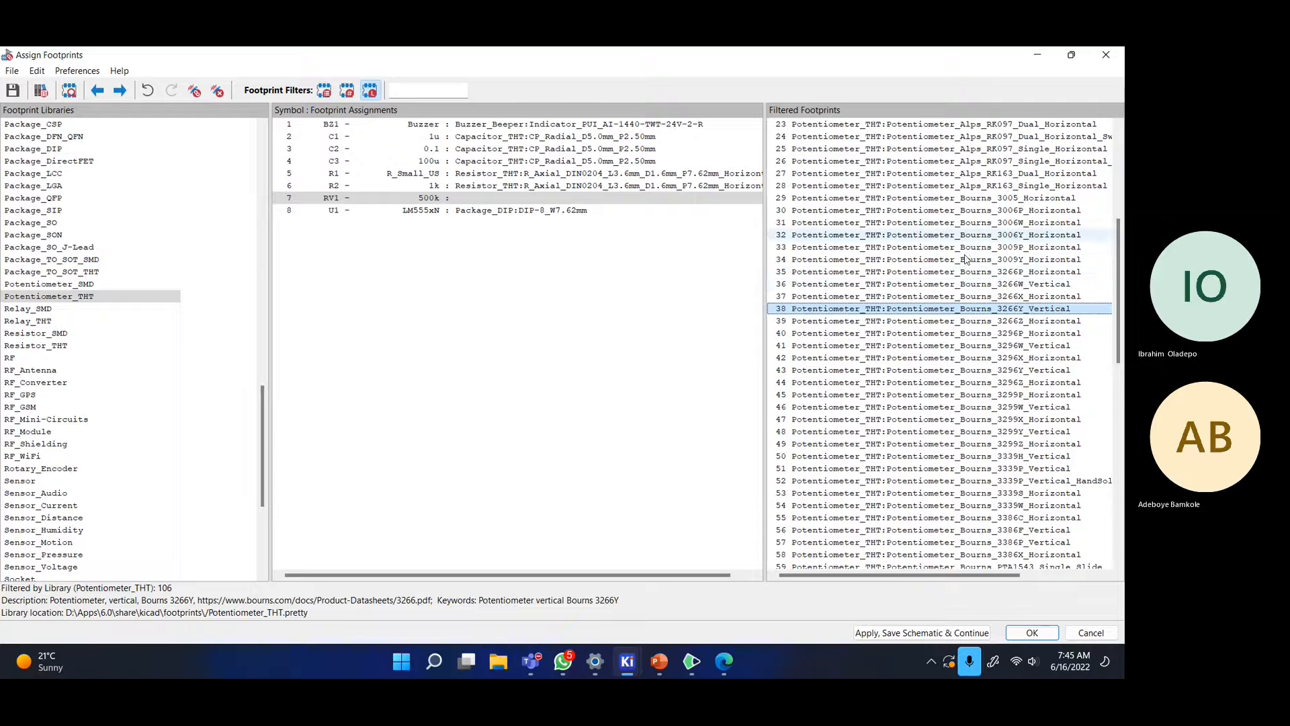
- Inspect the Bourns 3296Z horizontal footprint in 2D and 3D
right_click(982, 383)
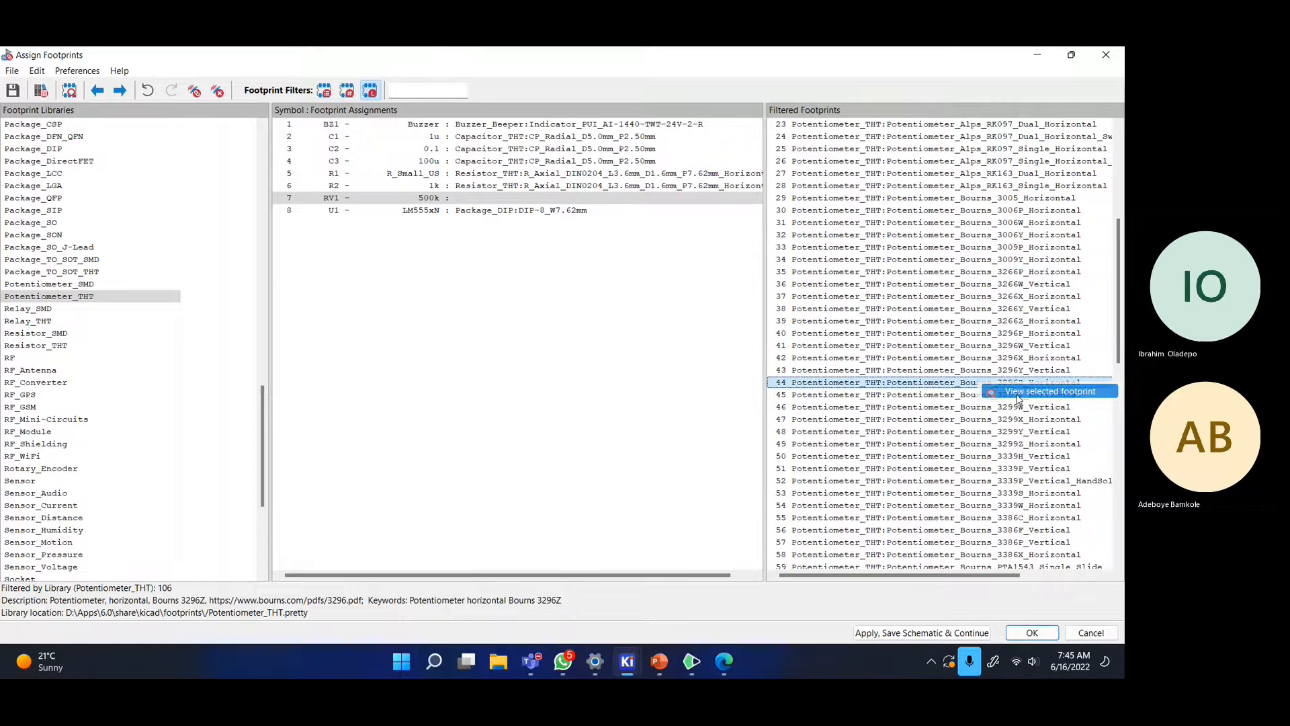
left_click(1018, 395)
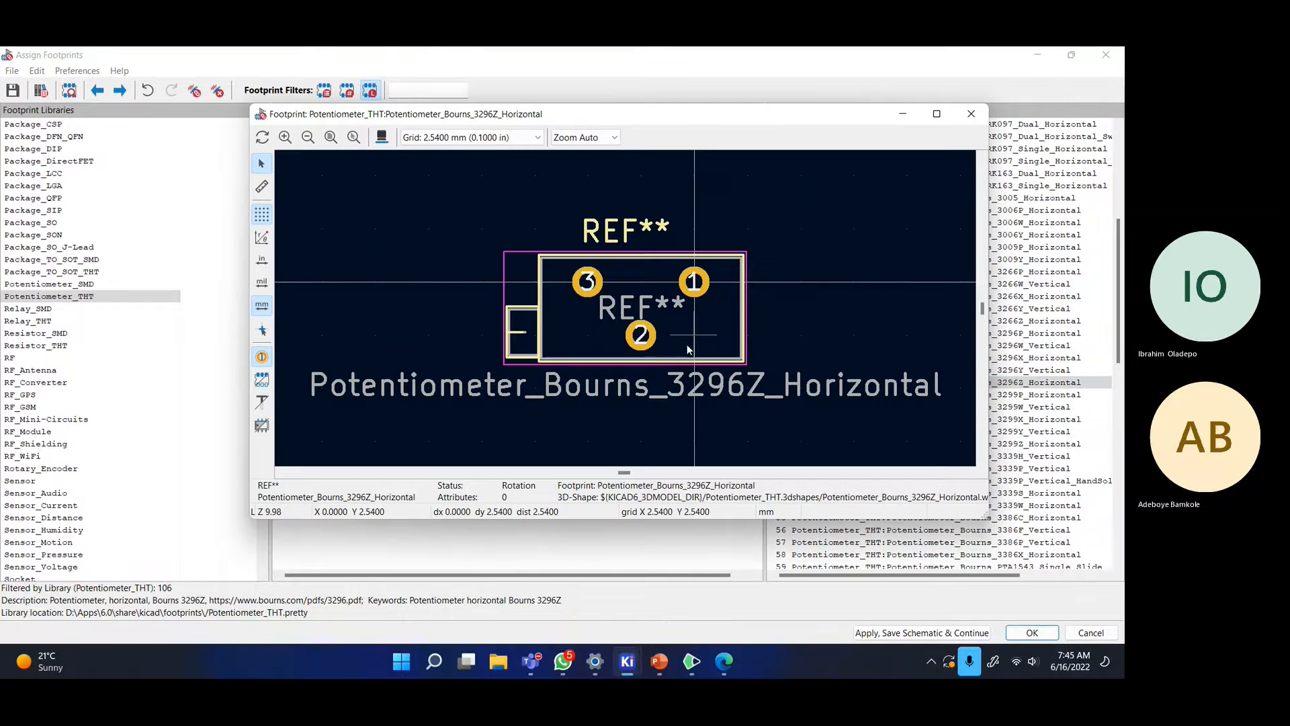
left_click(382, 137)
left_click_drag(452, 345, 674, 125)
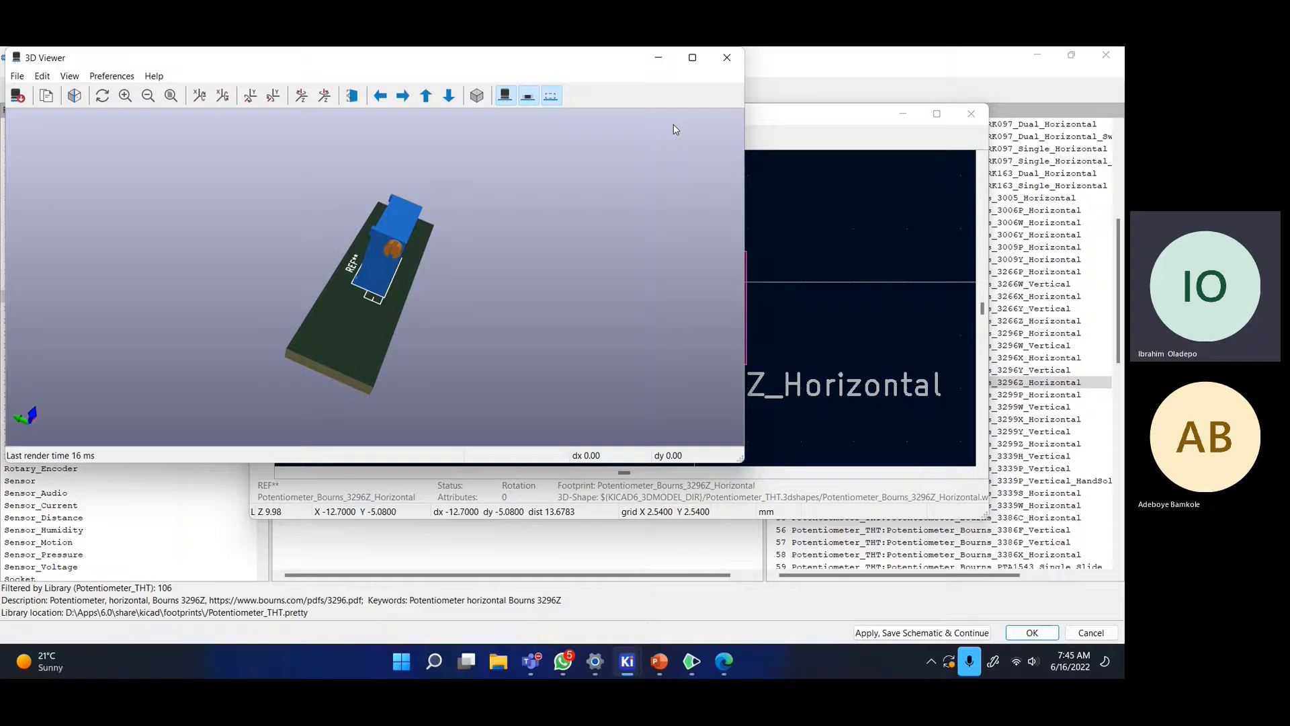
left_click(726, 61)
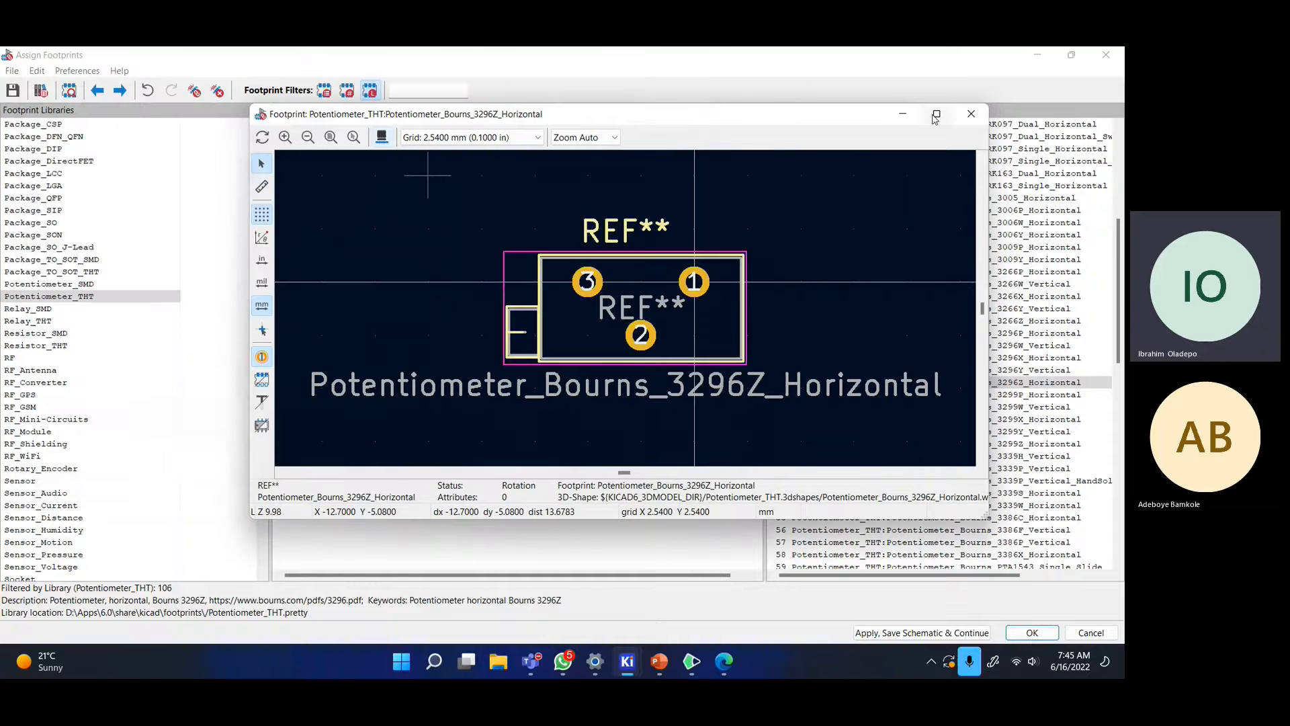
left_click(972, 115)
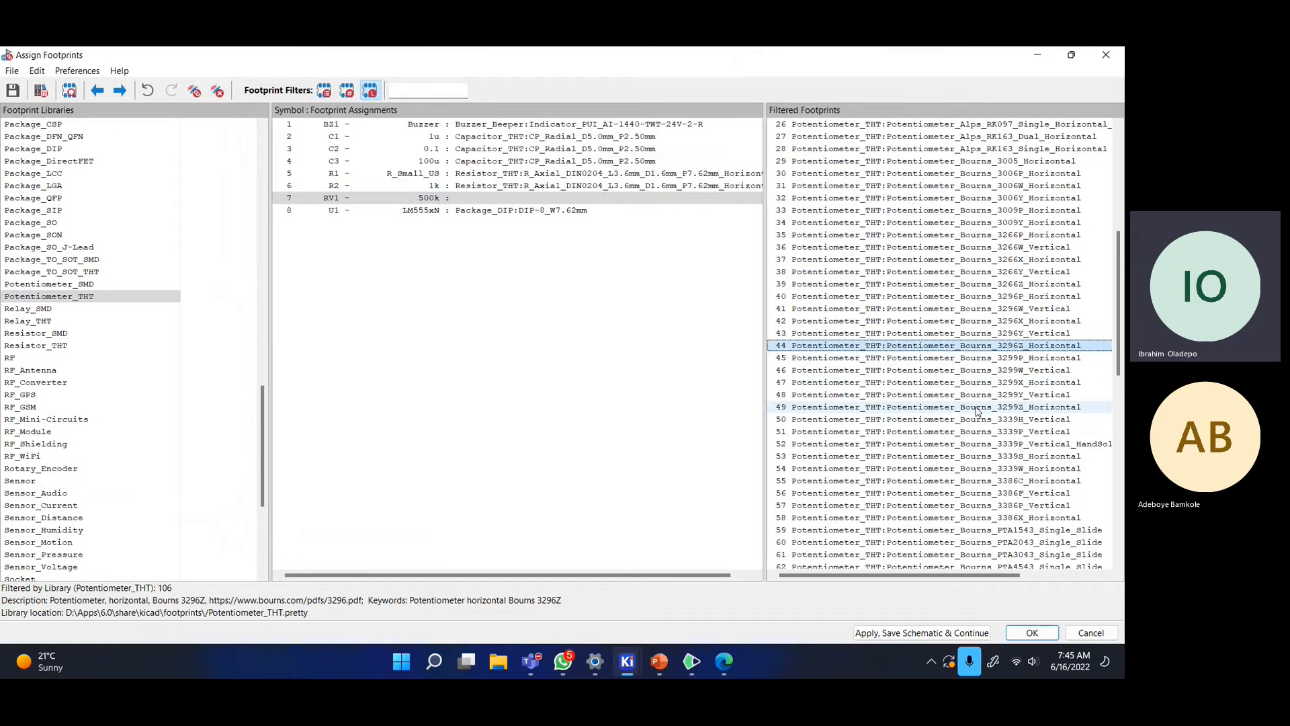
- Inspect the Bourns 3386C_Horizontal footprint in 2D and 3D
right_click(915, 478)
left_click(974, 489)
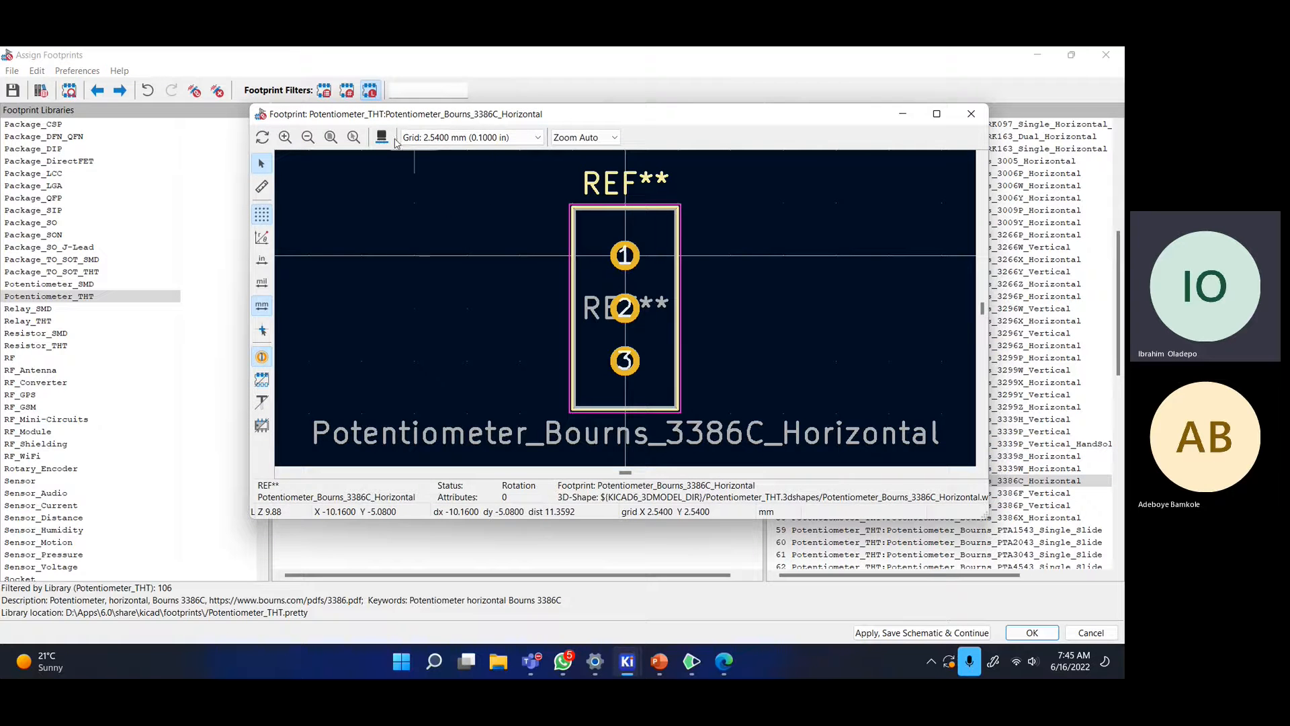
left_click(382, 137)
left_click_drag(395, 300, 670, 204)
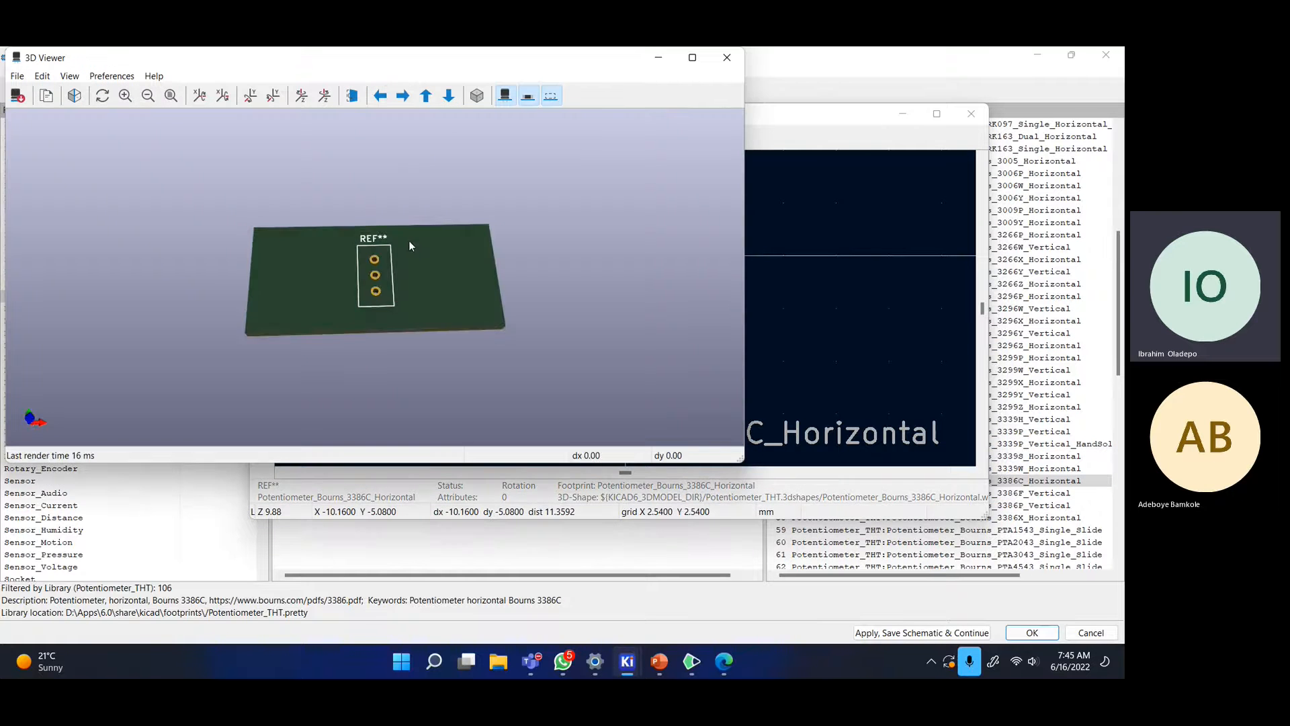
left_click(726, 57)
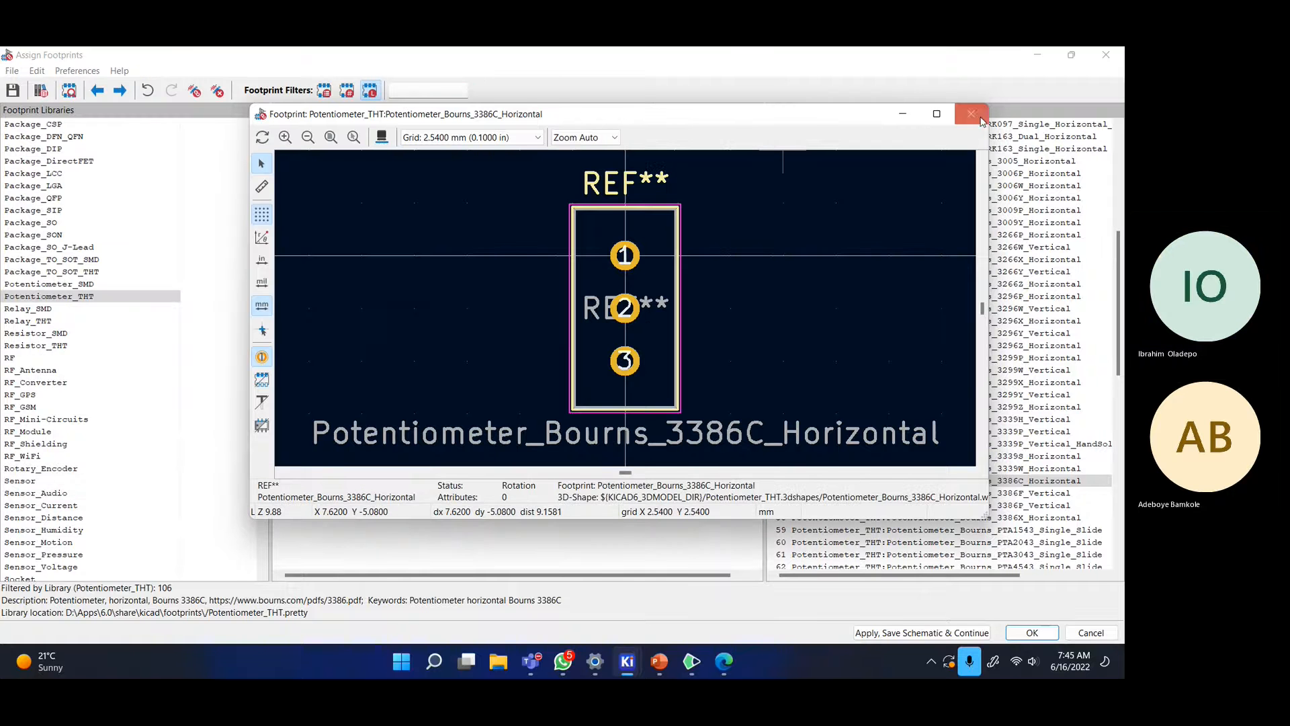
left_click(969, 113)
- Preview the Bourns 3296X_Horizontal footprint
scroll(962, 318, "up", 3)
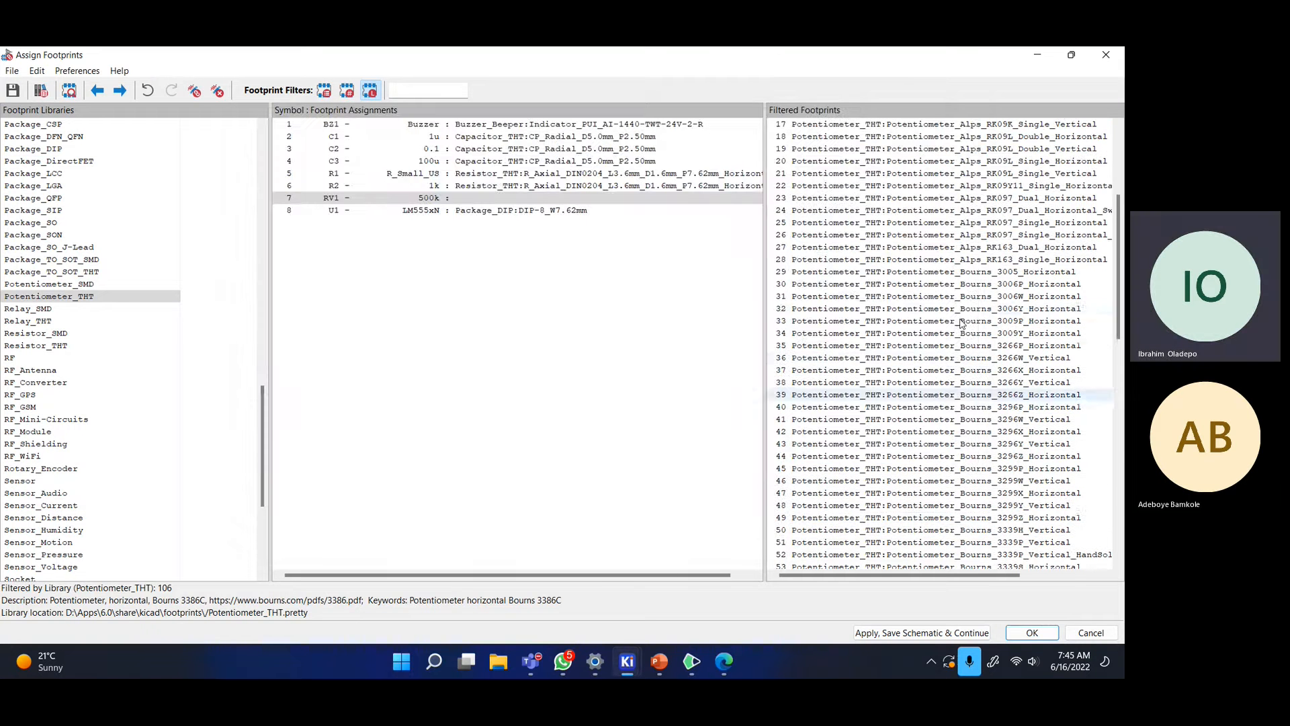
left_click(943, 273)
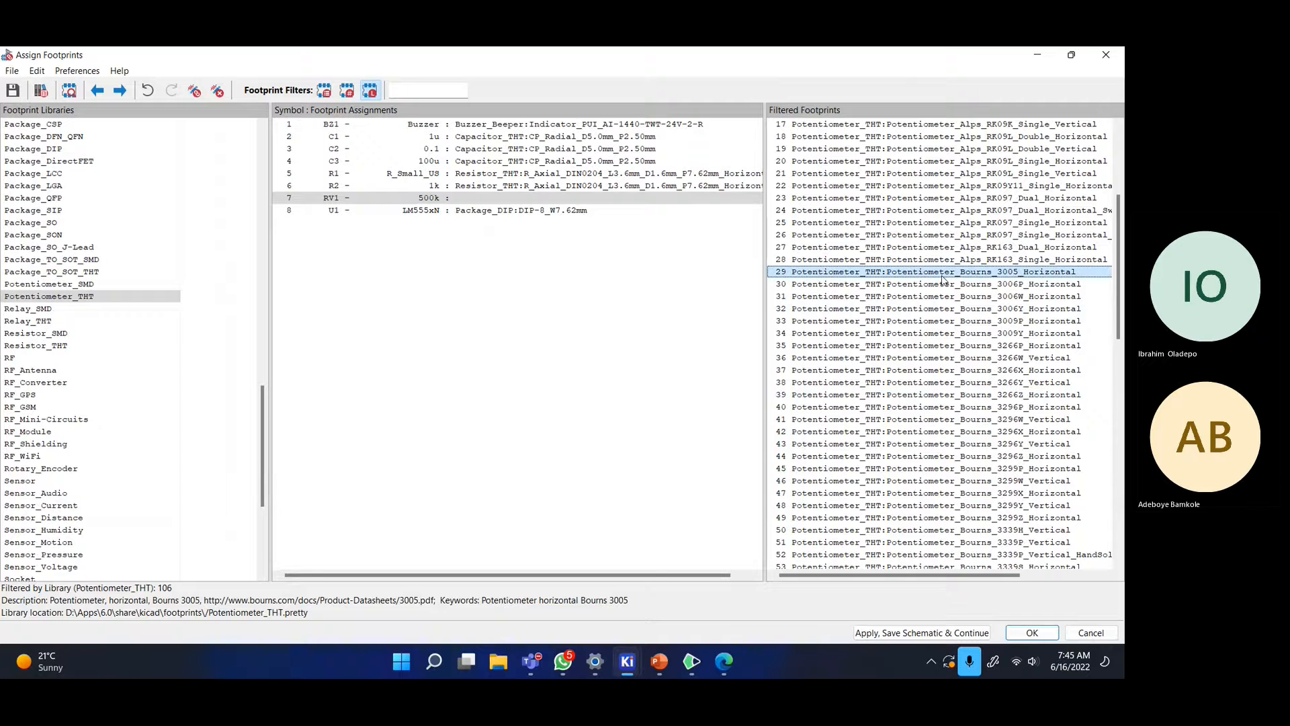
right_click(943, 278)
right_click(899, 330)
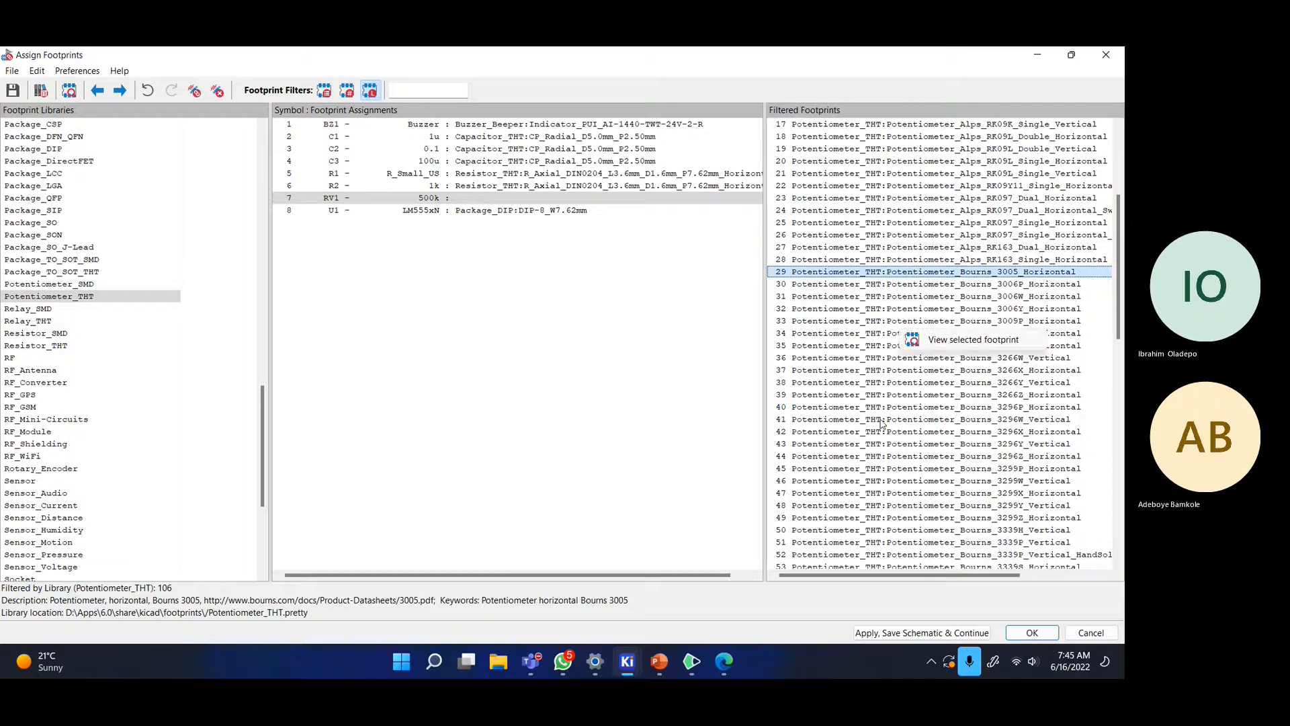
right_click(882, 422)
left_click(847, 435)
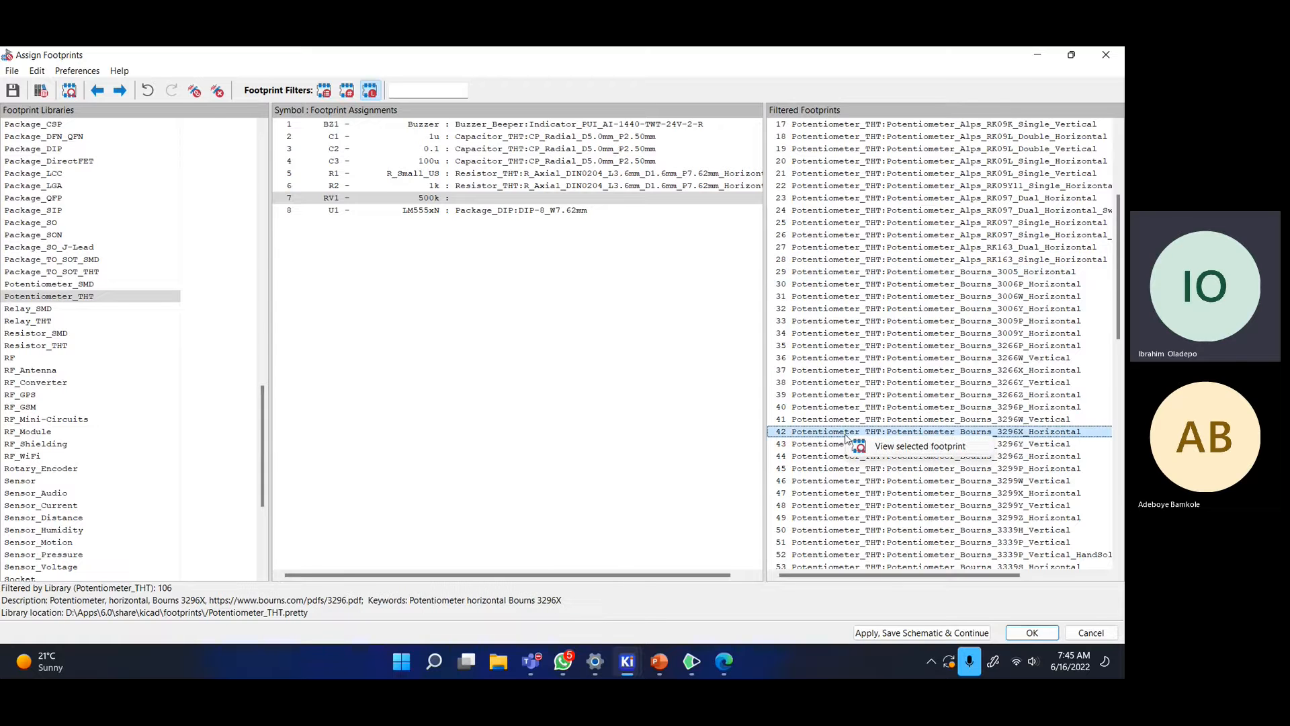
left_click(864, 445)
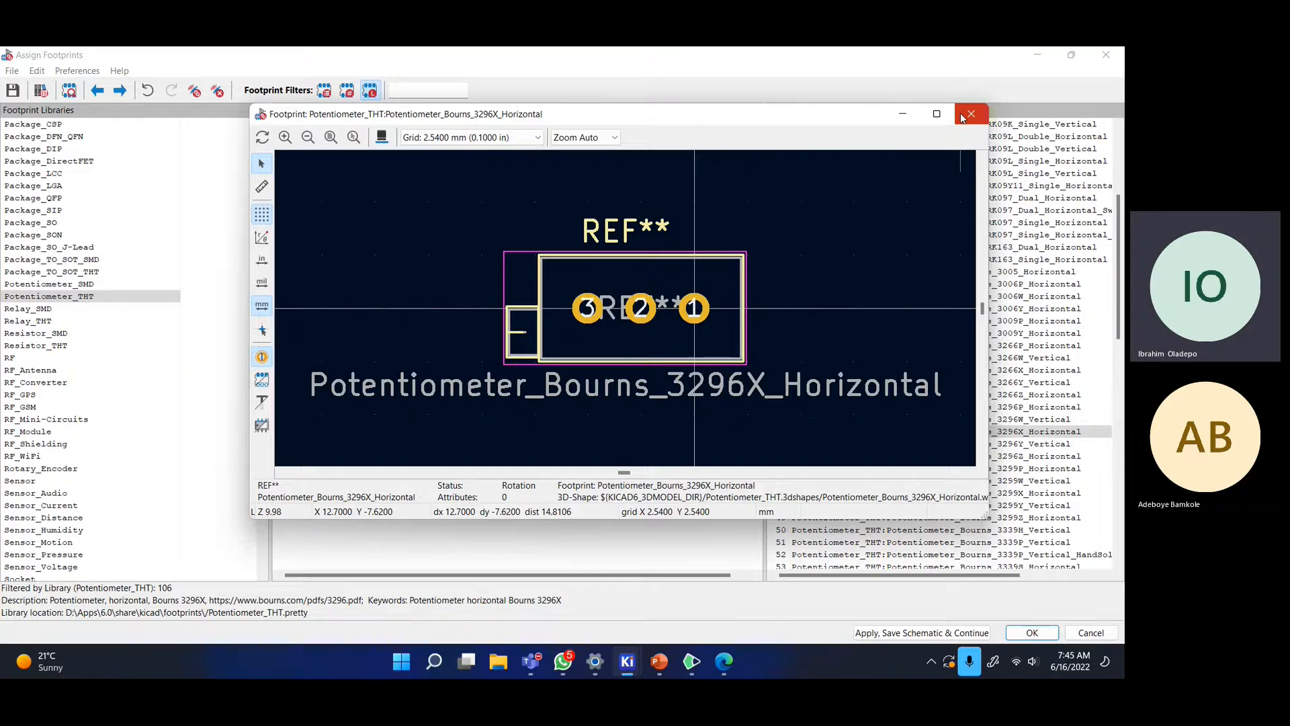
left_click(963, 119)
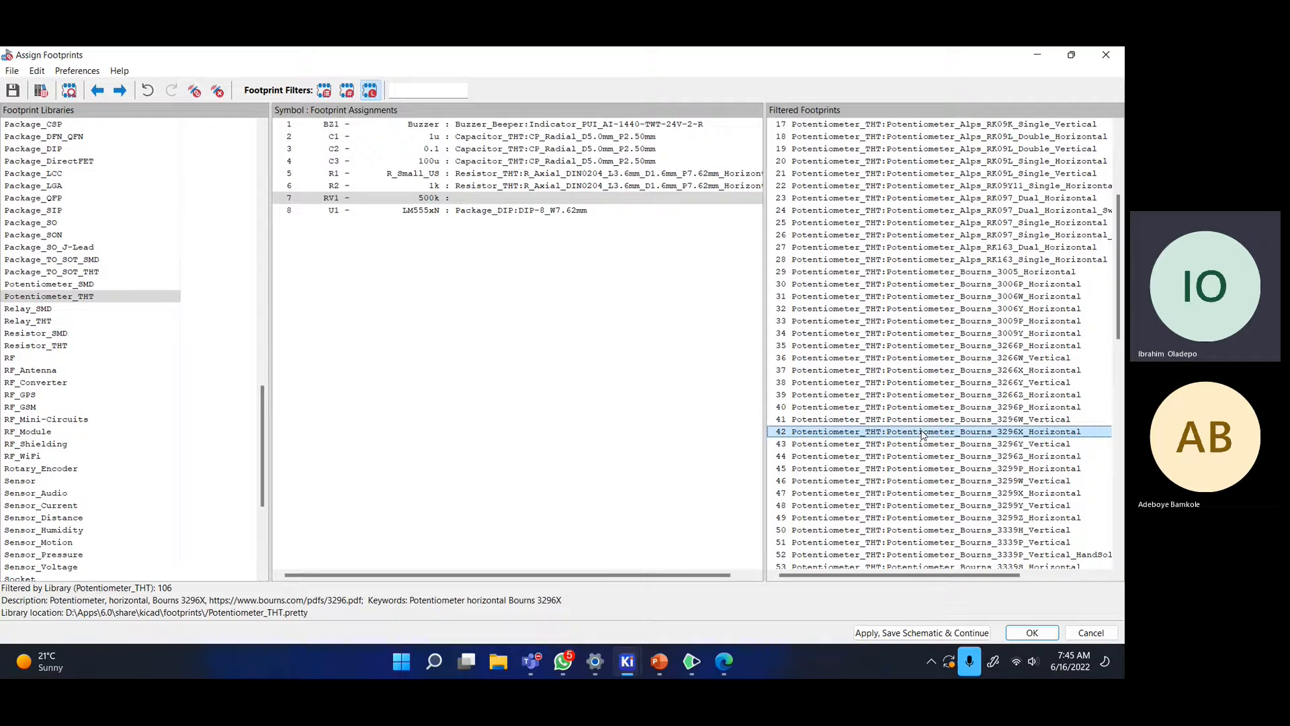
- Preview the PTA6043_Single_Slide footprint
scroll(924, 431, "down", 7)
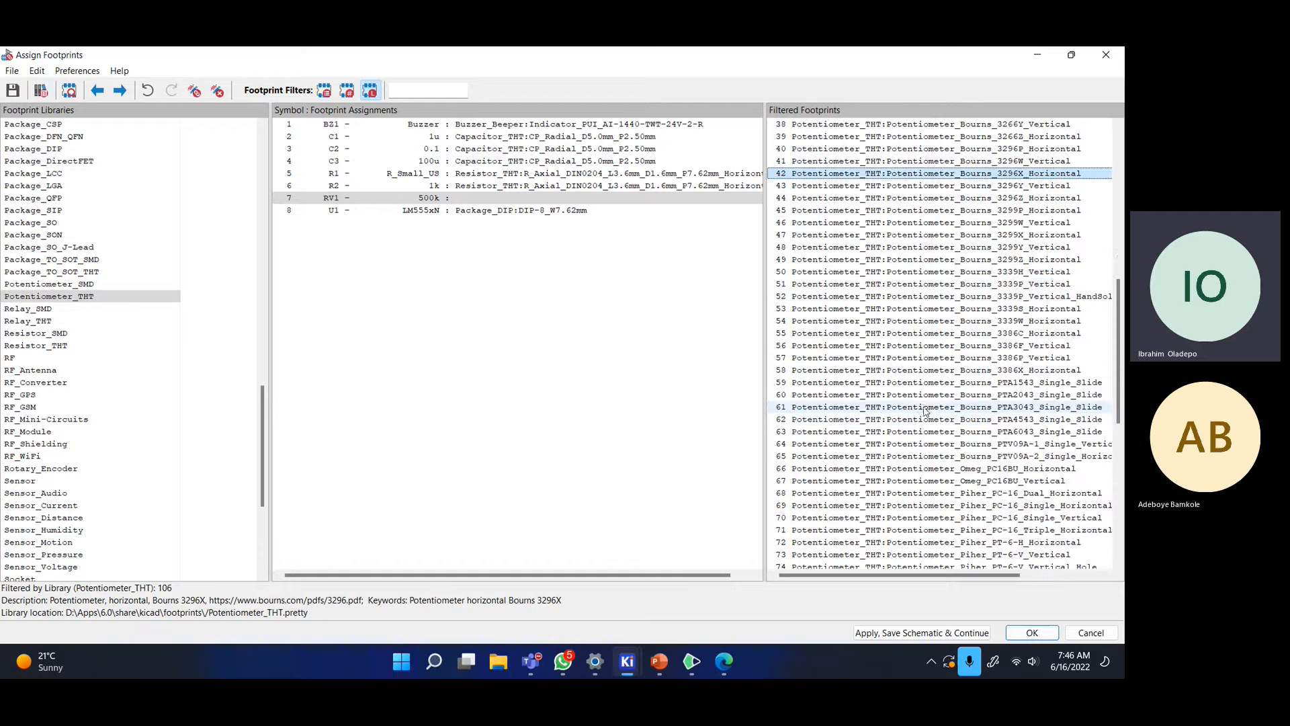
right_click(897, 433)
left_click(915, 441)
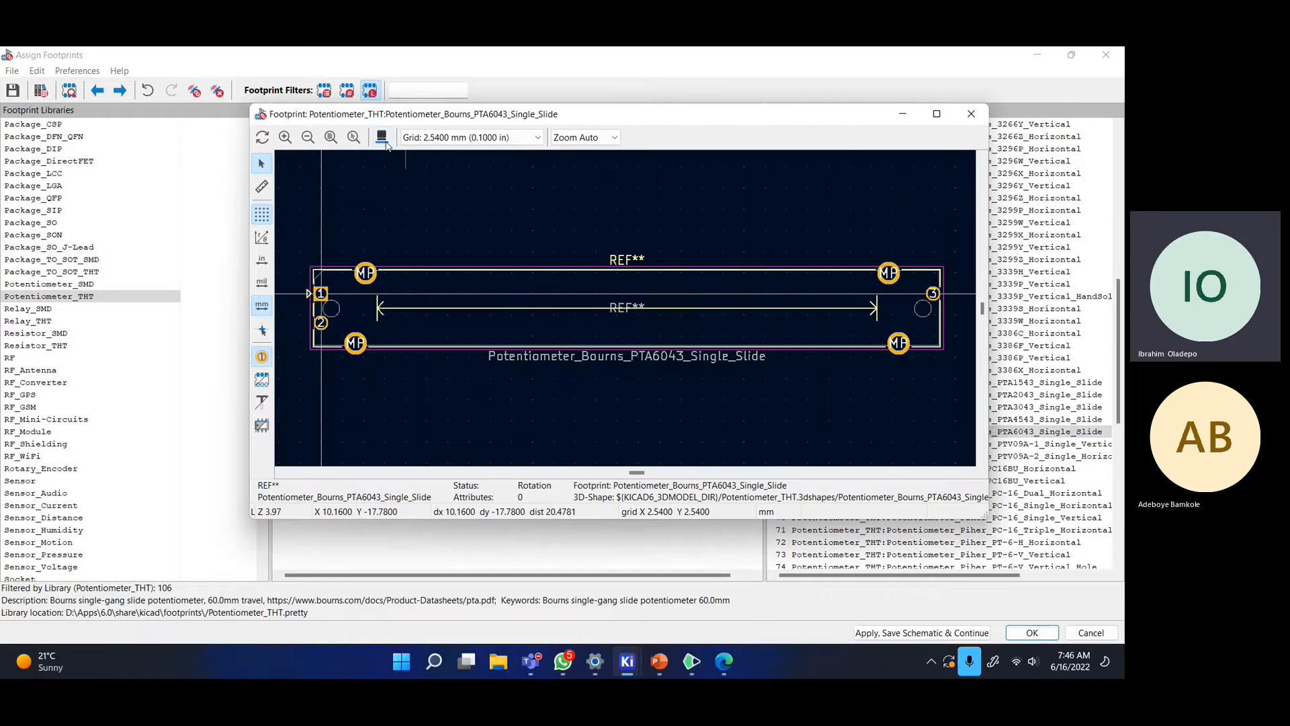
left_click(970, 114)
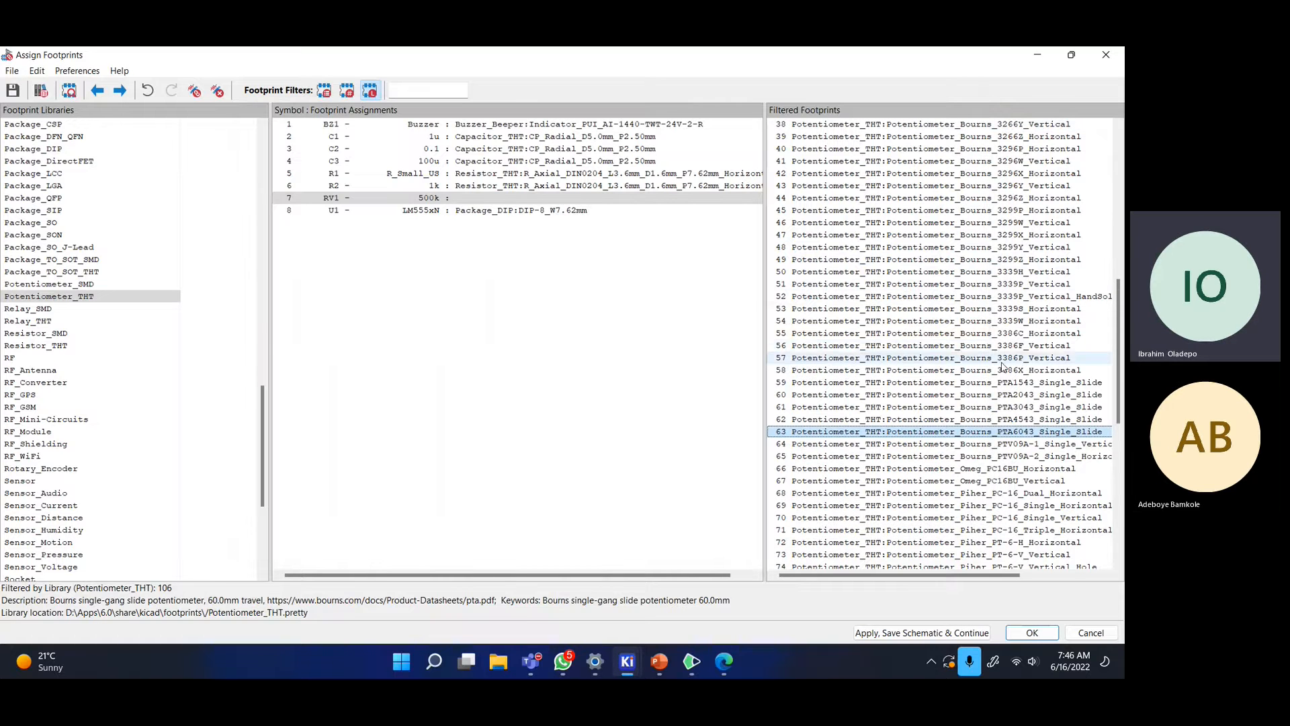
- Inspect the Bourns 3386F_Vertical footprint in 2D and 3D
right_click(987, 345)
left_click(1048, 355)
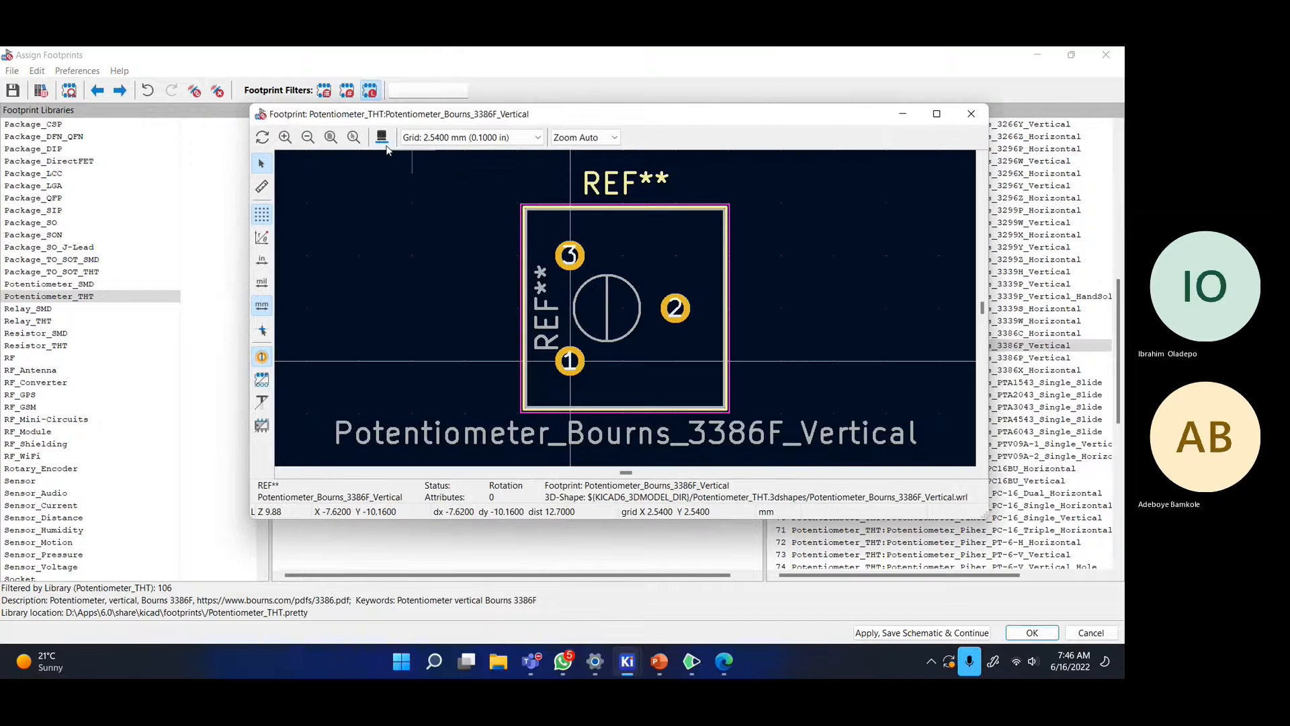
left_click(381, 138)
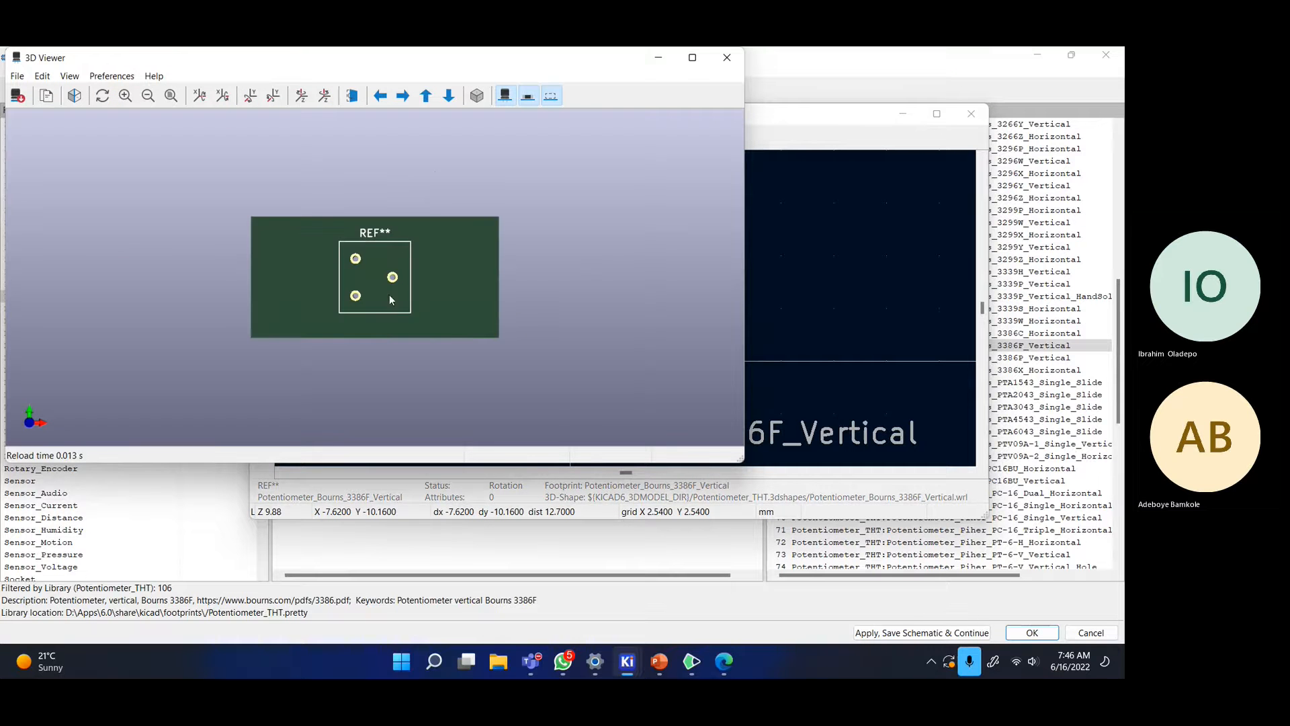
left_click_drag(390, 300, 437, 177)
left_click(726, 58)
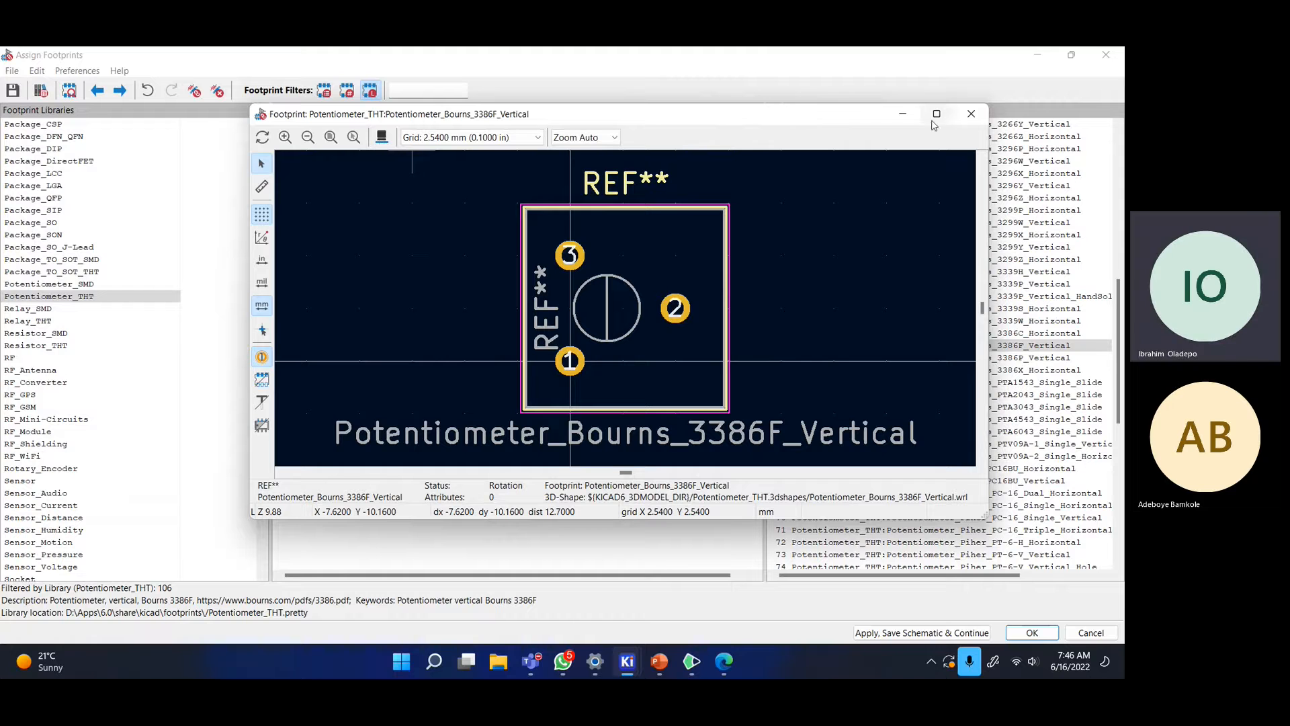
left_click(971, 115)
- Inspect the Bourns 3339P_Vertical trimmer footprint in 2D and 3D
left_click(997, 285)
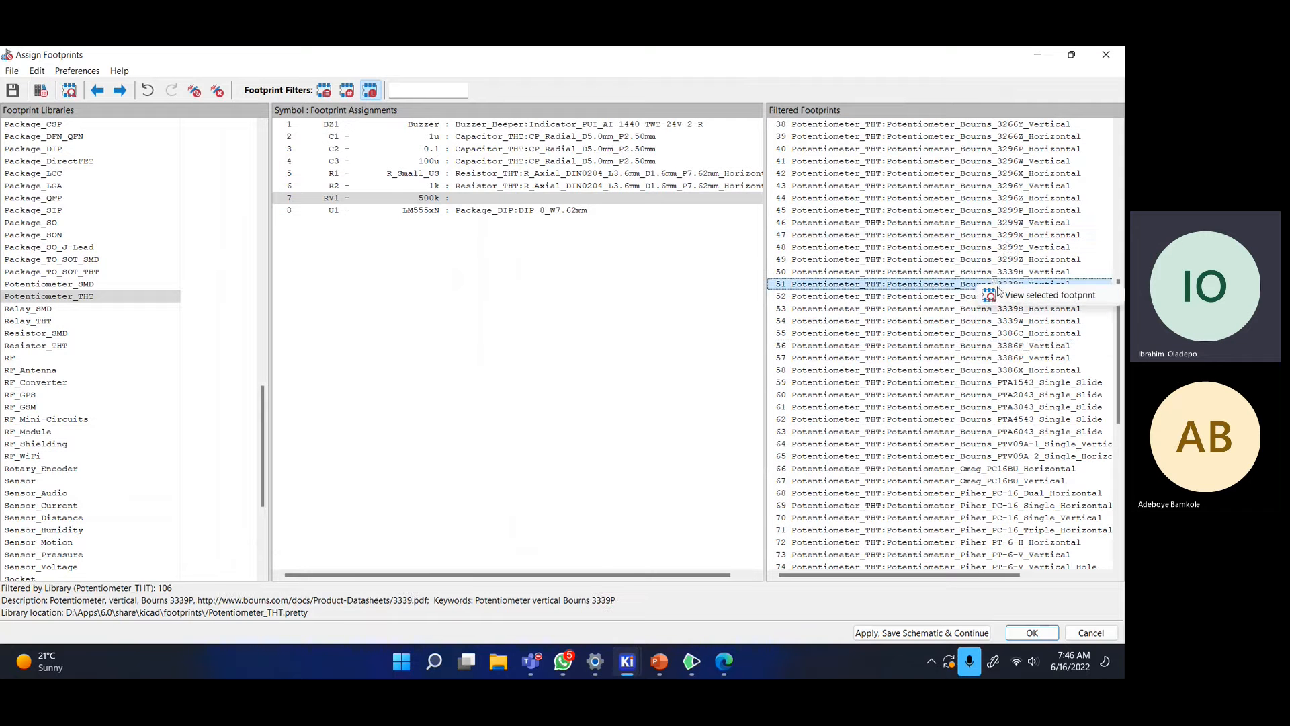
left_click(1001, 294)
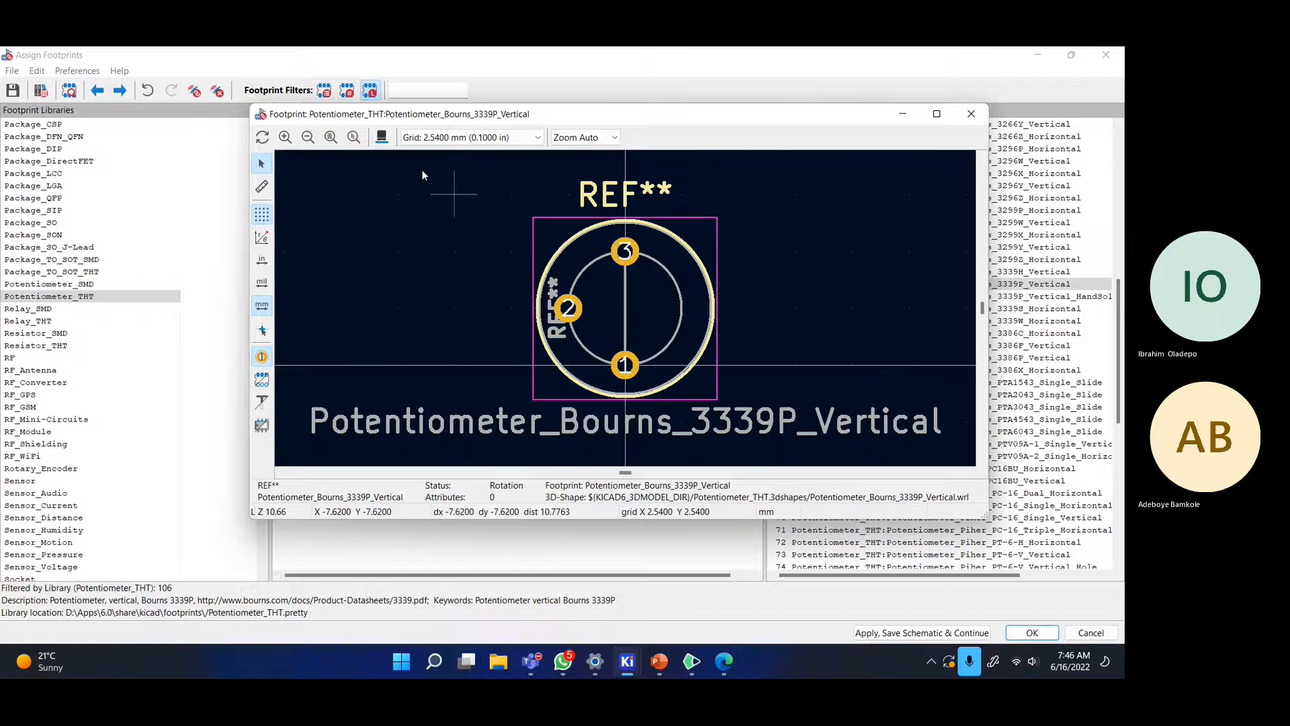
left_click(382, 137)
left_click_drag(454, 225, 438, 157)
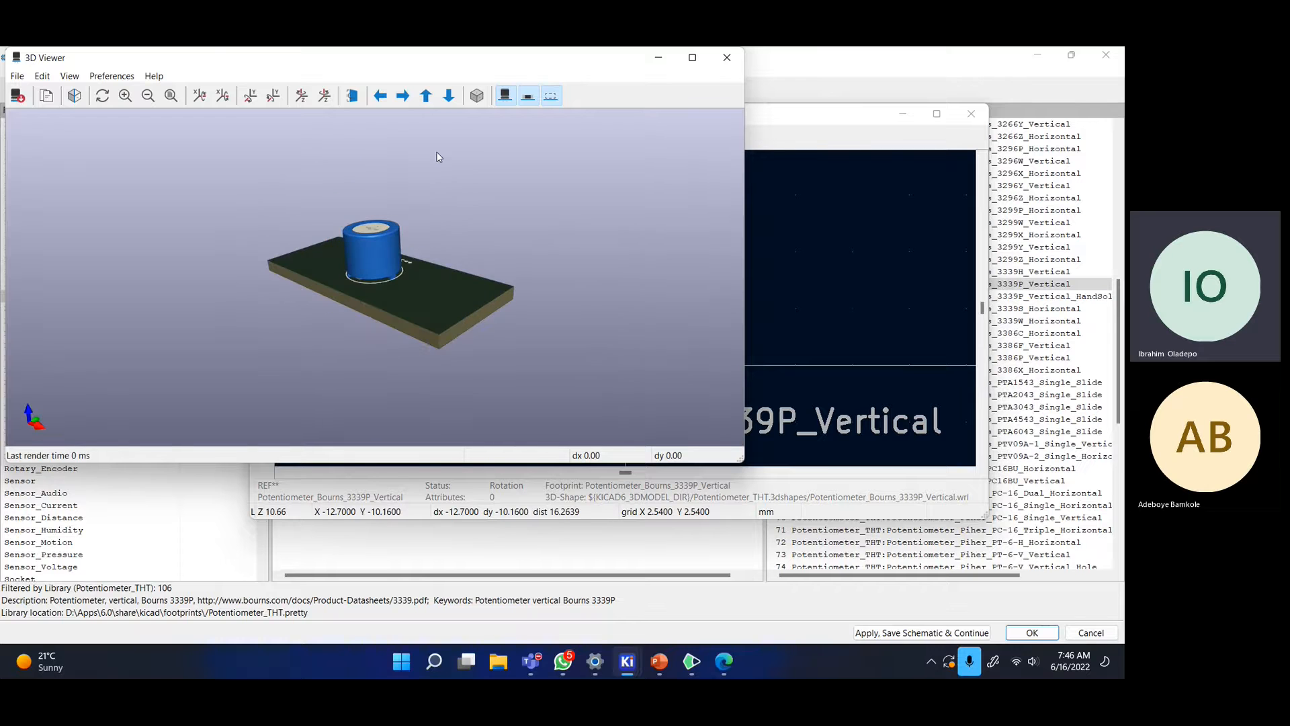
left_click(728, 56)
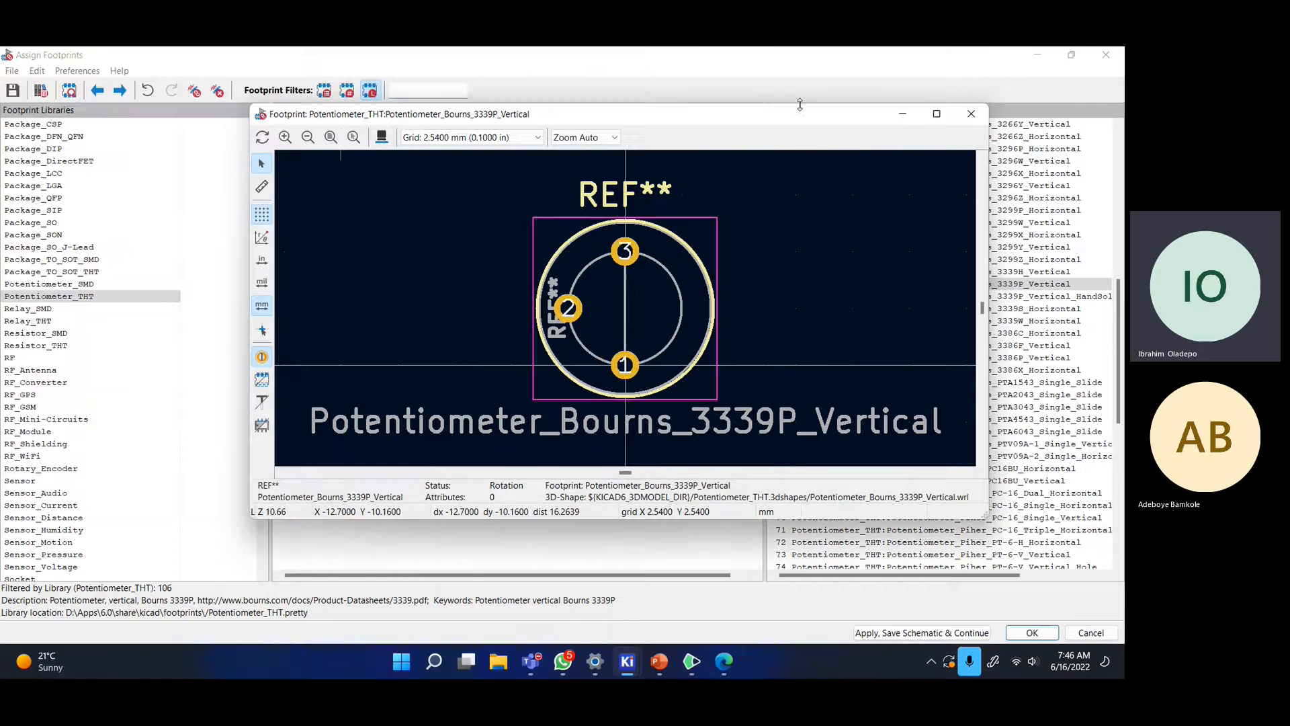
left_click(971, 113)
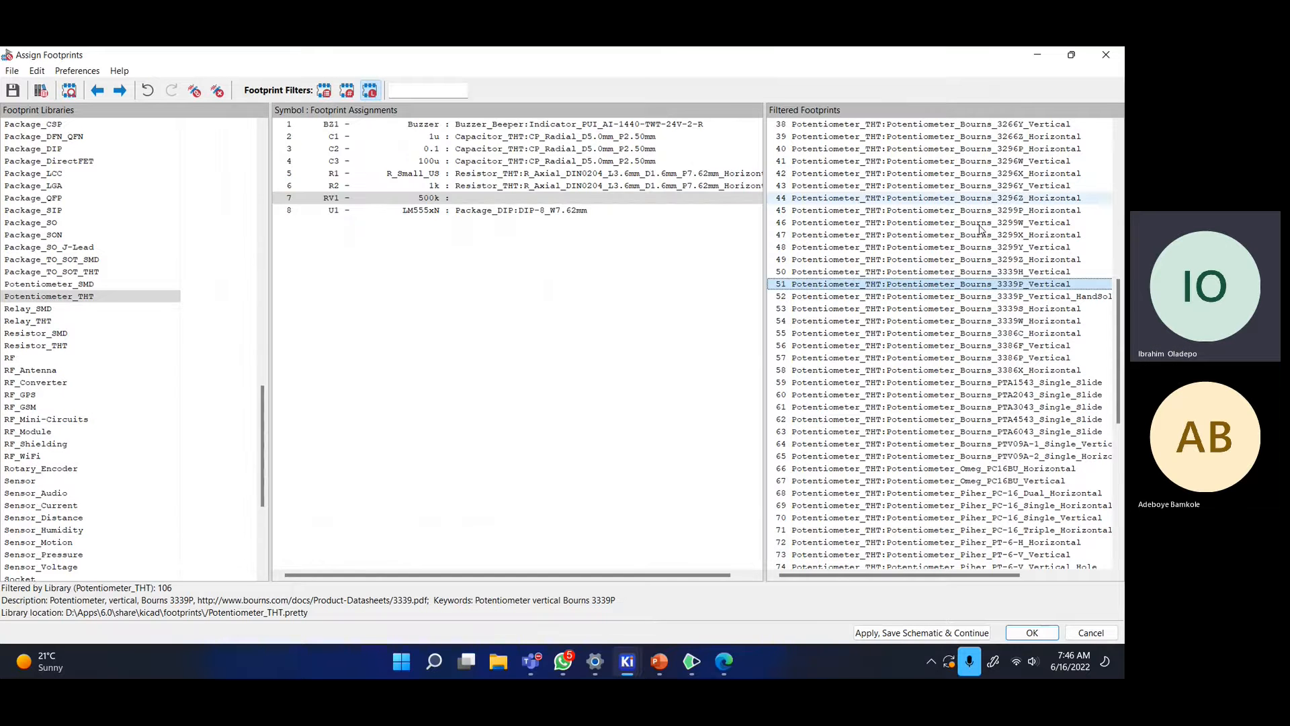
- Assign Potentiometer_Bourns_3339P_Vertical to RV1, save the schematic, and close footprint assignment
double_click(925, 285)
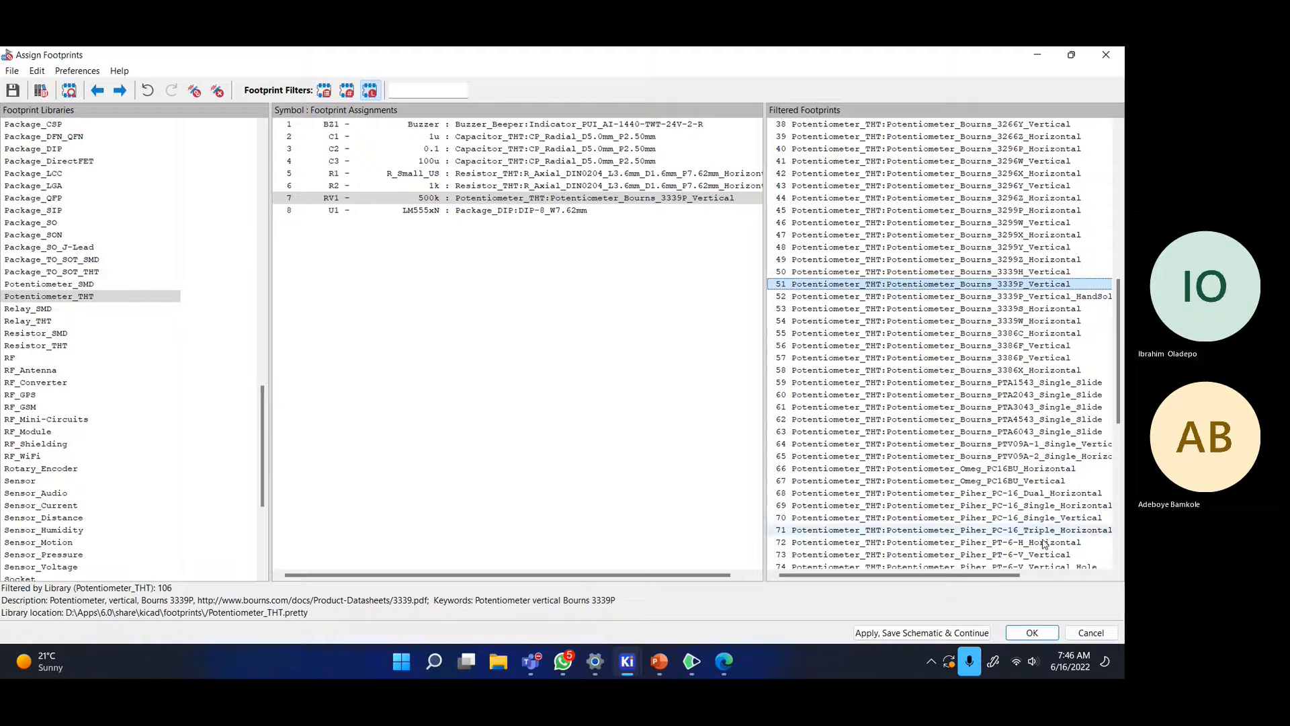
left_click(908, 633)
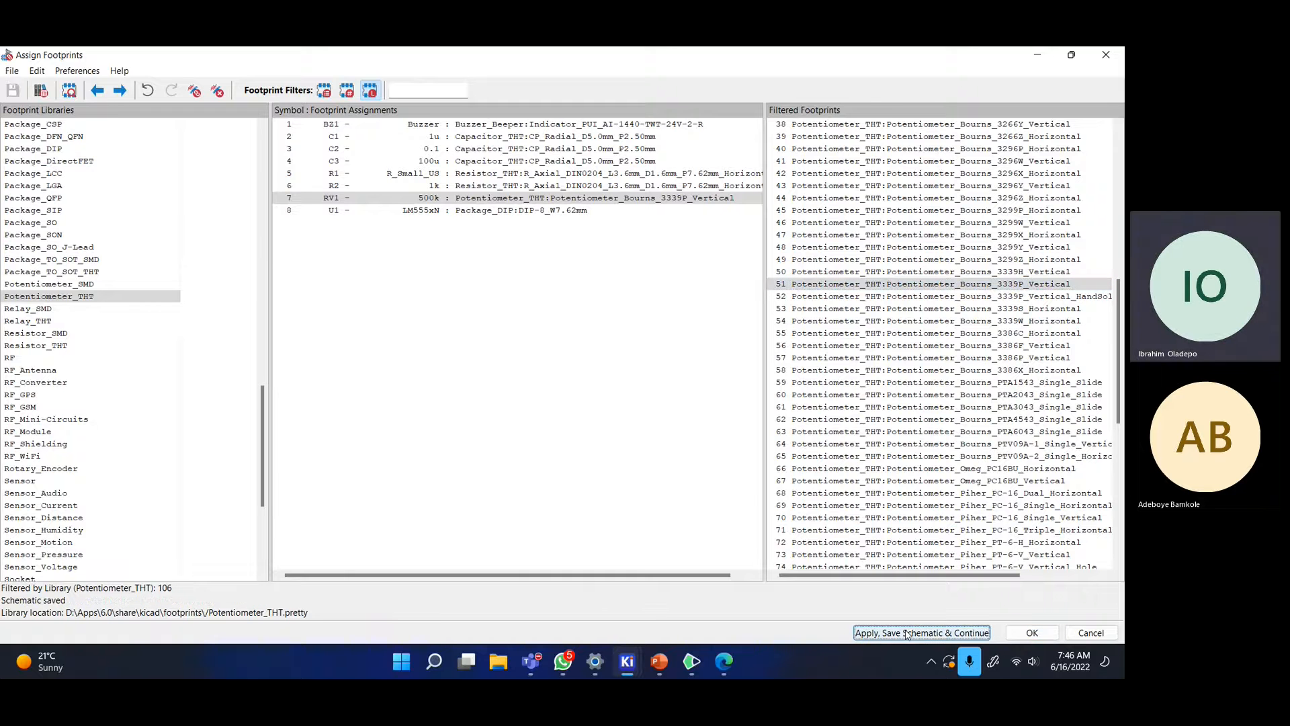
left_click(1031, 633)
- Deselect RV1 and switch to the PCB Editor via the Tools menu
middle_click_drag(561, 347, 567, 290)
left_click(878, 295)
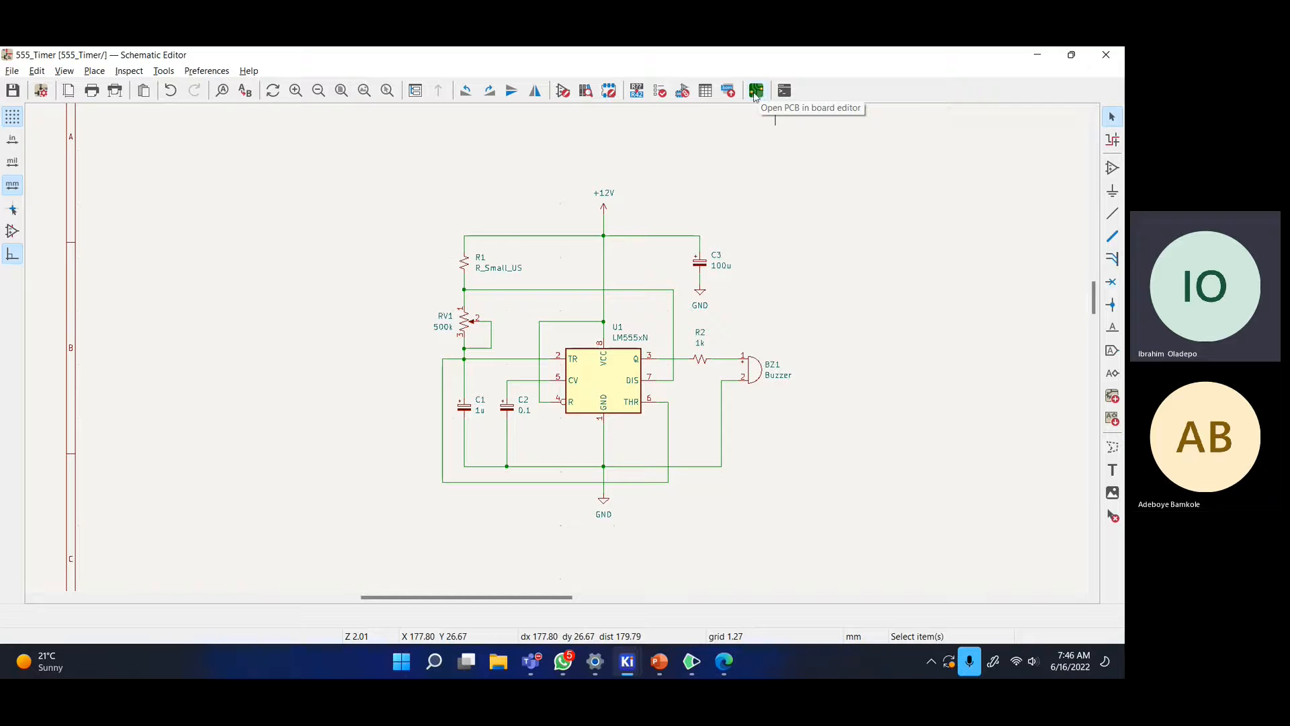
left_click(14, 71)
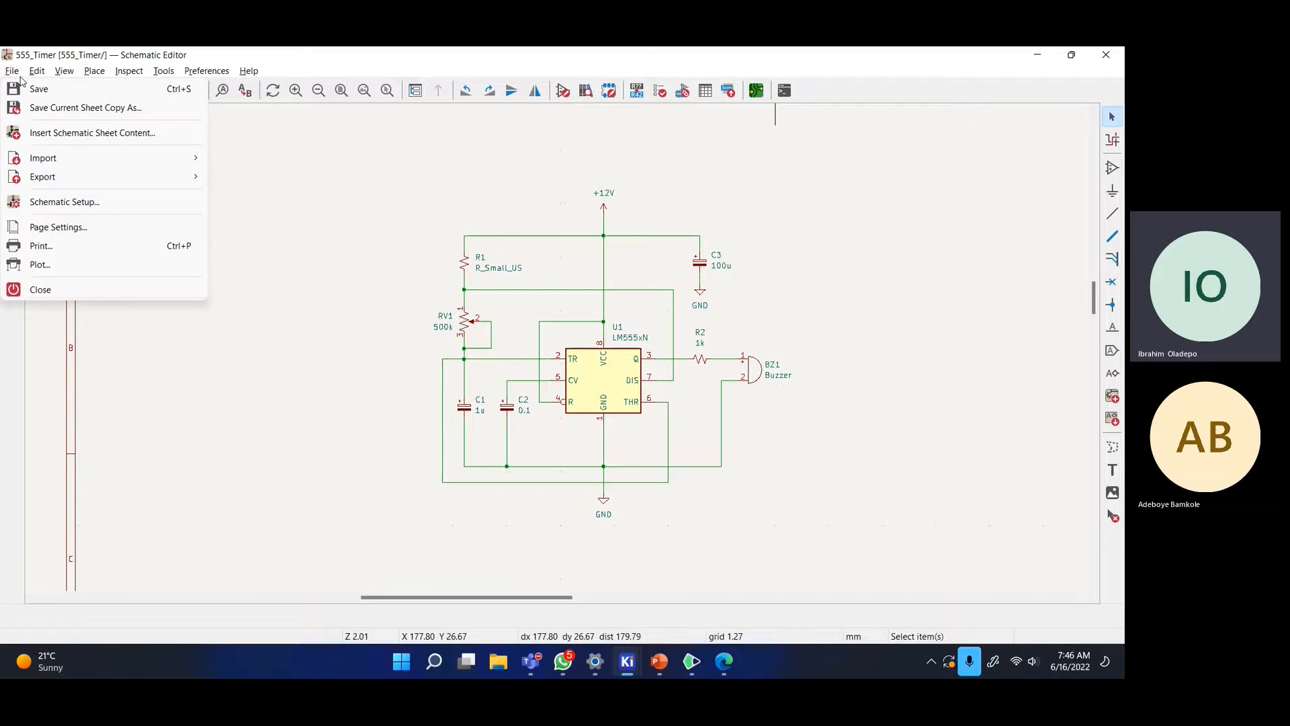
mouse_move(140, 74)
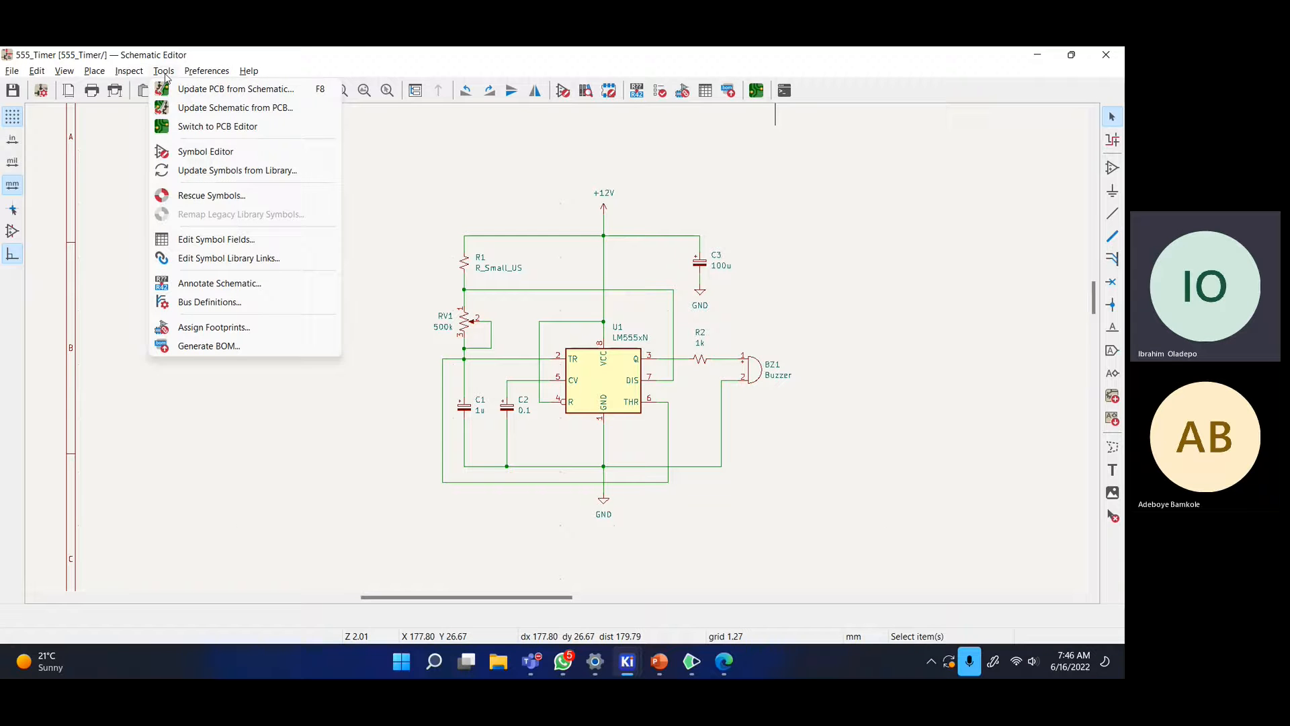
left_click(165, 75)
left_click(167, 77)
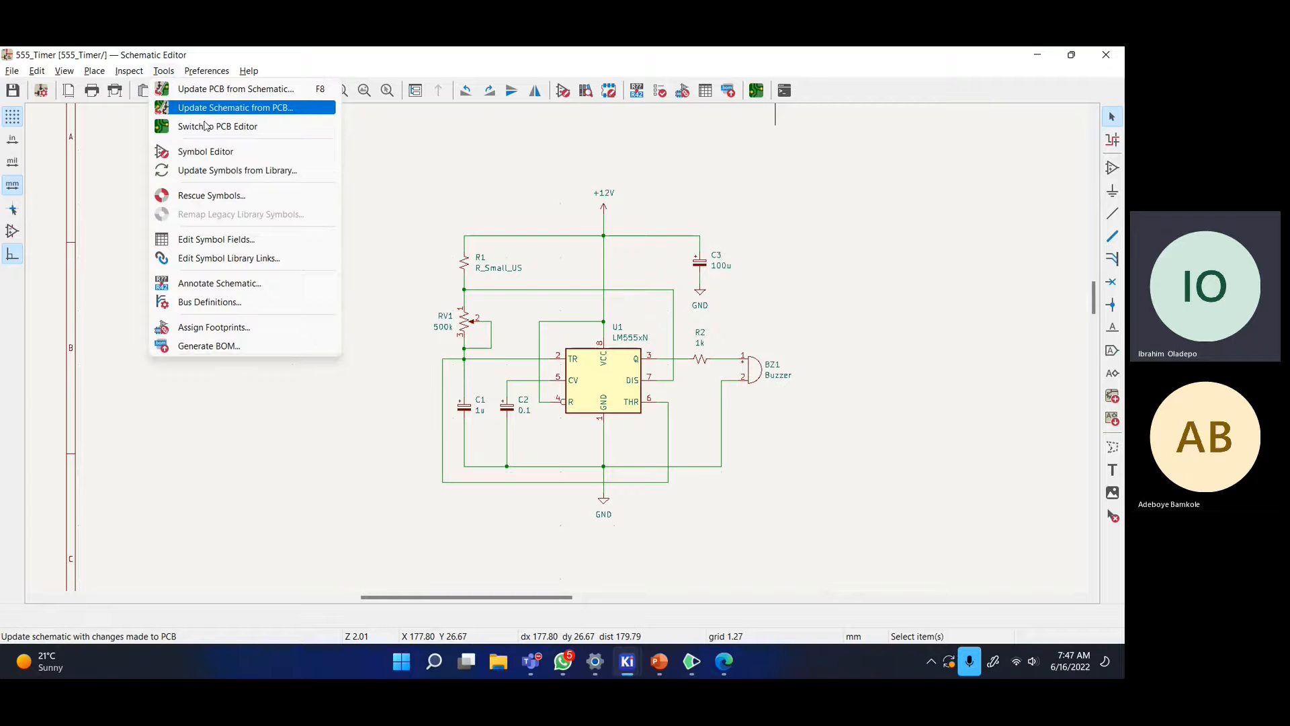
left_click(205, 129)
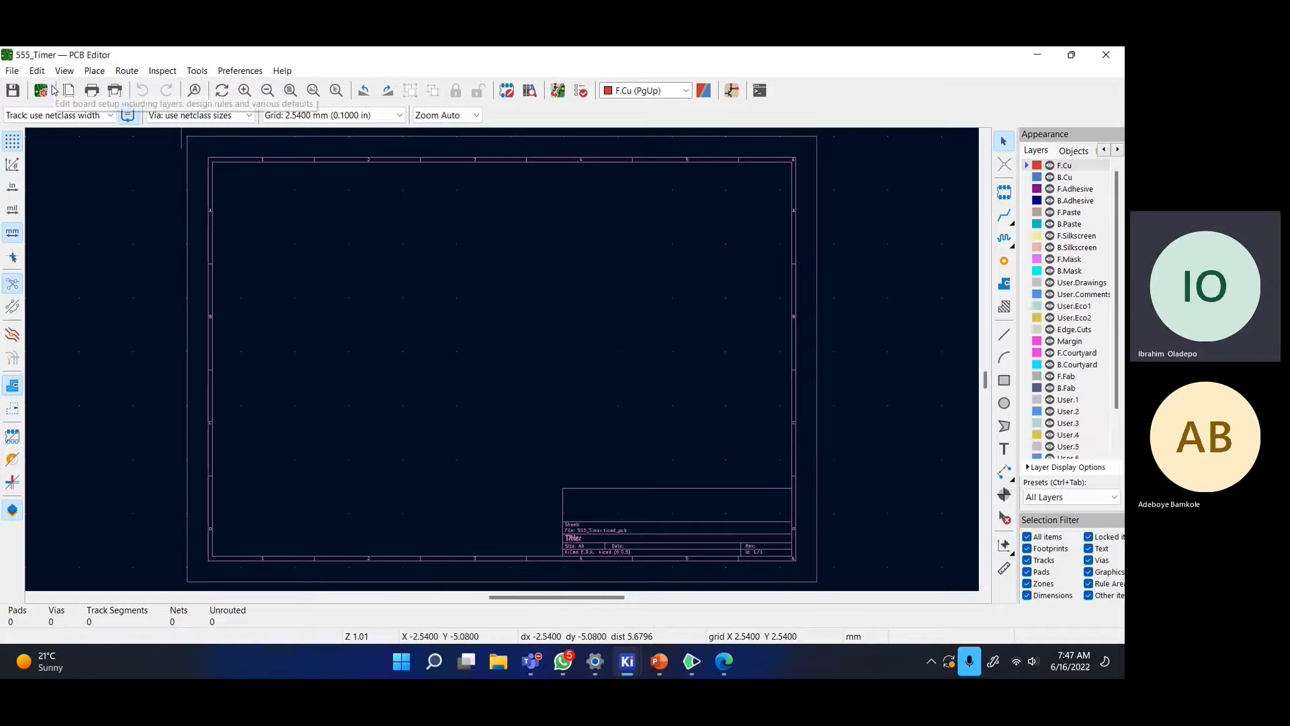
- Update the PCB from the schematic, adding all eight footprints with 0 errors and 0 warnings
left_click(557, 91)
scroll(160, 272, "up", 5)
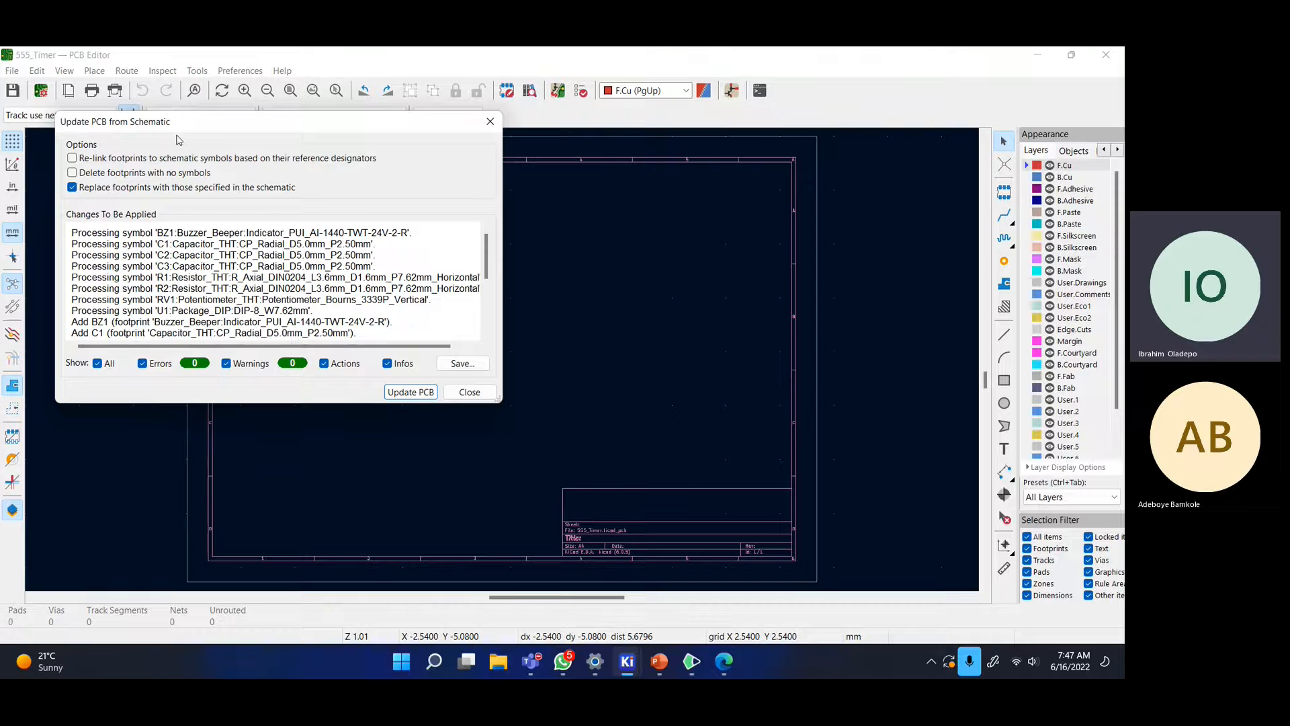
left_click(430, 389)
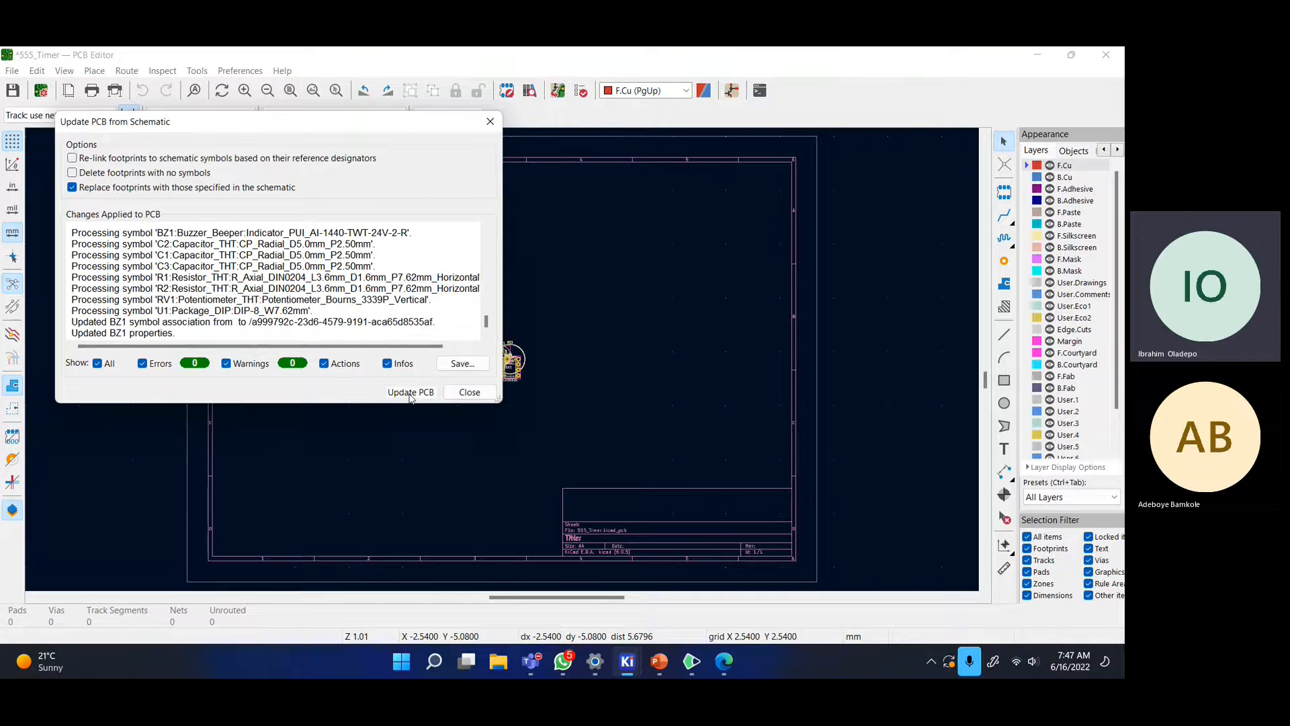
- Close the update report and drop the imported footprints onto the 555_Timer board
left_click(470, 394)
scroll(484, 403, "up", 5)
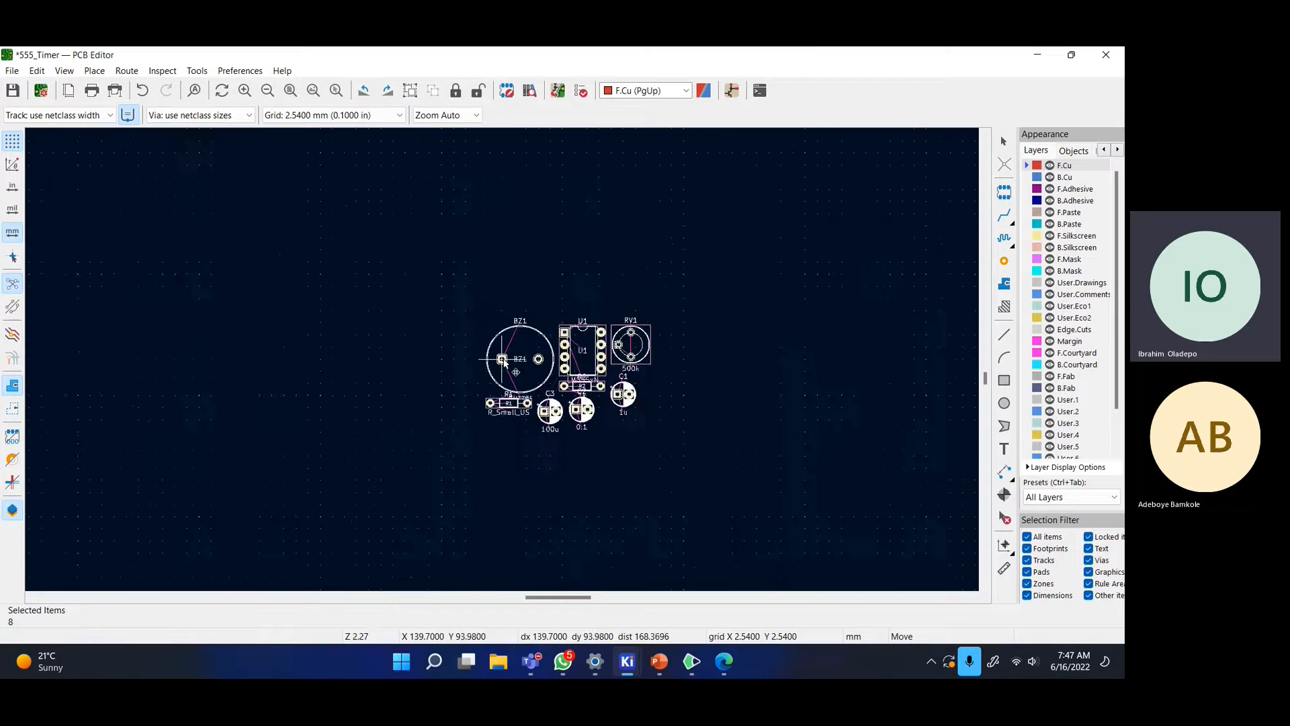
scroll(483, 411, "down", 5)
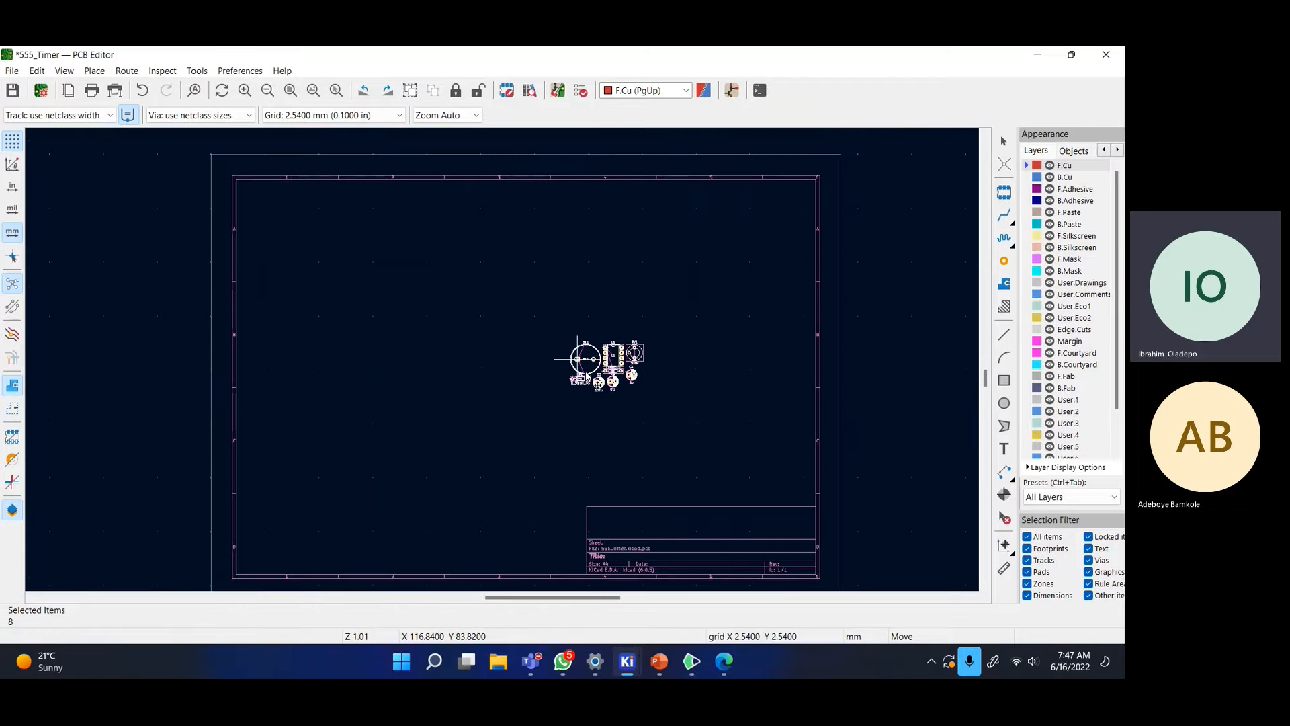
left_click(505, 344)
scroll(578, 360, "up", 5)
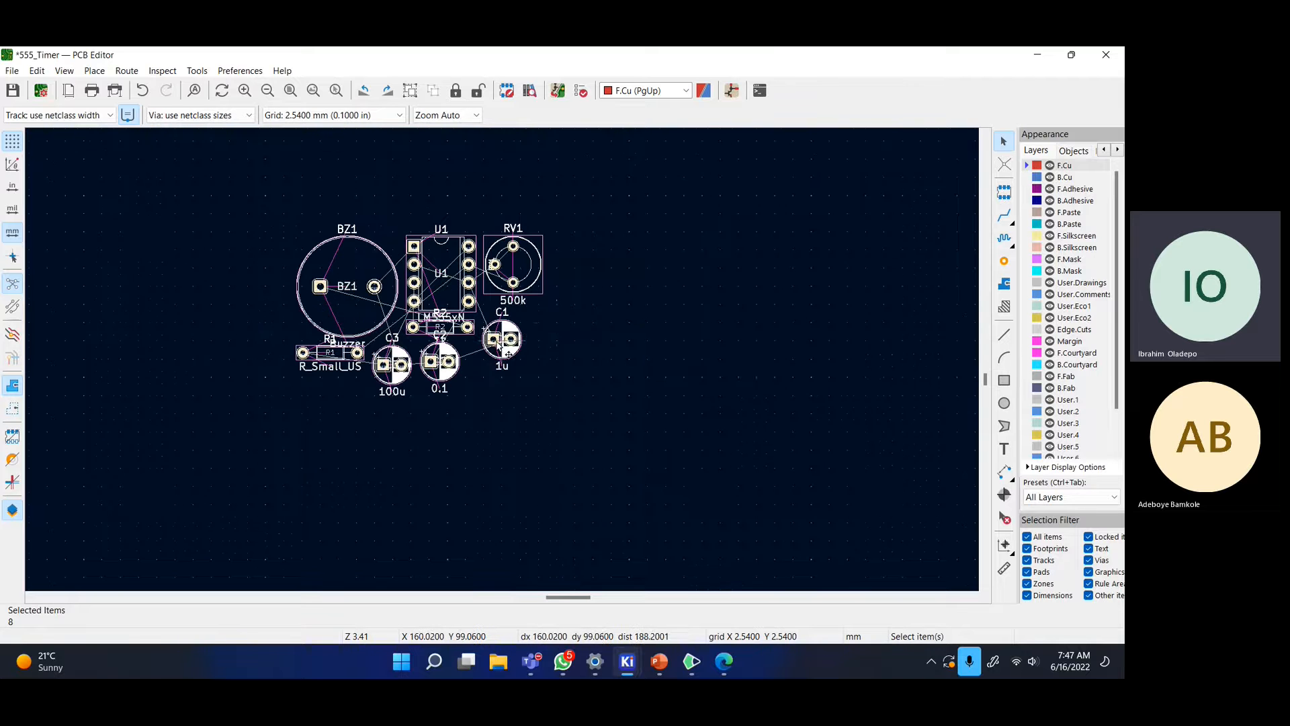
scroll(574, 306, "up", 1)
middle_click_drag(411, 365, 754, 361)
scroll(752, 442, "down", 1)
scroll(508, 362, "up", 1)
middle_click_drag(509, 362, 680, 396)
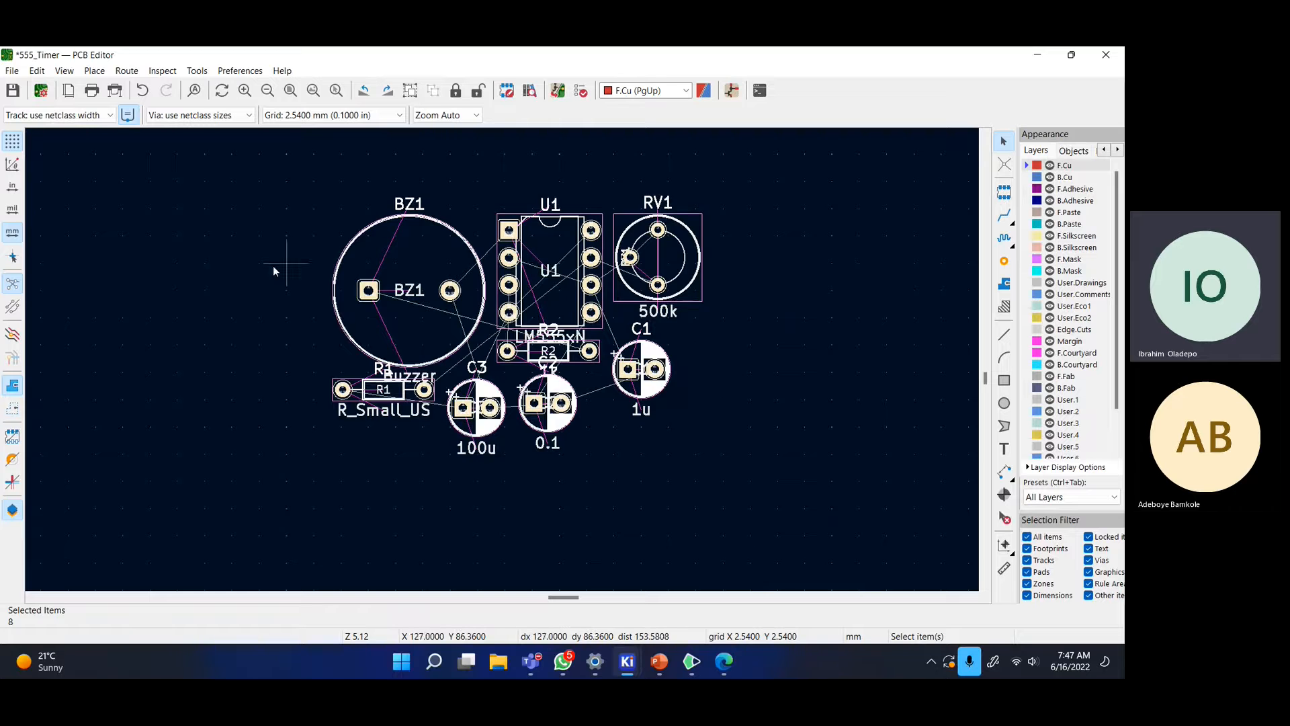
scroll(274, 265, "down", 1)
middle_click_drag(558, 371, 514, 341)
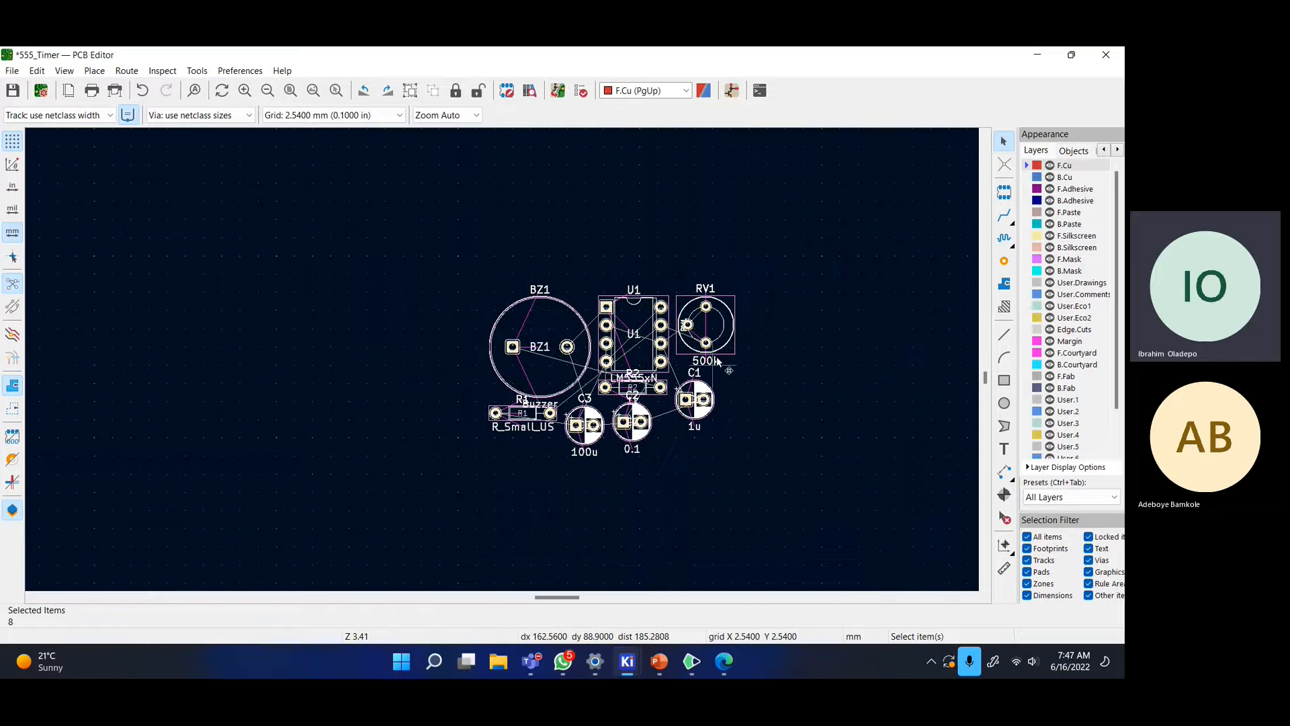
scroll(776, 378, "up", 1)
middle_click_drag(268, 302, 560, 306)
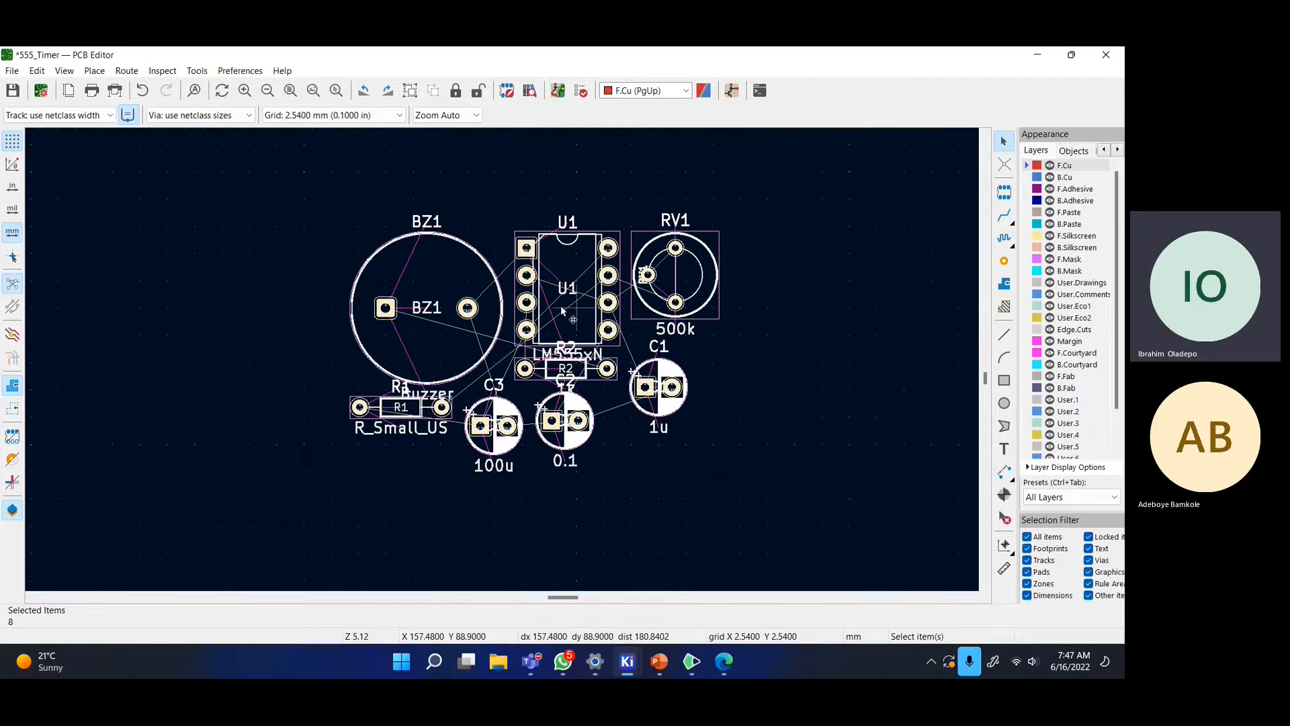
- Move the U1 chip footprint down and to the right
left_click(575, 320)
left_click(736, 350)
left_click(567, 303)
left_click_drag(566, 318, 887, 409)
middle_click_drag(887, 409, 720, 369)
- Rotate the RV1 potentiometer 180 degrees and place it right of U1
left_click(548, 259)
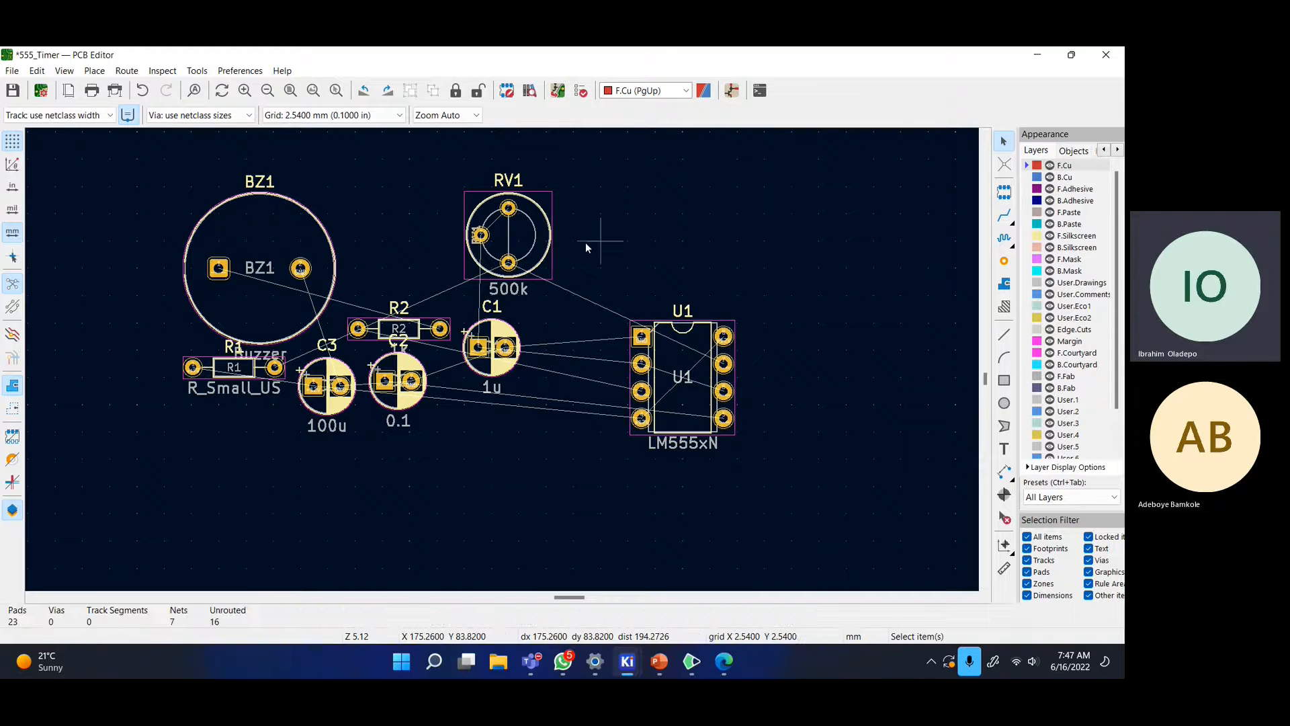
left_click_drag(508, 262, 877, 379)
key("r")
key("r")
left_click(932, 381)
scroll(911, 403, "up", 3)
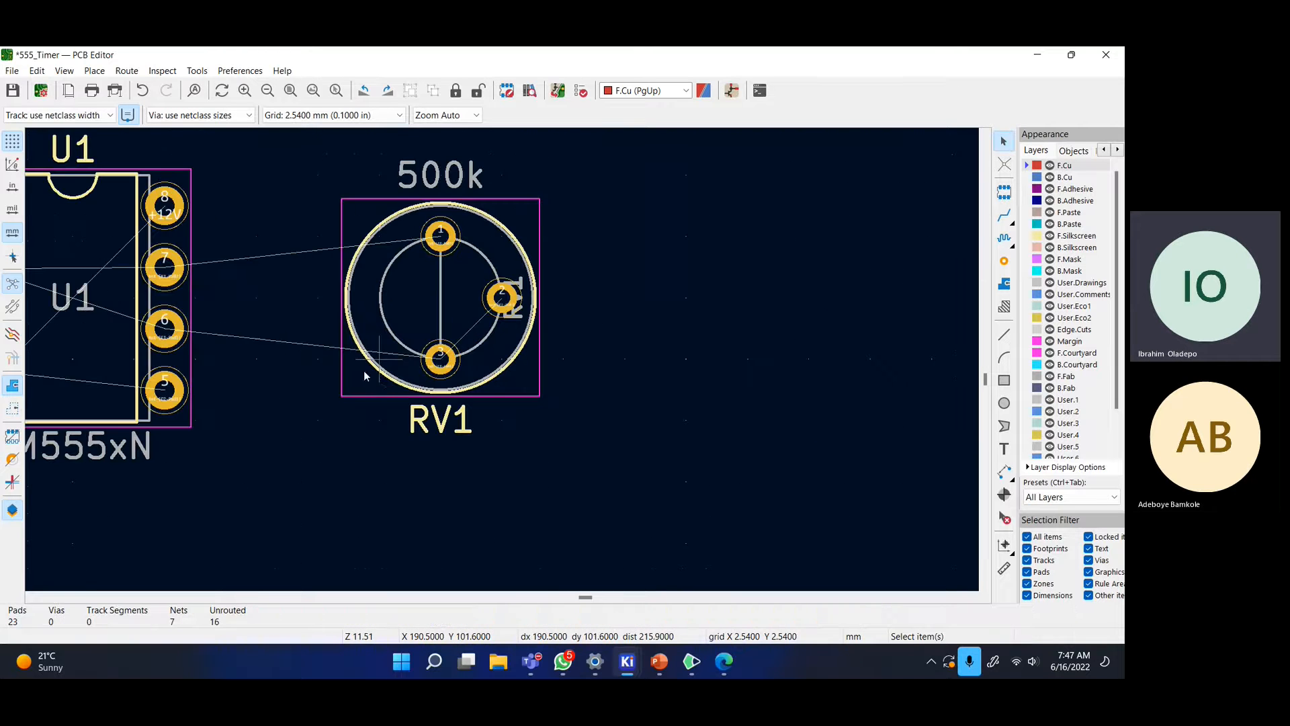
scroll(358, 357, "down", 2)
scroll(647, 364, "up", 1)
scroll(647, 364, "down", 2)
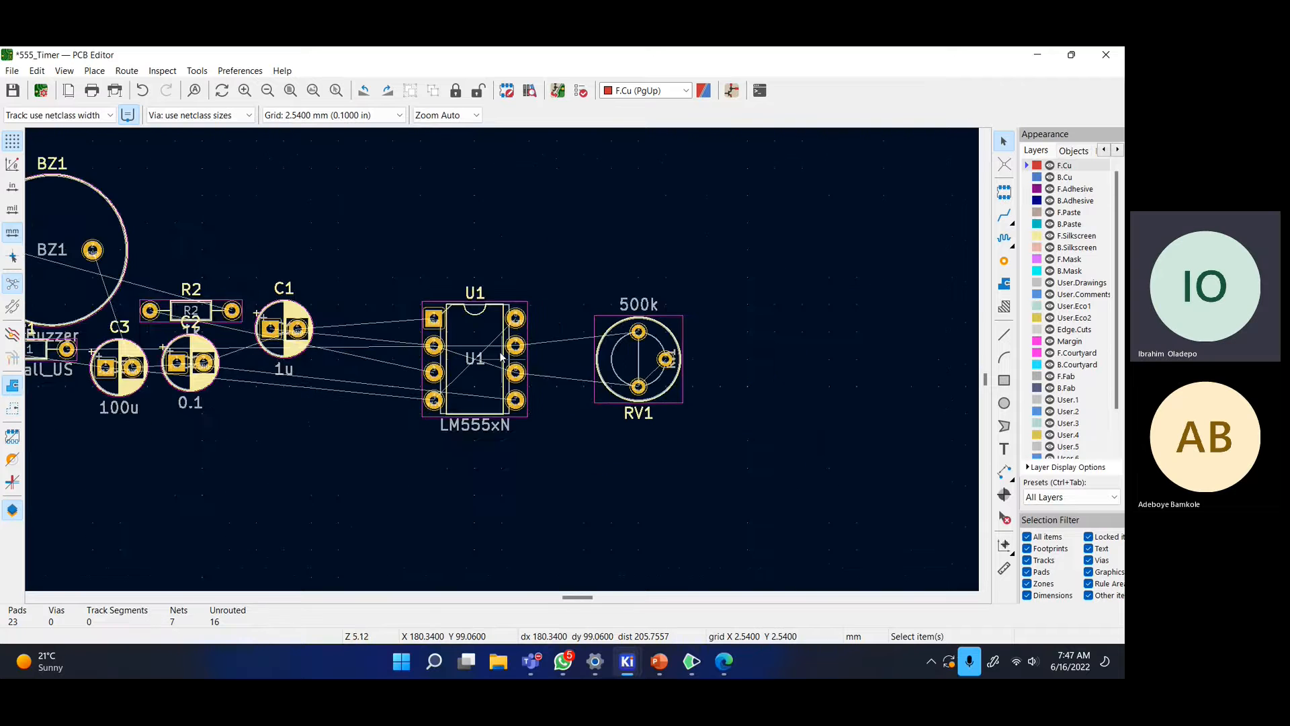
scroll(528, 376, "up", 2)
- Pick up capacitor C1, rotate it a quarter turn and carry it toward U1
left_click(163, 363)
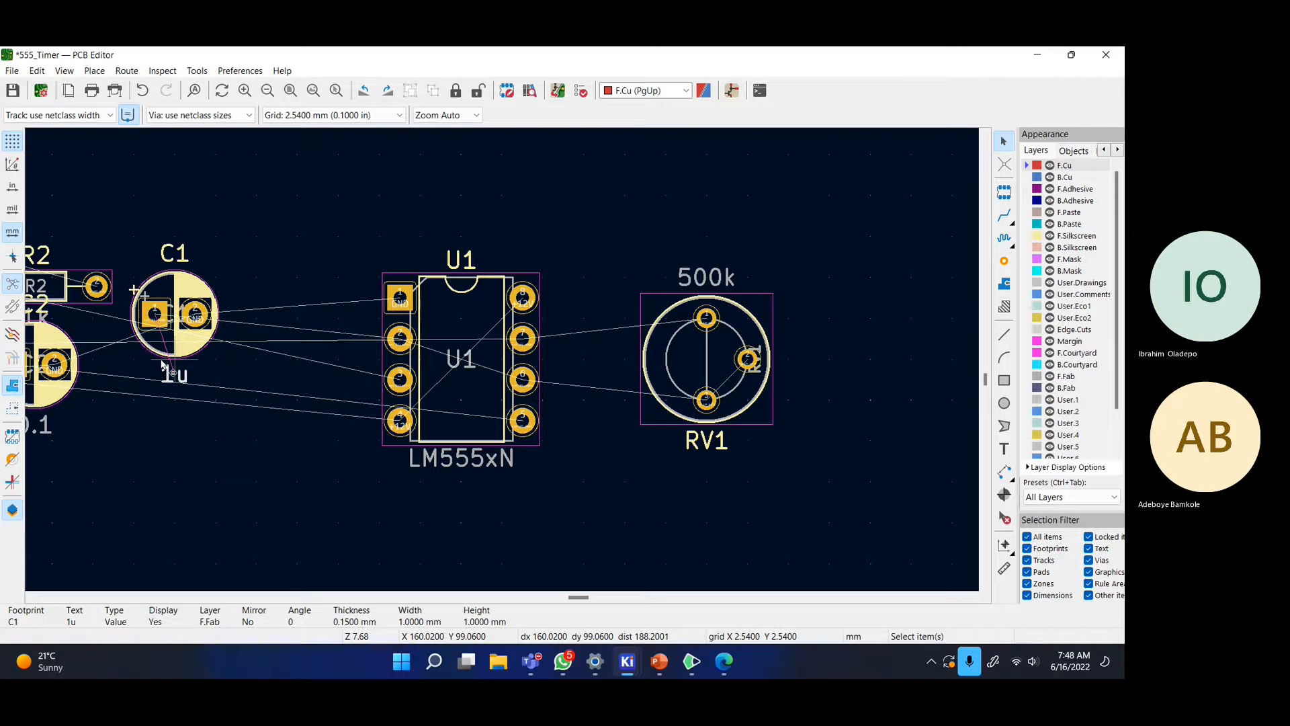
left_click(174, 346)
left_click_drag(174, 348, 231, 223)
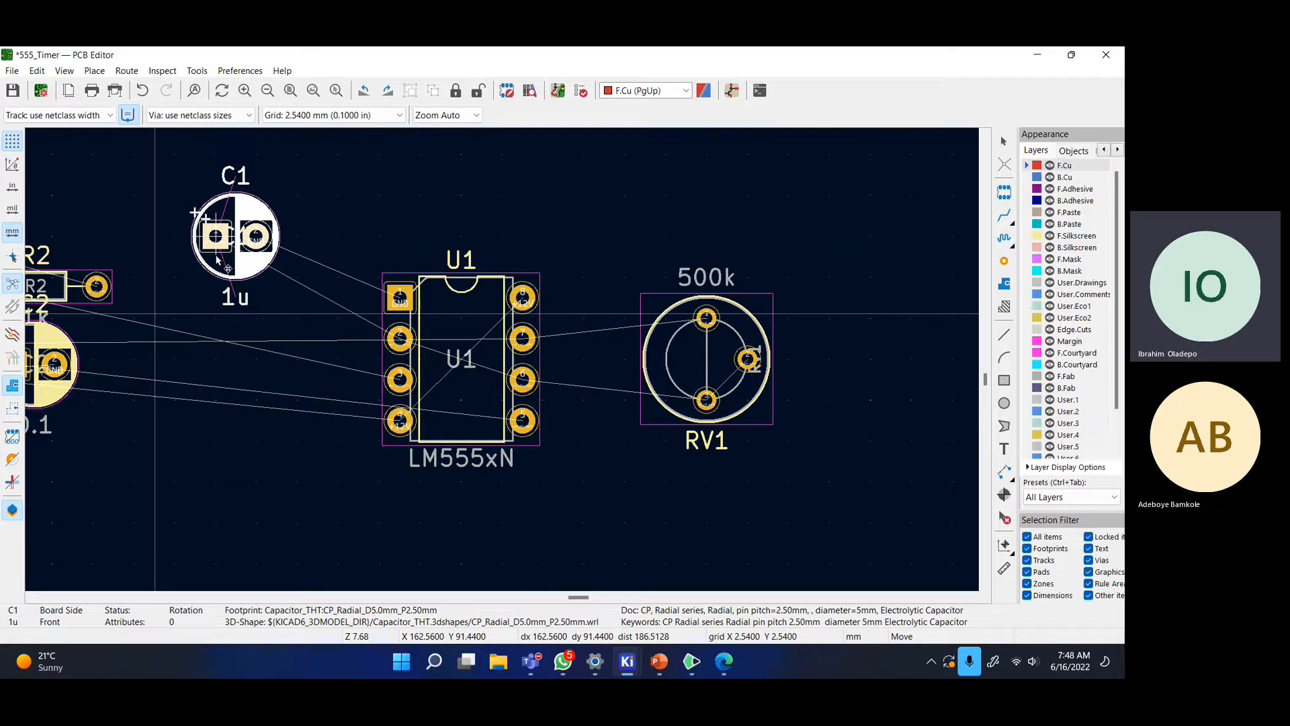
scroll(317, 270, "down", 2)
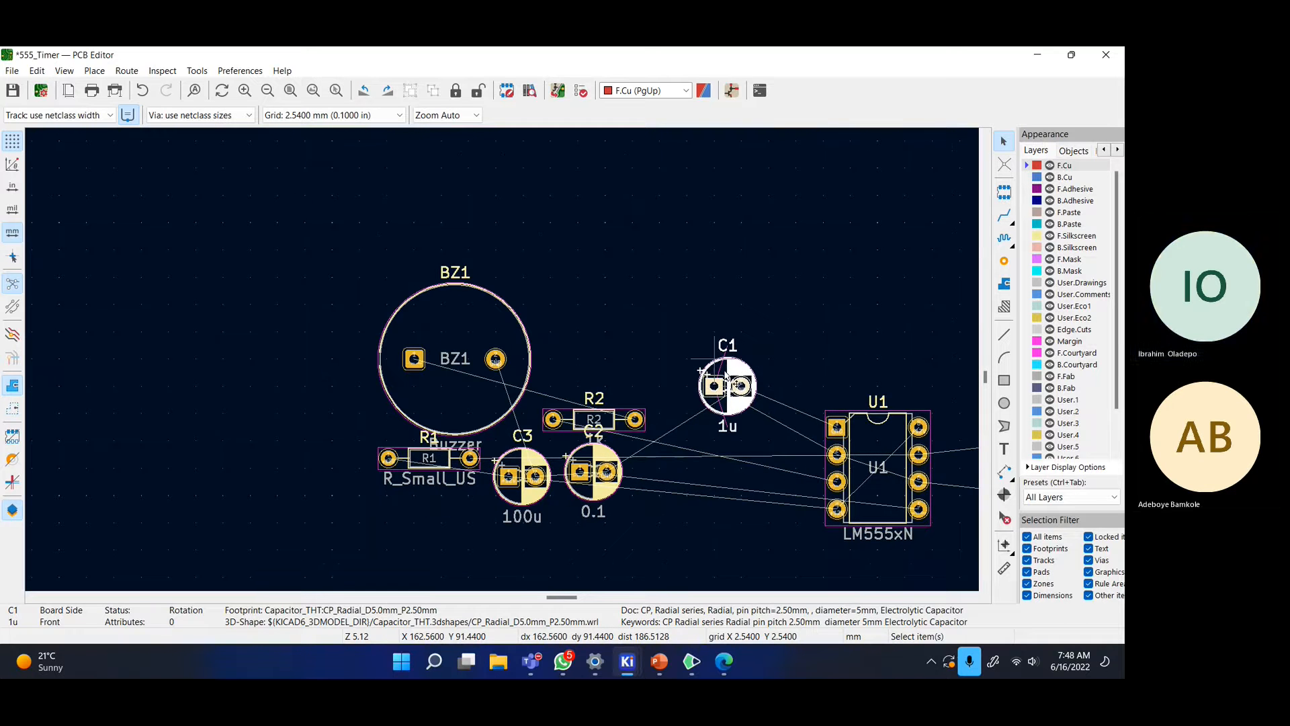
key("r")
scroll(796, 426, "up", 2)
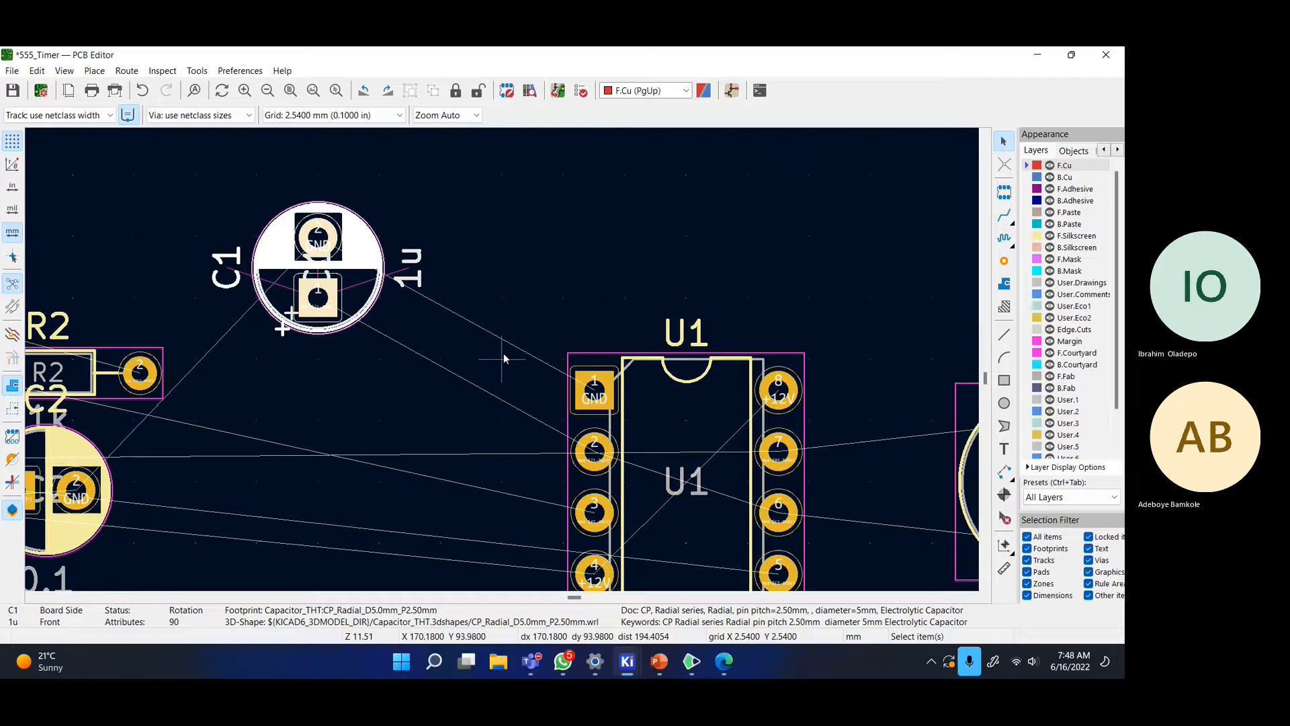
middle_click_drag(503, 352, 586, 296)
left_click_drag(398, 187, 471, 297)
scroll(471, 298, "up", 2)
scroll(501, 354, "down", 2)
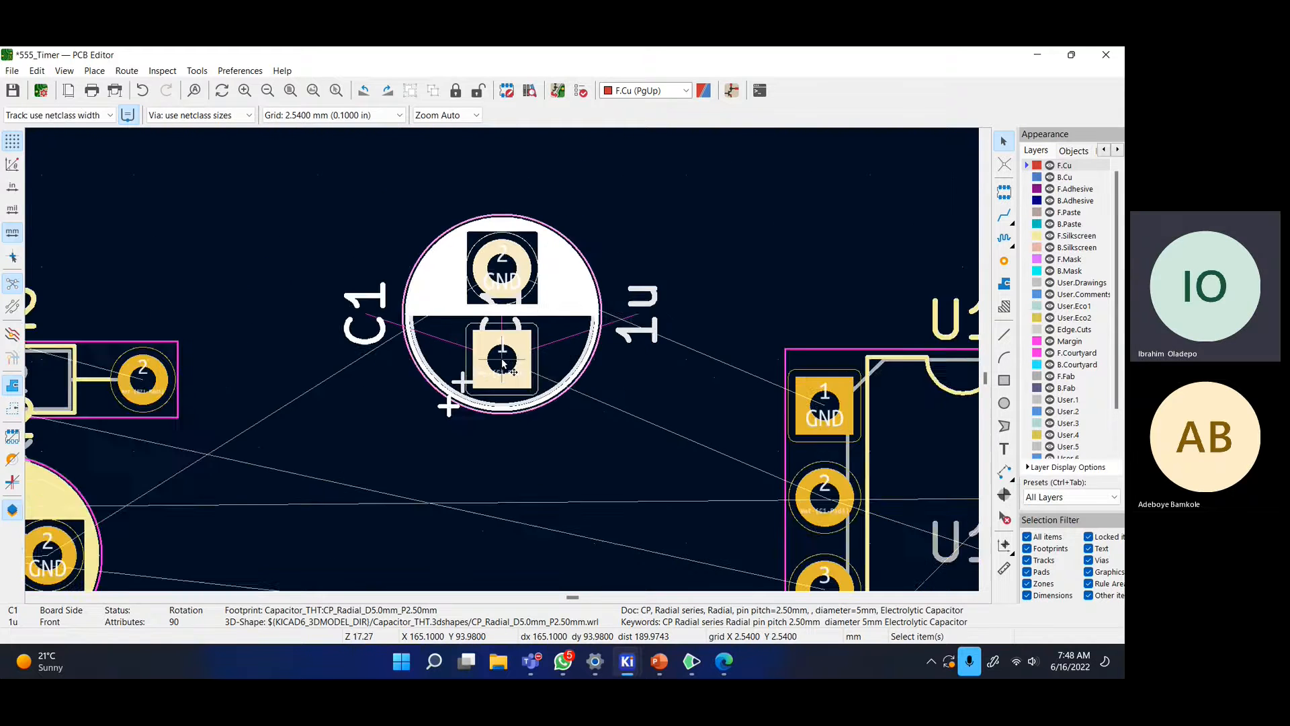
- Turn C1 a further half turn and place it directly beneath RV1
middle_click_drag(880, 510, 454, 340)
scroll(753, 474, "down", 1)
scroll(371, 307, "up", 1)
left_click_drag(79, 161, 579, 526)
key("r")
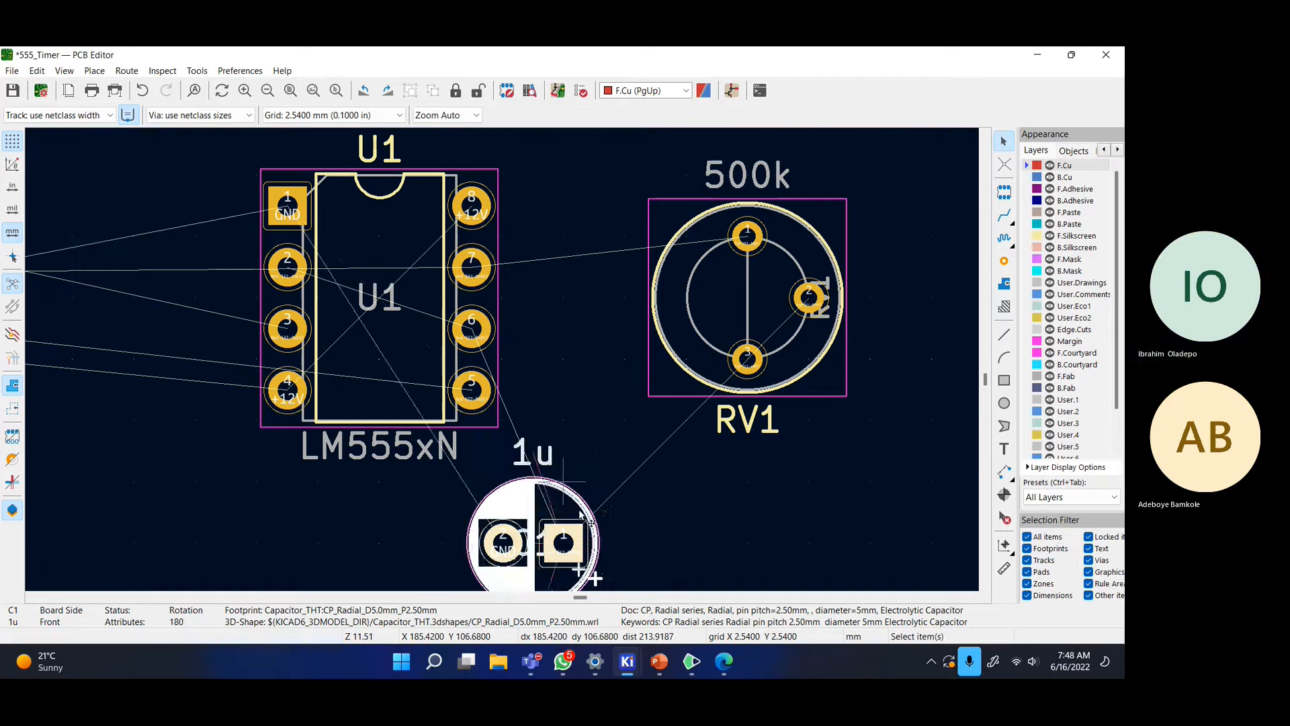
key("r")
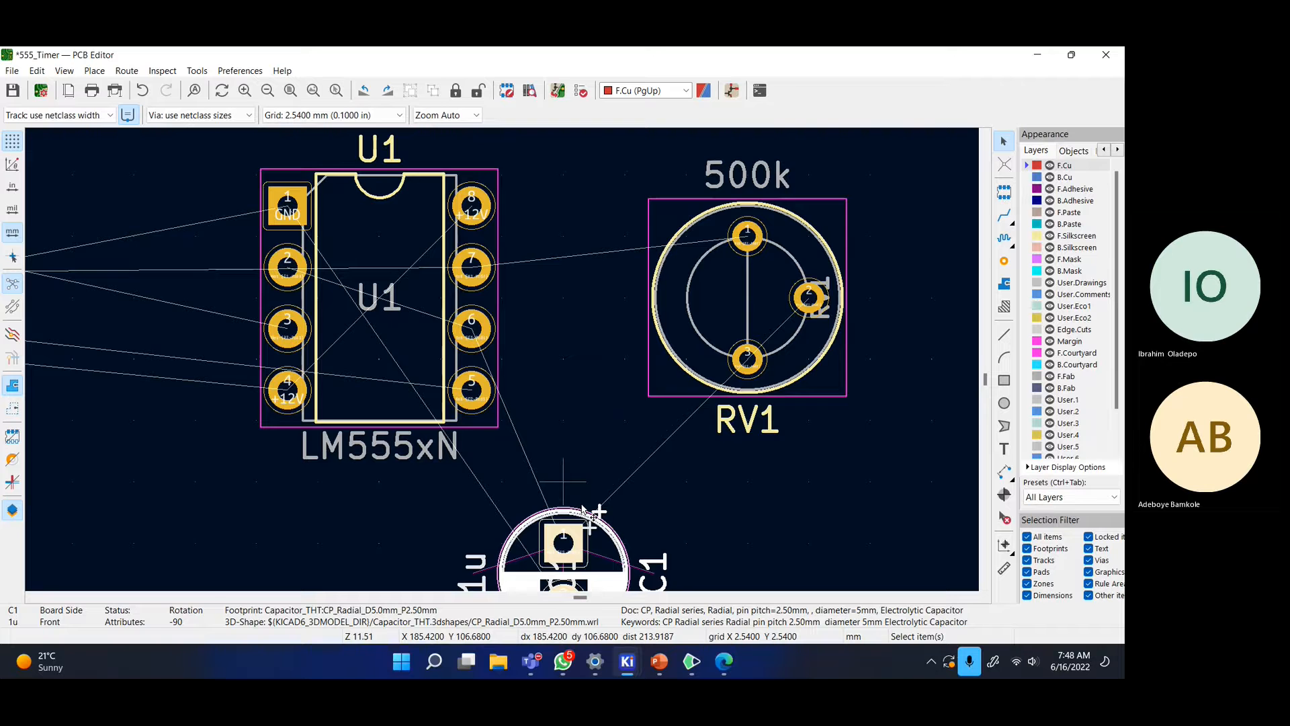
scroll(583, 511, "up", 1)
left_click_drag(504, 449, 688, 357)
scroll(773, 269, "down", 2)
middle_click_drag(476, 330, 777, 331)
left_click_drag(764, 400, 795, 398)
left_click(795, 398)
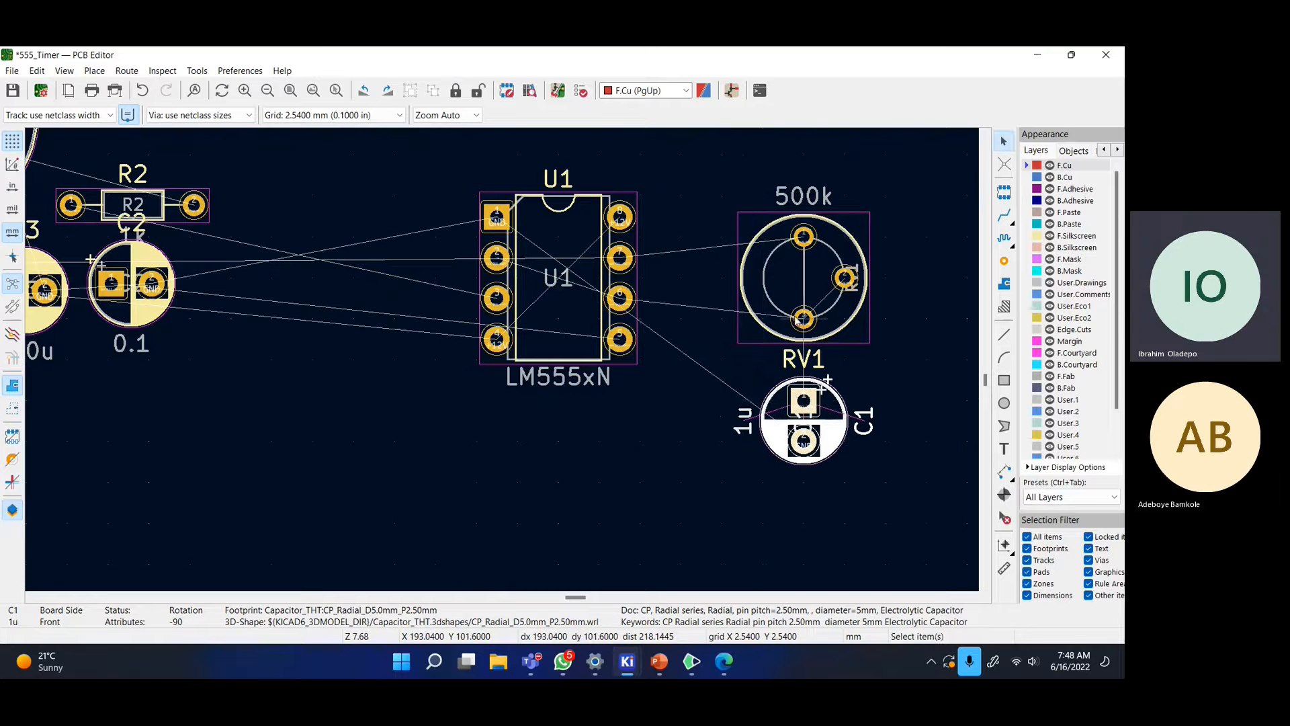
left_click(699, 328)
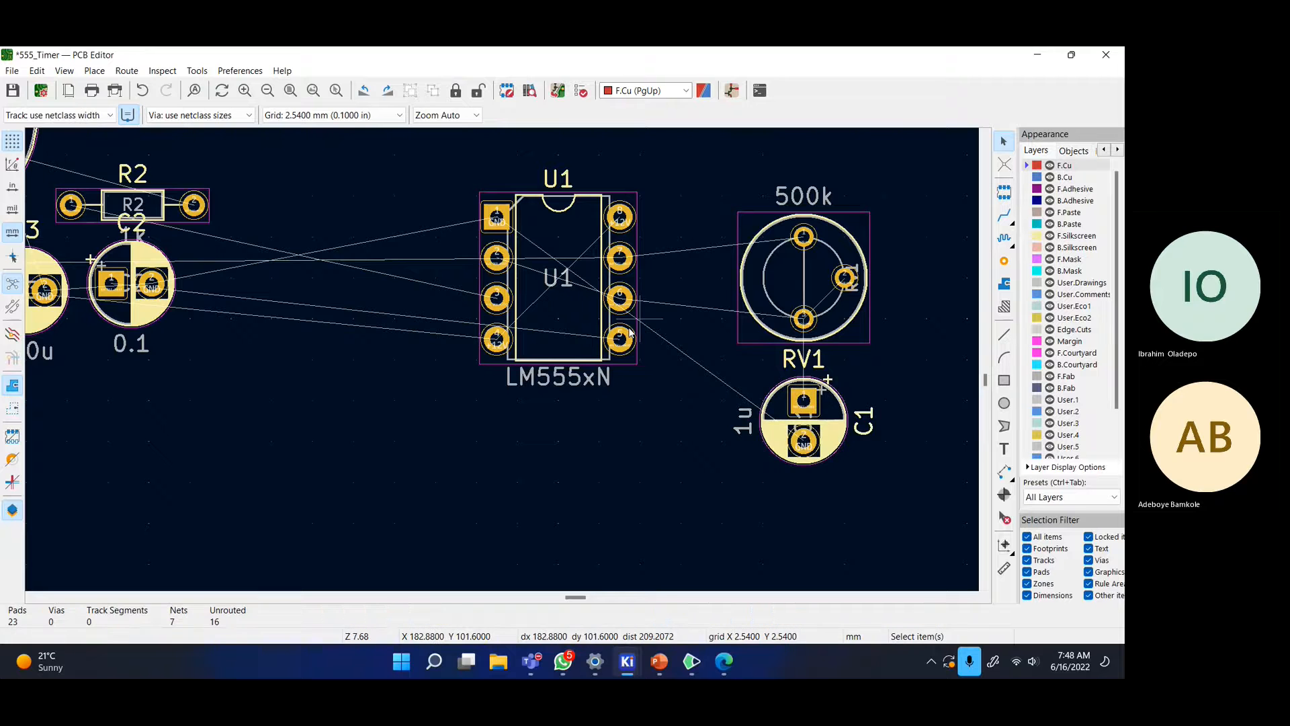
- Move buzzer BZ1 above the parts and set R2 vertical between BZ1 and U1
scroll(455, 334, "down", 2)
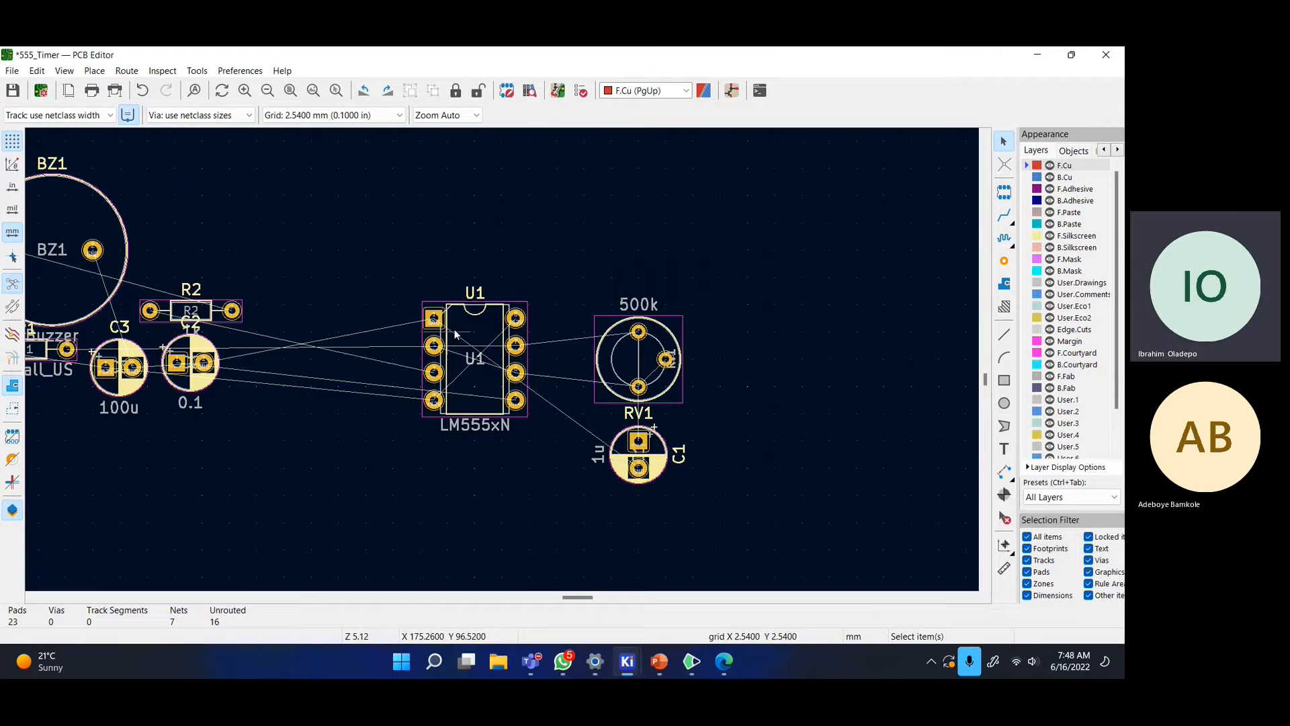
left_click_drag(52, 250, 492, 220)
left_click_drag(306, 339, 395, 327)
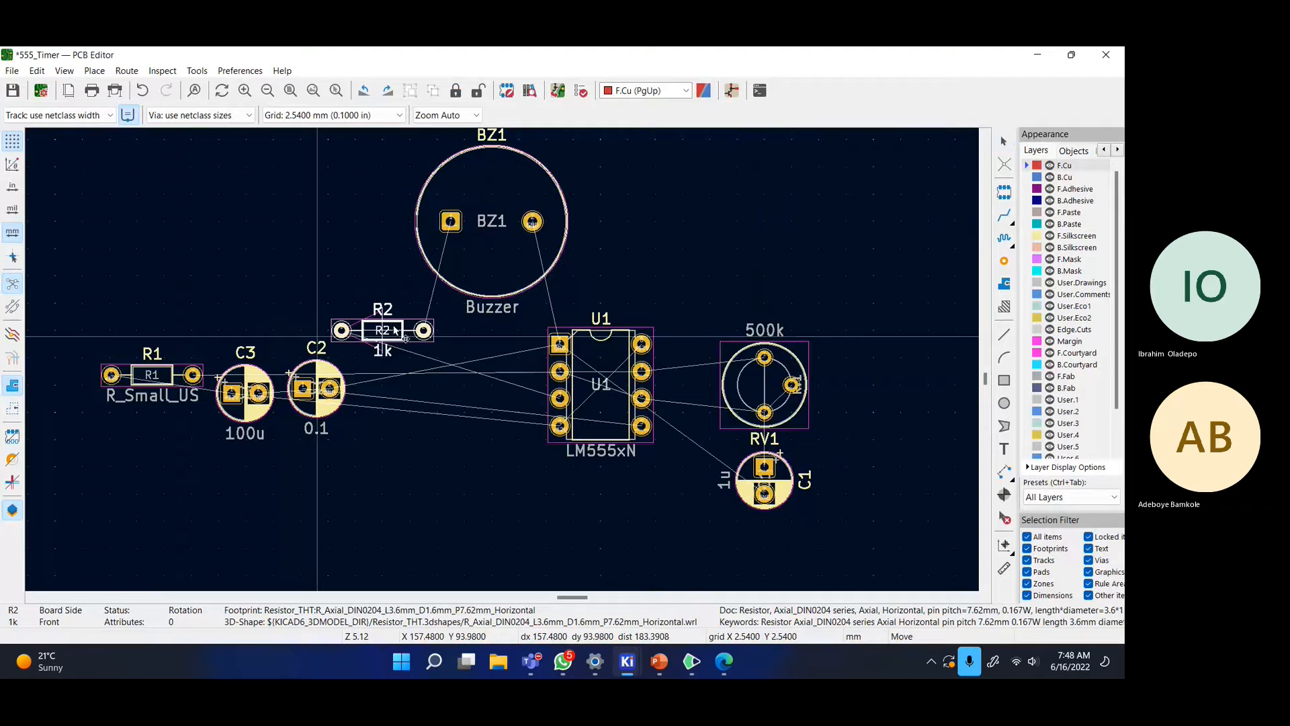
key("r")
left_click(396, 330)
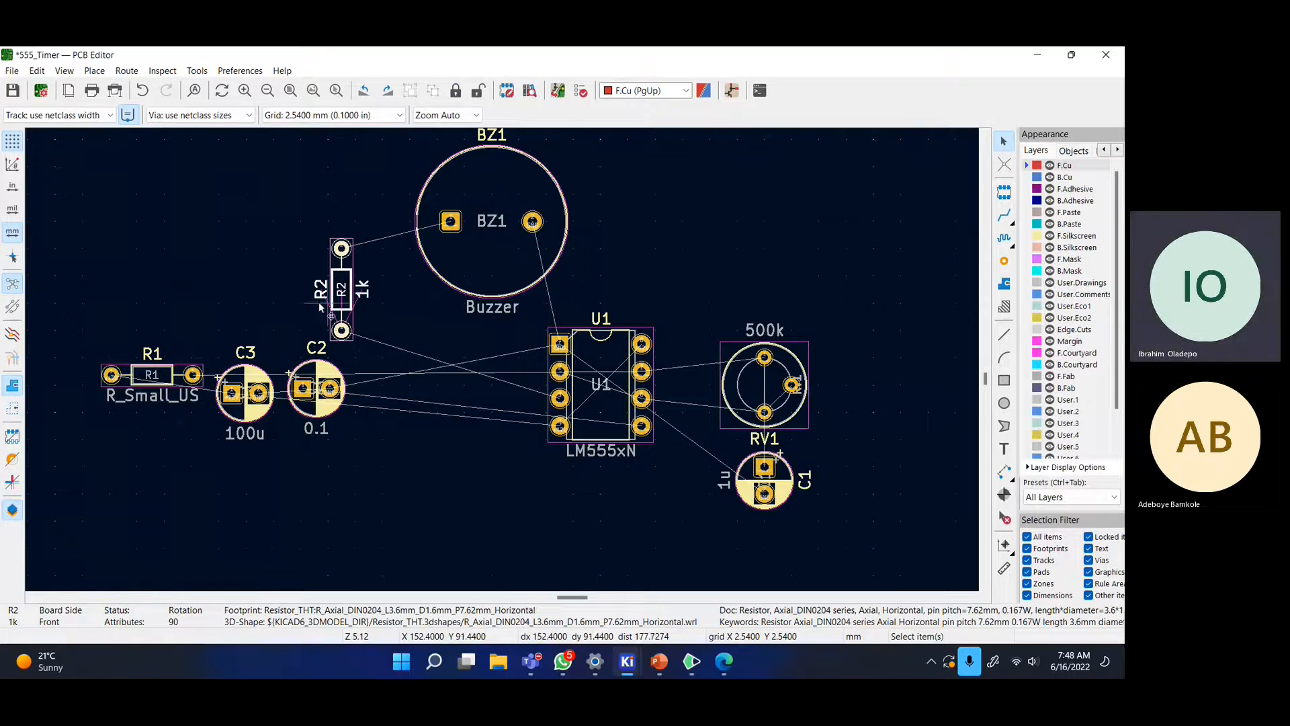
key("m")
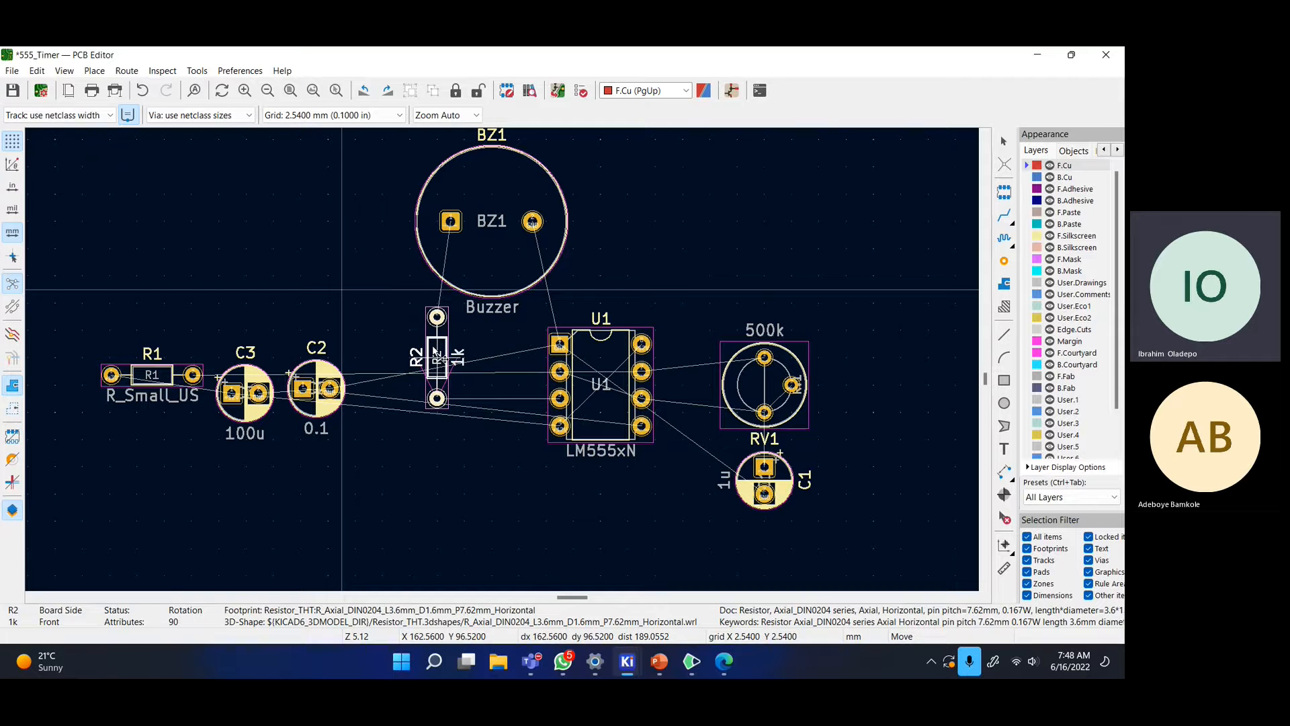
left_click(440, 330)
key("m")
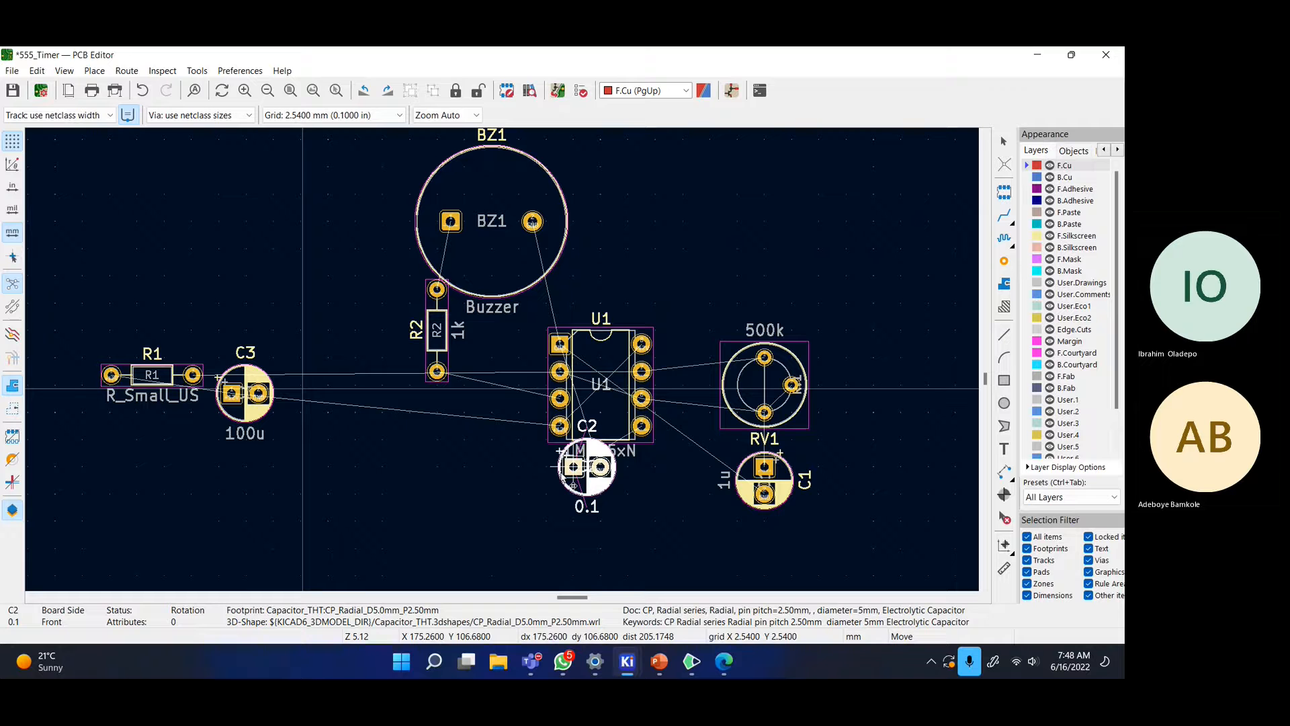
- Turn C2 upright and place it beside C1 beneath U1
key("r")
key("r")
left_click(493, 521)
scroll(517, 518, "up", 2)
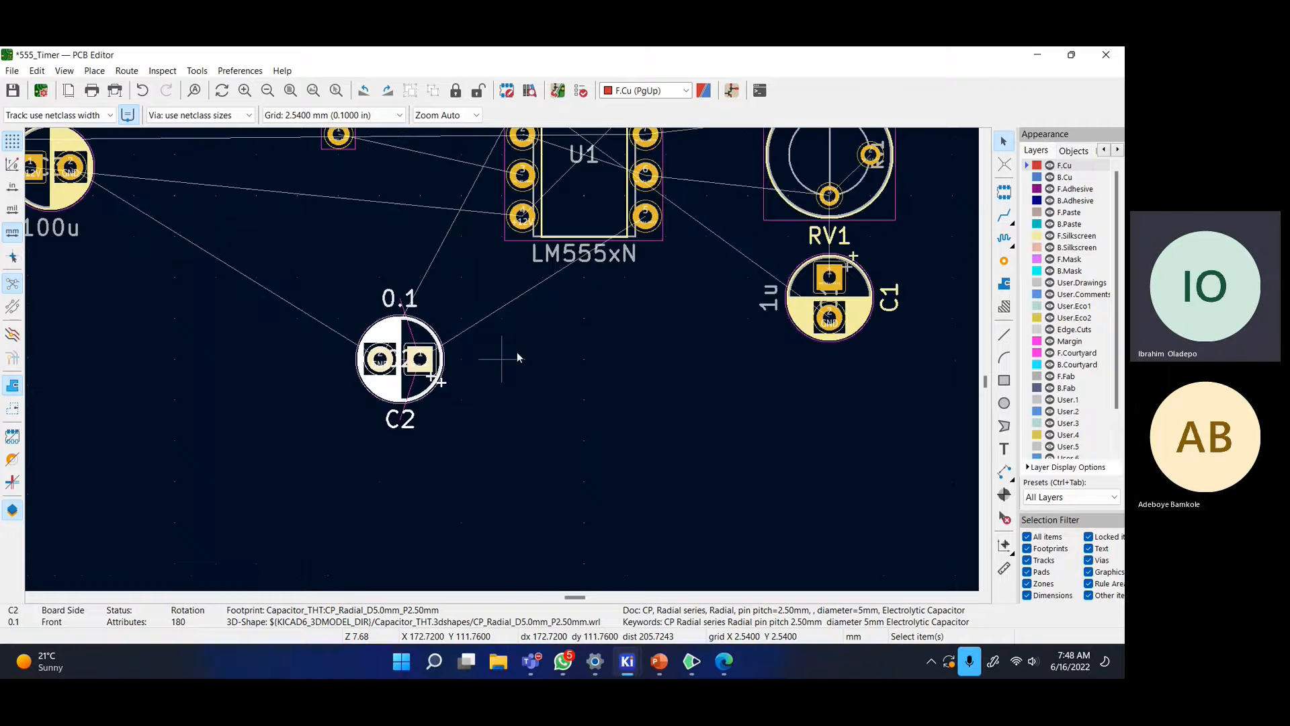
left_click(603, 358)
left_click_drag(386, 378, 702, 337)
left_click(541, 346)
key("r")
left_click(702, 338)
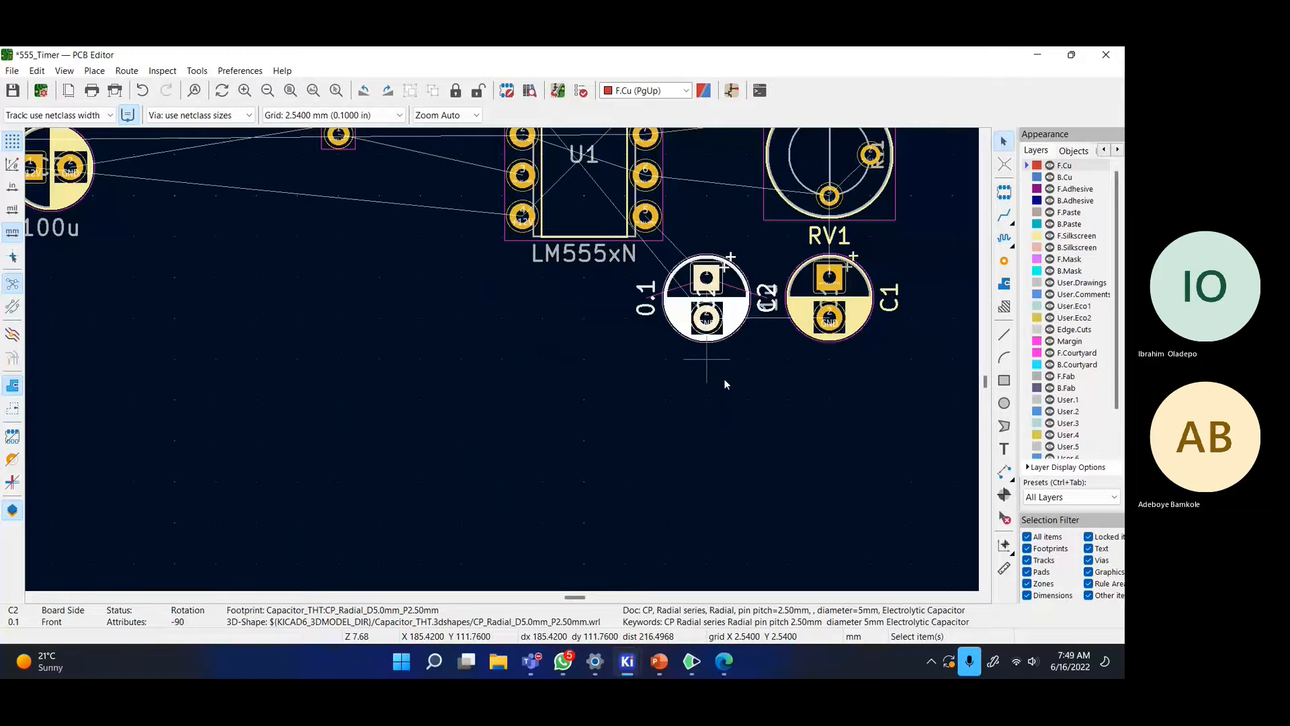
left_click(724, 378)
scroll(841, 308, "up", 2)
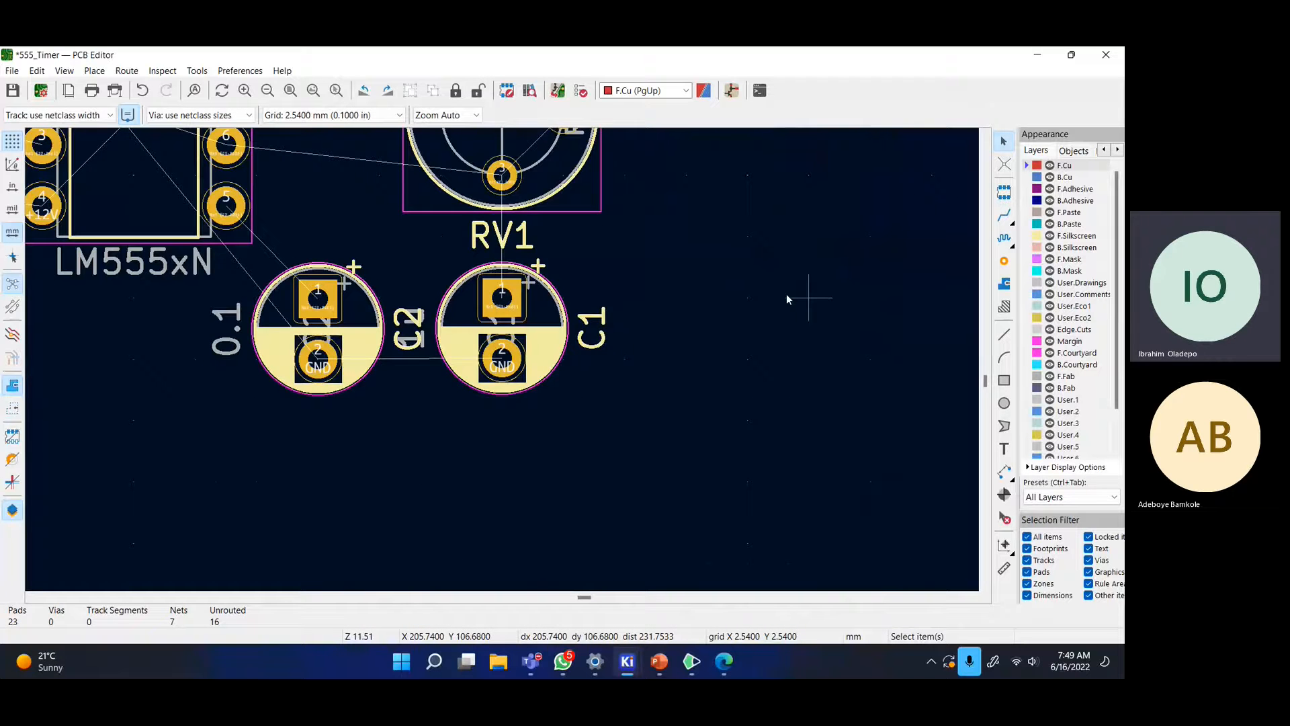
scroll(786, 293, "down", 2)
middle_click_drag(357, 331, 572, 399)
scroll(502, 355, "down", 2)
- Turn C3 upright and drop it in line with C2 and C1
left_click_drag(300, 365, 510, 496)
key("r")
scroll(547, 482, "up", 2)
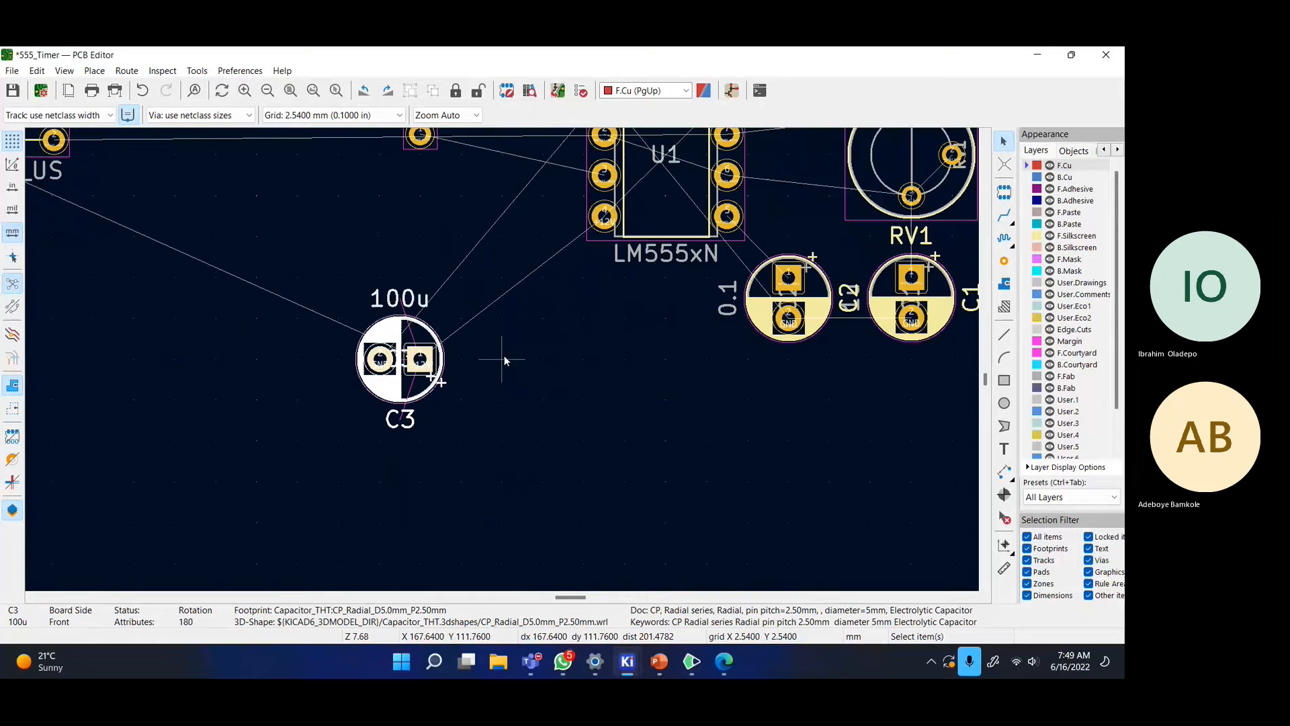
left_click_drag(395, 385, 522, 232)
key("r")
left_click(522, 233)
scroll(502, 359, "down", 4)
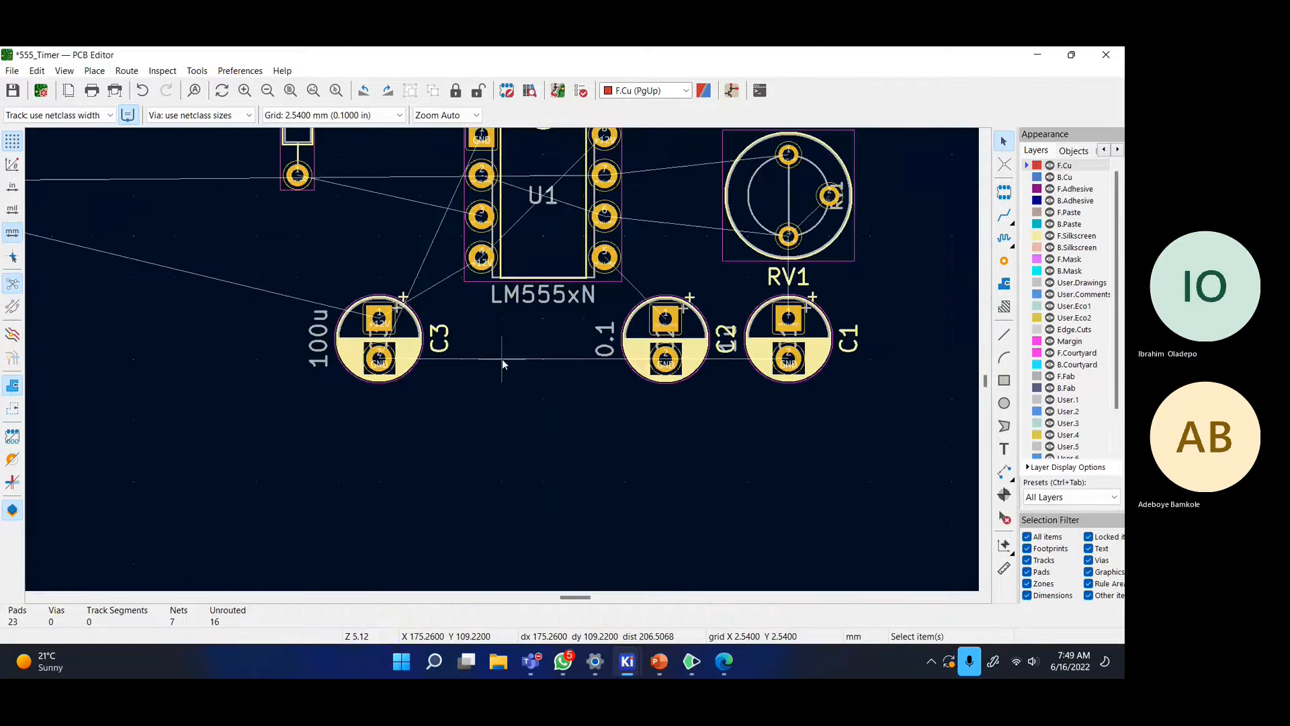
scroll(322, 281, "up", 1)
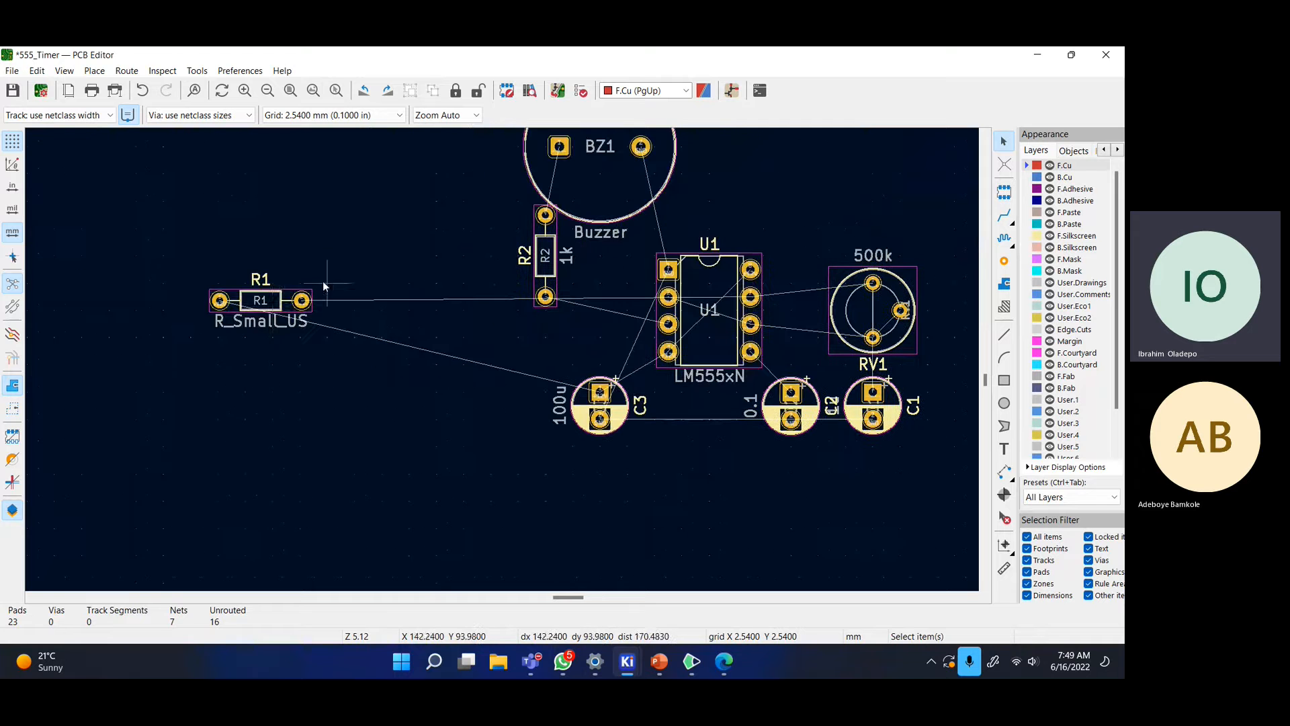
- Place resistor R1 above the 500k pot, one grid step further left
left_click(269, 289)
key("m")
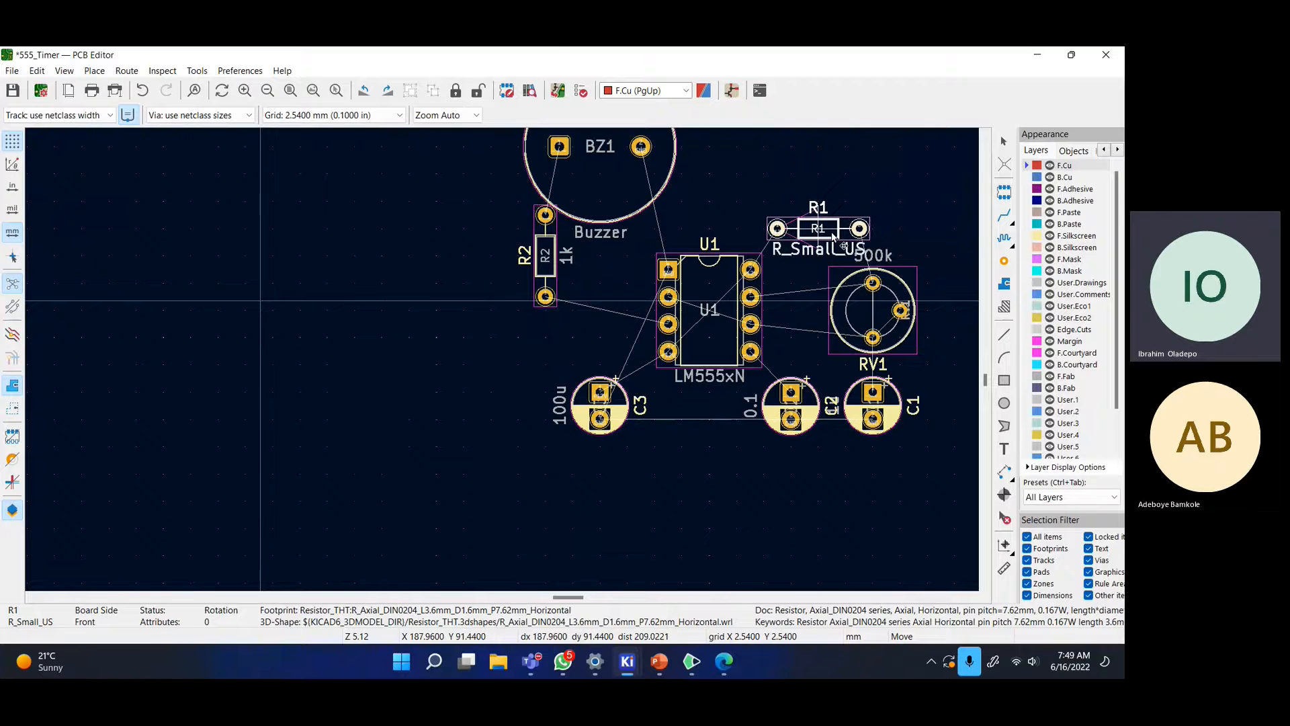
left_click(819, 229)
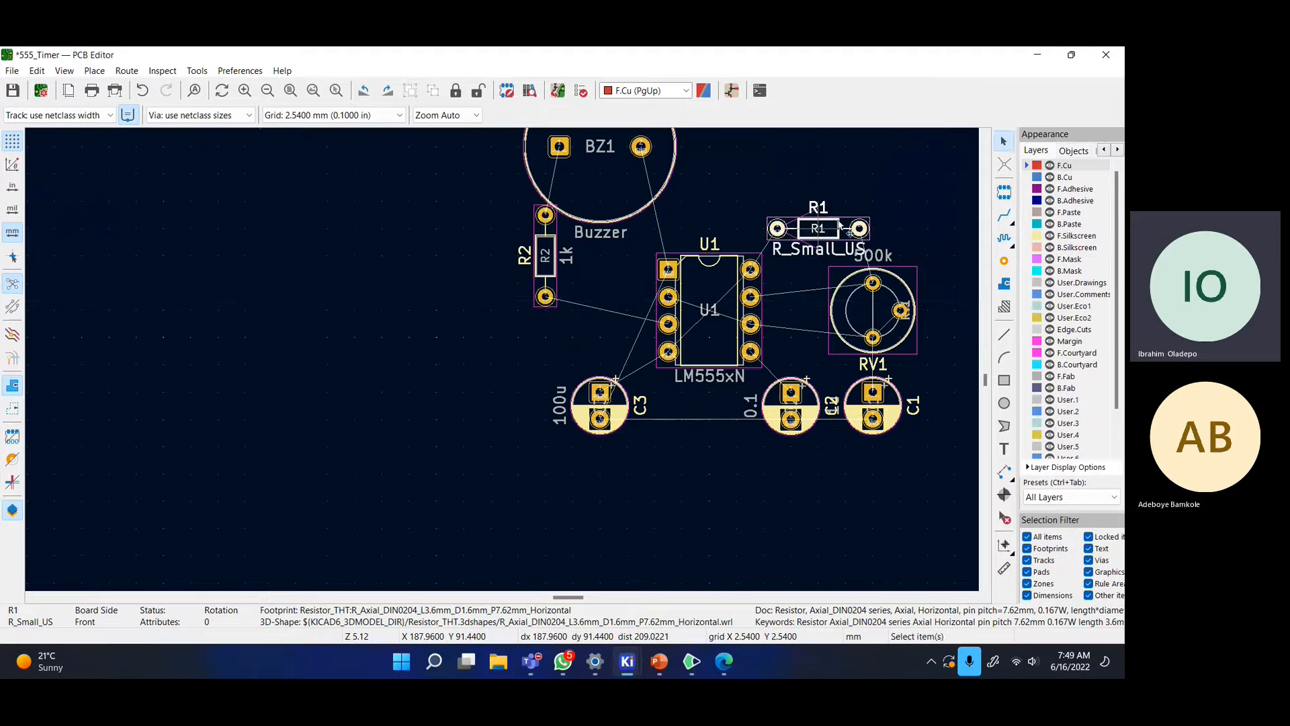
scroll(840, 226, "up", 5)
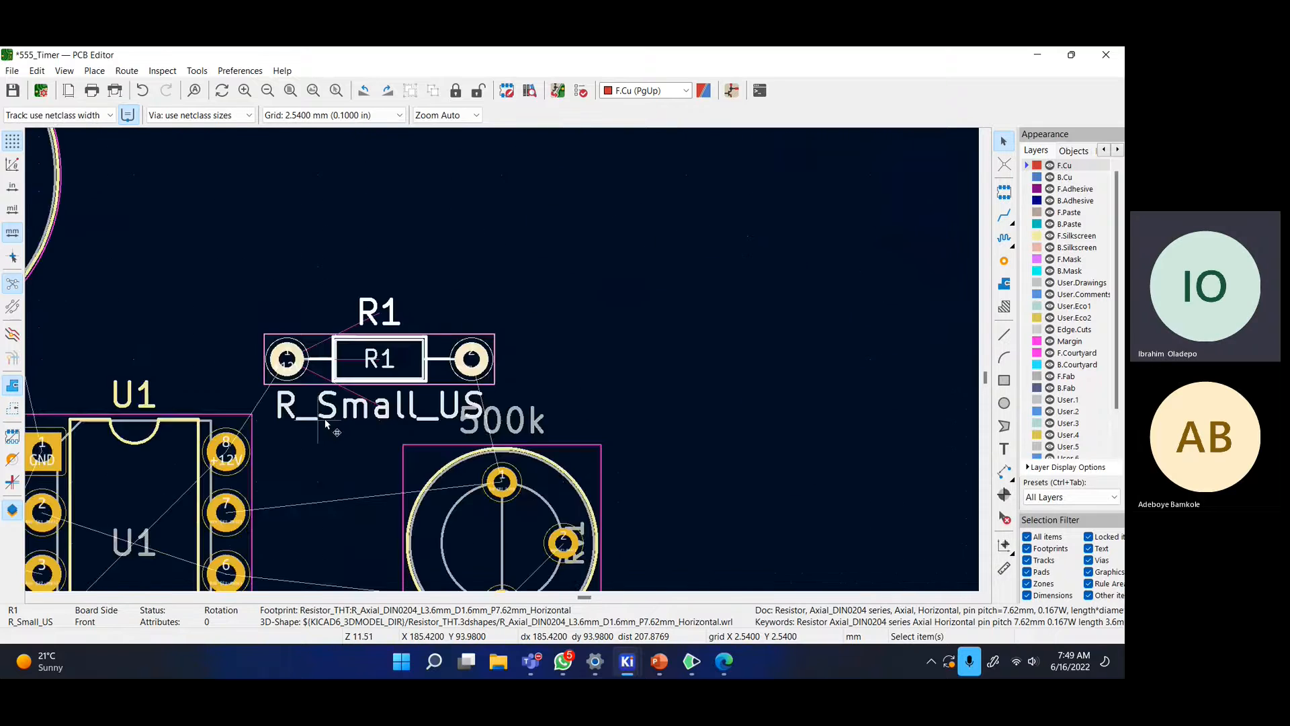
key("m")
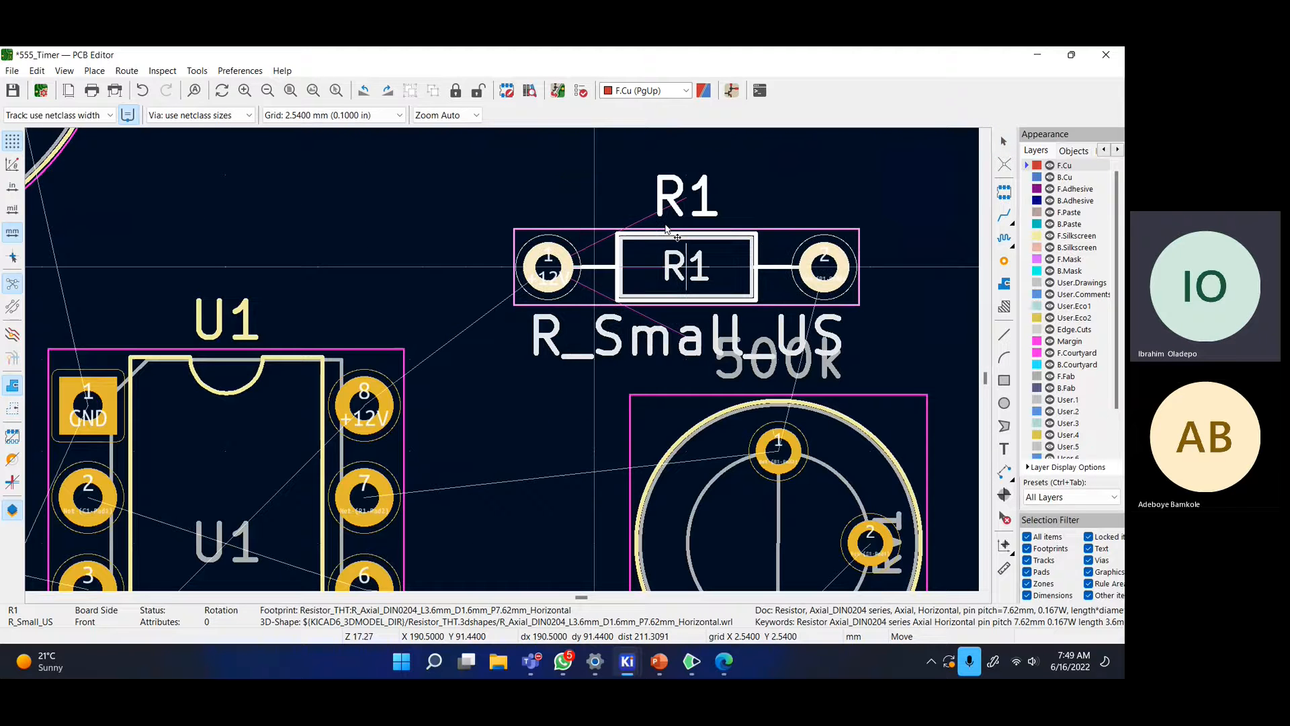
left_click(622, 232)
scroll(622, 232, "down", 5)
middle_click_drag(602, 411, 720, 395)
left_click(641, 449)
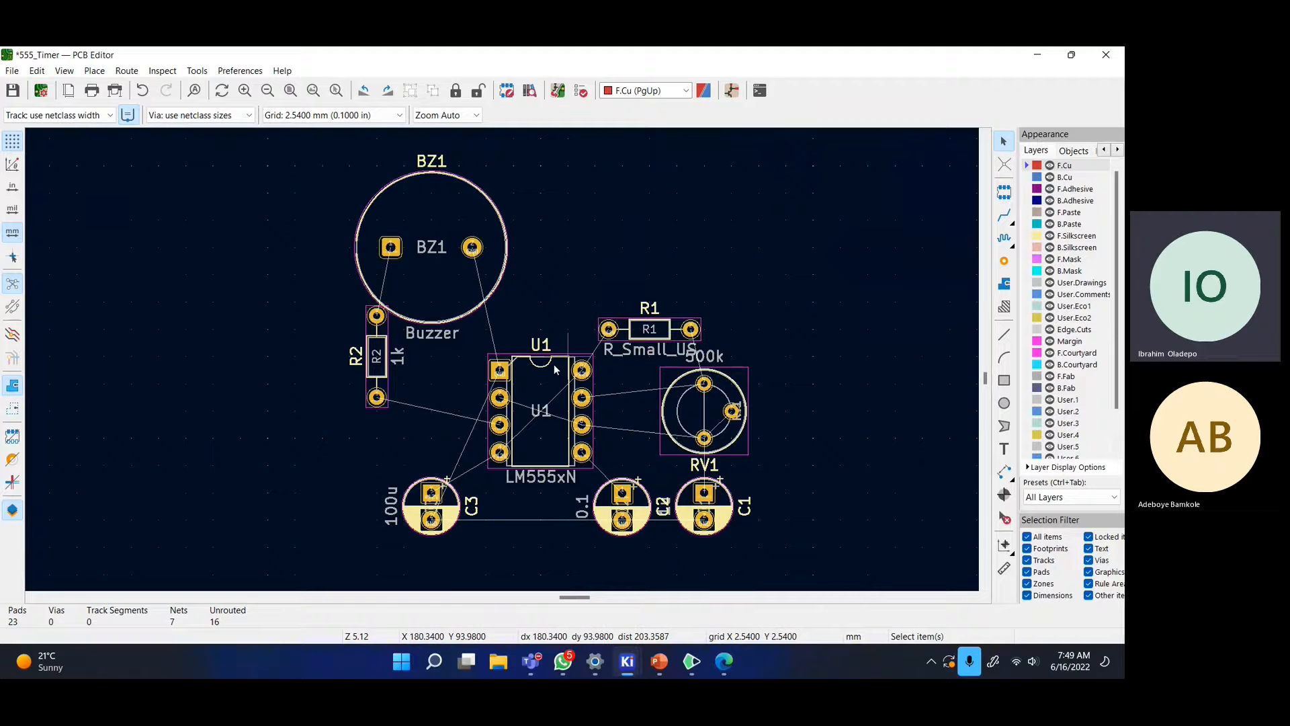
- Shift R2 down-right beside U1 and move BZ1 right above U1
left_click(382, 378)
left_click_drag(381, 377, 420, 443)
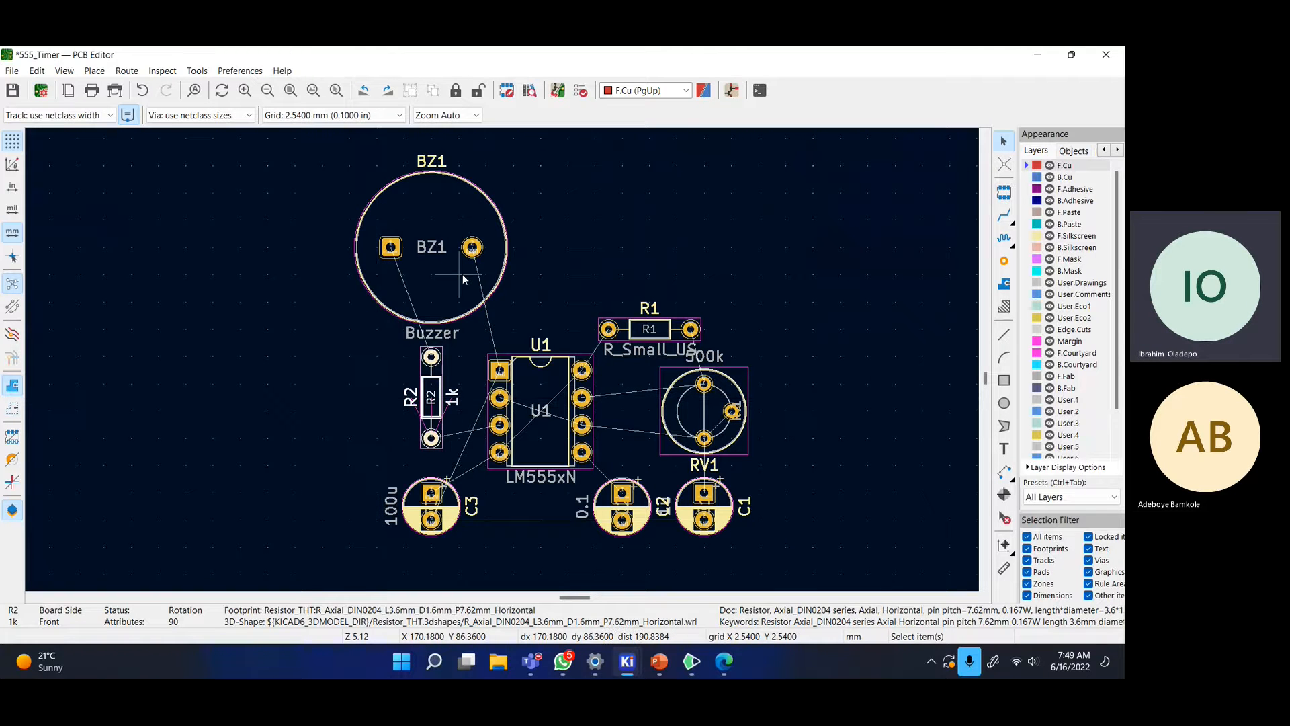
left_click(438, 251)
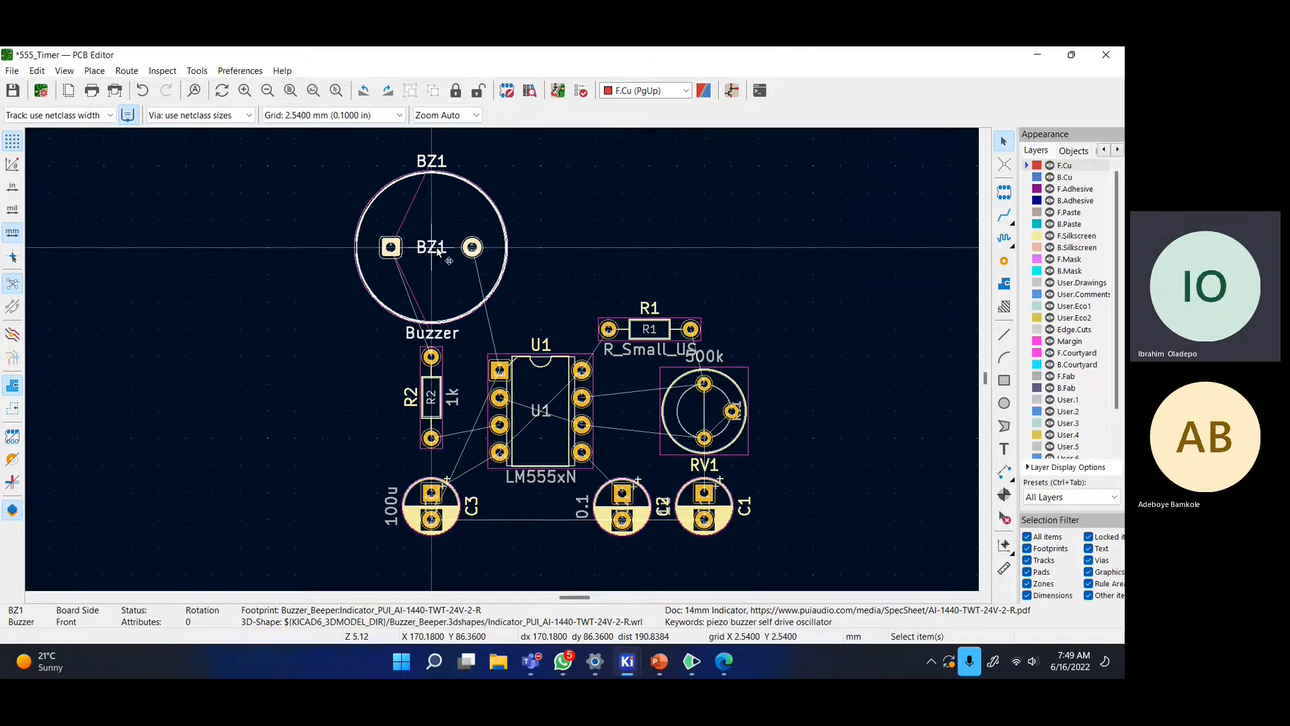
left_click_drag(437, 251, 492, 251)
left_click(880, 523)
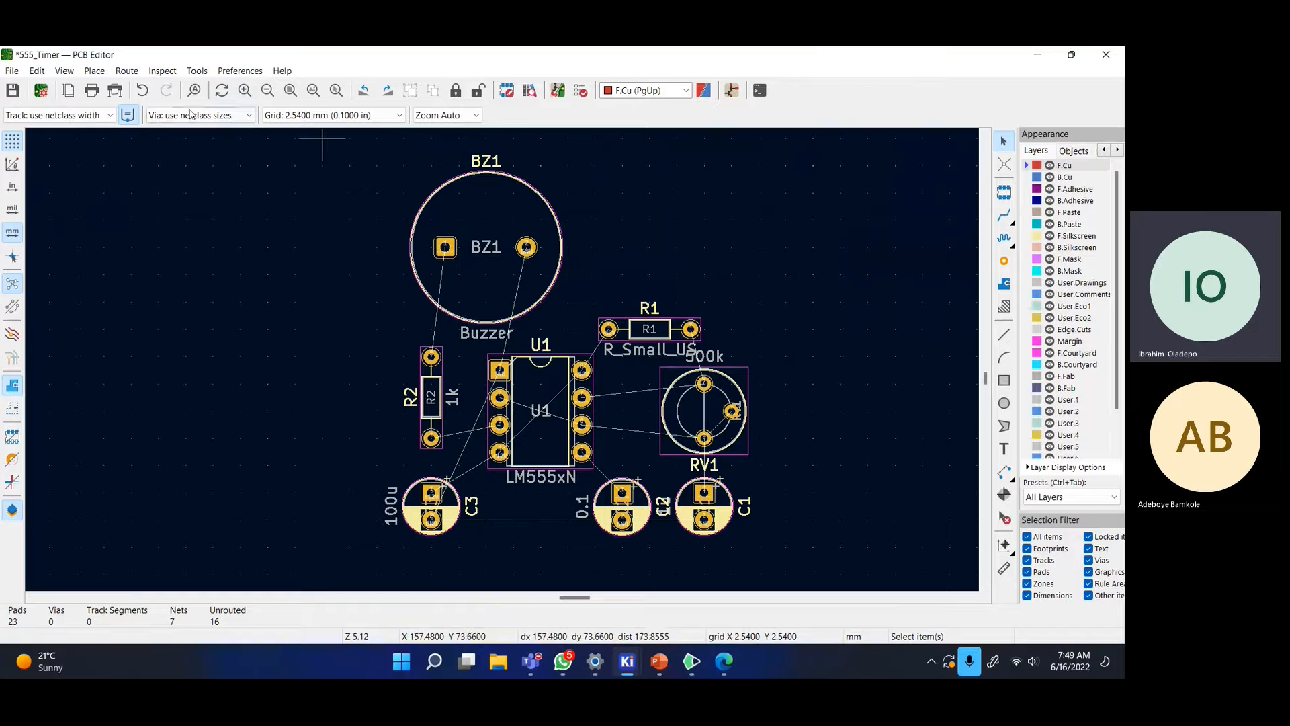
- Change the grid size from 2.5400 mm to 0.5080 mm
left_click(331, 116)
left_click(652, 192)
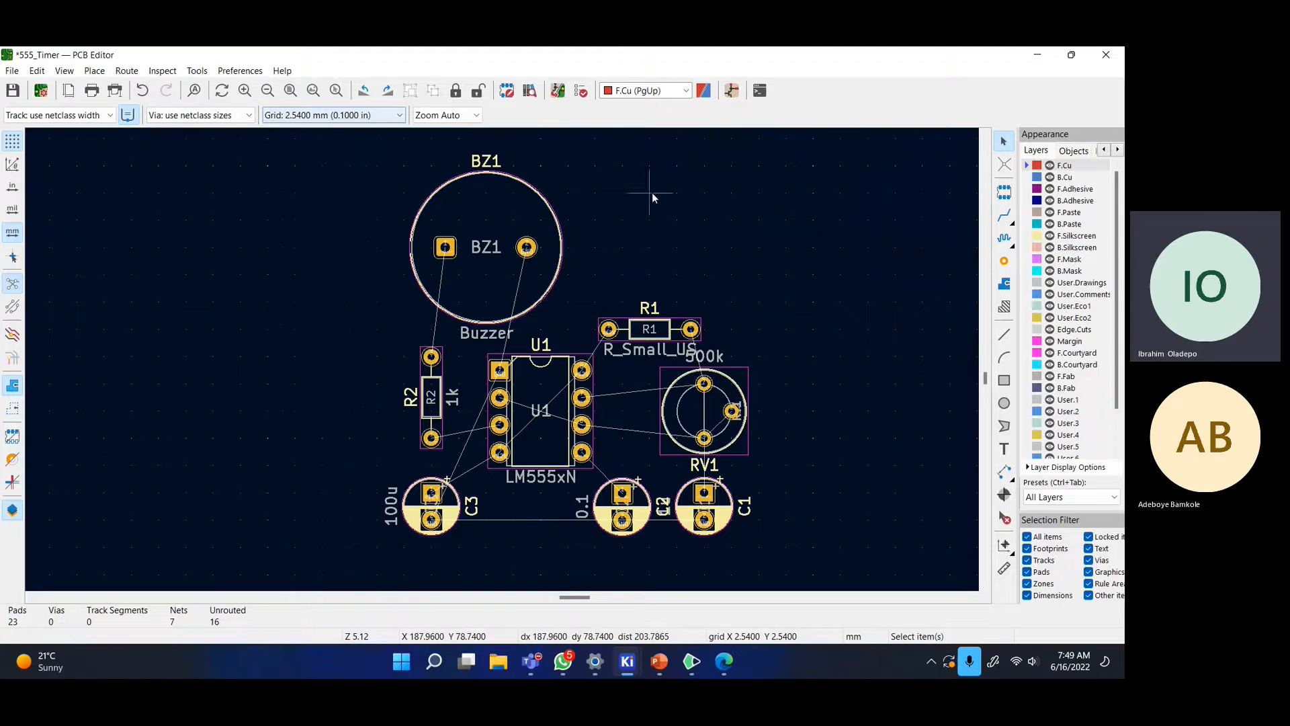
left_click(527, 217)
key("m")
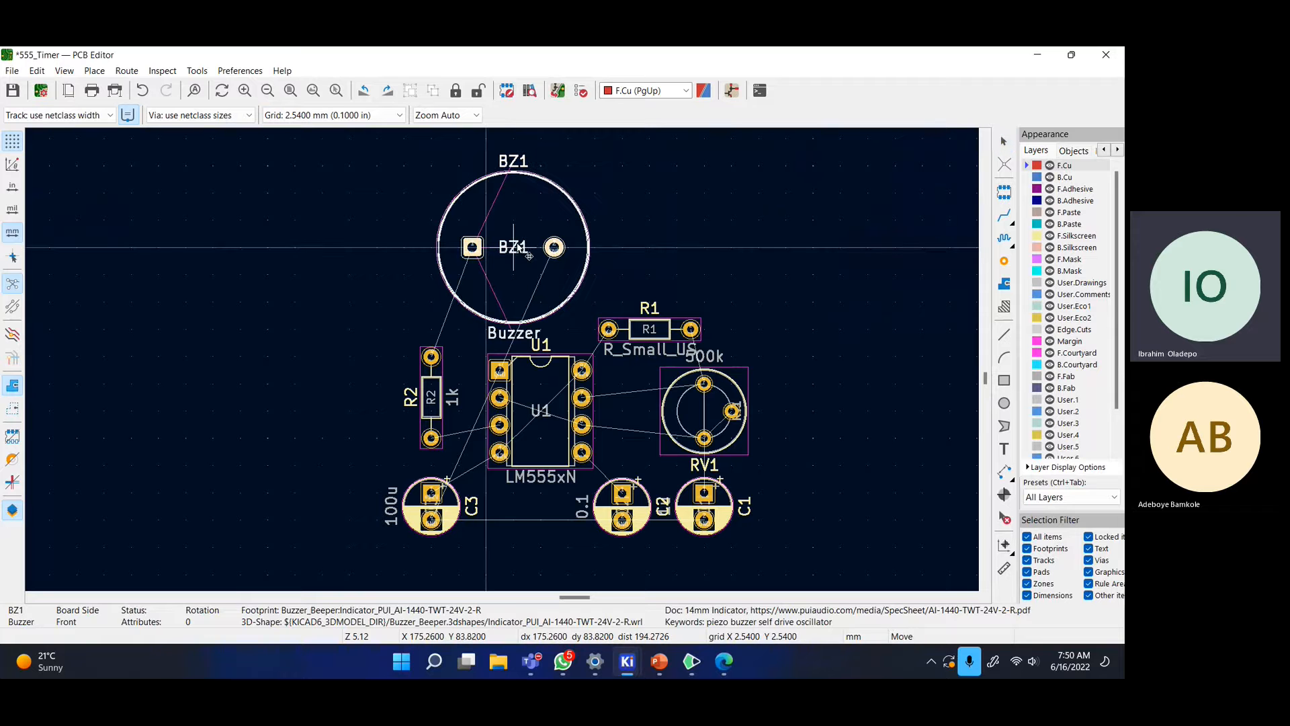
key("Escape")
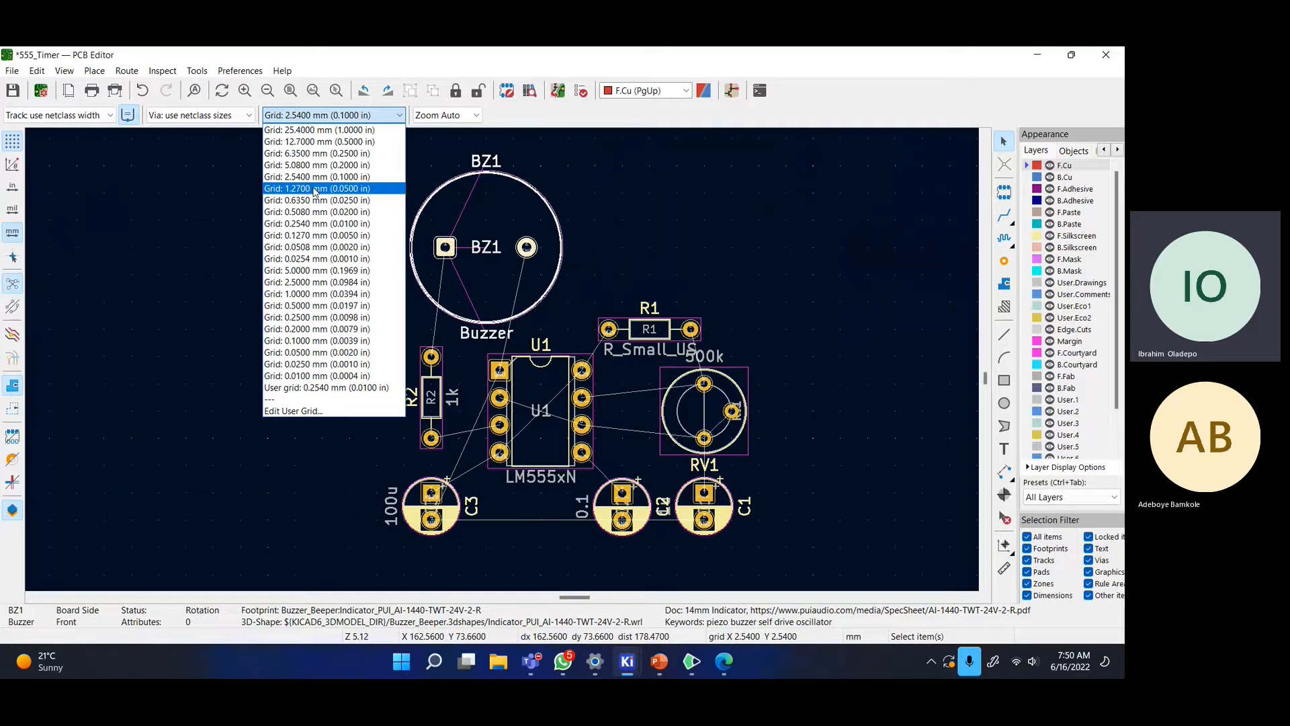
left_click(321, 212)
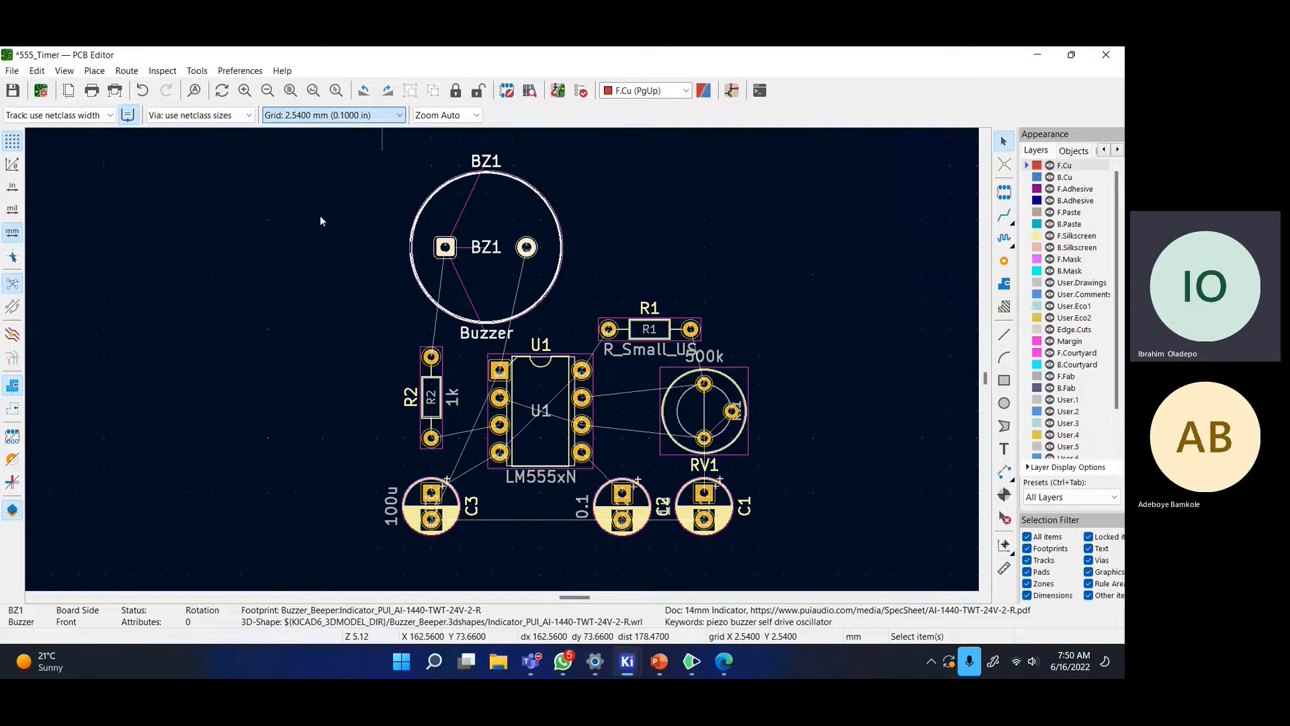
- Fine-tune BZ1's position and nudge R1 slightly up and right on the finer grid
key("m")
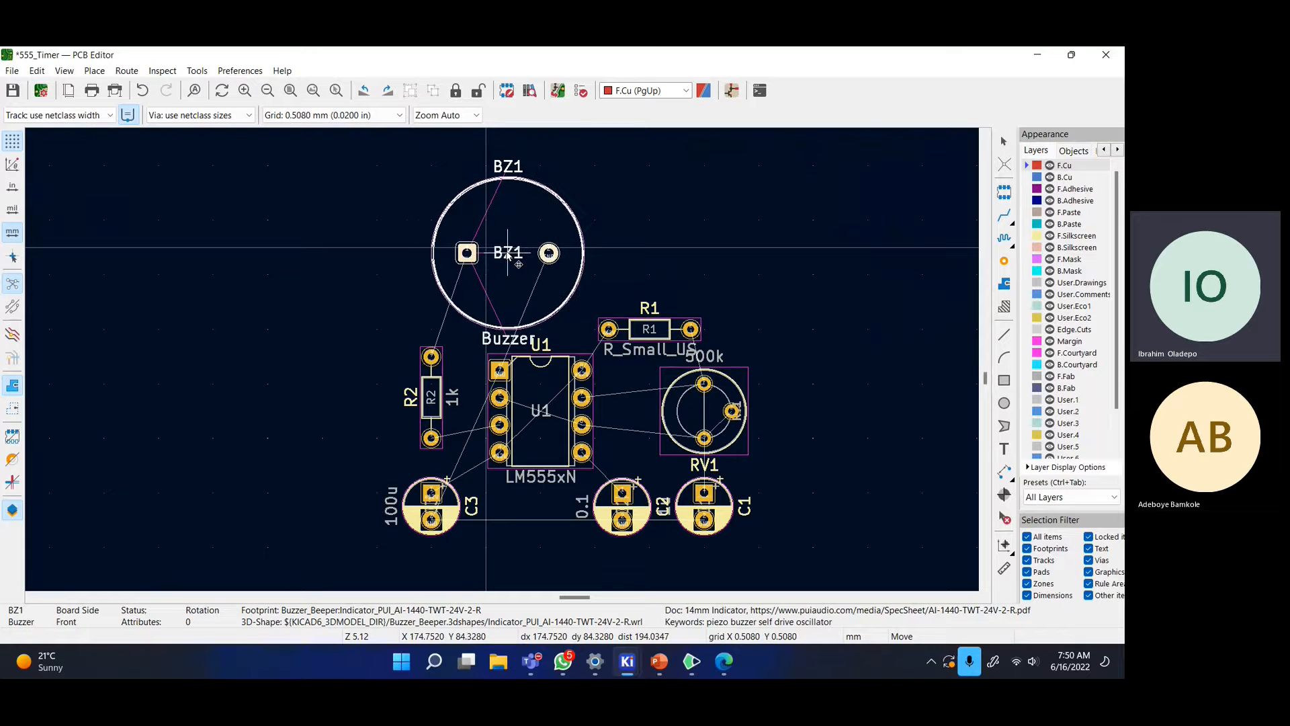
left_click(508, 263)
left_click(695, 266)
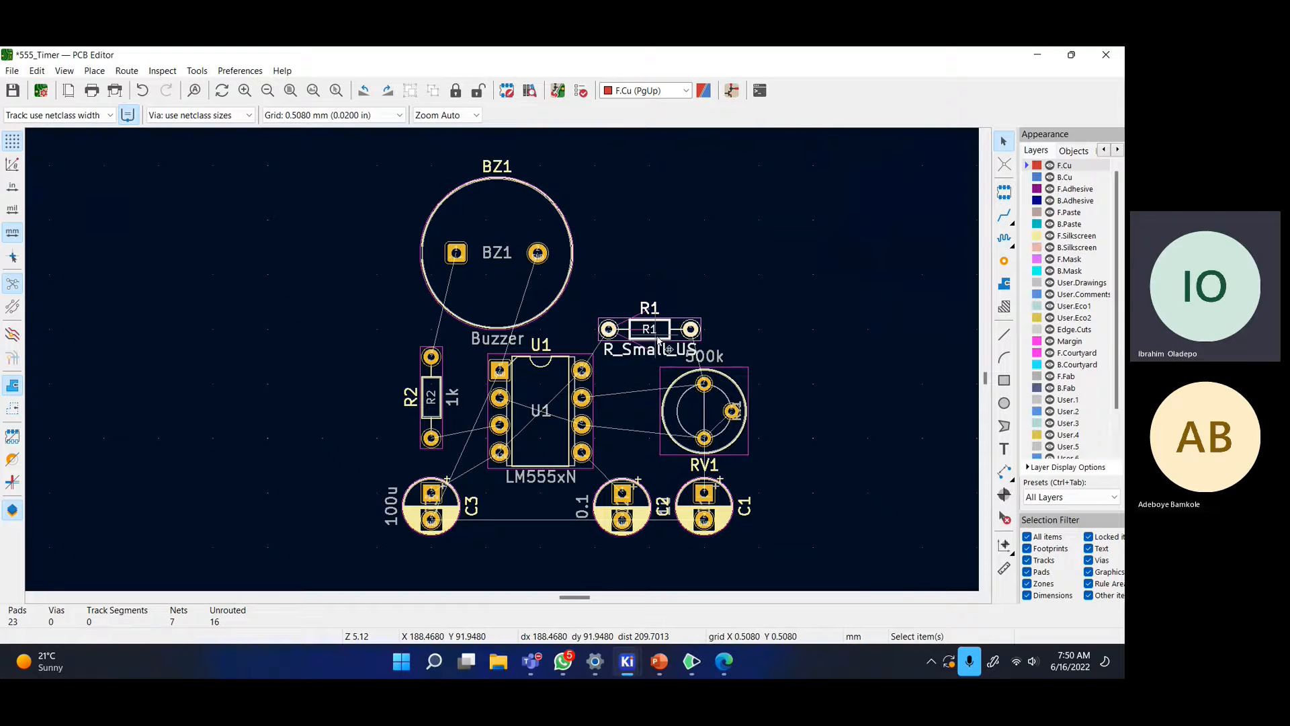
key("m")
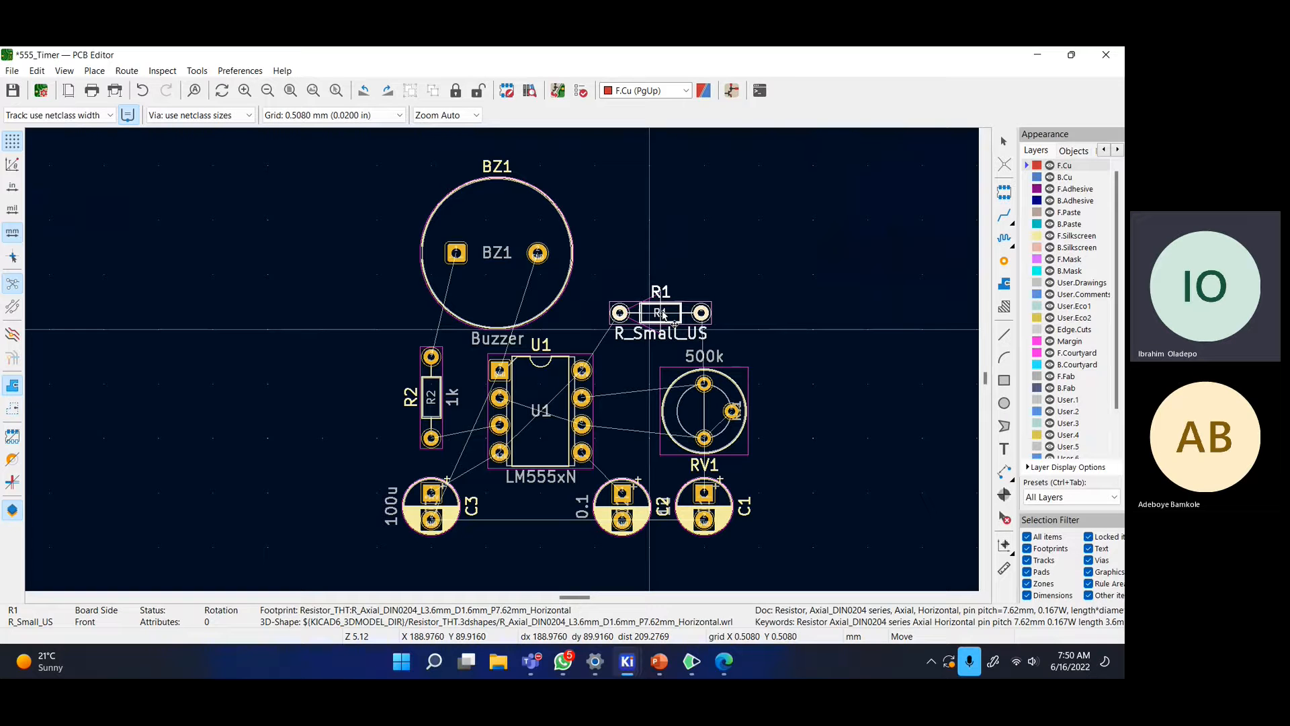
left_click(663, 315)
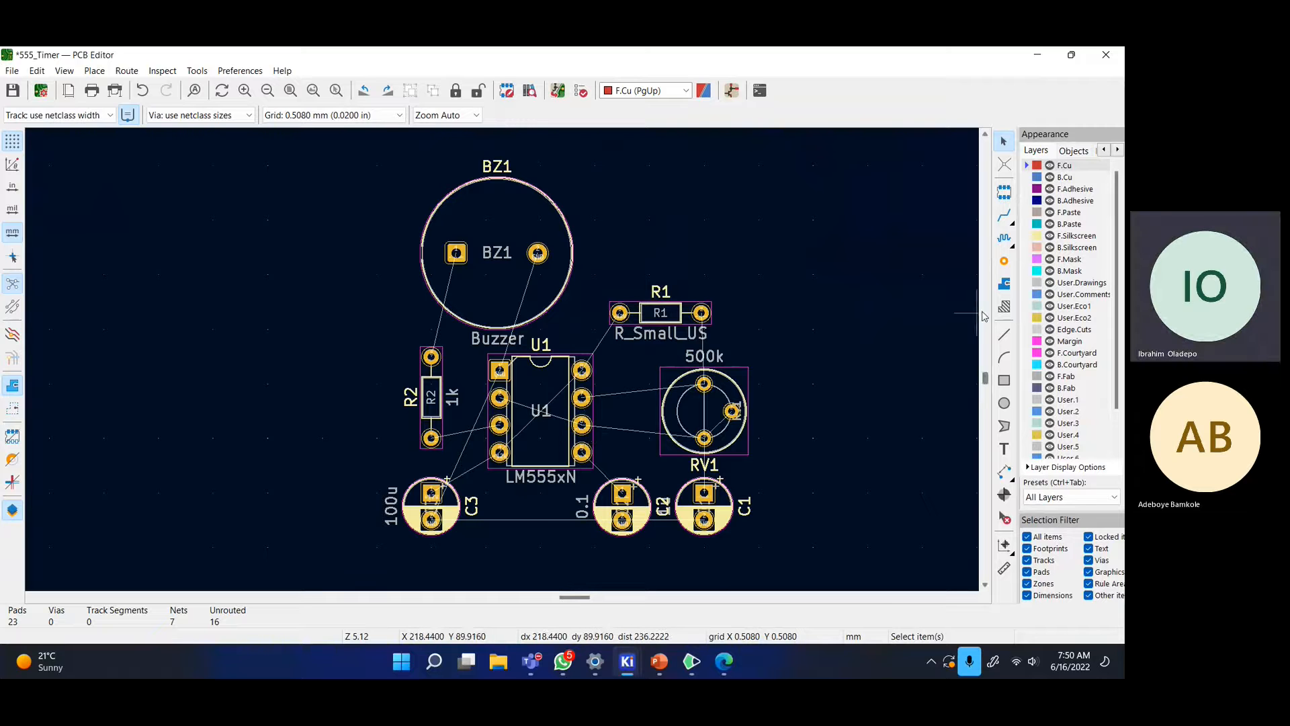
- Widen the Appearance layer panel and centre the eight-footprint layout around U1 in view
scroll(975, 316, "up", 3)
scroll(681, 420, "down", 3)
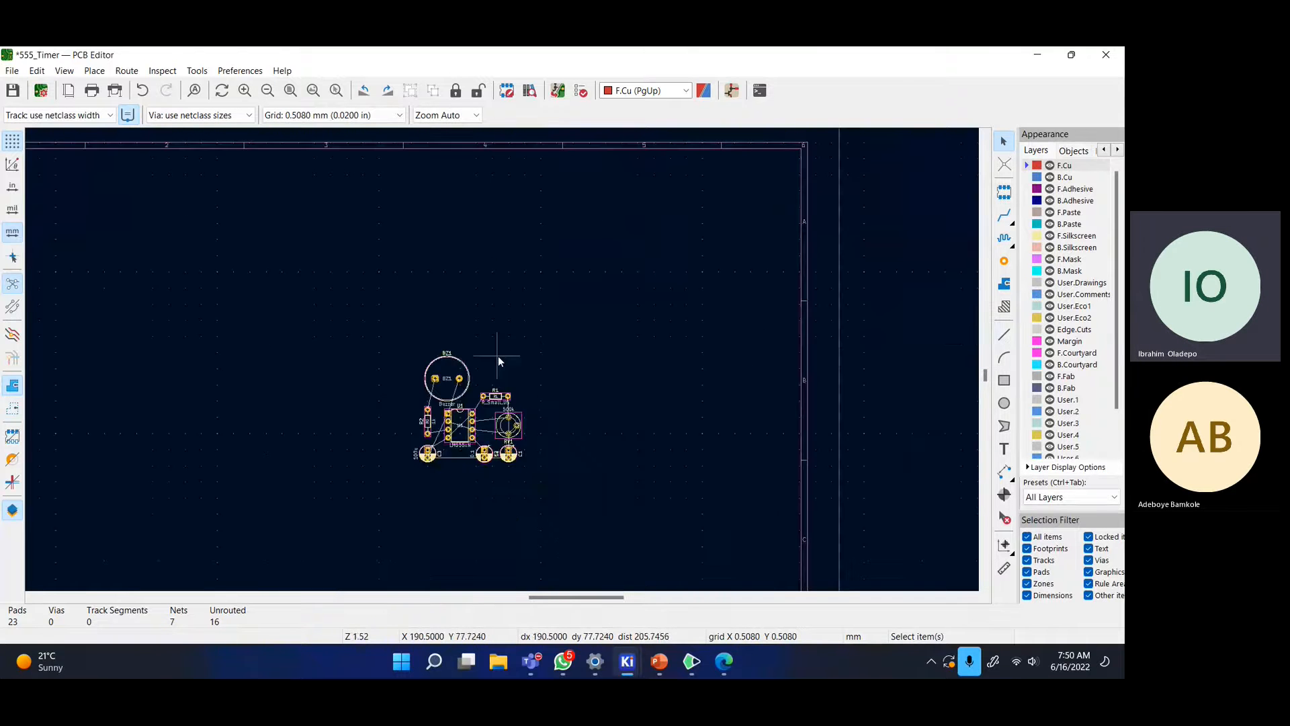
scroll(430, 462, "up", 1)
scroll(660, 246, "up", 1)
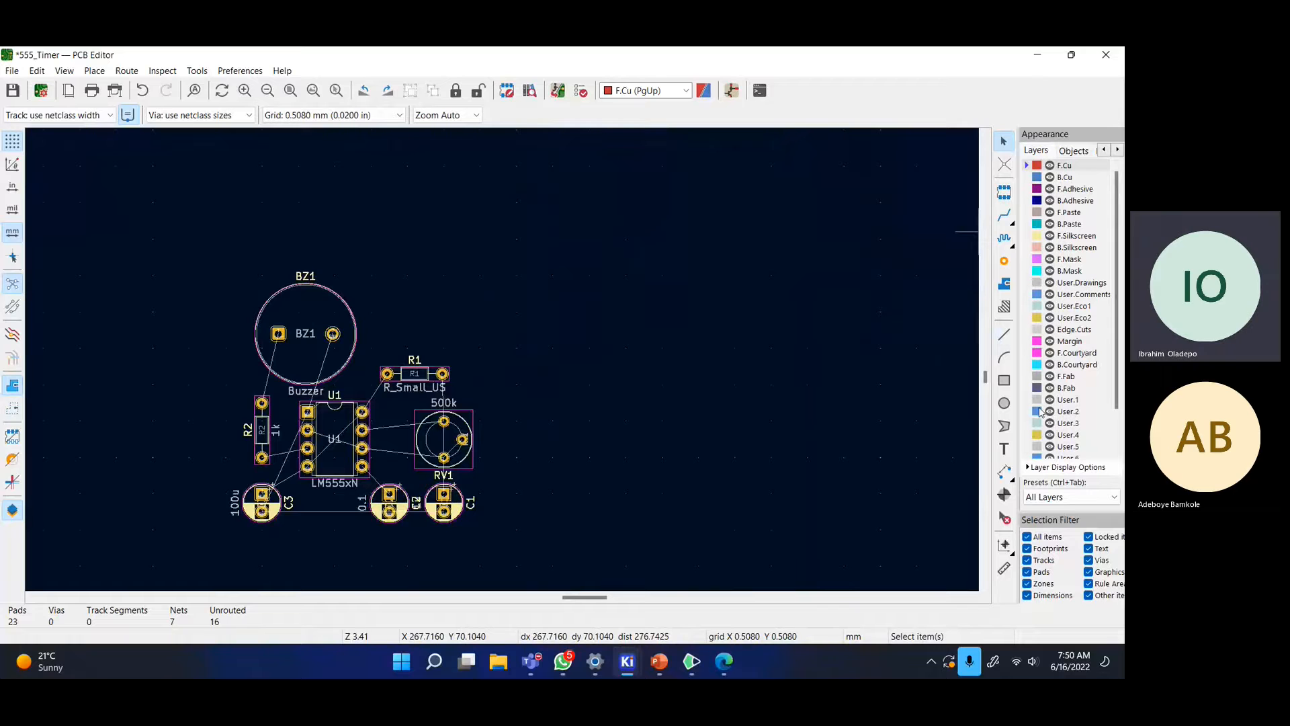
scroll(1039, 392, "down", 1)
scroll(1039, 392, "up", 1)
left_click_drag(1019, 434, 973, 430)
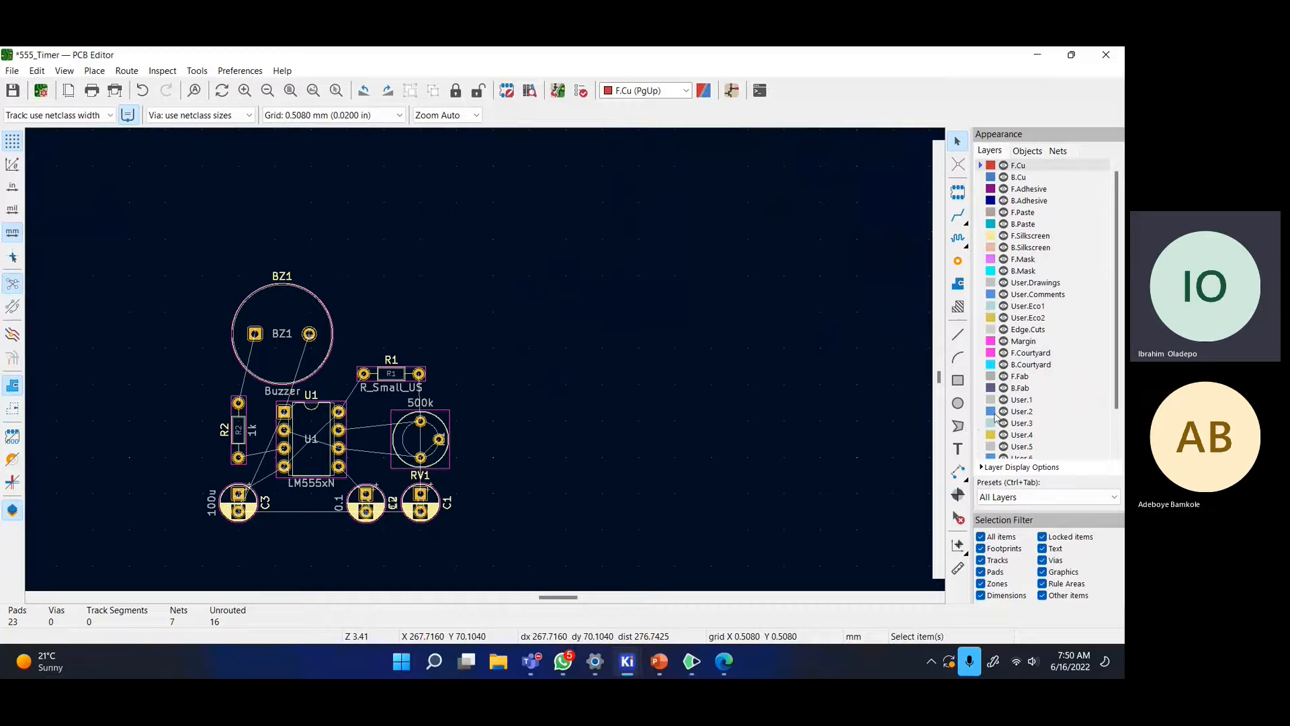
scroll(995, 417, "down", 2)
middle_click_drag(478, 344, 700, 304)
scroll(1053, 343, "up", 2)
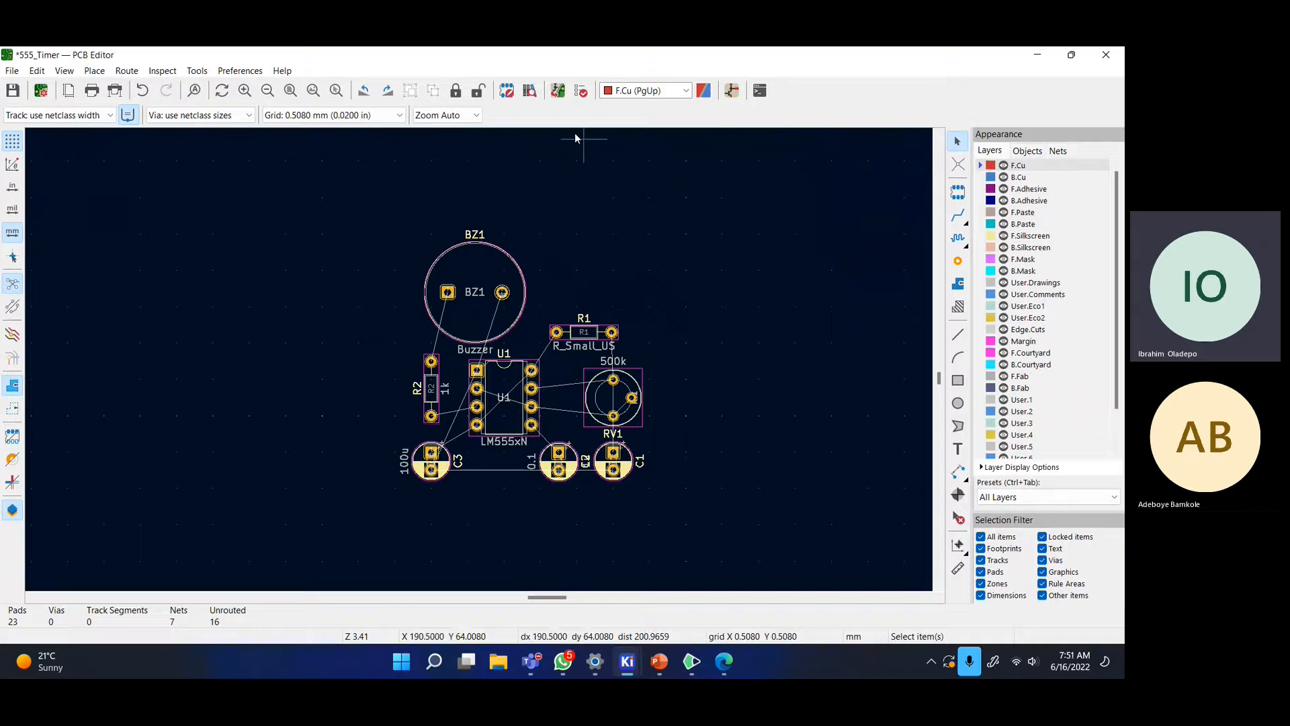
- On B.Cu, route the +12V track from R1's left pad to U1 pin 8
left_click(958, 215)
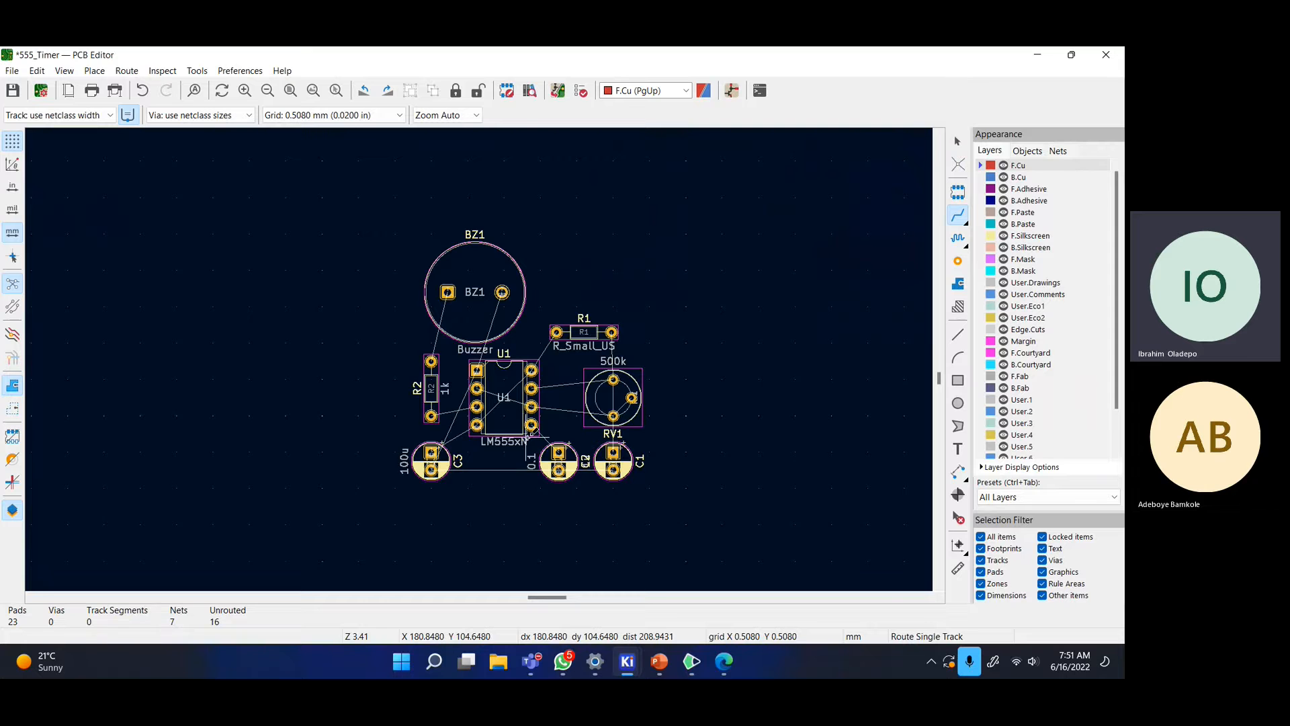
scroll(531, 433, "up", 2)
middle_click_drag(528, 251, 619, 337)
left_click(1029, 177)
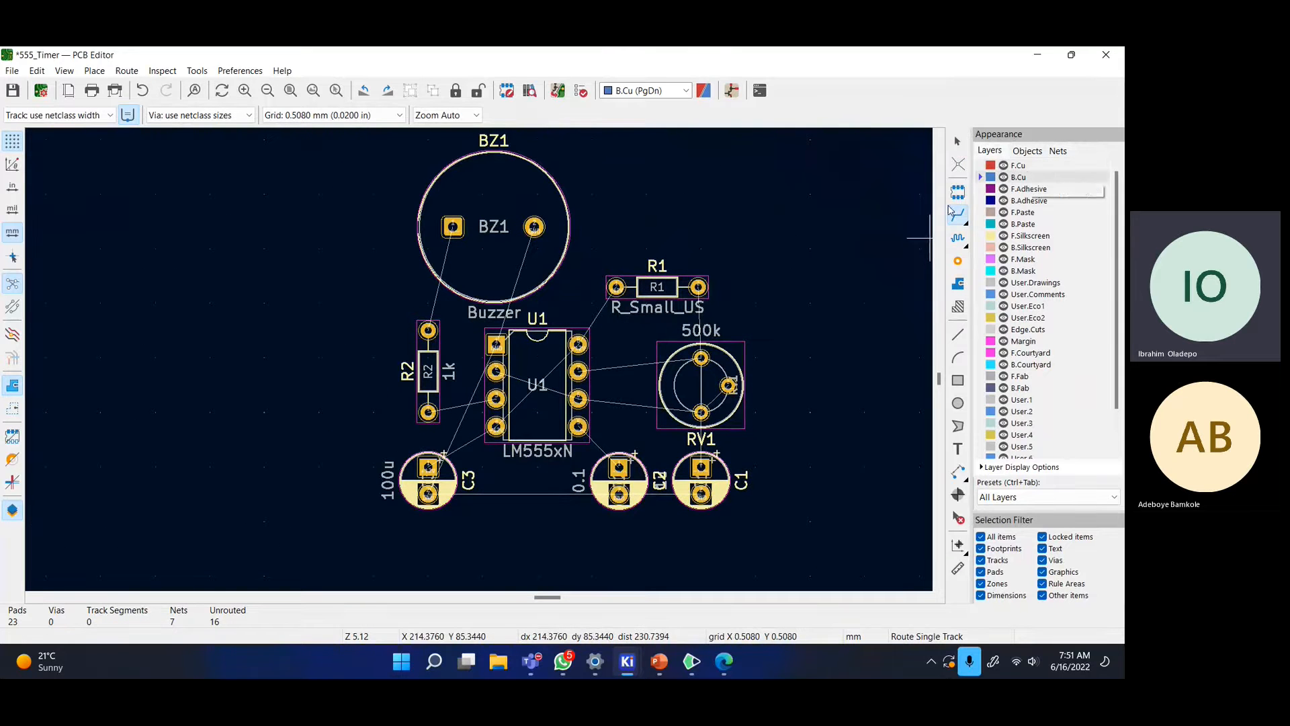
left_click(617, 287)
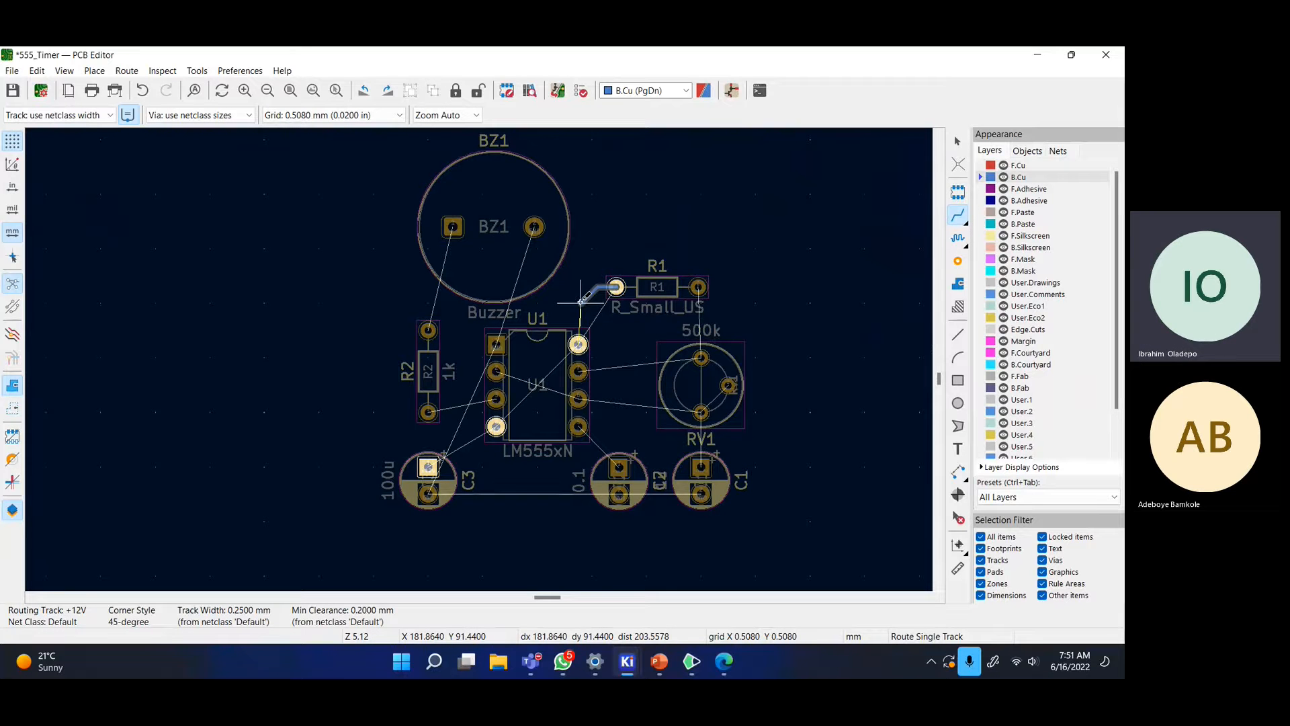
left_click(582, 338)
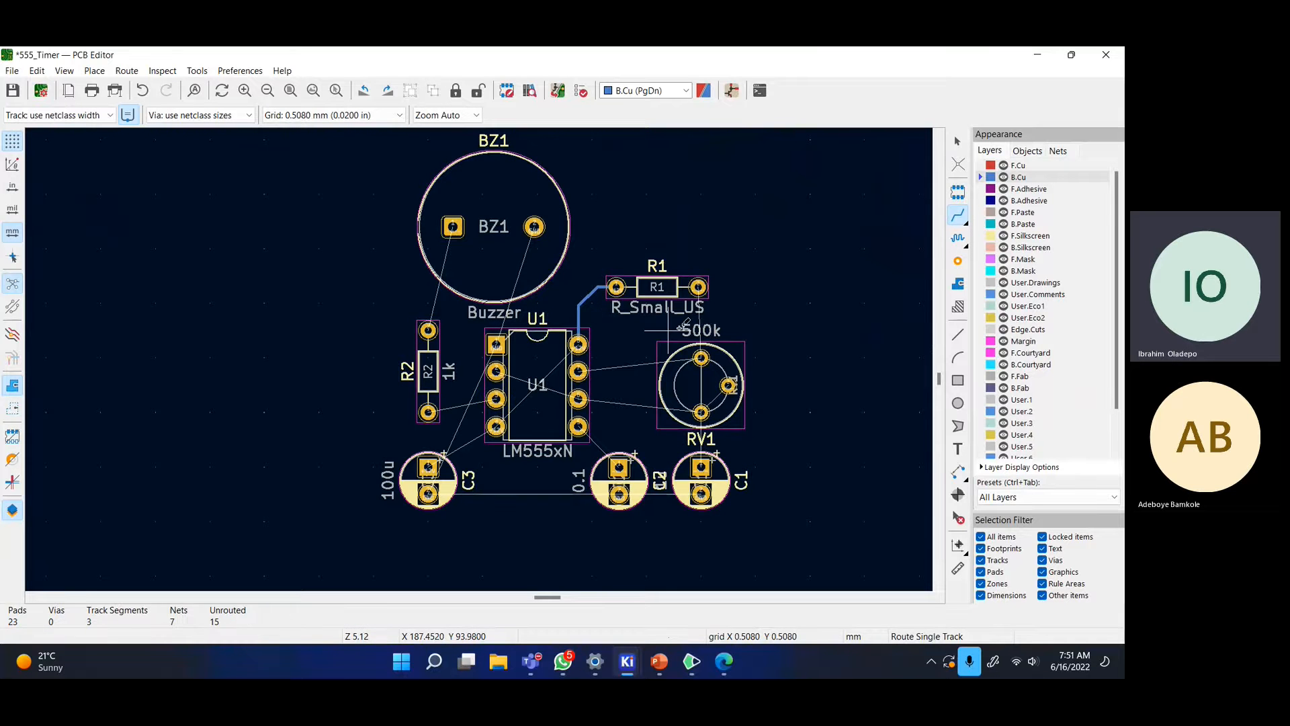
- Undo a false start, then route R1 pad 2 to RV1's top pad
left_click(699, 288)
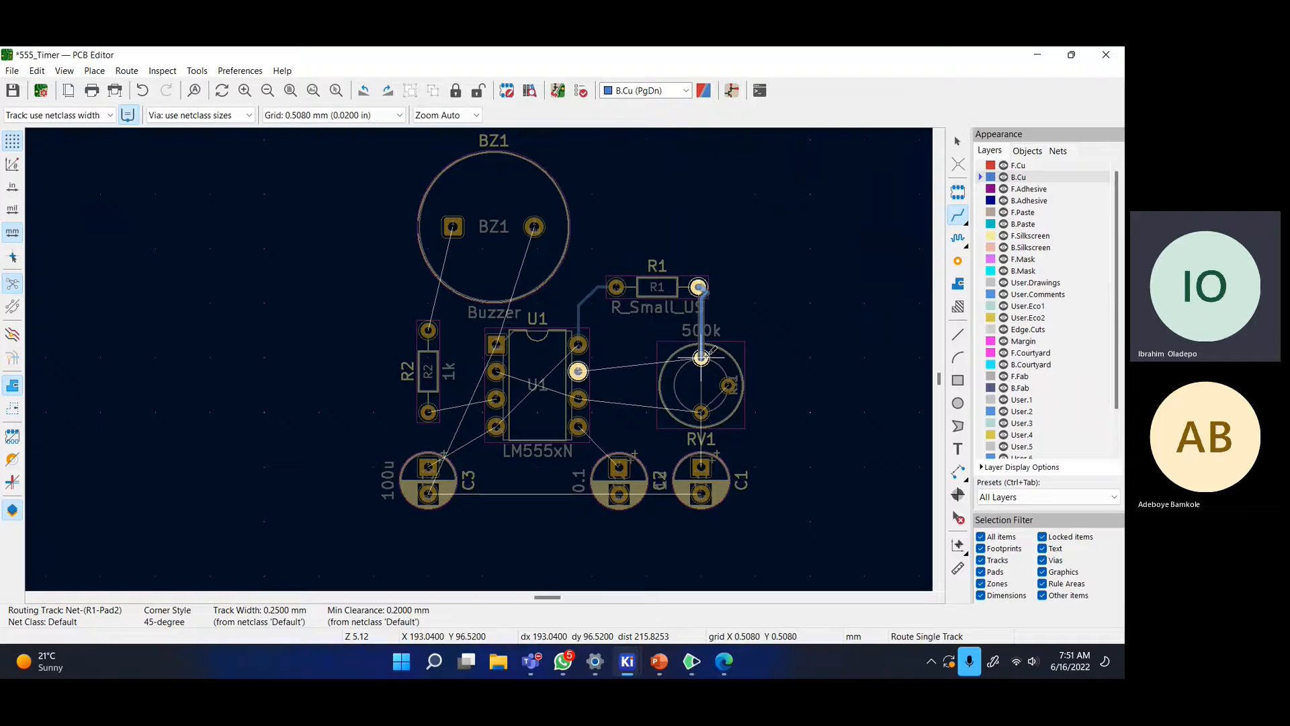
key("ctrl+z")
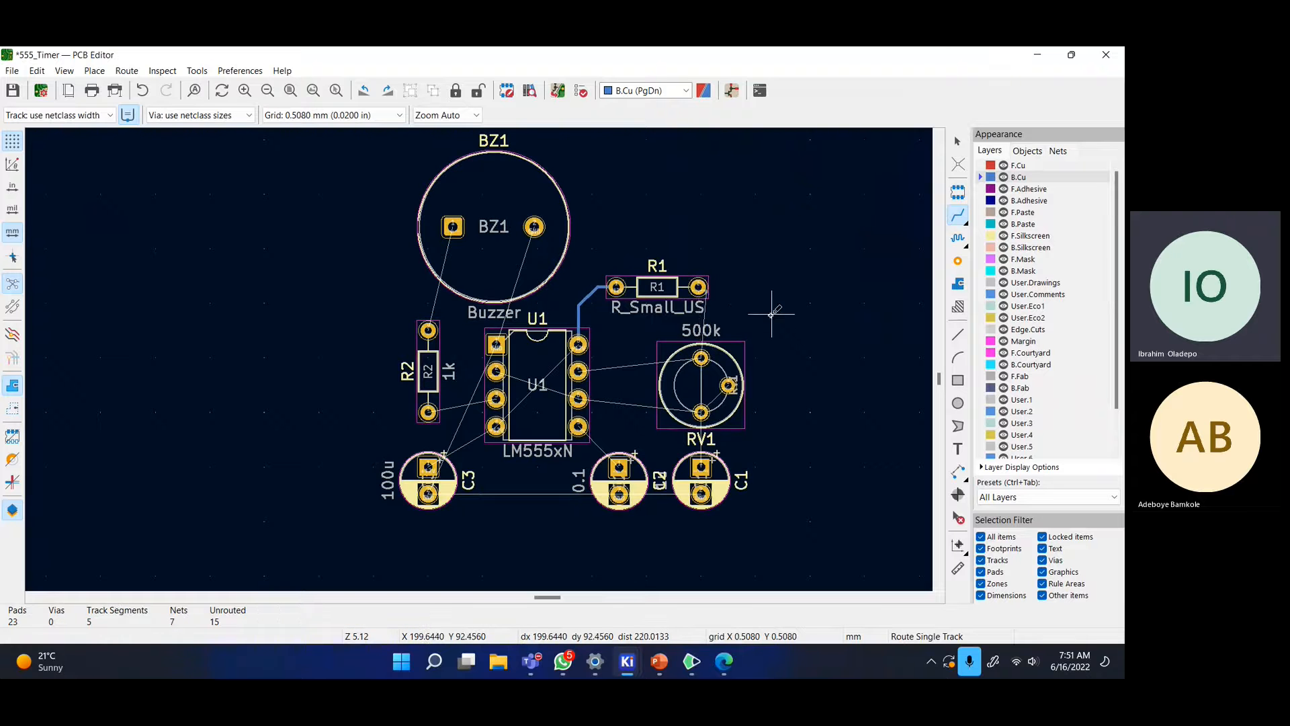
scroll(702, 329, "up", 3)
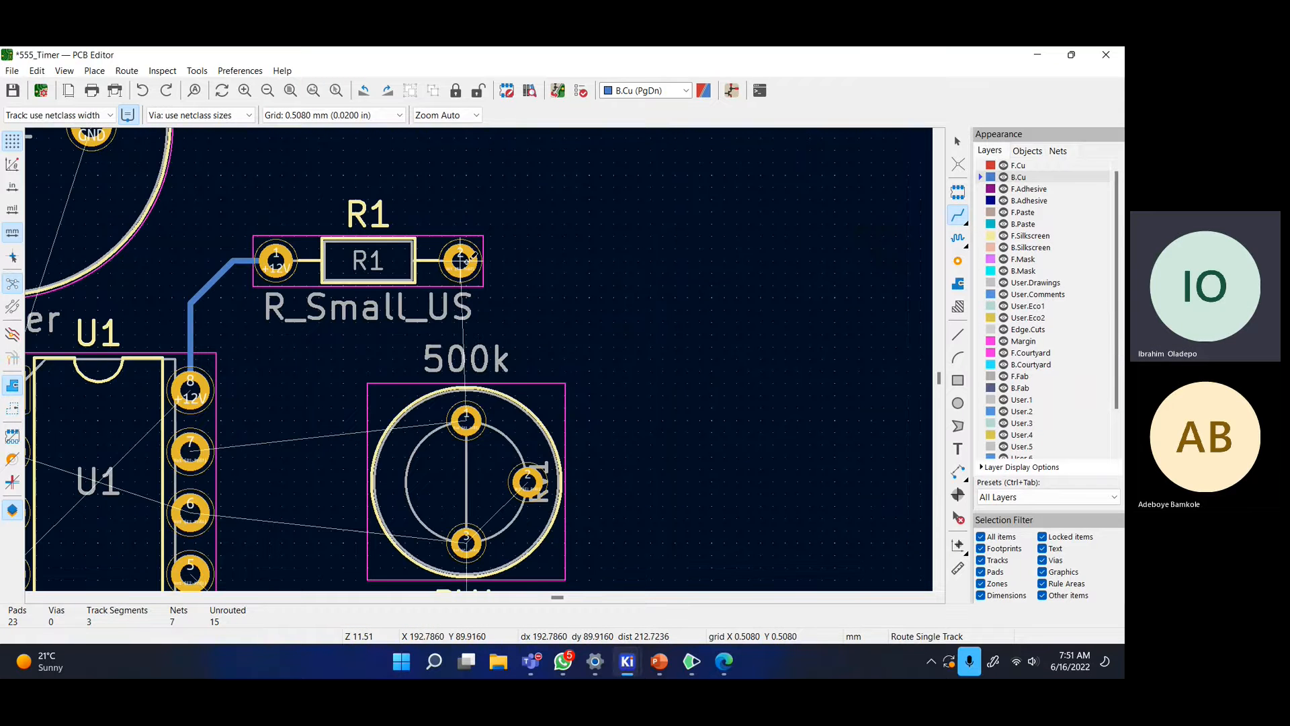
left_click(699, 290)
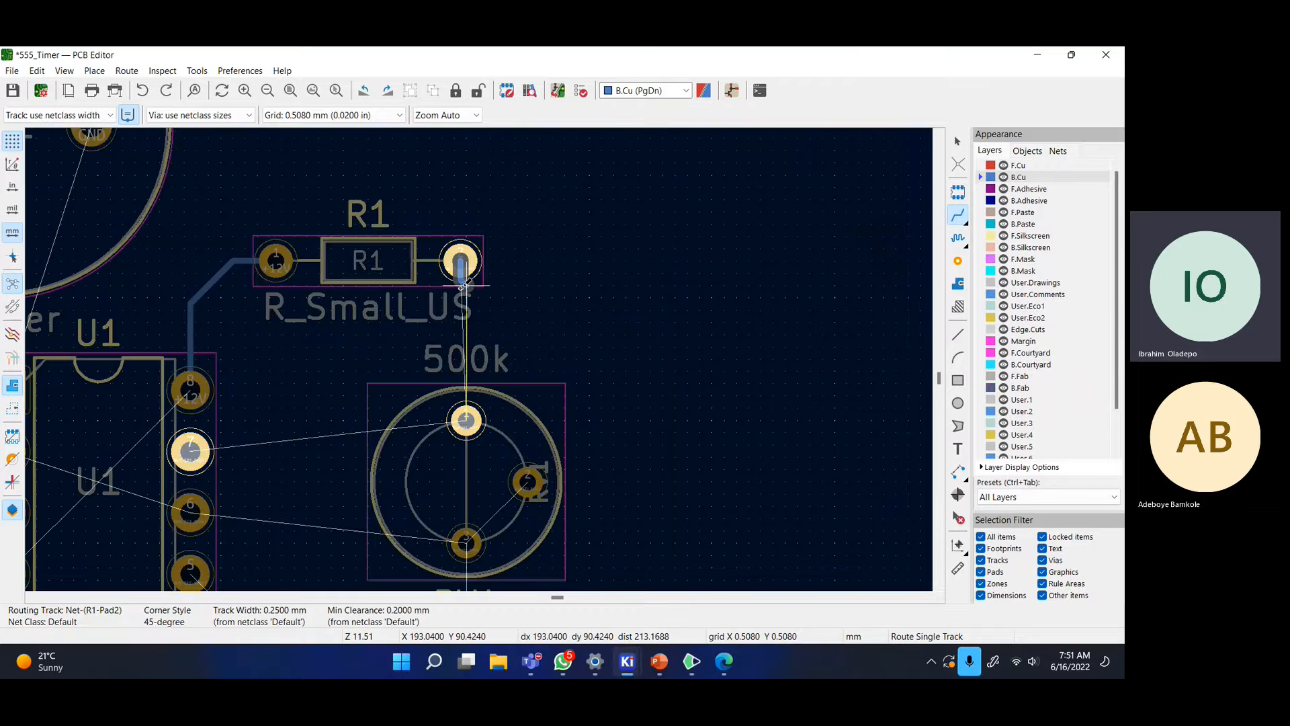
left_click(465, 420)
- Route a track from U1 pin 7 to RV1's top pad
middle_click_drag(438, 368, 642, 346)
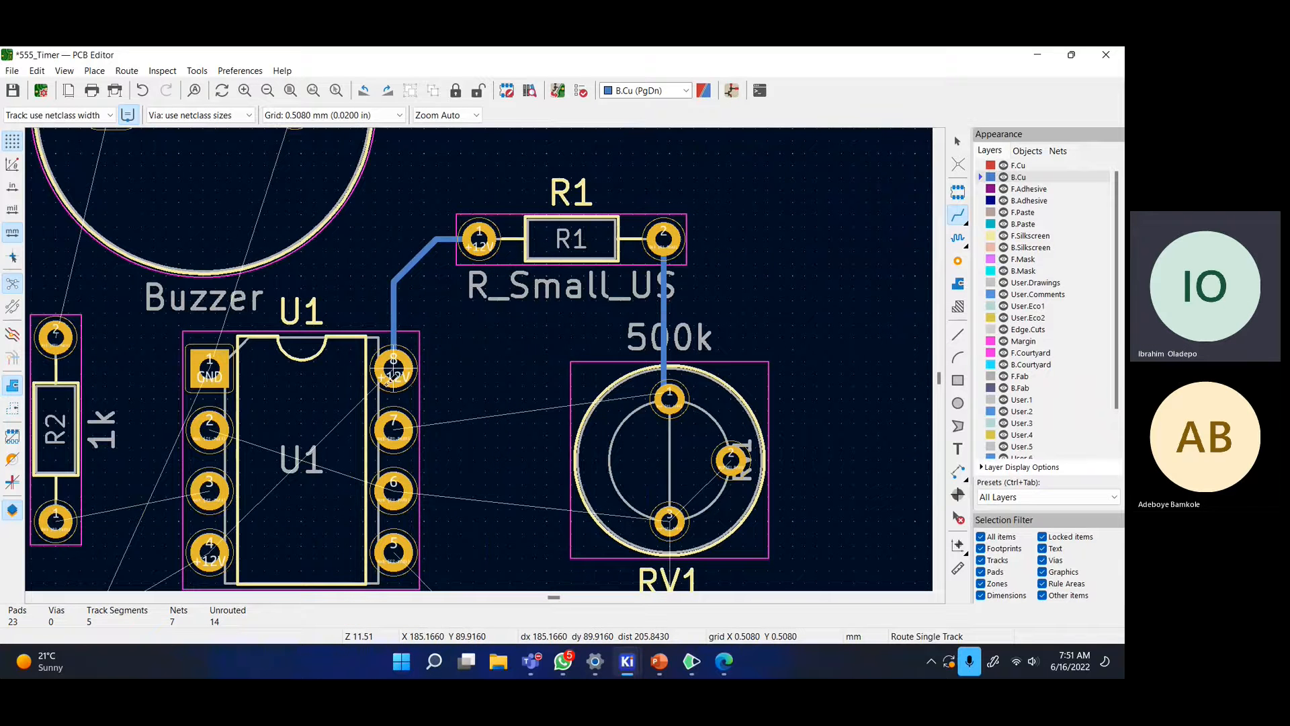
scroll(594, 402, "down", 1)
middle_click_drag(469, 361, 664, 375)
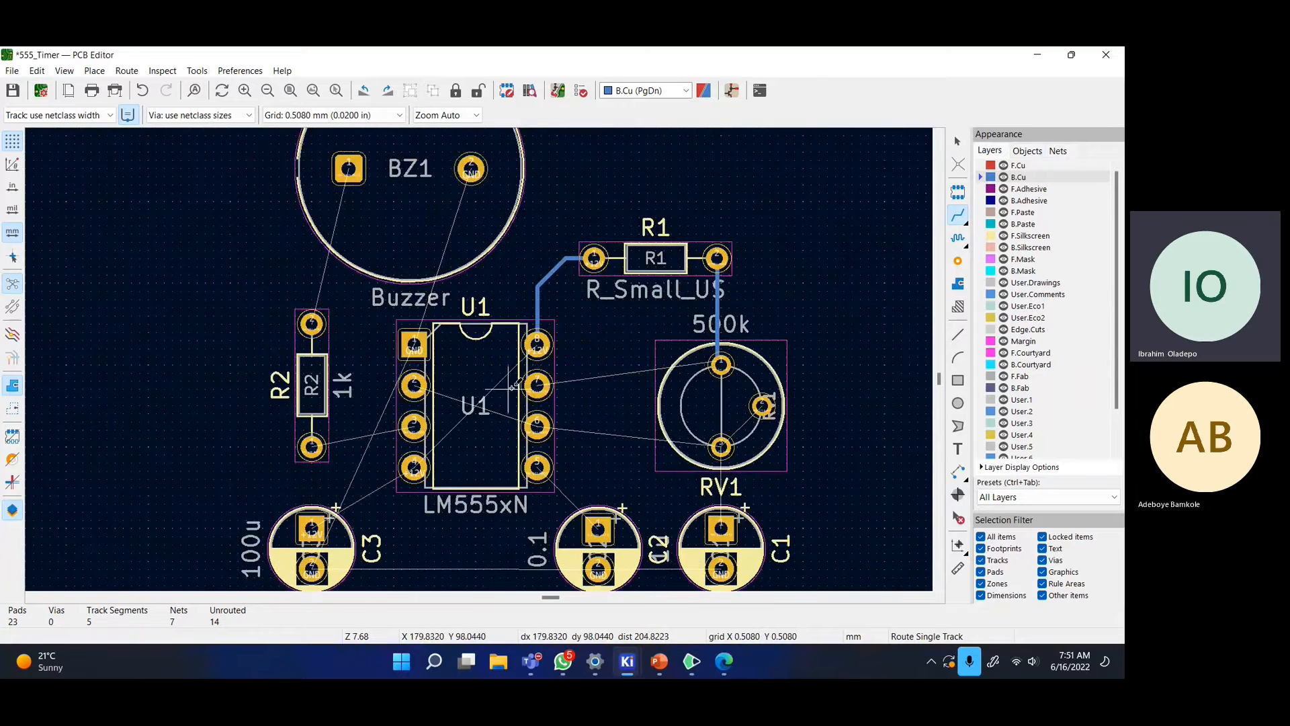
left_click(536, 386)
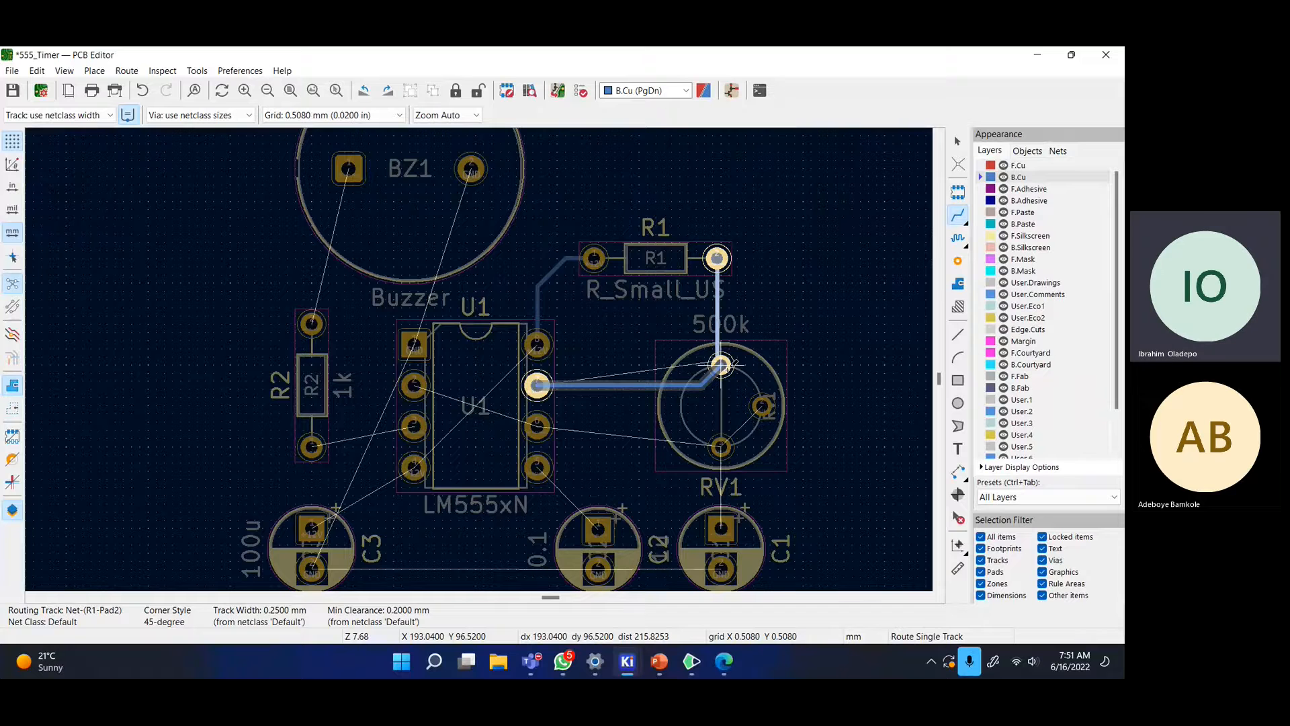
left_click(721, 365)
- Route U1 pin 6 to RV1's lower pad, looping through RV1's right pad
middle_click_drag(720, 403, 714, 348)
left_click(531, 371)
left_click(715, 390)
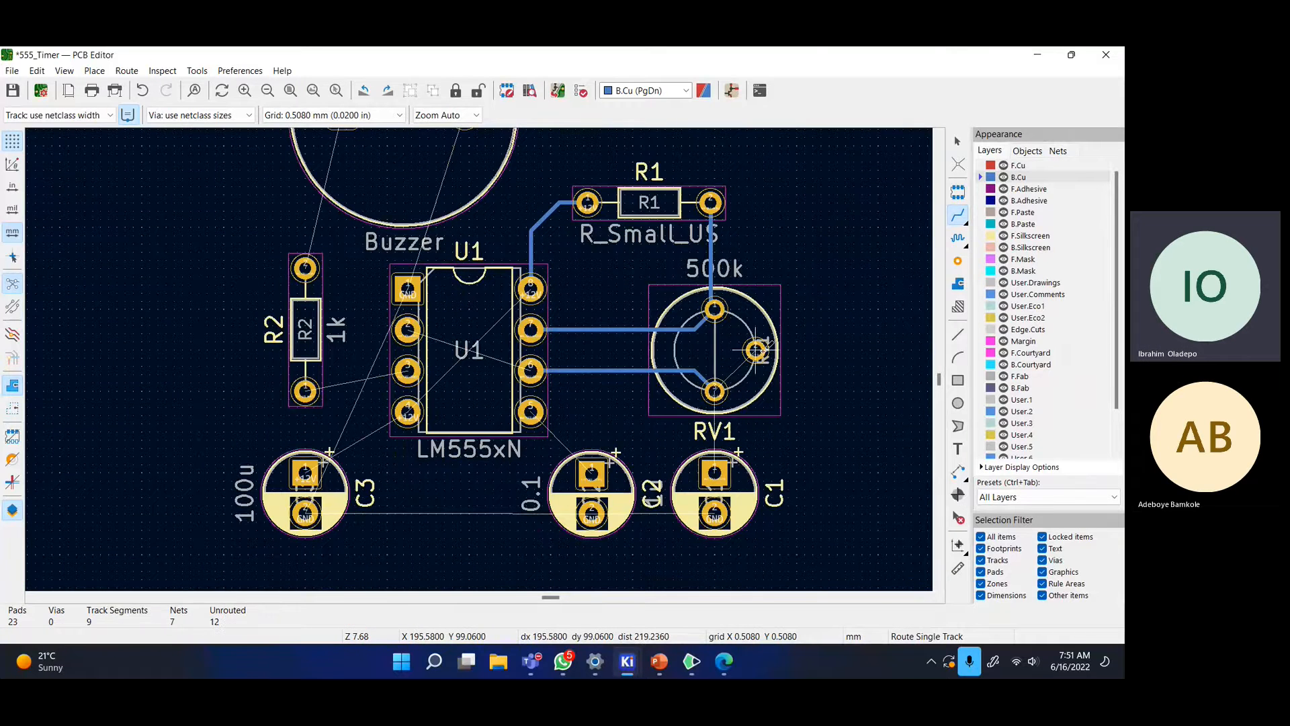
left_click(757, 357)
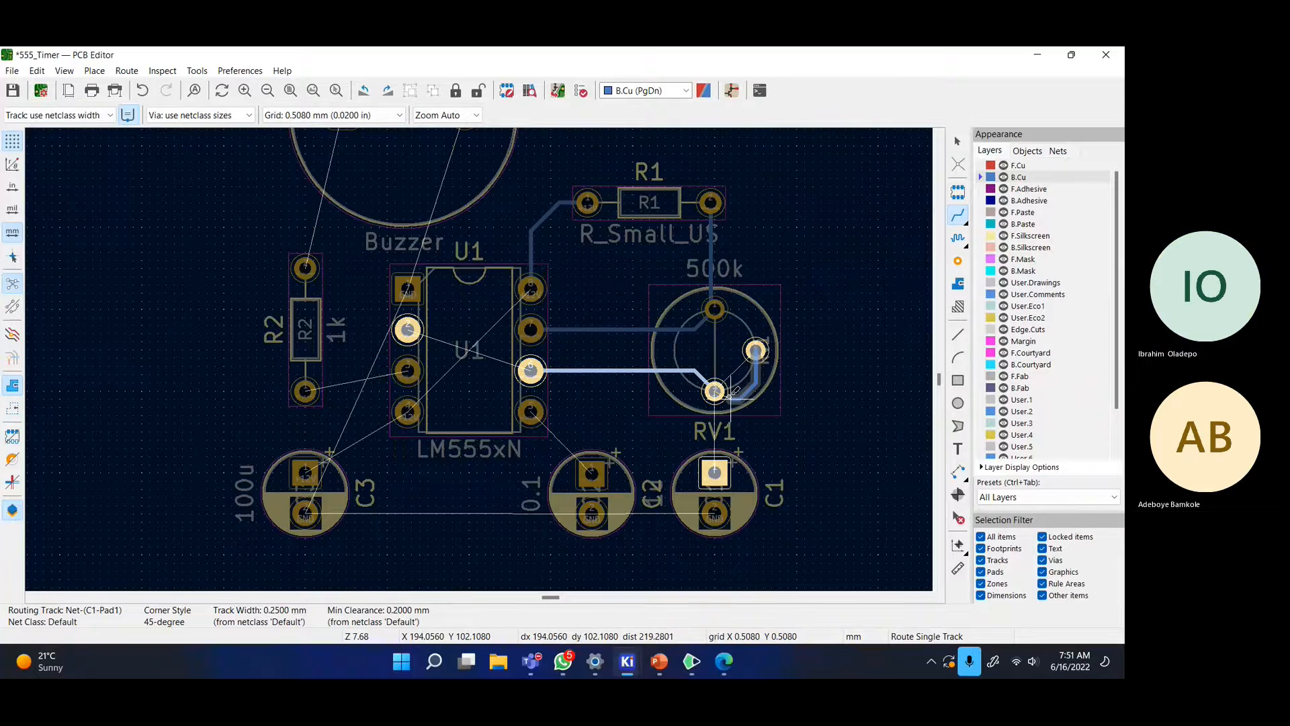
left_click(716, 390)
- Connect U1 pin 5 to C2's square pad, and C1's square pad to RV1's lower pin
middle_click_drag(531, 412, 625, 377)
left_click(625, 376)
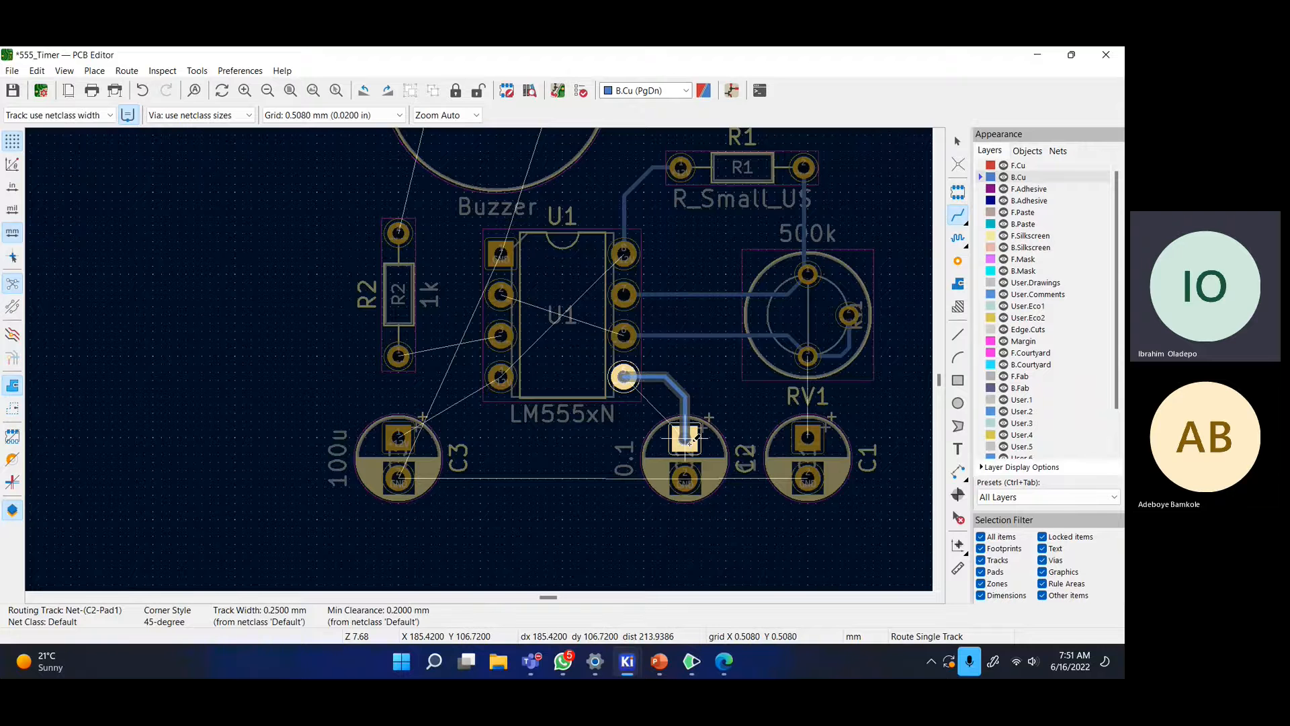
left_click(685, 439)
middle_click_drag(859, 423, 817, 424)
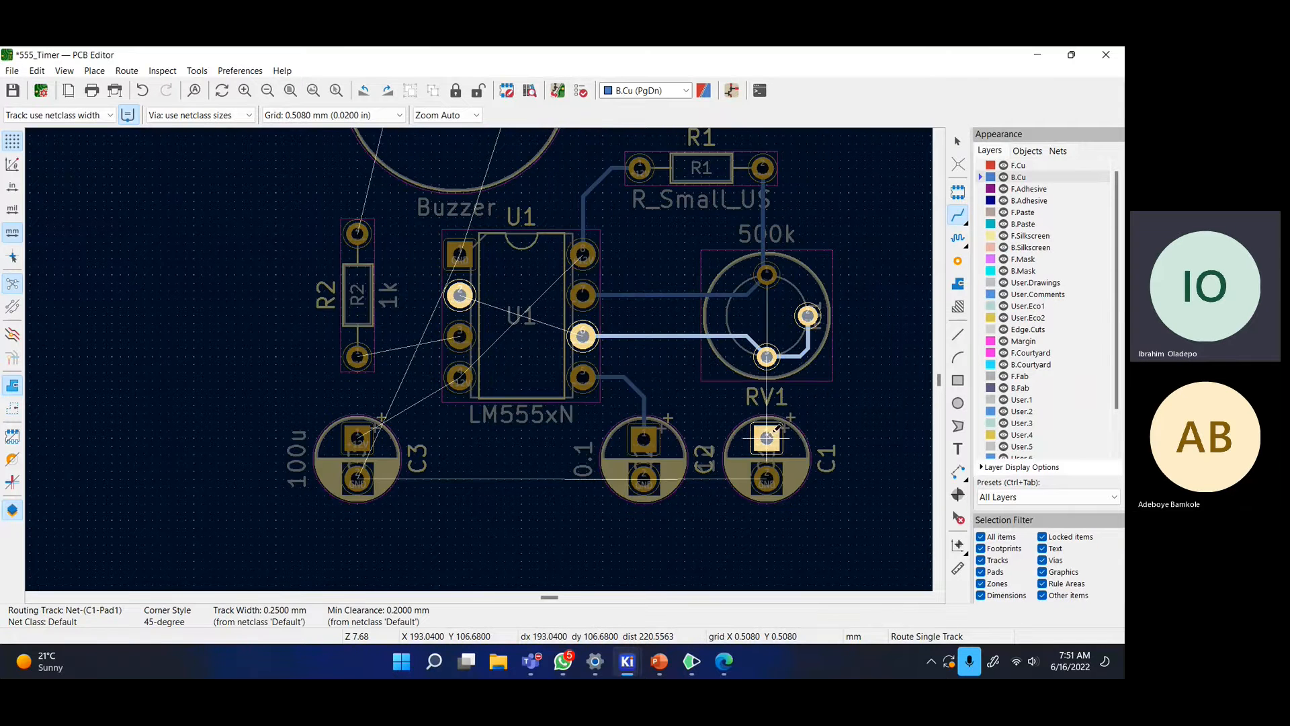
left_click(767, 439)
left_click(766, 357)
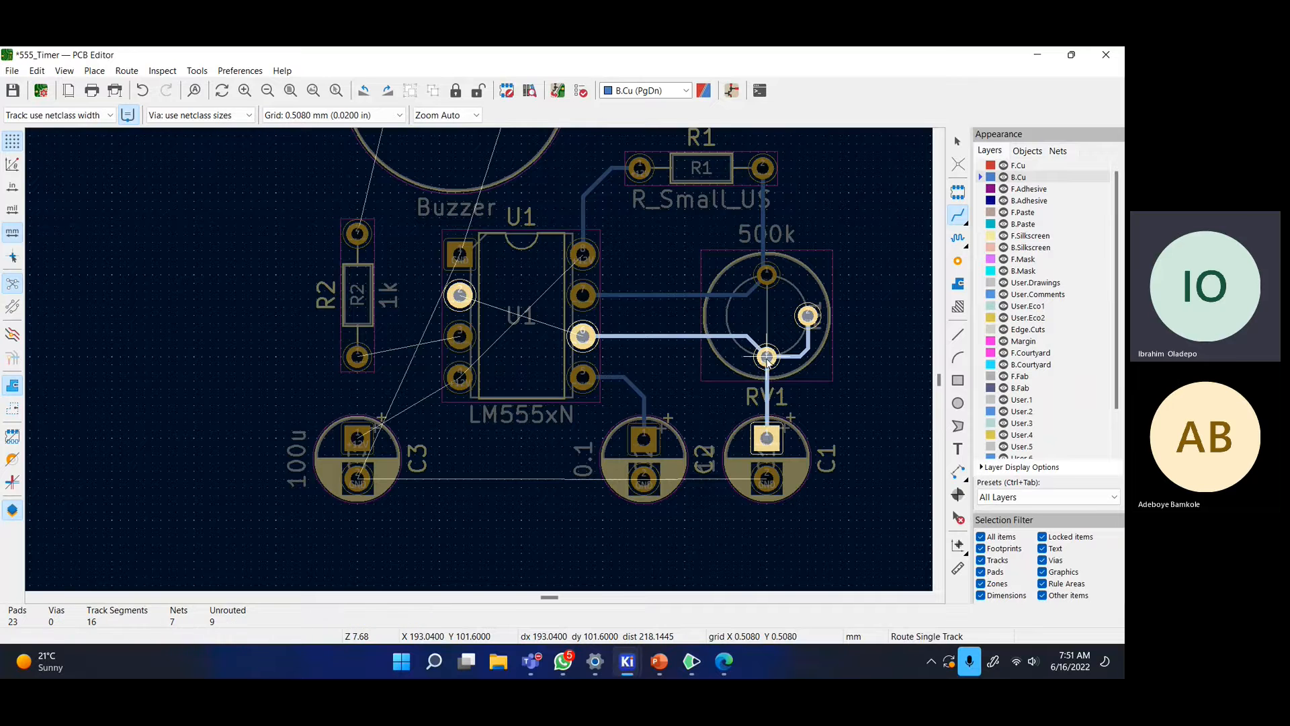
- Join the C1 and C3 ground pads to C2's ground pad
left_click(767, 478)
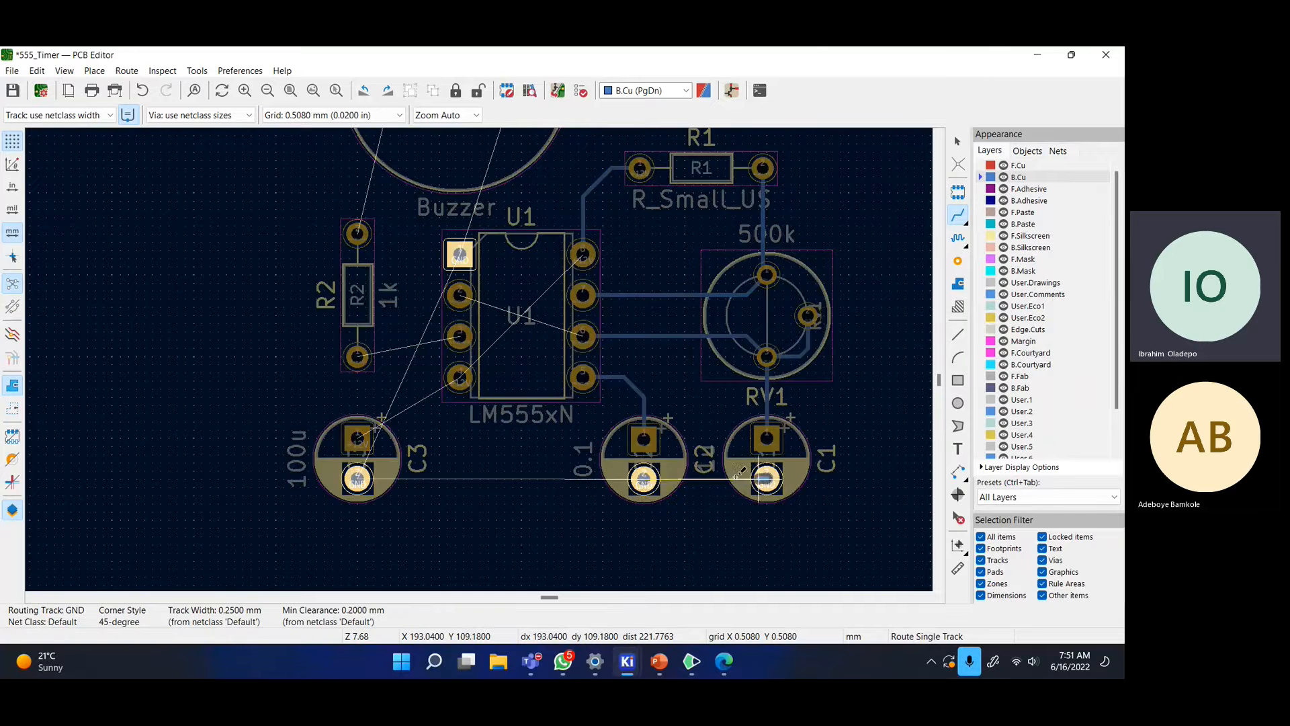
left_click(643, 479)
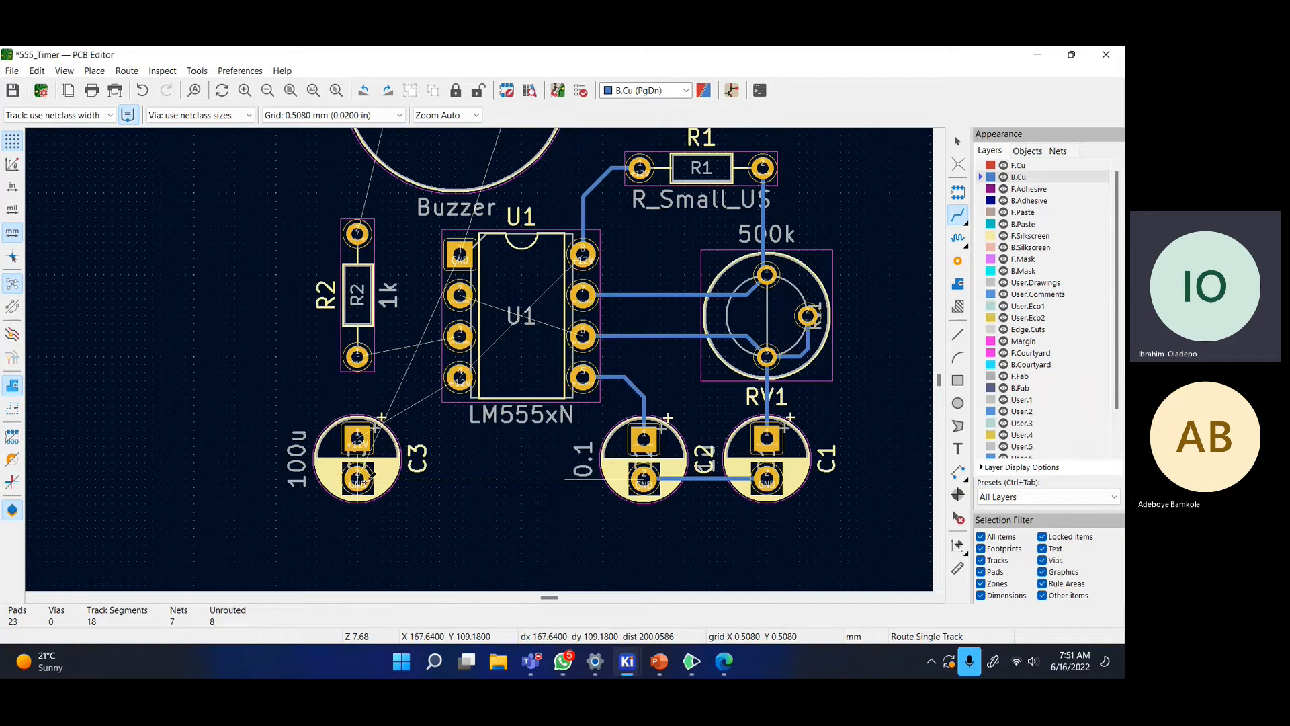
left_click(363, 478)
left_click(643, 479)
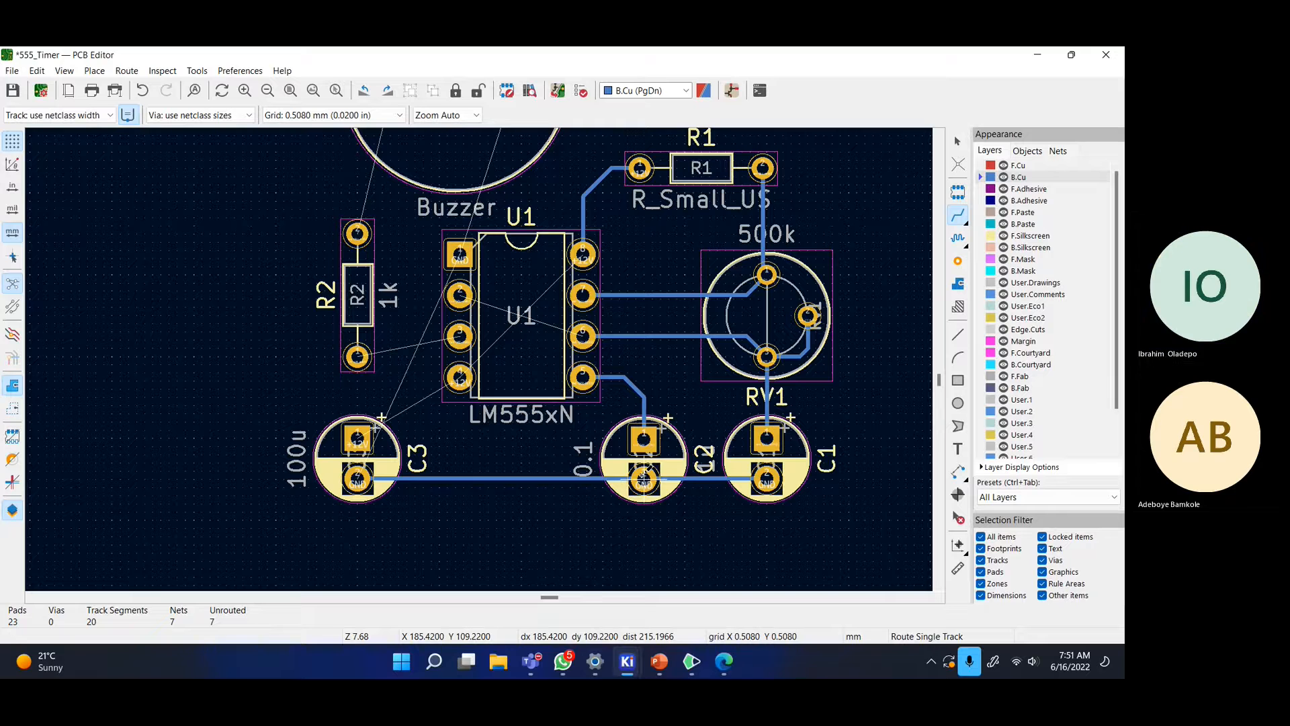
- Route +12V from C3 to U1 pin 4 and R2's lower pad to U1 pin 3, then start from pin 2
left_click(357, 441)
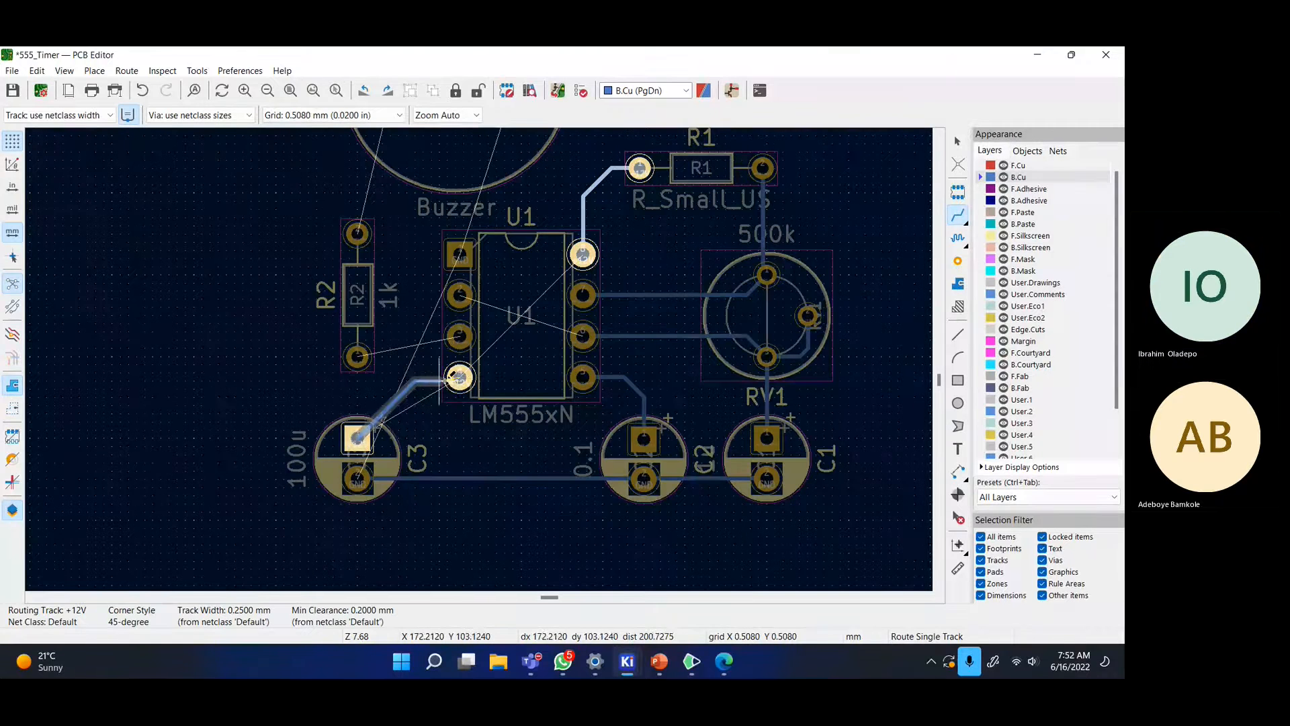
key("ctrl+z")
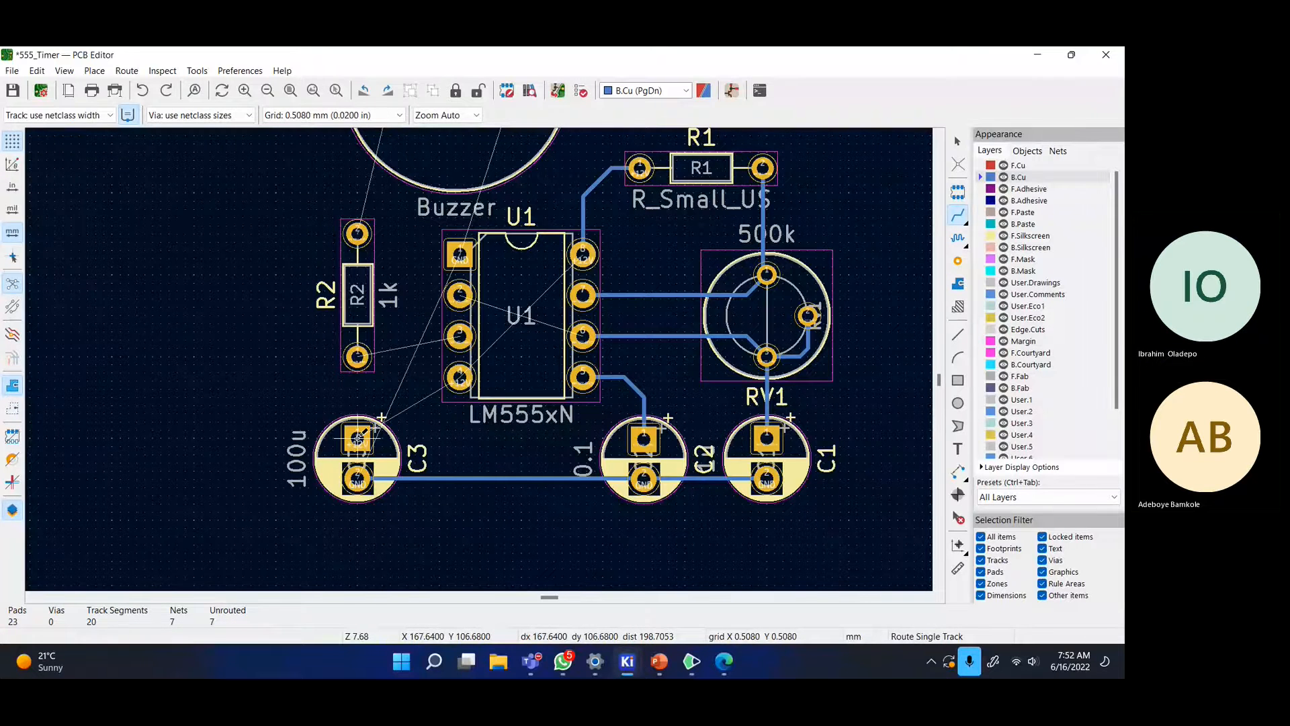
left_click(357, 439)
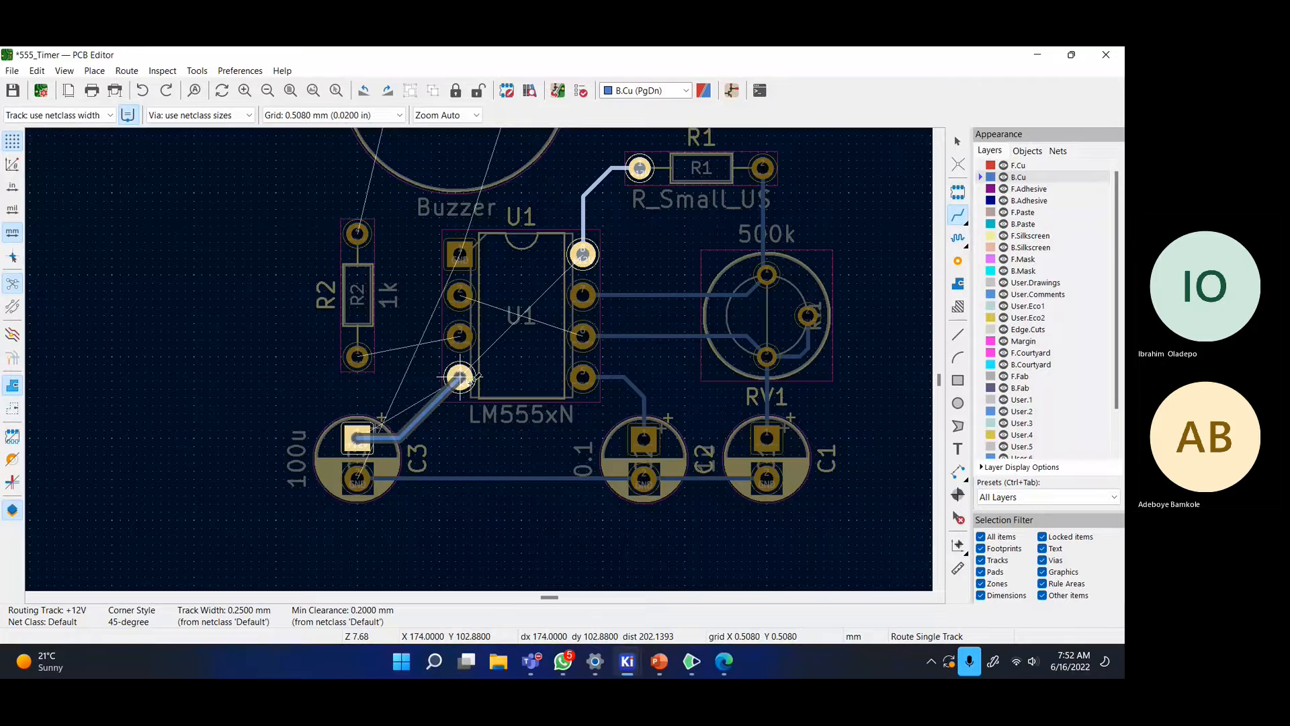
left_click(459, 377)
left_click(357, 357)
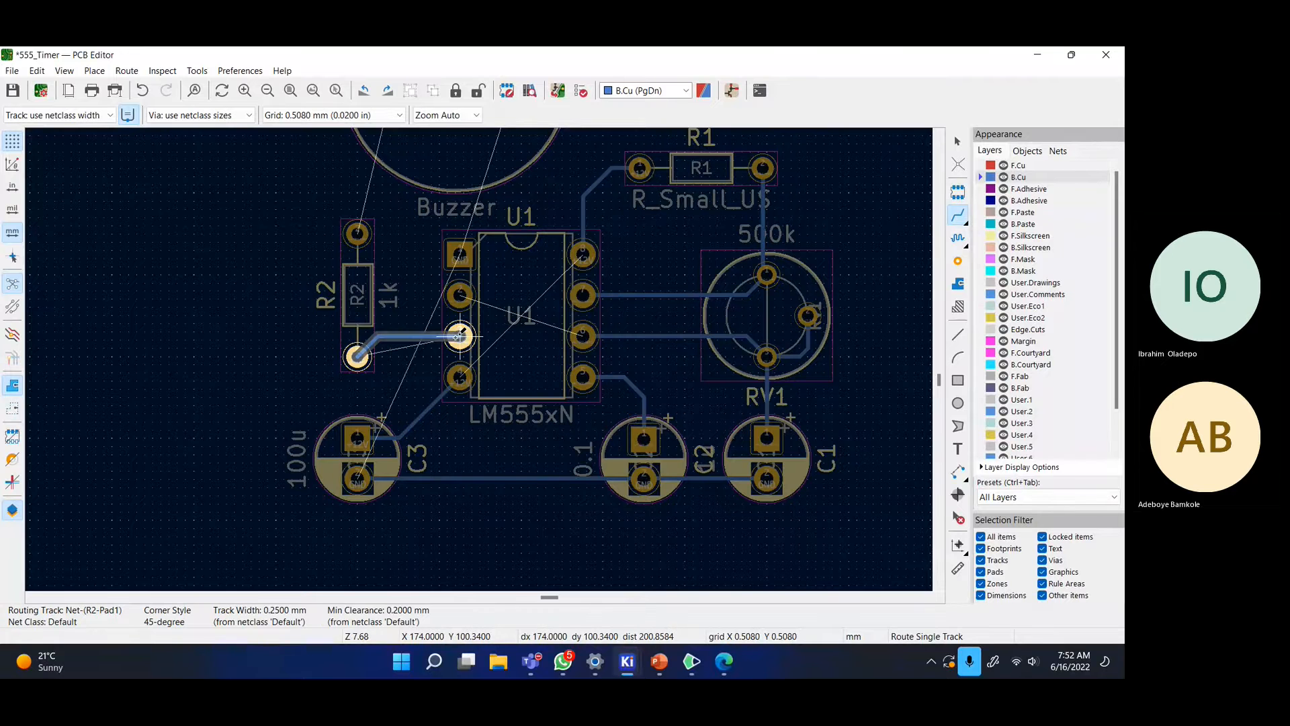
left_click(460, 336)
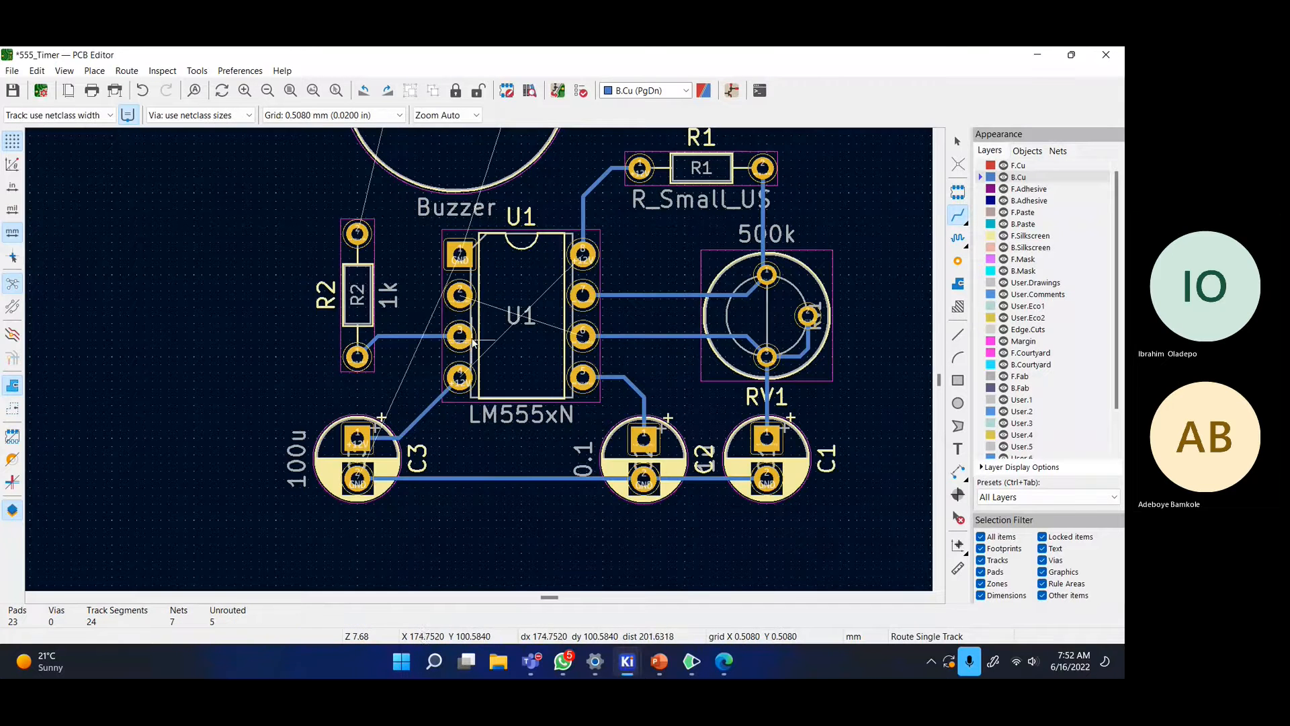
left_click(474, 292)
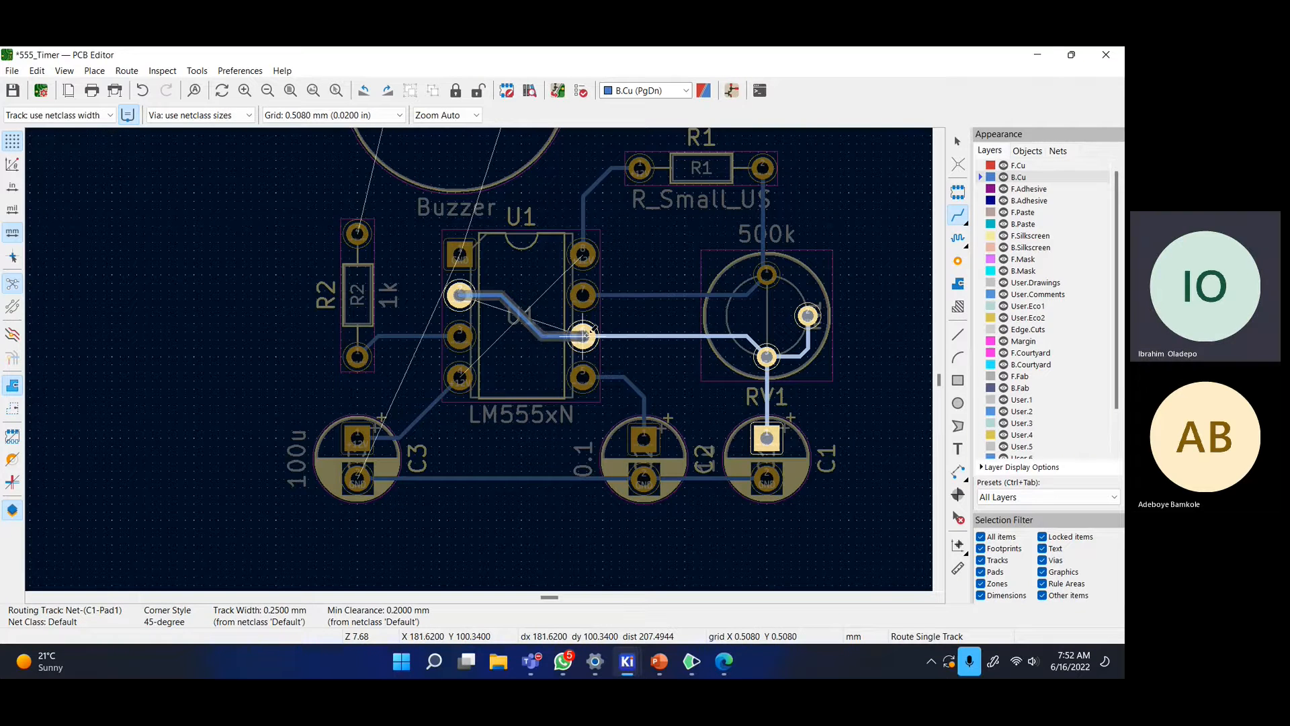
- Connect U1 pin 2 to pin 6, U1 pin 1 to BZ1's right pad, and BZ1's left pad to R2
left_click(584, 334)
middle_click_drag(619, 275, 609, 305)
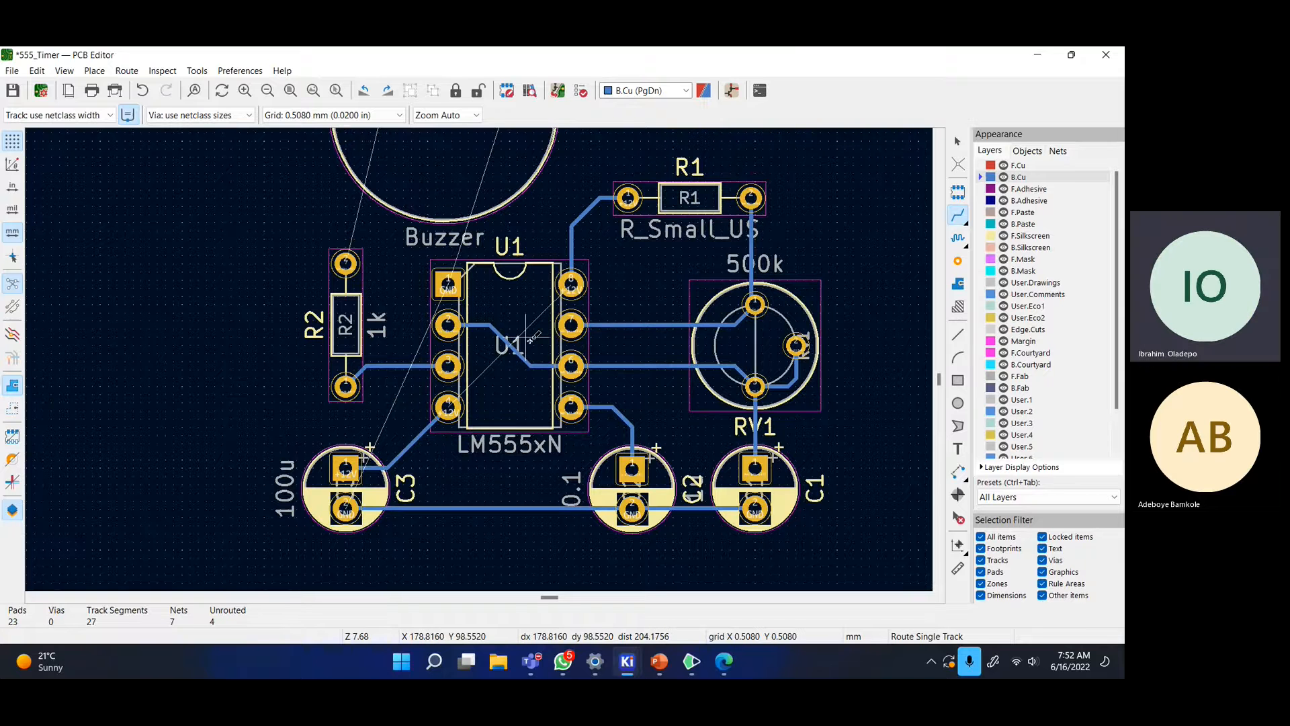
middle_click_drag(379, 264, 434, 388)
left_click(496, 408)
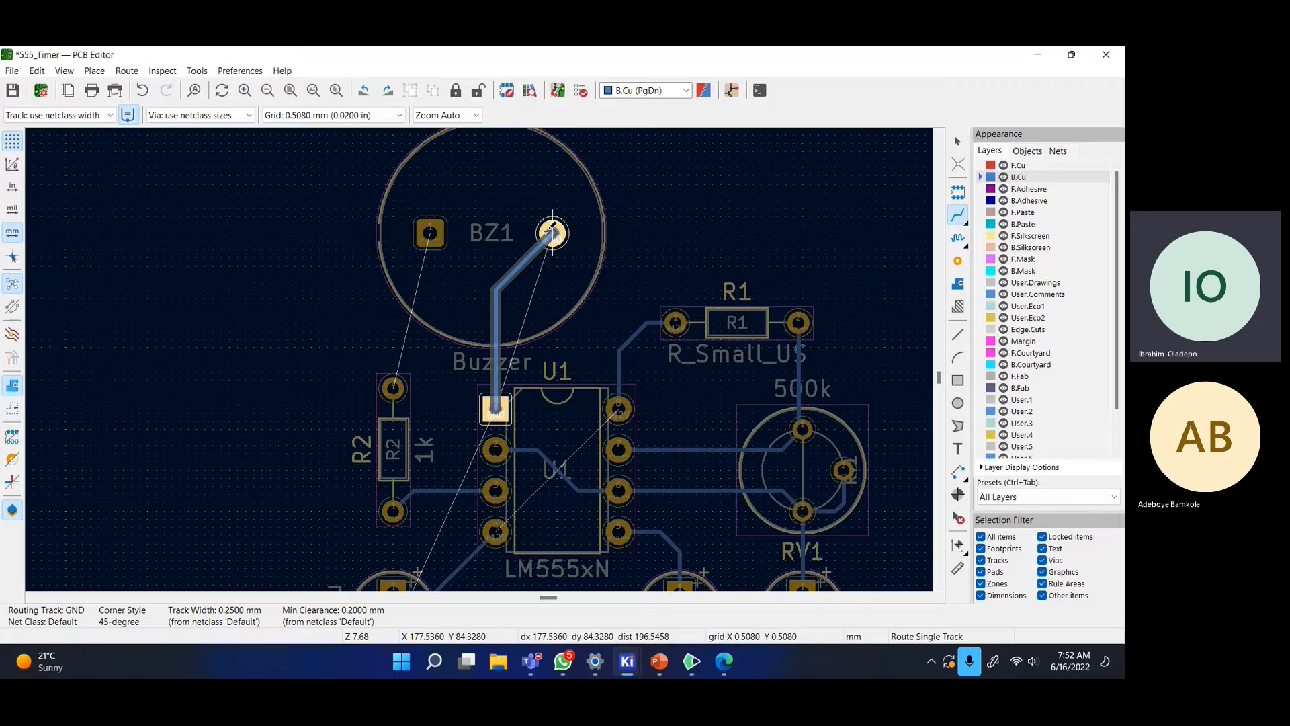
left_click(552, 233)
left_click(430, 233)
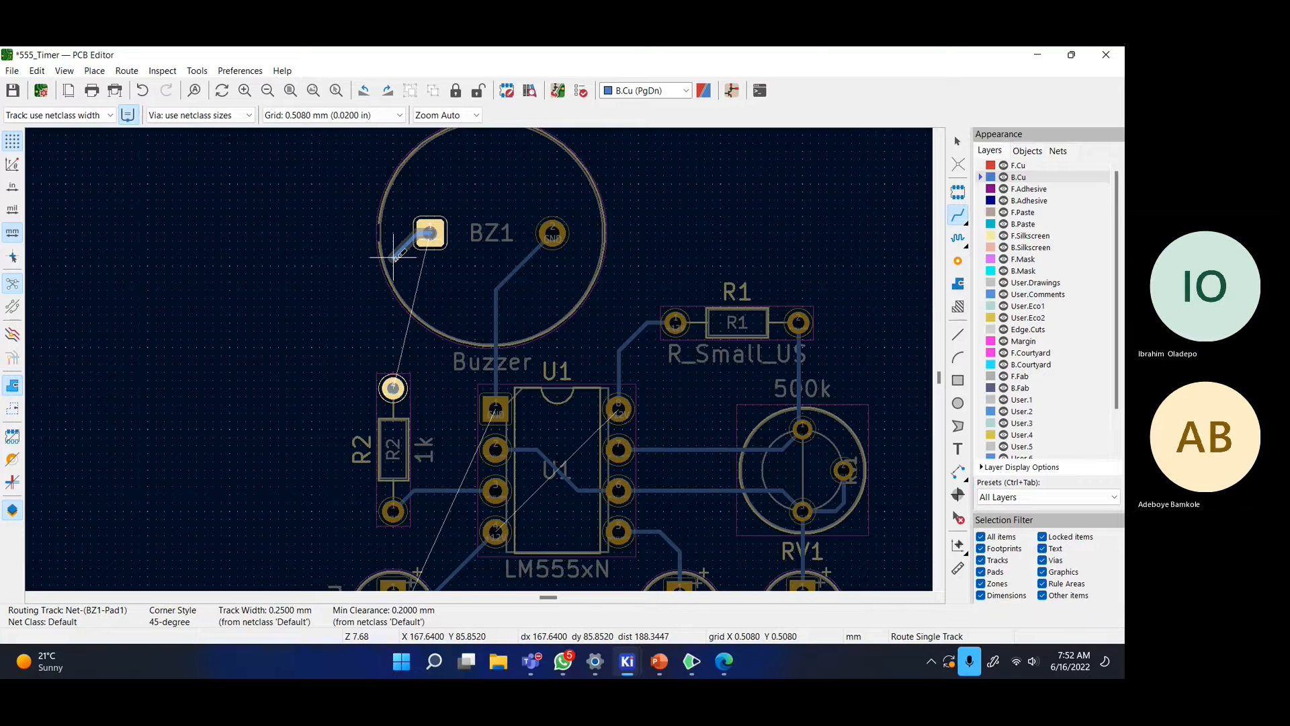
left_click(393, 387)
- Route C3's ground pad left and up around R2 to U1 pin 1
middle_click_drag(459, 405, 386, 310)
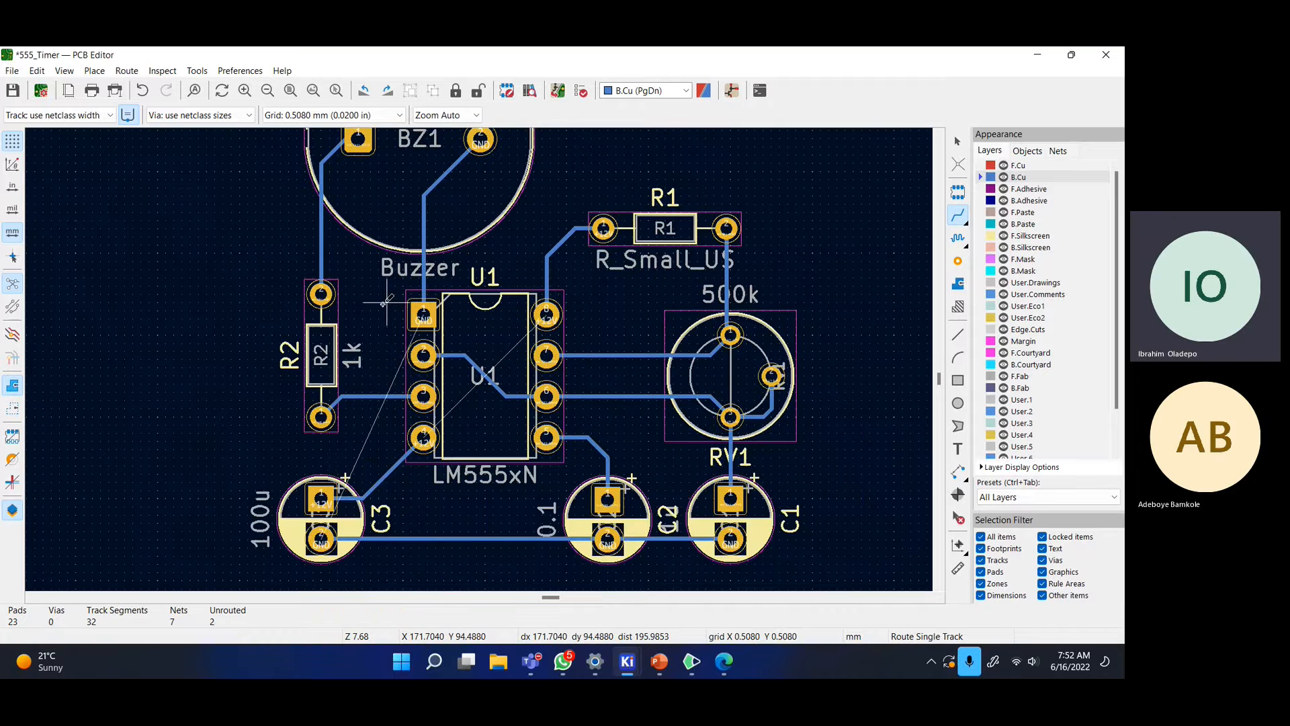
scroll(543, 413, "down", 2)
scroll(543, 414, "up", 2)
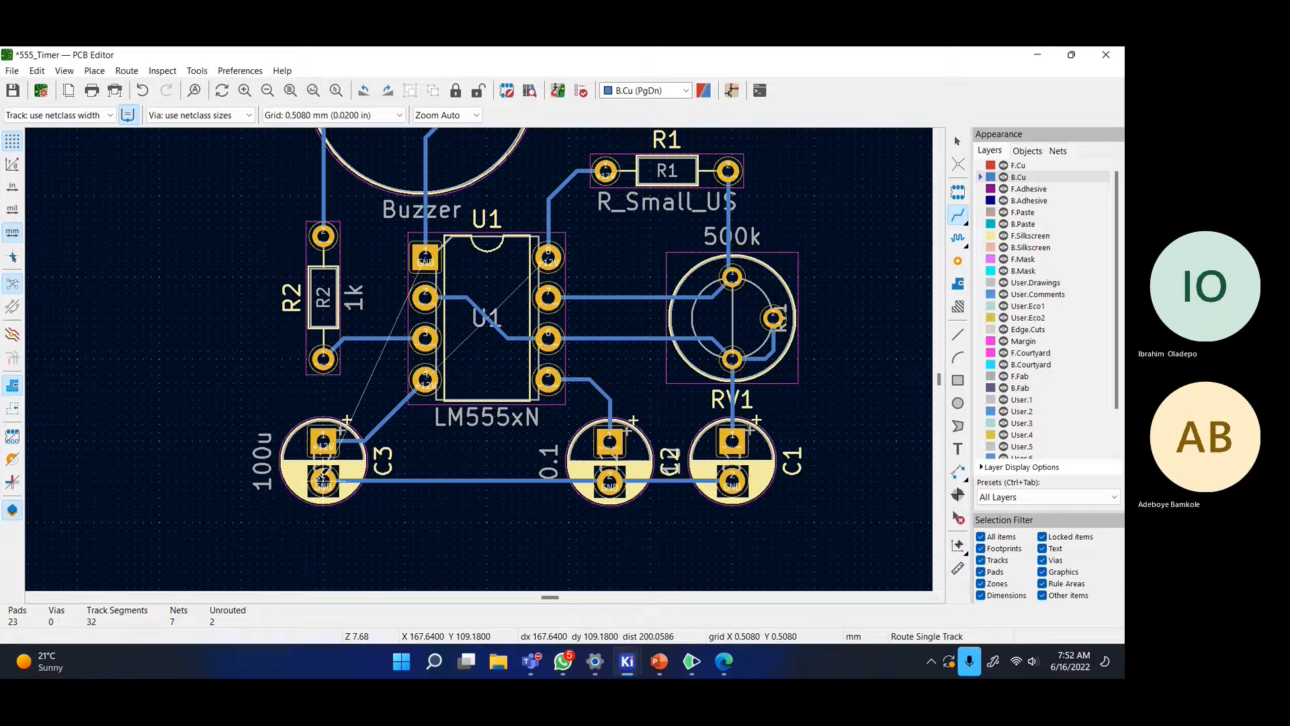
left_click(321, 478)
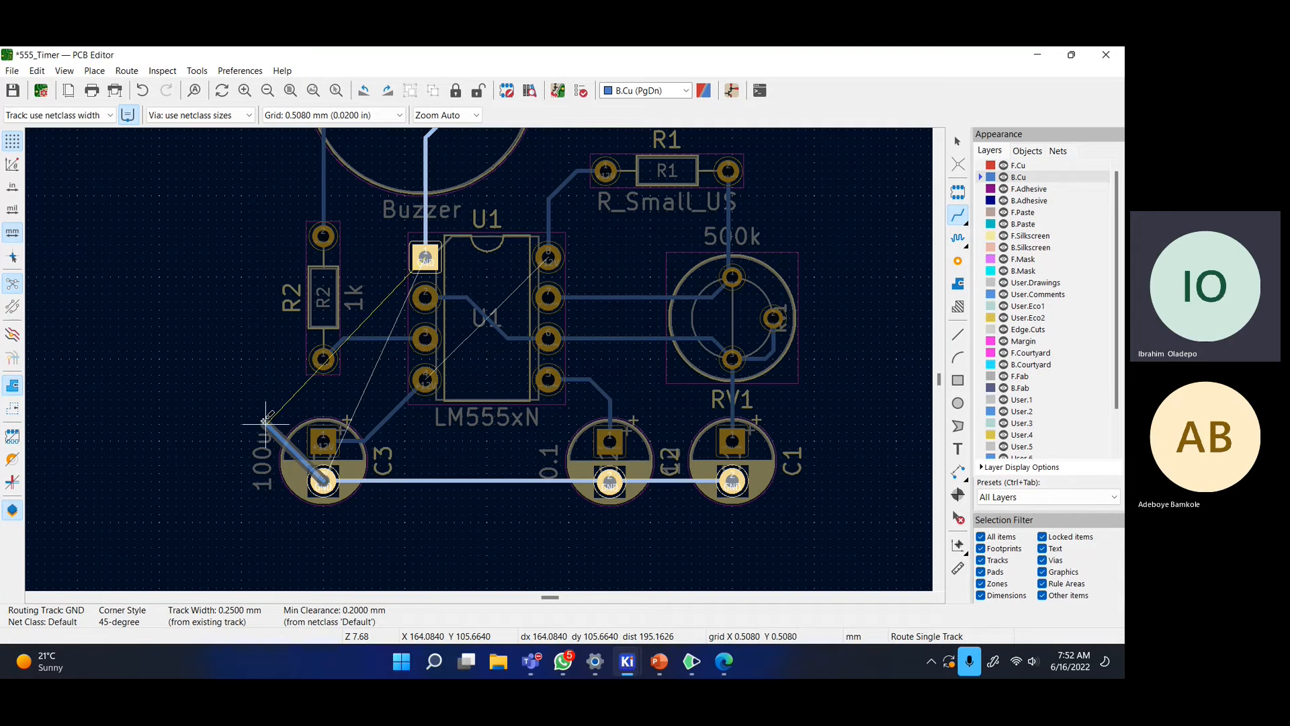
left_click(258, 449)
left_click(274, 293)
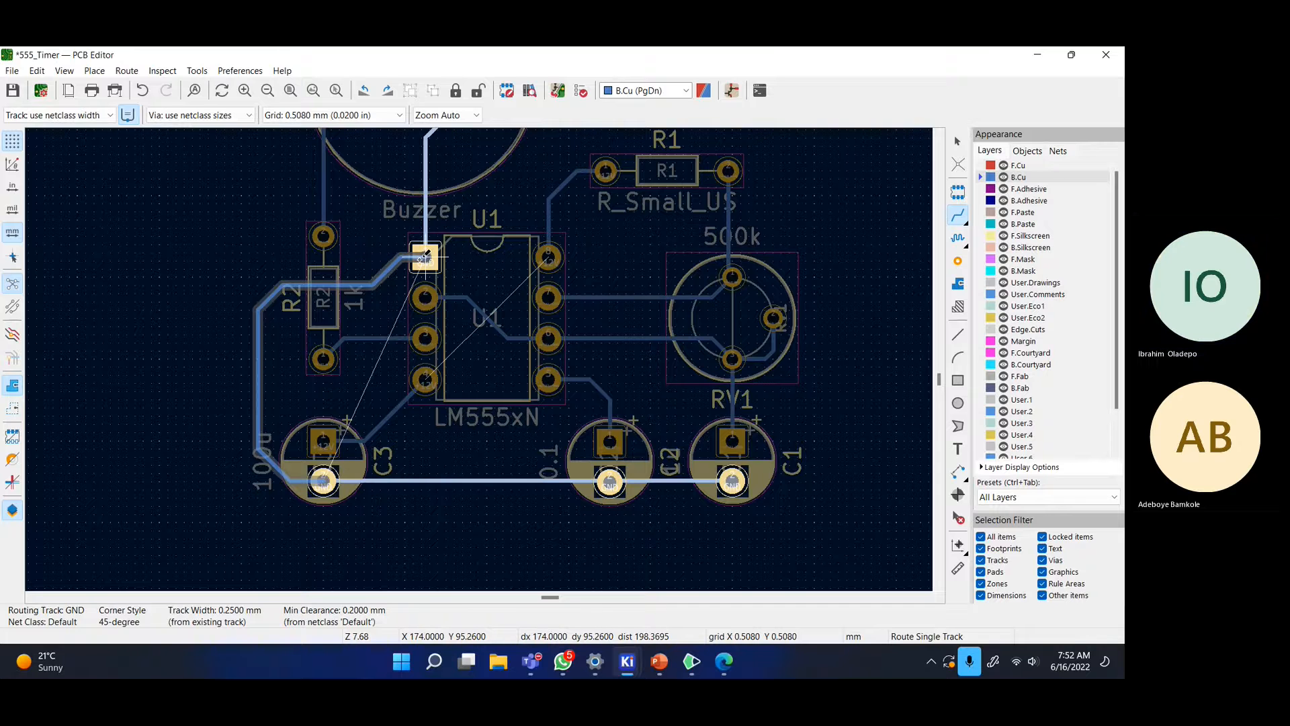
left_click(422, 259)
middle_click_drag(609, 277, 570, 267)
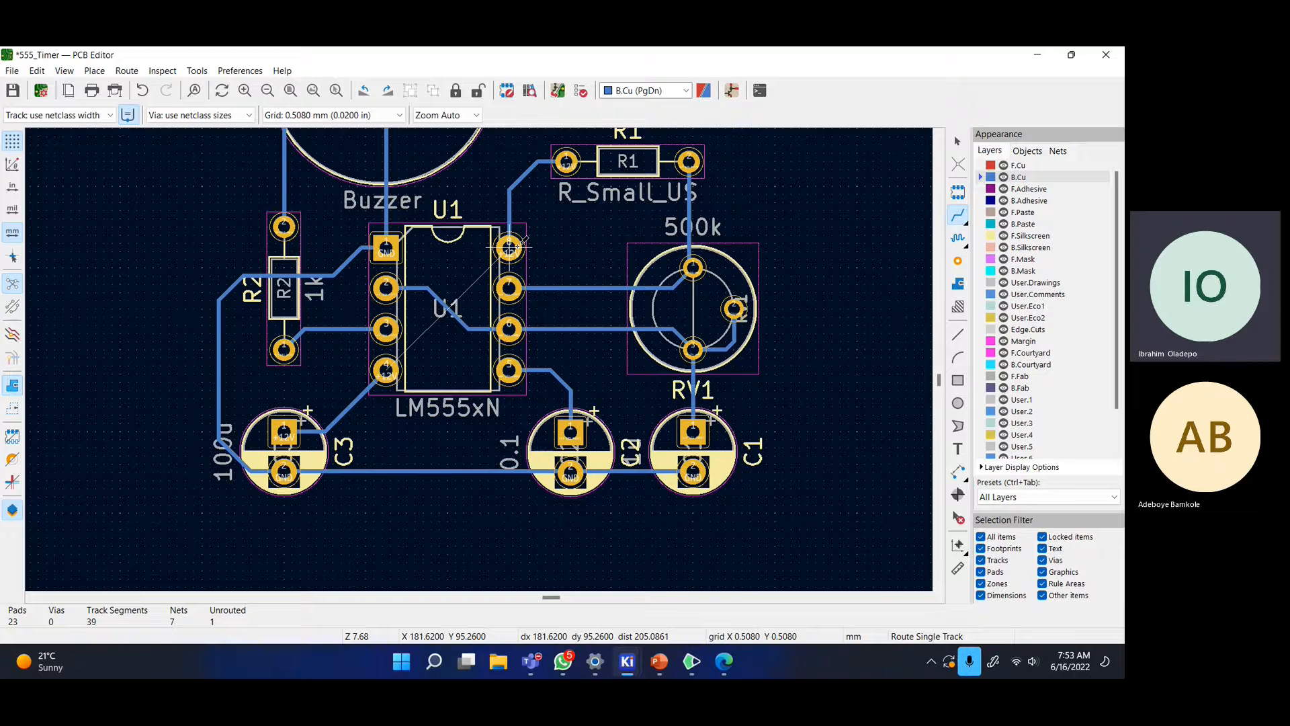
scroll(457, 296, "up", 5)
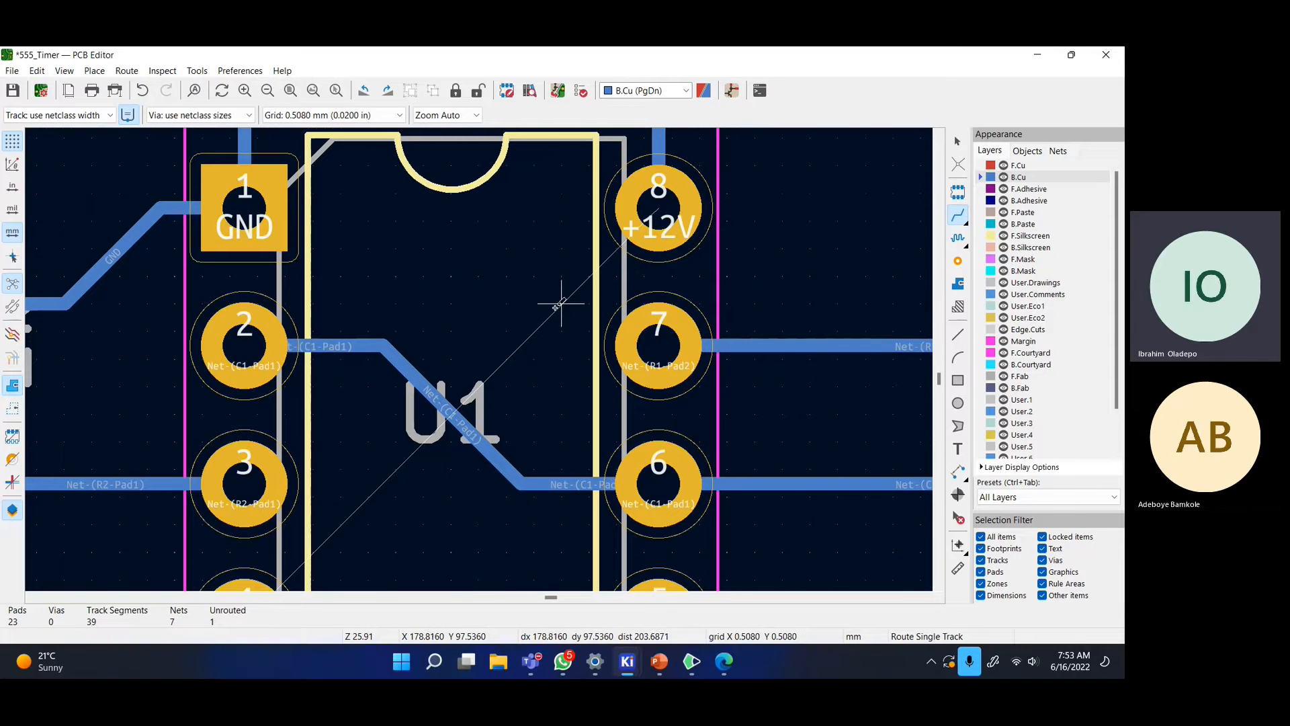
scroll(561, 302, "down", 5)
middle_click_drag(484, 342, 453, 267)
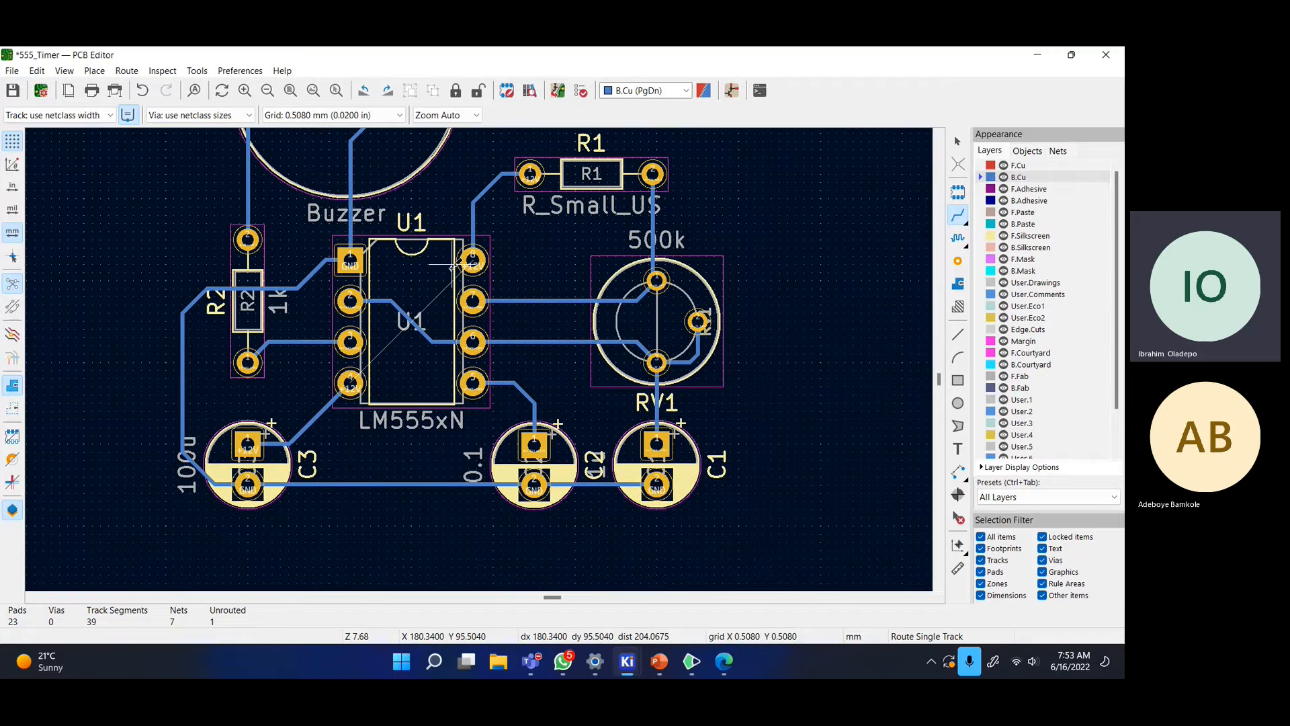
middle_click_drag(380, 326, 483, 366)
scroll(483, 365, "down", 2)
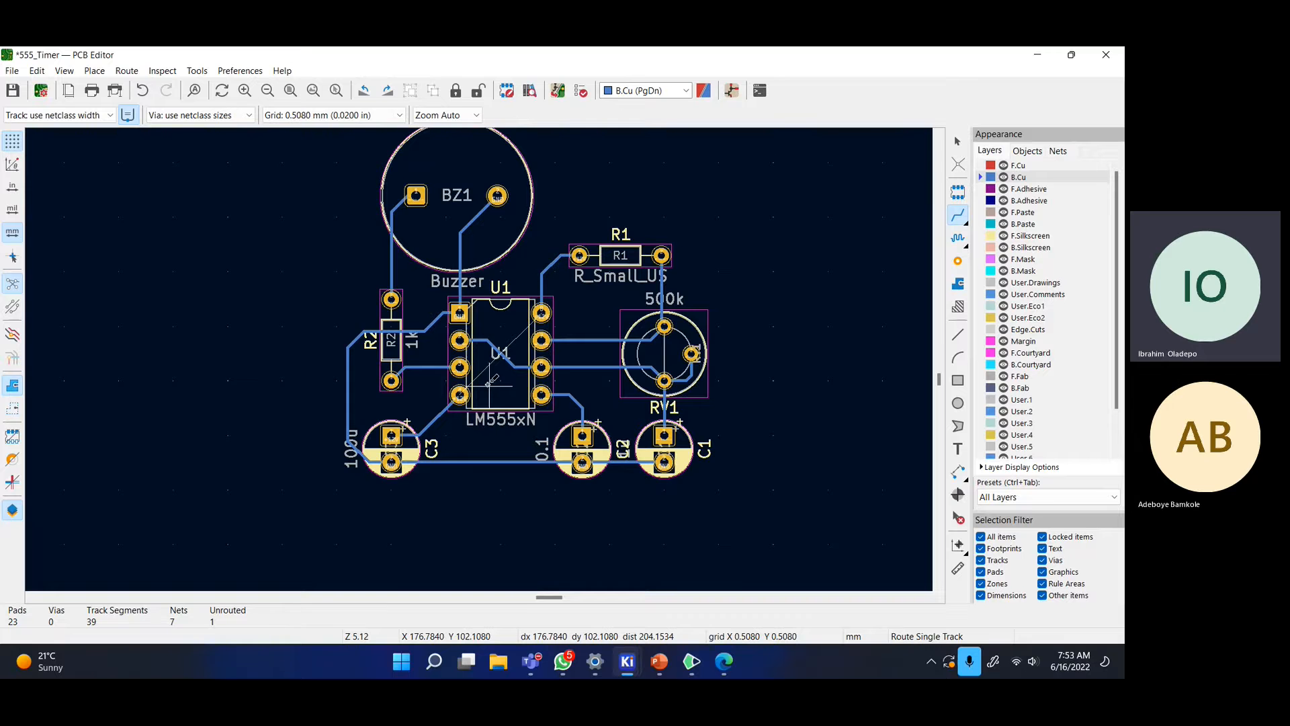
scroll(489, 385, "up", 2)
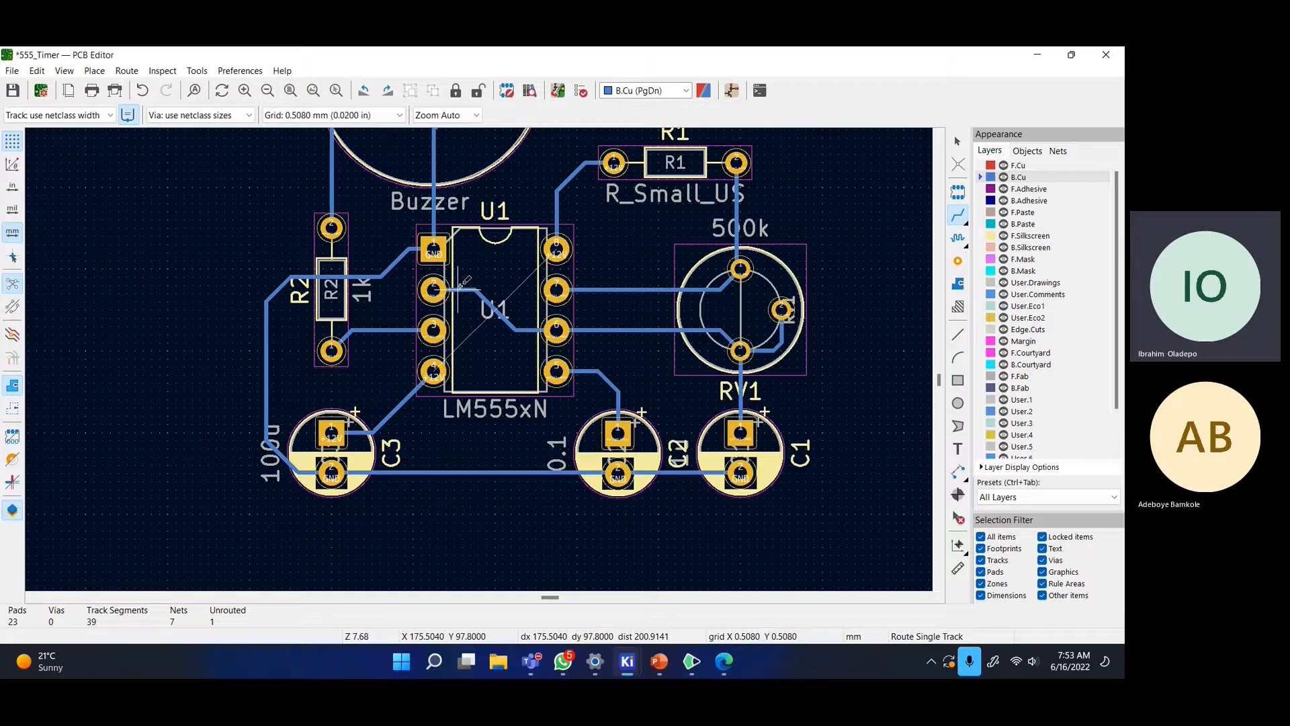
middle_click_drag(483, 294, 440, 407)
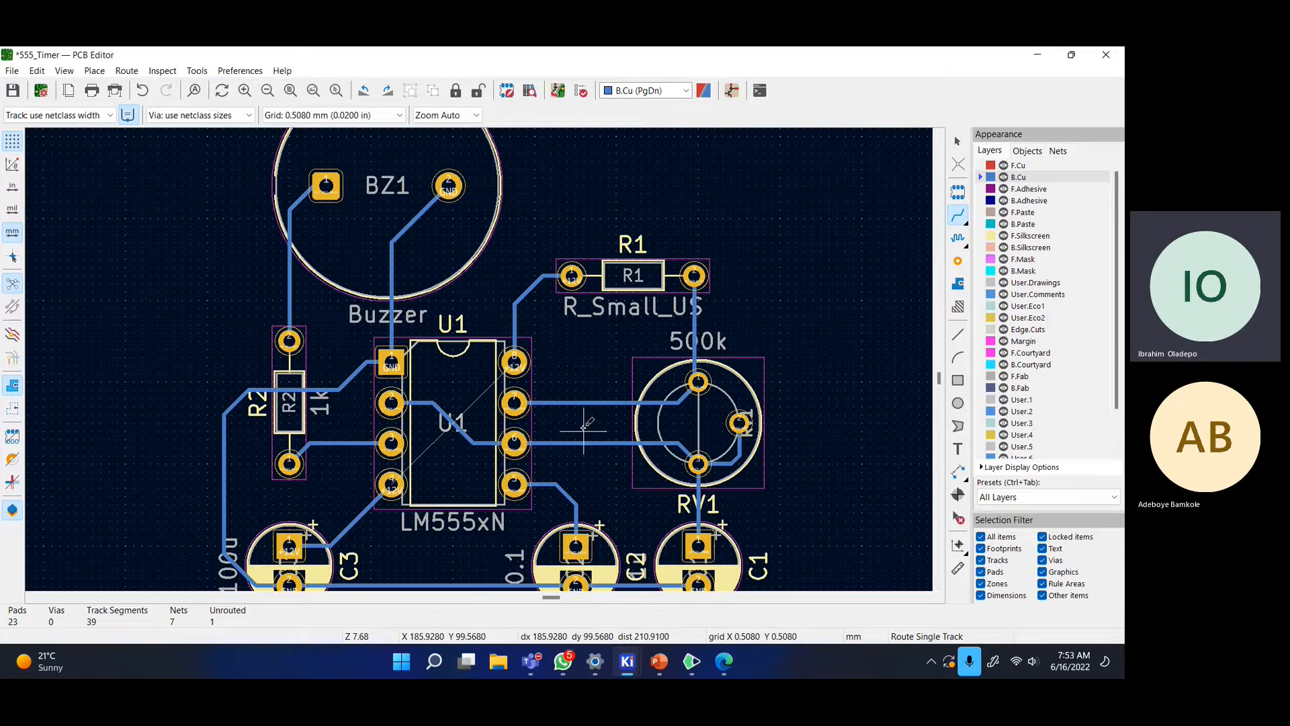
scroll(576, 367, "down", 3)
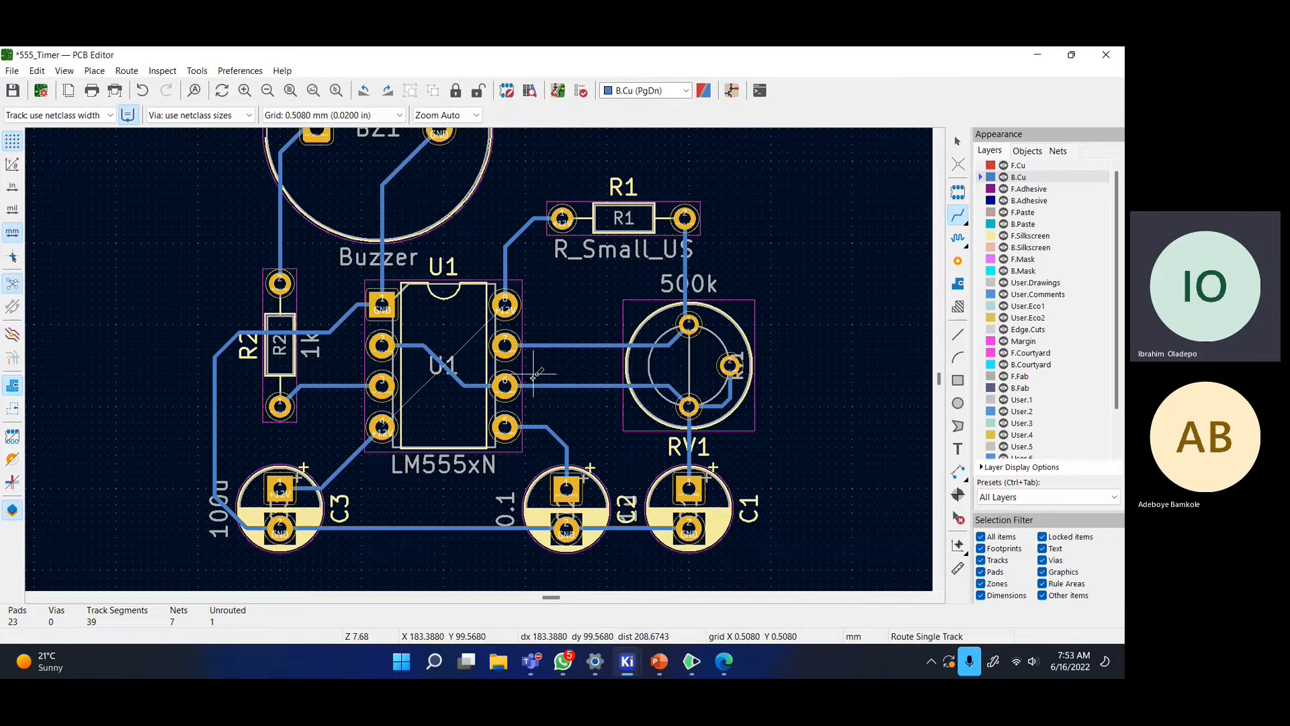
scroll(538, 371, "down", 2)
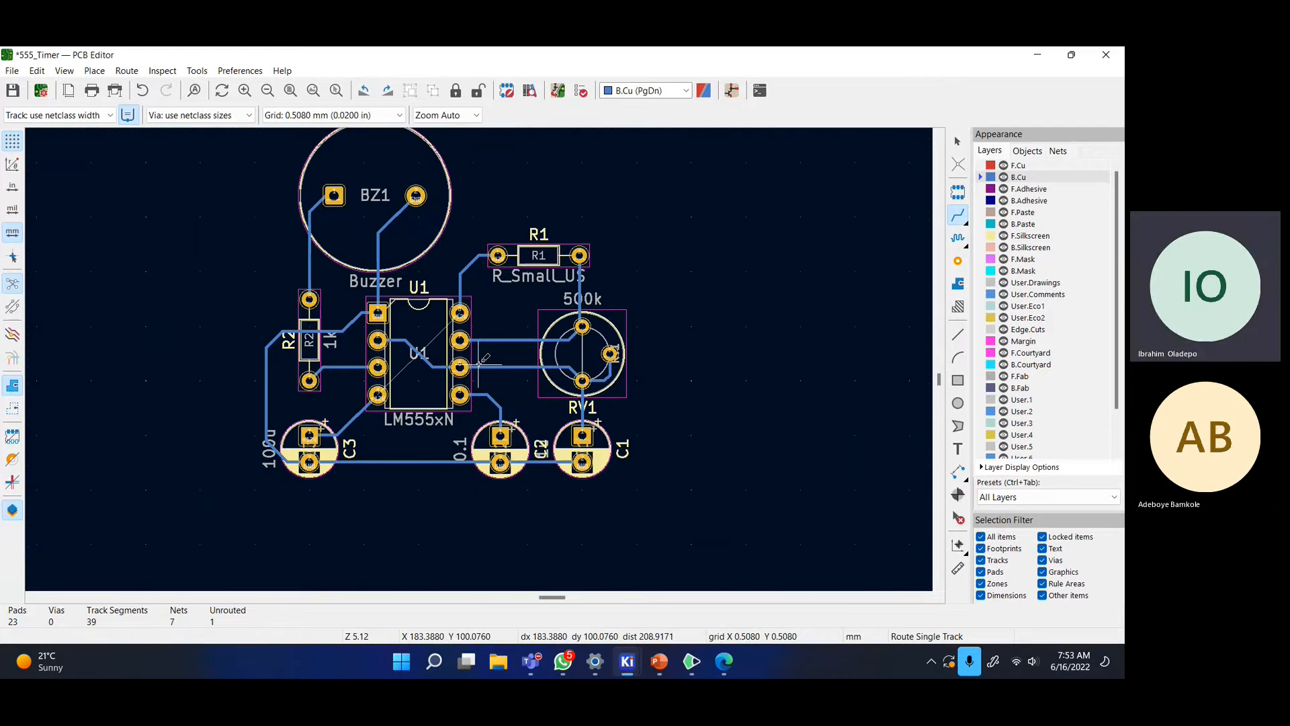
scroll(479, 359, "up", 2)
middle_click_drag(452, 387, 483, 414)
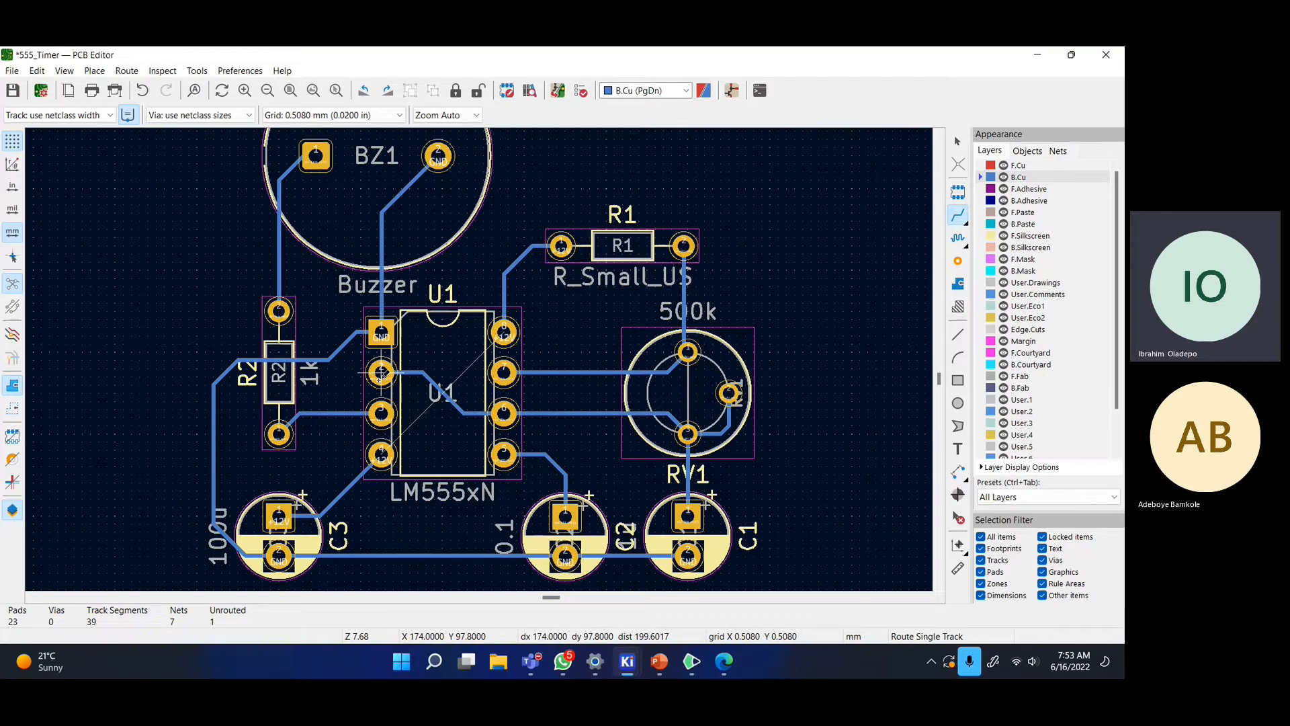
- Try routing U1 pin 2 to RV1 through two vias on front copper, then undo it
left_click(380, 373)
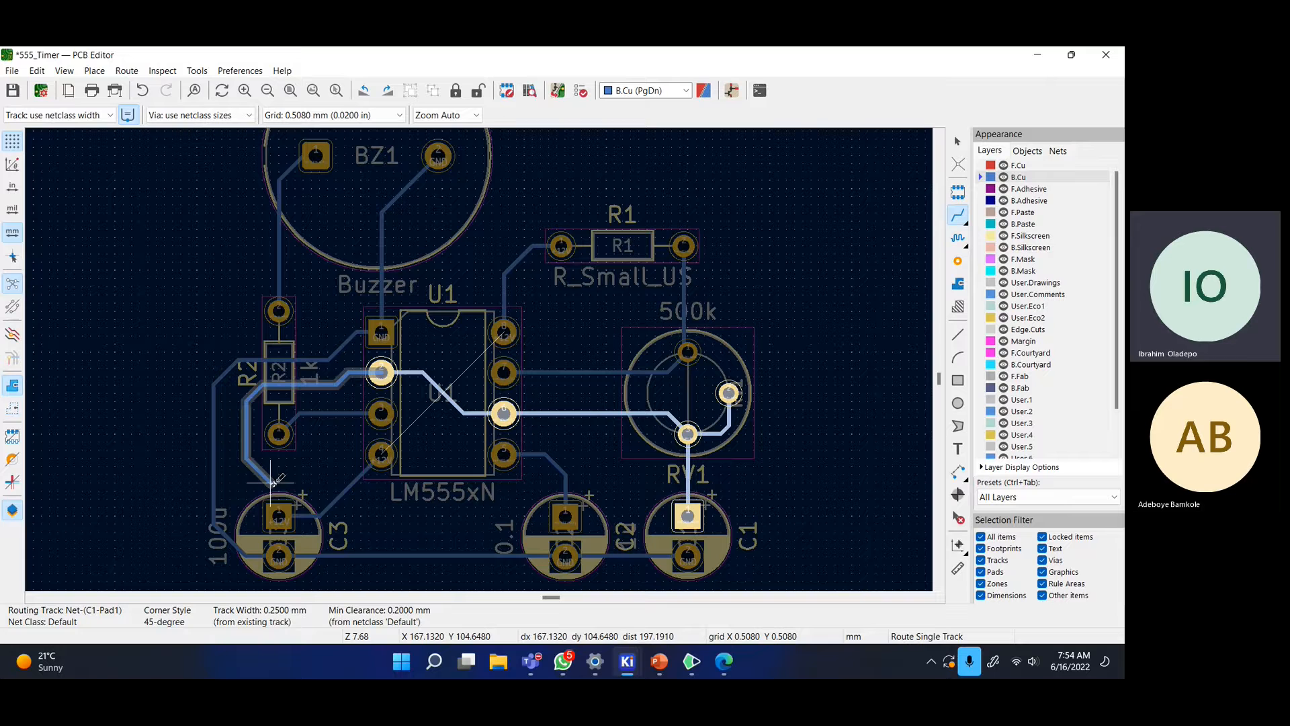
right_click(303, 465)
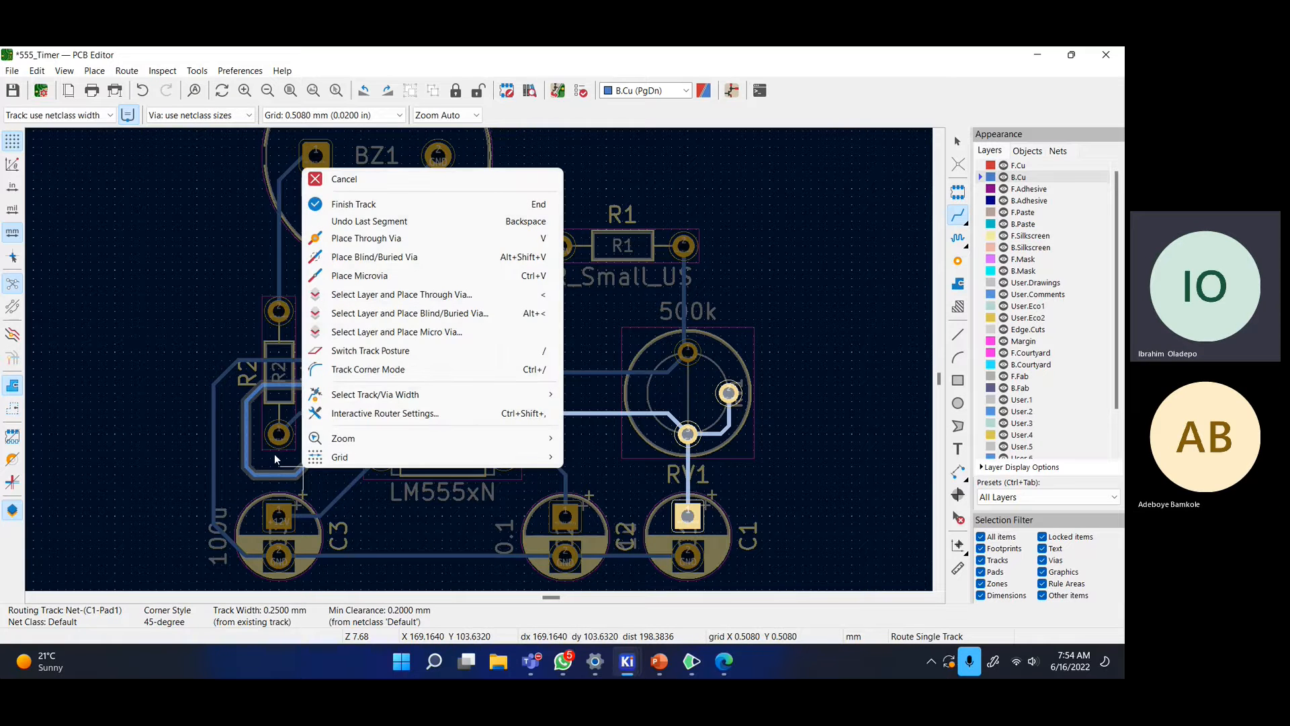
left_click(411, 239)
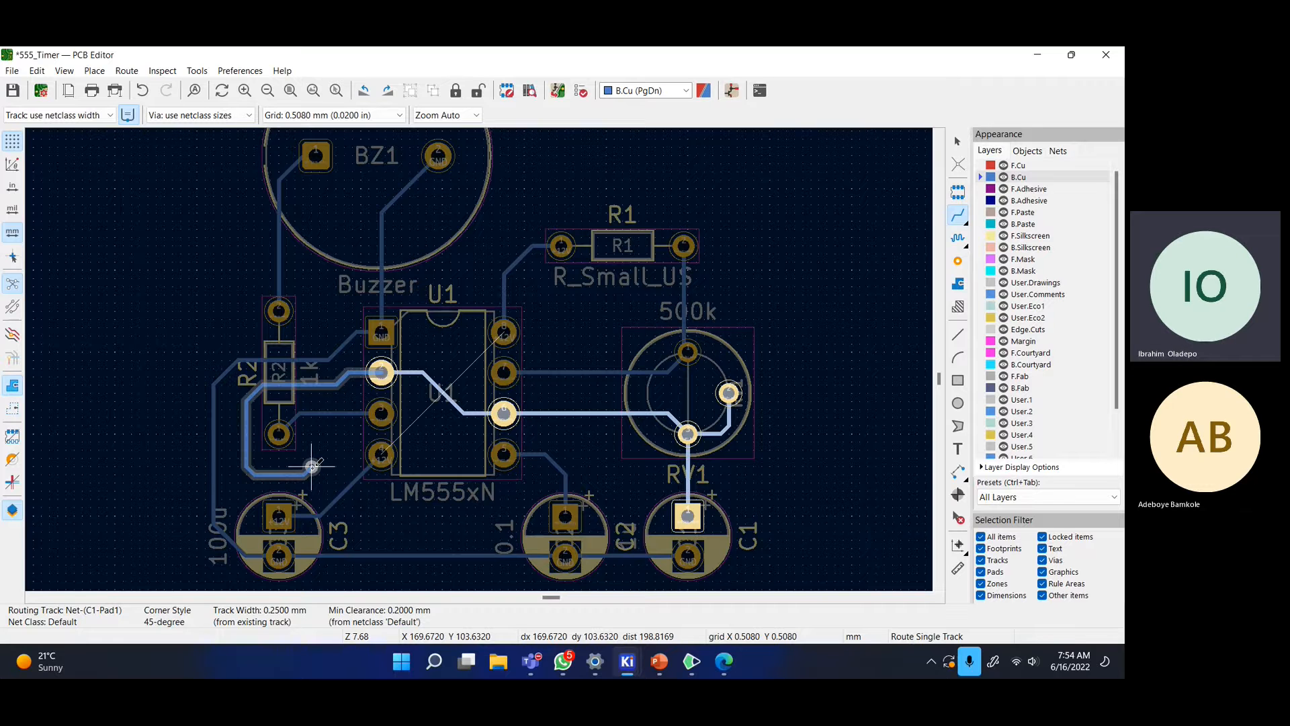
left_click(312, 465)
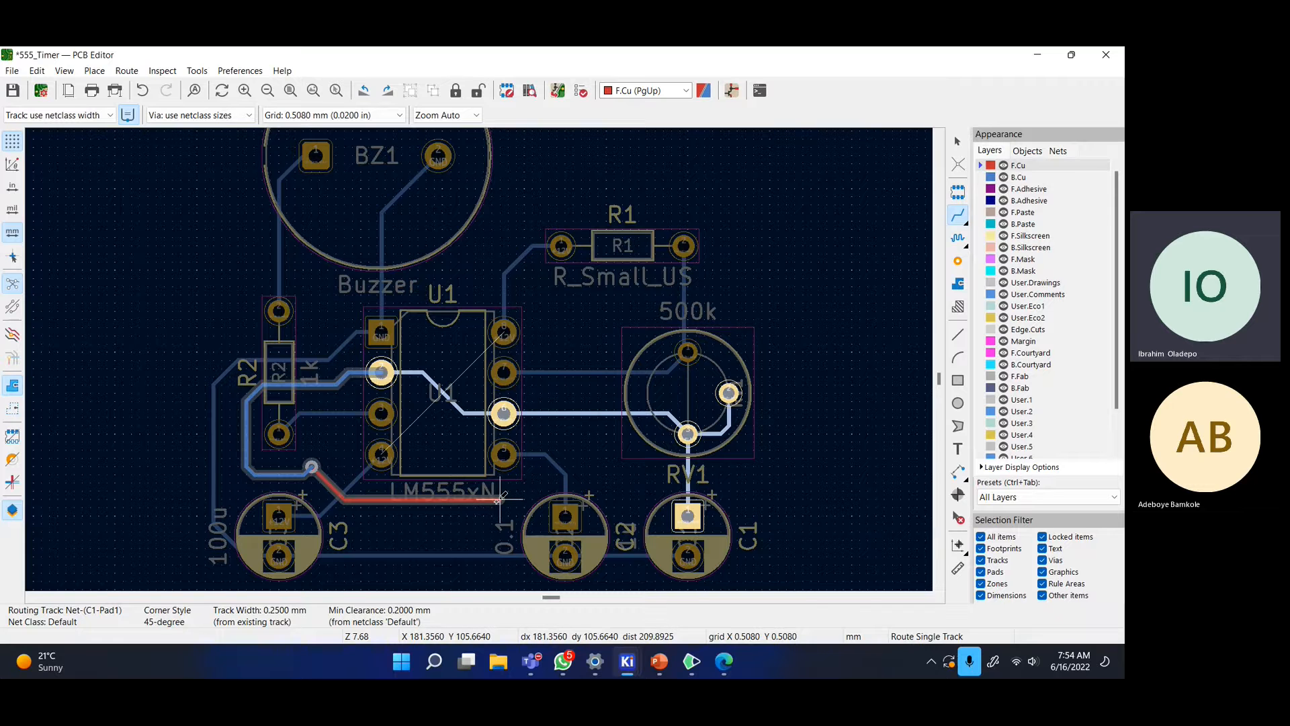
right_click(582, 440)
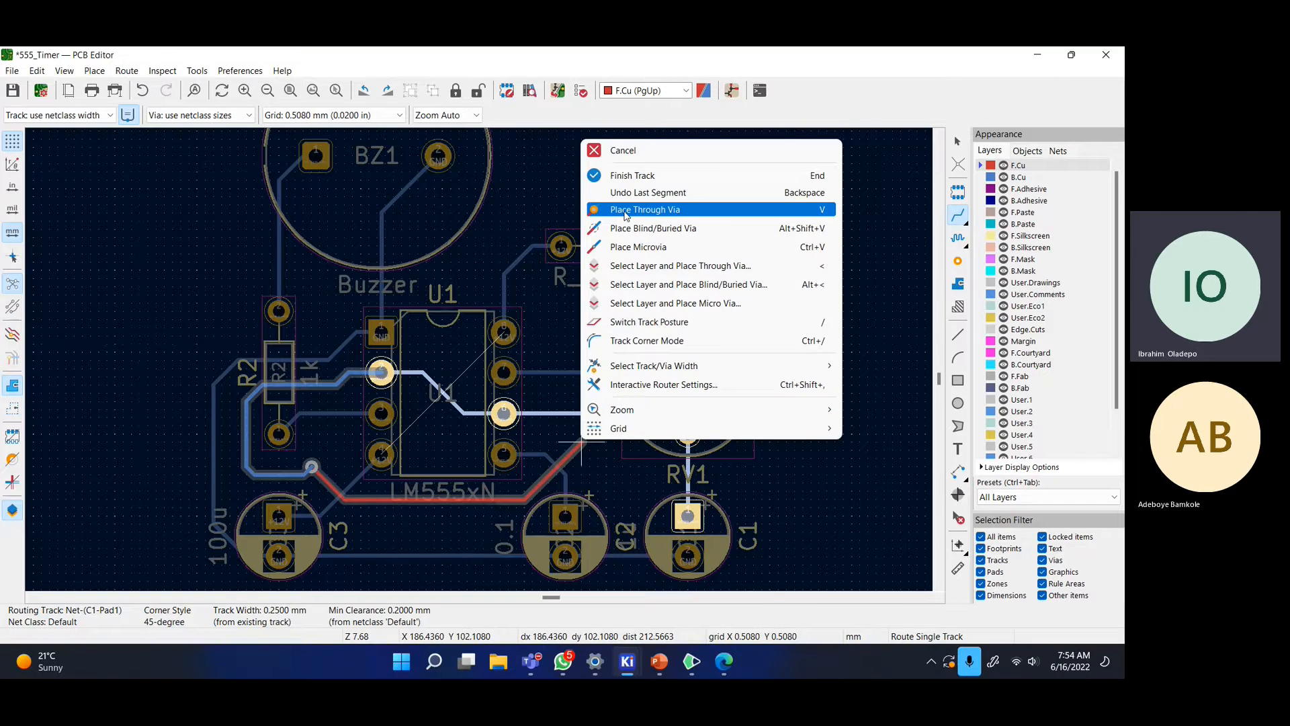
left_click(631, 209)
left_click(590, 439)
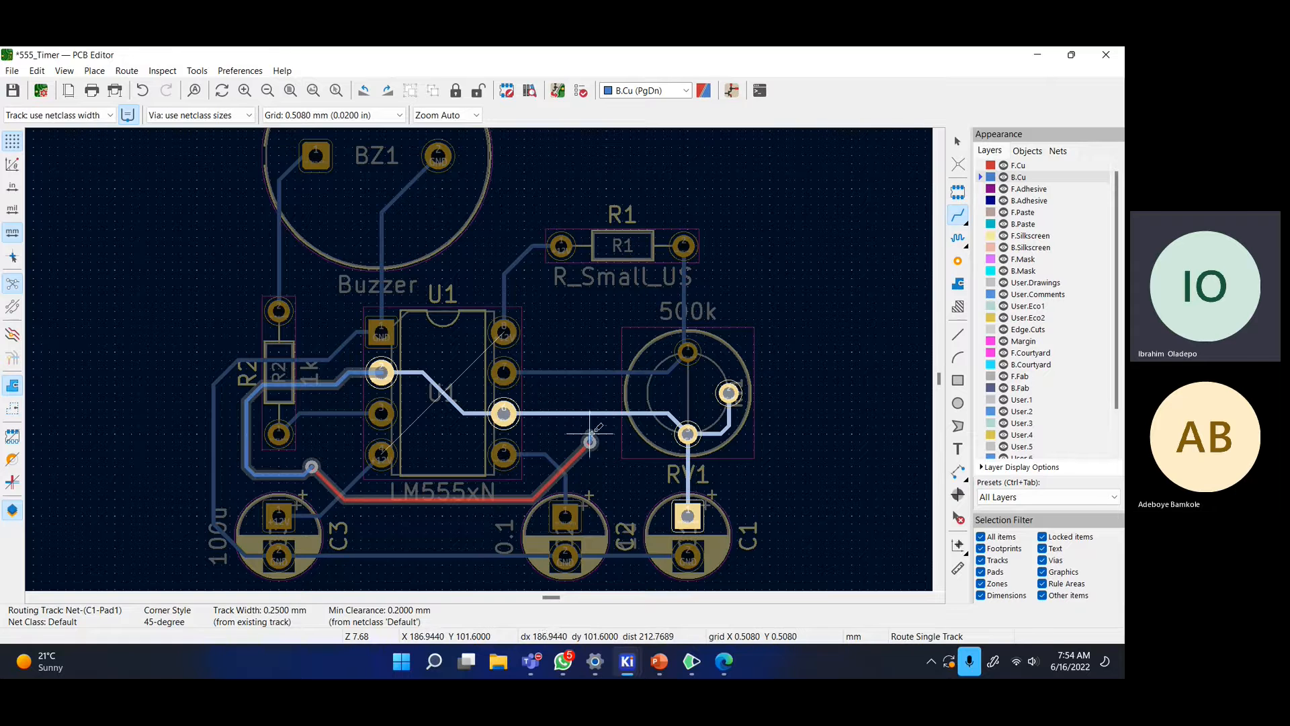
left_click(686, 435)
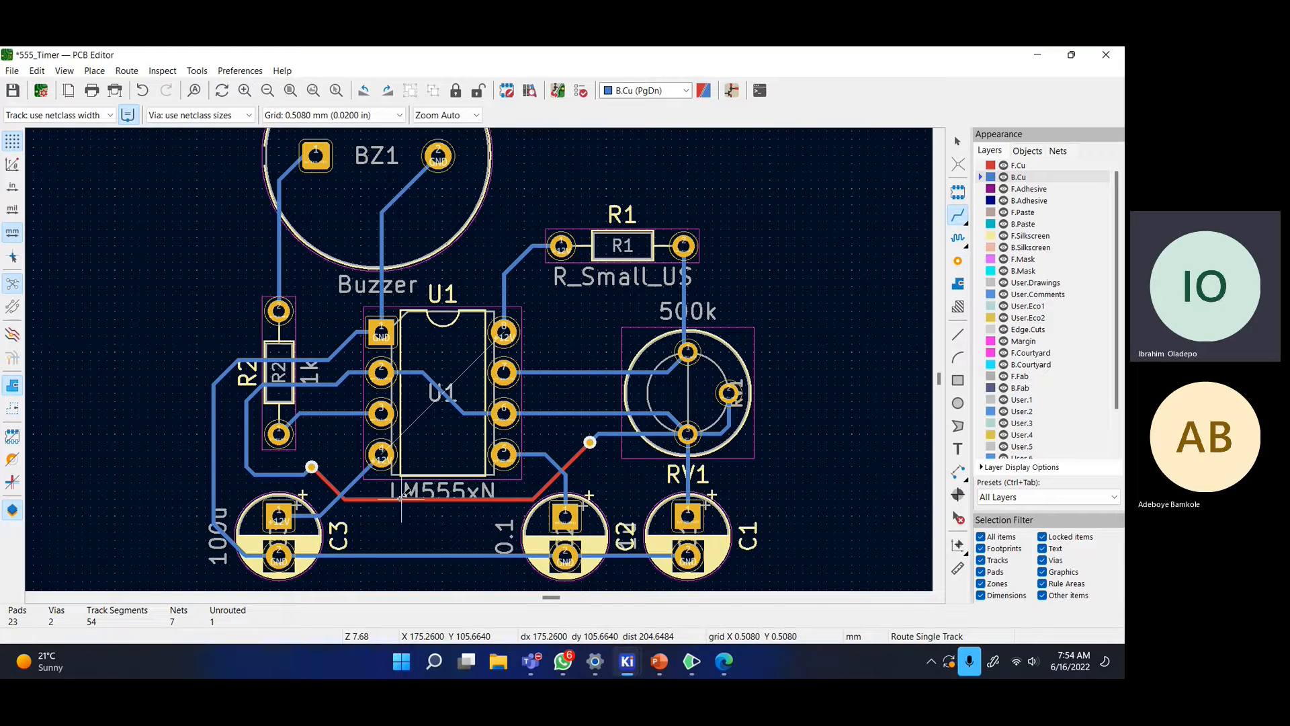
key("ctrl+z")
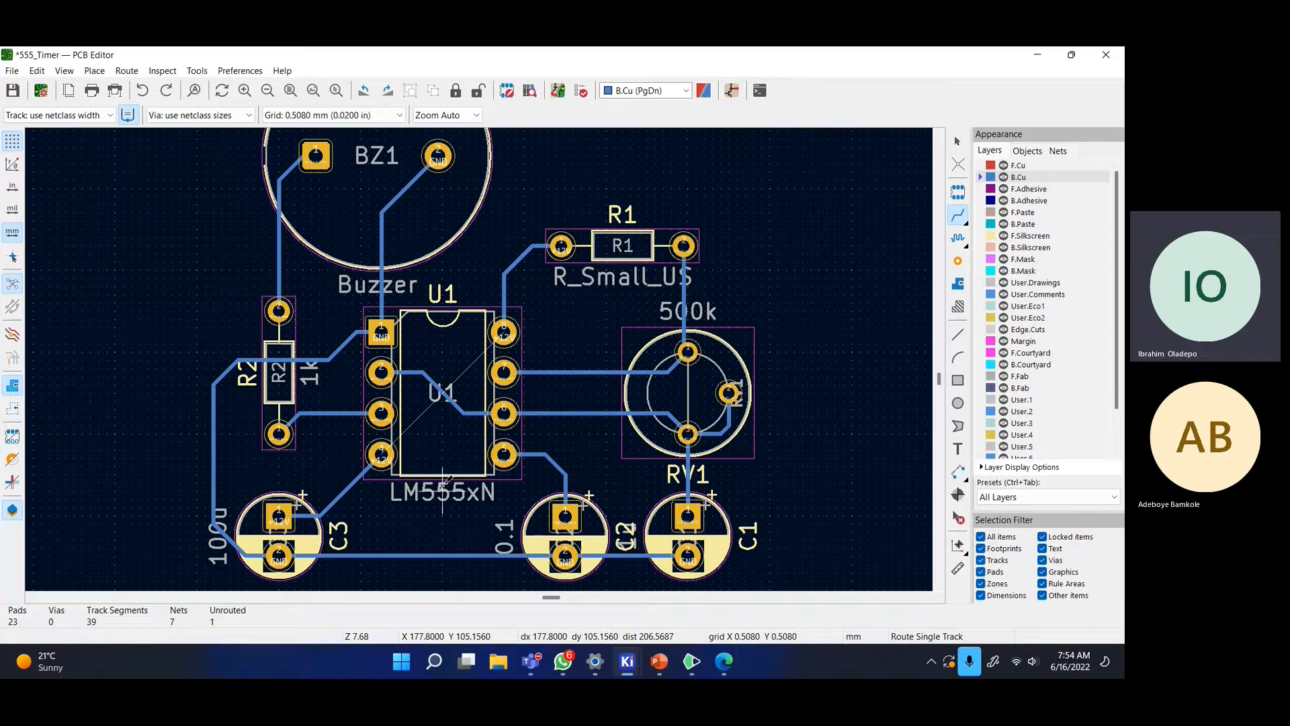
left_click(382, 373)
right_click(321, 386)
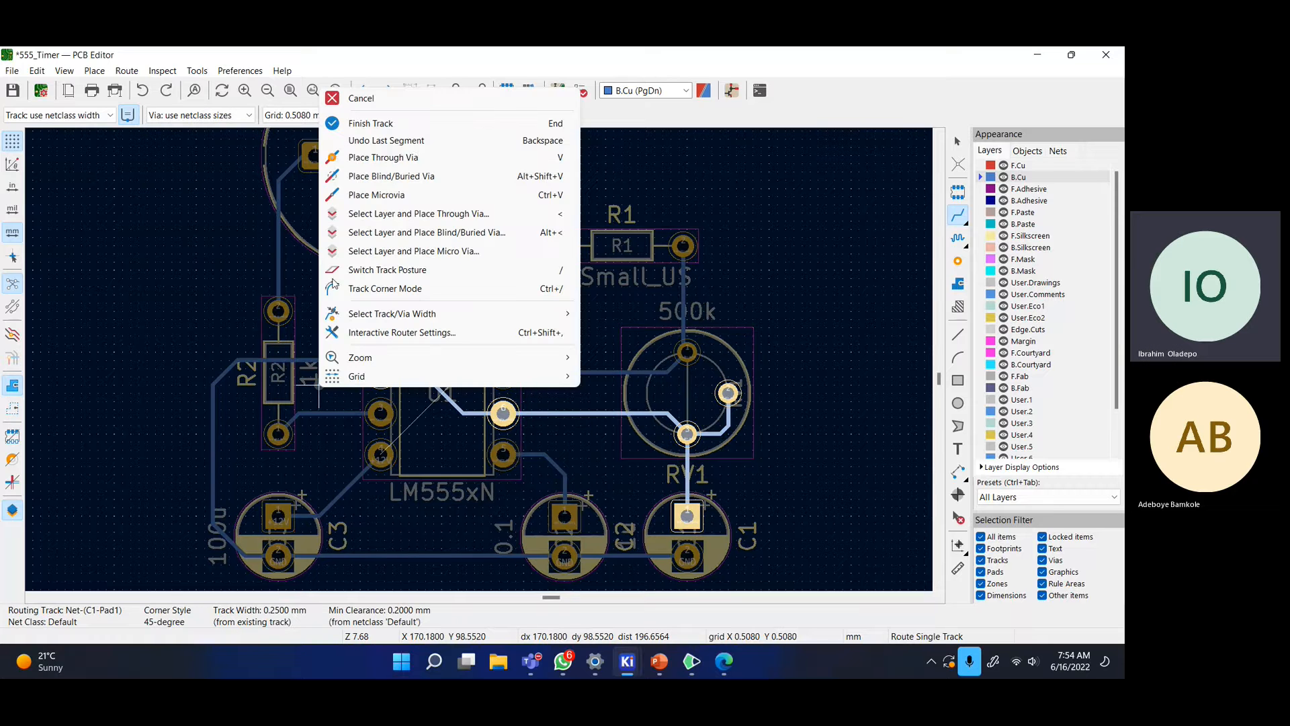
left_click(376, 158)
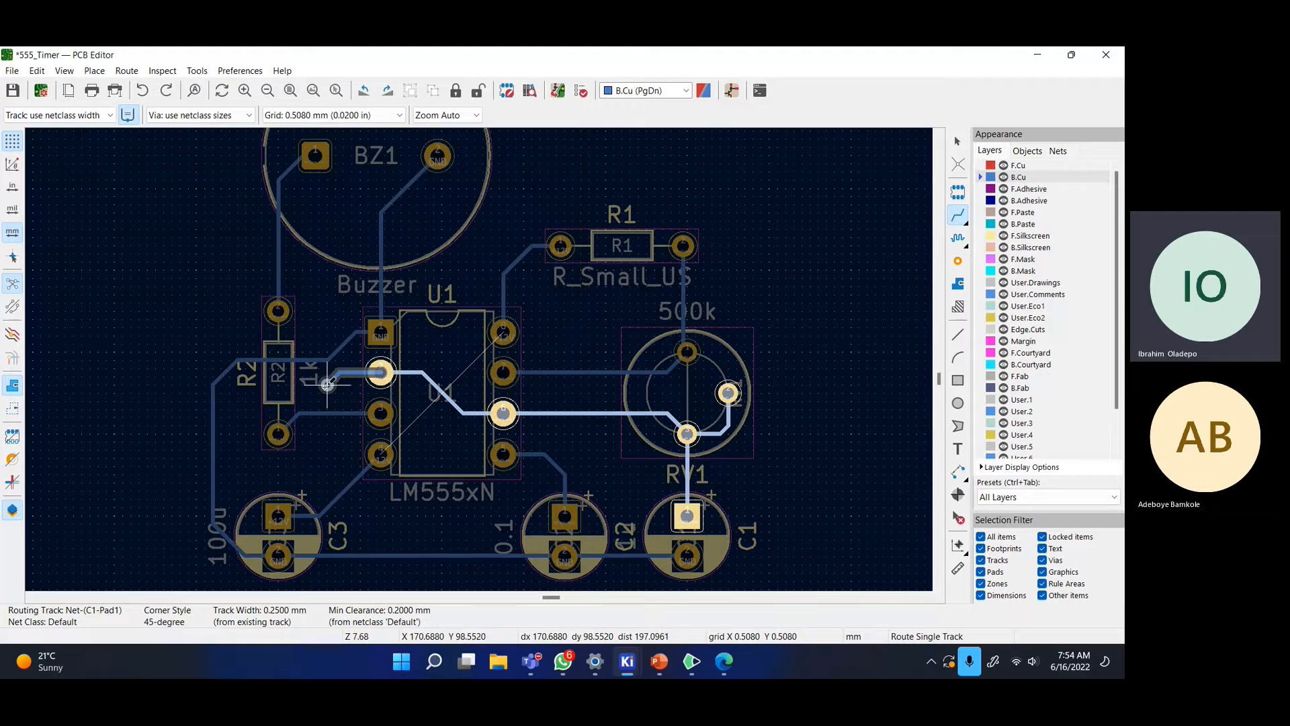
left_click(328, 385)
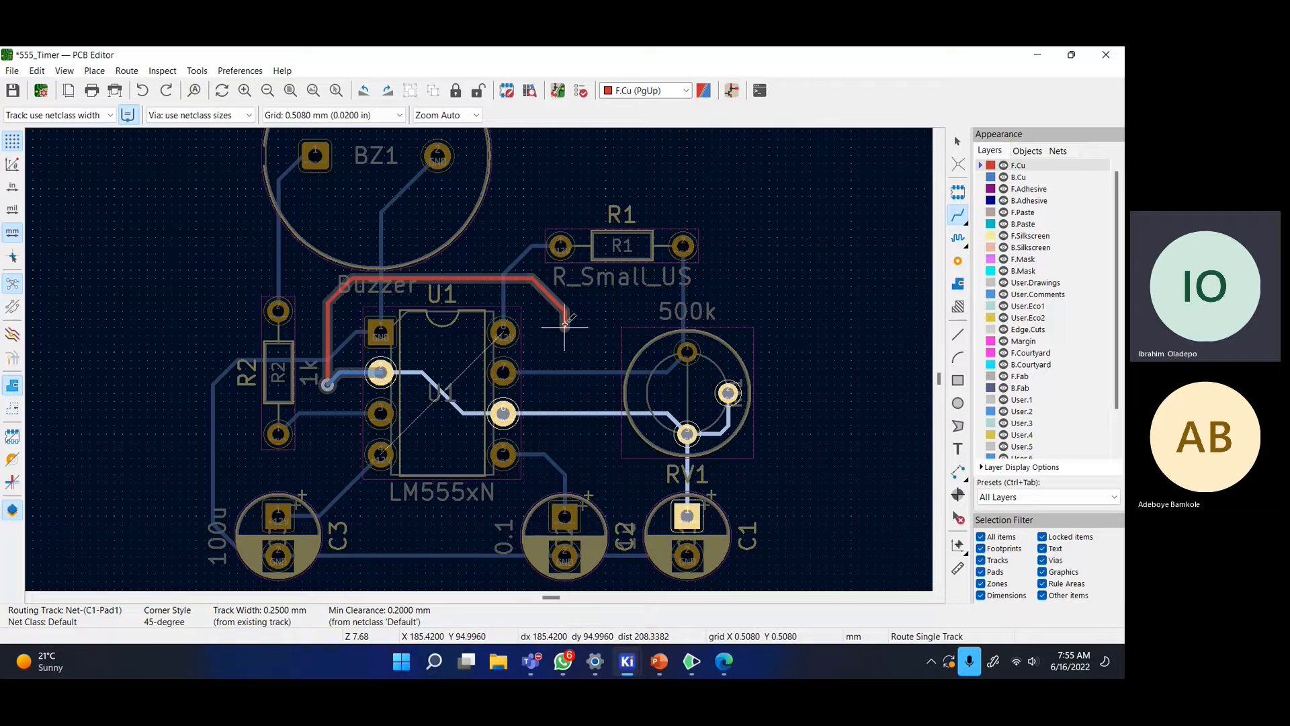
right_click(566, 327)
left_click(629, 395)
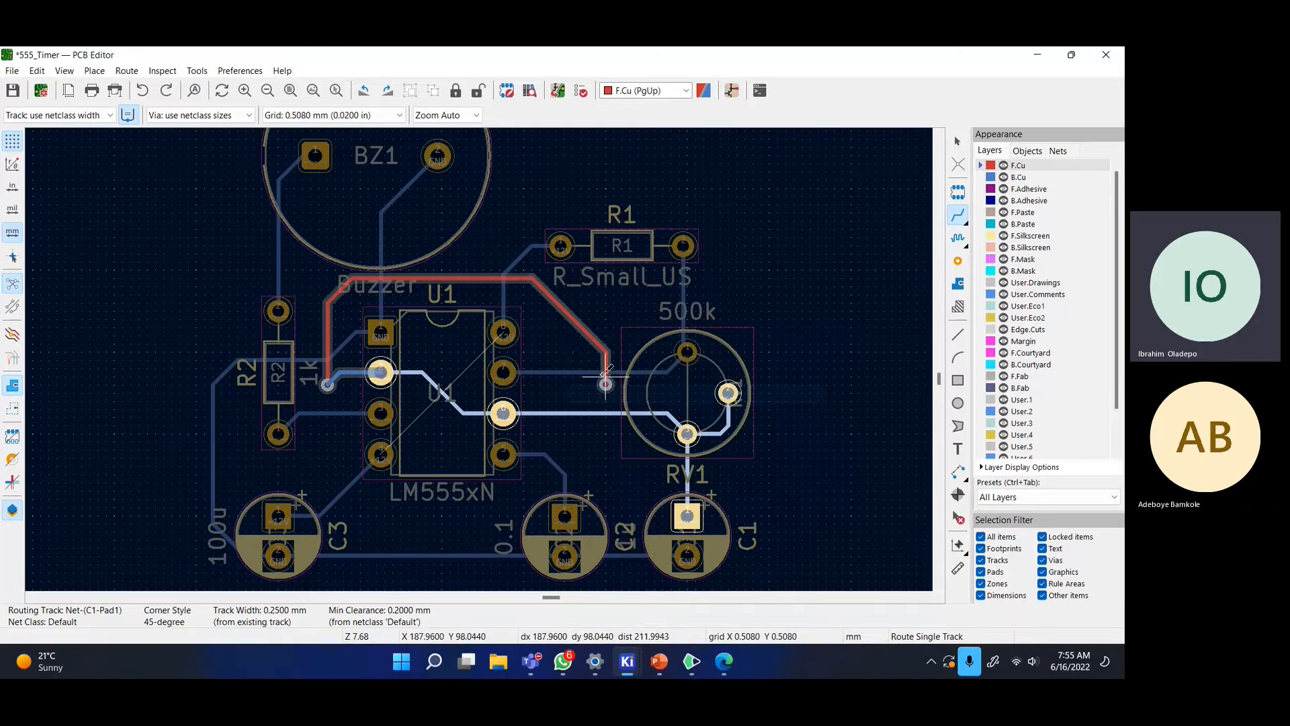
left_click(565, 327)
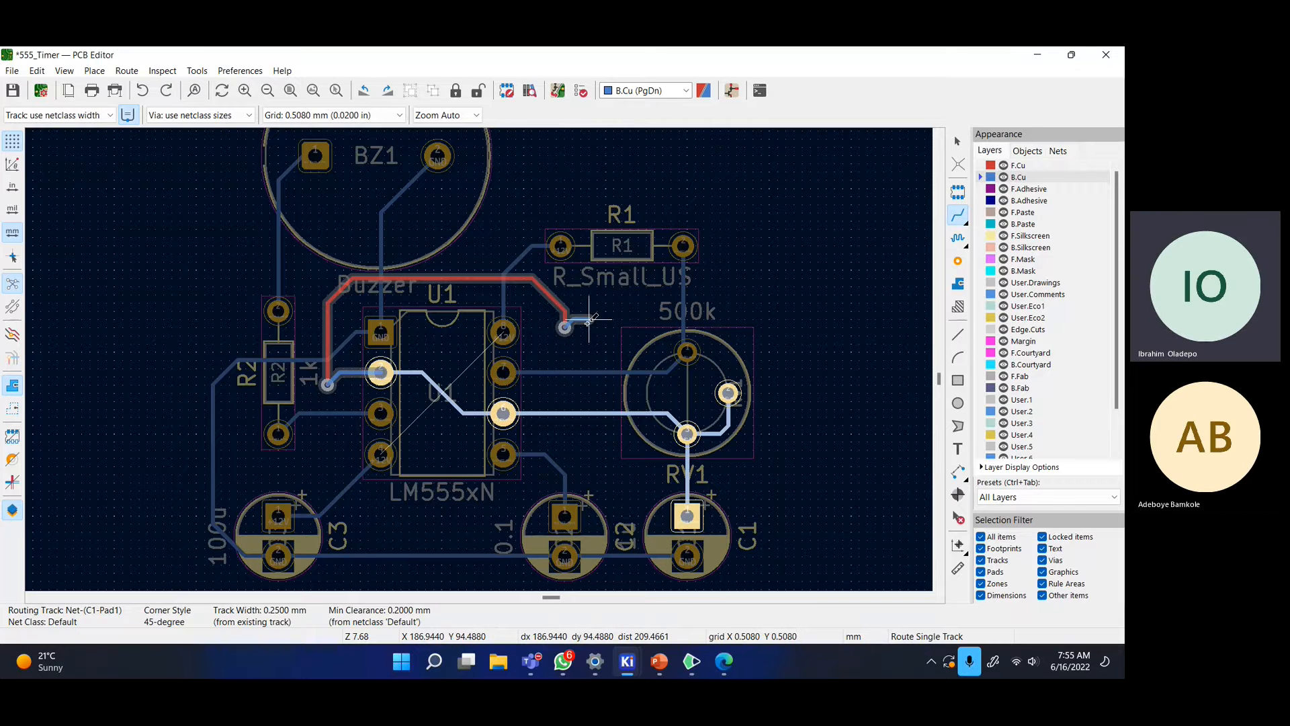
key("Escape")
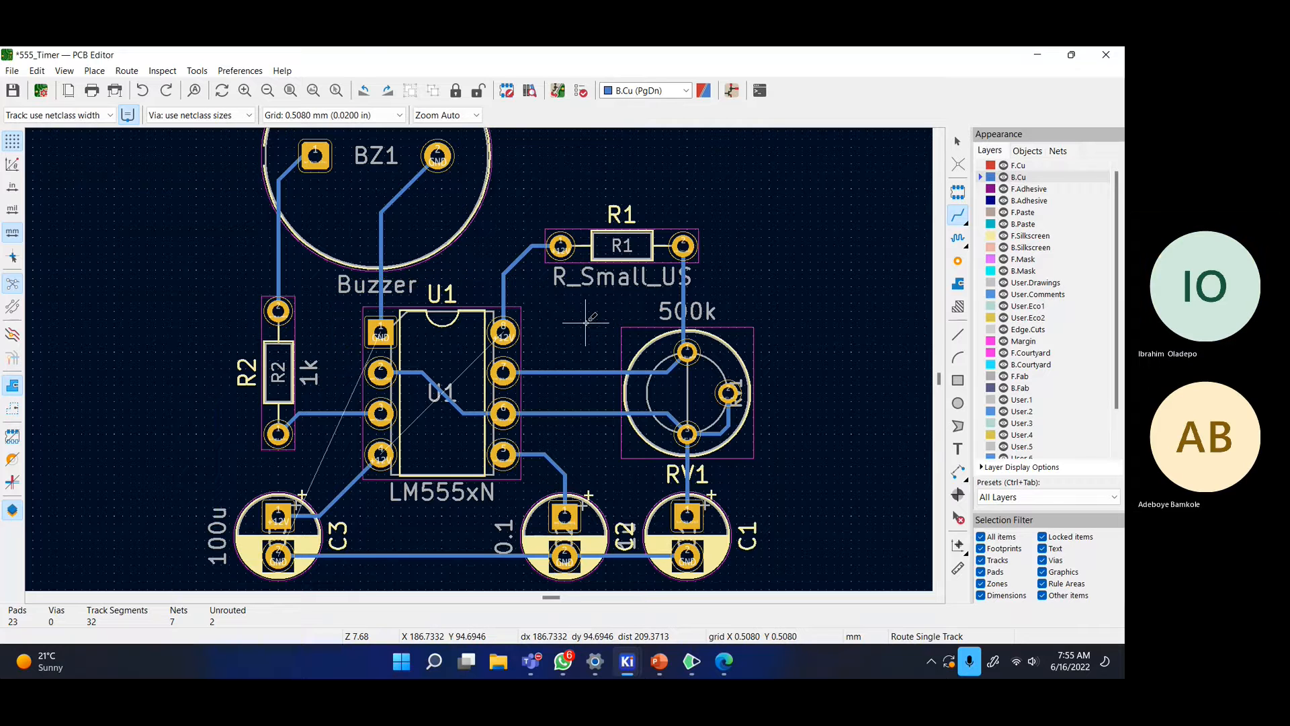
key("ctrl+z")
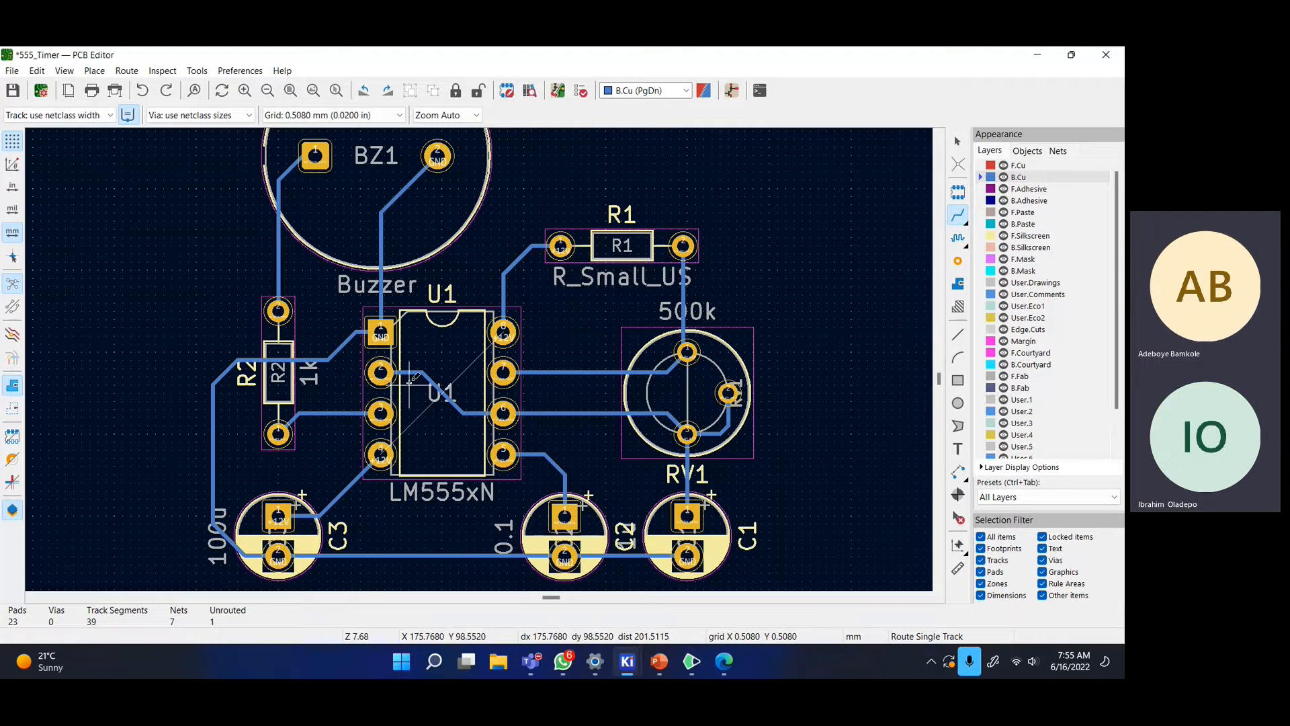
- Route +12V from U1 pin 4 via F.Cu, with a through via at each end, back to pin 8
left_click(380, 456)
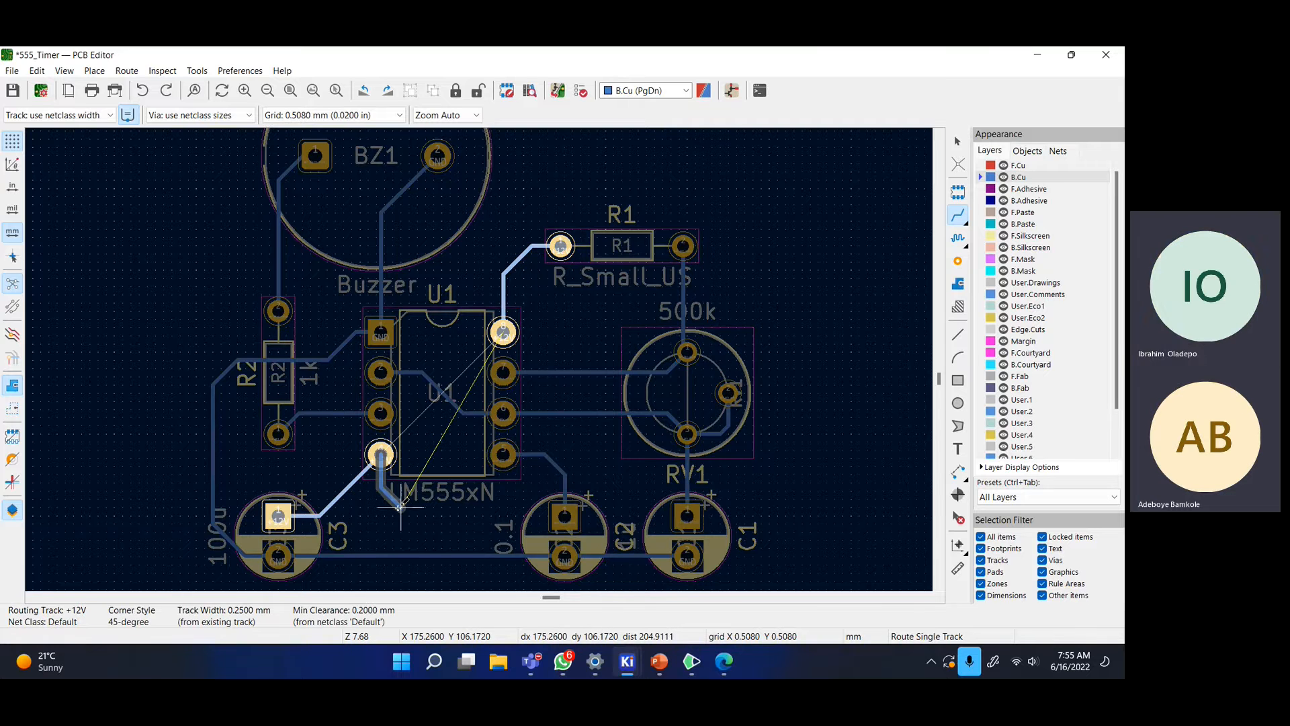
right_click(399, 210)
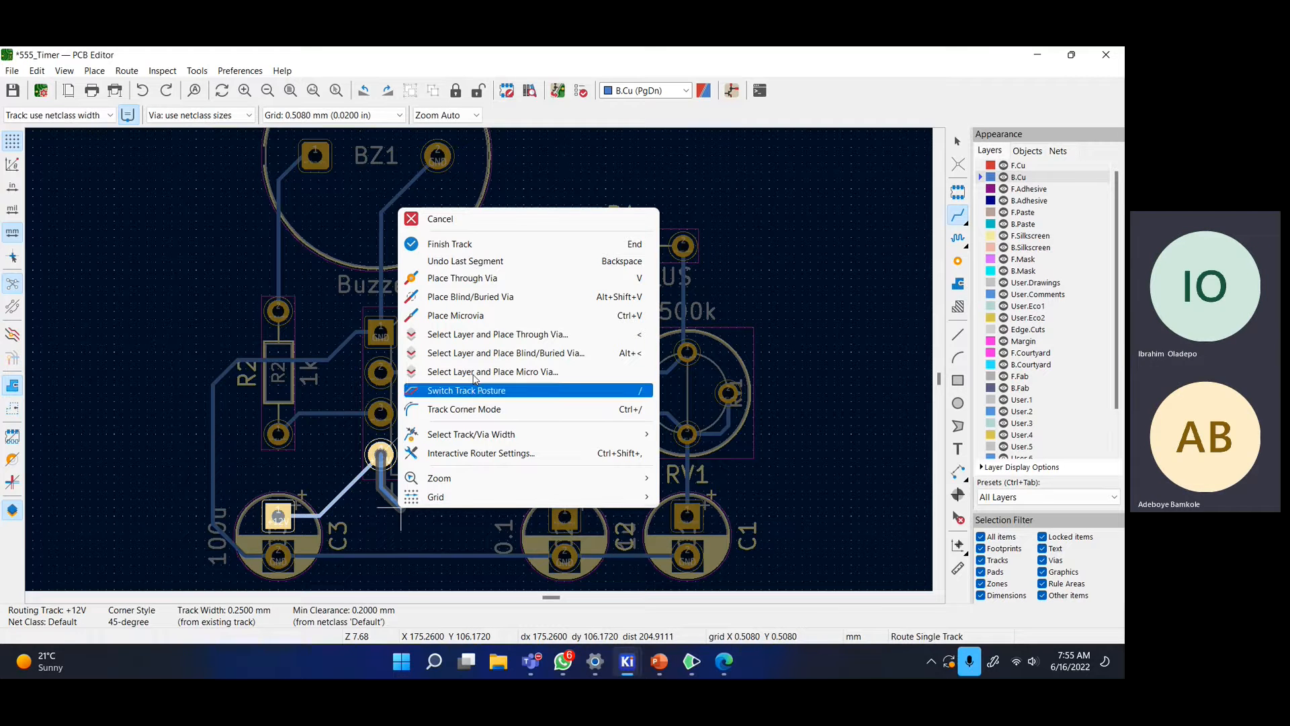
left_click(484, 279)
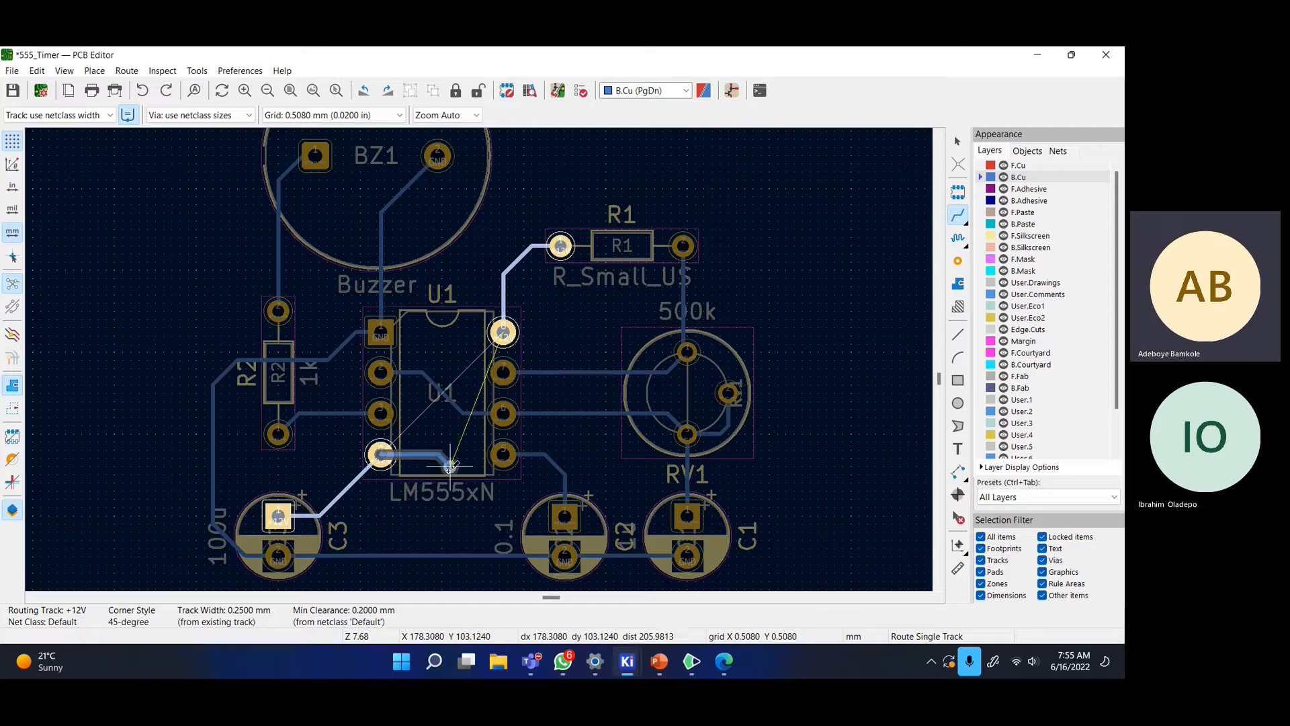
left_click(392, 507)
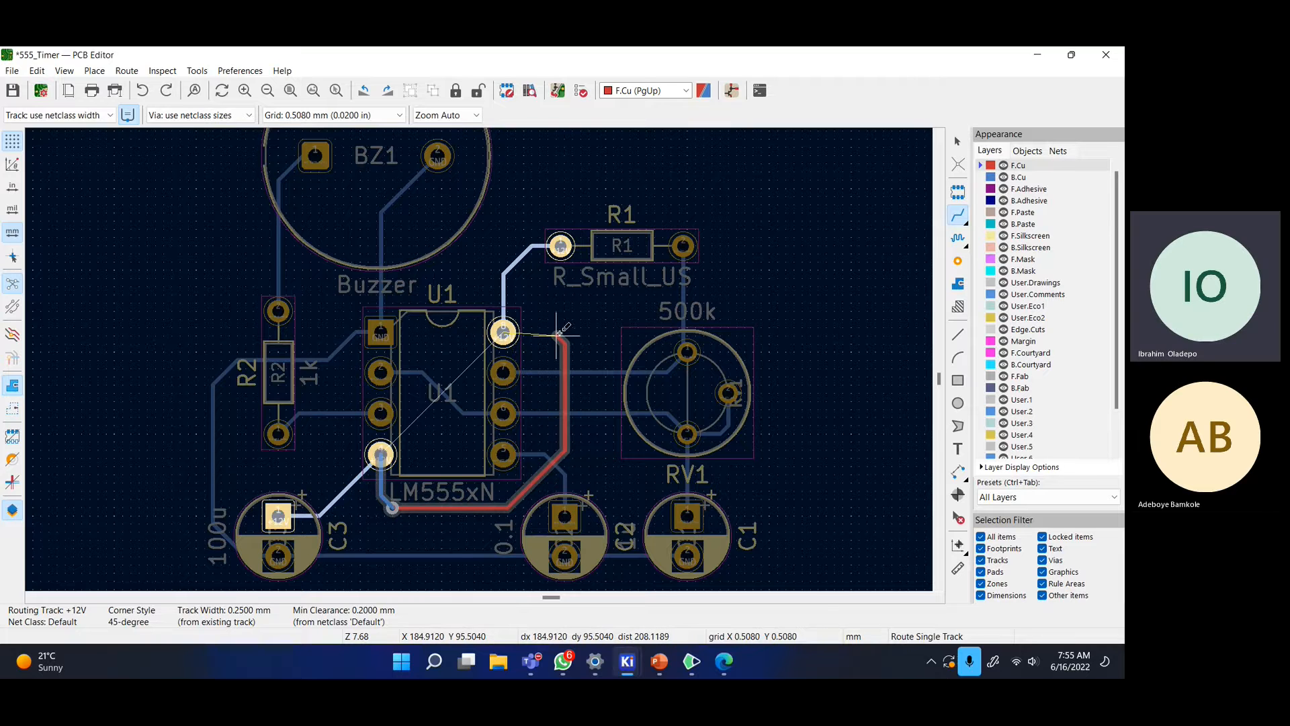
right_click(557, 334)
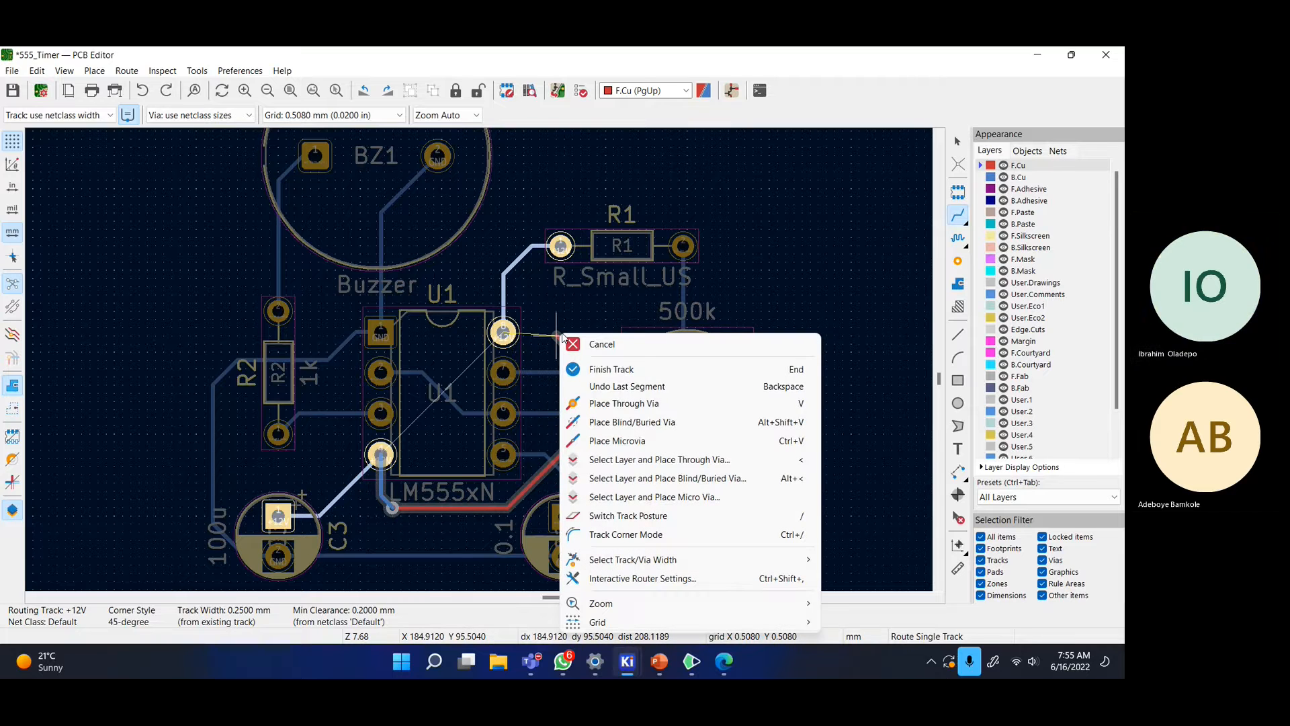
left_click(629, 403)
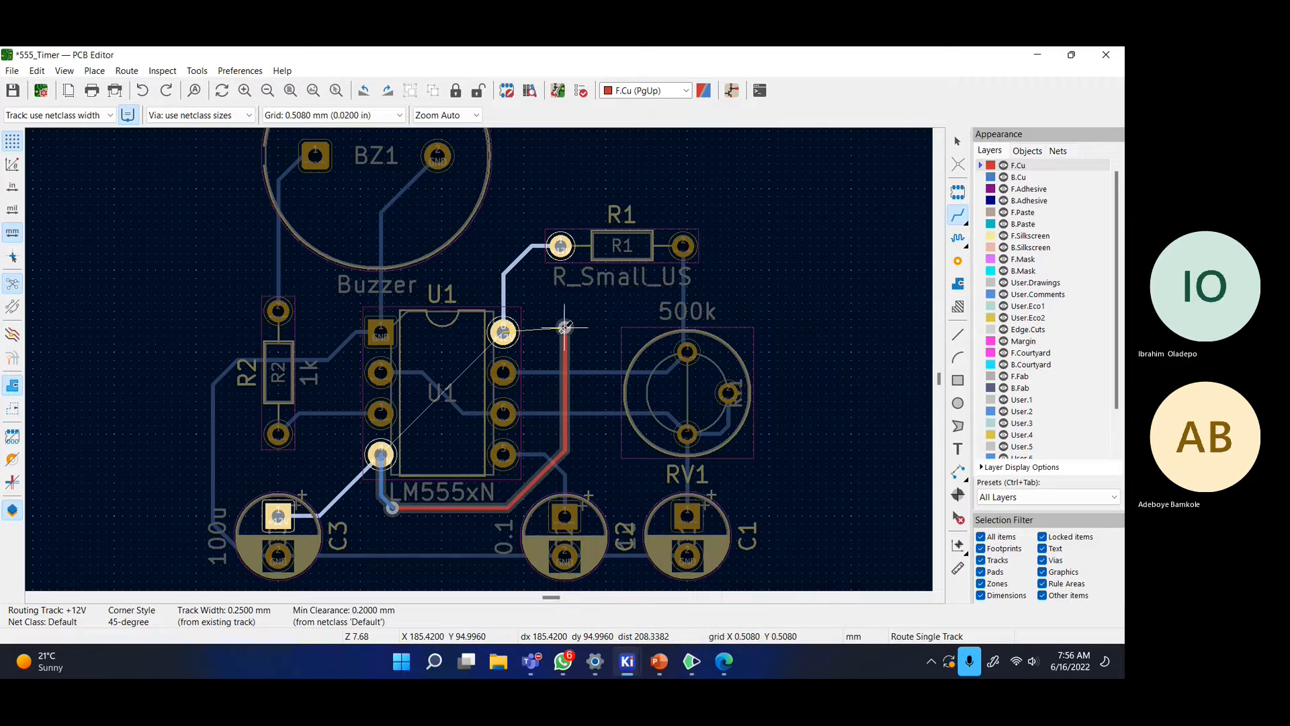
left_click(563, 333)
left_click(503, 331)
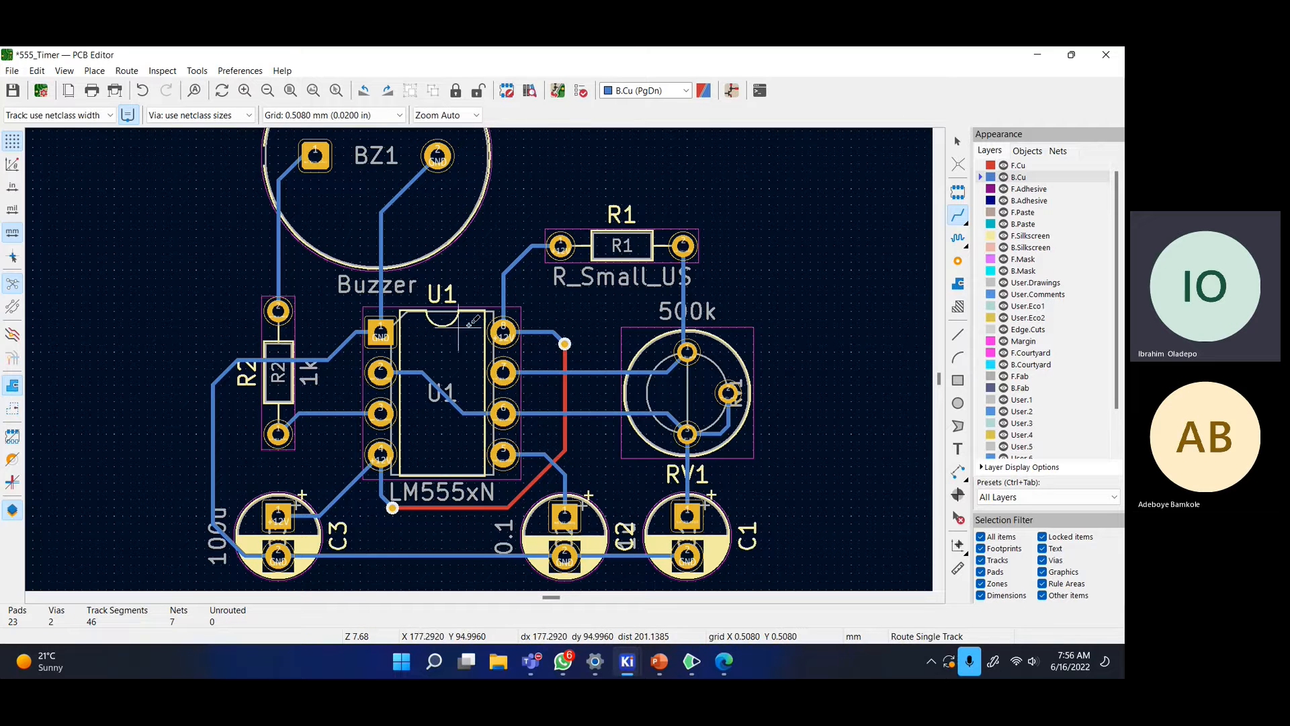
scroll(502, 332, "down", 1)
- Zoom out around the board, then start a rectangle above BZ1 and cancel it
middle_click_drag(469, 338, 666, 335)
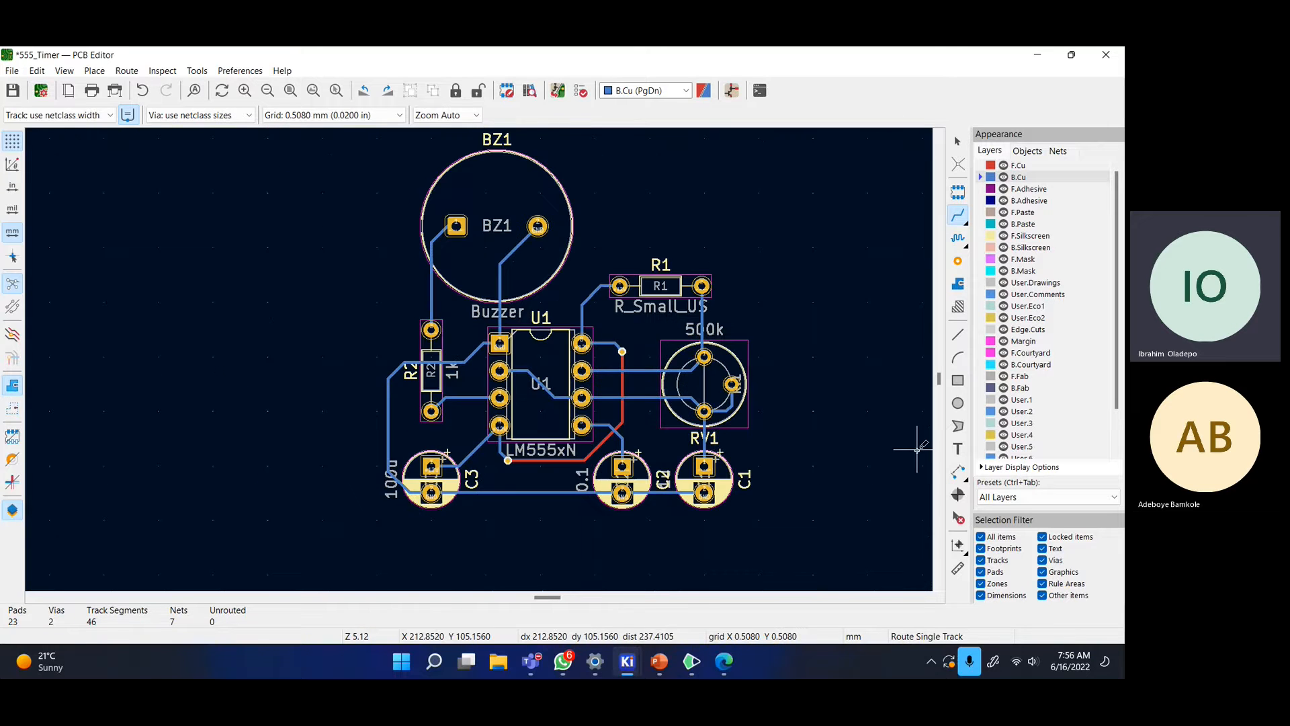
scroll(701, 382, "down", 1)
middle_click_drag(425, 336, 517, 363)
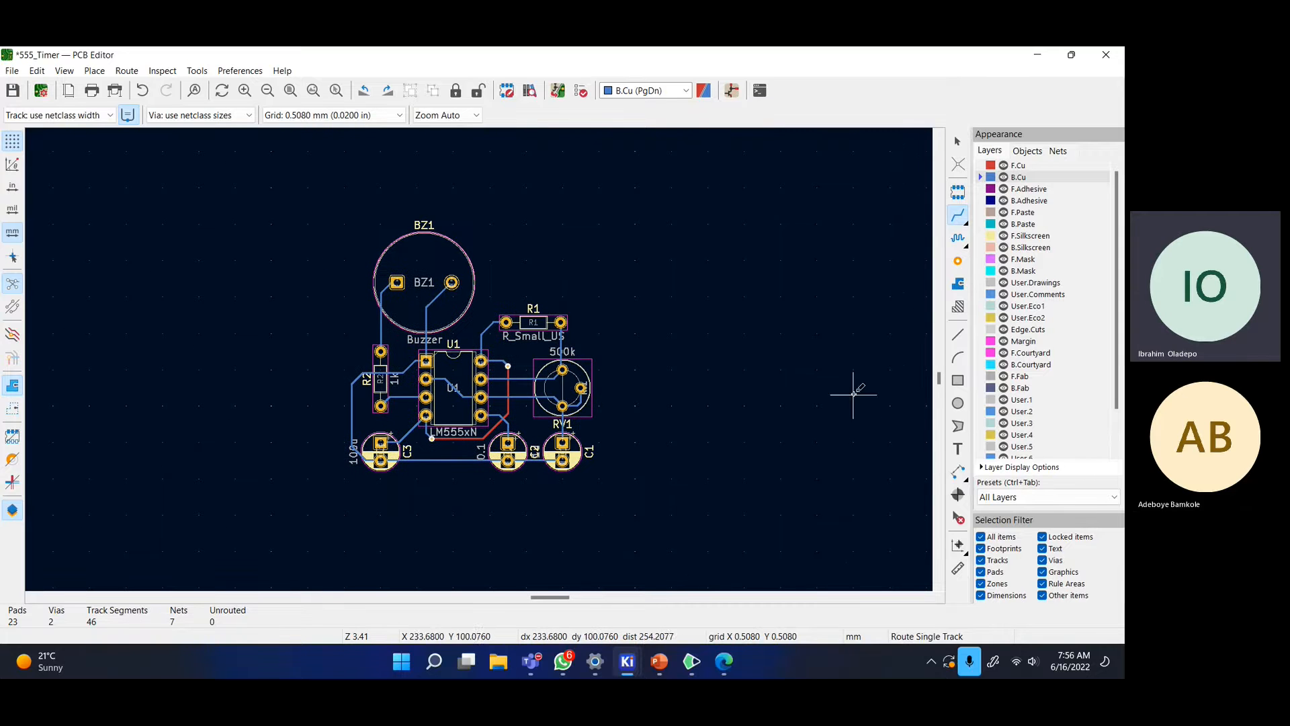
left_click(957, 380)
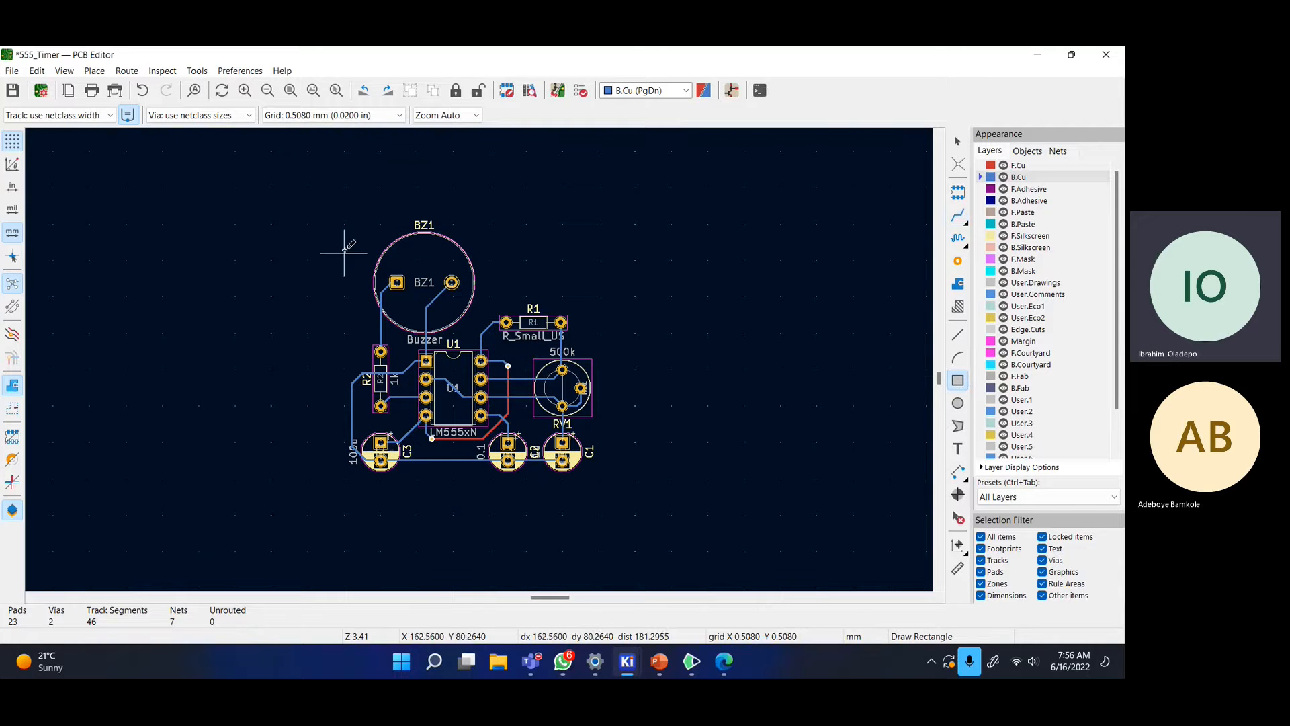
left_click(315, 202)
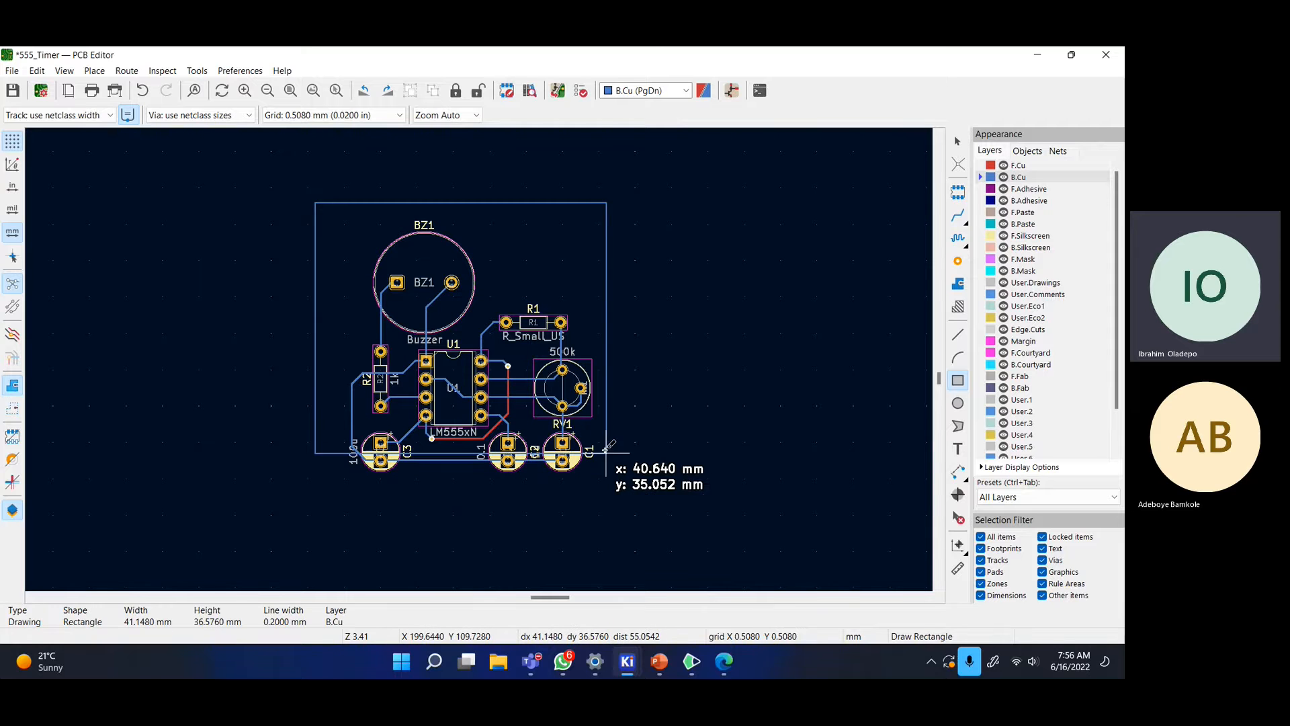
key("Escape")
- Adjust the zoom and open the active-layer dropdown in the top toolbar
scroll(1066, 334, "down", 1)
scroll(1065, 334, "down", 1)
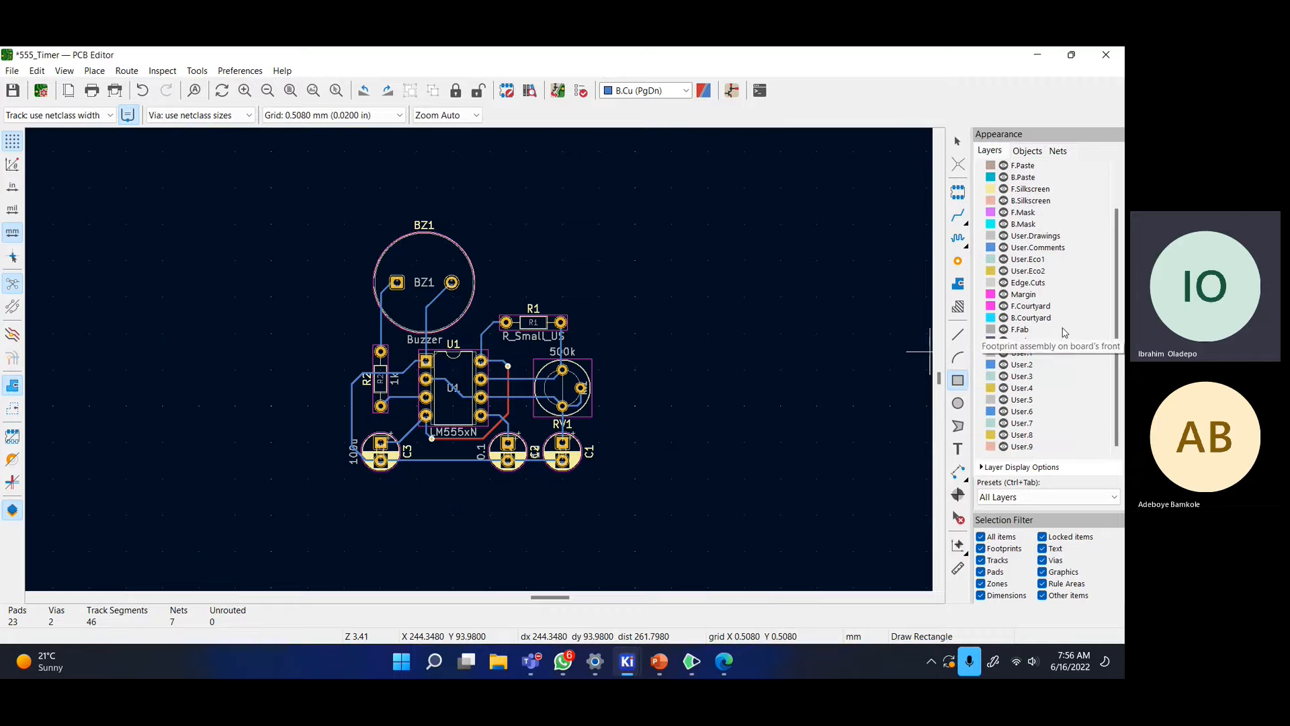
scroll(1064, 333, "up", 2)
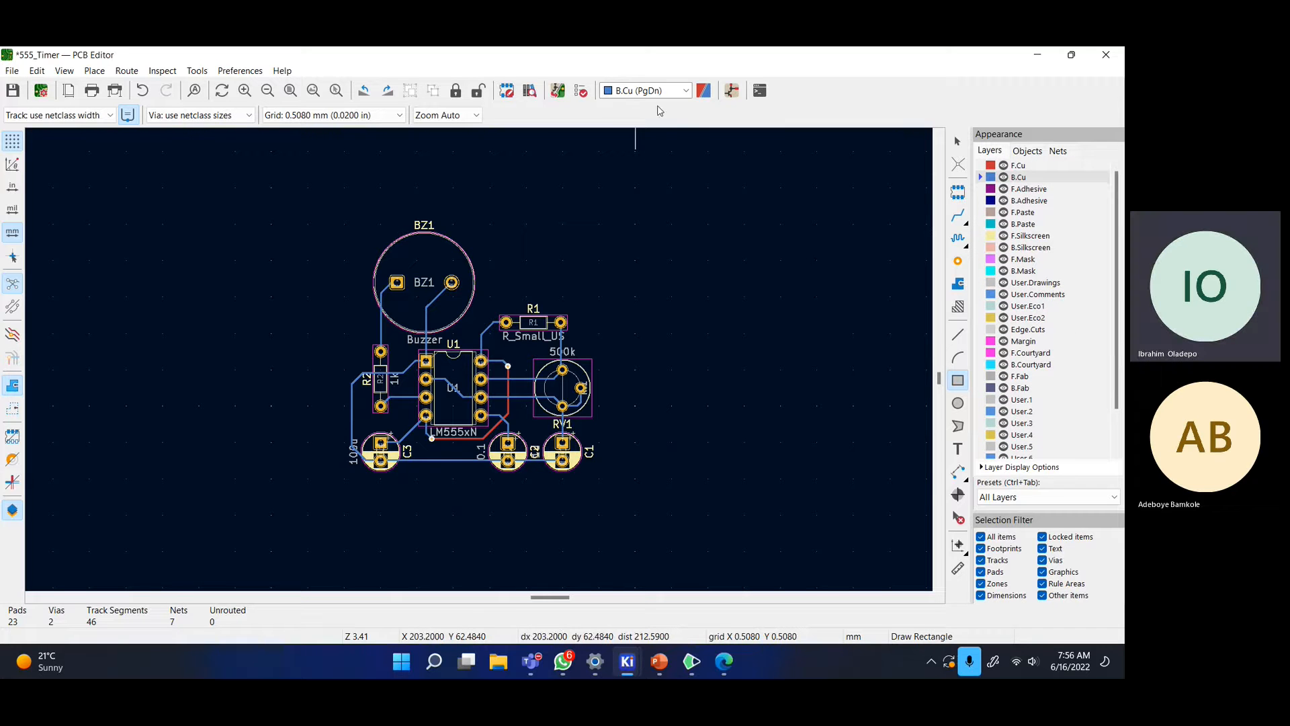
left_click(678, 91)
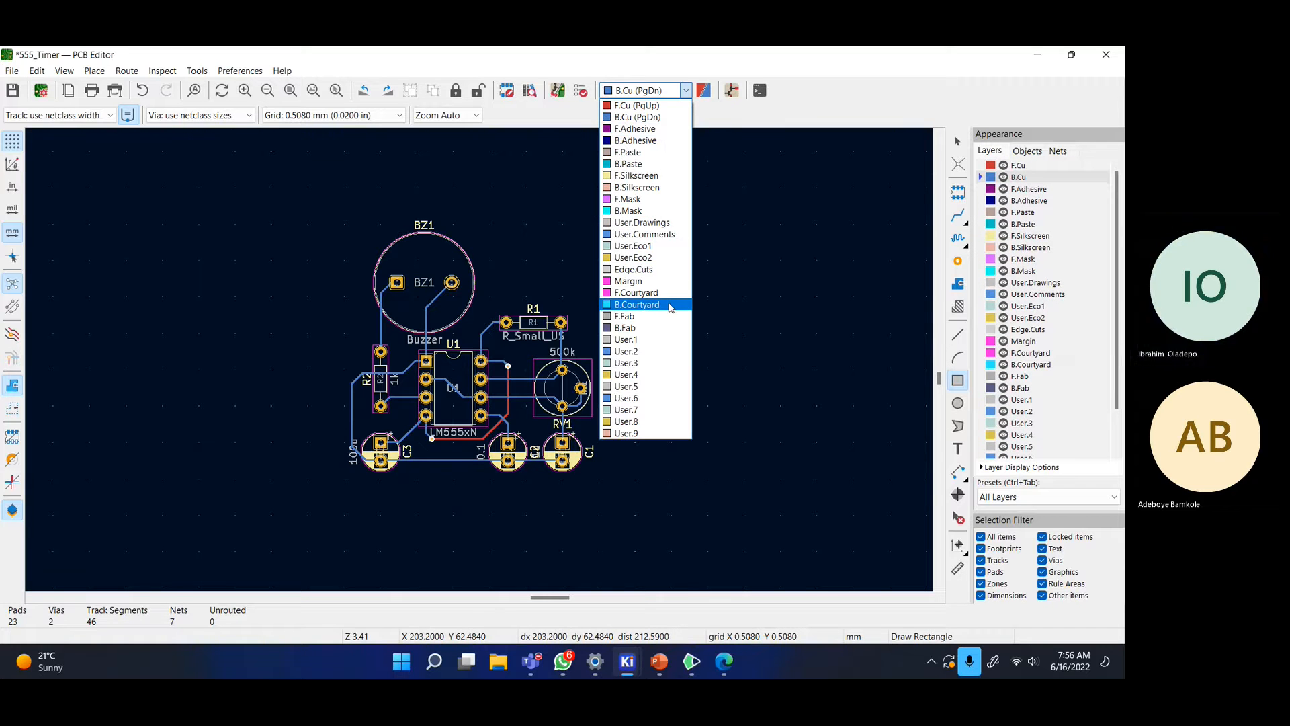
- Draw a circular Edge.Cuts board outline enclosing all the components
left_click(658, 270)
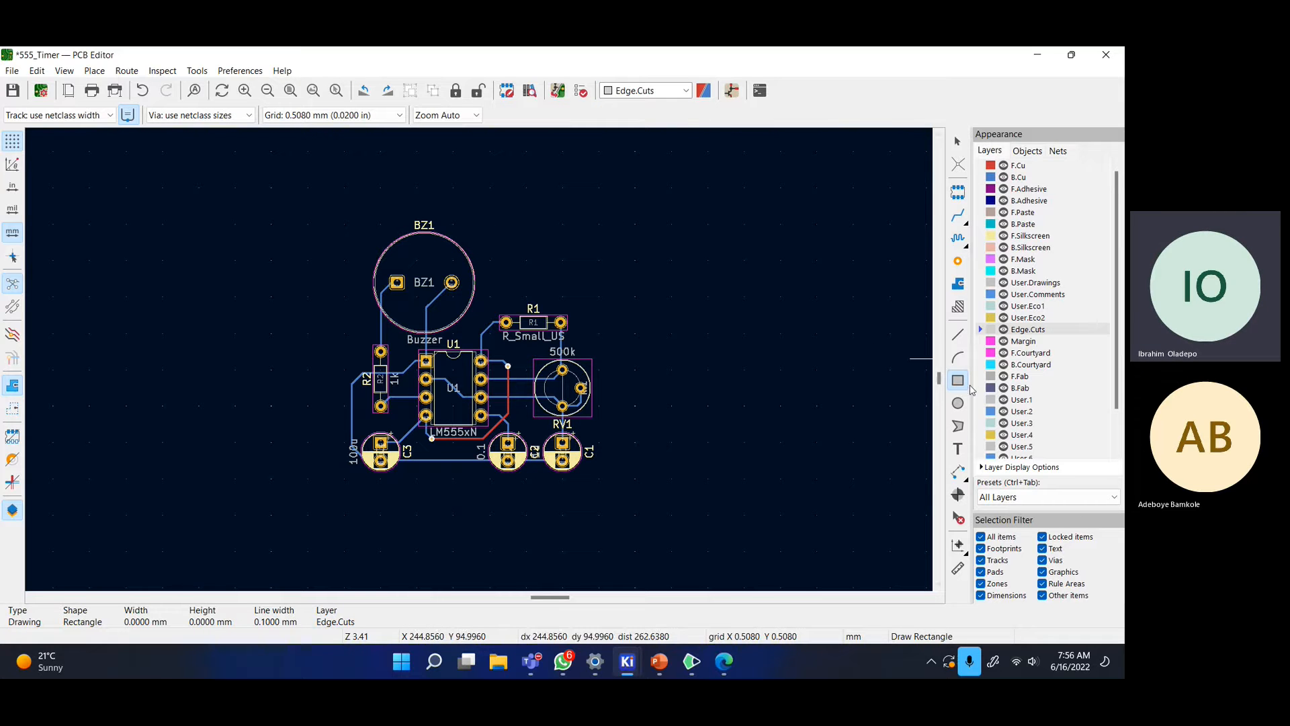
left_click(958, 403)
left_click(483, 365)
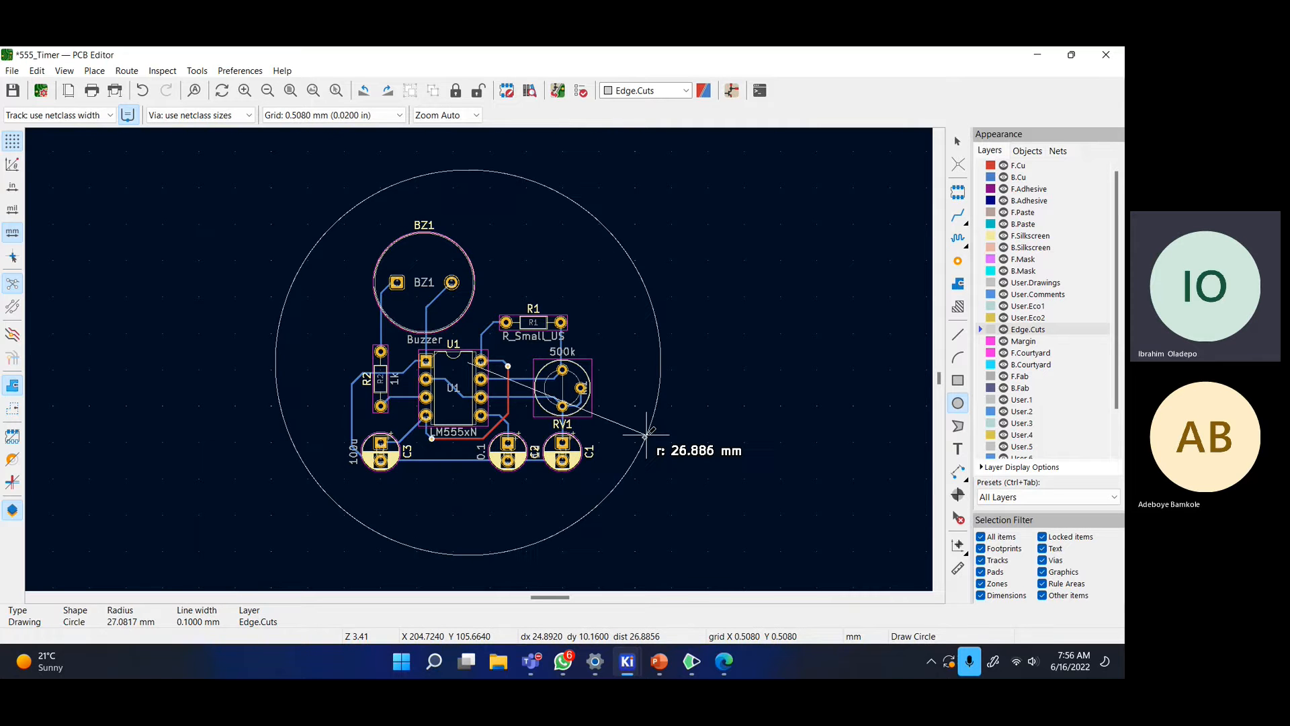
left_click(642, 431)
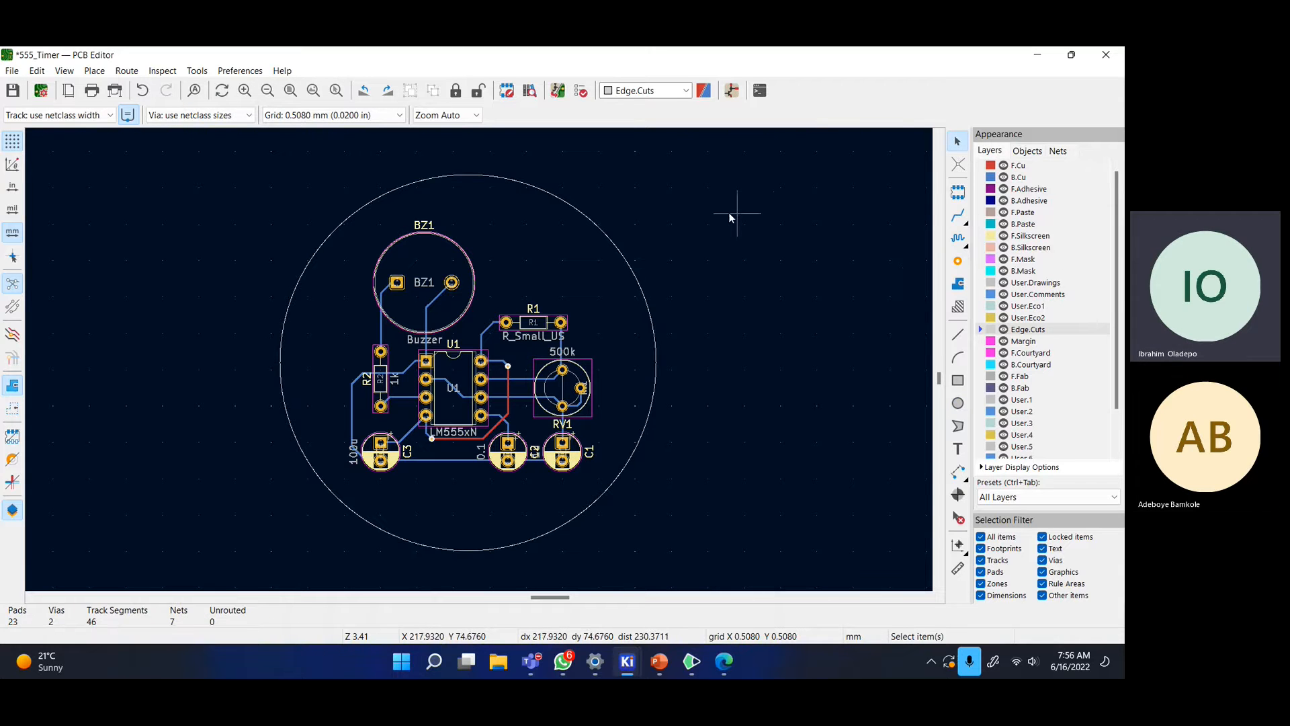
- Open the circle's properties and clear the old 0.1 line width
left_click(623, 236)
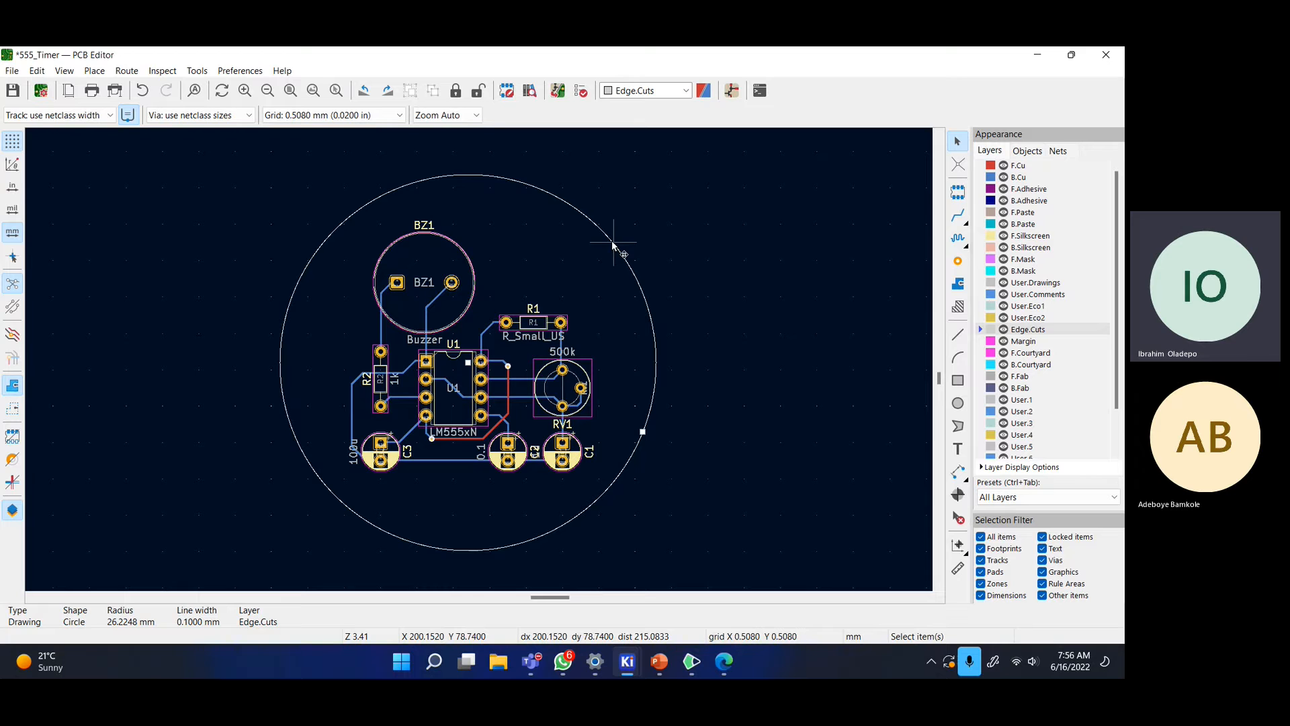
double_click(613, 245)
left_click(545, 334)
key("BackSpace")
- Enter 0.5 as the line width, dismiss the meeting window, and maximize an angled 3D board view
type("5")
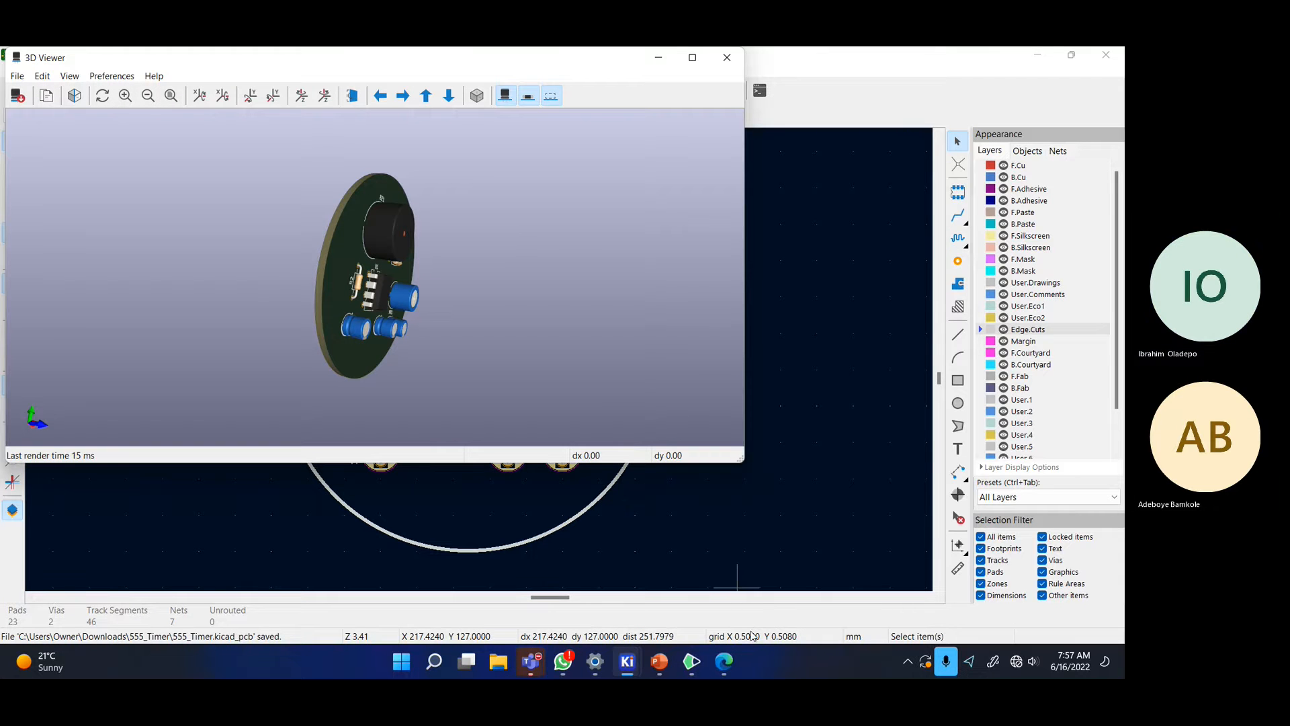
mouse_move(531, 662)
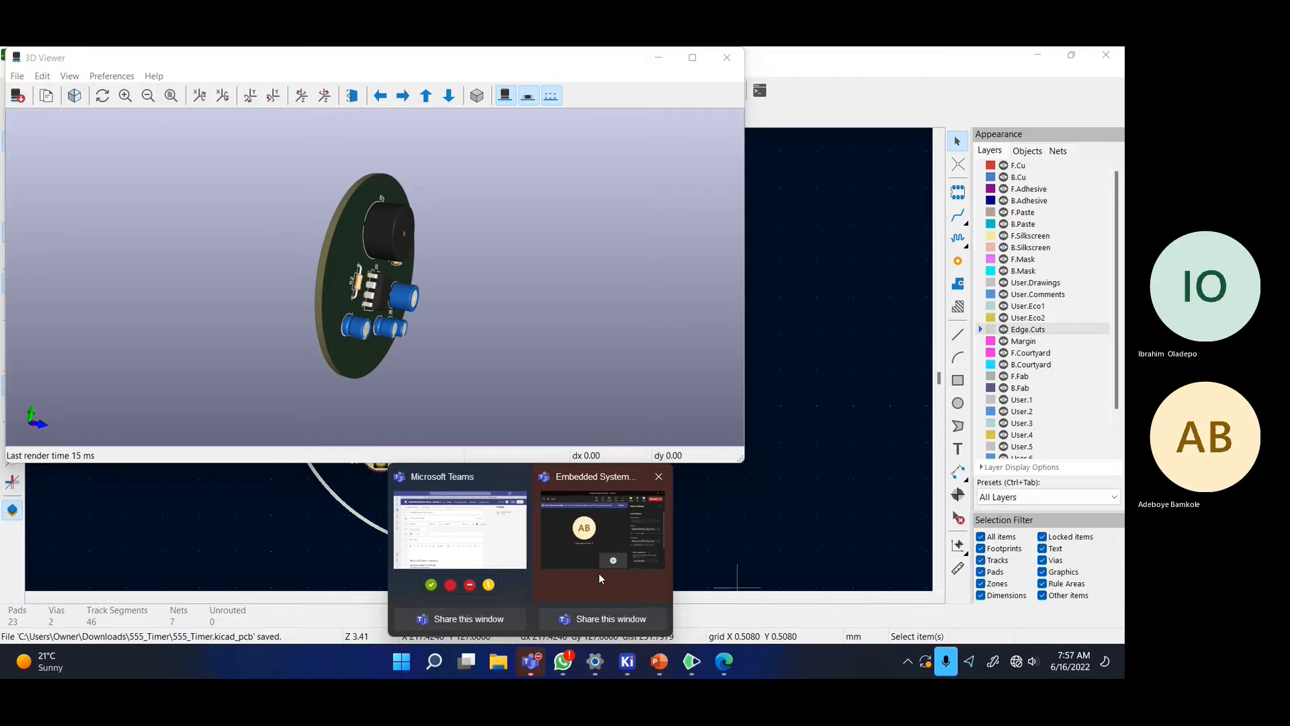
left_click(600, 575)
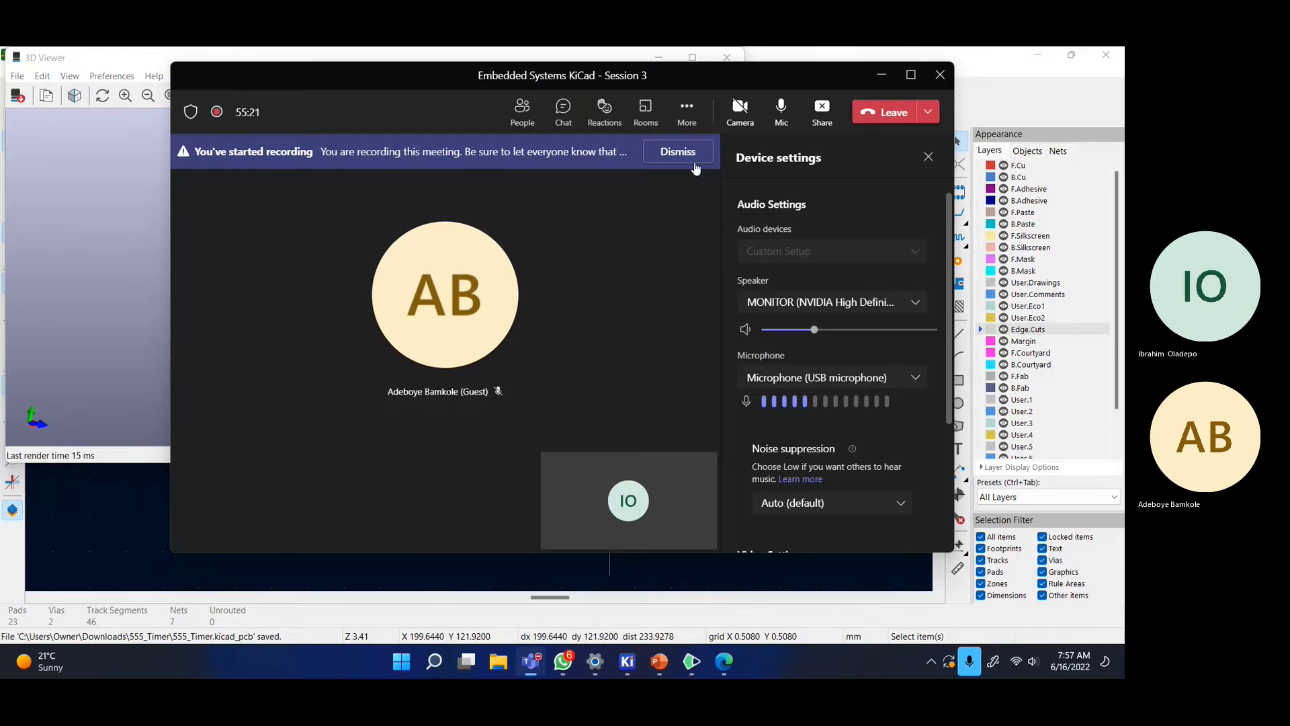
left_click(870, 80)
left_click_drag(454, 253, 635, 167)
left_click(692, 57)
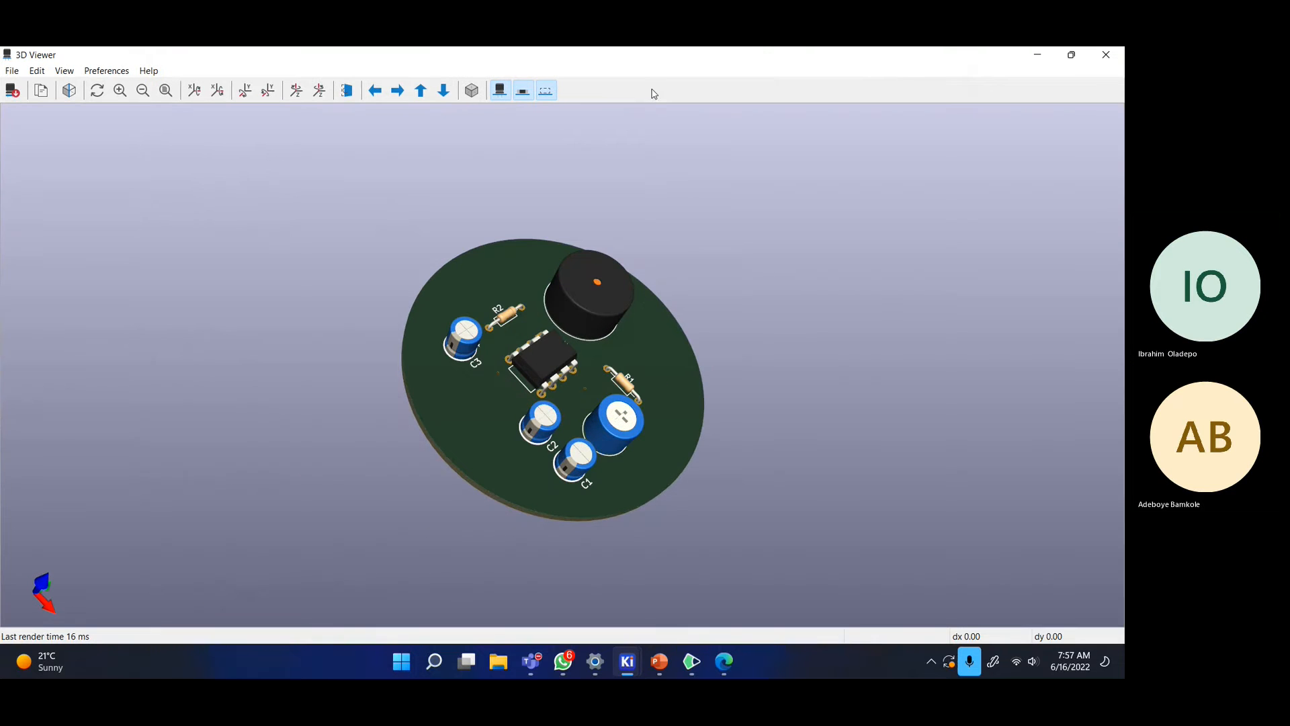
- Orbit and zoom the 3D board through top-down and angled views, ending on its underside
left_click_drag(619, 417, 674, 581)
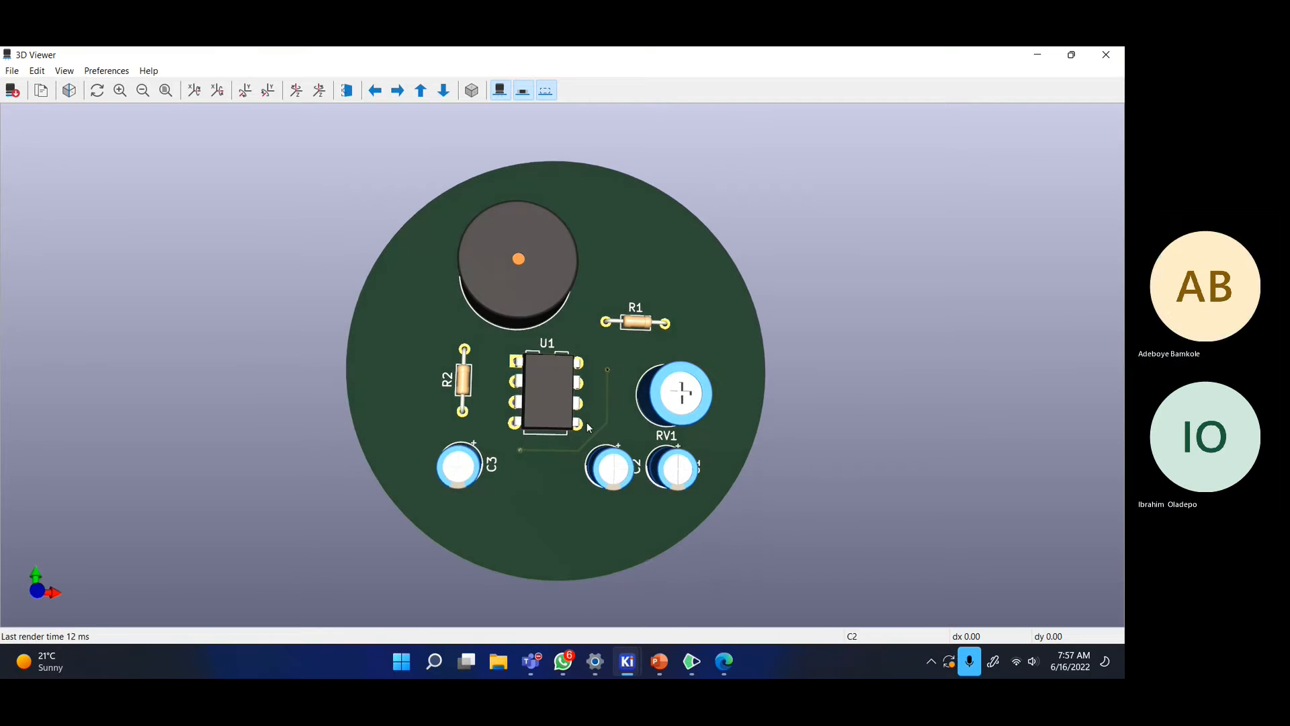
scroll(673, 580, "up", 2)
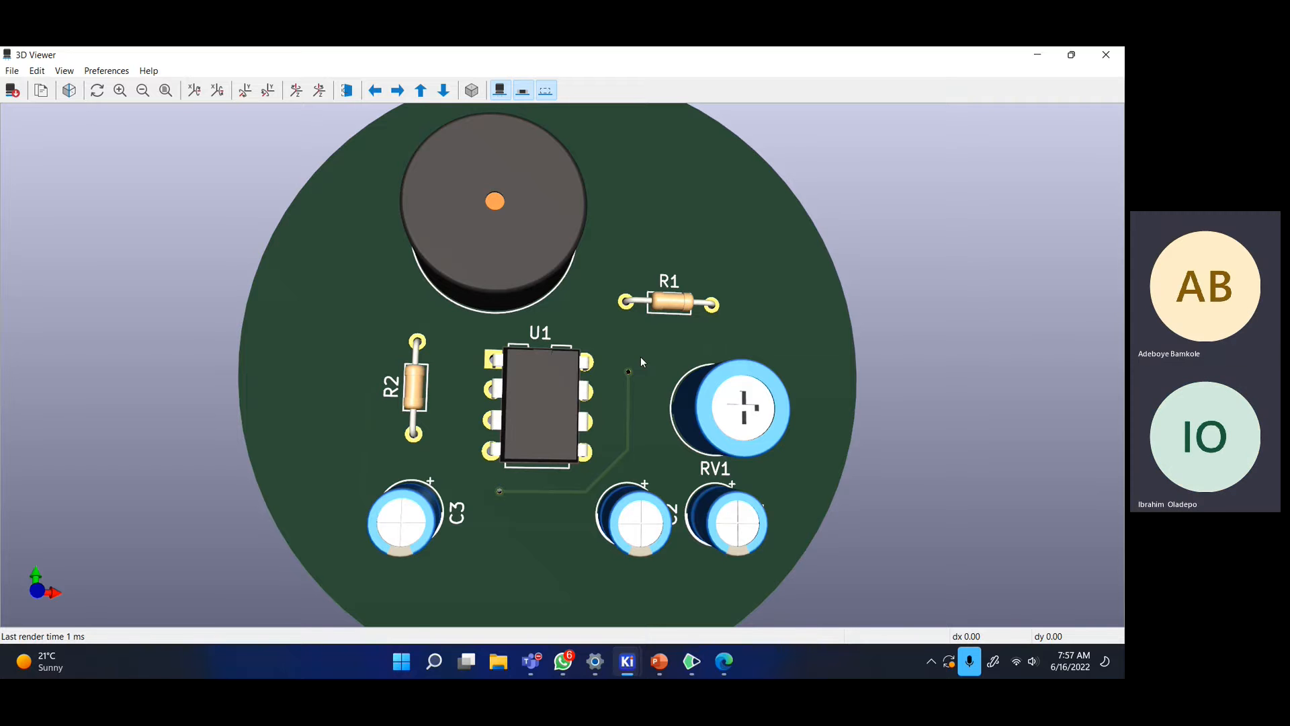
scroll(645, 365, "down", 1)
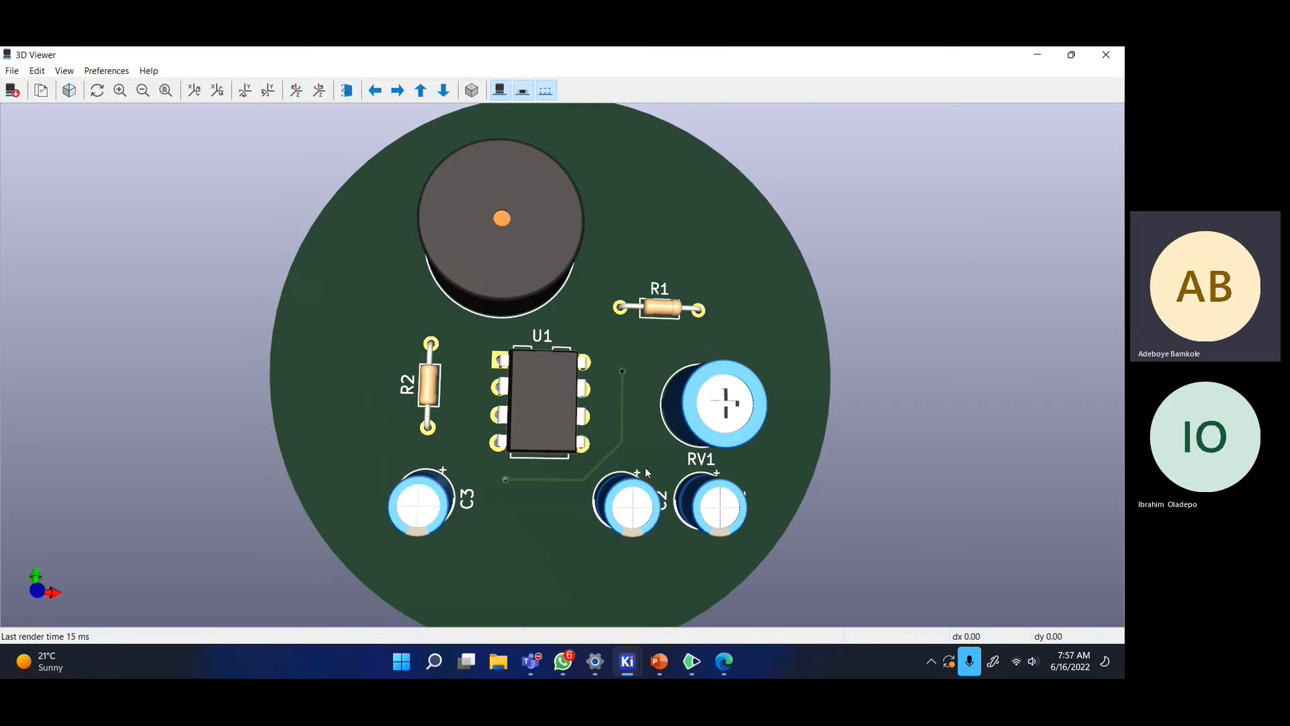
scroll(646, 471, "down", 1)
left_click_drag(645, 463, 583, 515)
left_click_drag(554, 440, 542, 475)
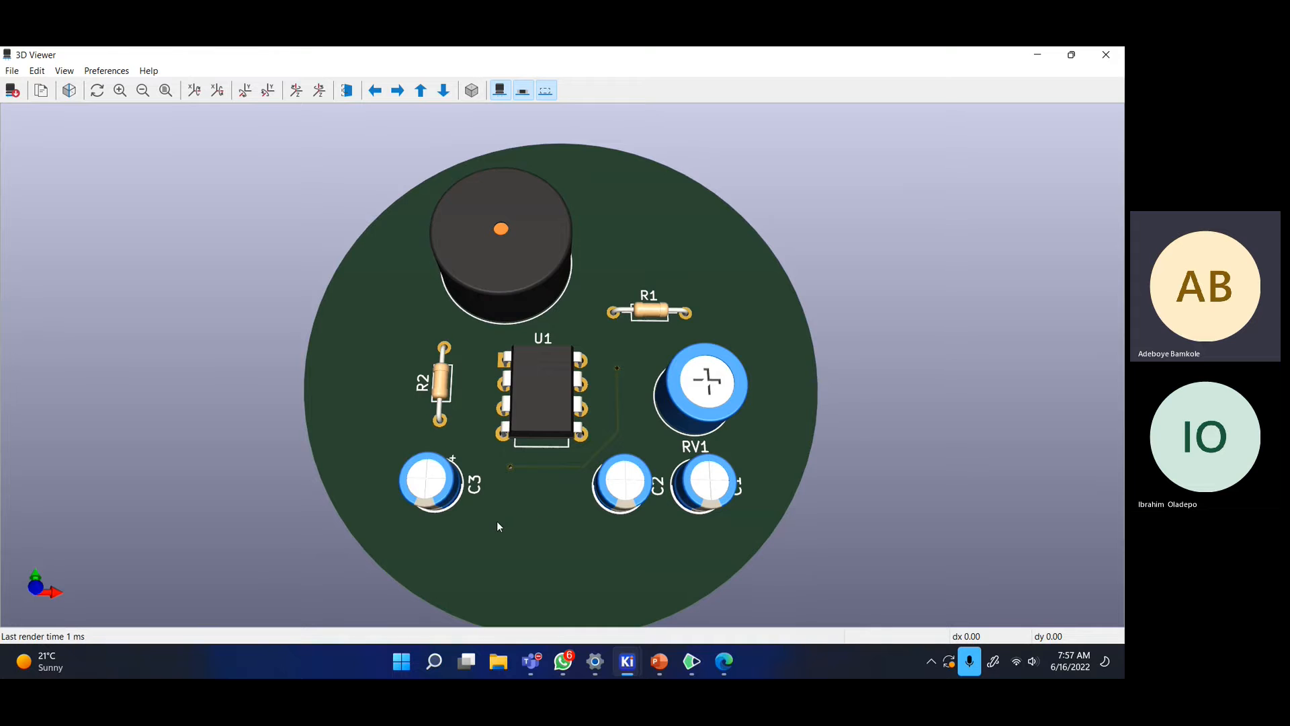
left_click_drag(489, 522, 597, 262)
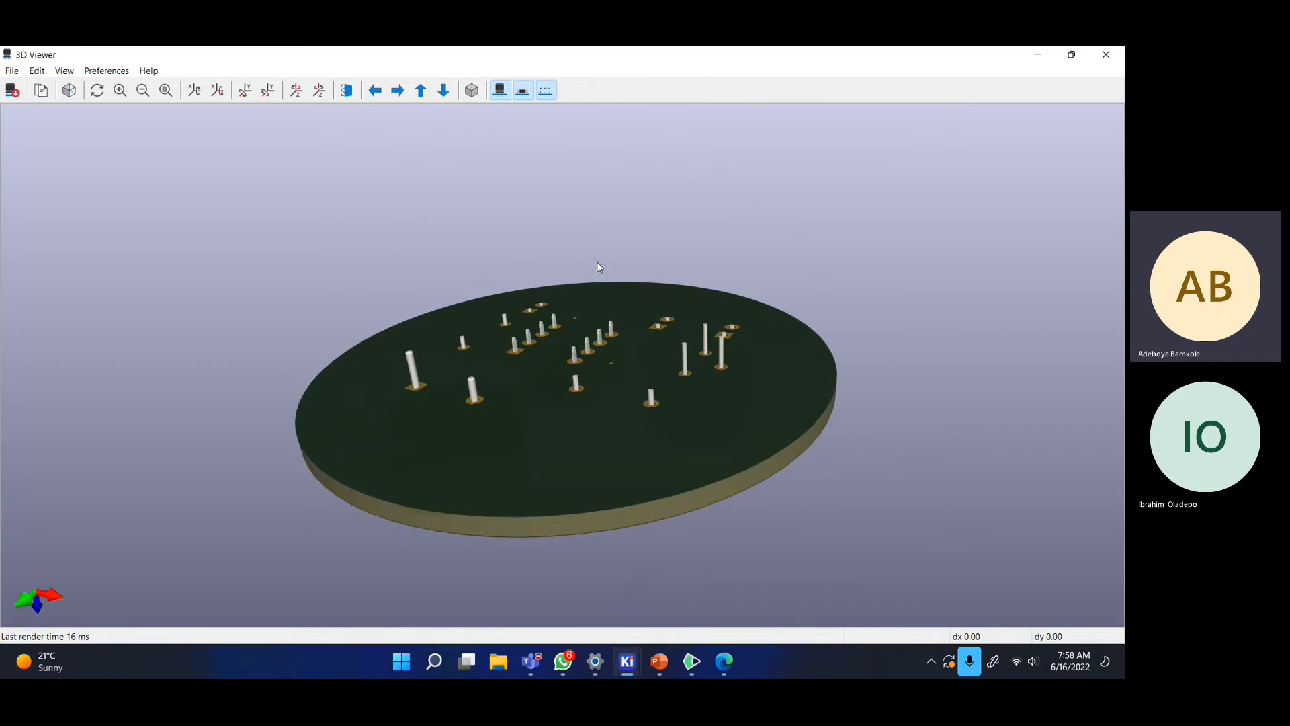
- Rotate to the component side, zoom into a tilted close-up of BZ1, U1 and capacitors, then close the 3D view
left_click_drag(465, 429, 616, 369)
middle_click_drag(619, 355, 594, 383)
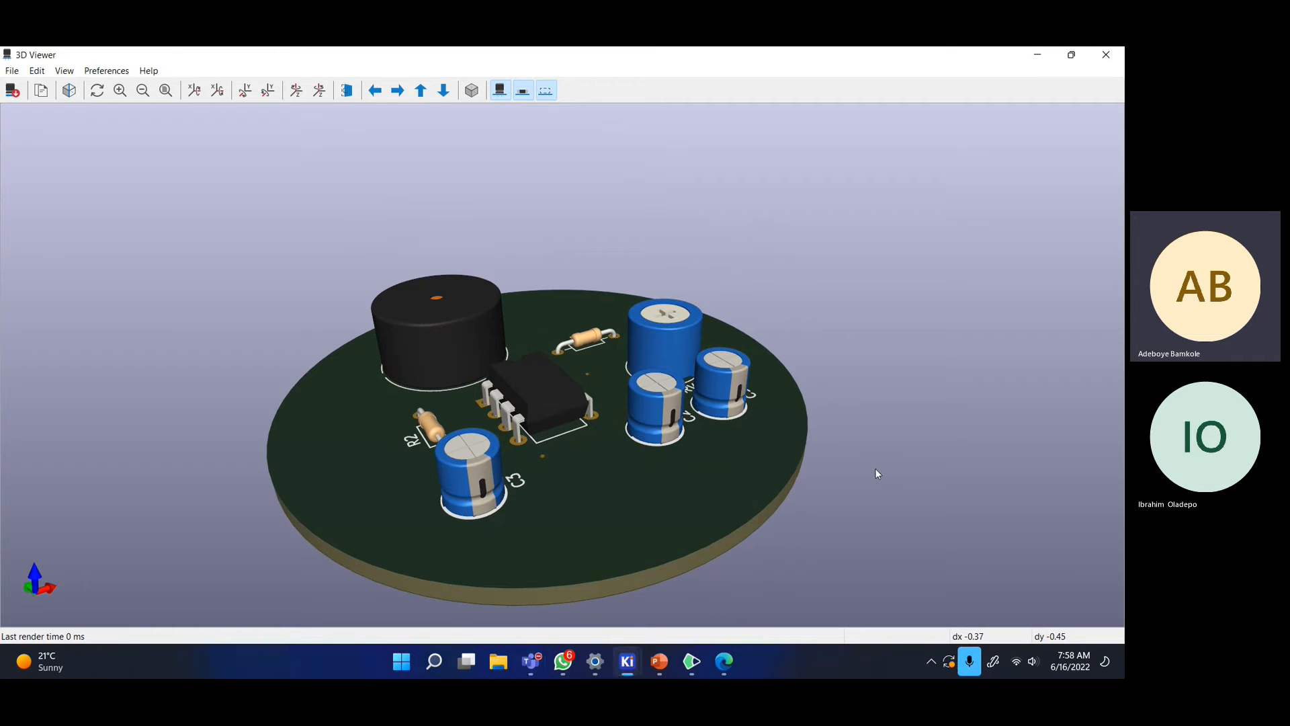
left_click_drag(793, 430, 643, 537)
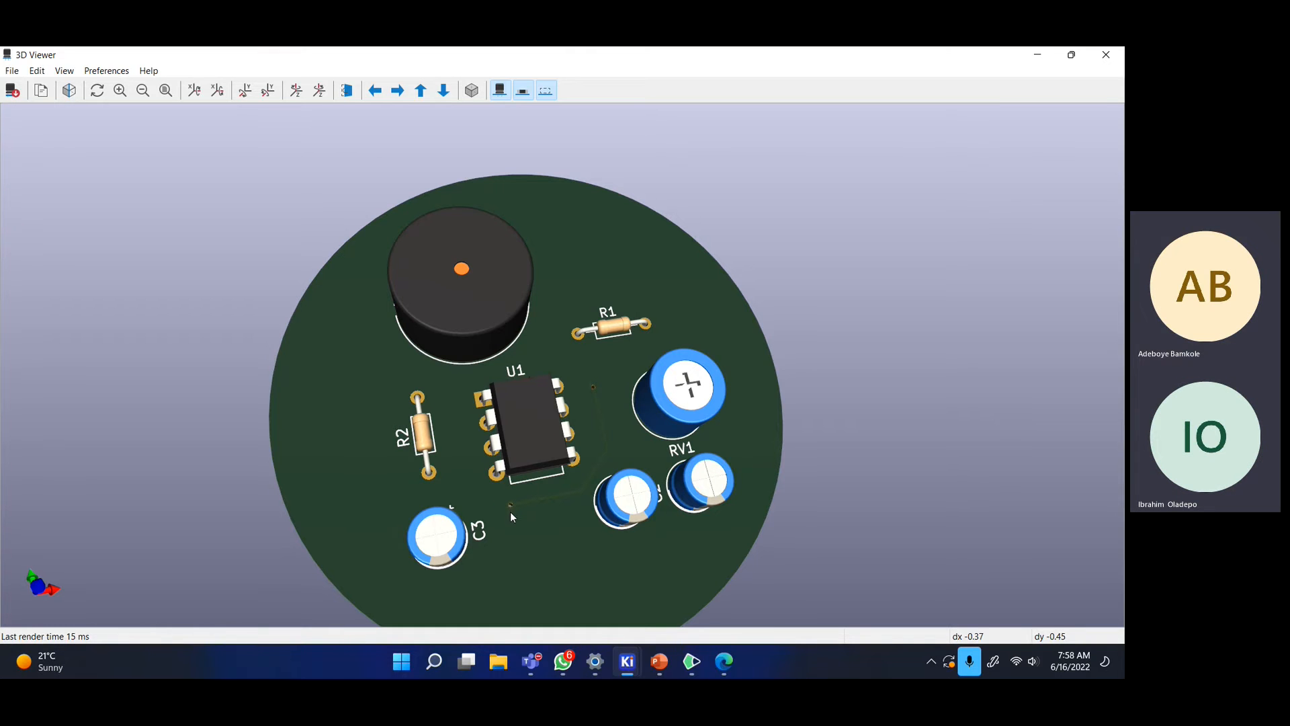
scroll(582, 442, "up", 3)
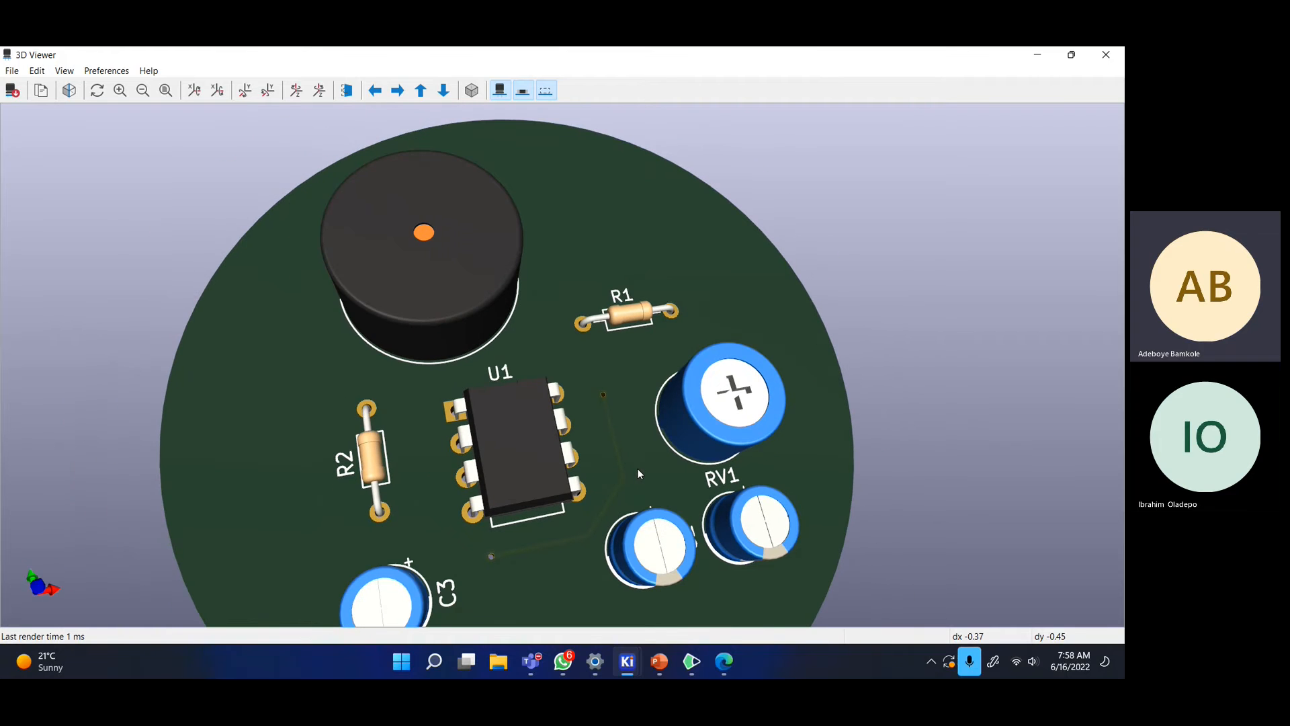
left_click_drag(353, 497, 548, 382)
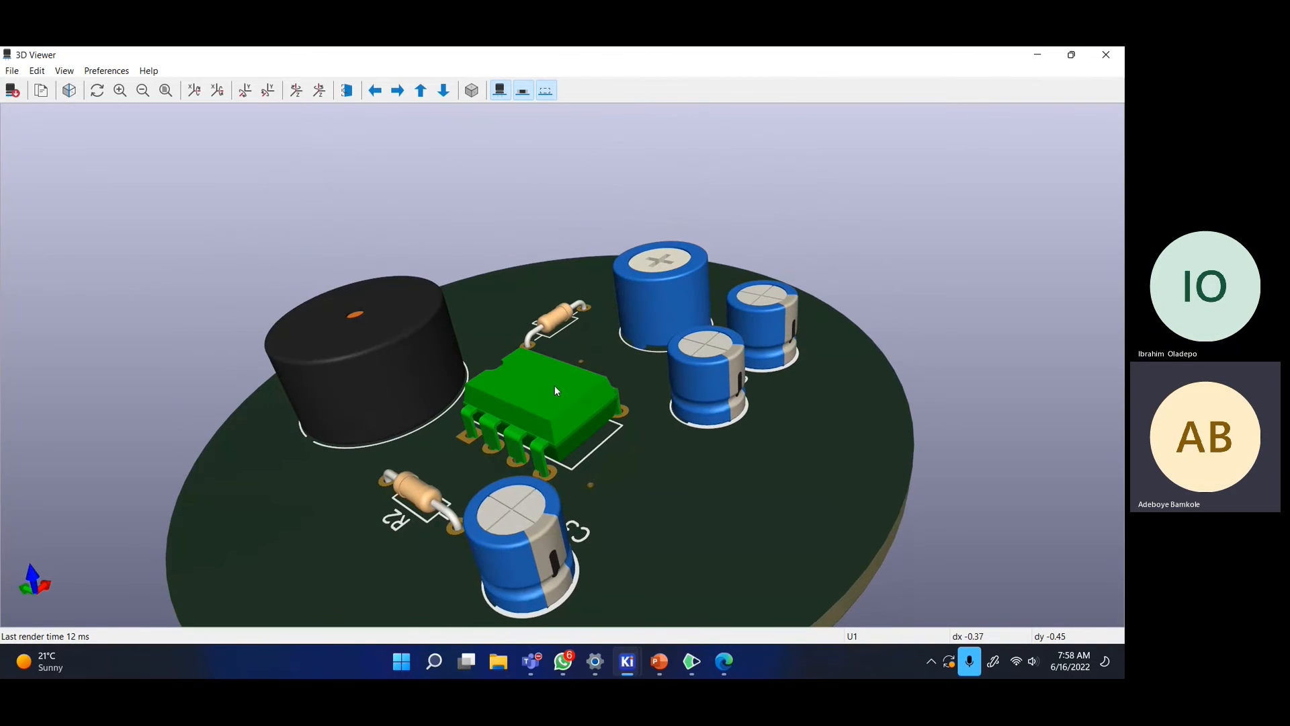
left_click(1107, 54)
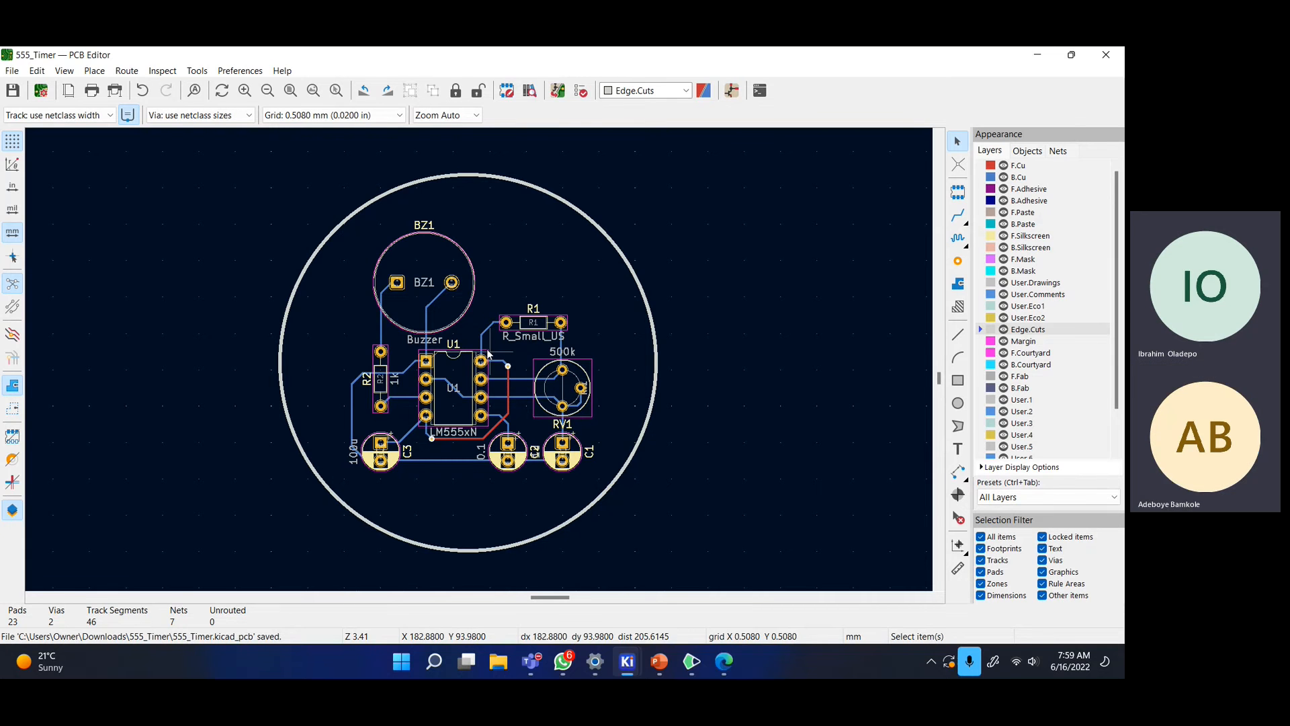
- Centre the components in the layout and close the PCB Editor
scroll(510, 405, "up", 2)
scroll(509, 404, "down", 2)
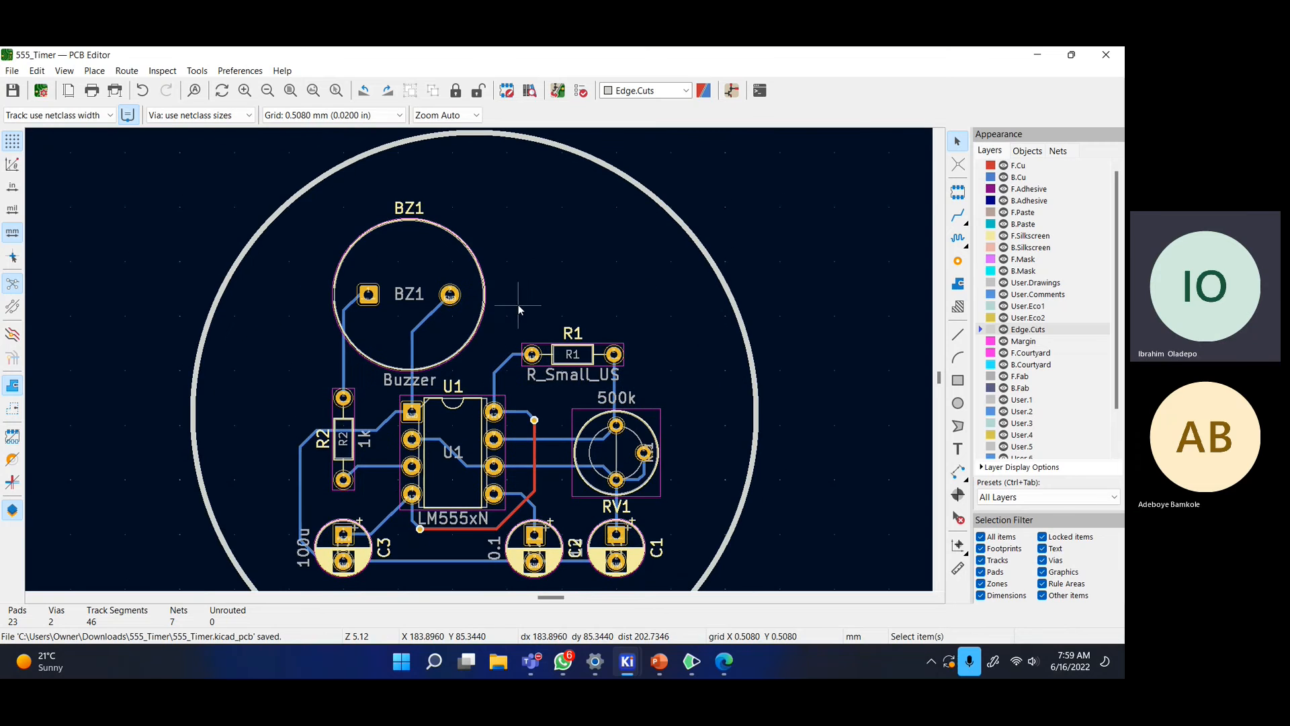
scroll(518, 304, "down", 2)
scroll(479, 367, "up", 3)
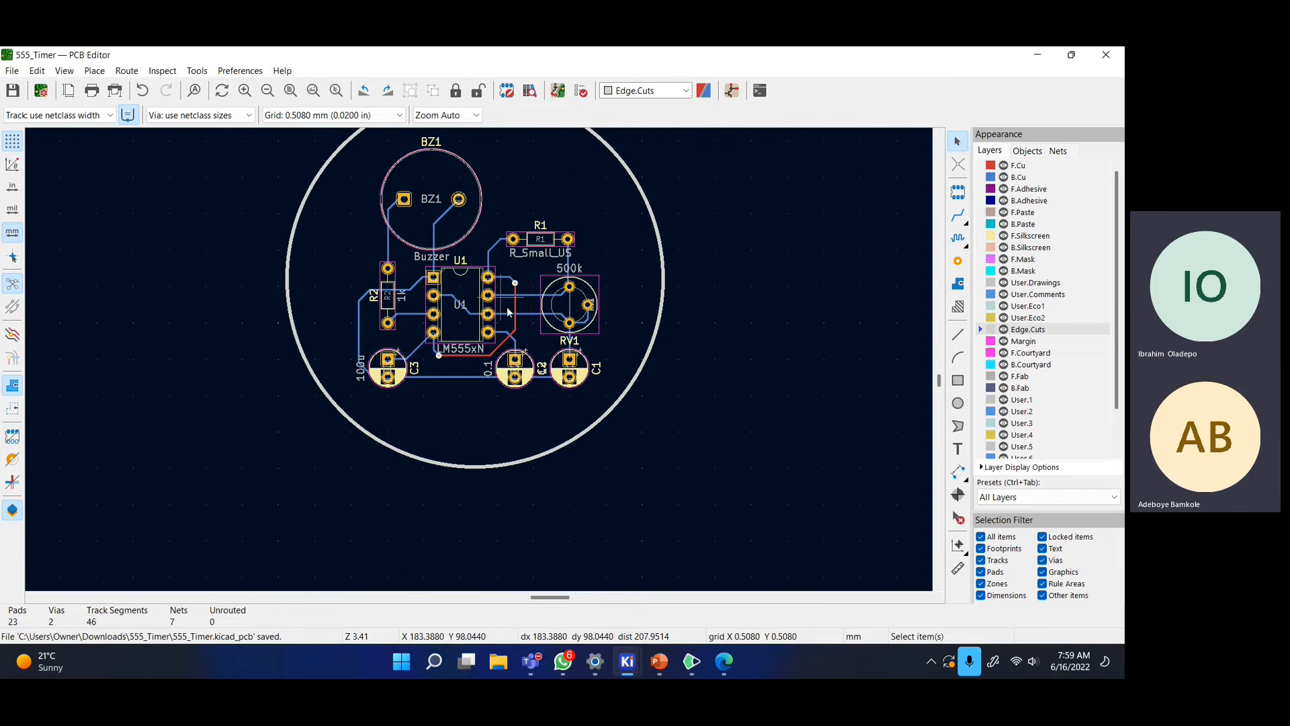
middle_click_drag(459, 263, 493, 298)
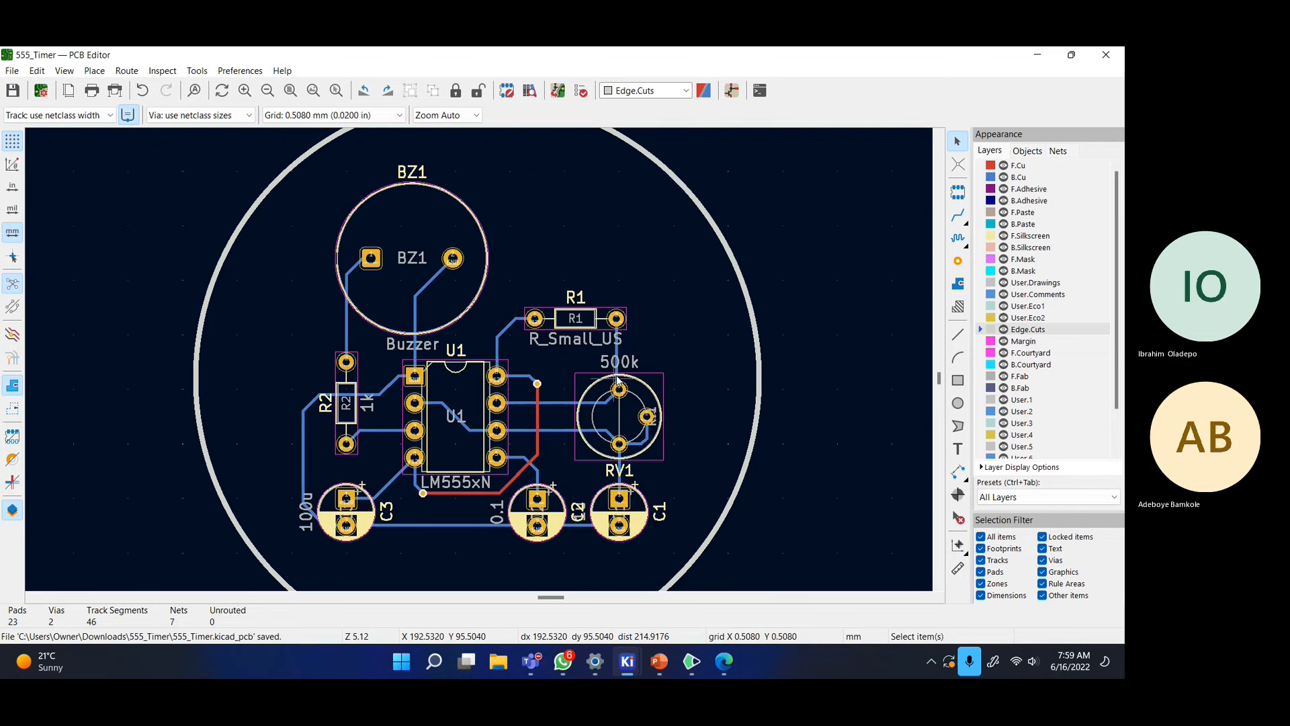
left_click(1104, 58)
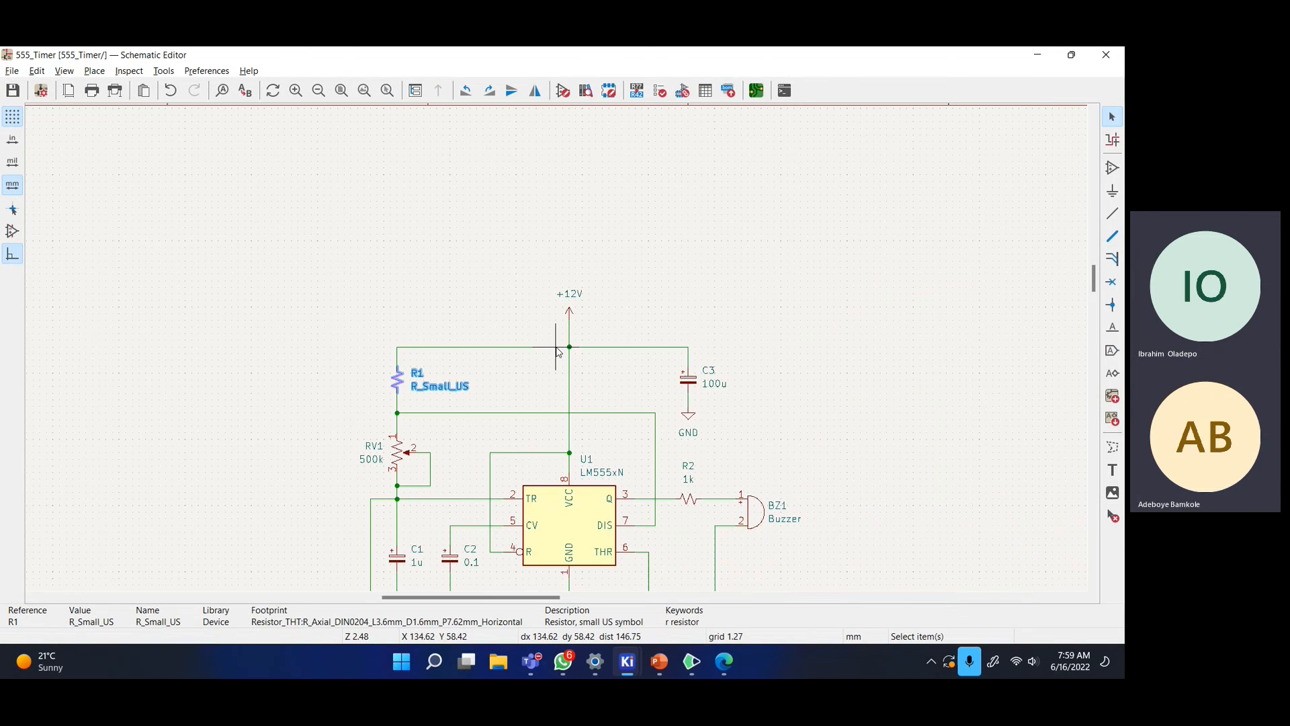
- Save and close the schematic, minimize the whiteboard, and bring the meeting window forward
middle_click_drag(556, 351, 510, 187)
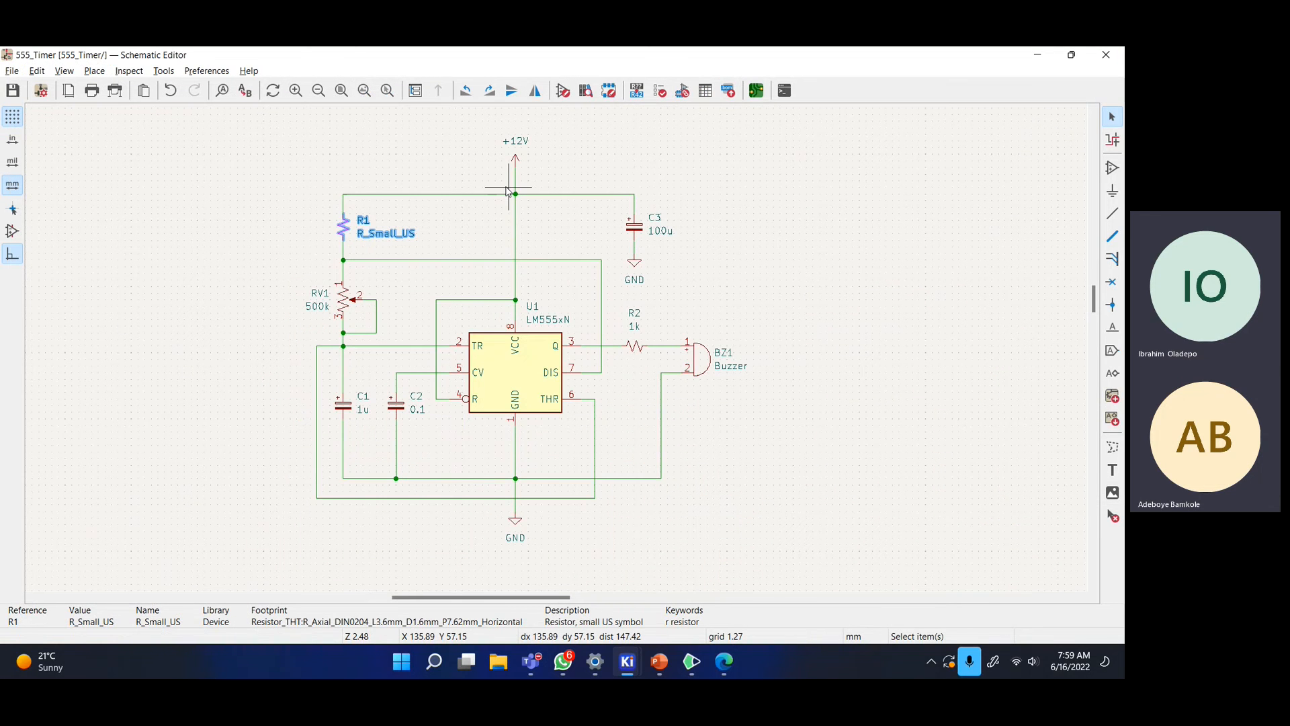
key("ctrl+s")
left_click(1107, 55)
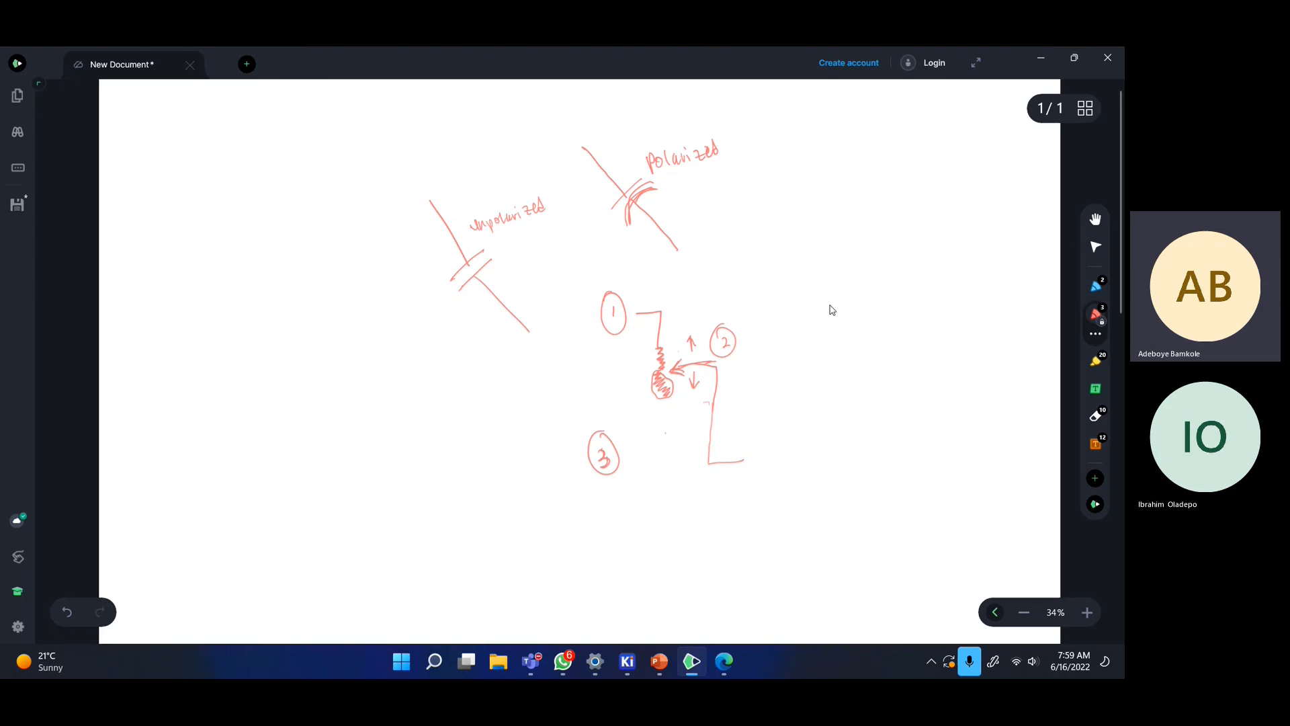
left_click(1028, 59)
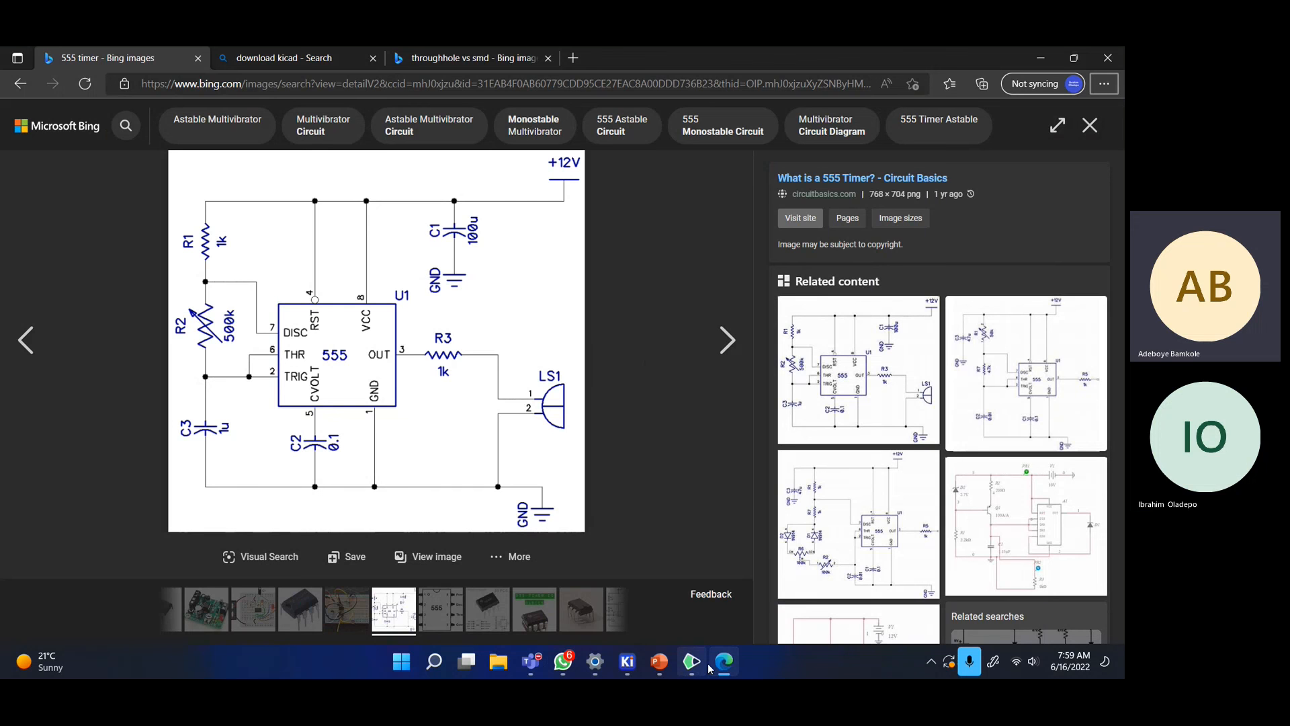
mouse_move(531, 662)
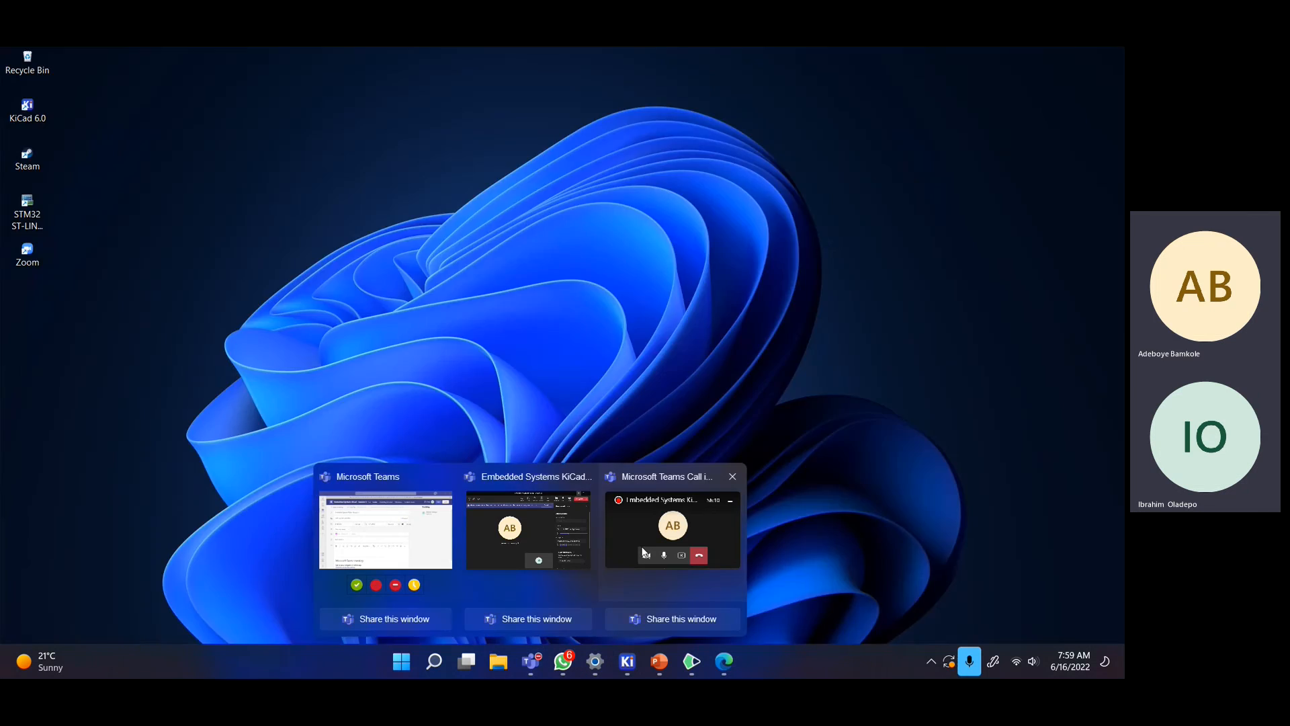
left_click(642, 552)
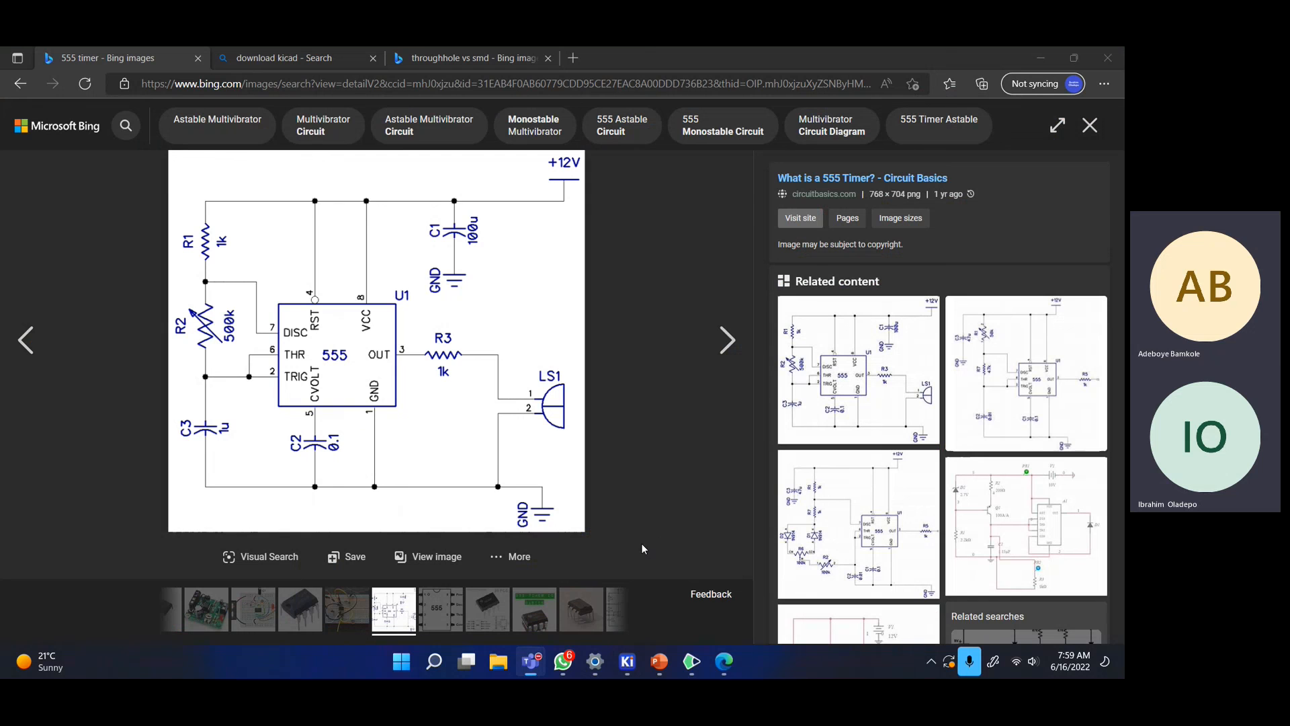